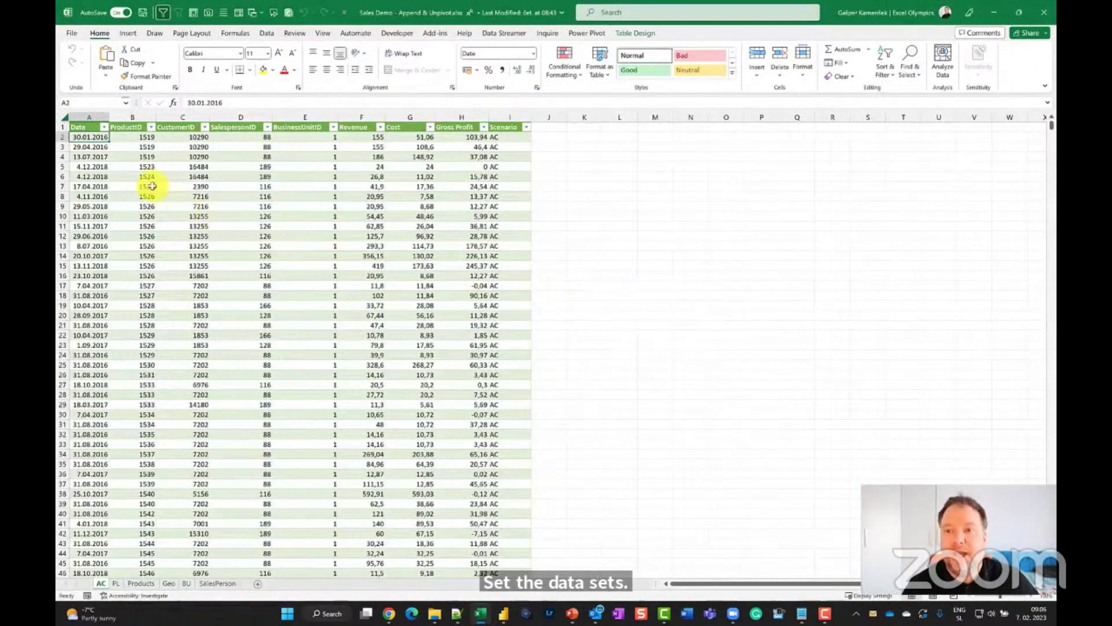
# - Review the actual sales table on the AC sheet and the plan table on the PL sheet
pyautogui.moveTo(88, 126); pyautogui.dragTo(496, 562)
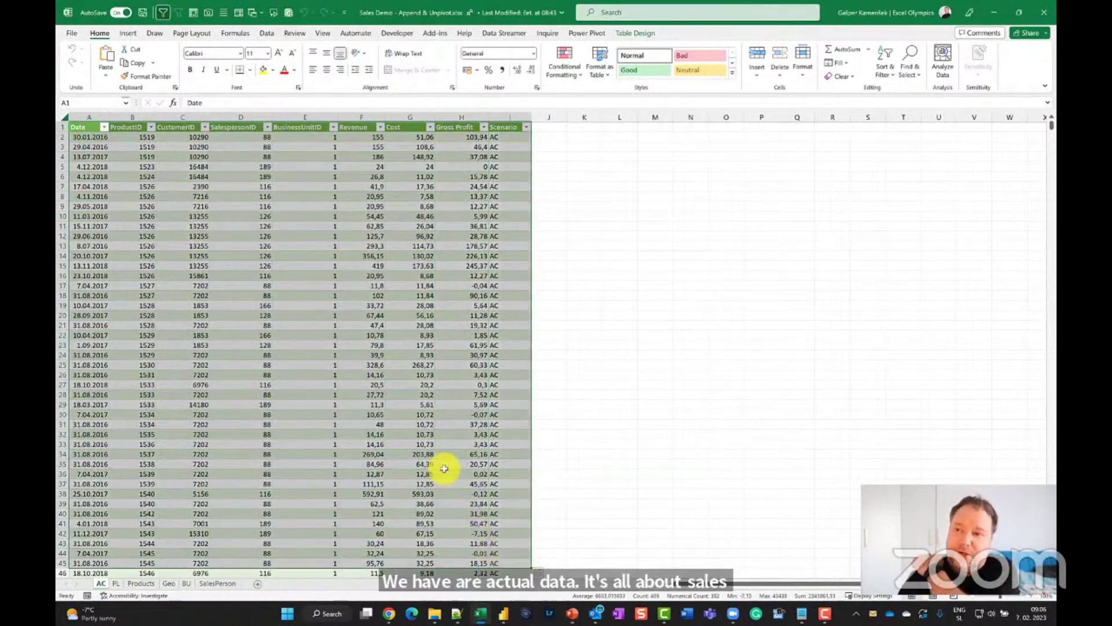
pyautogui.moveTo(93, 138); pyautogui.dragTo(493, 566)
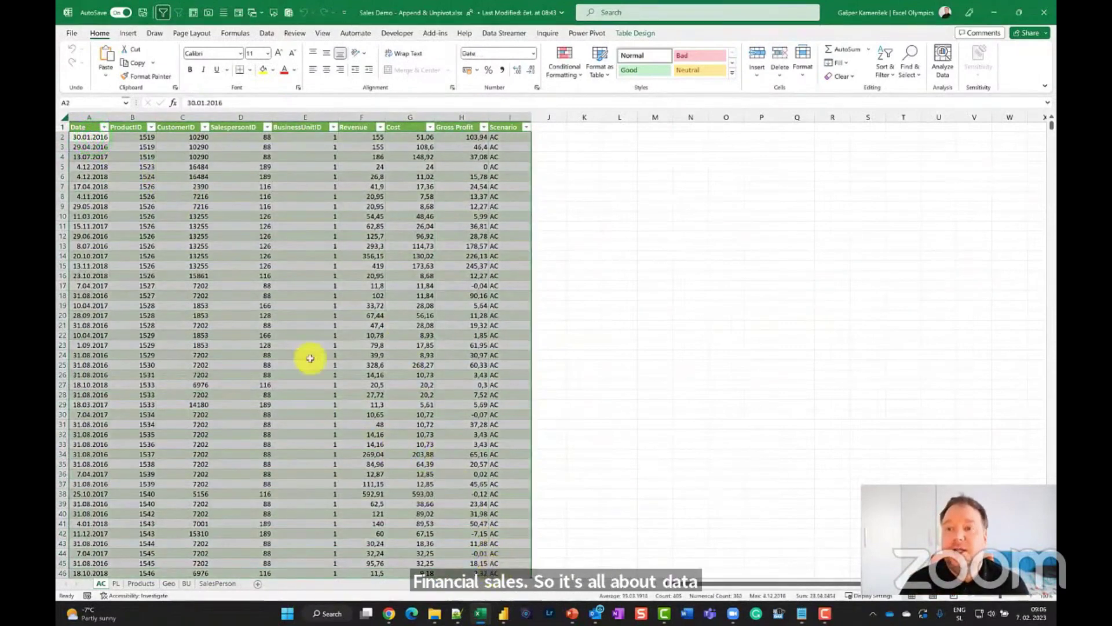
pyautogui.click(346, 279)
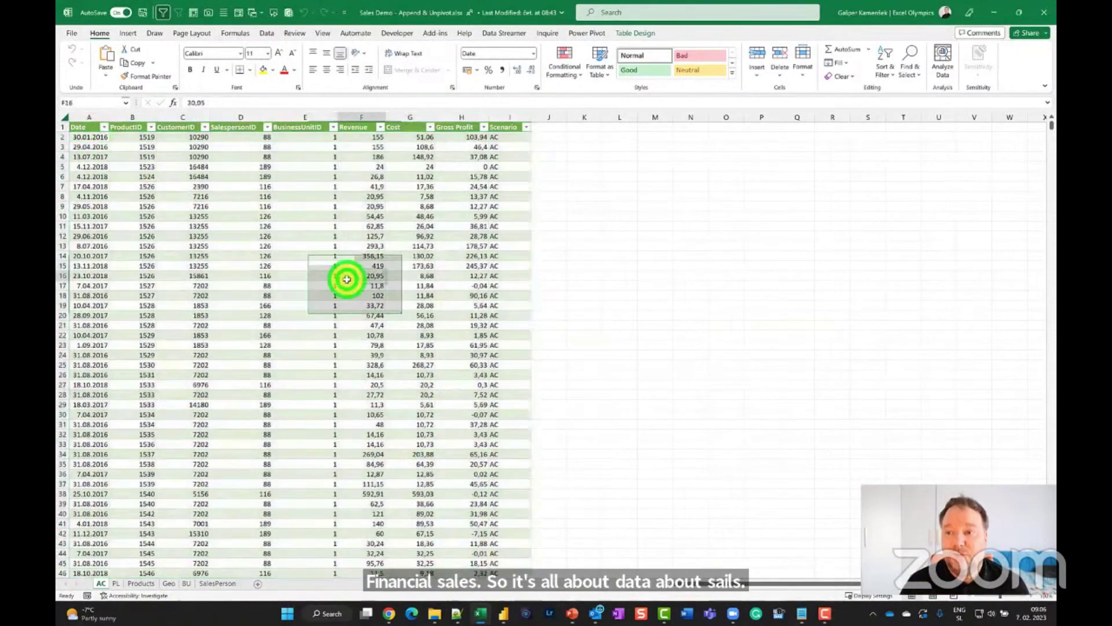
pyautogui.click(117, 584)
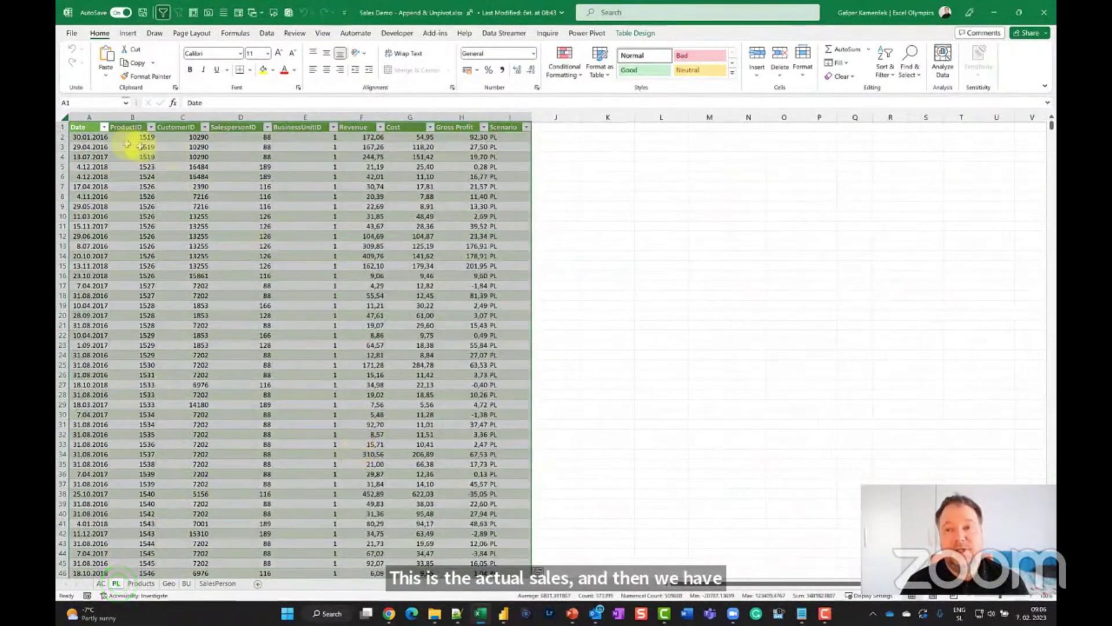
pyautogui.moveTo(84, 139); pyautogui.dragTo(483, 488)
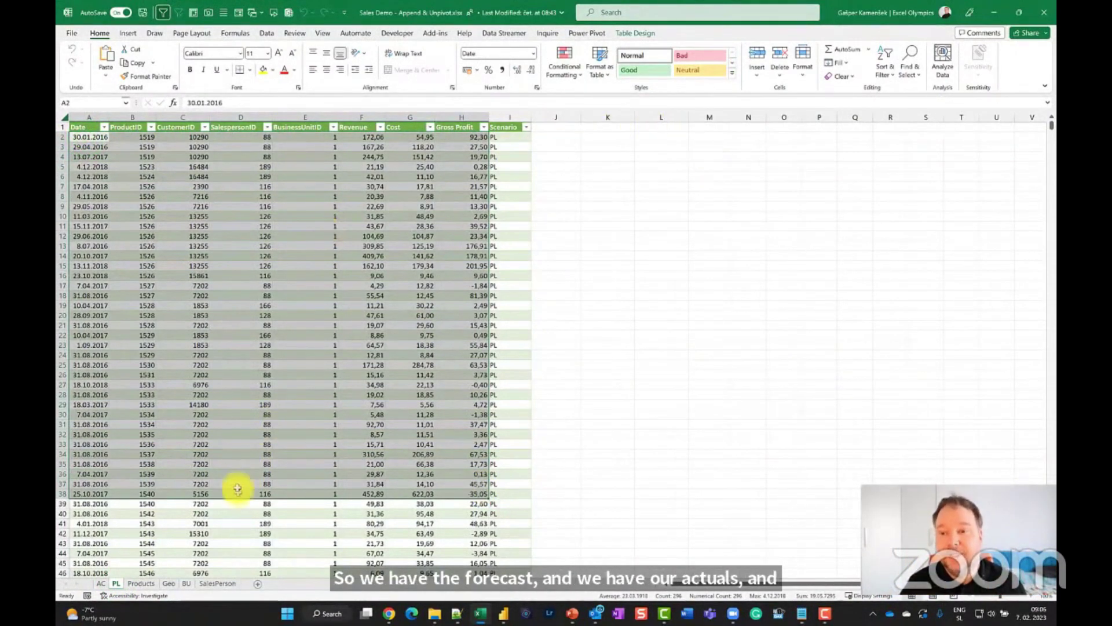
# - Look through the lookup tables on the Products, Geo, BU and SalesPerson sheets
pyautogui.click(145, 585)
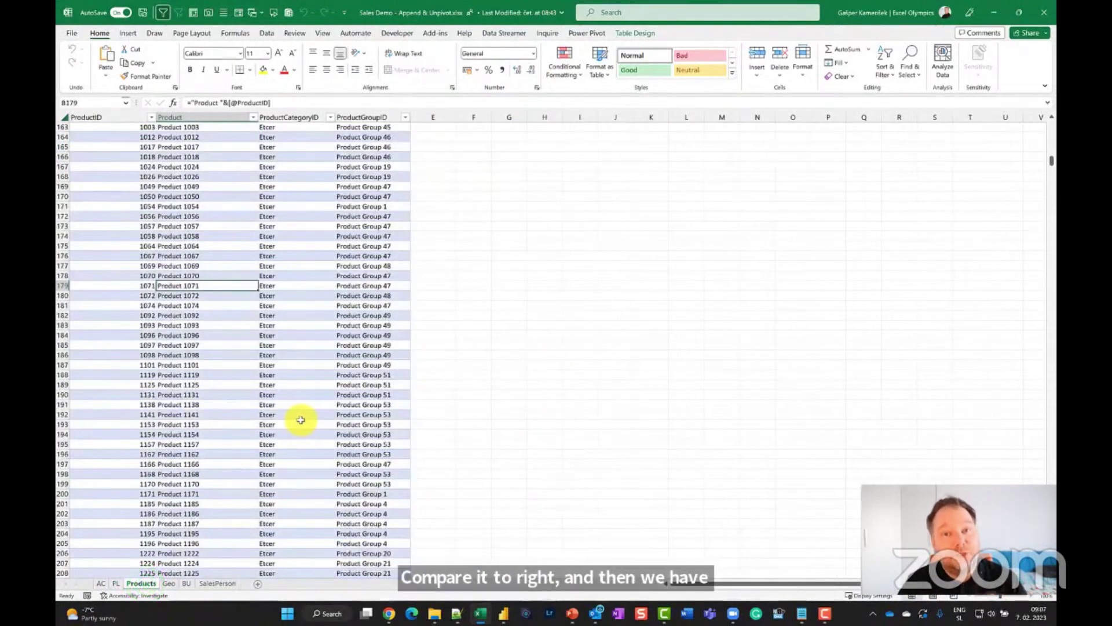
pyautogui.click(235, 253)
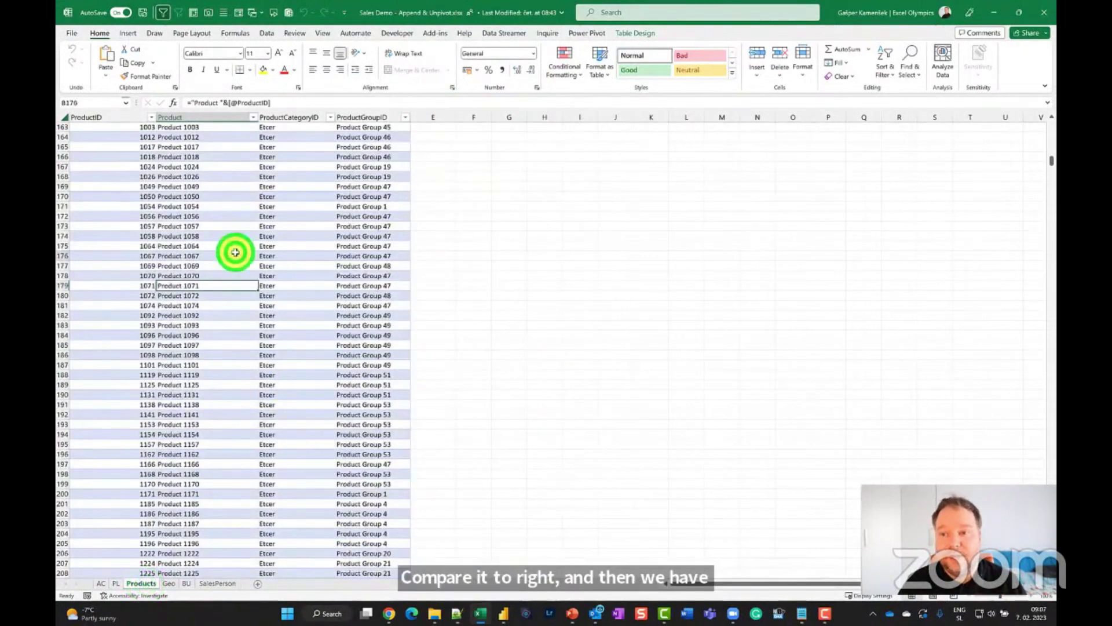
pyautogui.click(169, 584)
pyautogui.click(263, 273)
pyautogui.click(186, 584)
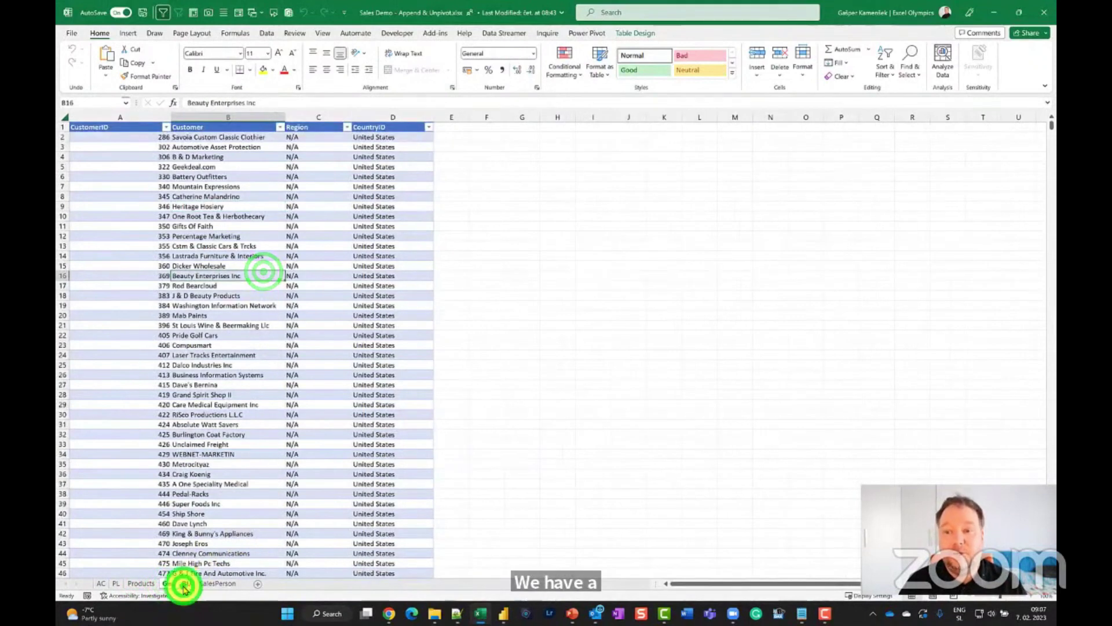
pyautogui.click(223, 584)
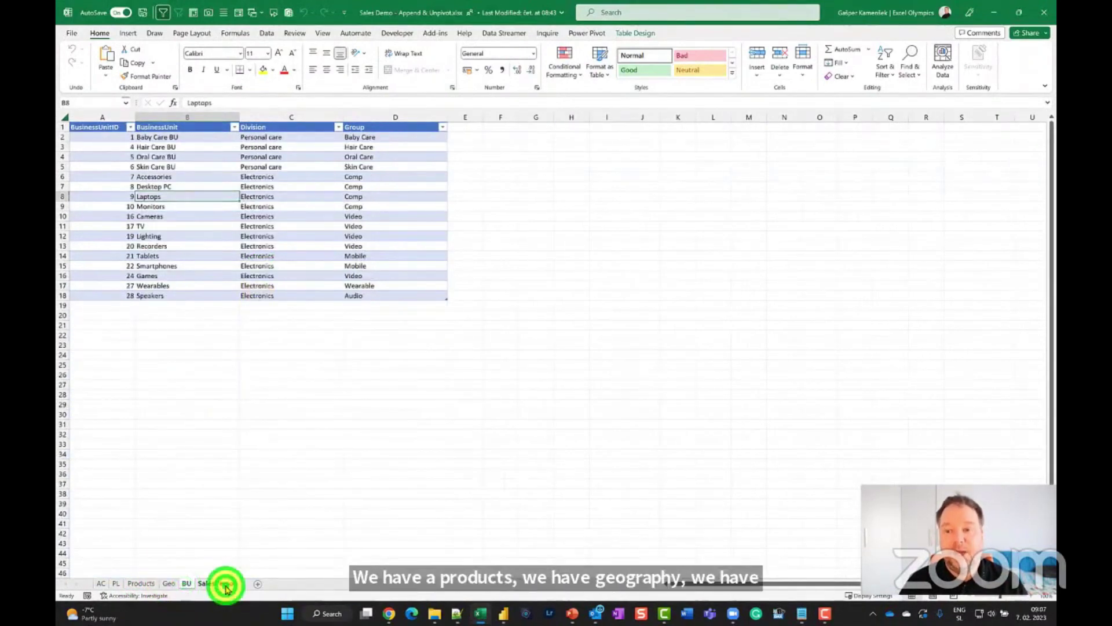
pyautogui.click(237, 238)
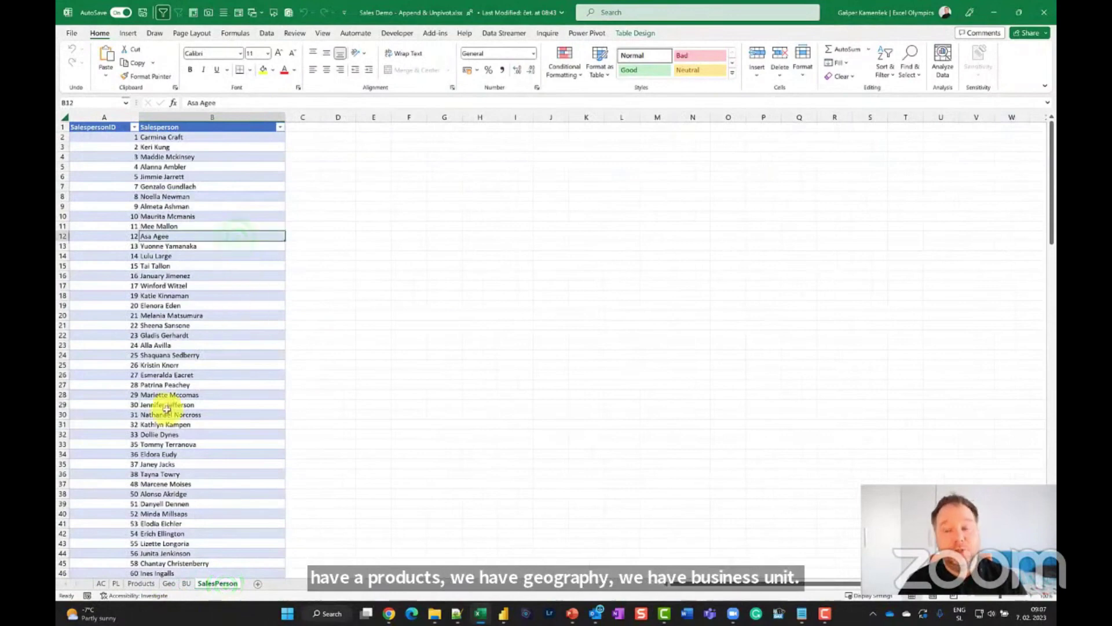
# - Compare the ProductID column on the AC sheet with the product name, category and group columns on the Products sheet
pyautogui.click(101, 584)
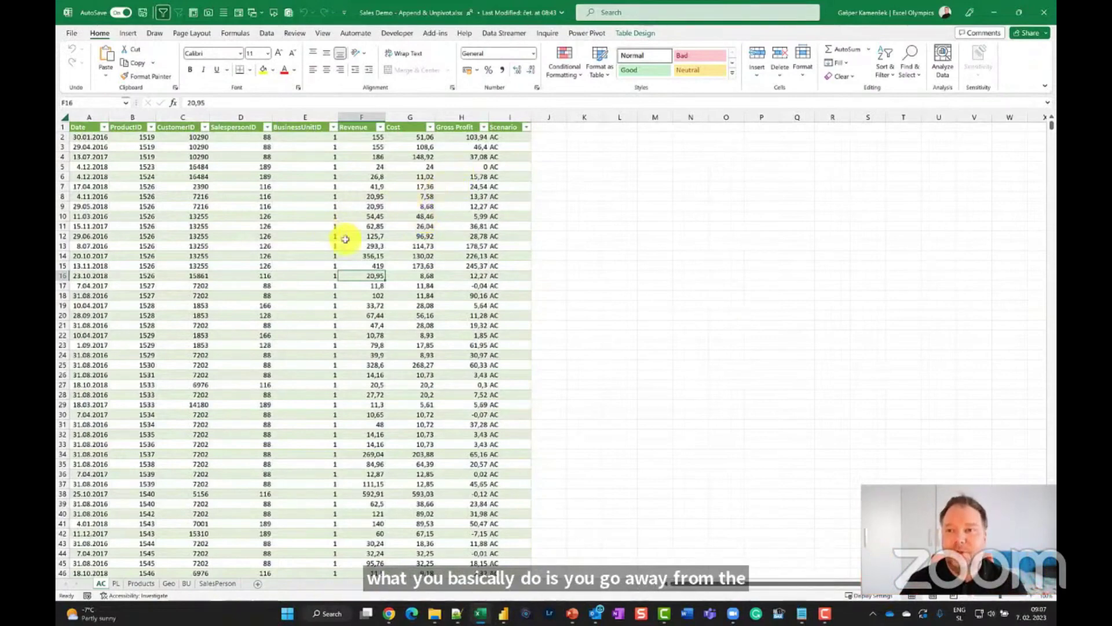
pyautogui.click(140, 138)
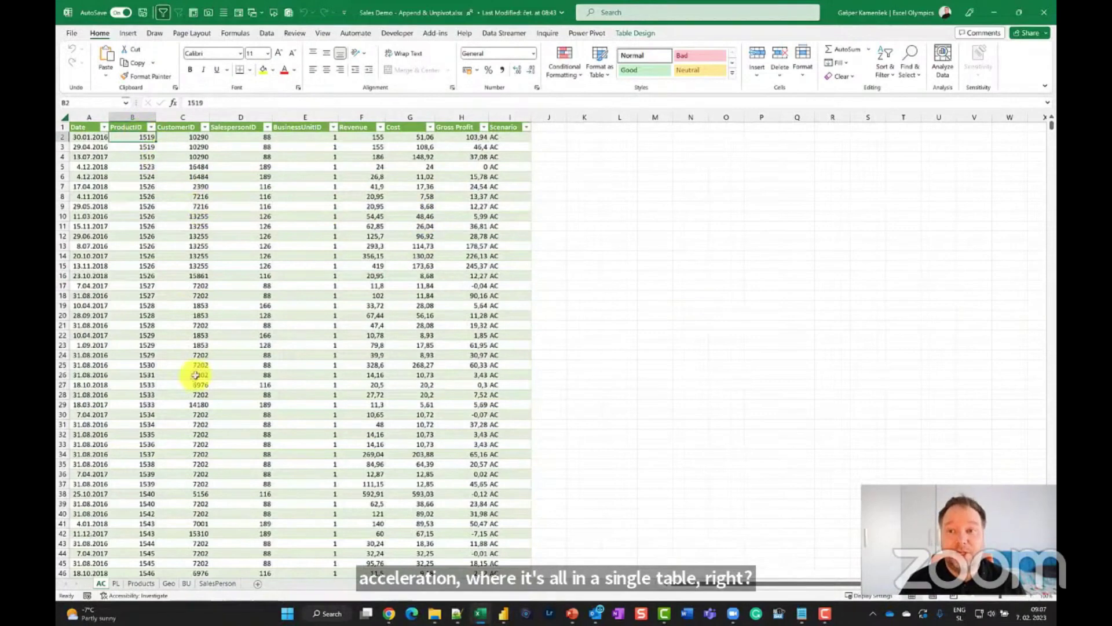
pyautogui.click(134, 583)
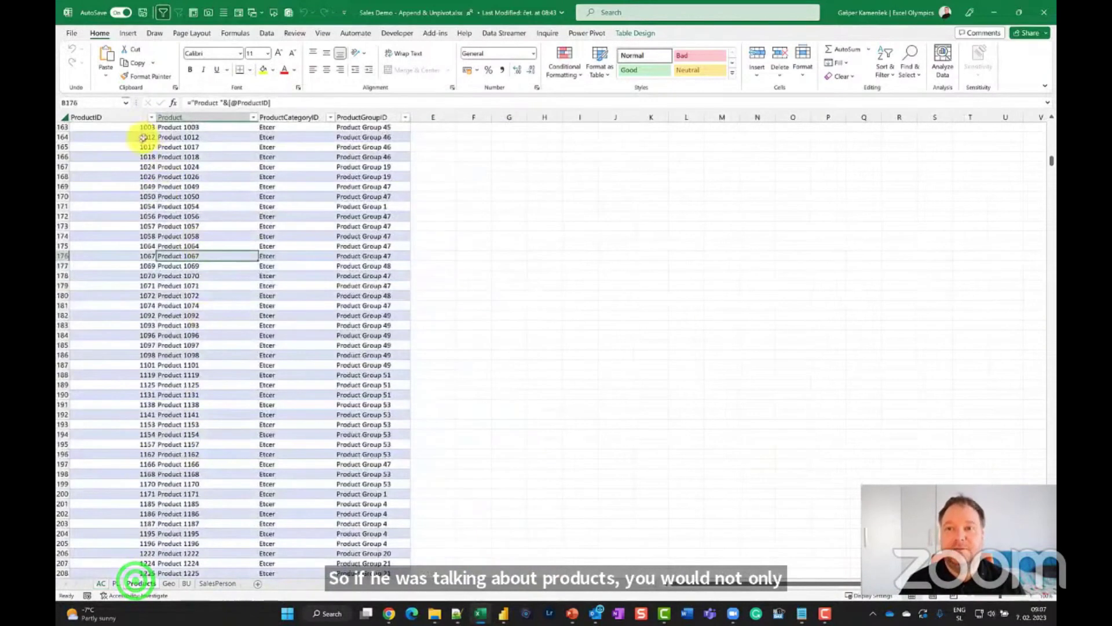
pyautogui.click(187, 137)
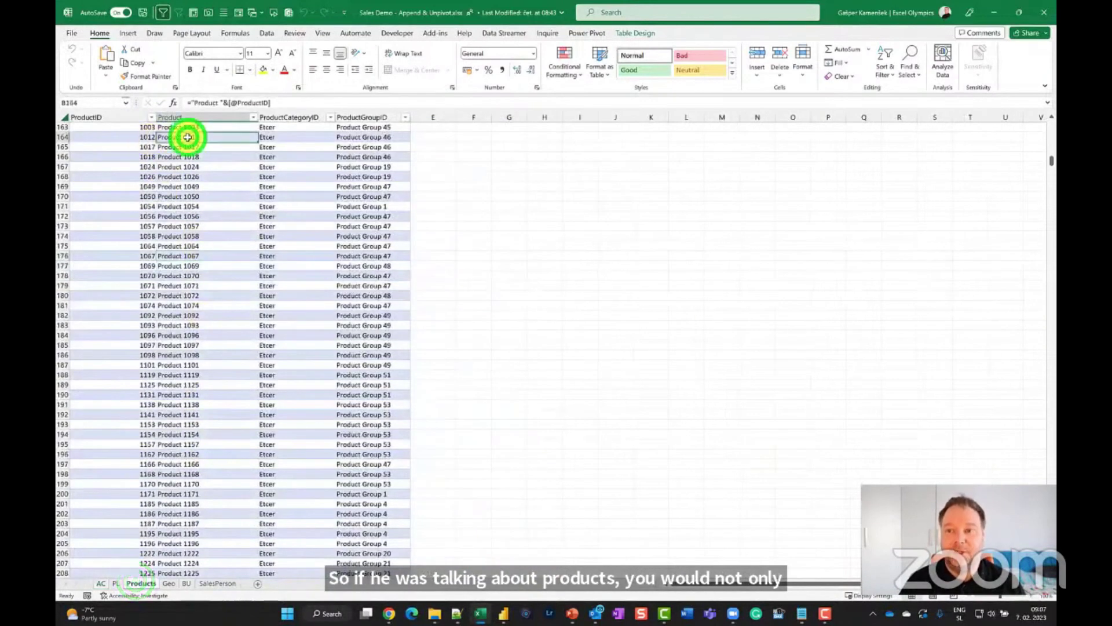
pyautogui.click(294, 137)
pyautogui.click(362, 138)
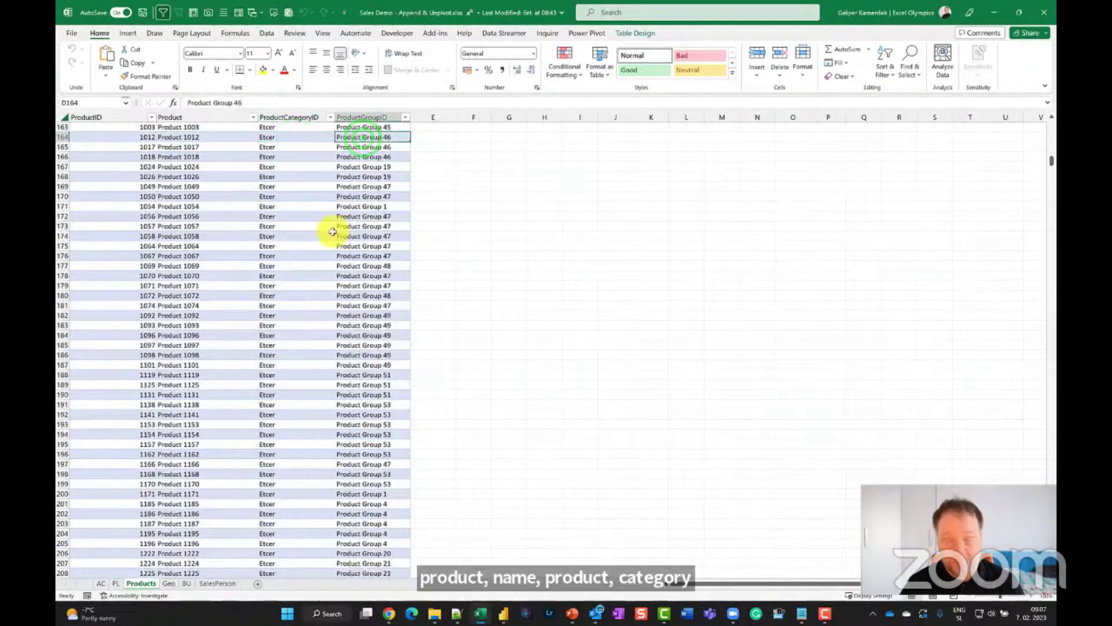
pyautogui.hotkey('ctrl', 'Up')
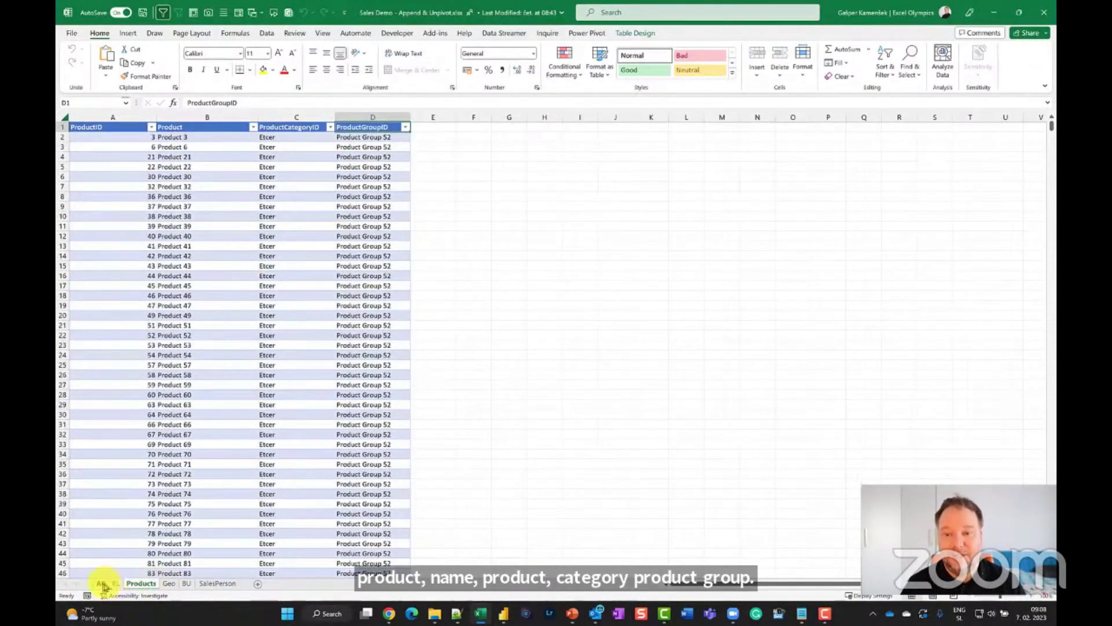
# - Return to the AC sheet and examine the numeric values in its ProductID column
pyautogui.click(102, 584)
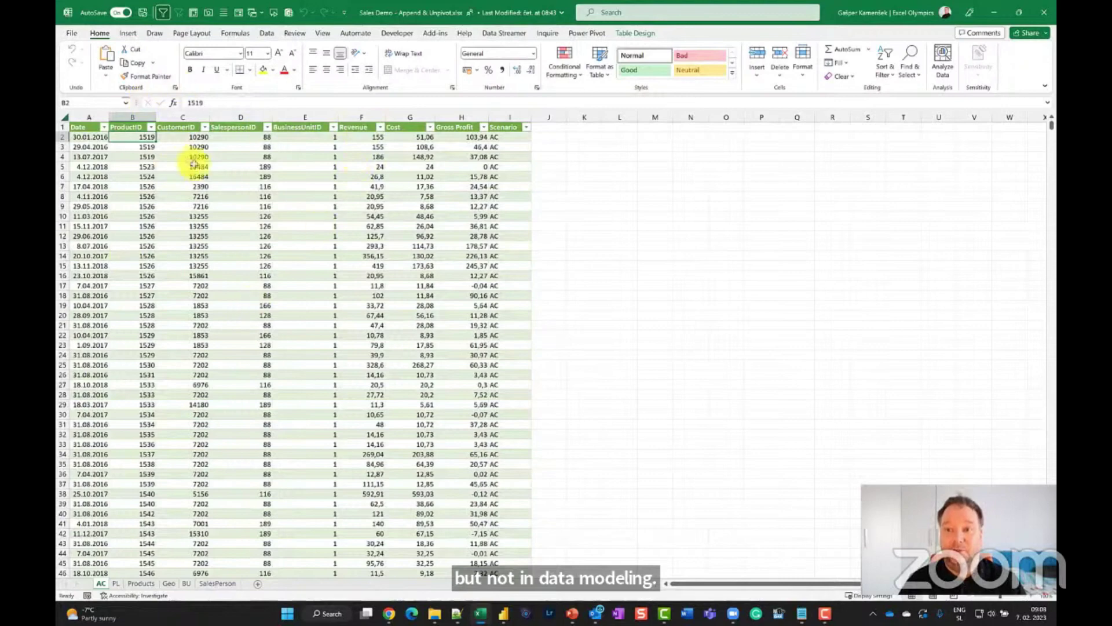
pyautogui.click(142, 135)
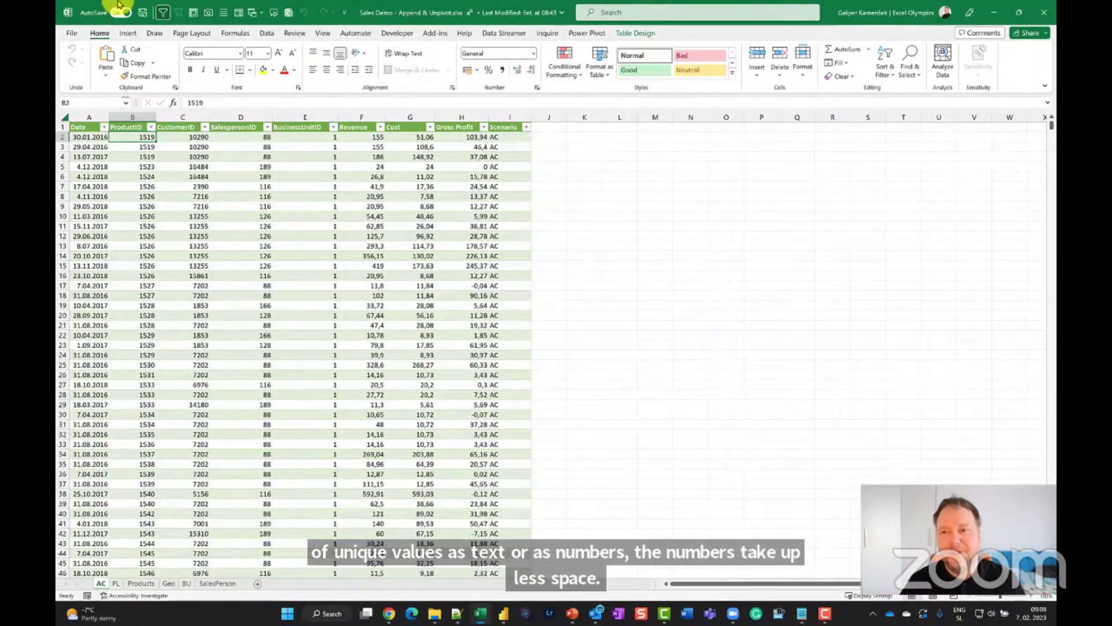
pyautogui.moveTo(142, 136); pyautogui.dragTo(142, 255)
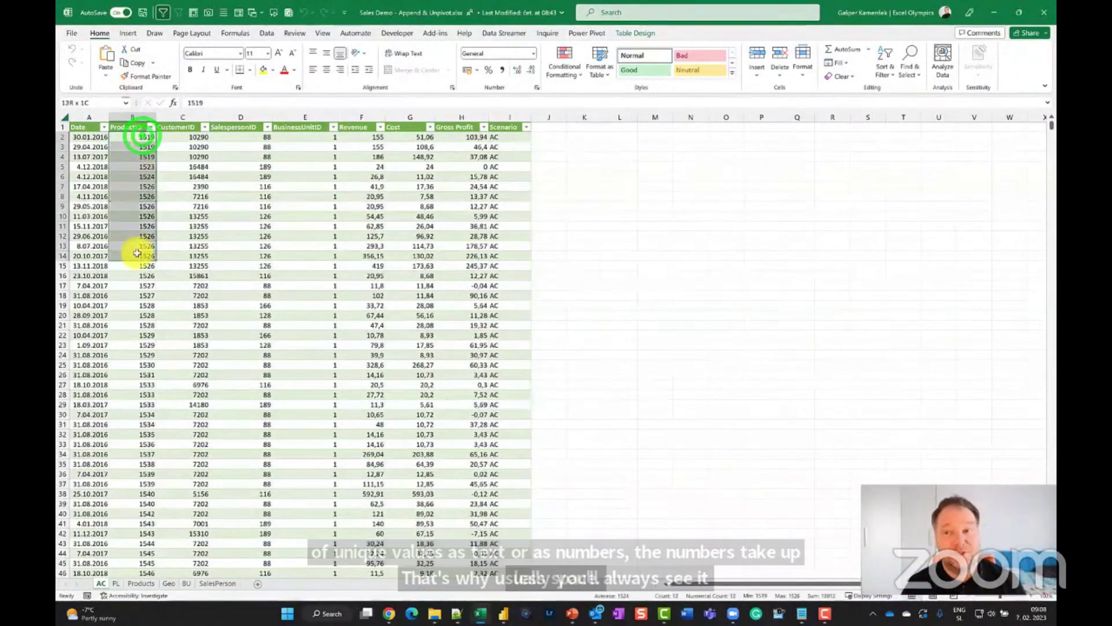
pyautogui.click(170, 208)
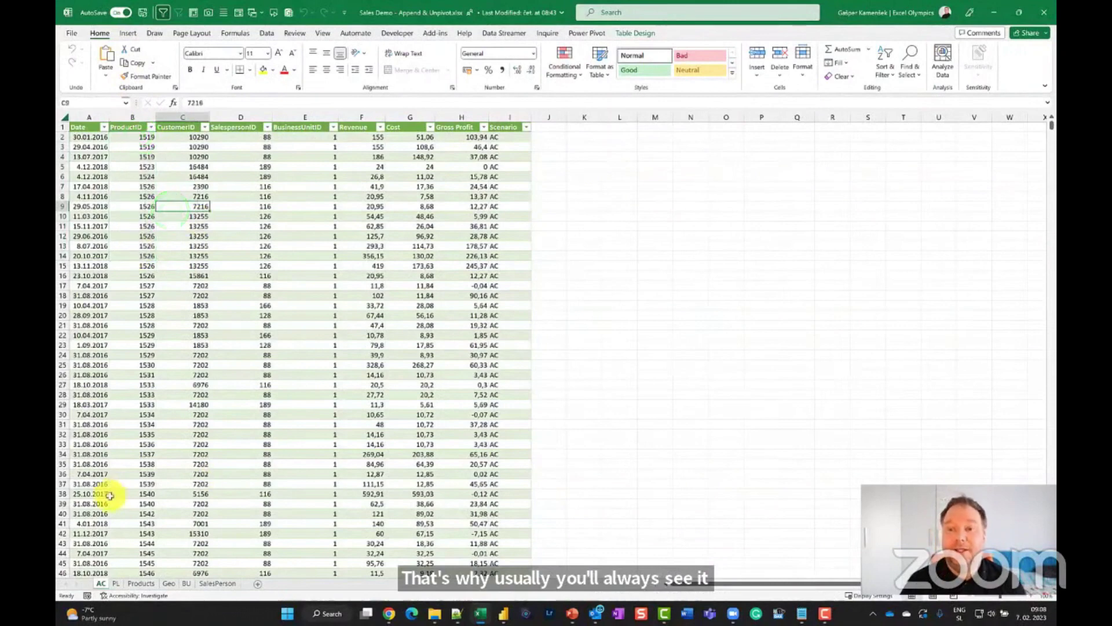
# - Examine how each ProductID on the Products sheet relates to its product name, category and group
pyautogui.click(141, 584)
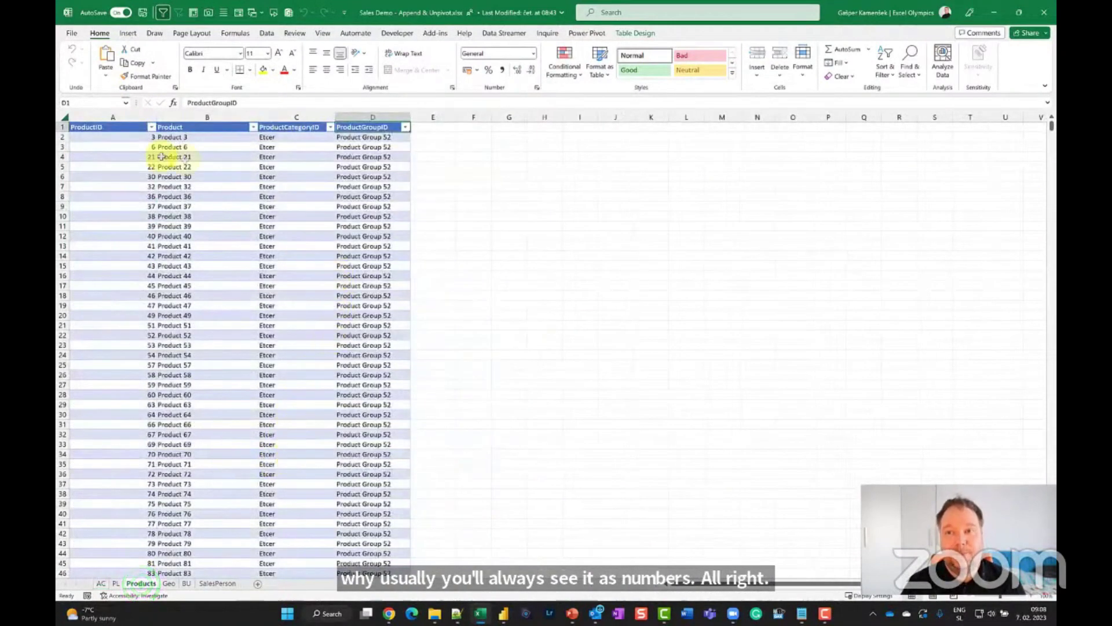
pyautogui.click(129, 137)
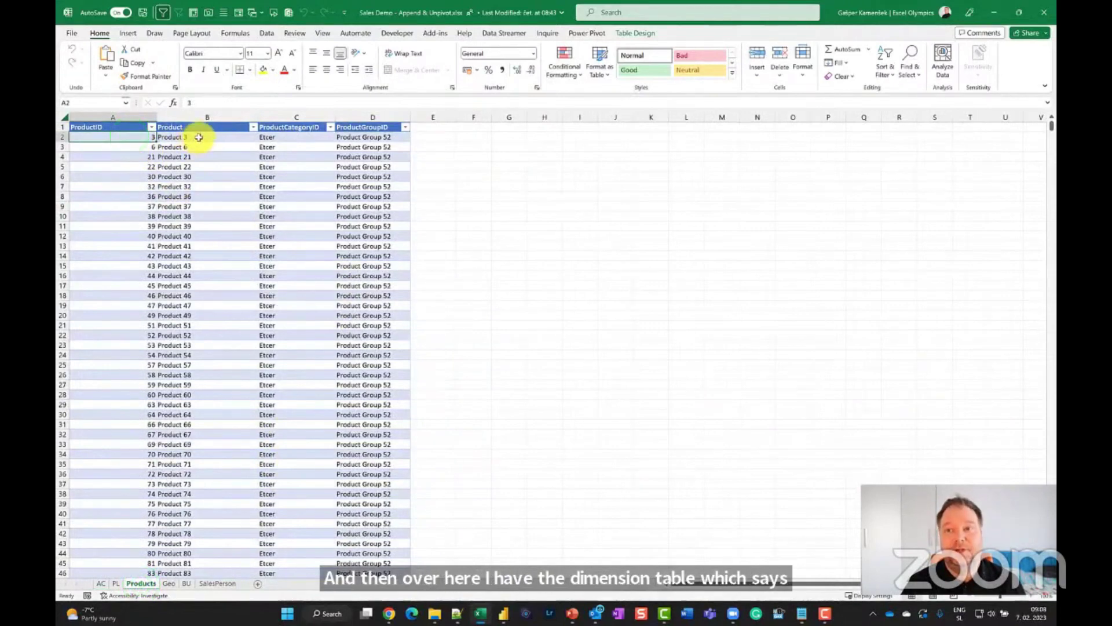
pyautogui.click(198, 137)
pyautogui.click(280, 134)
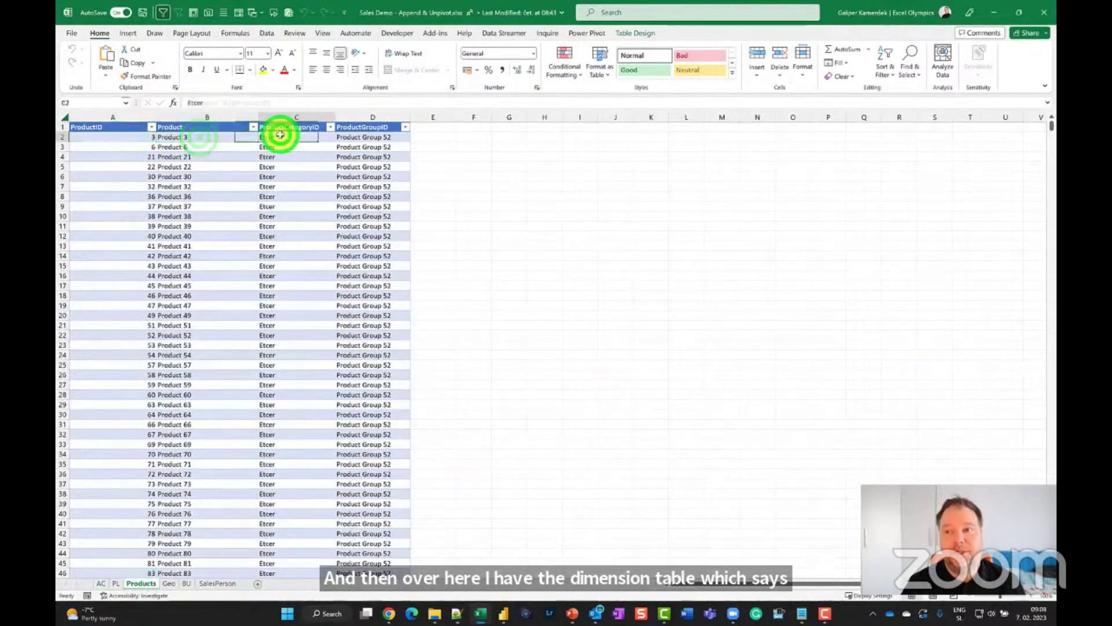
pyautogui.click(367, 137)
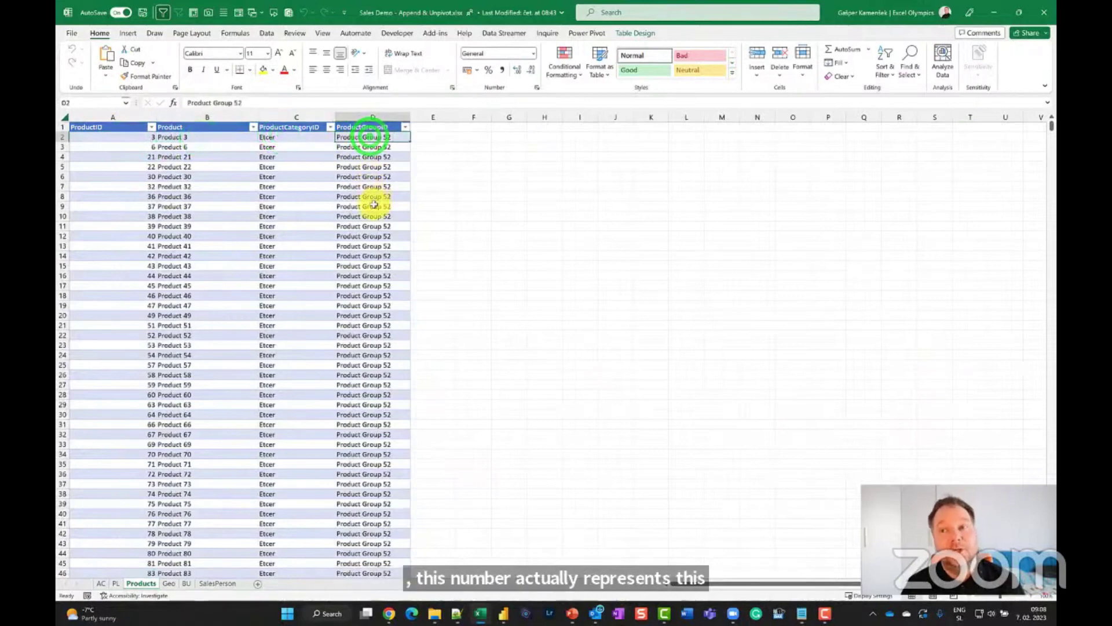
pyautogui.moveTo(142, 137); pyautogui.dragTo(147, 292)
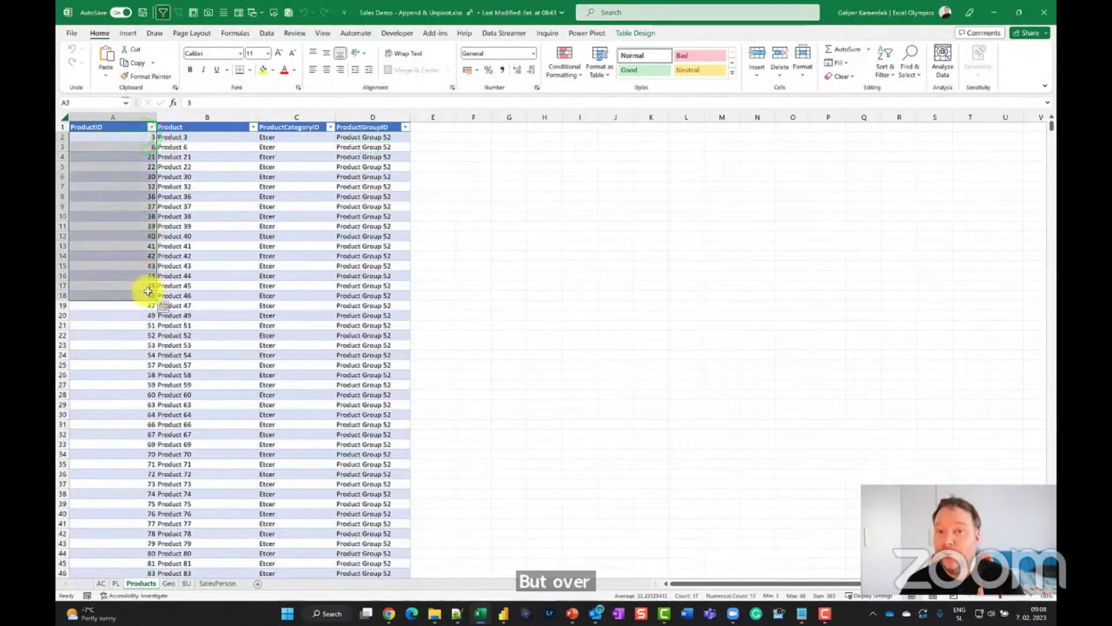
pyautogui.click(220, 284)
pyautogui.moveTo(144, 137); pyautogui.dragTo(375, 139)
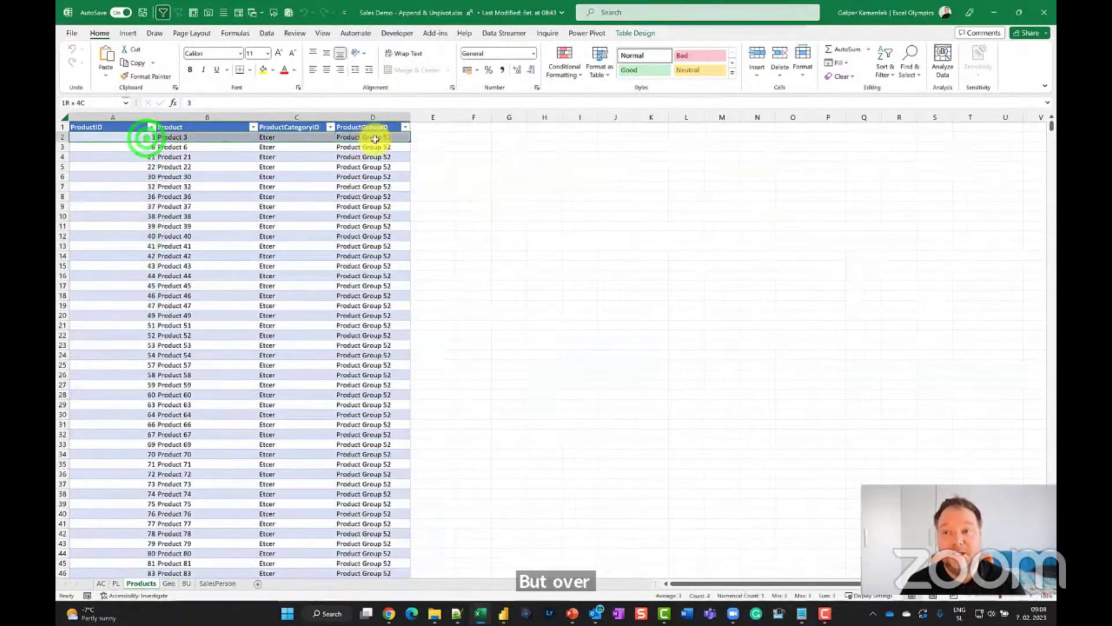
# - Check the repeated product IDs in the first AC rows against the product entries on the Products sheet
pyautogui.click(100, 583)
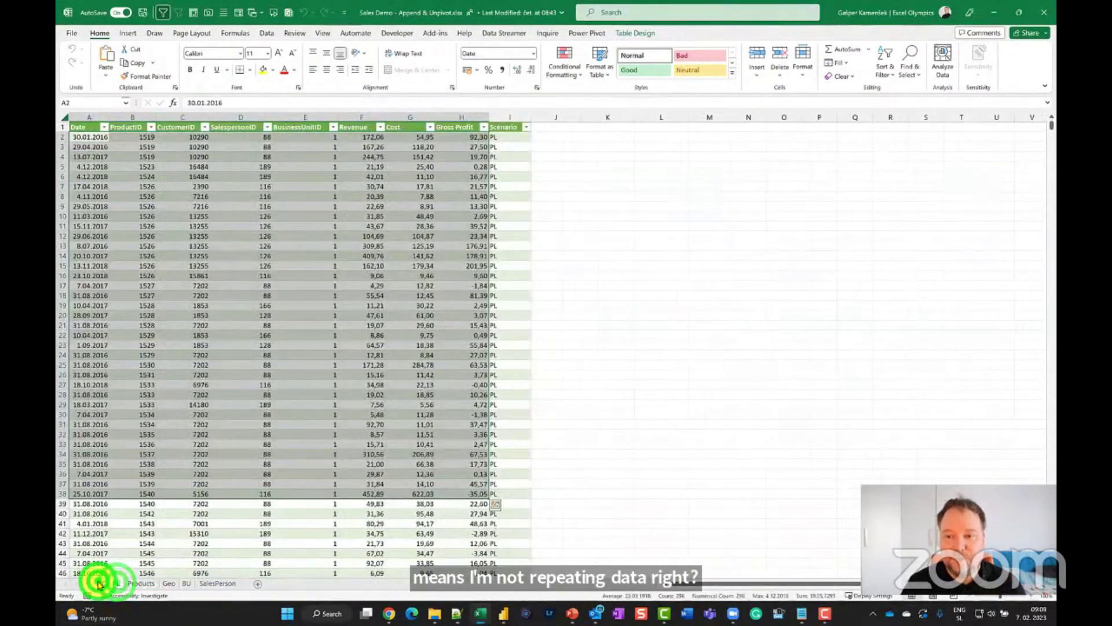
pyautogui.click(146, 137)
pyautogui.click(149, 147)
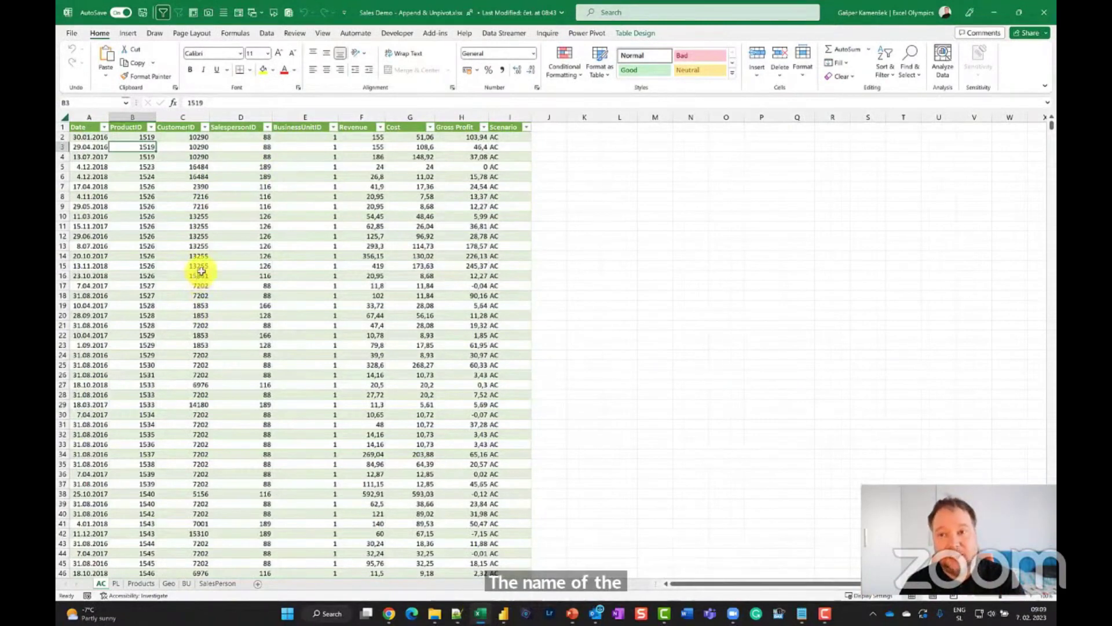
pyautogui.click(140, 137)
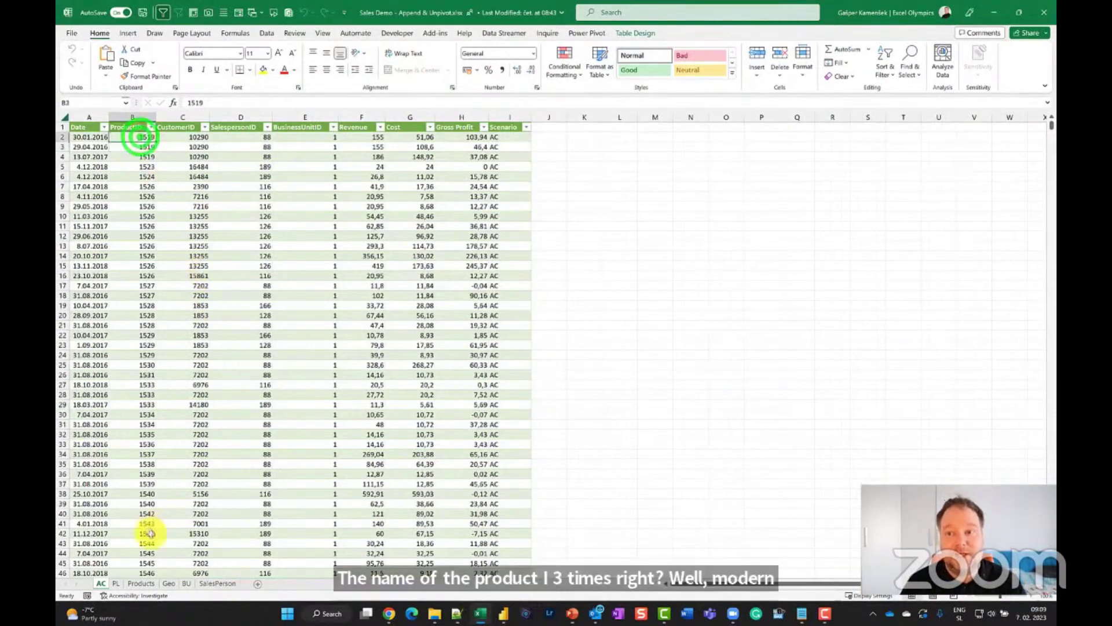
pyautogui.click(142, 583)
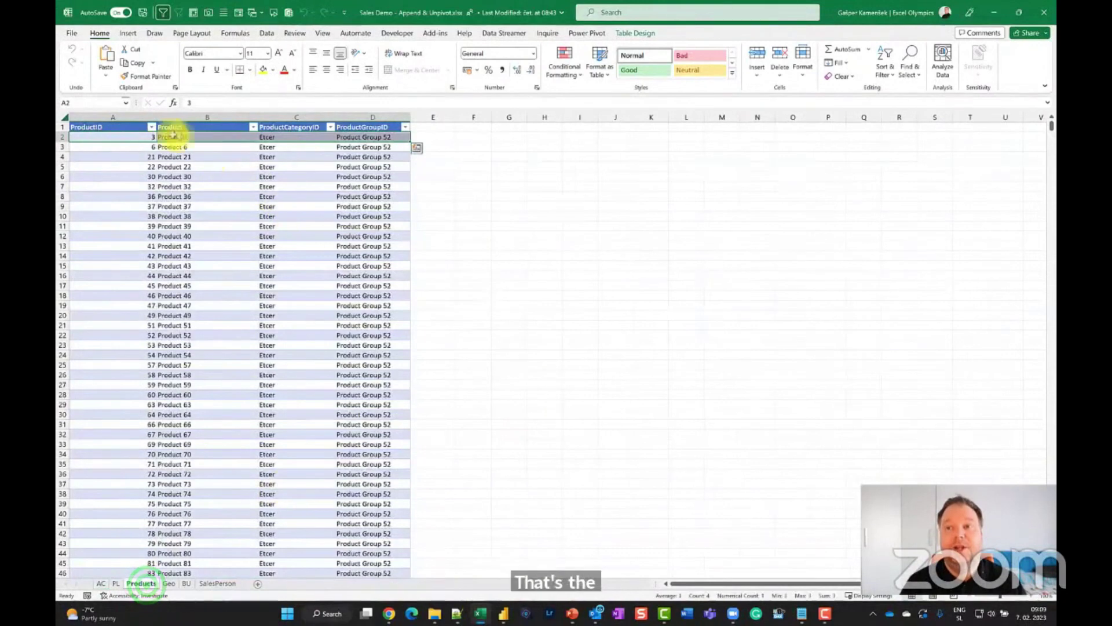
pyautogui.click(182, 137)
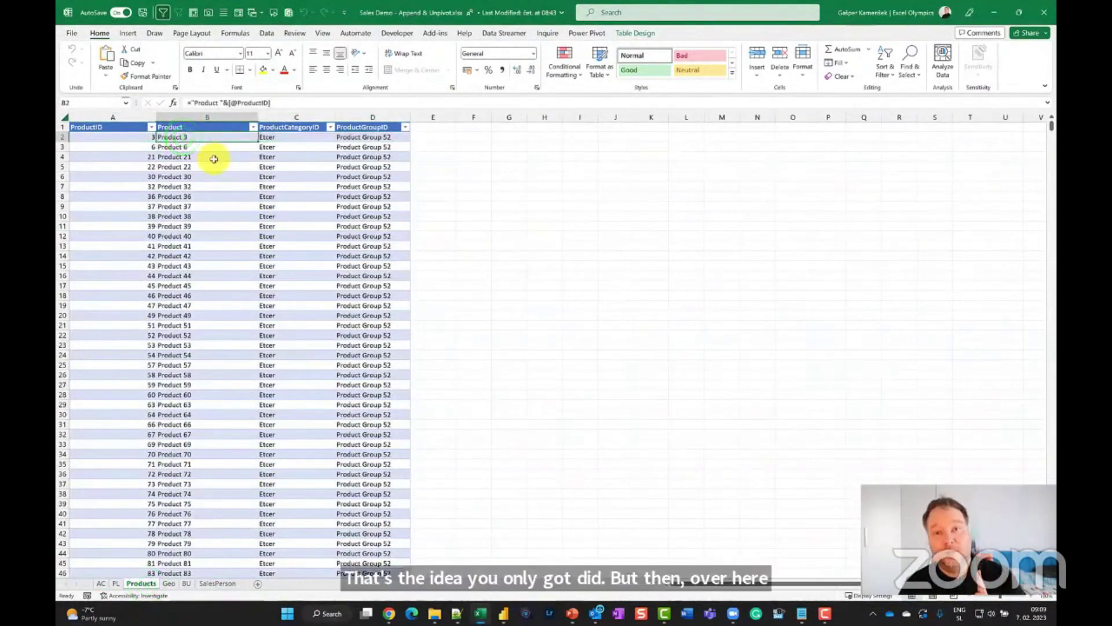
pyautogui.click(318, 250)
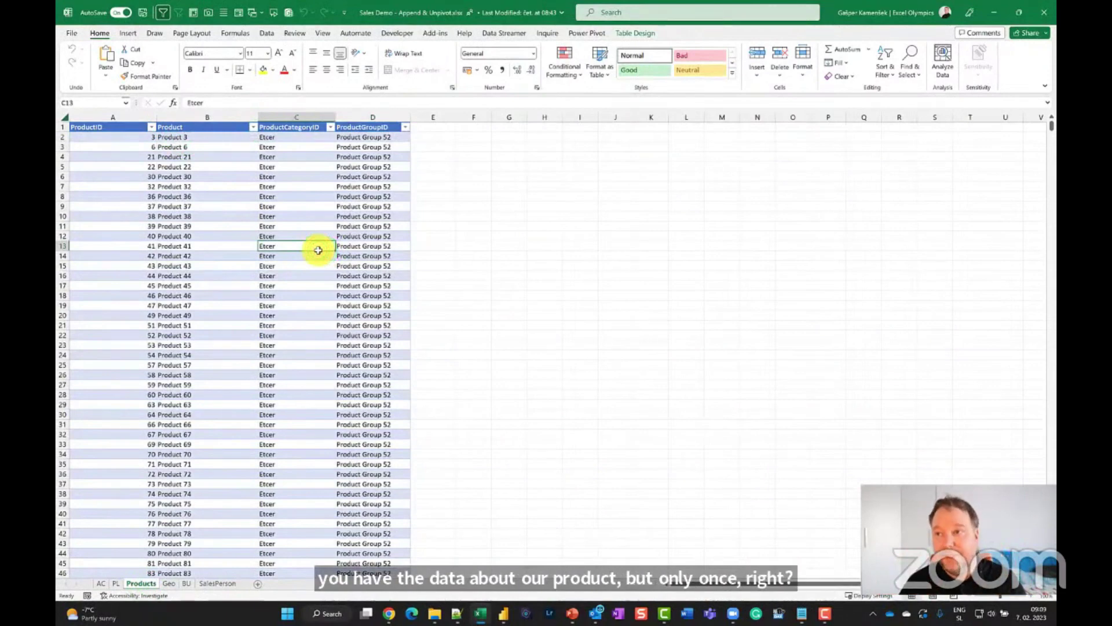
# - Switch to the blank Power BI report and try to import Sales Demo - Append & Unpivot.xlsx from the 20230206 - GES - PBI MasterClass folder
pyautogui.click(998, 17)
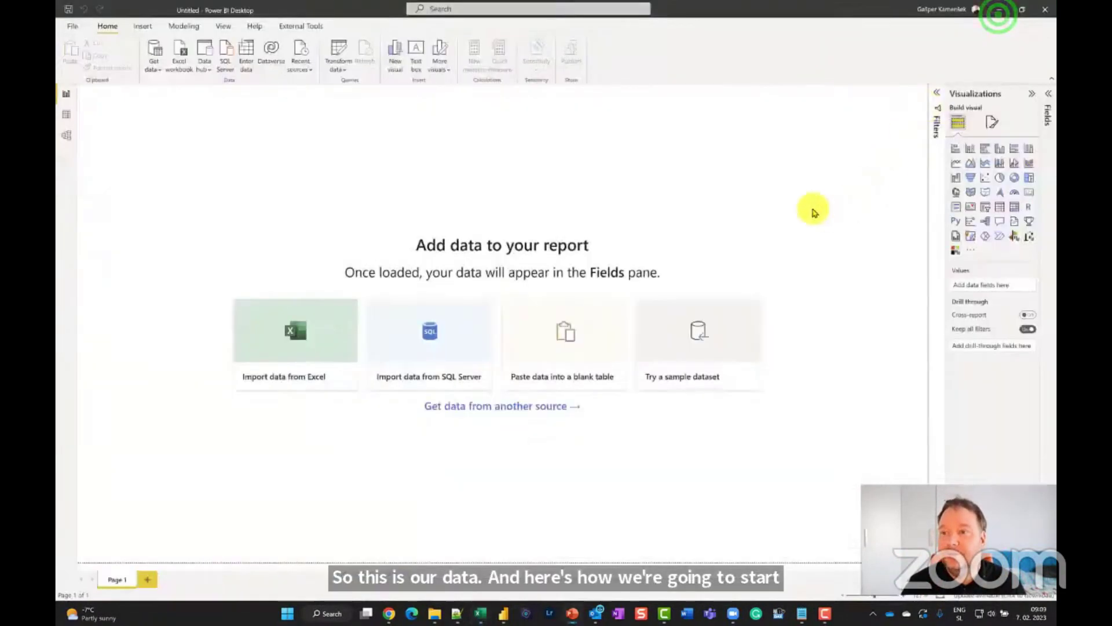
pyautogui.click(486, 183)
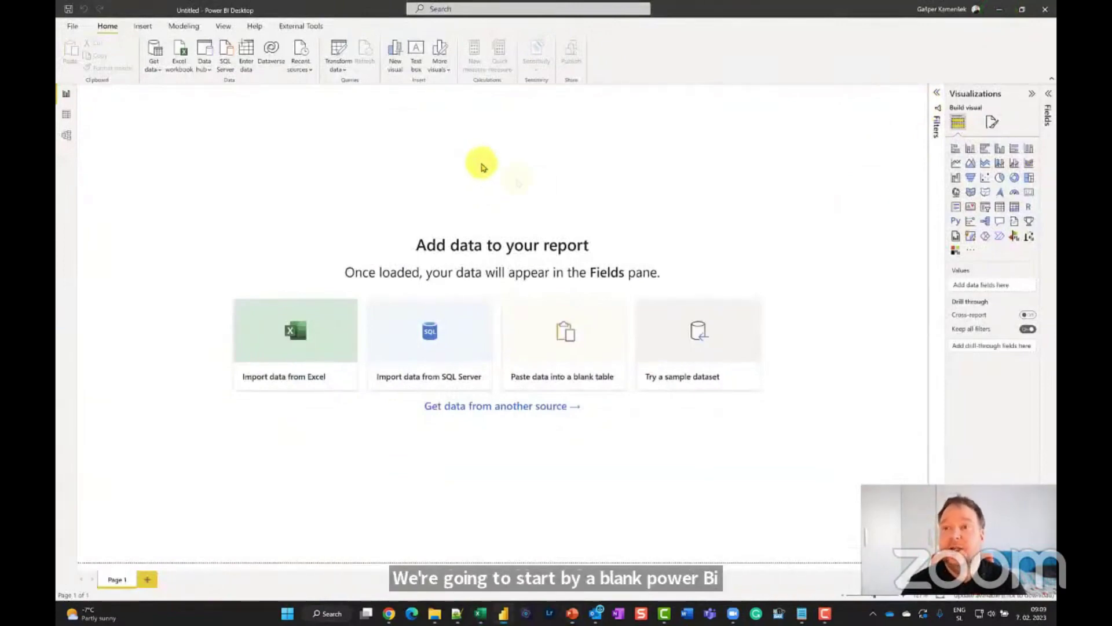
pyautogui.click(180, 53)
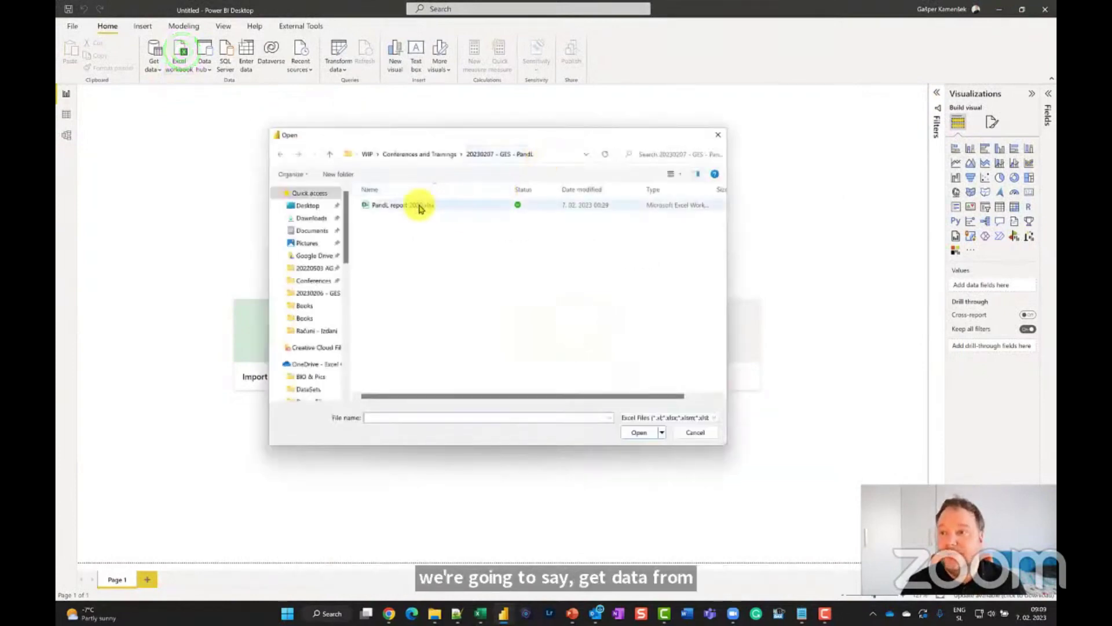
pyautogui.click(429, 154)
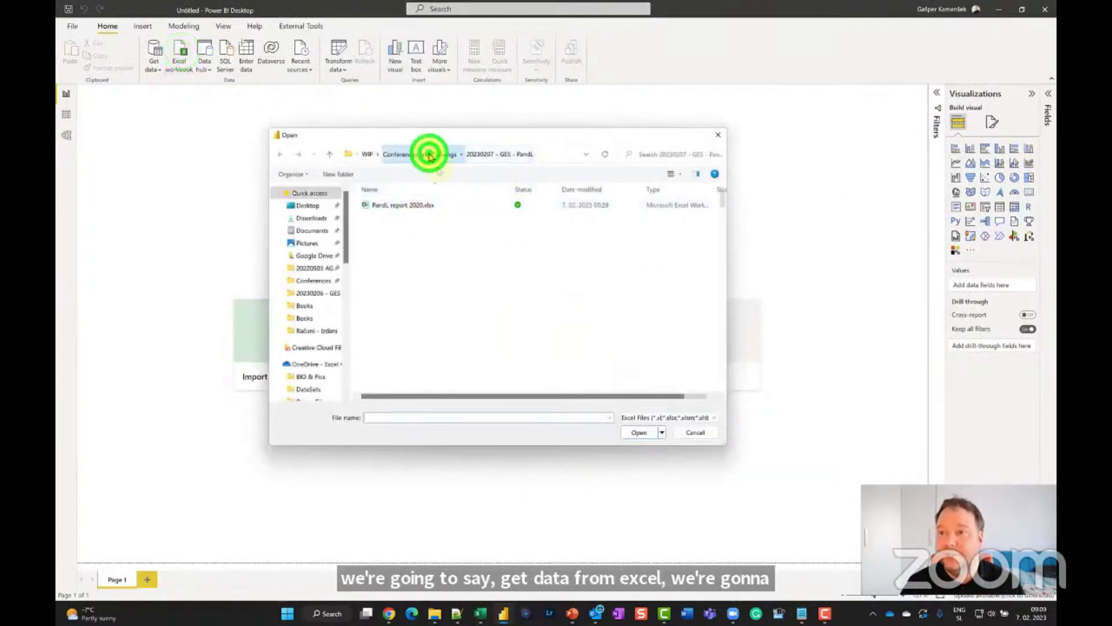
pyautogui.scroll(-1, 454, 367)
pyautogui.click(443, 366)
pyautogui.doubleClick(443, 367)
pyautogui.click(414, 205)
pyautogui.click(638, 433)
pyautogui.click(632, 308)
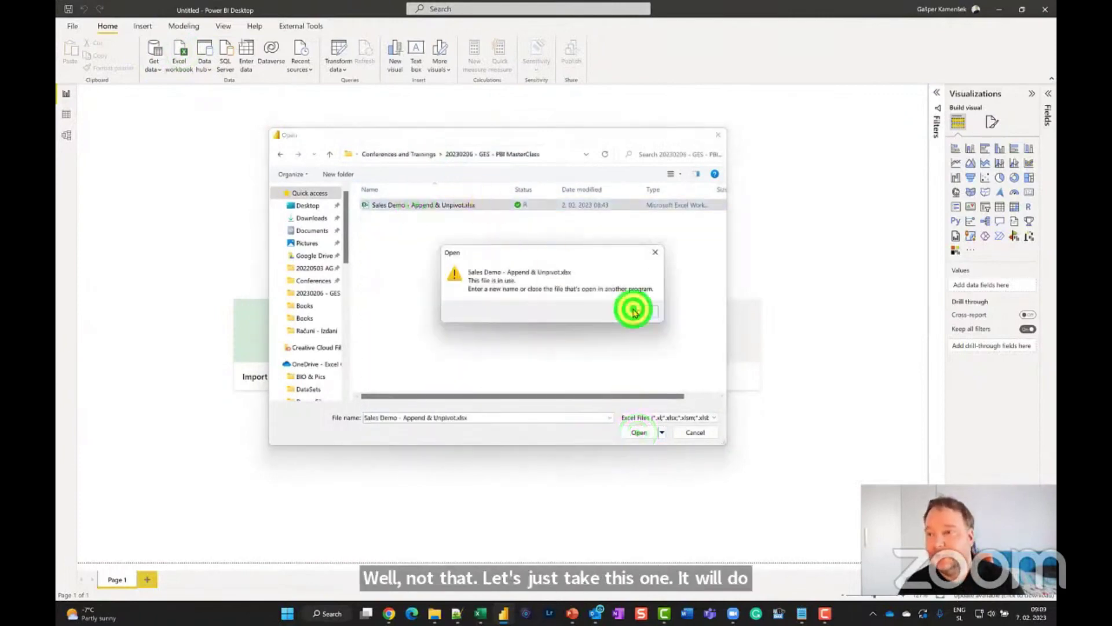
# - Close the sales workbook in Excel and open Sales Demo - Append & Unpivot.xlsx as the report's data source
pyautogui.click(480, 613)
pyautogui.click(1046, 13)
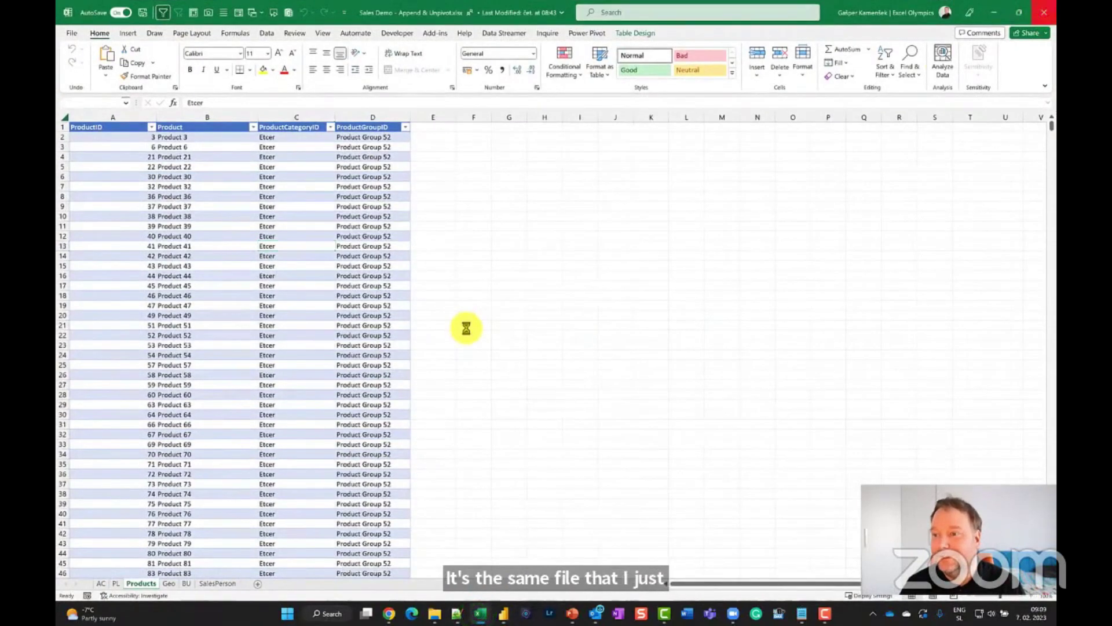
pyautogui.click(639, 434)
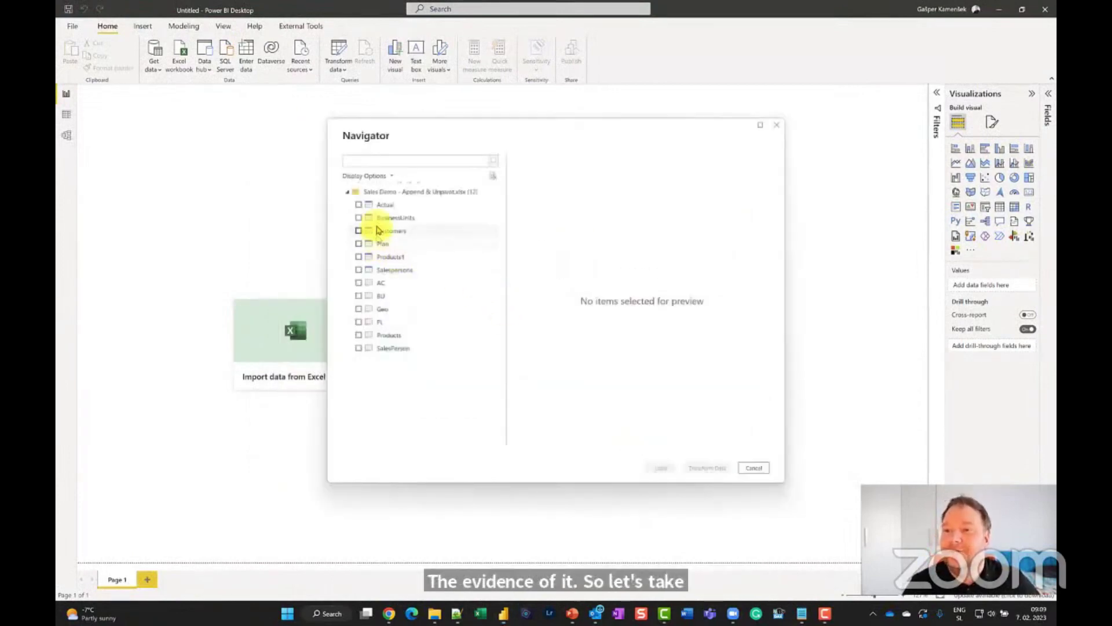
# - Choose the Actual, BusinessUnits, Customers, Plan, Products1 and Salespersons tables and open them for transformation in Power Query
pyautogui.click(359, 207)
pyautogui.click(359, 218)
pyautogui.click(359, 230)
pyautogui.click(359, 256)
pyautogui.click(358, 269)
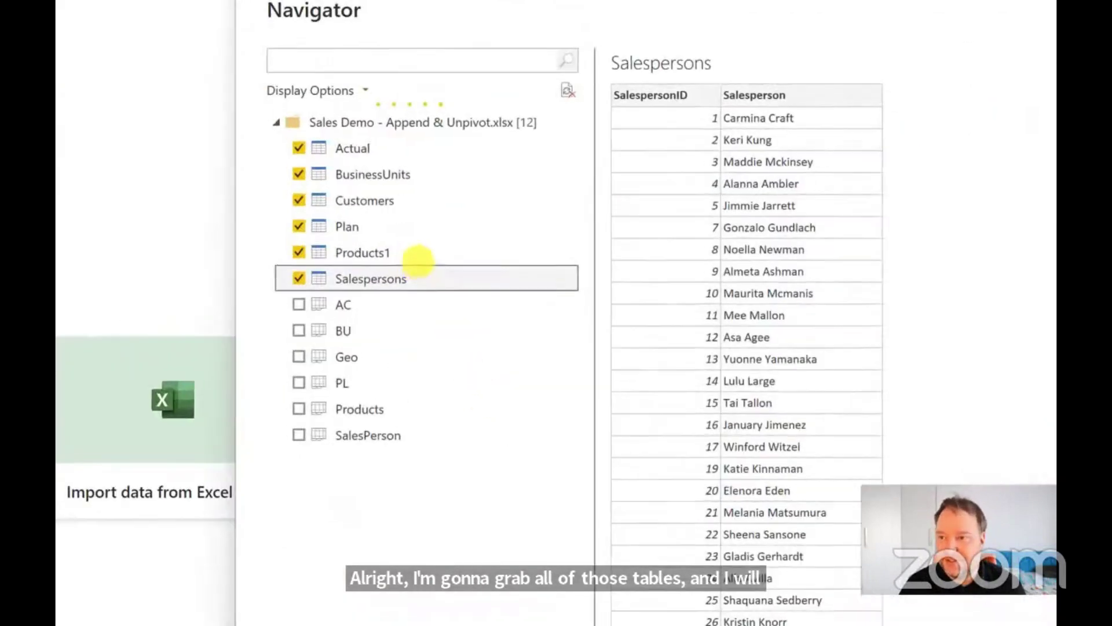
pyautogui.click(418, 261)
pyautogui.moveTo(288, 234); pyautogui.dragTo(407, 264)
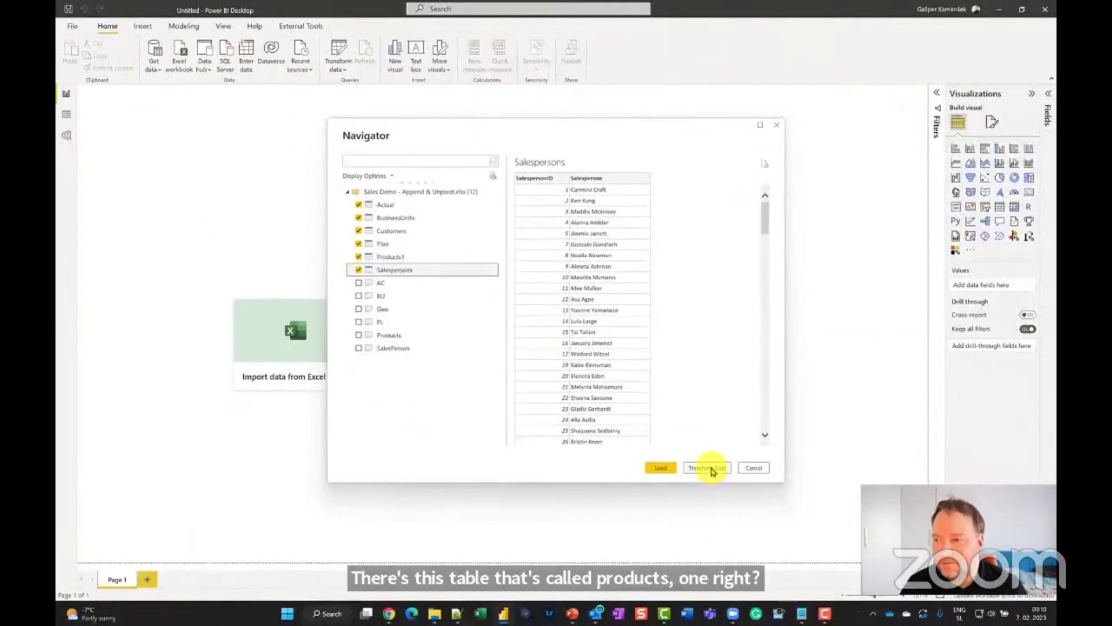
pyautogui.click(708, 468)
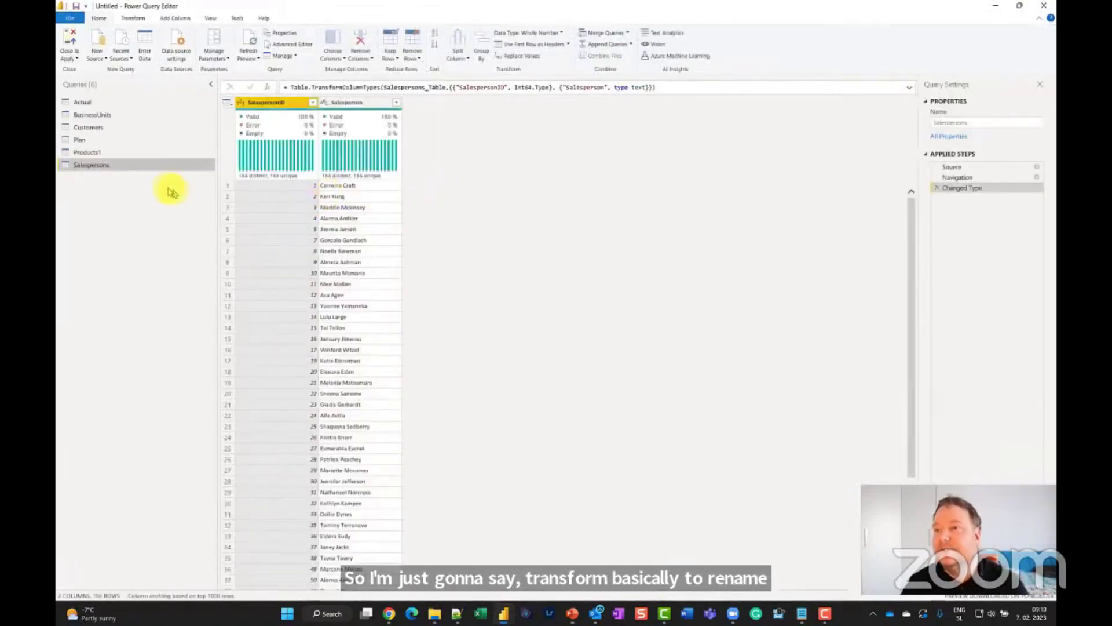
# - Rename the Products1 query to Products and apply the queries to load all tables into the report
pyautogui.click(93, 153)
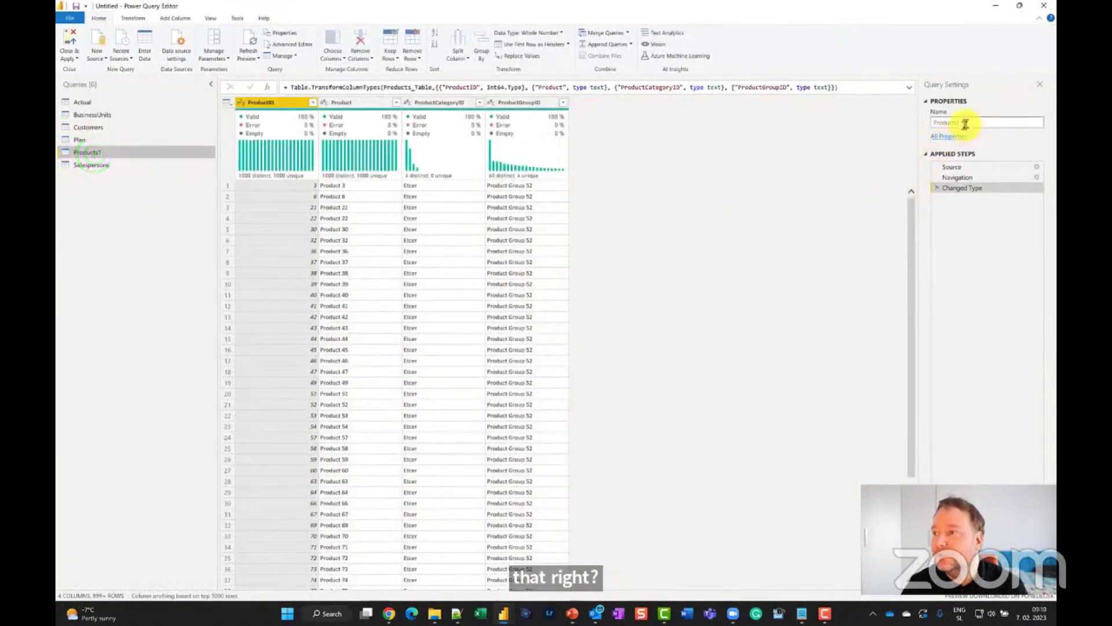
pyautogui.click(970, 122)
pyautogui.press('BackSpace')
pyautogui.press('Return')
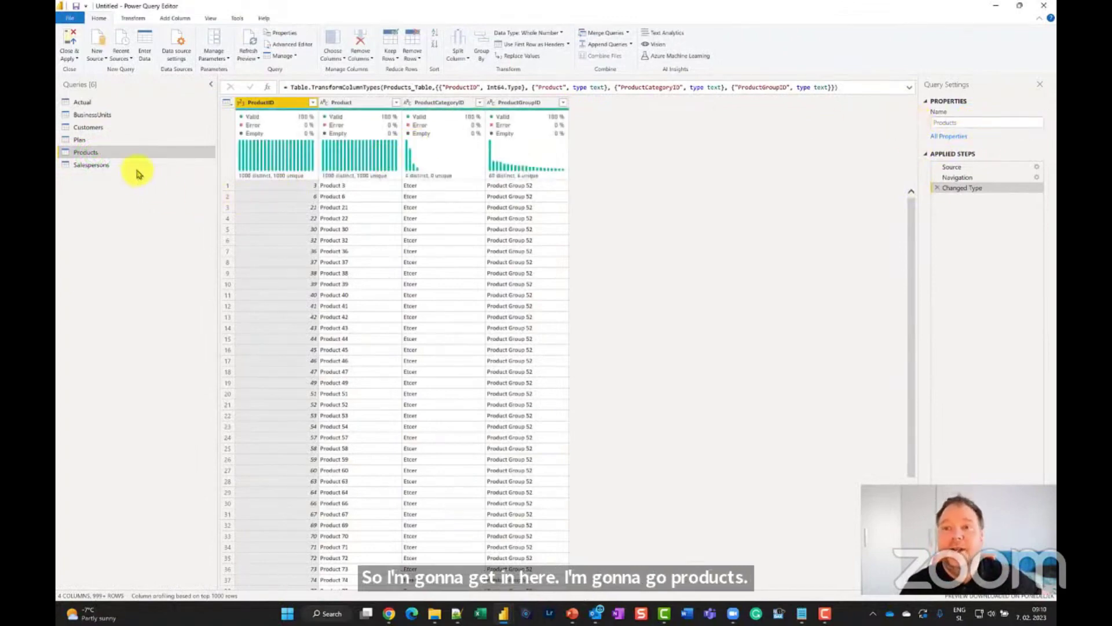
pyautogui.click(71, 38)
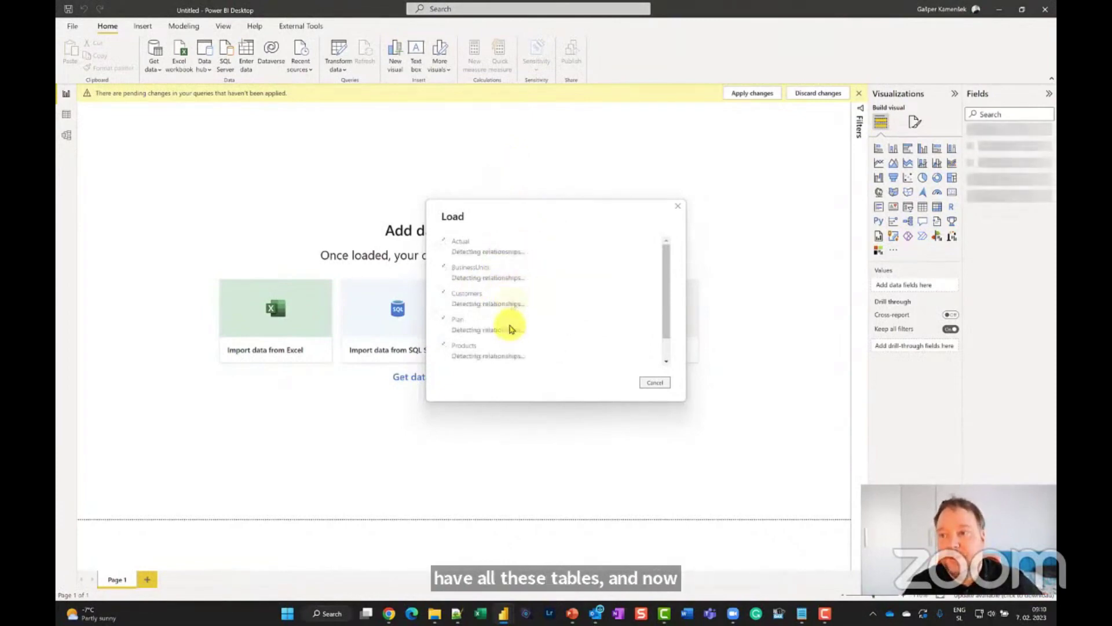
# - Show the data model diagram and spread the Actual and Plan tables apart below the Customers table
pyautogui.click(67, 138)
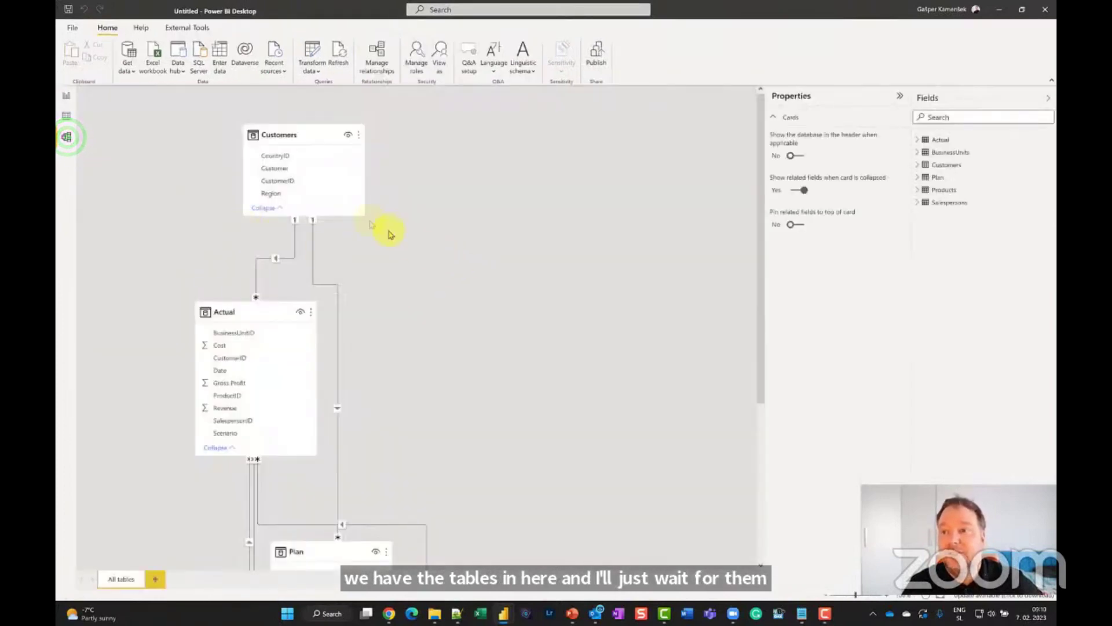
pyautogui.moveTo(239, 310); pyautogui.dragTo(159, 417)
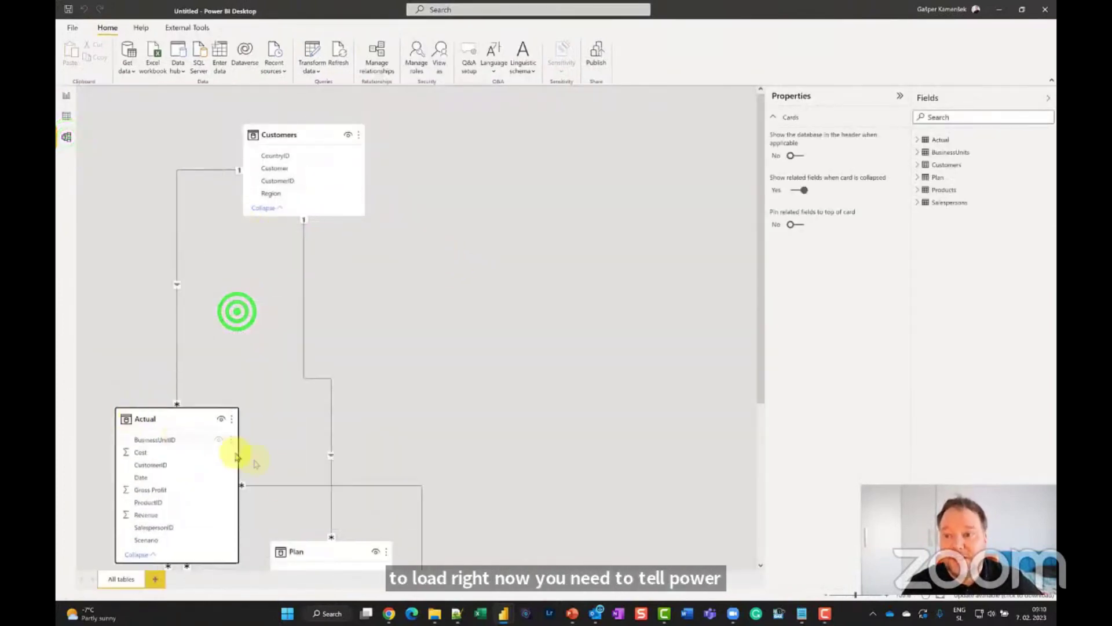
pyautogui.click(300, 550)
pyautogui.moveTo(519, 428); pyautogui.dragTo(527, 382)
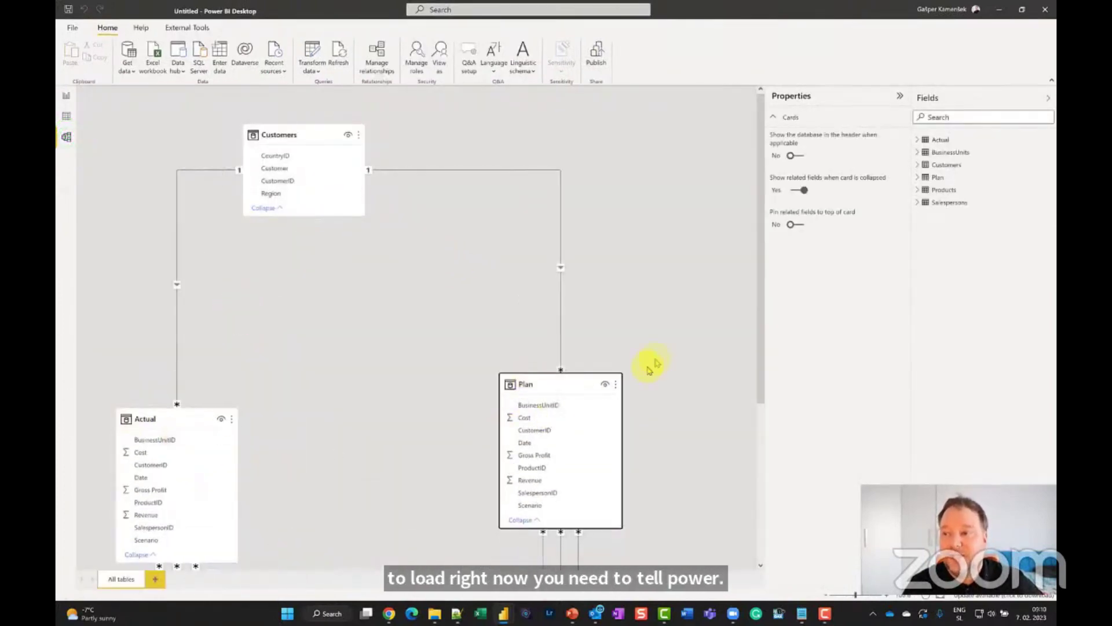
# - Bring the Products, Salespersons and BusinessUnits tables up beside Customers, and raise the Actual table in the model diagram
pyautogui.moveTo(761, 256); pyautogui.dragTo(759, 434)
pyautogui.moveTo(527, 452); pyautogui.dragTo(377, 116)
pyautogui.moveTo(313, 467); pyautogui.dragTo(277, 110)
pyautogui.moveTo(177, 442); pyautogui.dragTo(548, 141)
pyautogui.moveTo(188, 423); pyautogui.dragTo(191, 351)
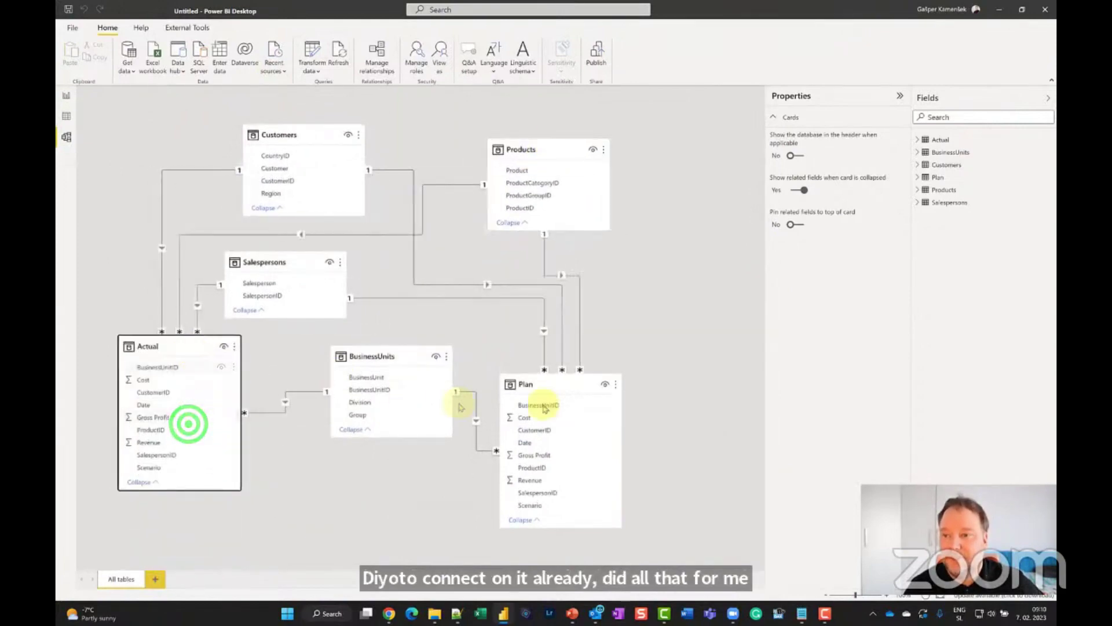
# - Arrange Customers, Products, Salespersons and BusinessUnits in one row, with the Actual and Plan tables spaced apart beneath them
pyautogui.moveTo(561, 384); pyautogui.dragTo(637, 346)
pyautogui.moveTo(174, 348); pyautogui.dragTo(172, 391)
pyautogui.moveTo(294, 136); pyautogui.dragTo(119, 119)
pyautogui.moveTo(538, 149); pyautogui.dragTo(295, 124)
pyautogui.moveTo(266, 262); pyautogui.dragTo(400, 130)
pyautogui.moveTo(378, 355); pyautogui.dragTo(544, 131)
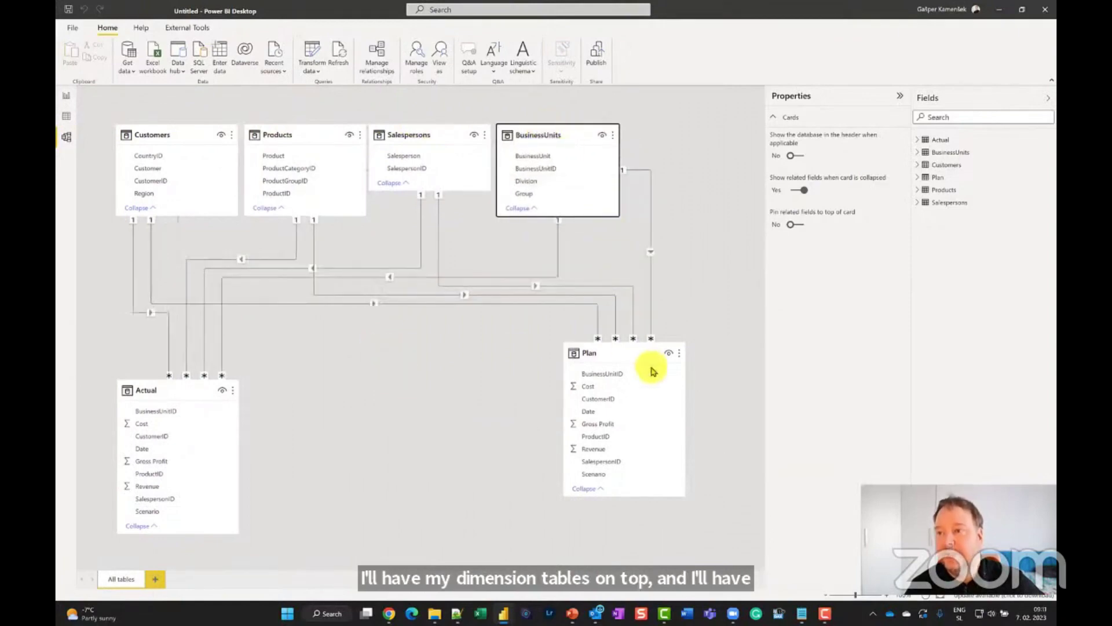
pyautogui.moveTo(605, 348); pyautogui.dragTo(621, 405)
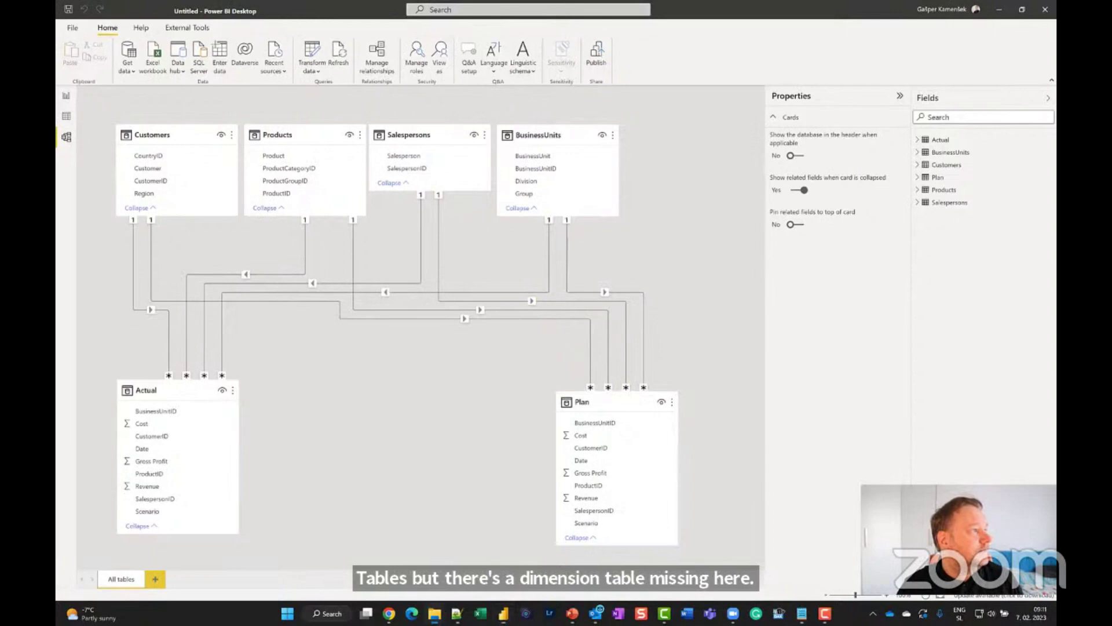
# - Copy the entire Calendar table formula from Calendar.txt in Notepad and close the file
pyautogui.hotkey('alt', 'Tab')
pyautogui.moveTo(401, 151); pyautogui.dragTo(124, 67)
pyautogui.hotkey('ctrl', 'c')
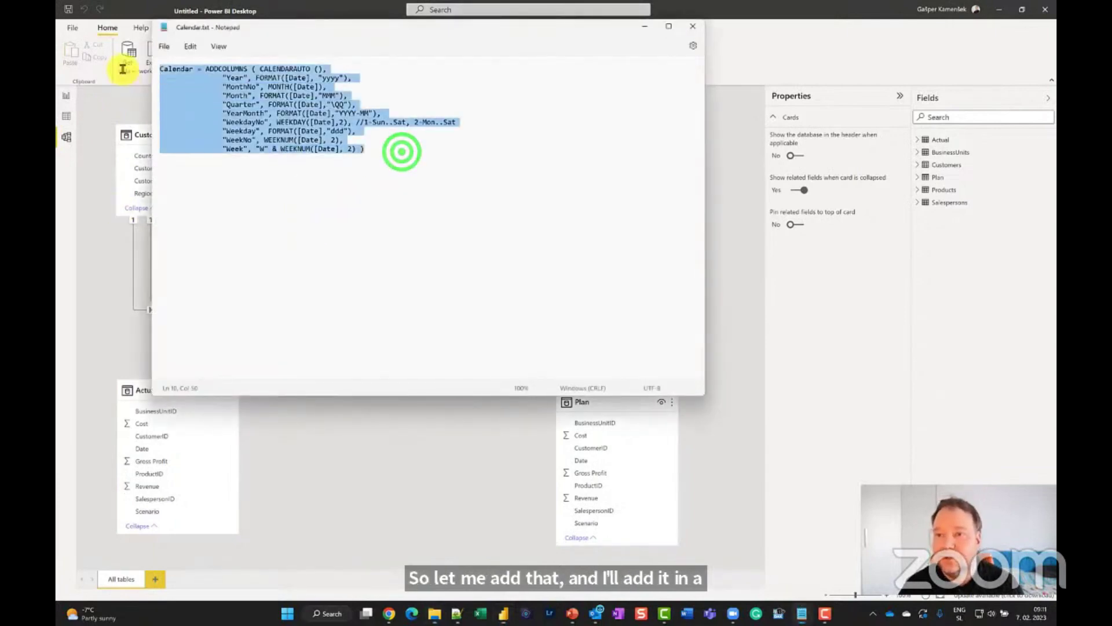
pyautogui.click(692, 26)
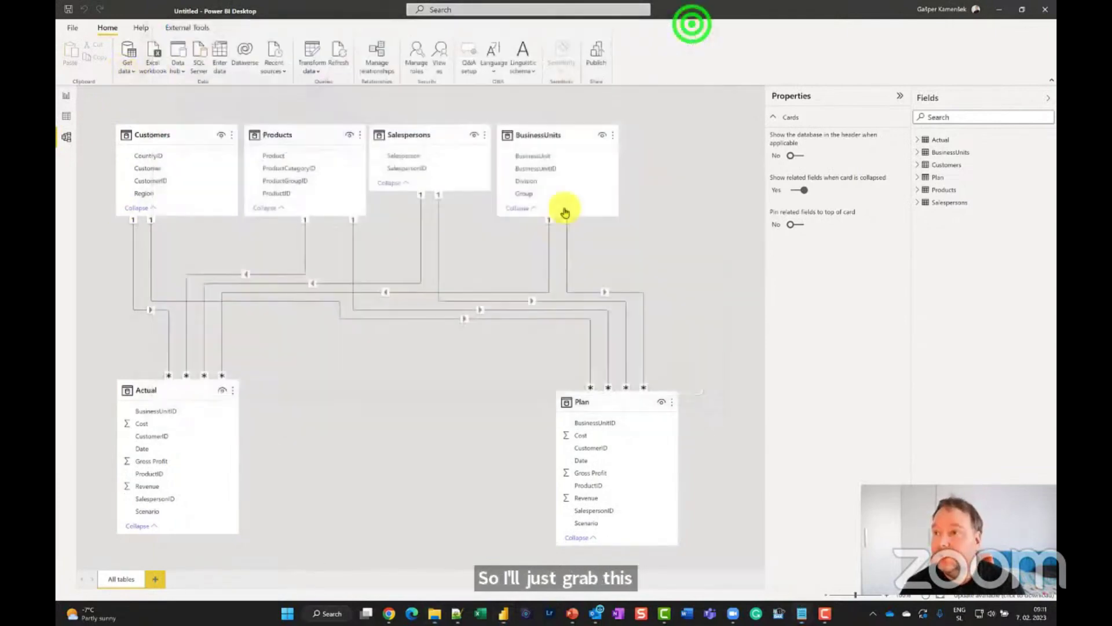
# - Create a calculated table named Calendar from the copied ADDCOLUMNS and CALENDARAUTO formula
pyautogui.click(66, 94)
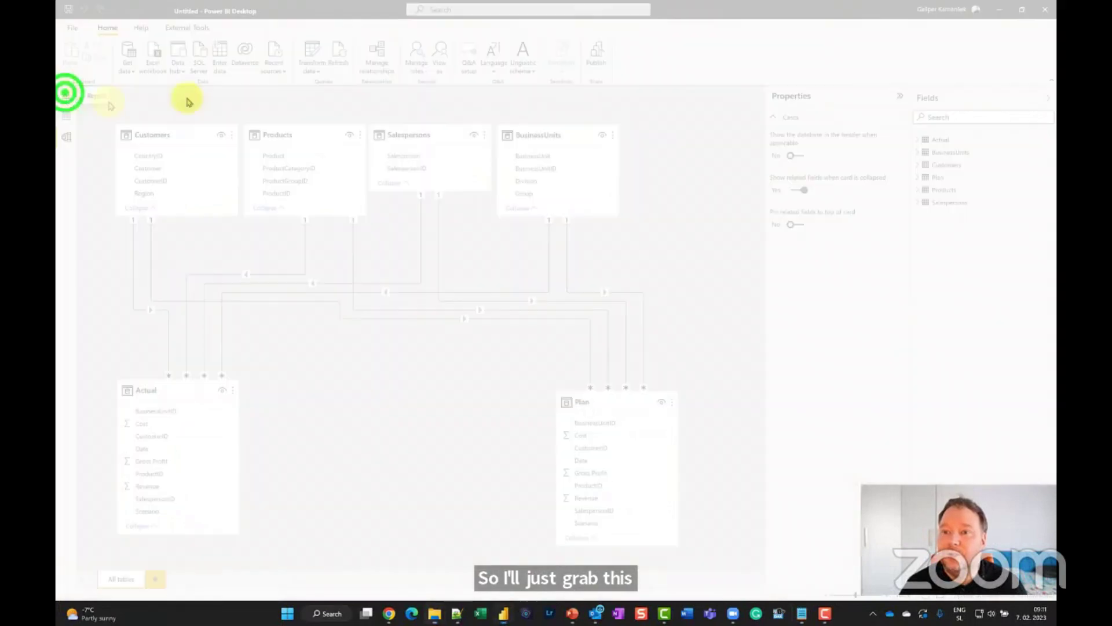
pyautogui.click(177, 27)
pyautogui.click(190, 58)
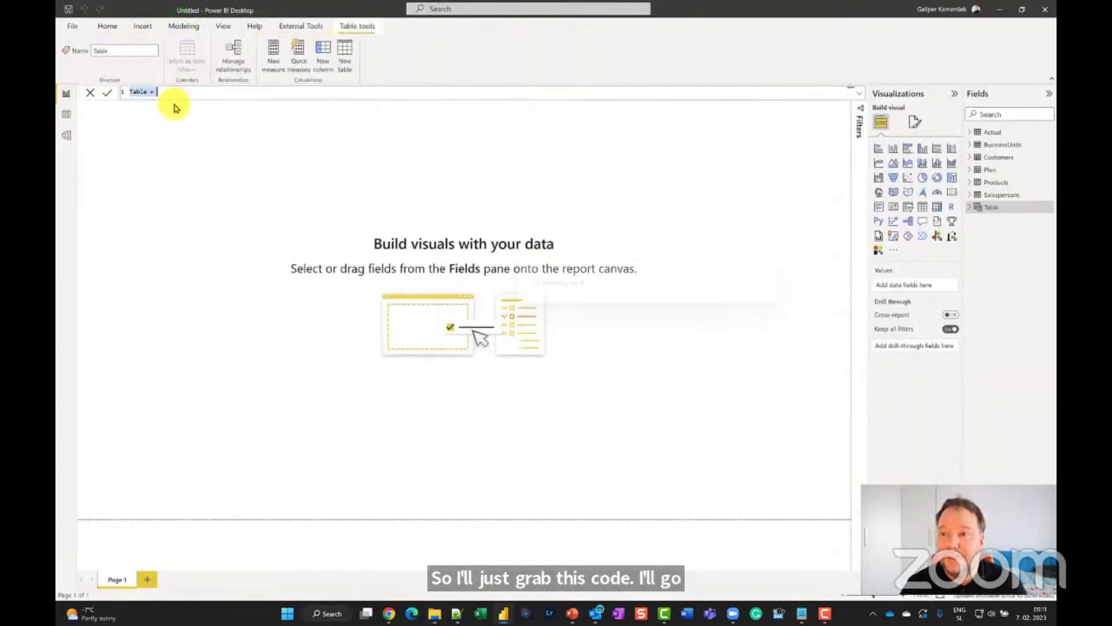
pyautogui.hotkey('ctrl', 'v')
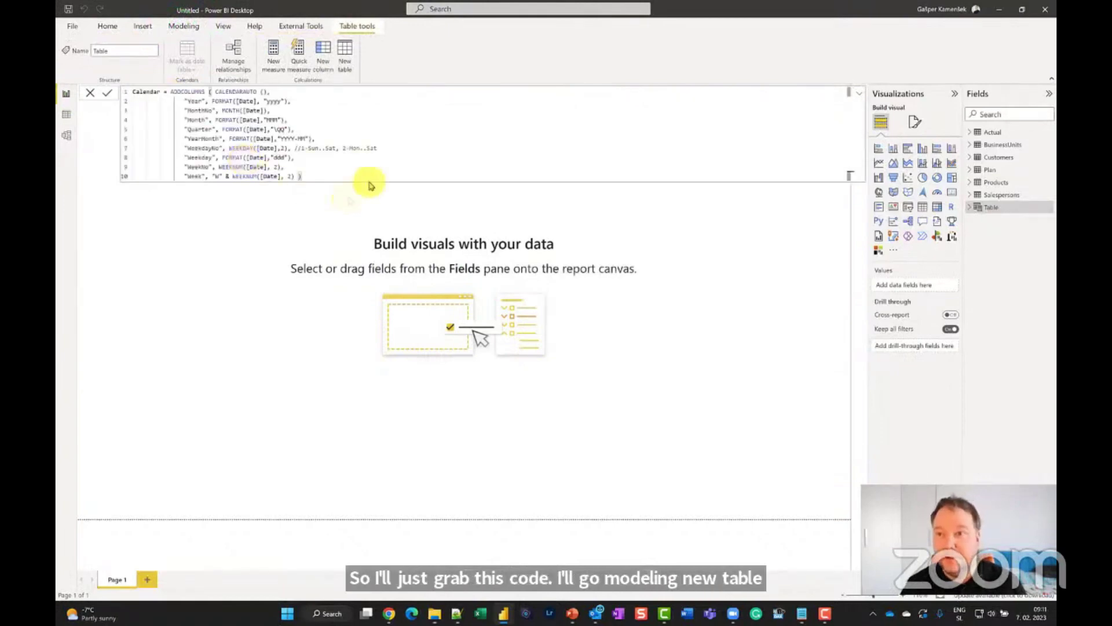
pyautogui.press('Return')
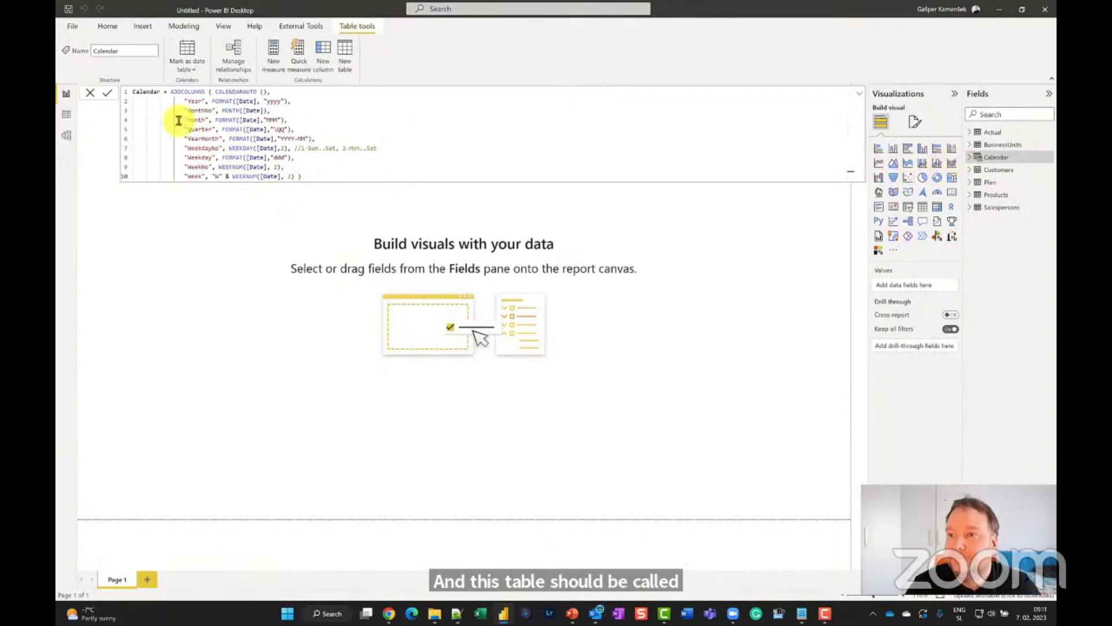
# - Place the Calendar table below Salespersons in the model and relate the Date fields of Actual and Plan to Calendar's Date
pyautogui.click(69, 137)
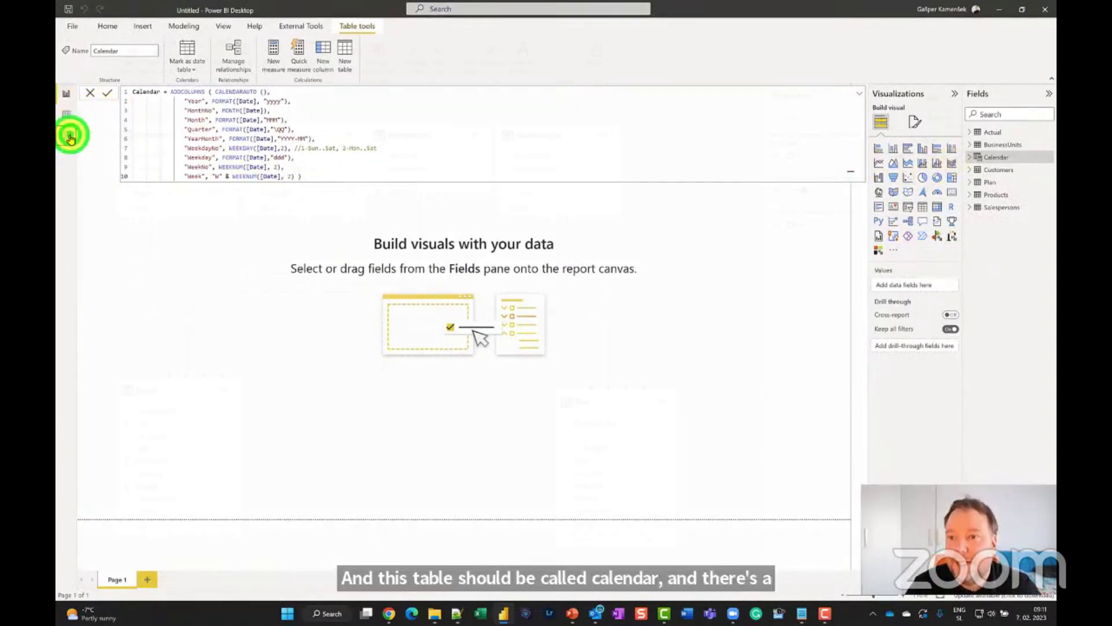
pyautogui.click(718, 133)
pyautogui.moveTo(588, 192); pyautogui.dragTo(422, 216)
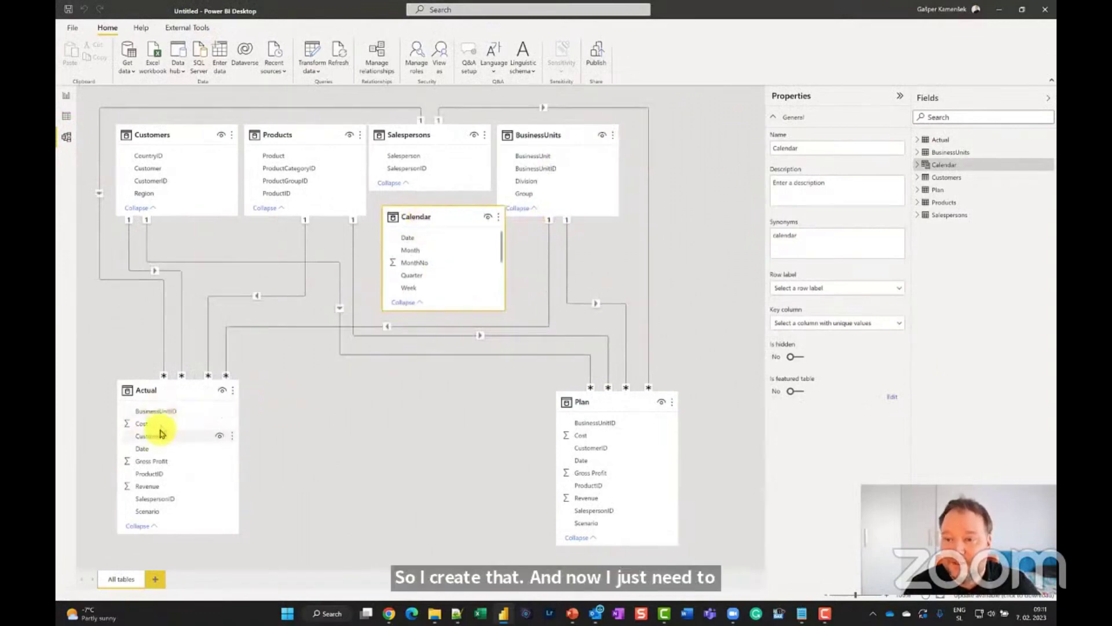
pyautogui.moveTo(157, 451); pyautogui.dragTo(407, 237)
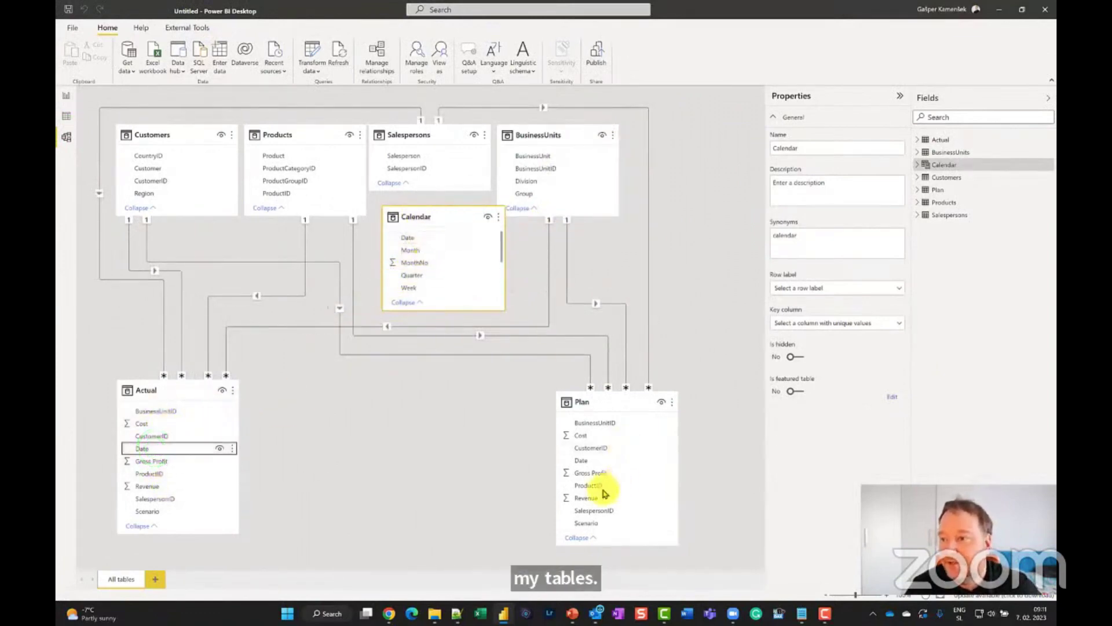
pyautogui.moveTo(595, 461)
pyautogui.mouseDown()
pyautogui.moveTo(556, 370)
pyautogui.moveTo(431, 245)
pyautogui.mouseUp()
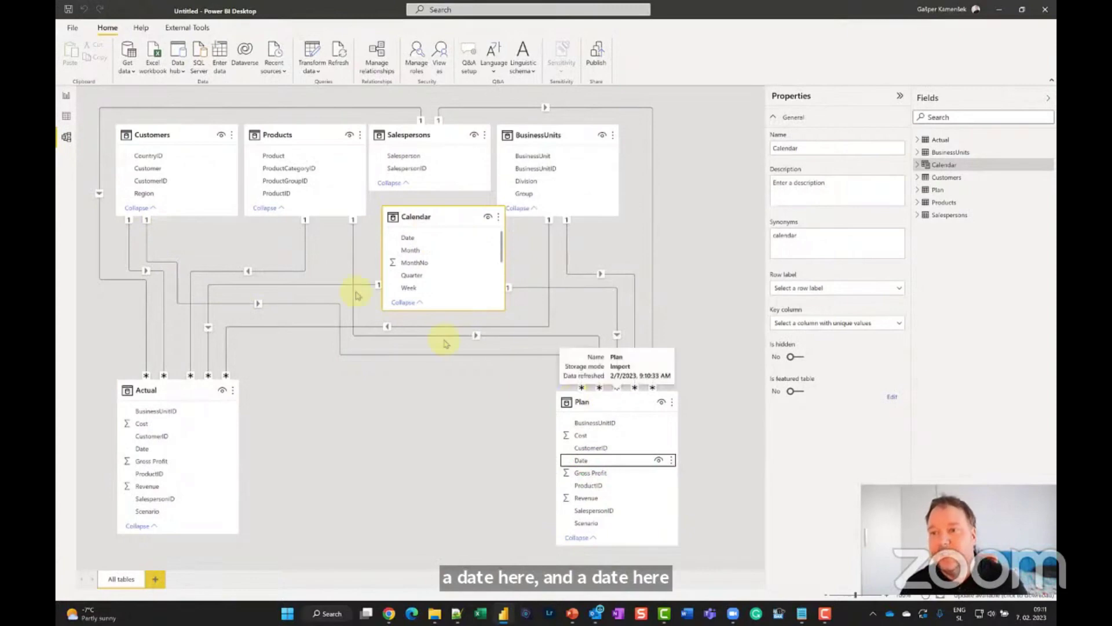
# - Sort the Calendar table's Month column by MonthNo
pyautogui.click(65, 118)
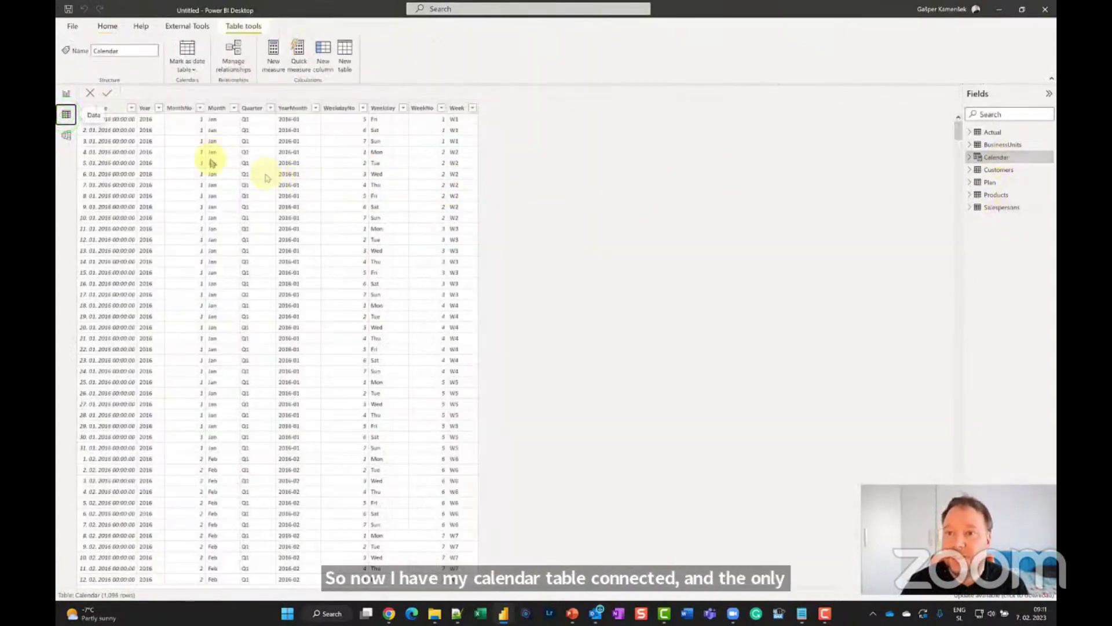
pyautogui.click(215, 115)
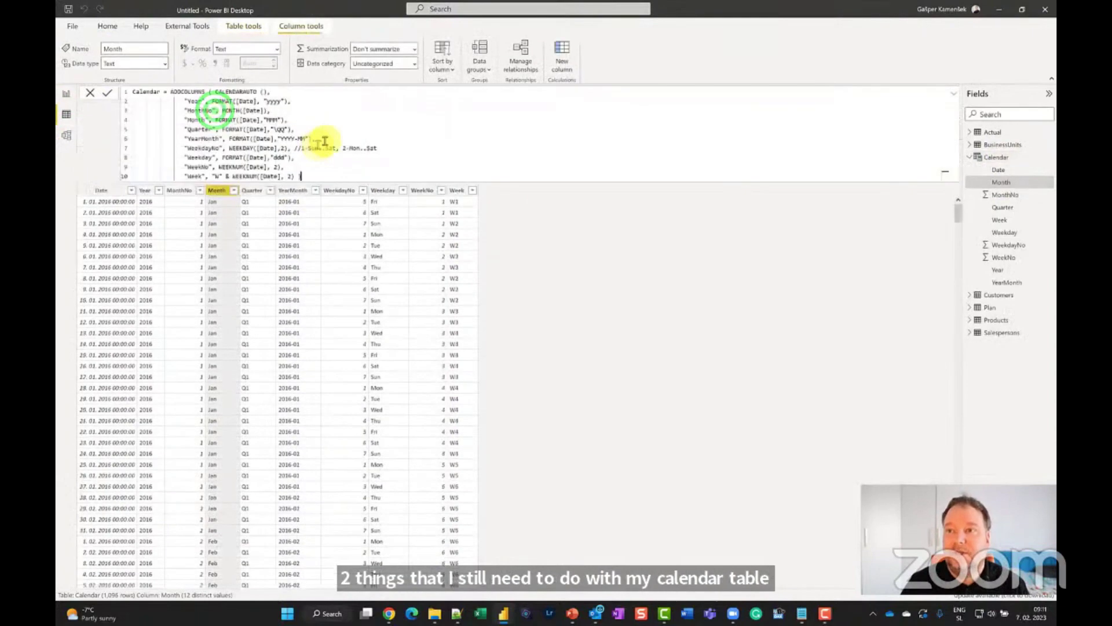
pyautogui.click(451, 68)
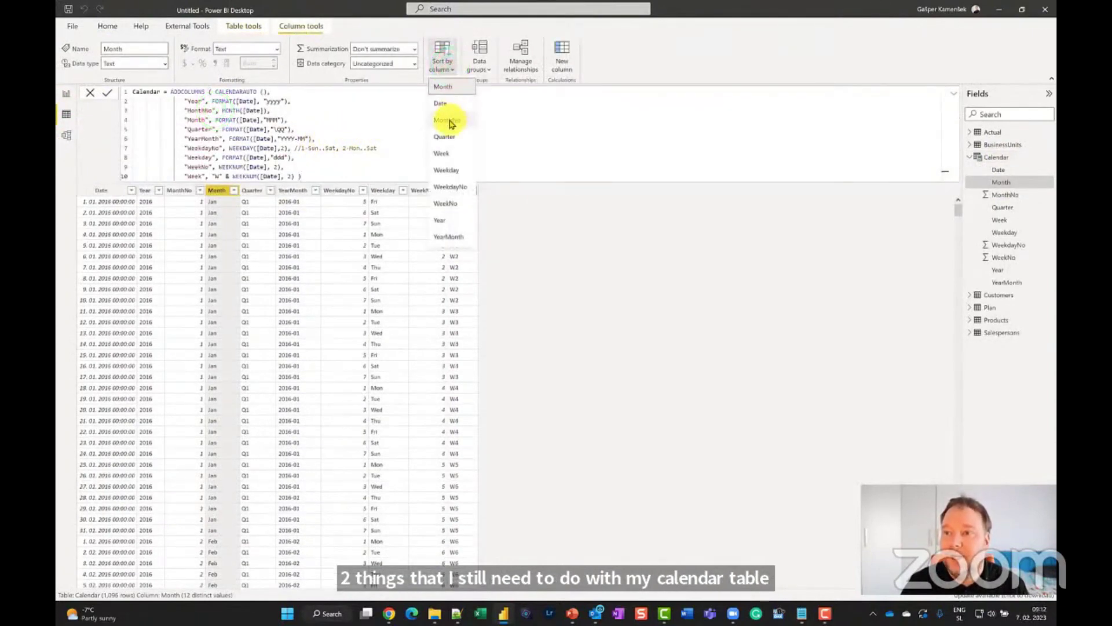
pyautogui.click(450, 121)
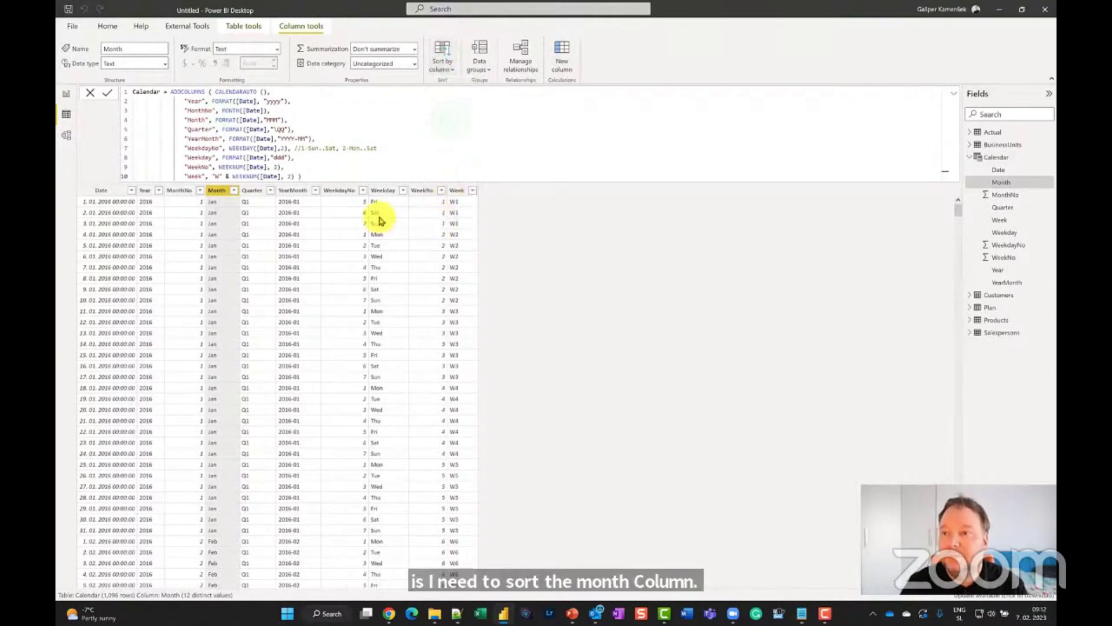
# - Sort the Calendar table's Weekday column by WeekdayNo
pyautogui.click(386, 192)
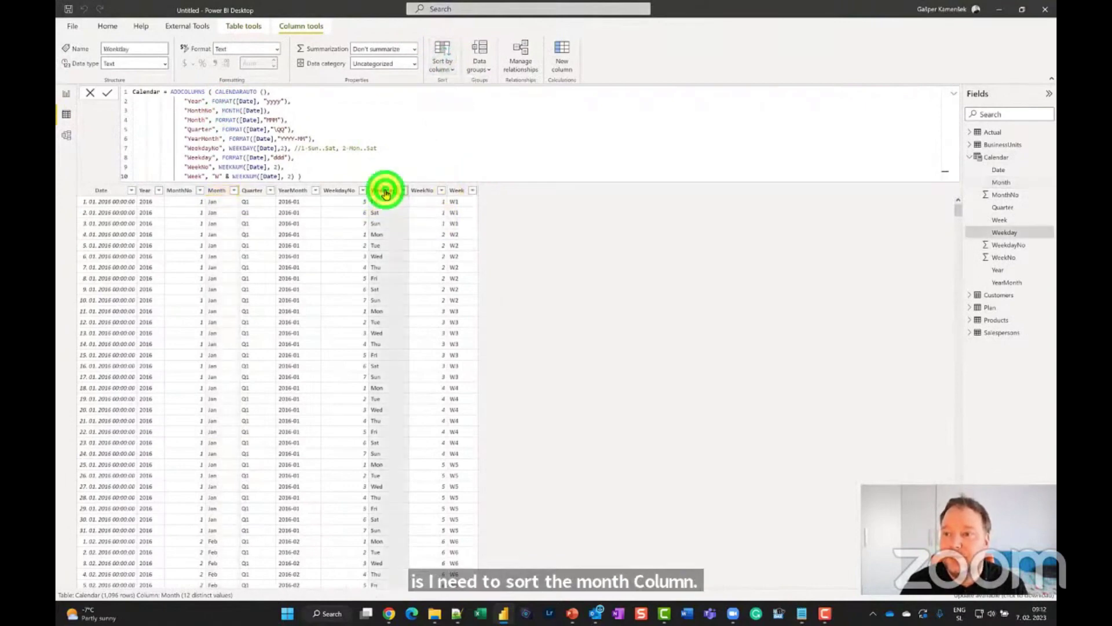
pyautogui.click(451, 68)
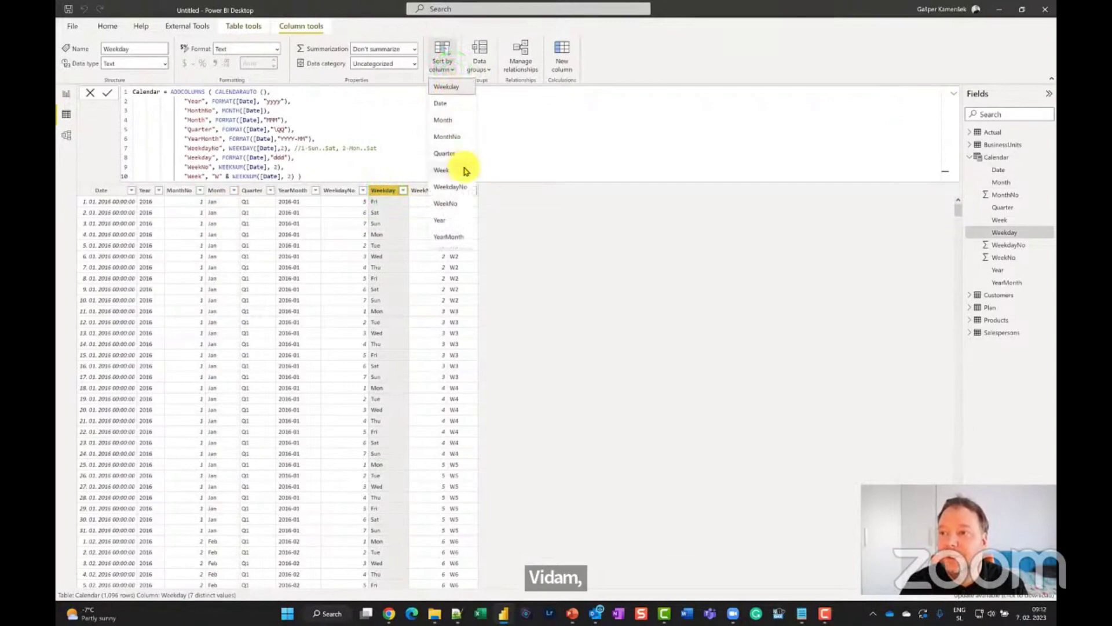
pyautogui.click(458, 187)
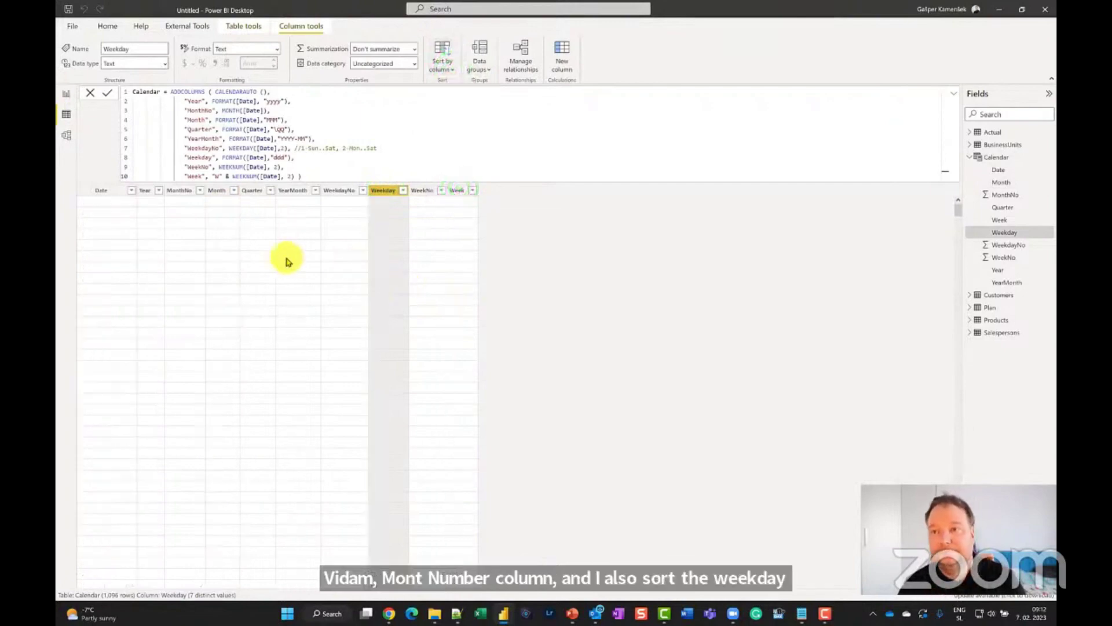
# - Examine the Revenue, Cost and Gross Profit columns in the Actual table's data
pyautogui.click(68, 95)
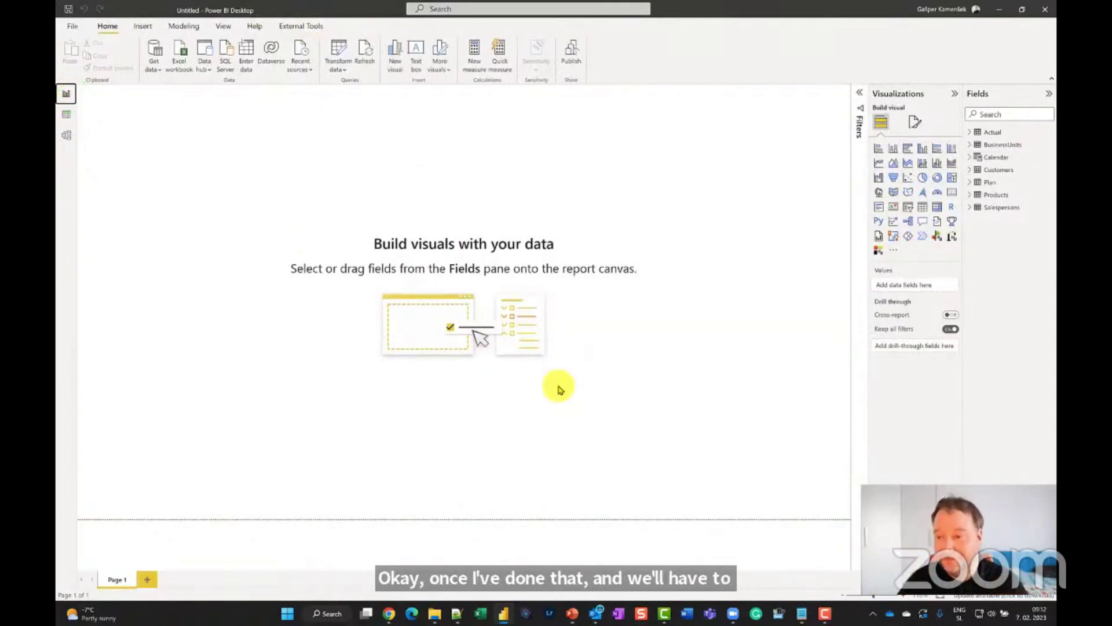
pyautogui.click(309, 172)
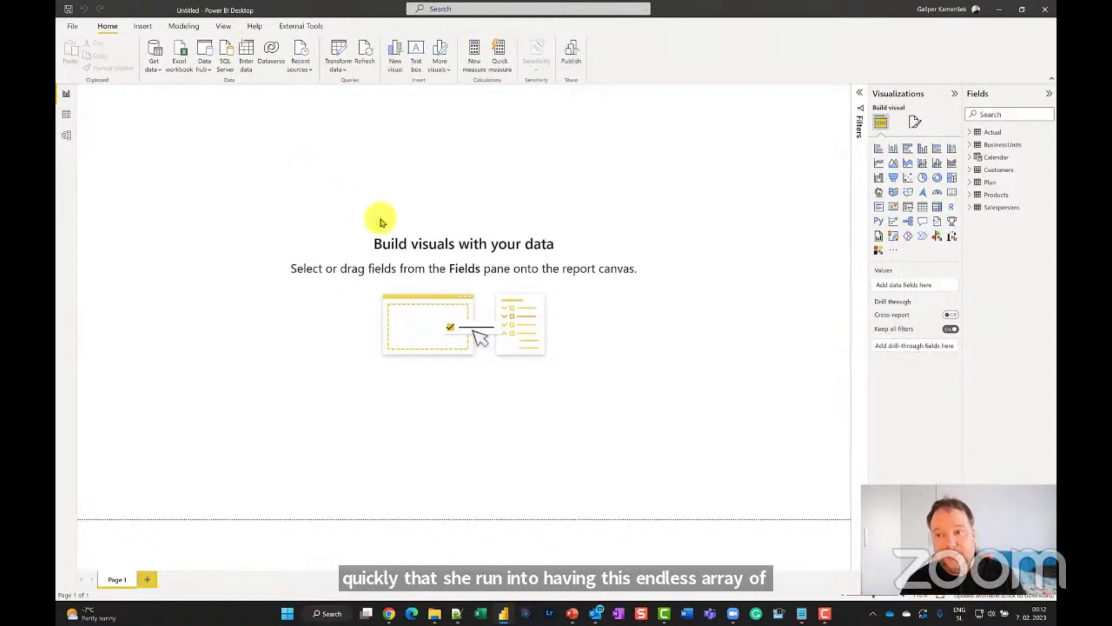
pyautogui.click(67, 114)
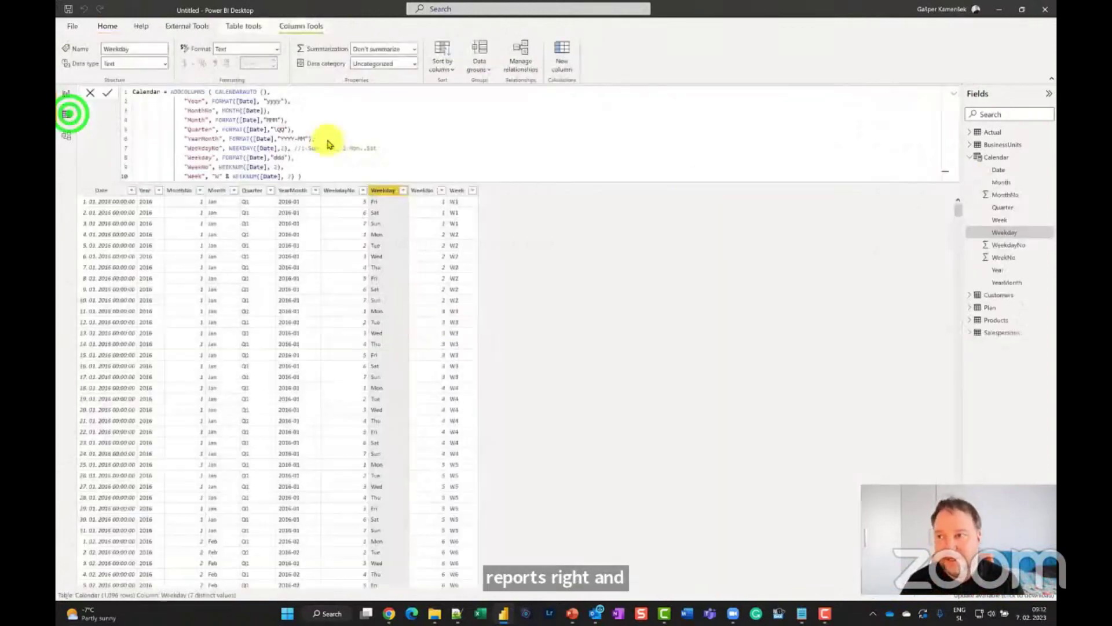
pyautogui.click(999, 132)
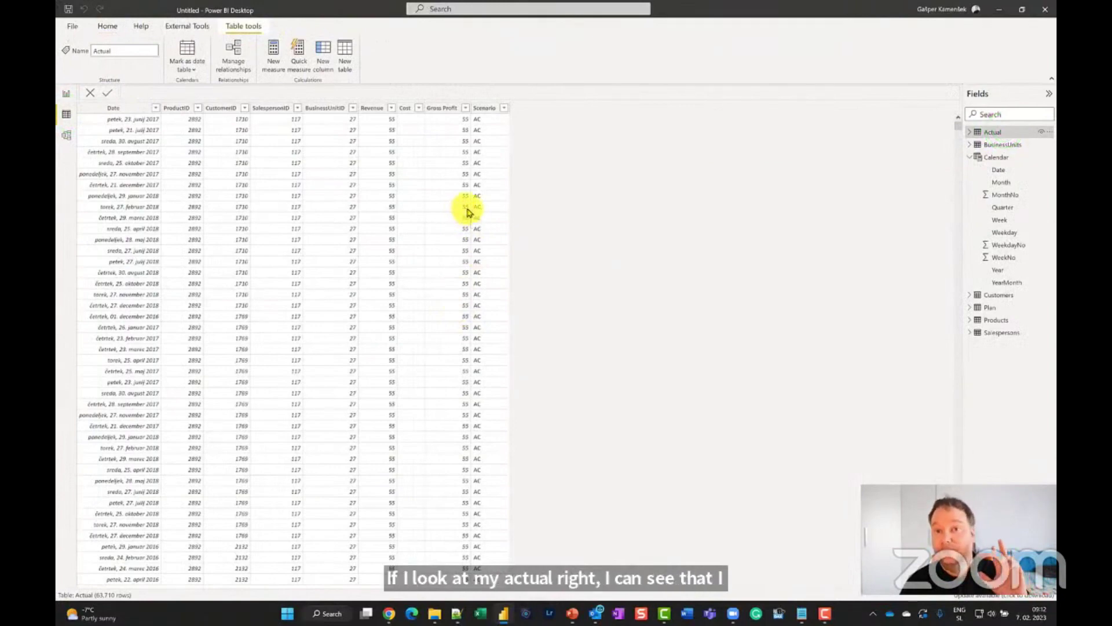
pyautogui.click(368, 108)
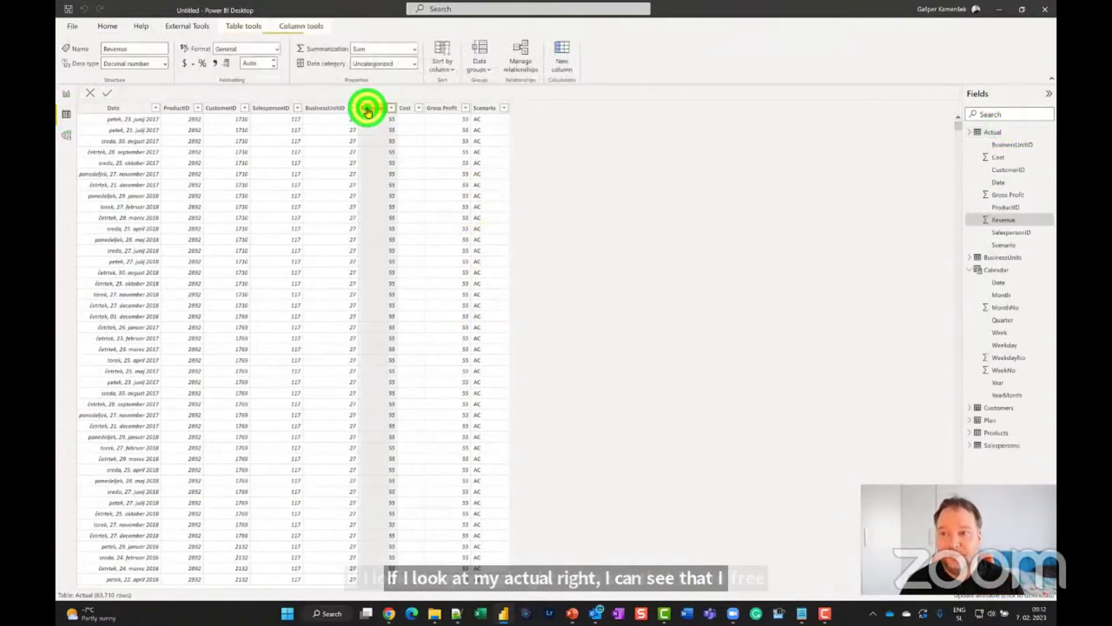
pyautogui.click(406, 109)
pyautogui.click(446, 108)
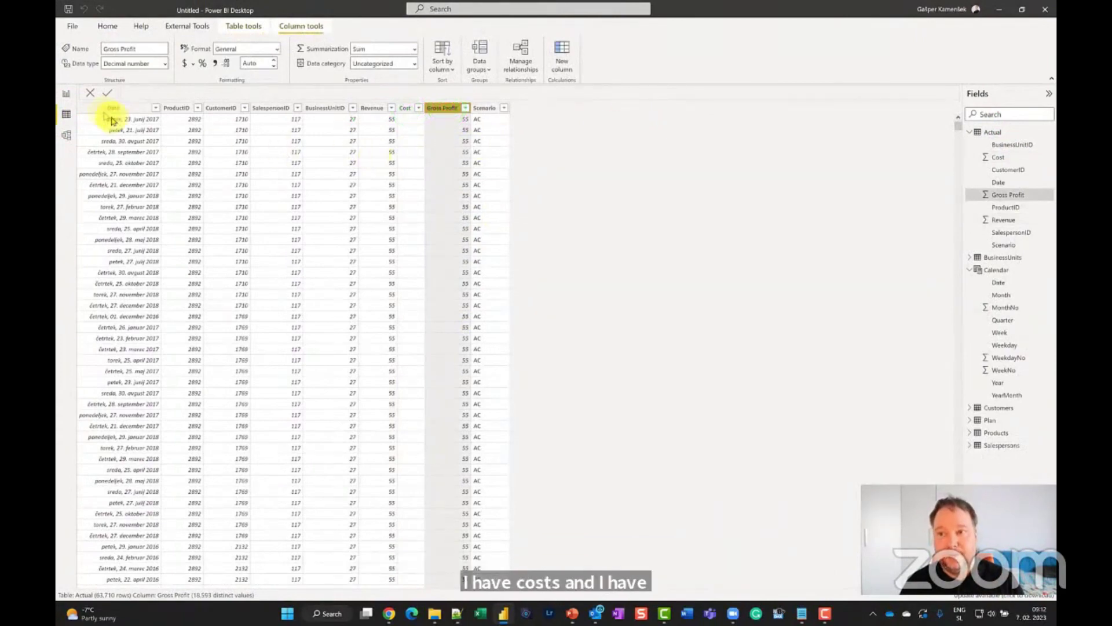
# - Return to the blank report page and add a table visual listing Calendar's Month, enlarged and moved away from the page corner
pyautogui.click(64, 95)
pyautogui.click(181, 157)
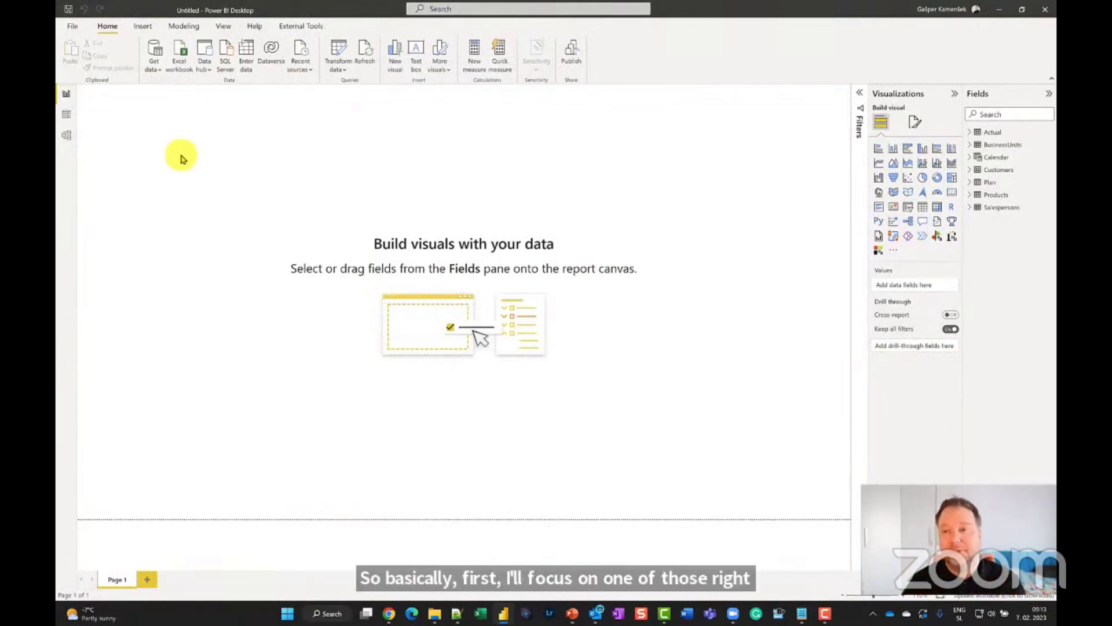
pyautogui.click(148, 159)
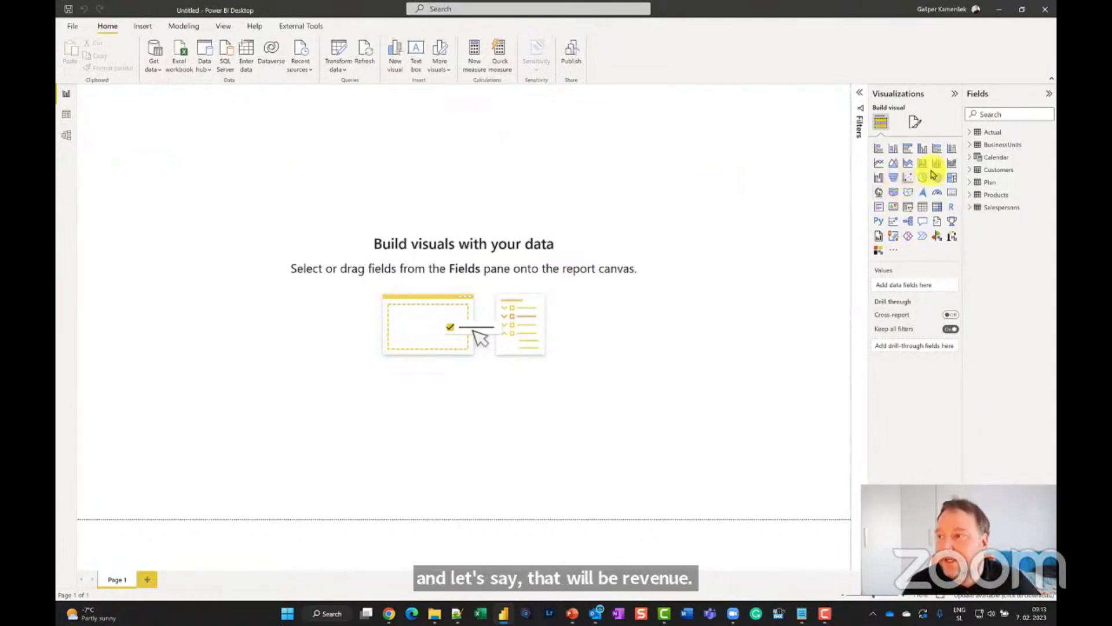
pyautogui.click(969, 157)
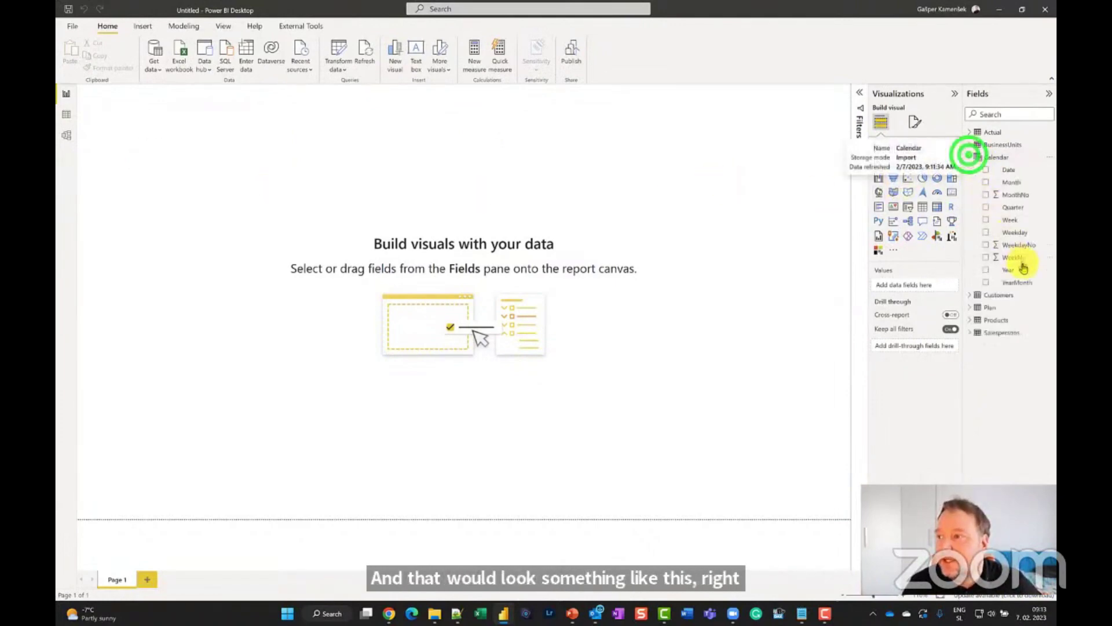
pyautogui.click(985, 183)
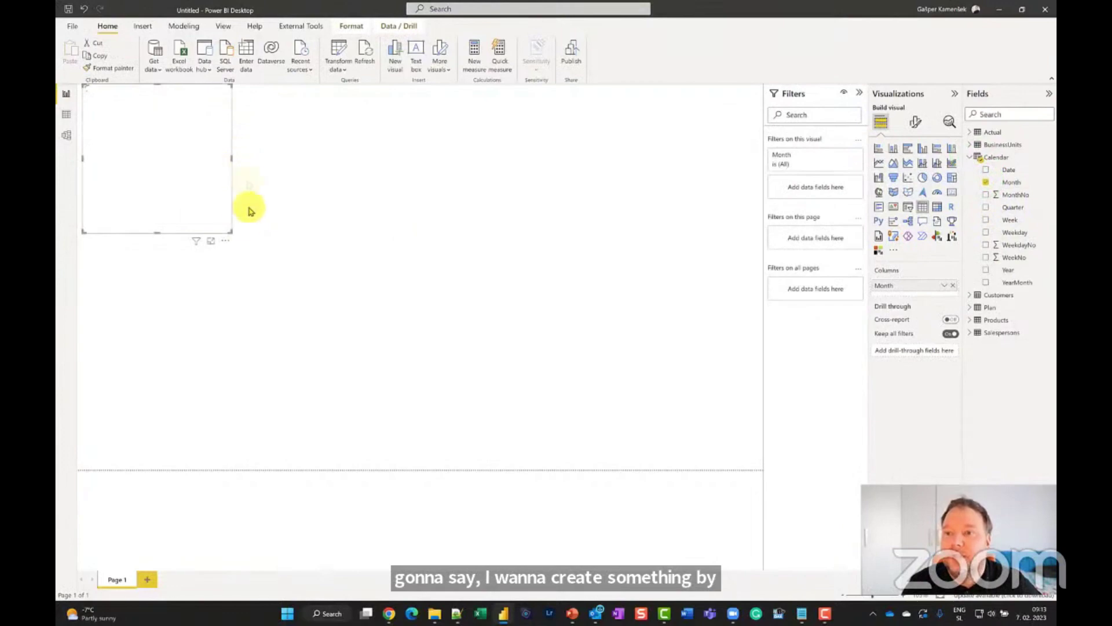
pyautogui.moveTo(226, 240)
pyautogui.mouseDown()
pyautogui.moveTo(542, 379)
pyautogui.moveTo(342, 313)
pyautogui.moveTo(397, 353)
pyautogui.moveTo(403, 345)
pyautogui.mouseUp()
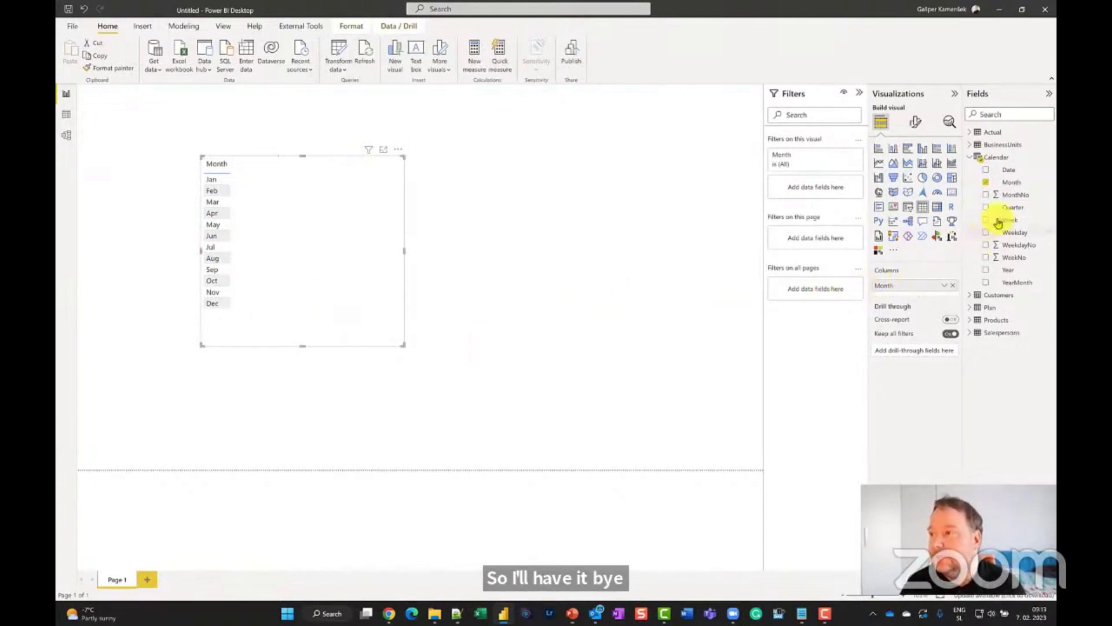
# - Create the measure Total Revenue = SUM(Actual[Revenue]) in the Actual table and add it to the month table visual
pyautogui.click(978, 133)
pyautogui.rightClick(991, 130)
pyautogui.click(940, 140)
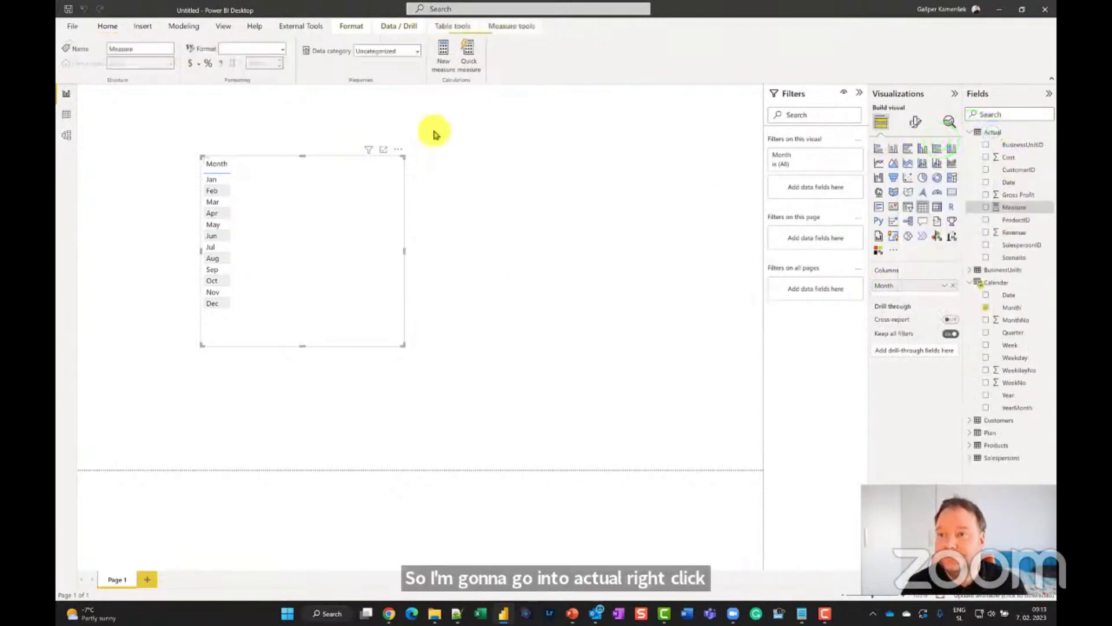
pyautogui.write('Total Revenue = SUM')
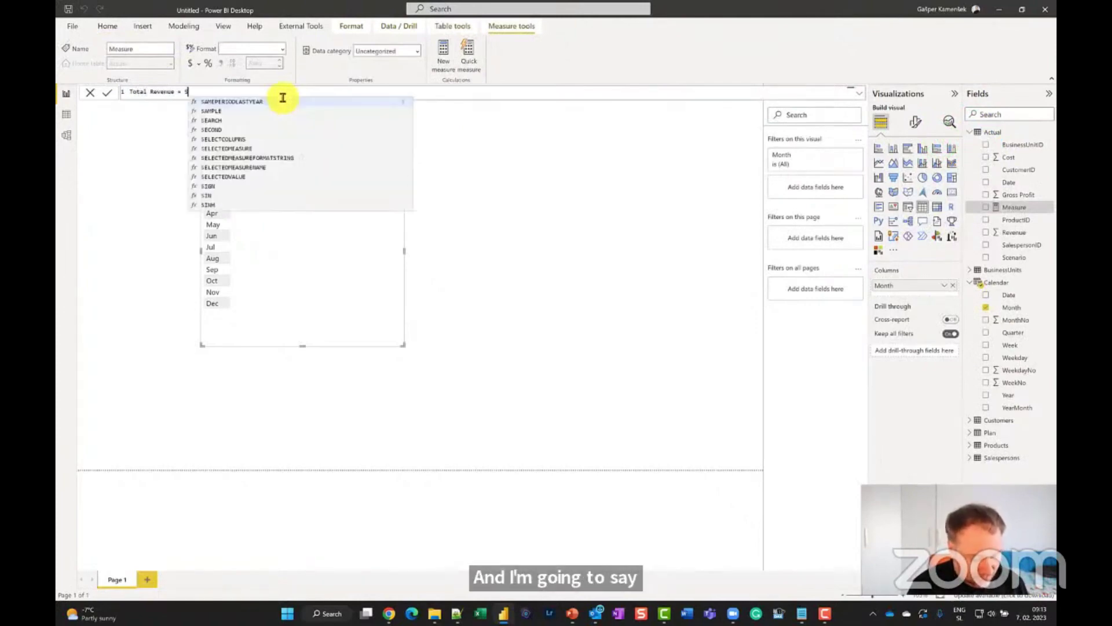
pyautogui.press('BackSpace')
pyautogui.press('BackSpace')
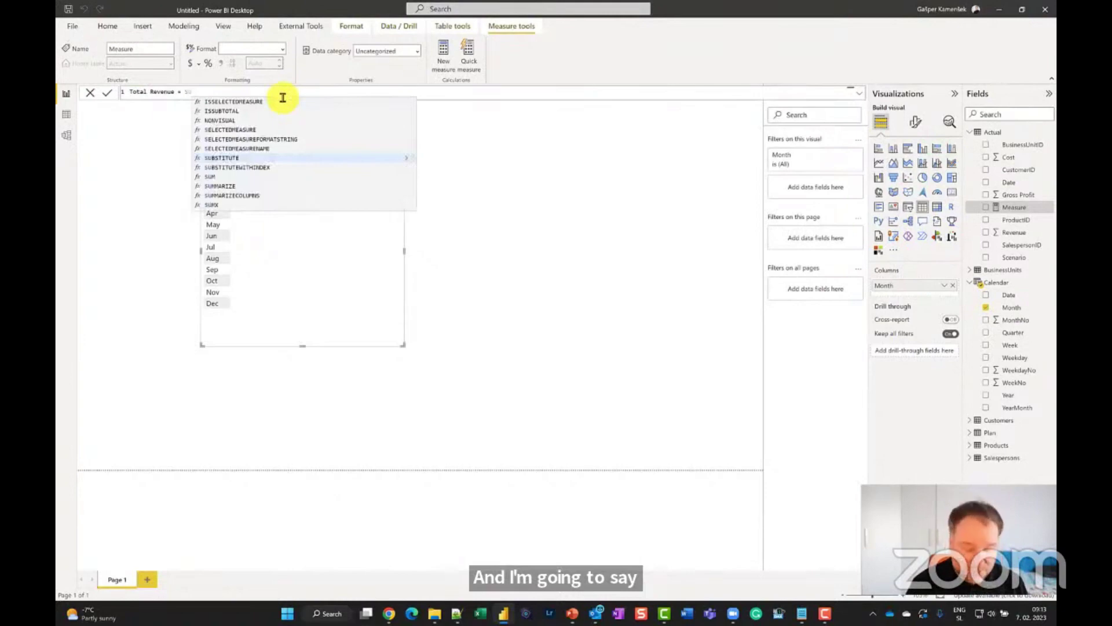
pyautogui.write('M(')
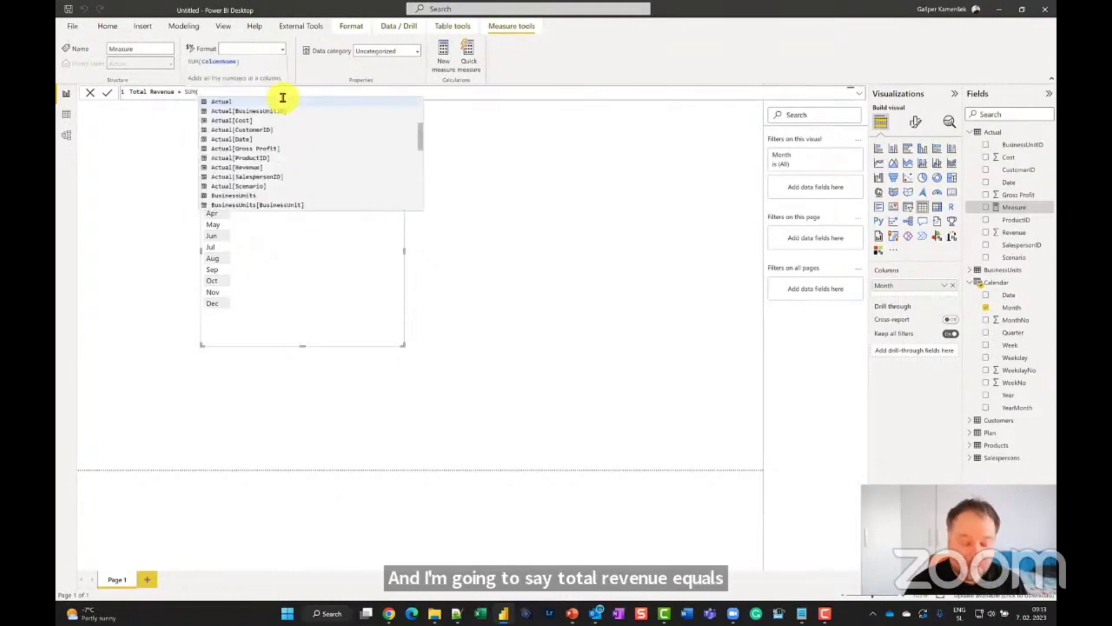
pyautogui.write('reve')
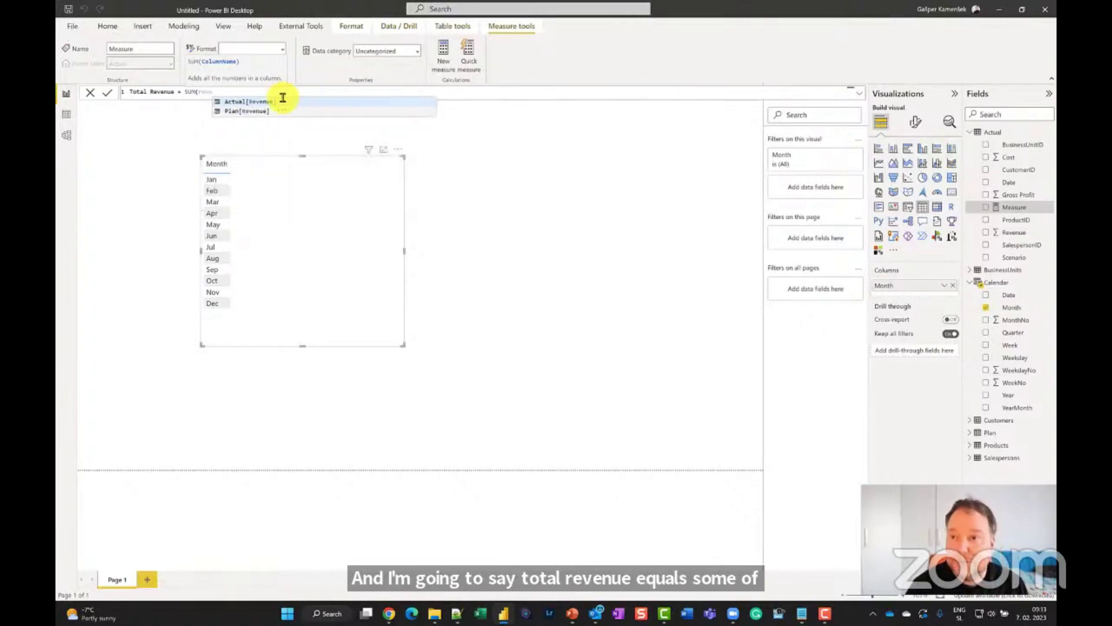
pyautogui.press('Tab')
pyautogui.write(')')
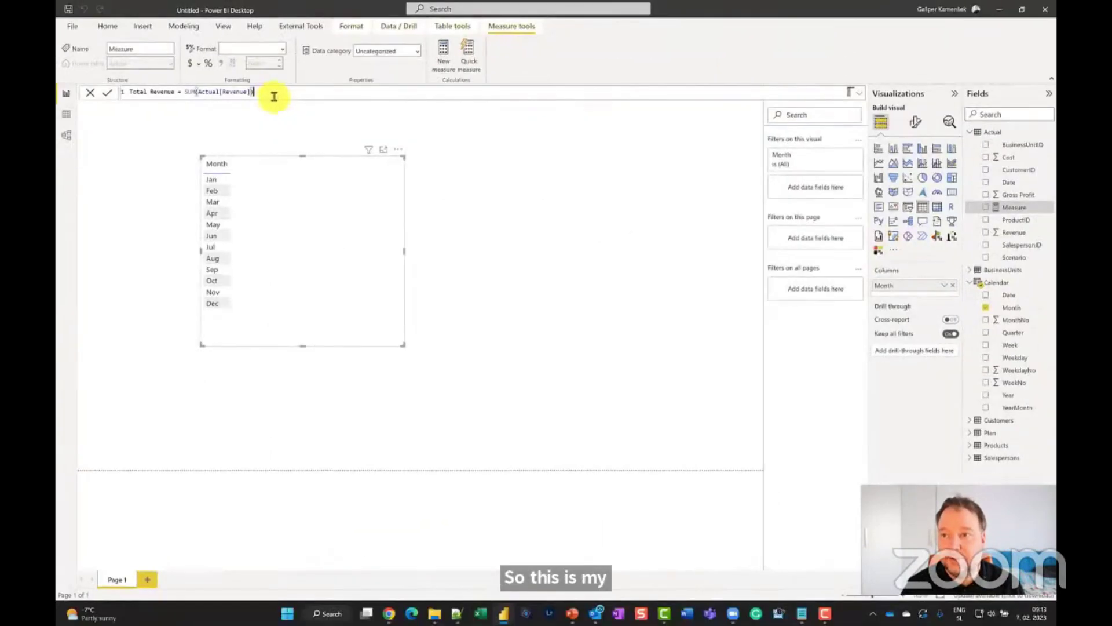
pyautogui.press('Return')
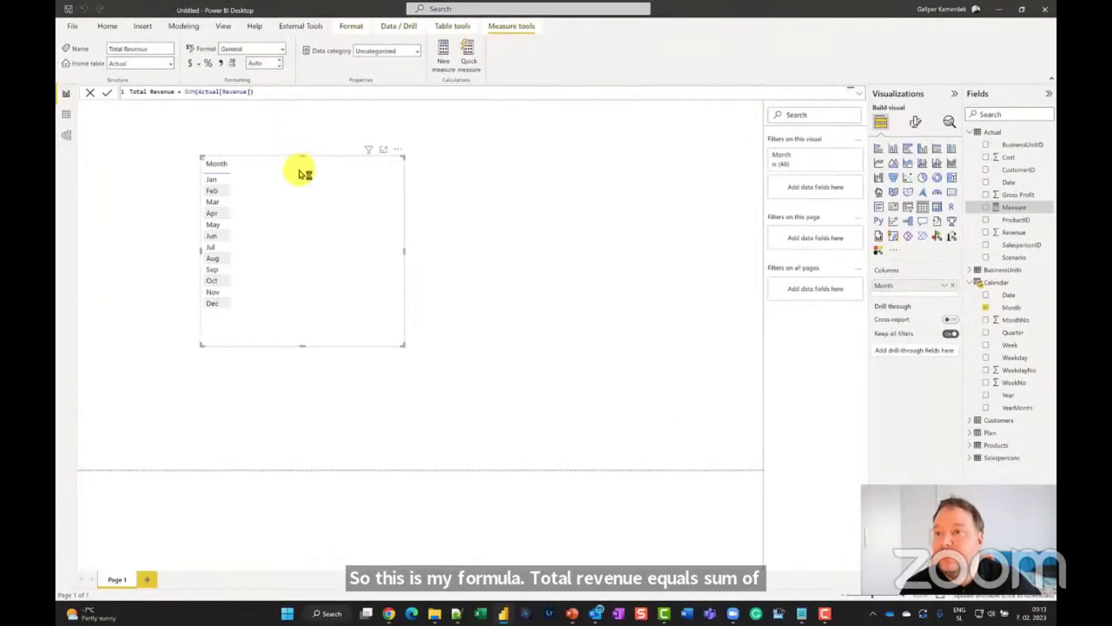
pyautogui.click(295, 191)
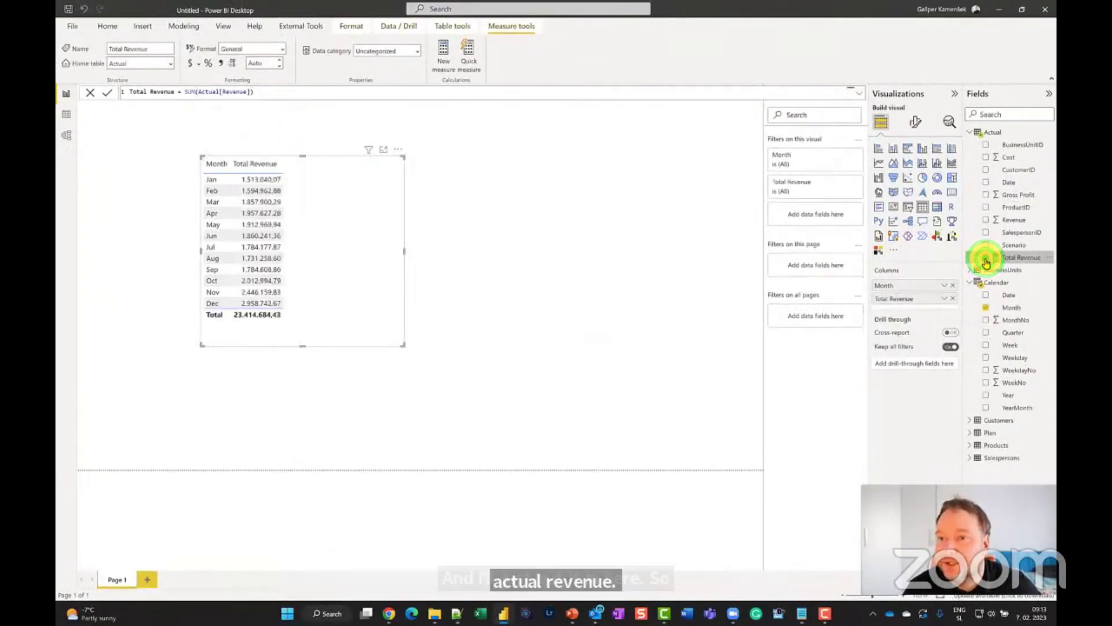
# - Add a compact slicer for Calendar's Year at the top of the report page and filter it to 2017
pyautogui.click(476, 139)
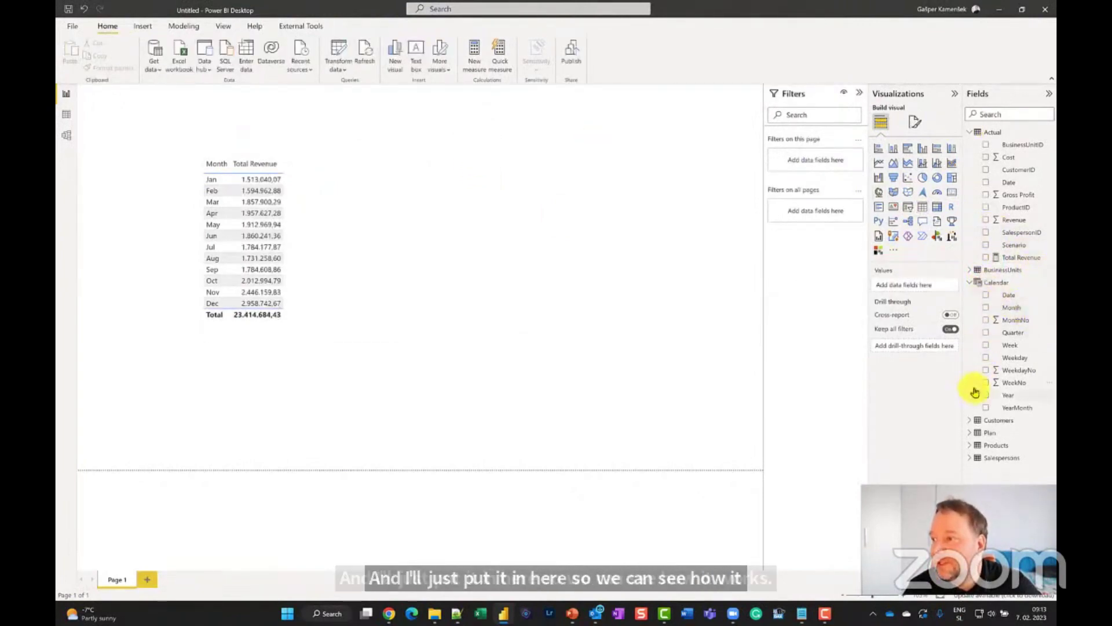
pyautogui.click(1019, 397)
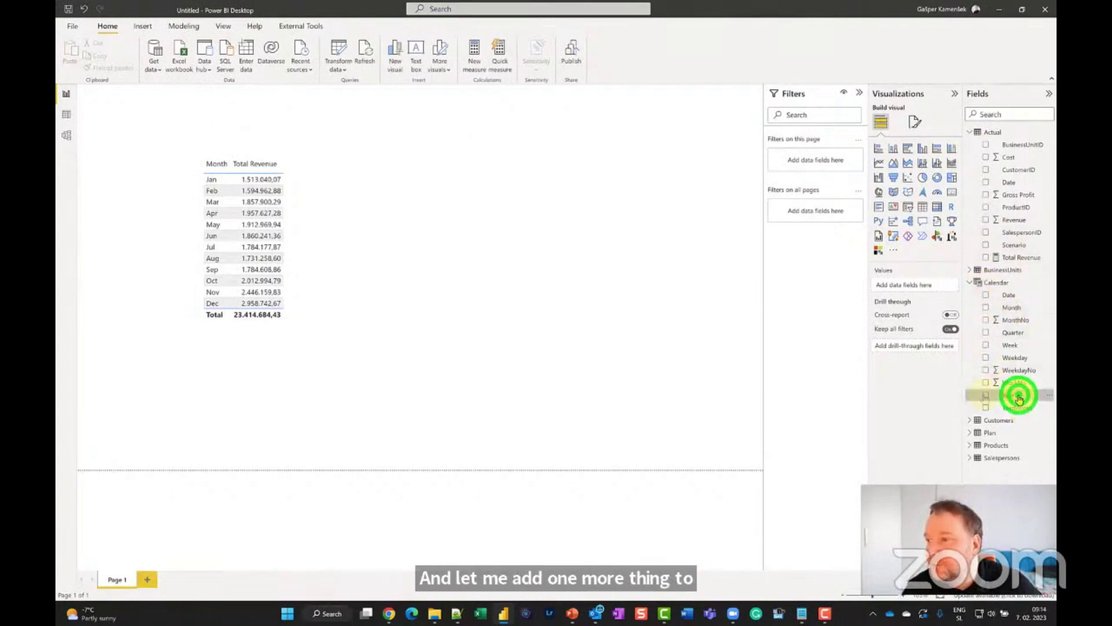
pyautogui.click(908, 207)
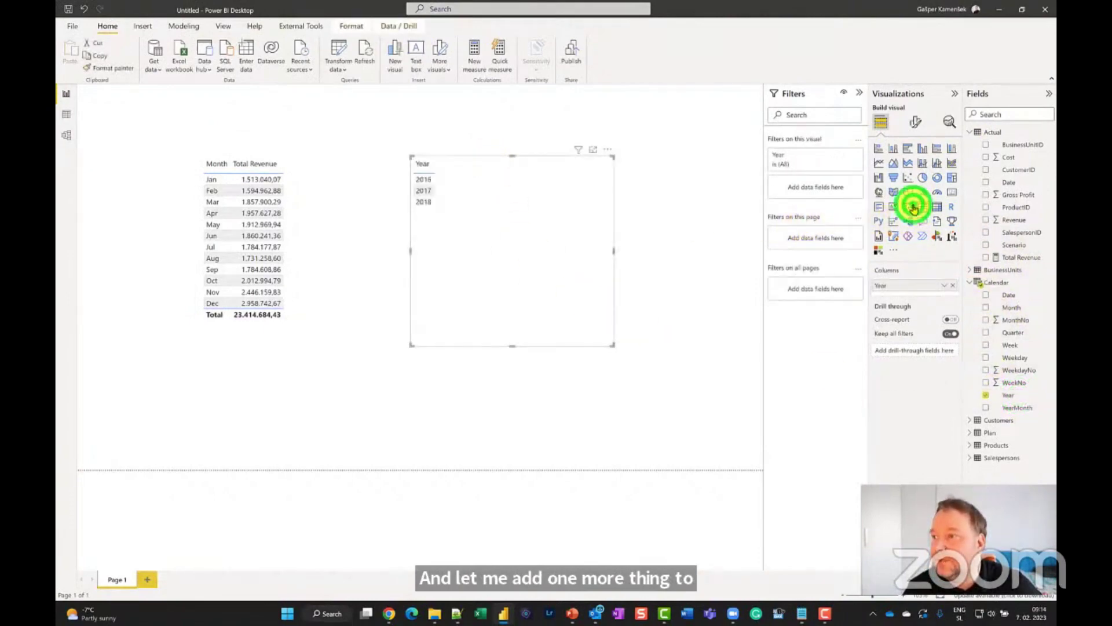
pyautogui.click(436, 190)
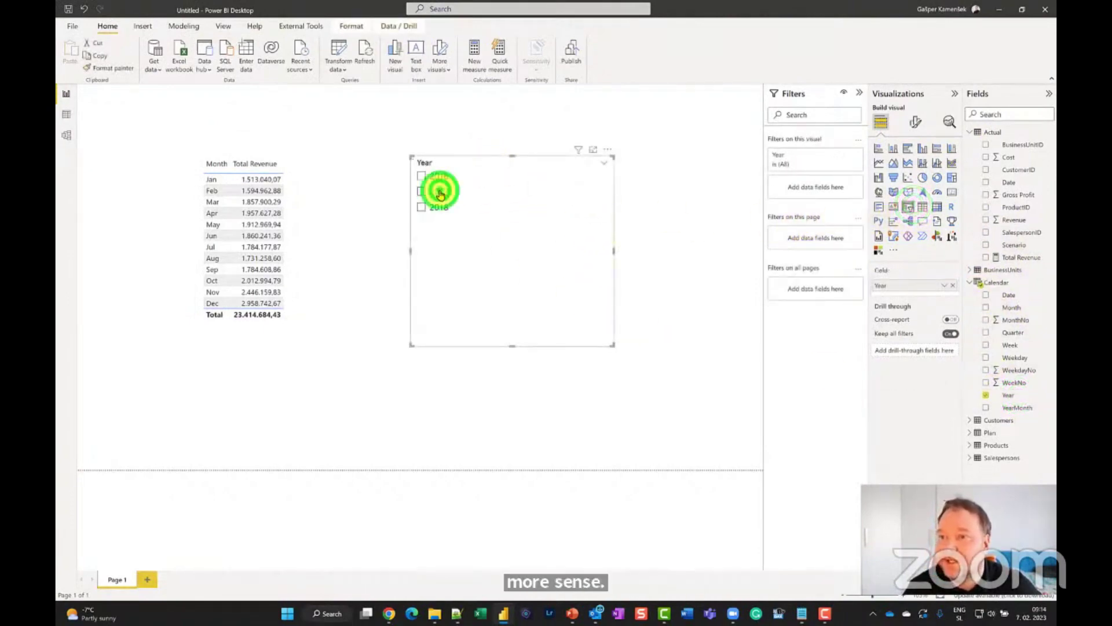
pyautogui.click(611, 341)
pyautogui.moveTo(600, 326); pyautogui.dragTo(478, 230)
pyautogui.moveTo(468, 150); pyautogui.dragTo(469, 92)
# - Convert the monthly revenue table into a clustered column chart, enlarged and placed in the lower right of the report page
pyautogui.click(314, 221)
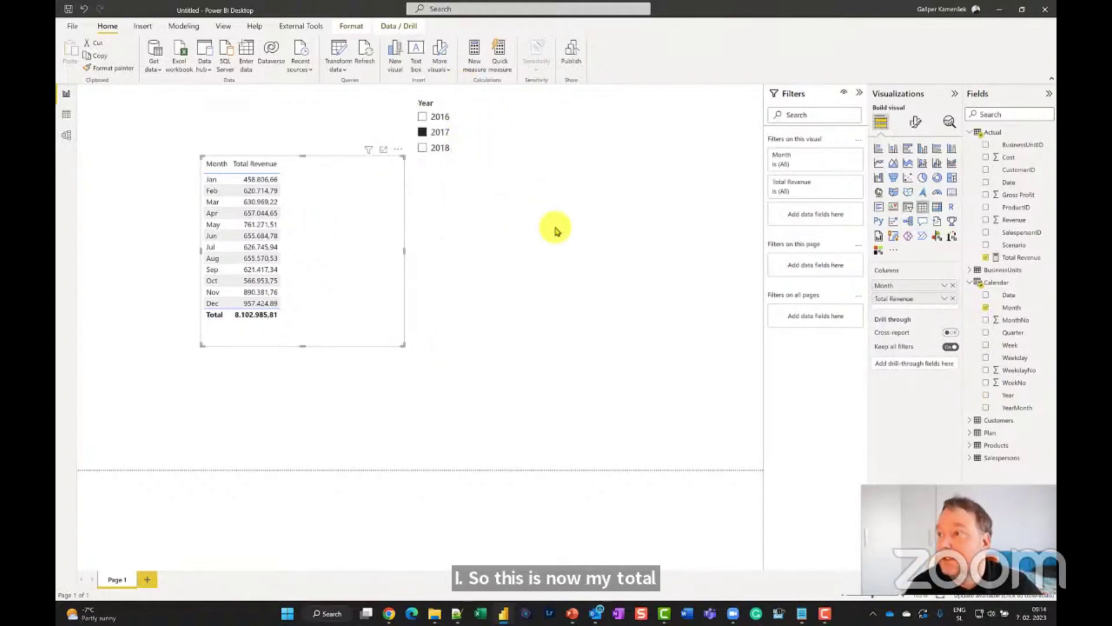
pyautogui.click(924, 149)
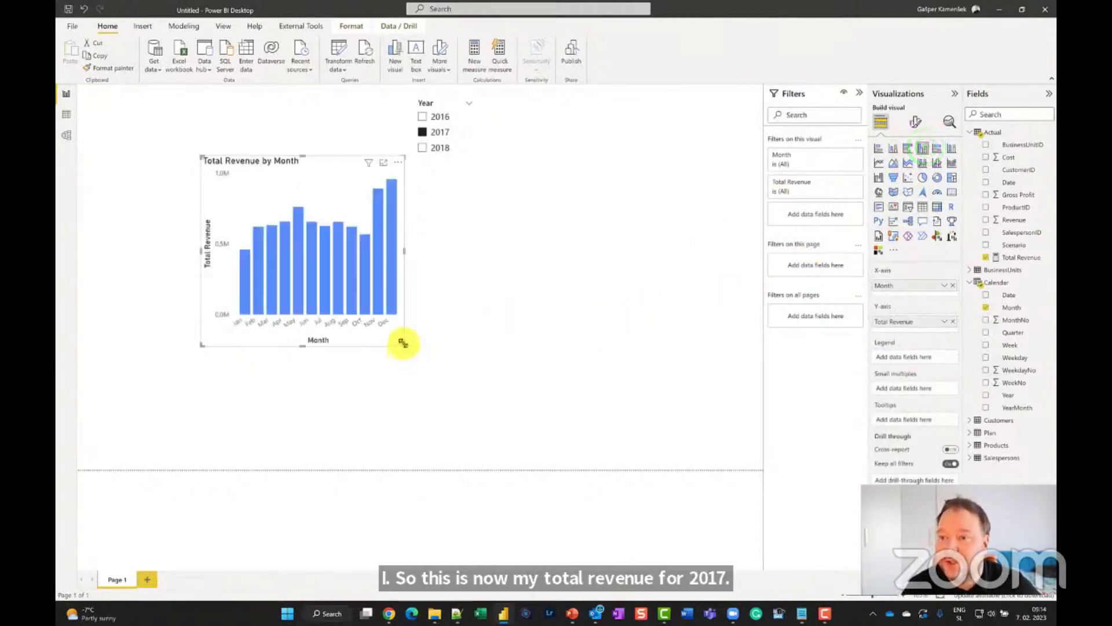
pyautogui.moveTo(404, 344); pyautogui.dragTo(558, 441)
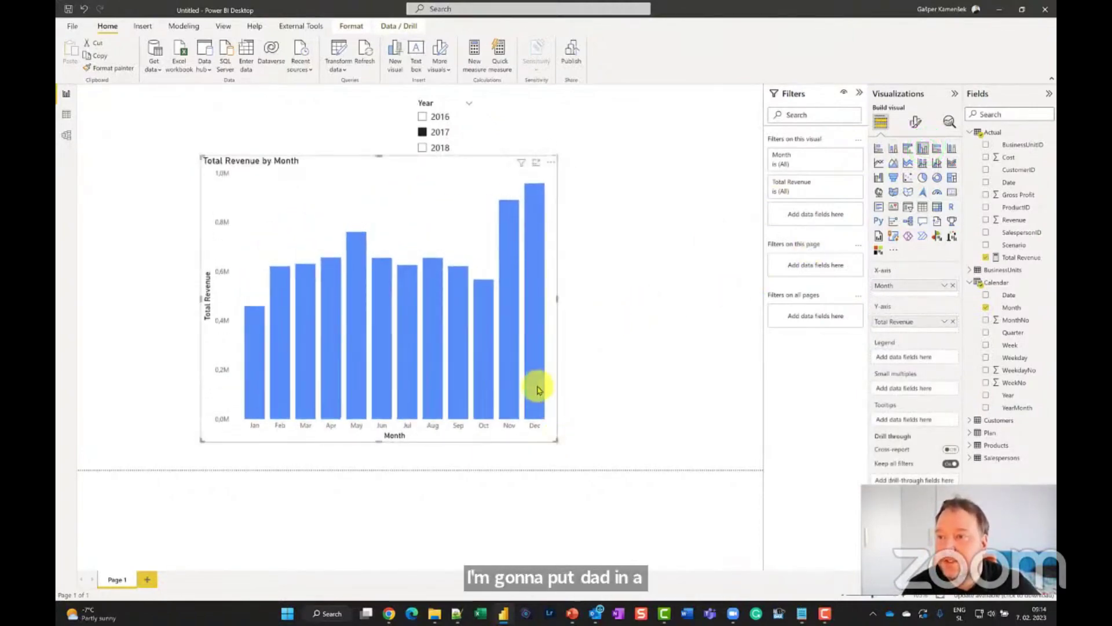
pyautogui.moveTo(378, 154); pyautogui.dragTo(388, 205)
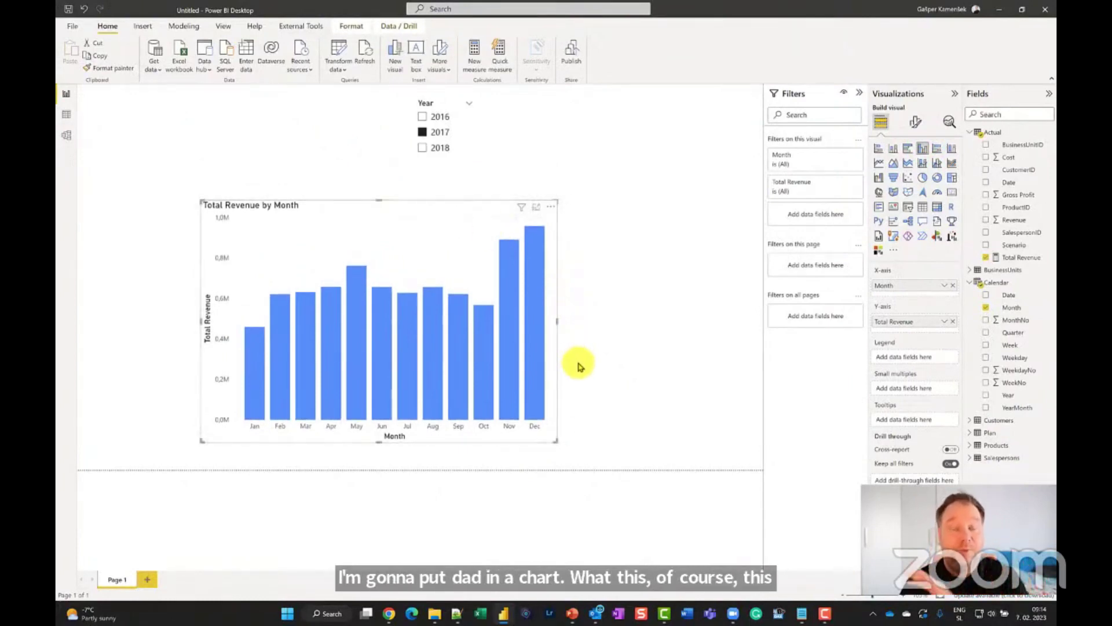
pyautogui.moveTo(549, 208); pyautogui.dragTo(720, 240)
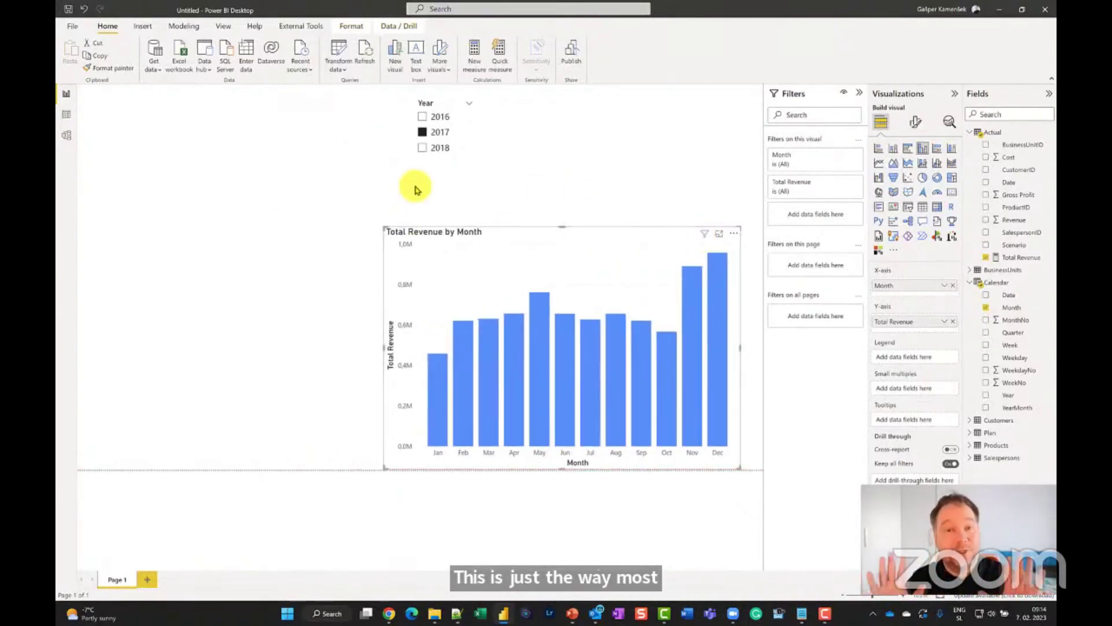
pyautogui.moveTo(383, 347); pyautogui.dragTo(348, 346)
# - Add a card visual showing Total Revenue, enlarged and placed in the upper left of the report page
pyautogui.click(199, 174)
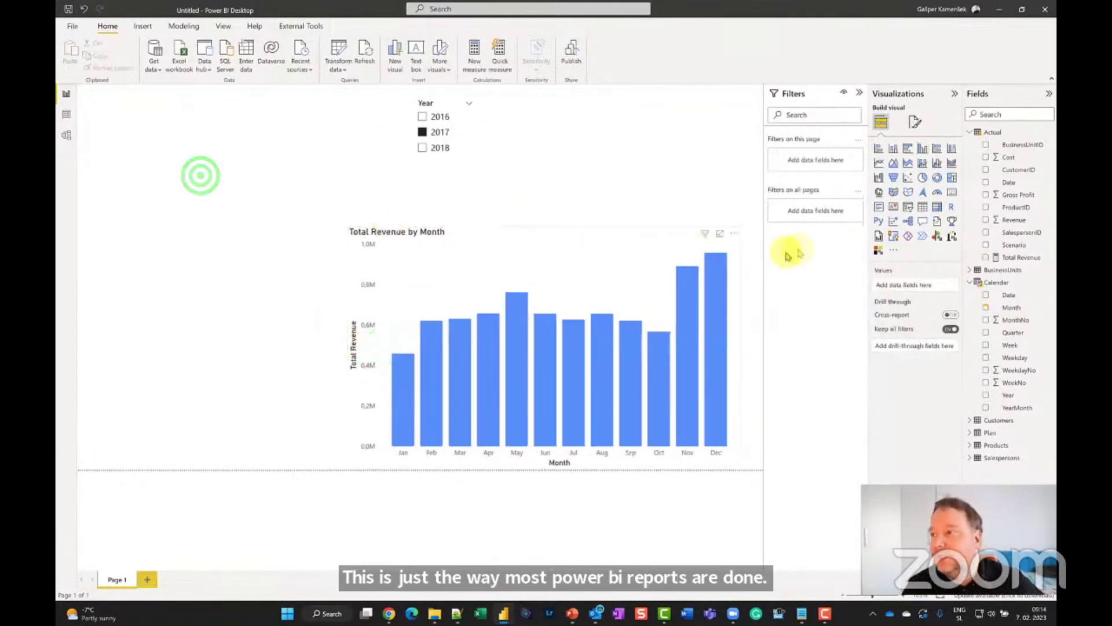
pyautogui.click(954, 198)
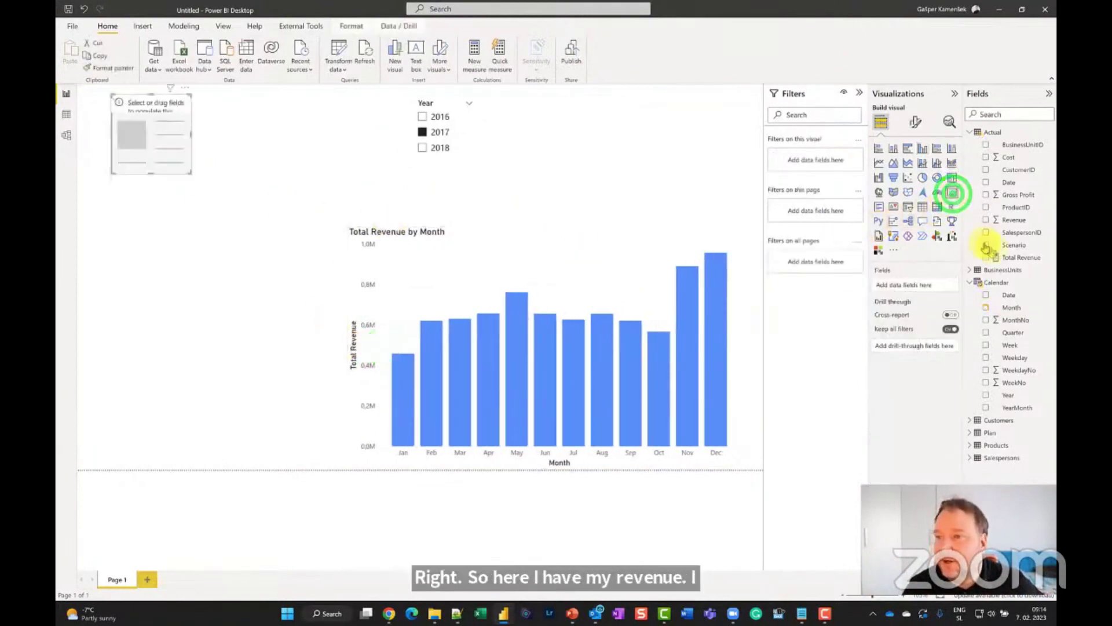
pyautogui.moveTo(1021, 256); pyautogui.dragTo(1021, 256)
pyautogui.moveTo(180, 192); pyautogui.dragTo(151, 140)
pyautogui.moveTo(190, 171); pyautogui.dragTo(281, 183)
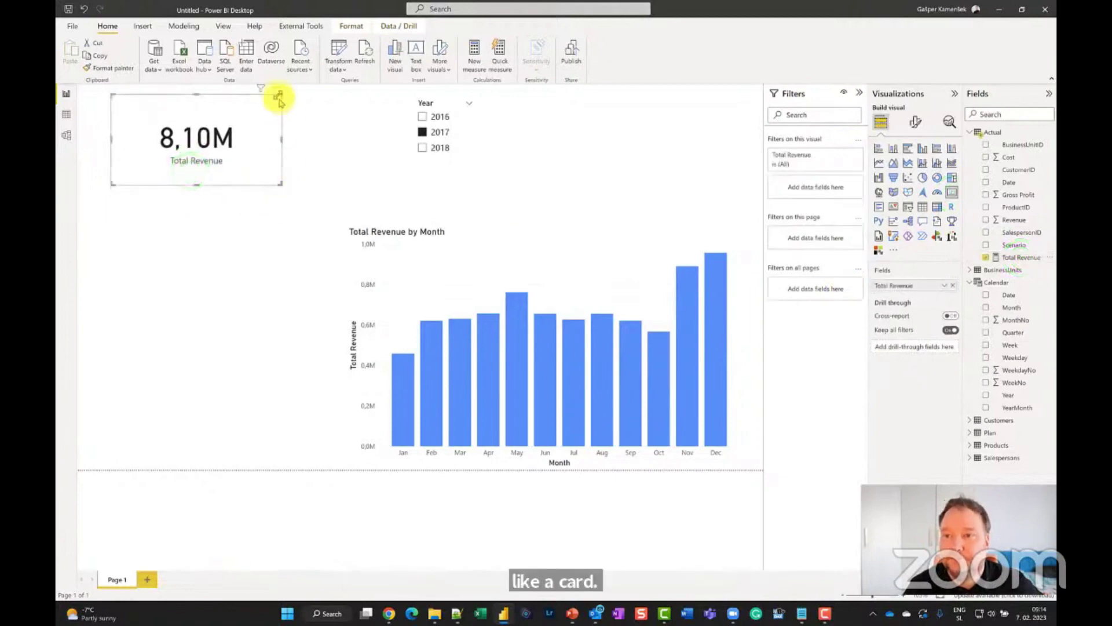
pyautogui.moveTo(274, 88); pyautogui.dragTo(251, 129)
pyautogui.click(134, 267)
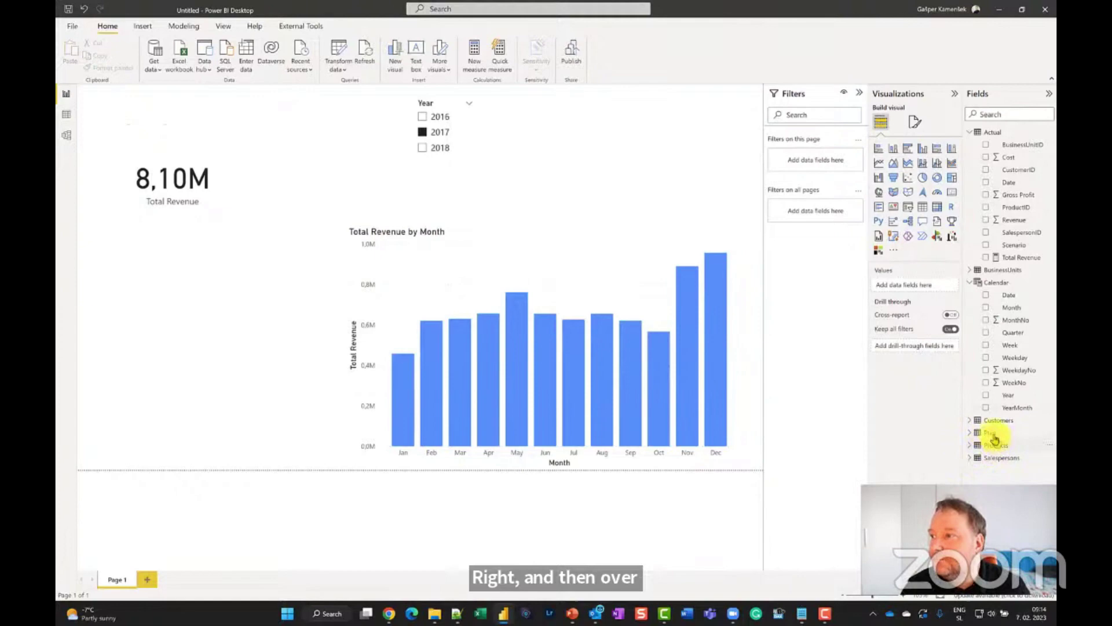
# - Add a clustered bar chart of Total Revenue by BusinessUnit below the card and widen it towards the monthly chart
pyautogui.click(968, 271)
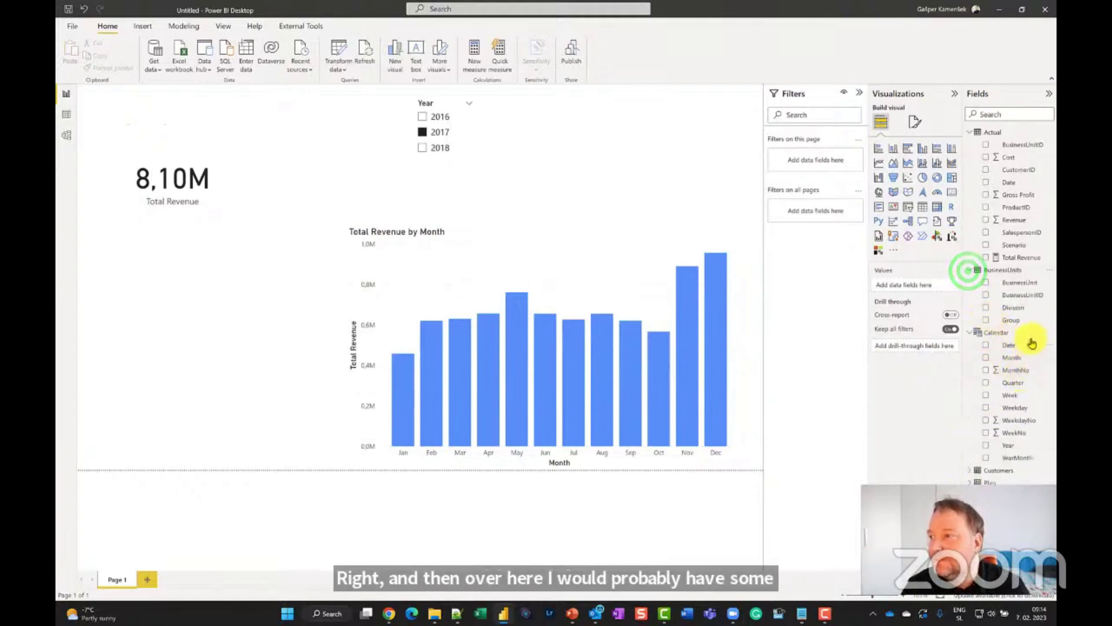
pyautogui.click(1024, 282)
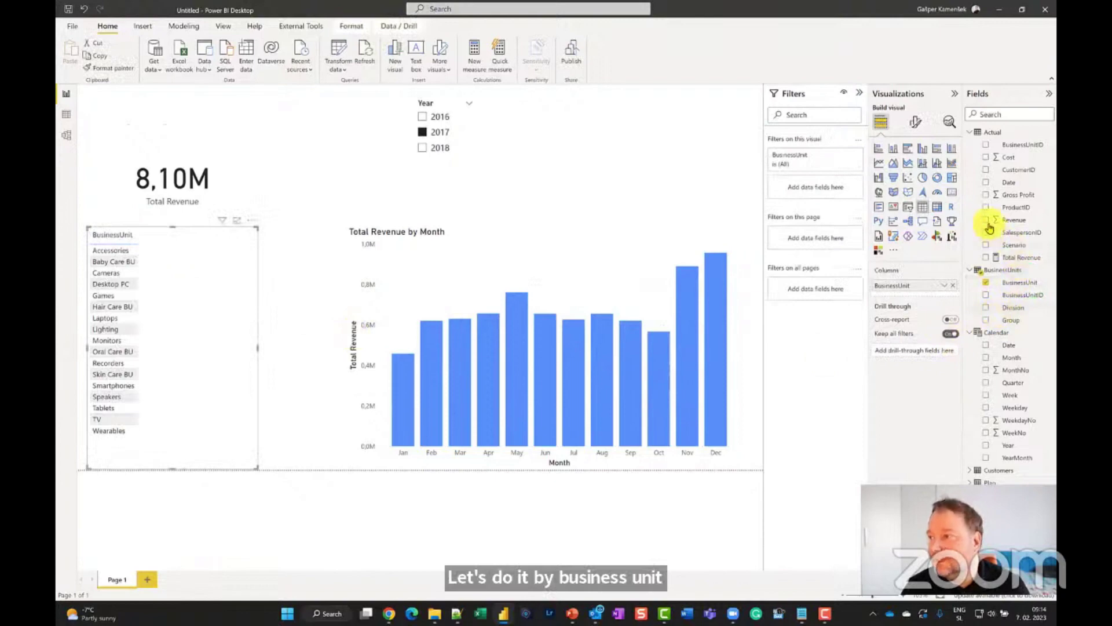
pyautogui.click(908, 151)
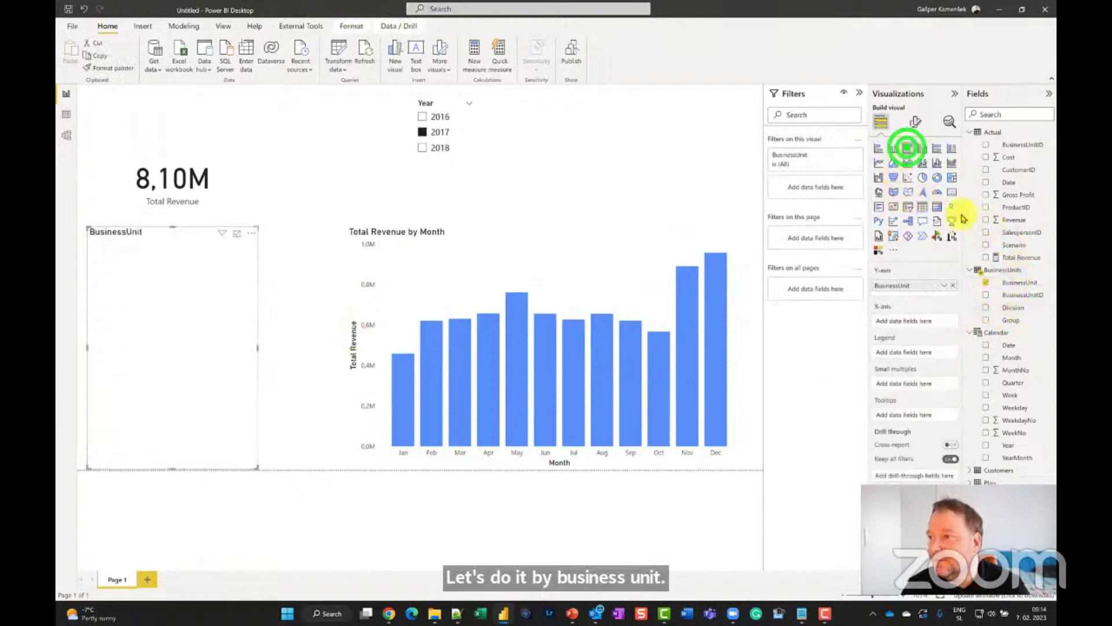
pyautogui.click(986, 258)
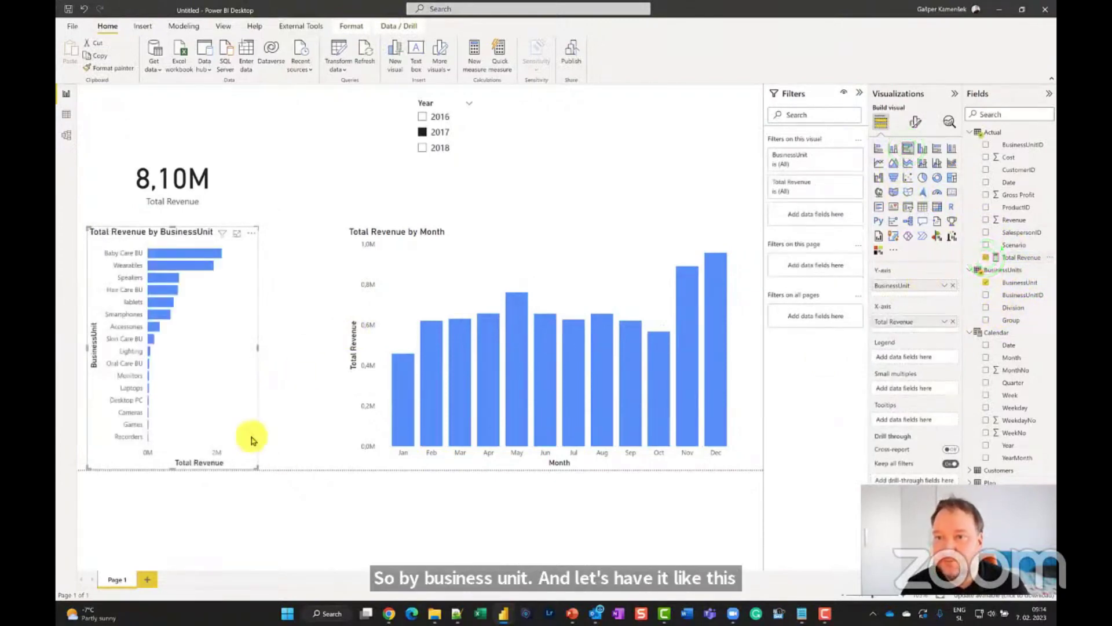
pyautogui.moveTo(259, 348); pyautogui.dragTo(334, 347)
# - Check the cross-highlighting between visuals with the Baby Care BU bar and the April column, and clear the selection
pyautogui.click(266, 251)
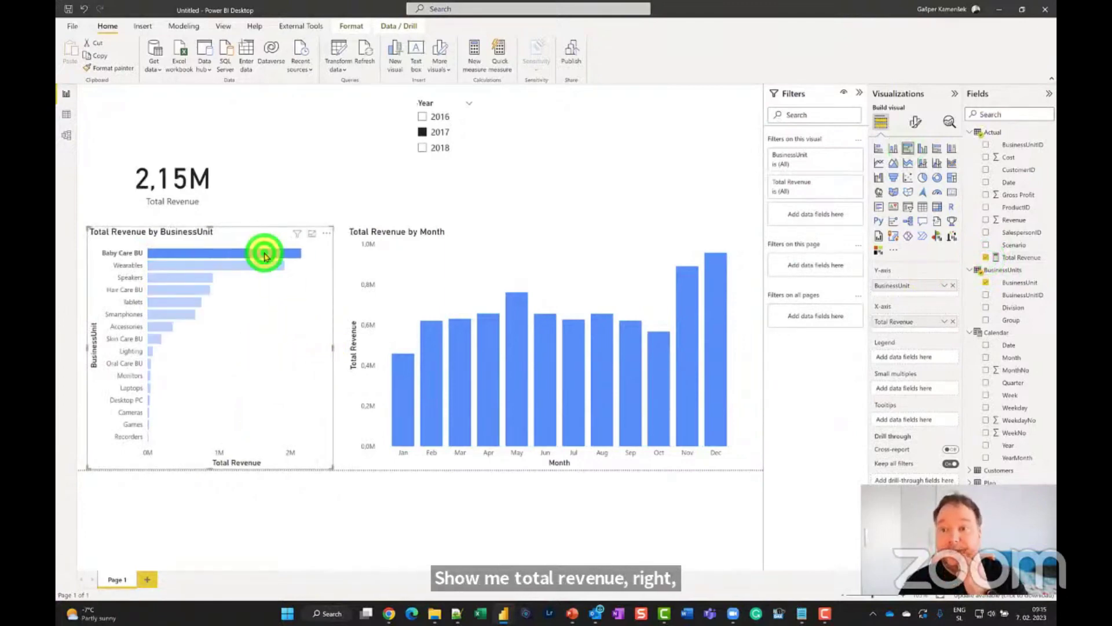
pyautogui.click(486, 435)
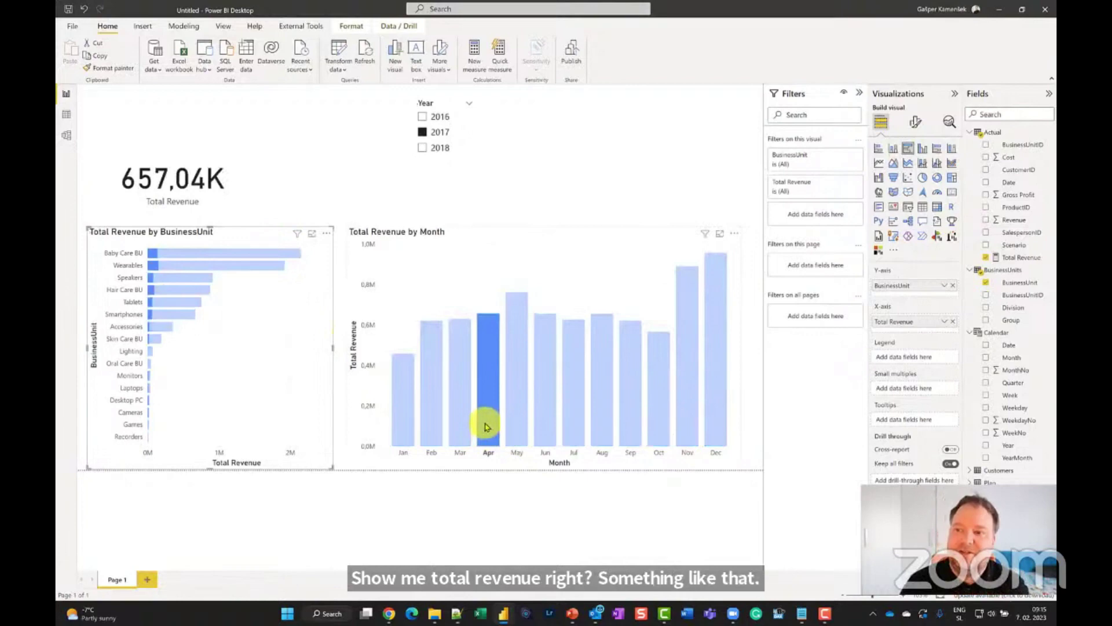
pyautogui.click(488, 421)
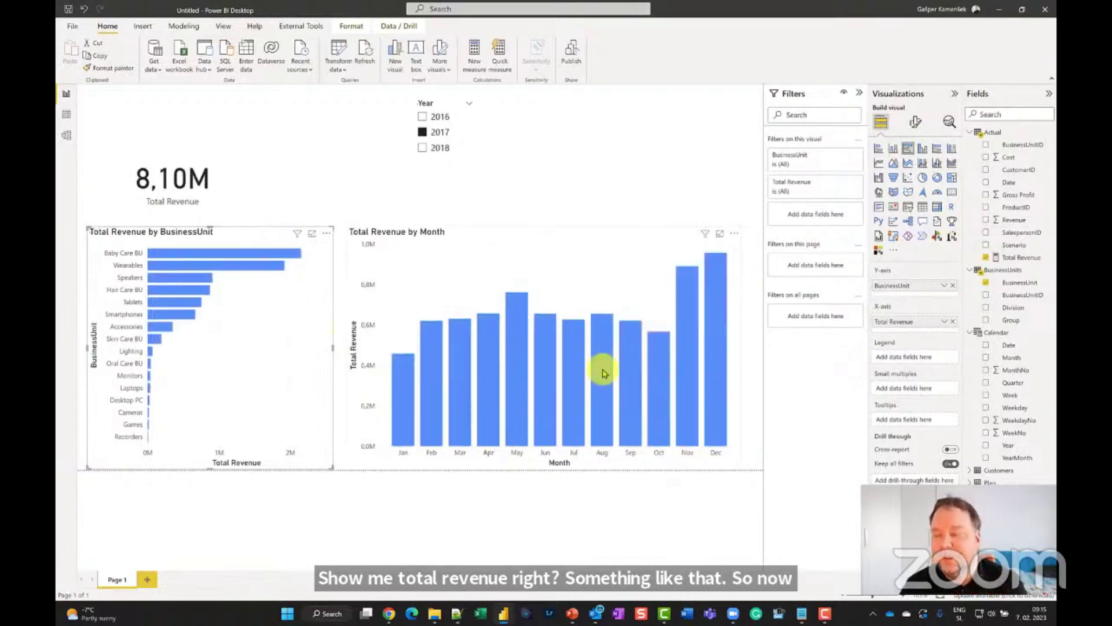
# - Create the measure Total Revenue PL = SUM(Plan[Revenue]) in the Plan table
pyautogui.click(547, 229)
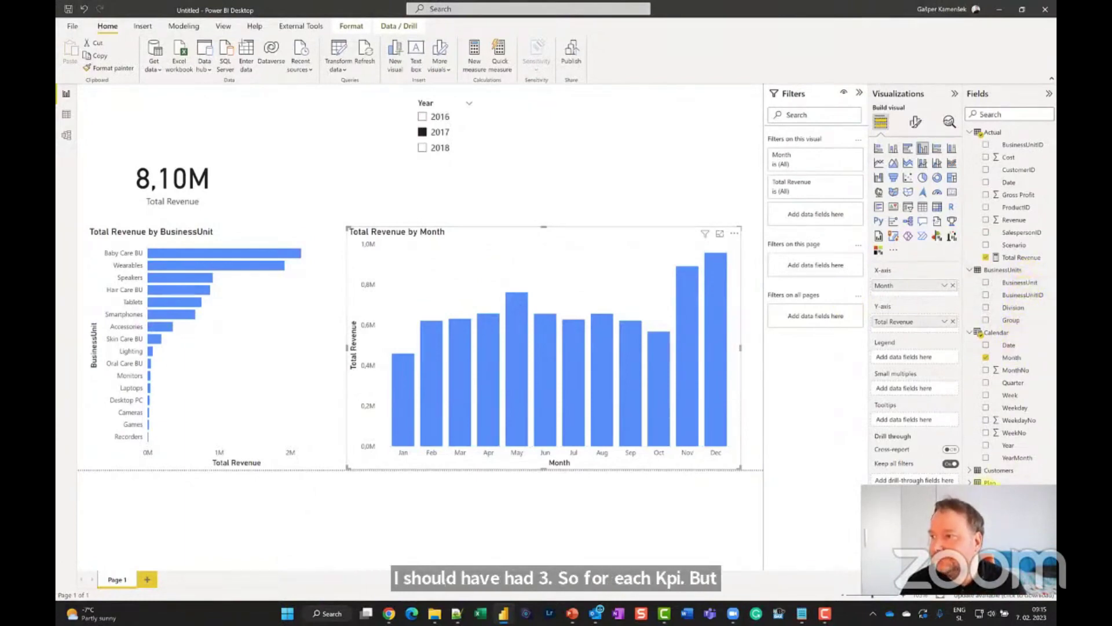
pyautogui.rightClick(983, 470)
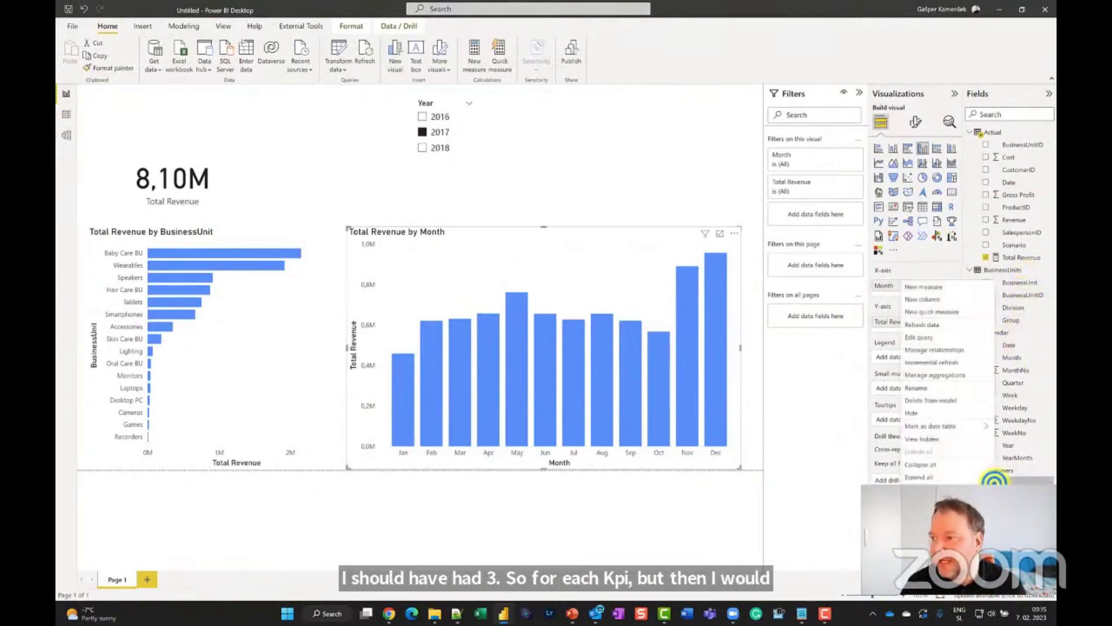
pyautogui.click(964, 294)
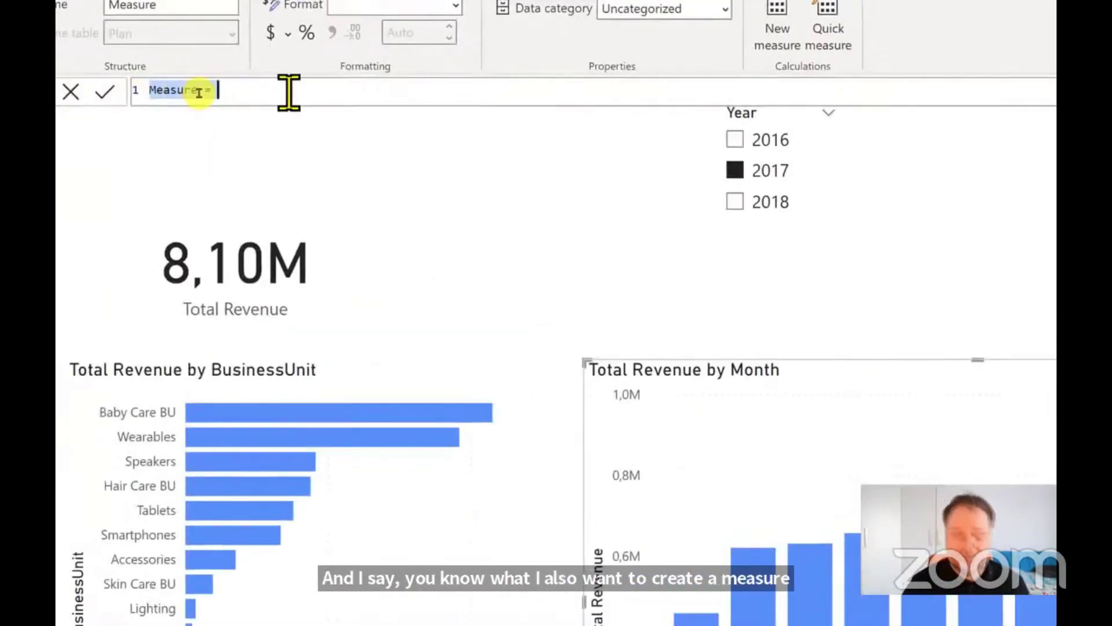
pyautogui.write('Total Reven')
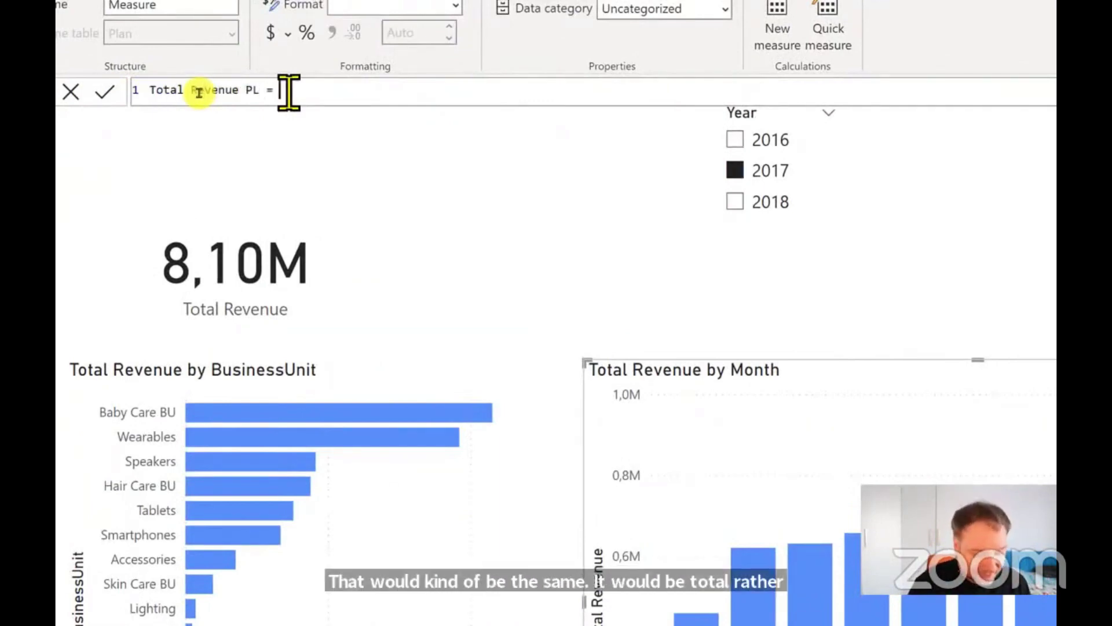
pyautogui.press('Escape')
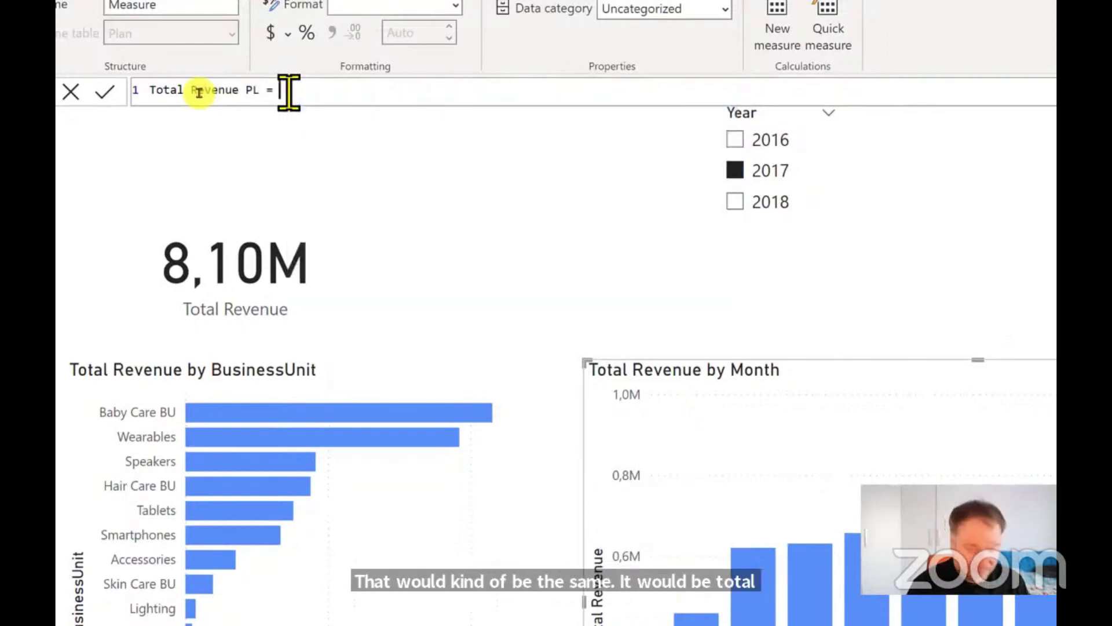
pyautogui.write('SUM(')
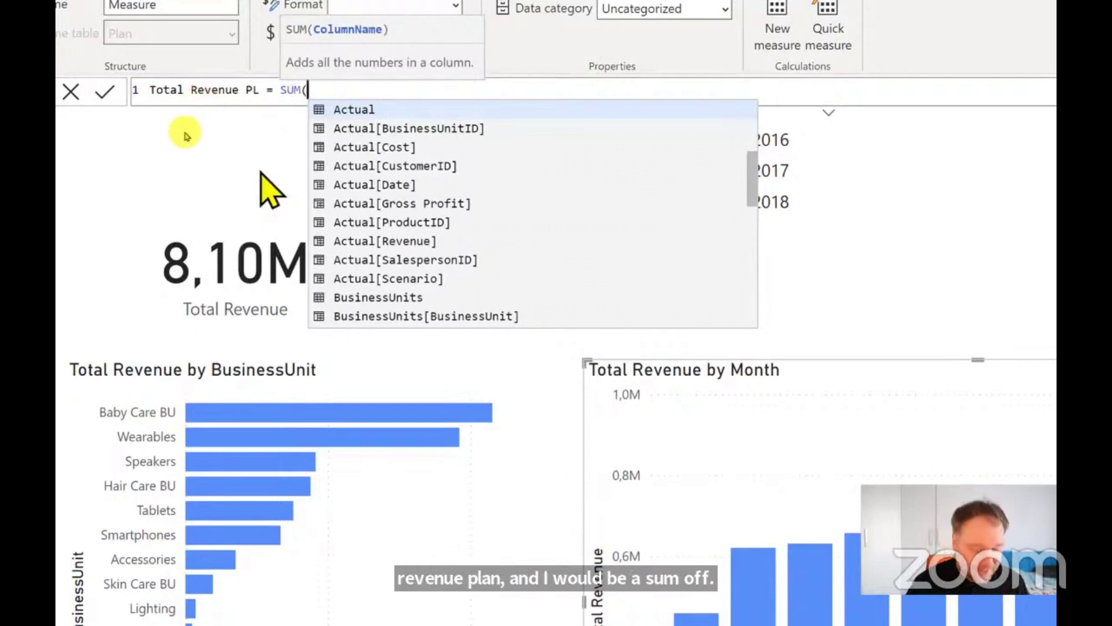
pyautogui.write('reven')
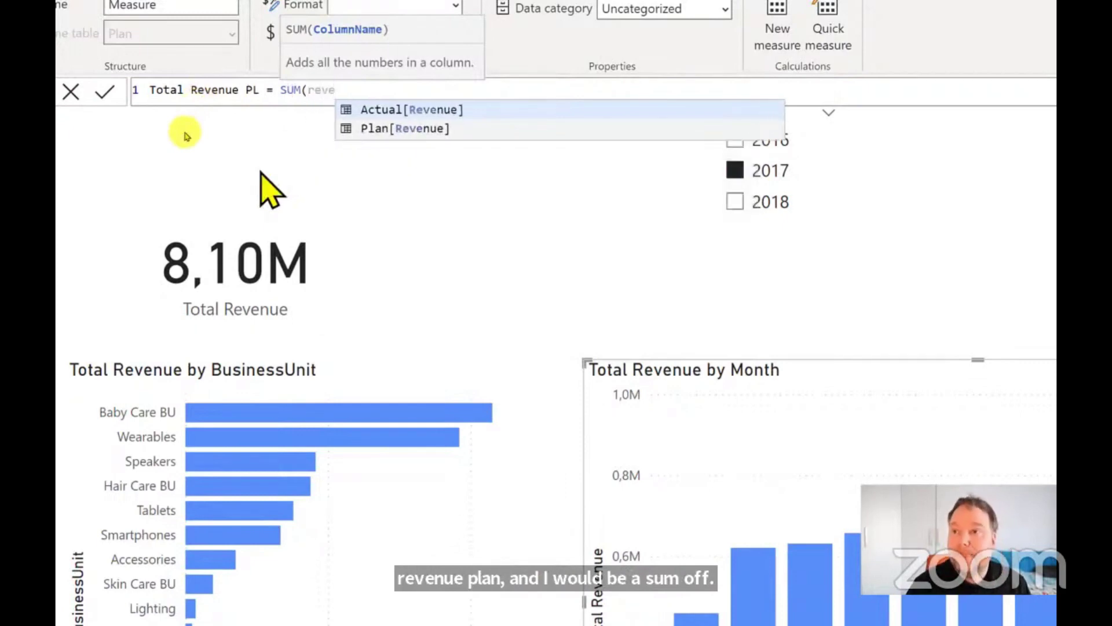
pyautogui.press('Down')
pyautogui.press('Tab')
pyautogui.write(')')
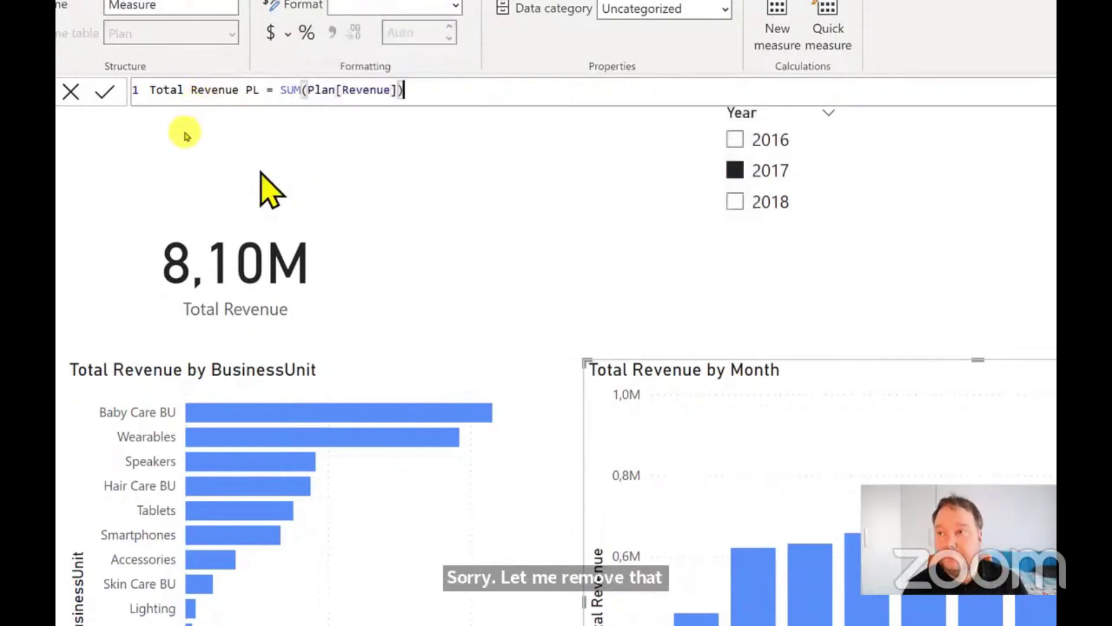
pyautogui.press('Return')
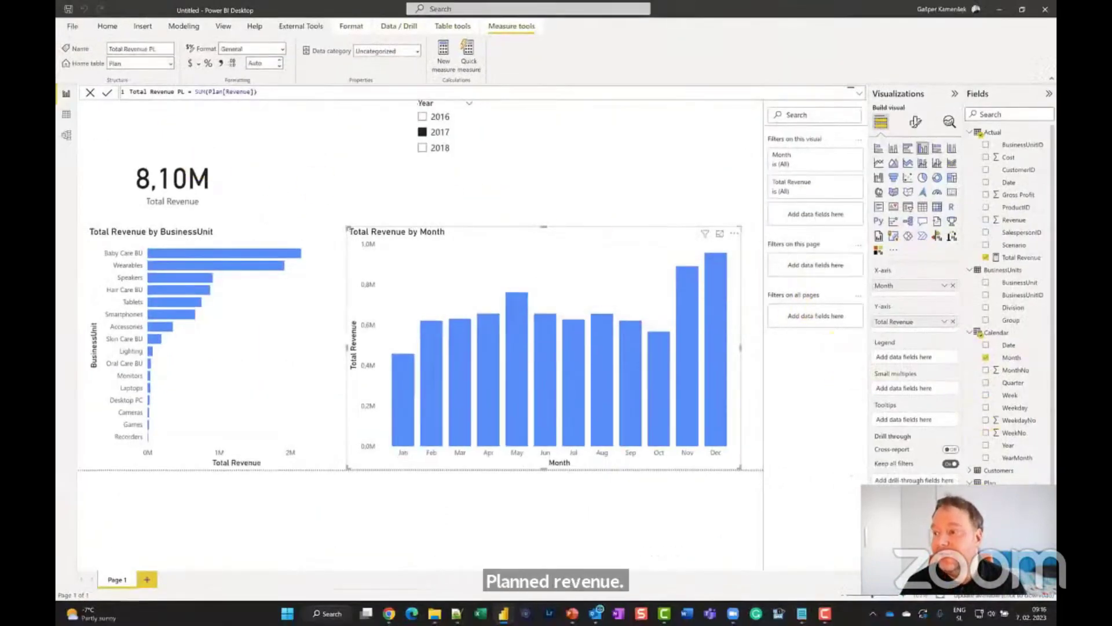
# - Add the Total Revenue PL measure to both the monthly column chart and the business unit bar chart
pyautogui.scroll(-2, 1008, 348)
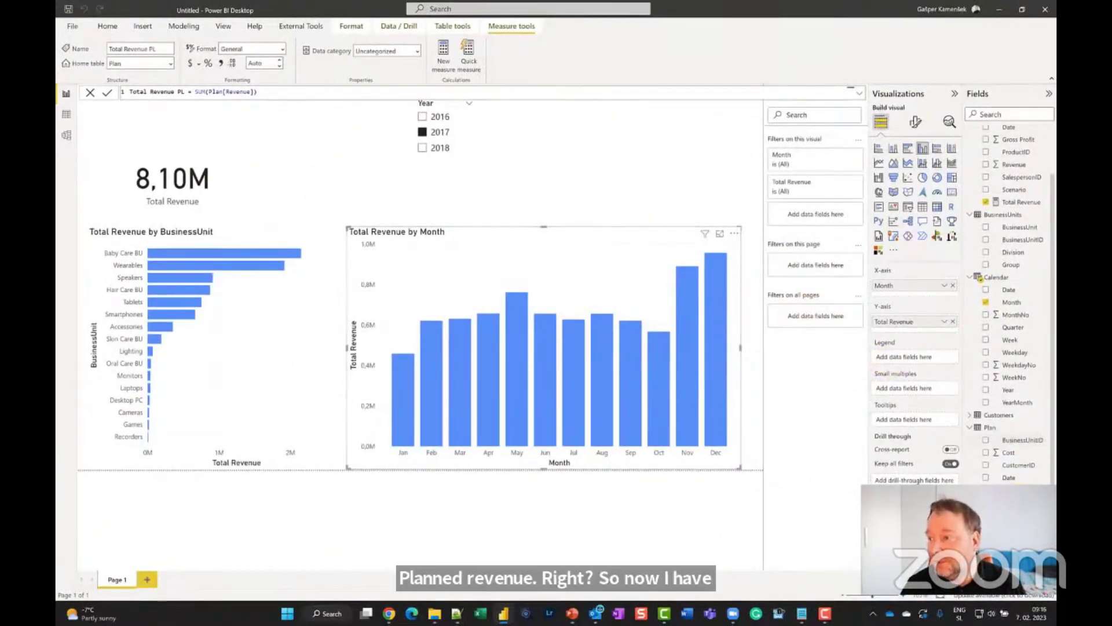
pyautogui.moveTo(670, 350); pyautogui.dragTo(580, 347)
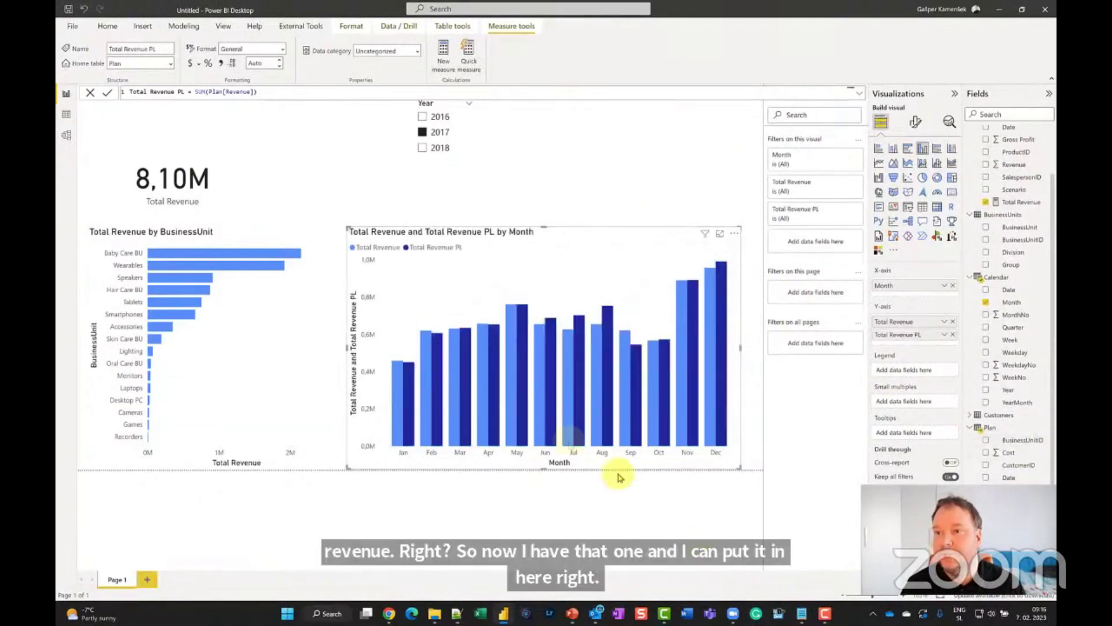
pyautogui.click(306, 309)
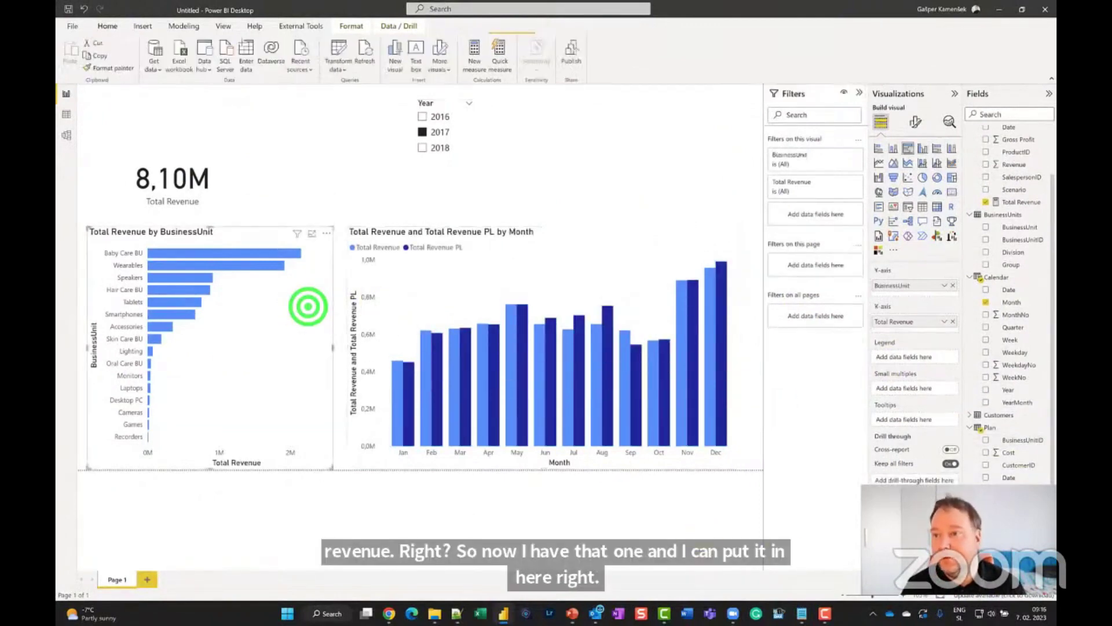
pyautogui.moveTo(1022, 553); pyautogui.dragTo(293, 448)
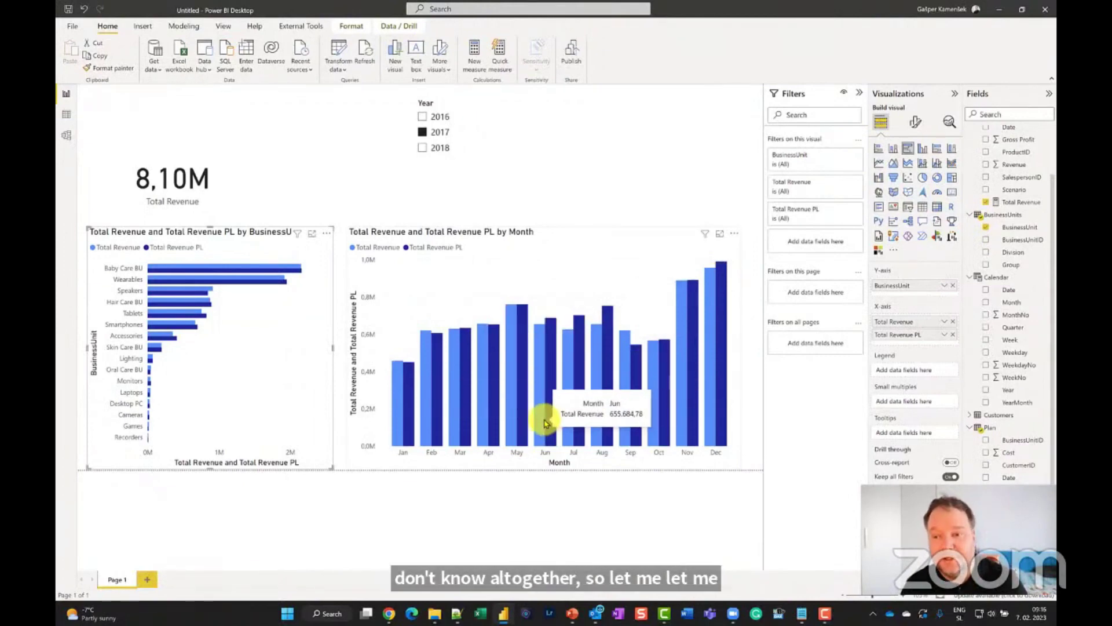
# - Duplicate Page 1 and remove Total Revenue and Total Revenue PL from the monthly chart on the copy
pyautogui.rightClick(119, 578)
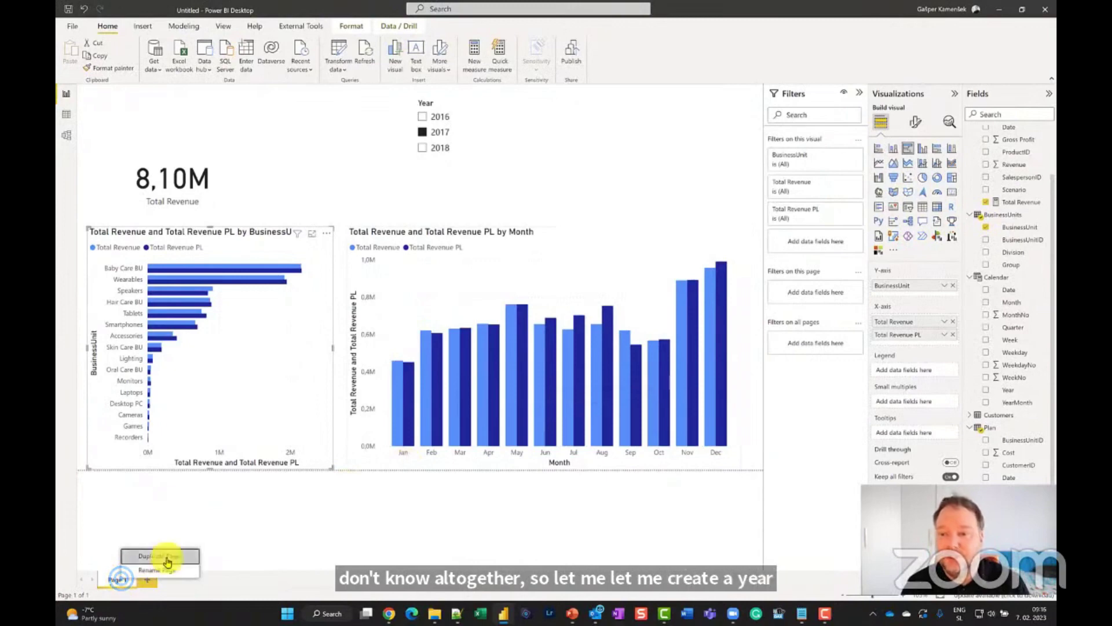
pyautogui.click(166, 557)
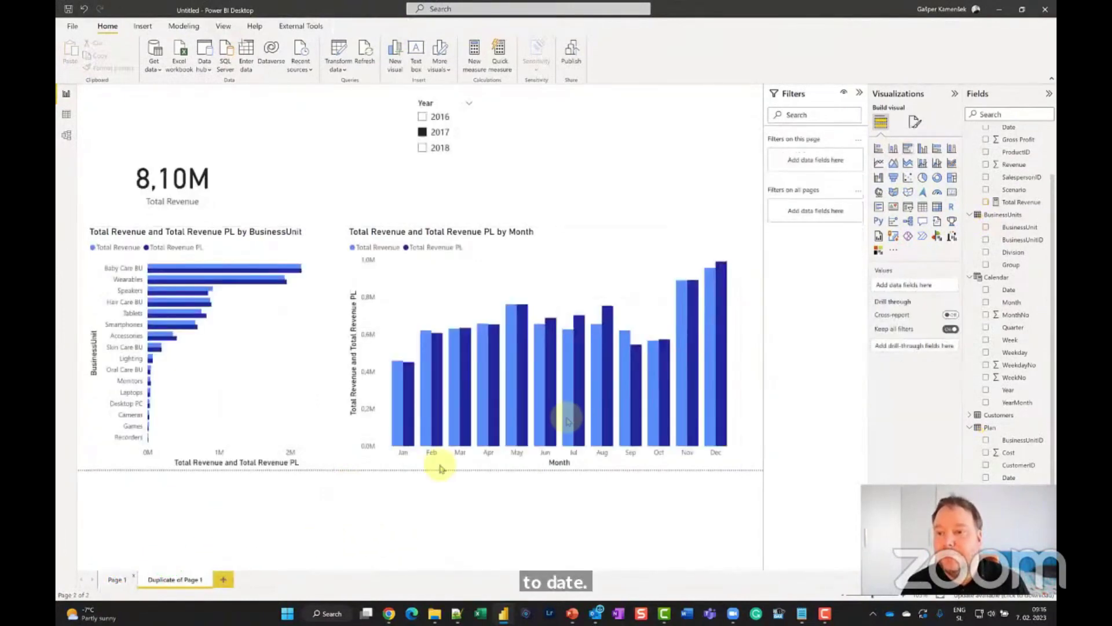
pyautogui.click(640, 235)
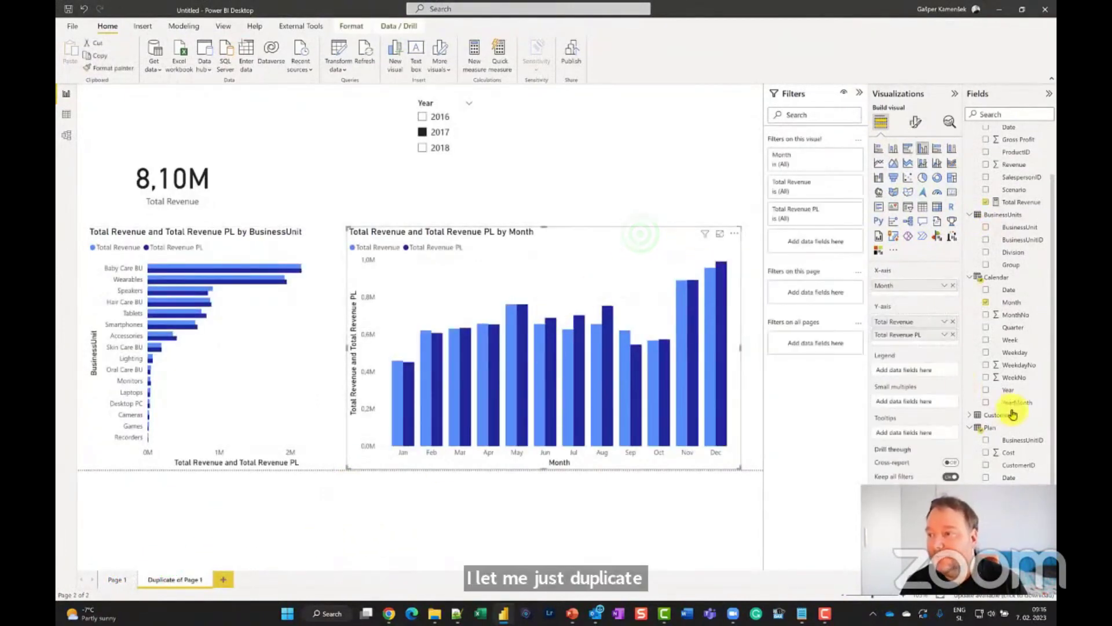
pyautogui.click(953, 334)
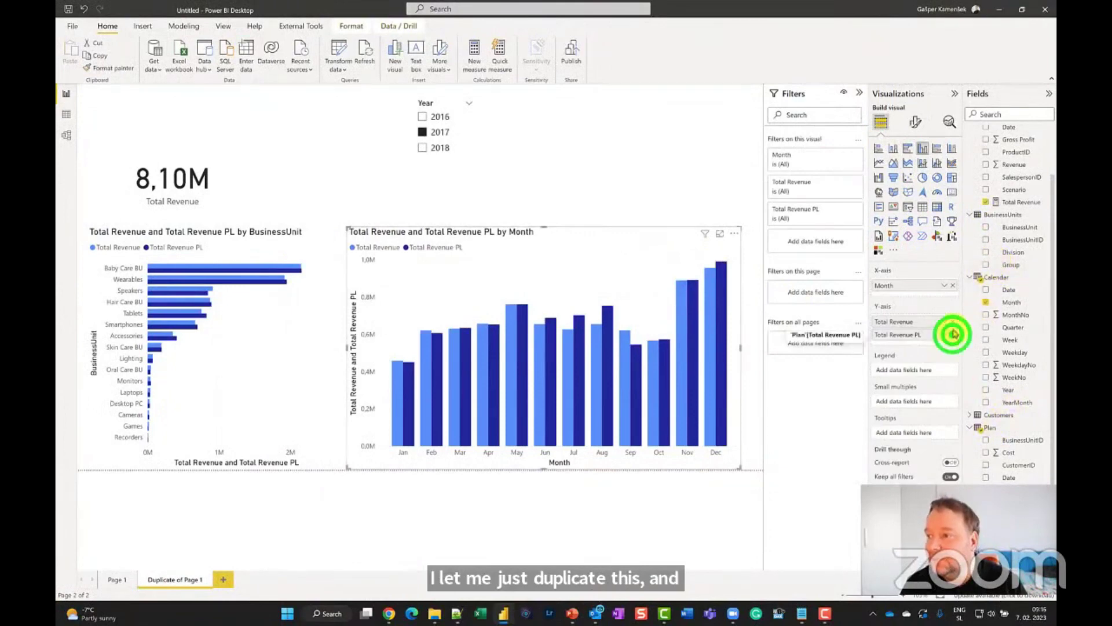
pyautogui.click(952, 322)
# - Start a new measure named Total Revenue YTD in the Actual table
pyautogui.scroll(2, 994, 171)
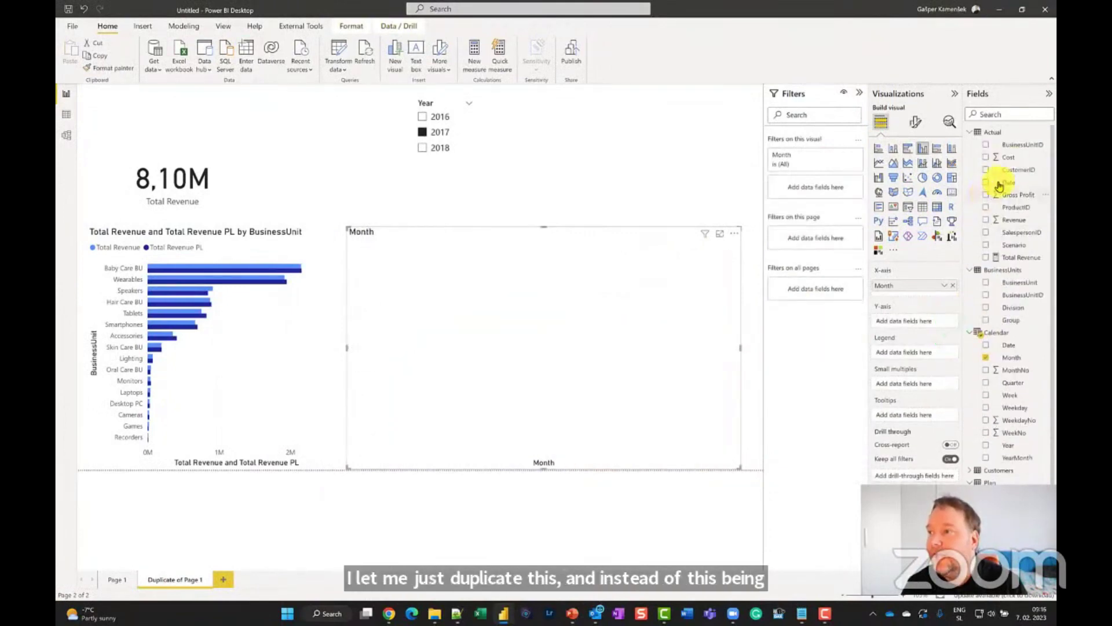
pyautogui.rightClick(996, 134)
pyautogui.click(953, 141)
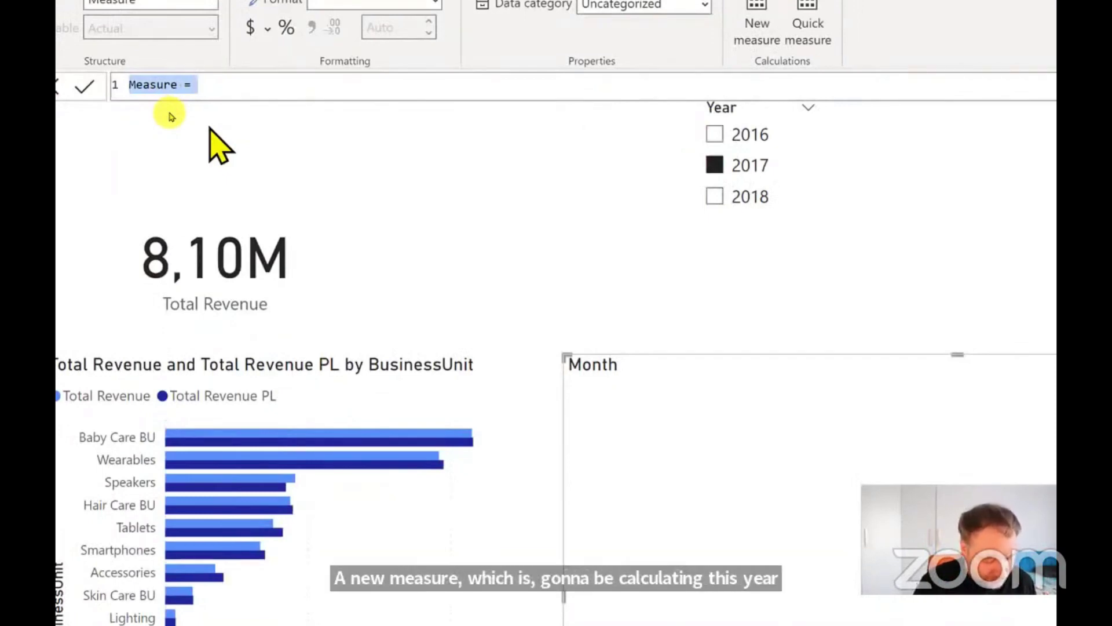
pyautogui.write('Total')
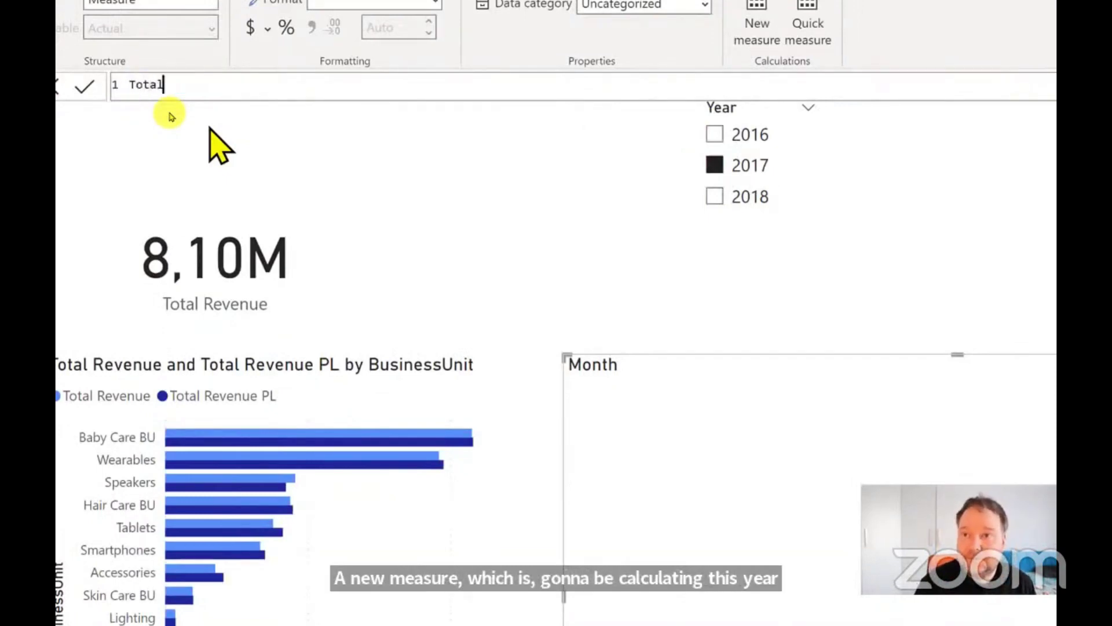
pyautogui.write(' Revenue')
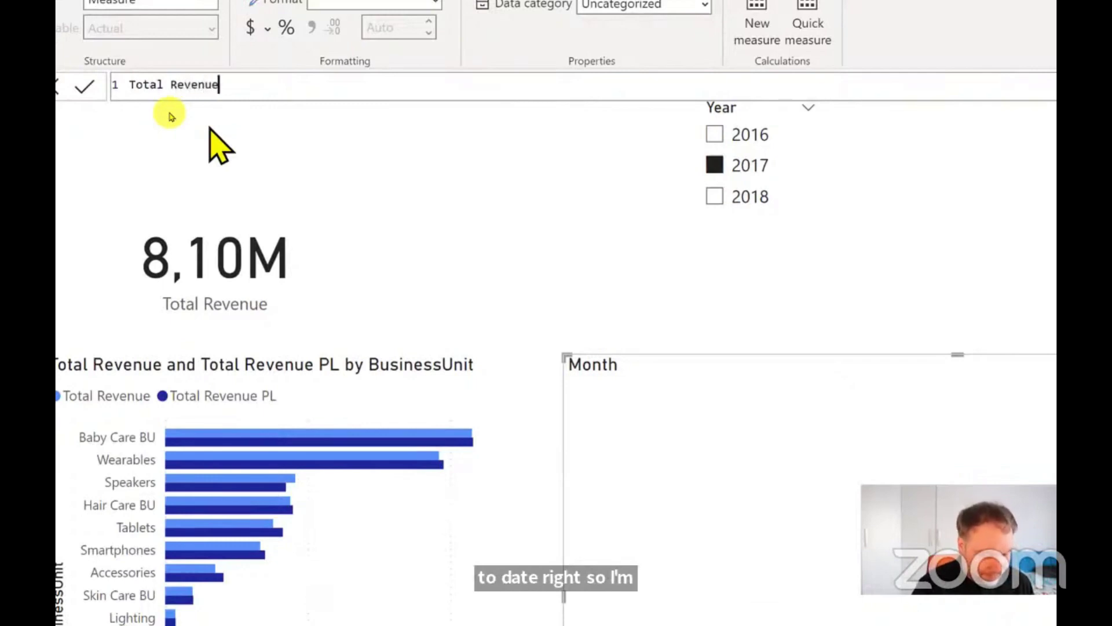
pyautogui.write(' YTD')
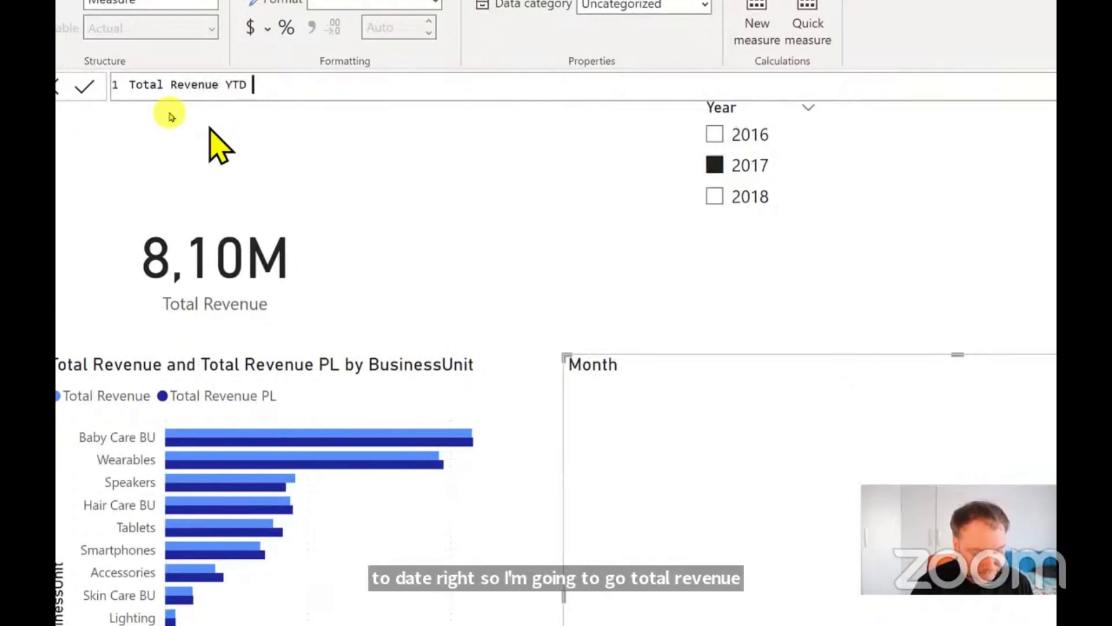
# - Begin the Total Revenue YTD formula with CALCULATE, using the [Total Revenue] measure as its expression
pyautogui.write(' = Calc')
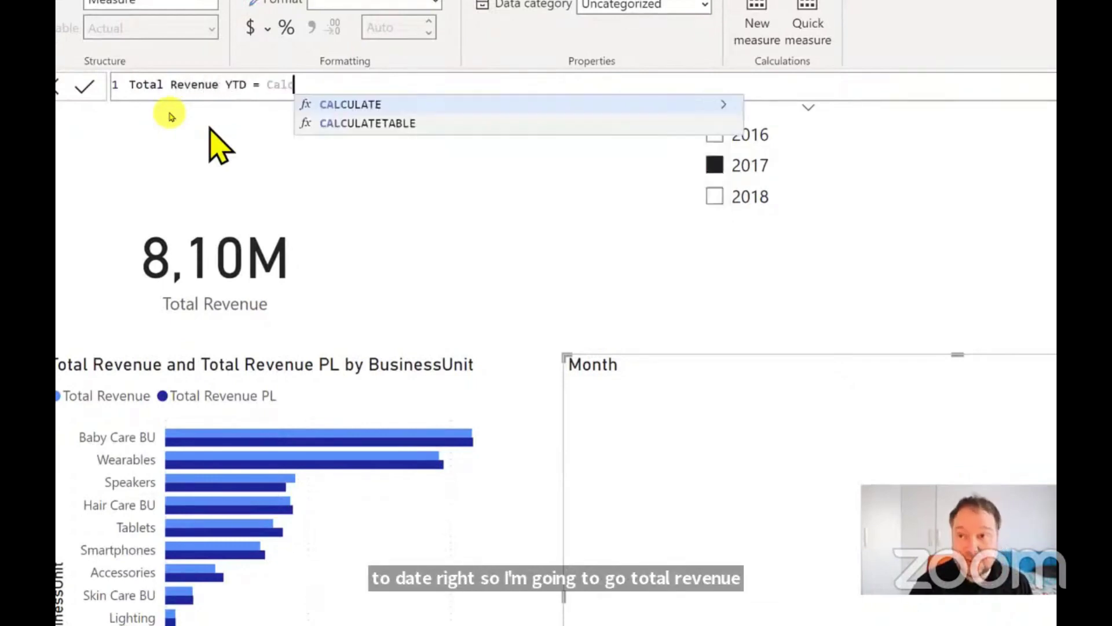
pyautogui.press('Tab')
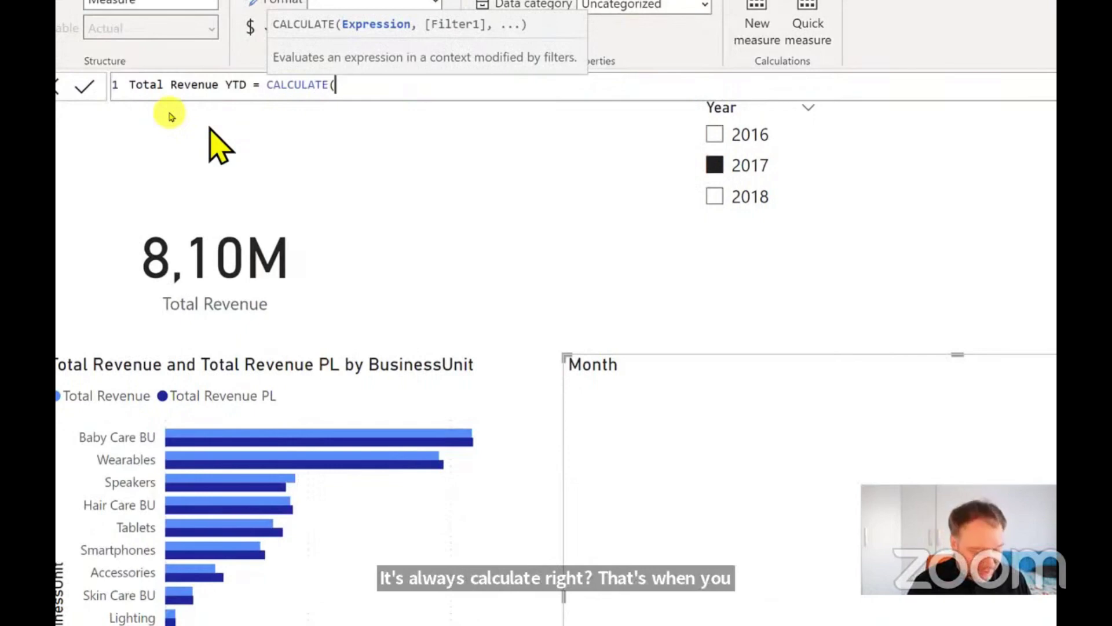
pyautogui.write('Tot')
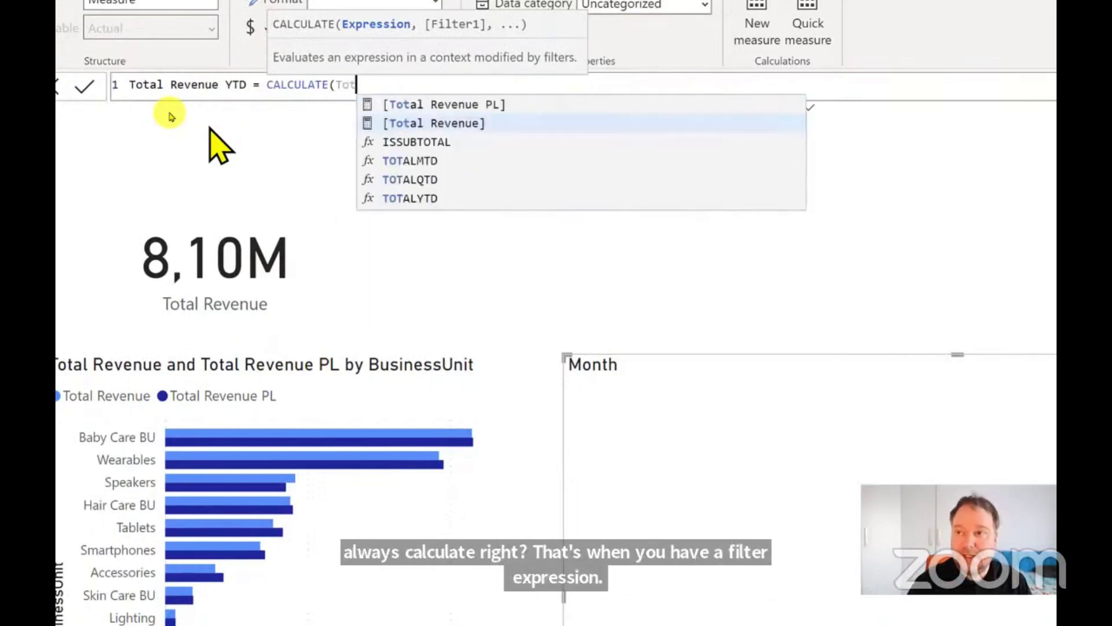
pyautogui.press('Tab')
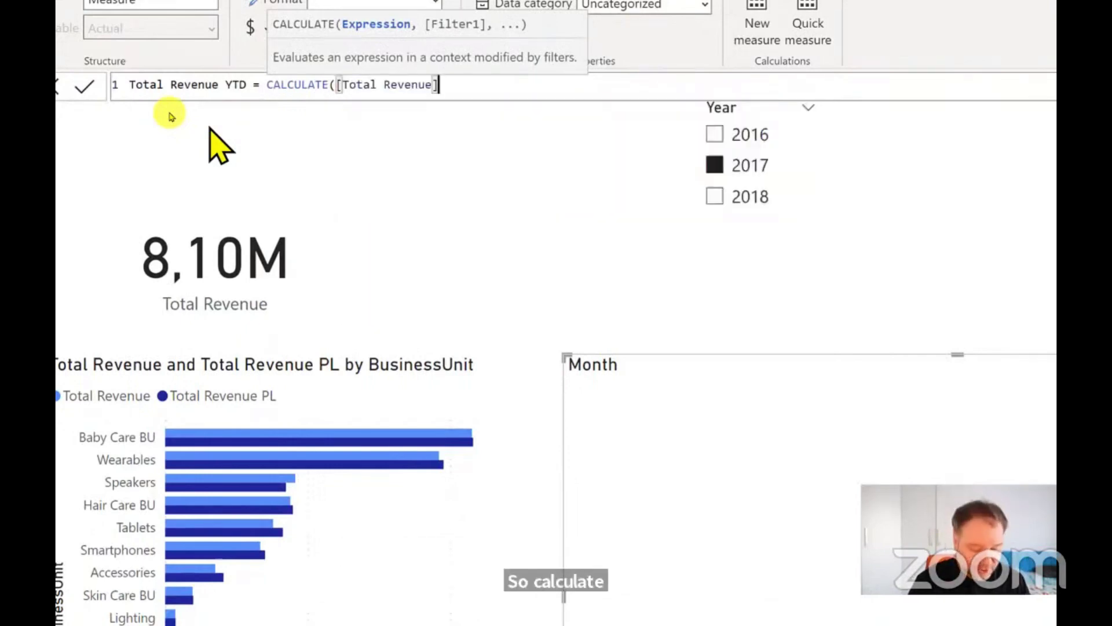
pyautogui.write(',')
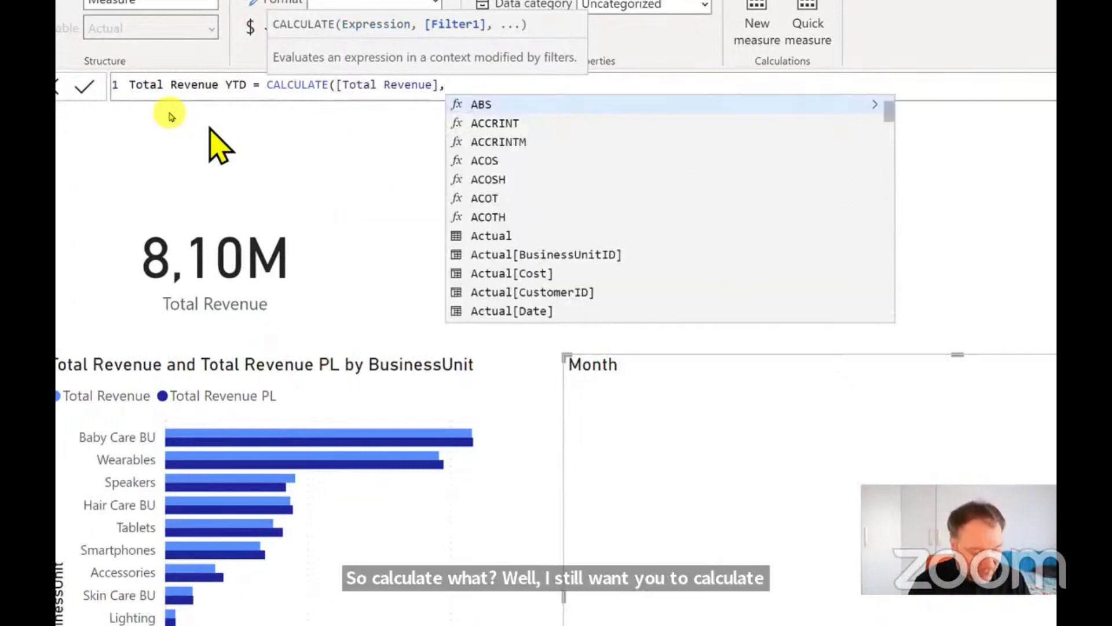
# - Add the DATESYTD function as the filter argument of the Total Revenue YTD formula
pyautogui.write('Dates')
pyautogui.press('Down')
pyautogui.press('Down')
pyautogui.press('Down')
pyautogui.press('Down')
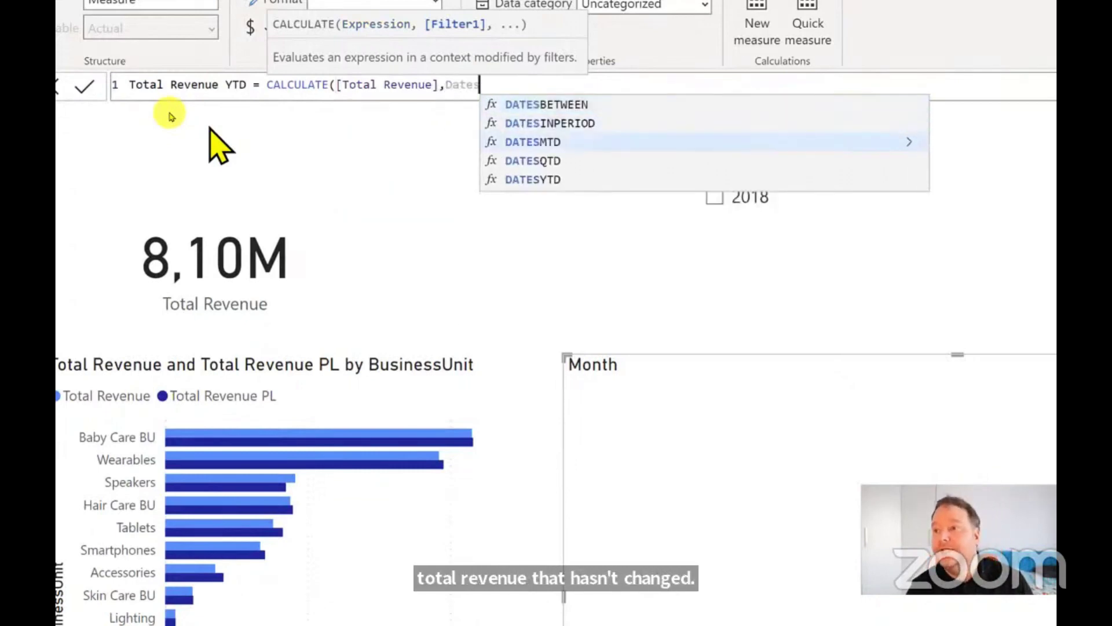
pyautogui.press('Tab')
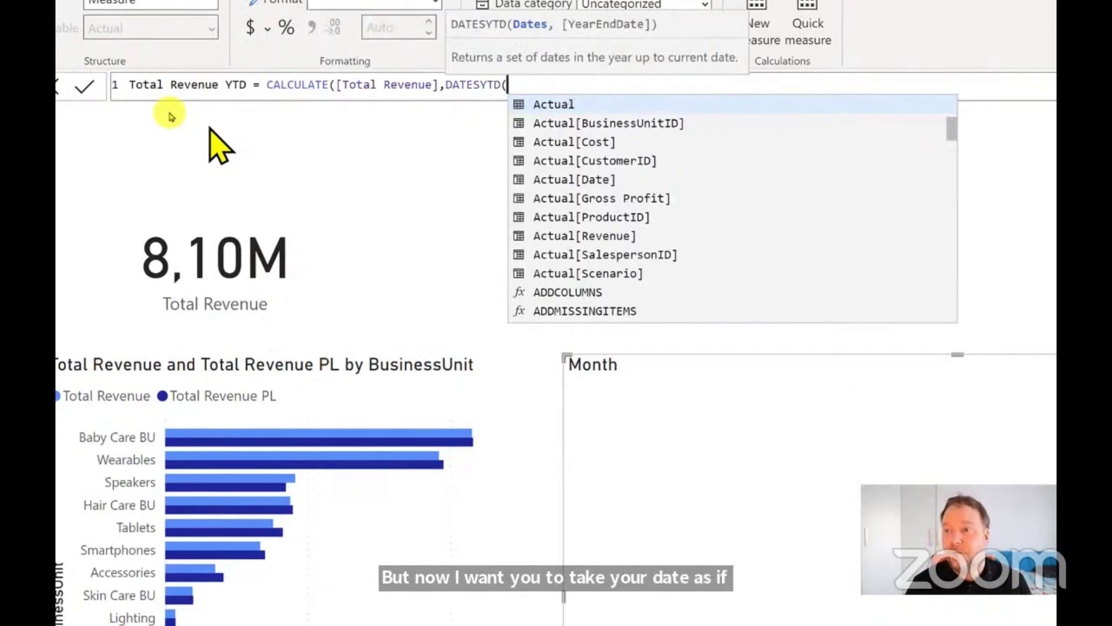
# - Complete the Total Revenue YTD formula with 'Calendar'[Date] as the DATESYTD date column and commit the measure
pyautogui.write('cal')
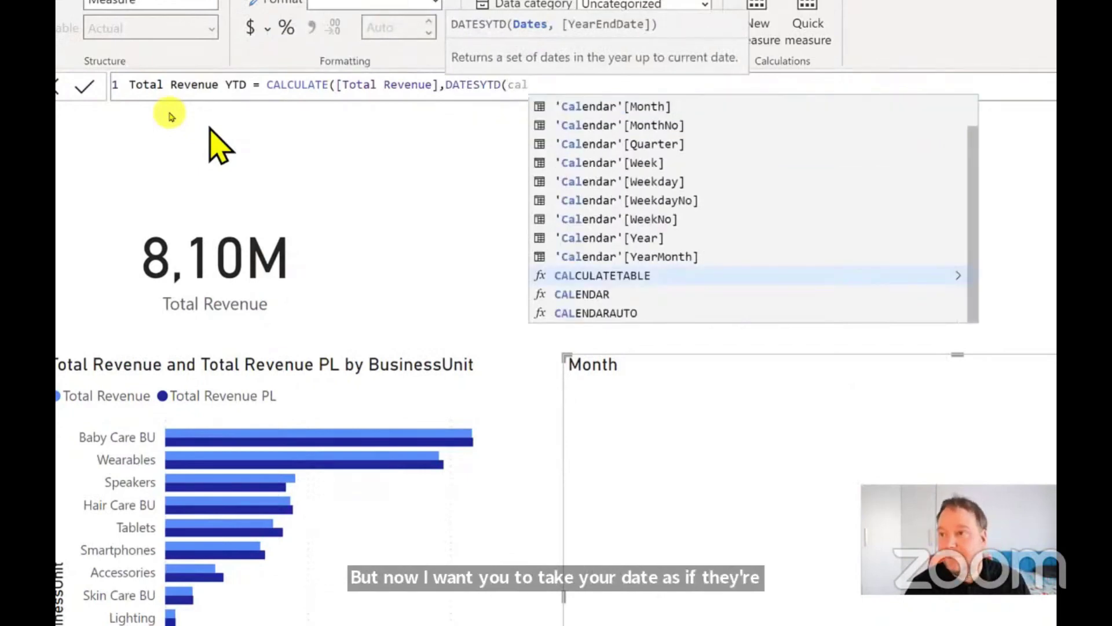
pyautogui.press('Up')
pyautogui.press('Up')
pyautogui.press('Up')
pyautogui.press('Up')
pyautogui.press('Up')
pyautogui.press('Up')
pyautogui.press('Up')
pyautogui.press('Up')
pyautogui.press('Up')
pyautogui.press('Up')
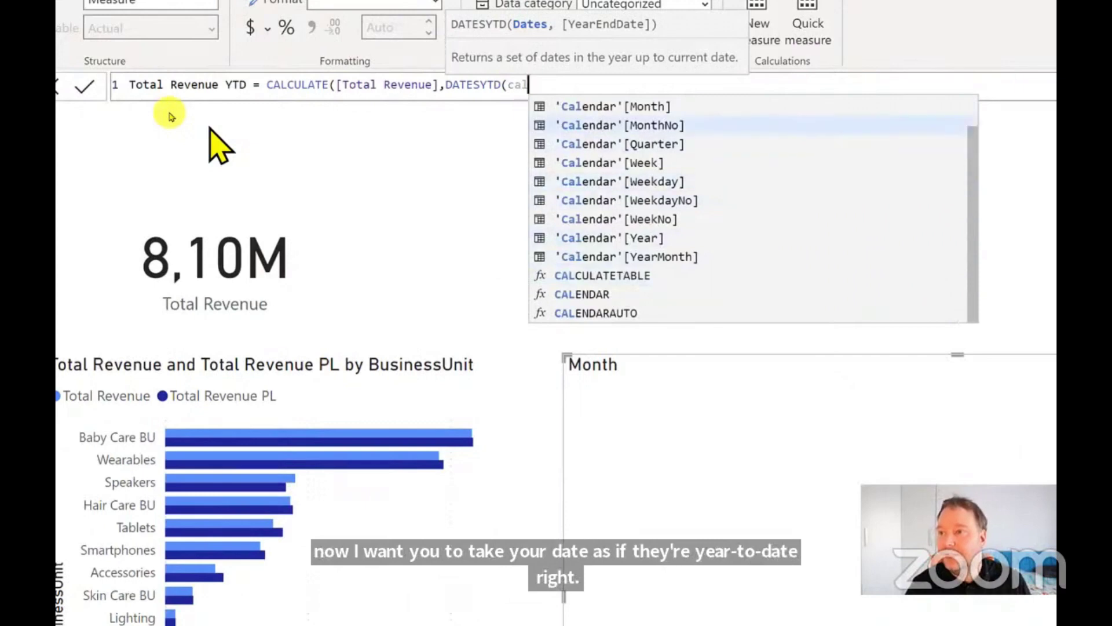
pyautogui.press('Tab')
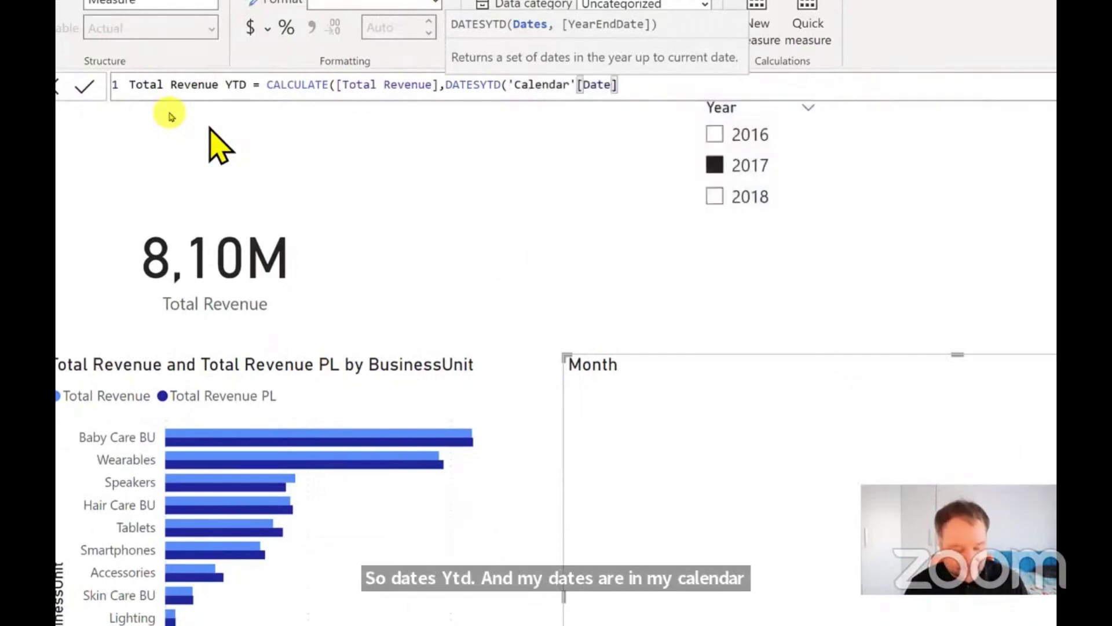
pyautogui.write('))')
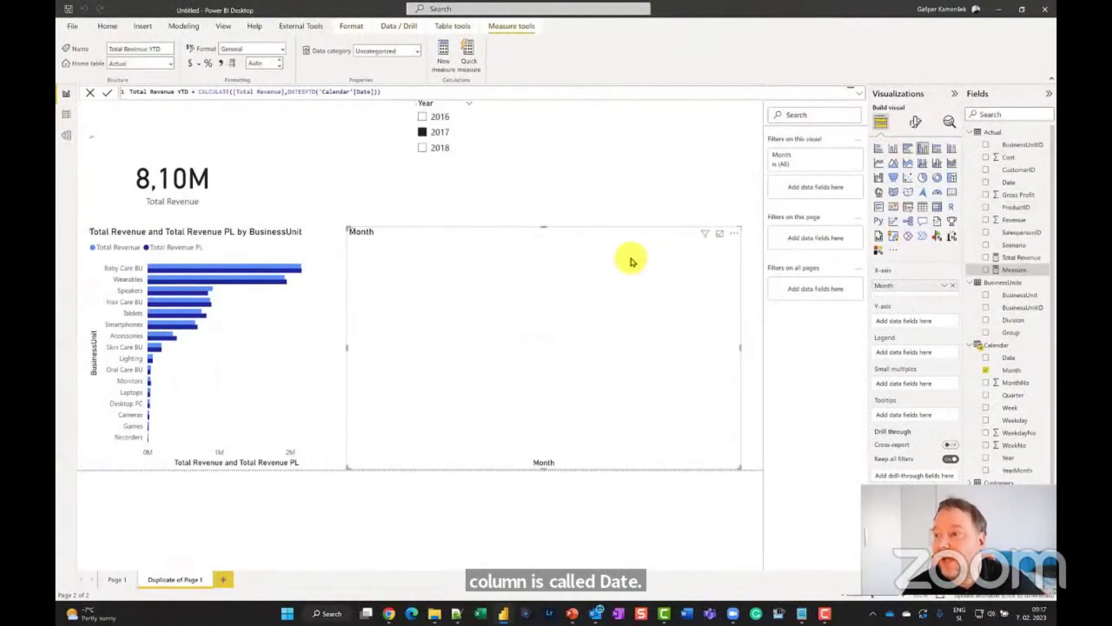
# - Add the Total Revenue YTD measure to the monthly column chart on the duplicated page
pyautogui.click(987, 271)
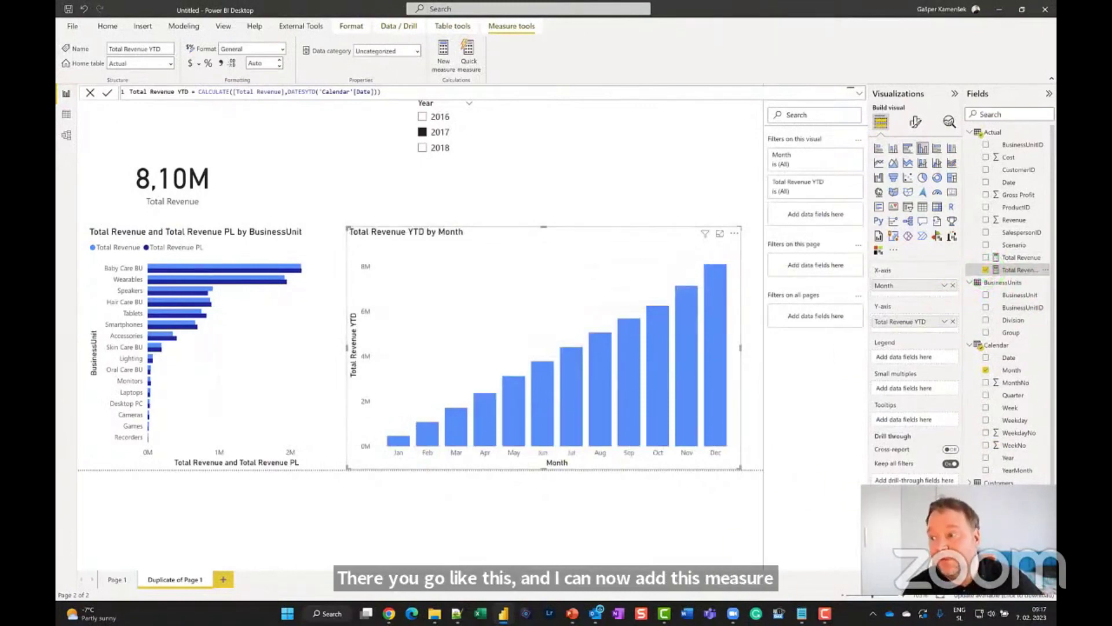
pyautogui.click(945, 285)
pyautogui.click(925, 295)
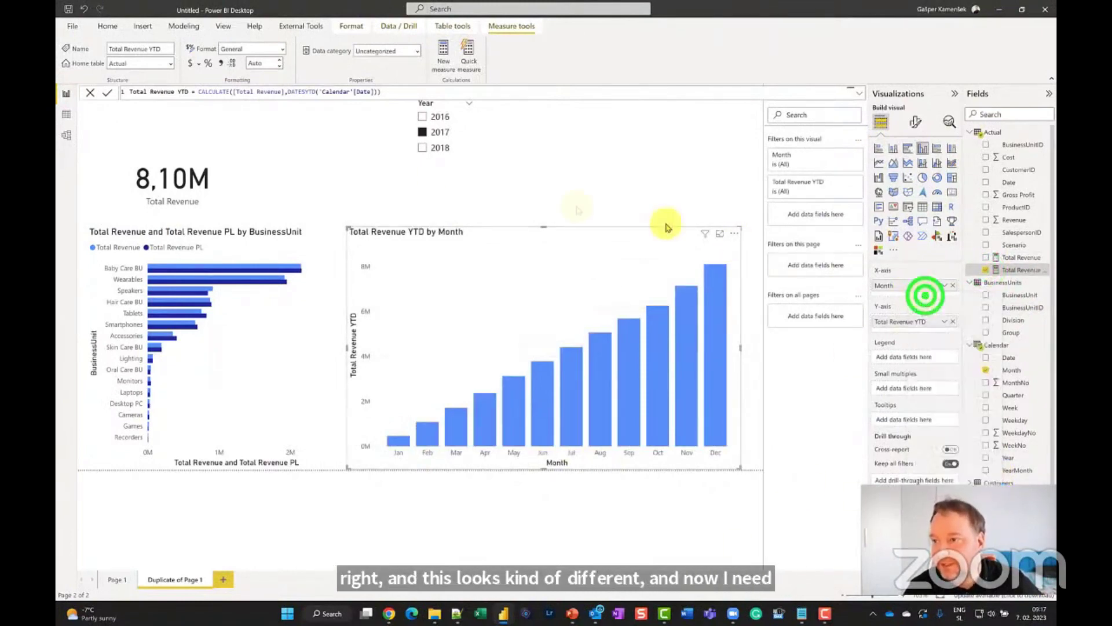
# - Start a measure named Total Revenue PL YTD in the Plan table, with CALCULATE applied to [Total Revenue PL]
pyautogui.click(443, 56)
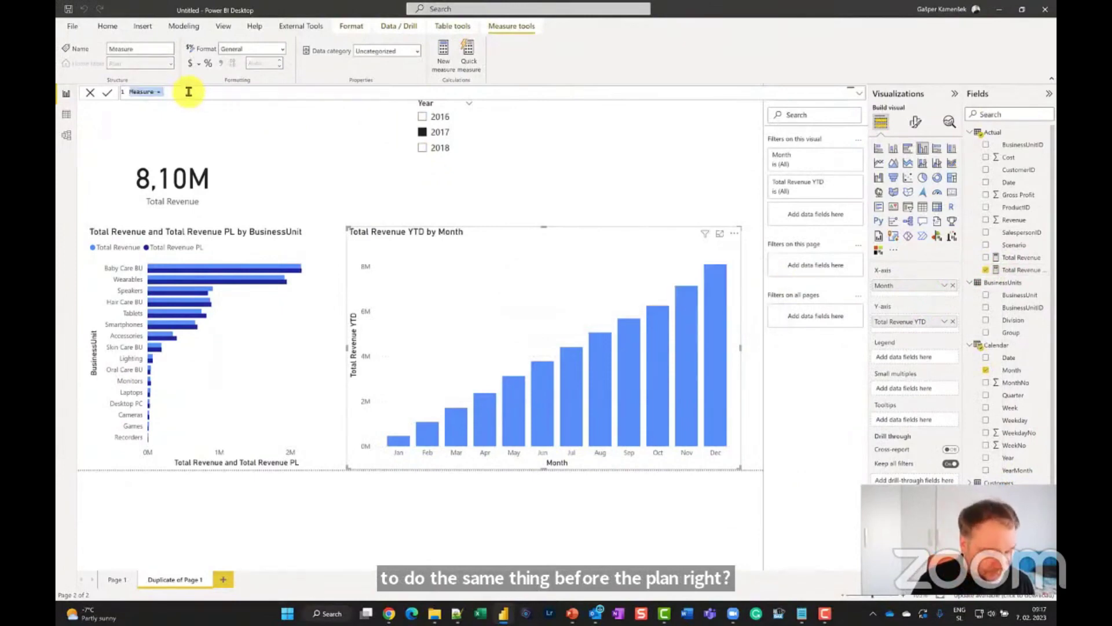
pyautogui.write('Total Revenue ')
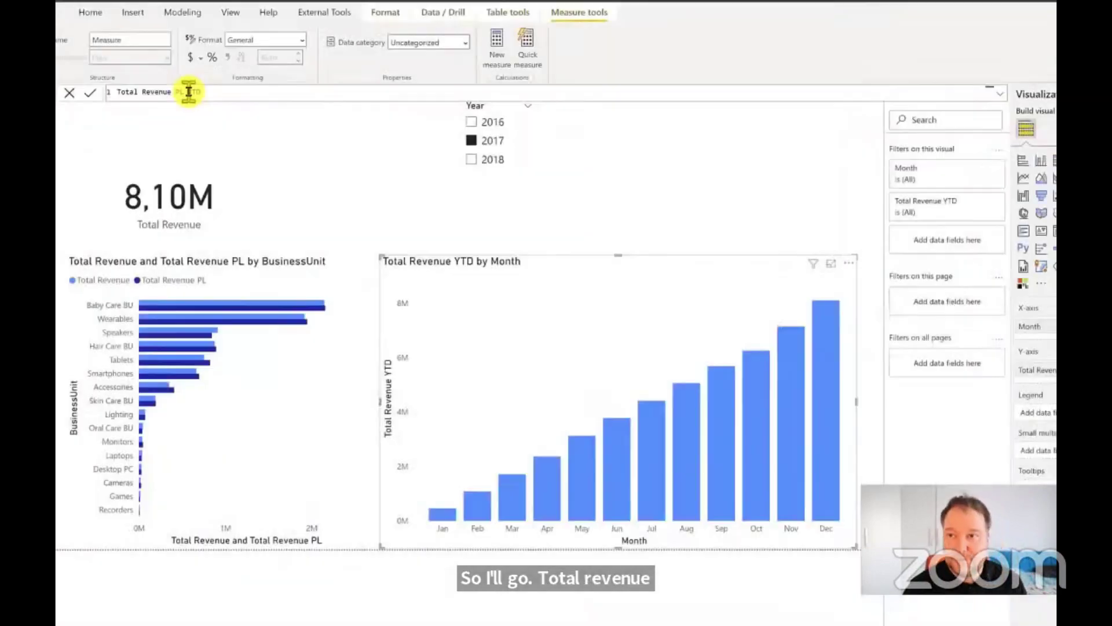
pyautogui.write('PL YTD')
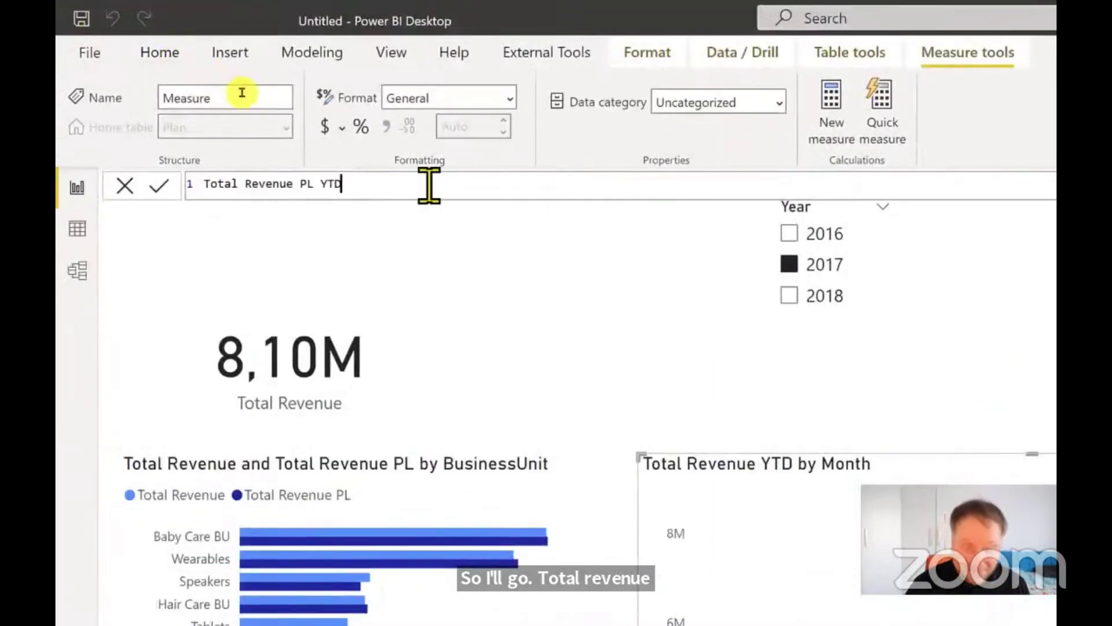
pyautogui.write(' =')
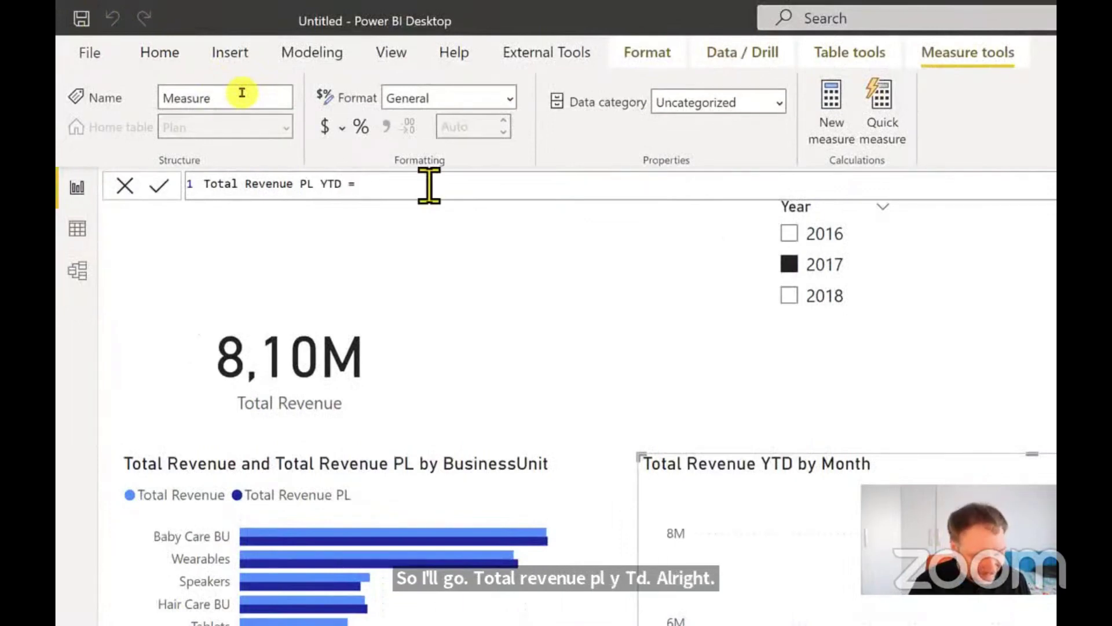
pyautogui.write(' Calc')
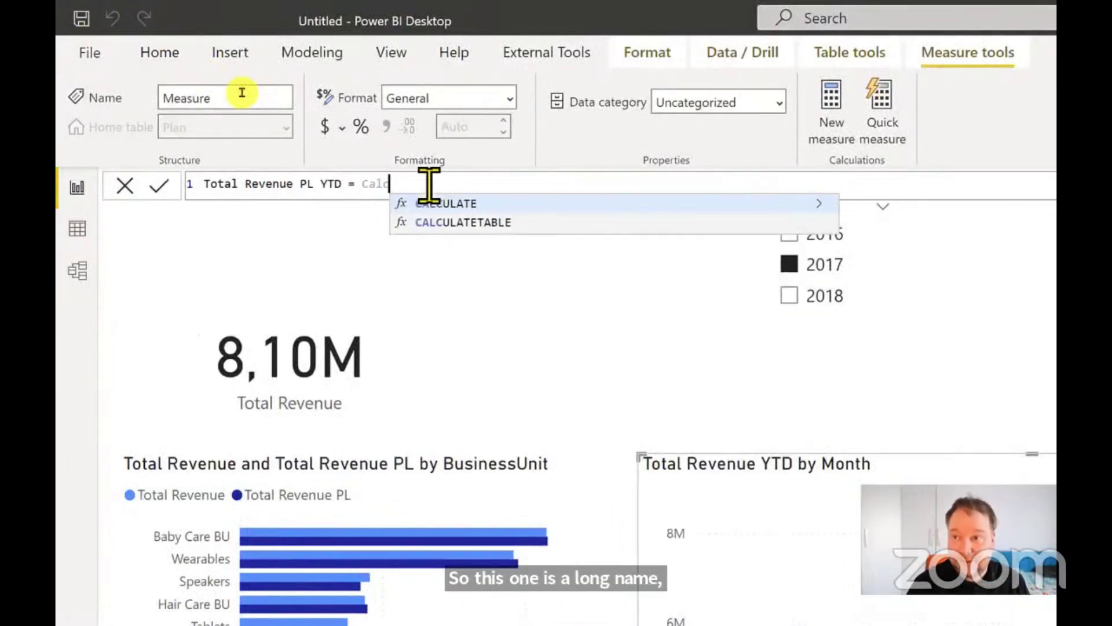
pyautogui.press('Tab')
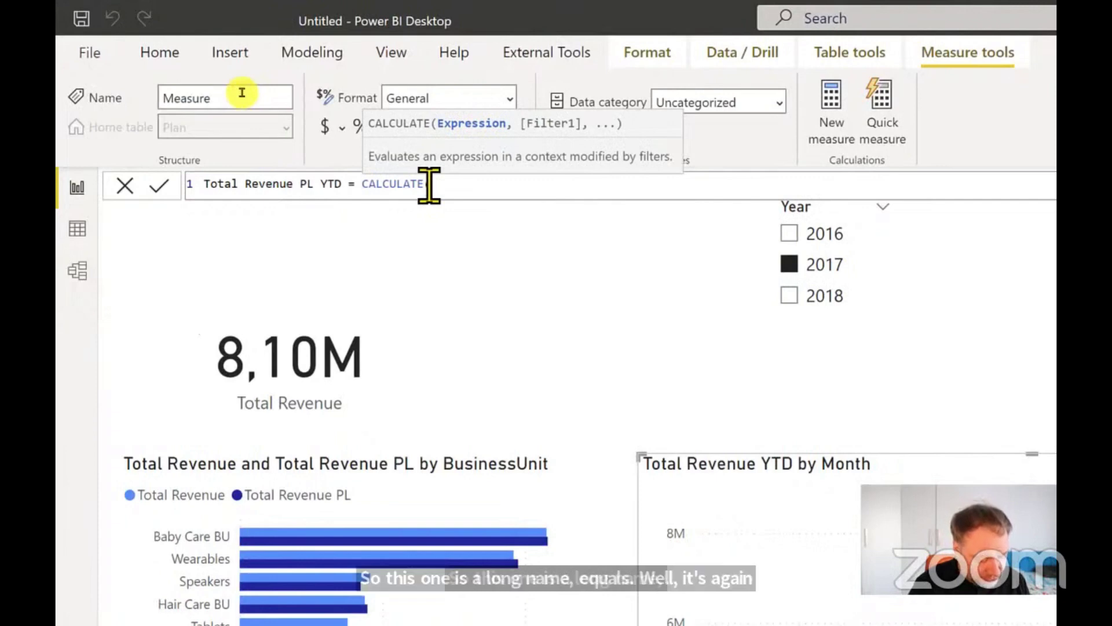
pyautogui.write('rev')
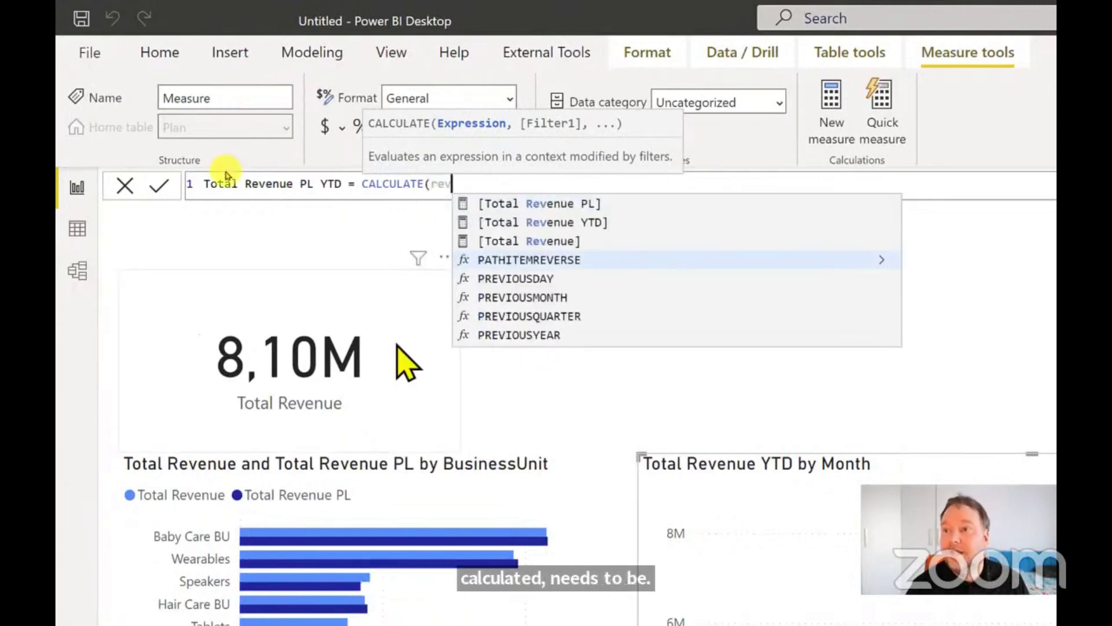
pyautogui.press('Up')
pyautogui.press('Up')
pyautogui.press('Up')
pyautogui.press('Tab')
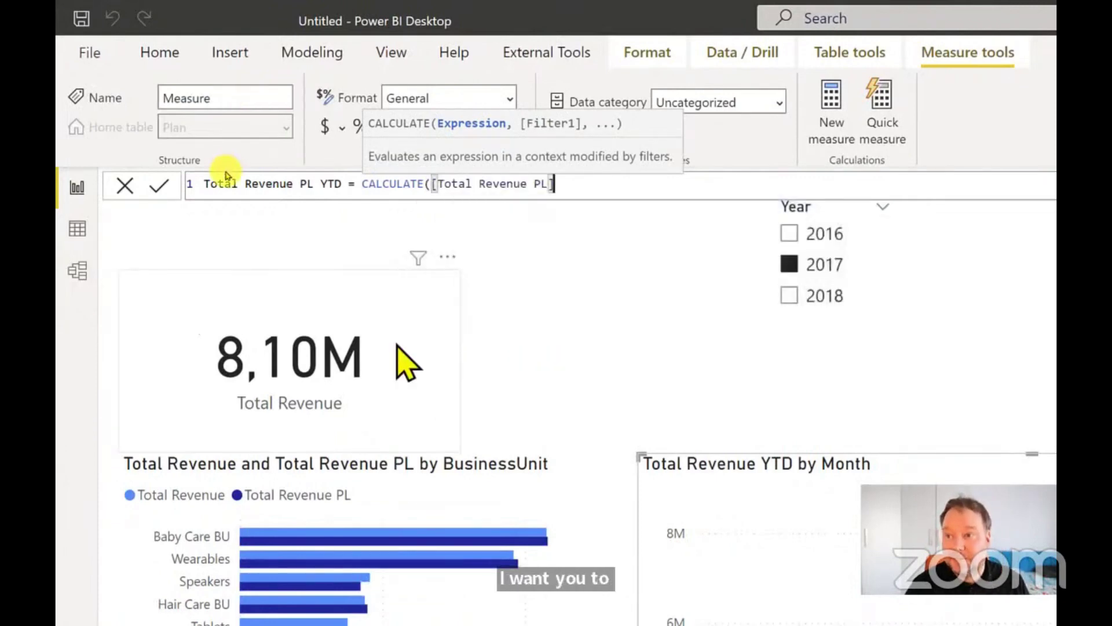
# - Complete the Total Revenue PL YTD formula with the filter DATESYTD('Calendar'[Date]) and commit the measure
pyautogui.write(',dates')
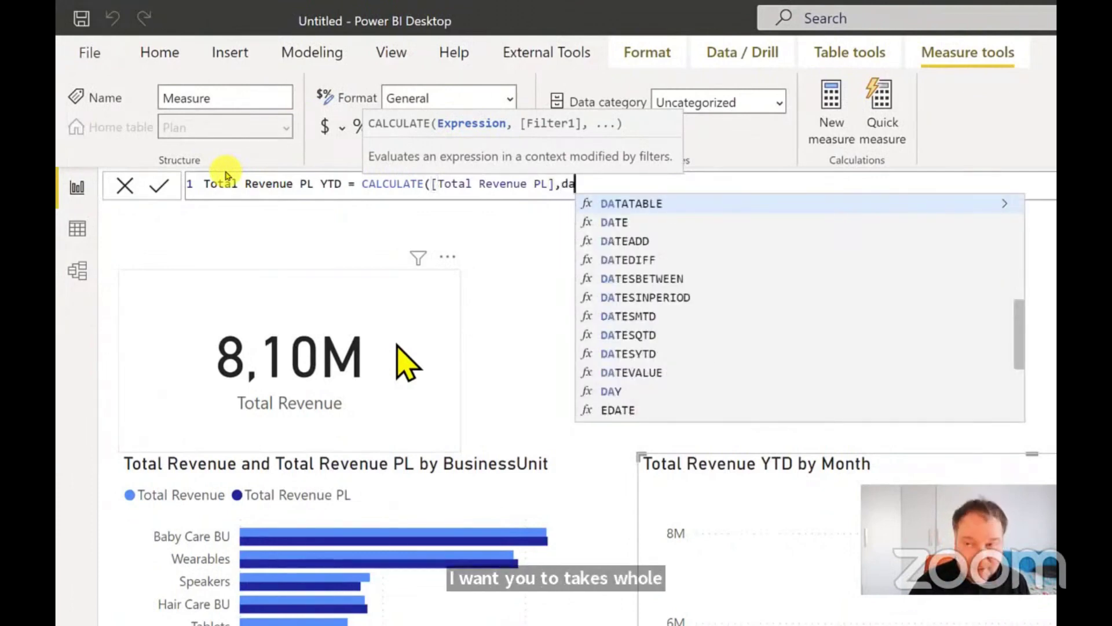
pyautogui.press('Down')
pyautogui.press('Down')
pyautogui.press('Down')
pyautogui.press('Down')
pyautogui.press('Tab')
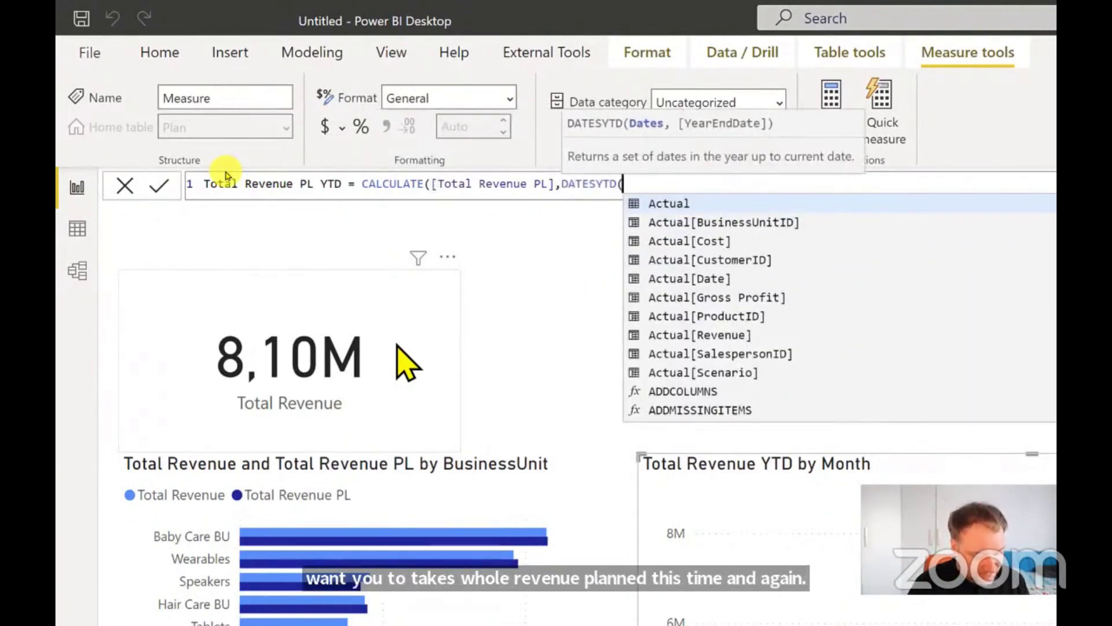
pyautogui.write('date')
pyautogui.press('Up')
pyautogui.press('Up')
pyautogui.press('Tab')
pyautogui.write('))')
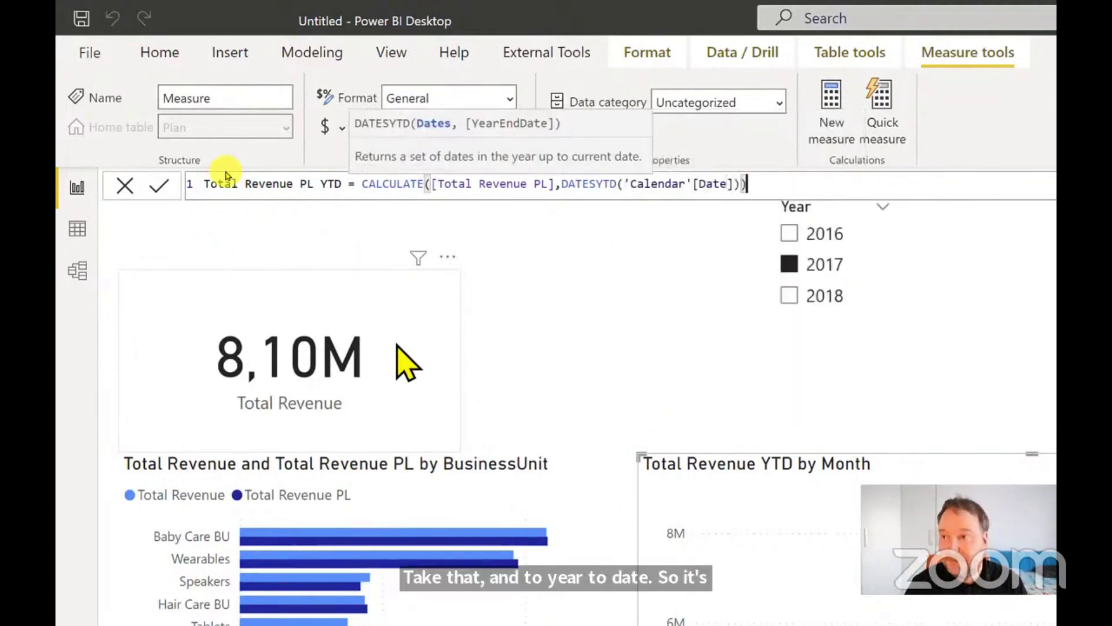
pyautogui.press('Return')
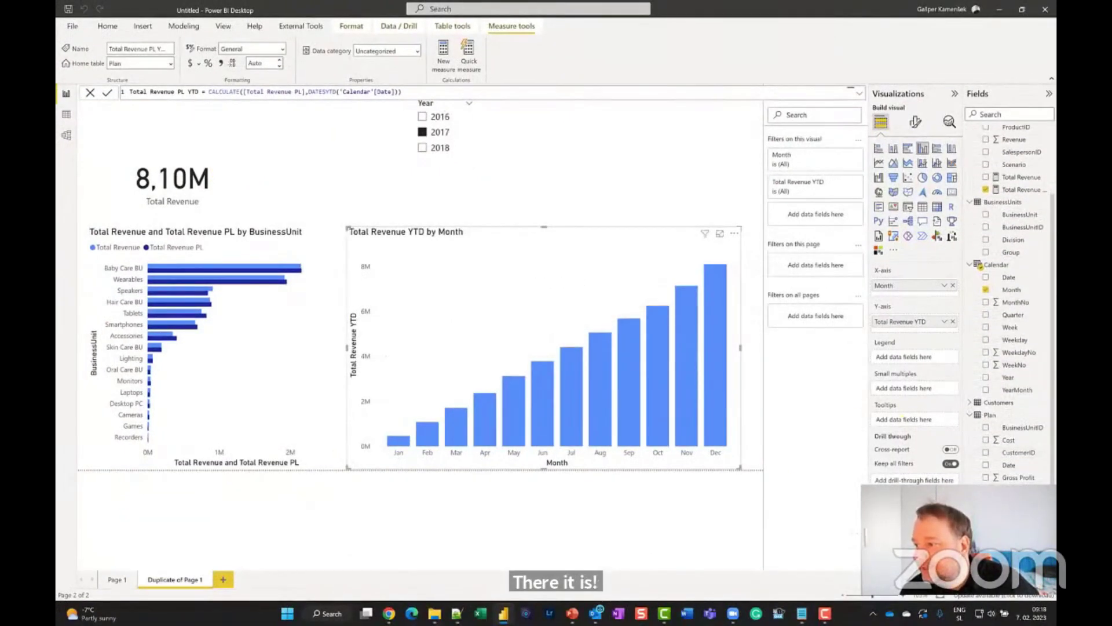
# - Add Total Revenue PL YTD to the monthly chart and compare years by filtering to 2018 and back to 2017
pyautogui.moveTo(1014, 504); pyautogui.dragTo(579, 359)
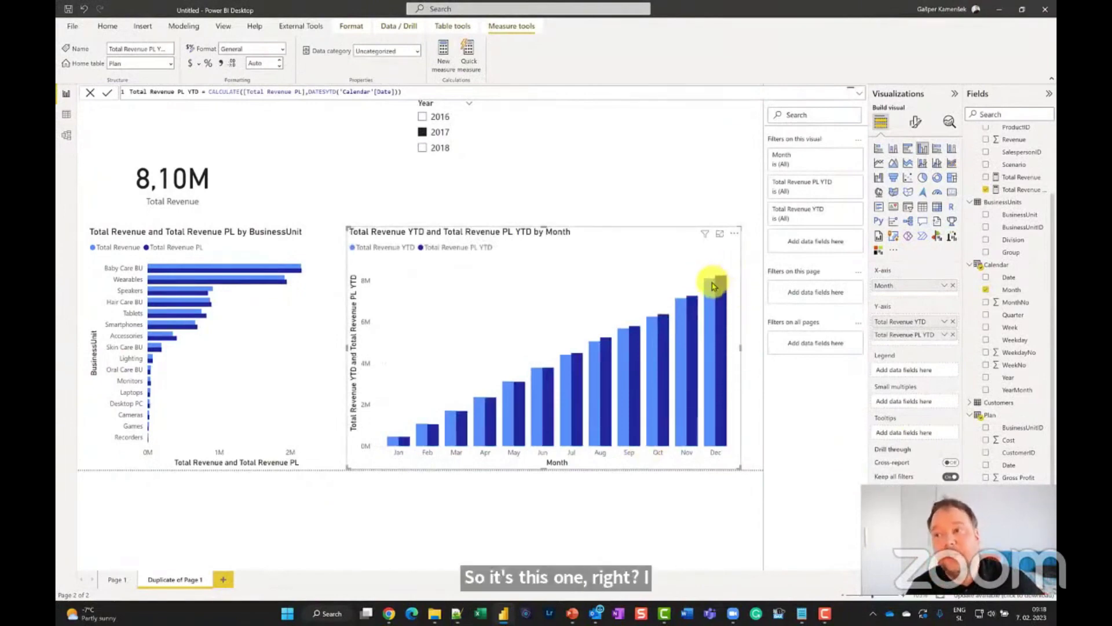
pyautogui.click(442, 148)
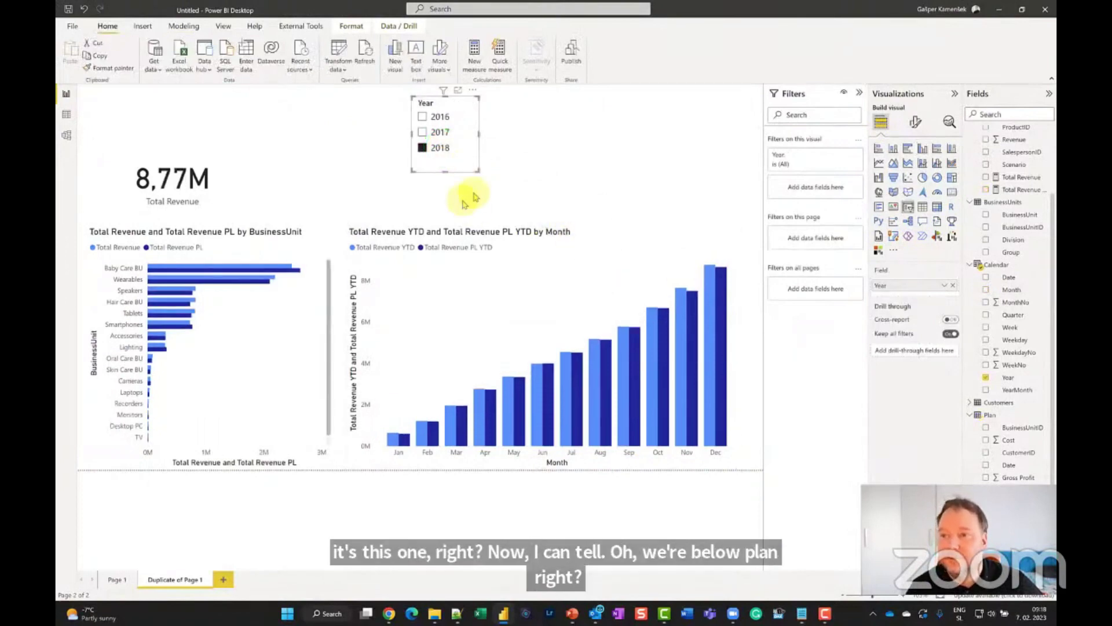
pyautogui.click(442, 133)
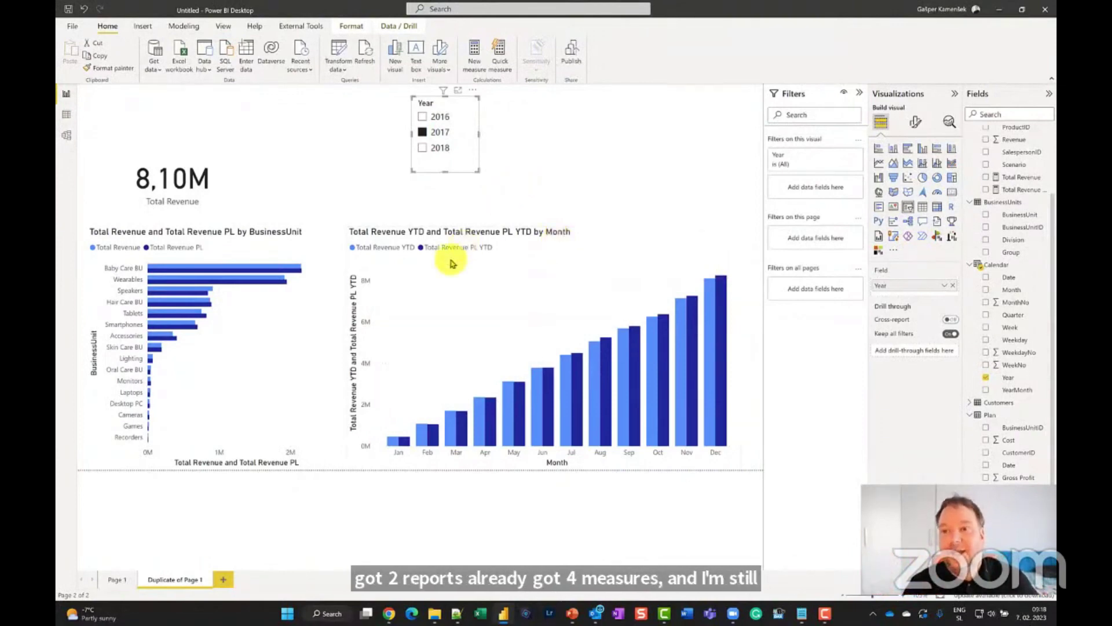
# - On Page 1, start a measure named Total Revenue PY in the Actual table, with CALCULATE applied to [Total Revenue]
pyautogui.click(116, 581)
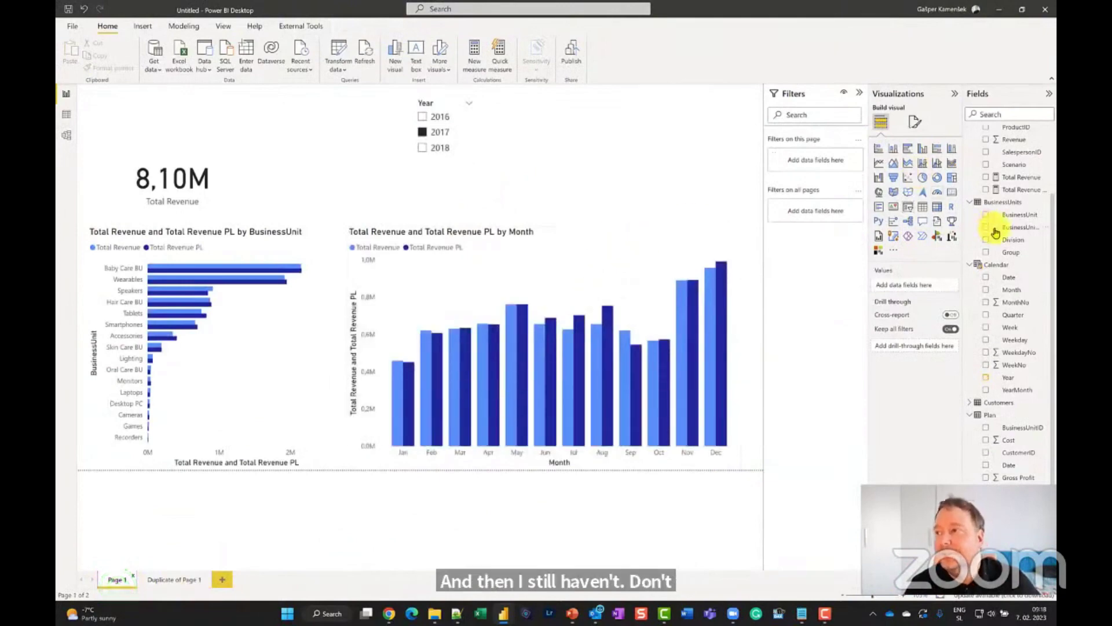
pyautogui.scroll(3, 993, 224)
pyautogui.click(1014, 132)
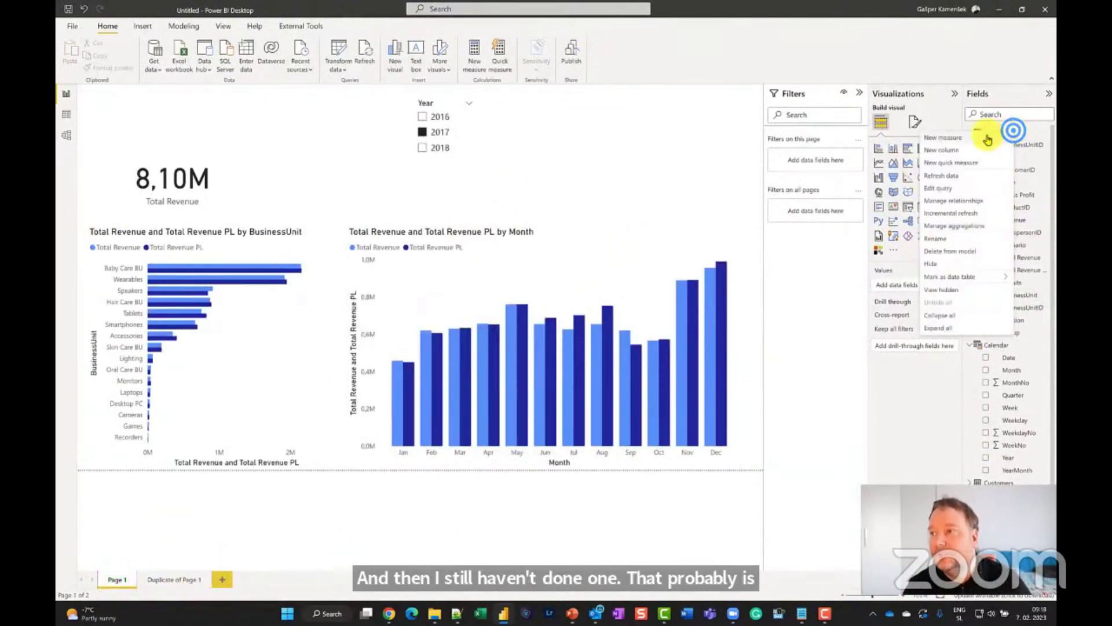
pyautogui.press('Escape')
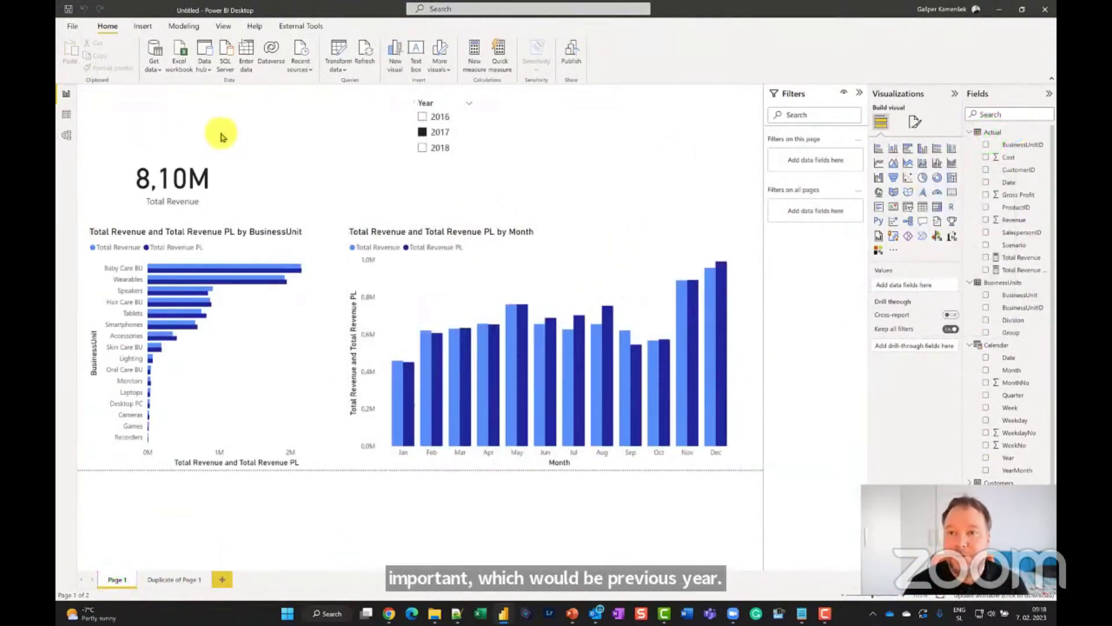
pyautogui.doubleClick(154, 92)
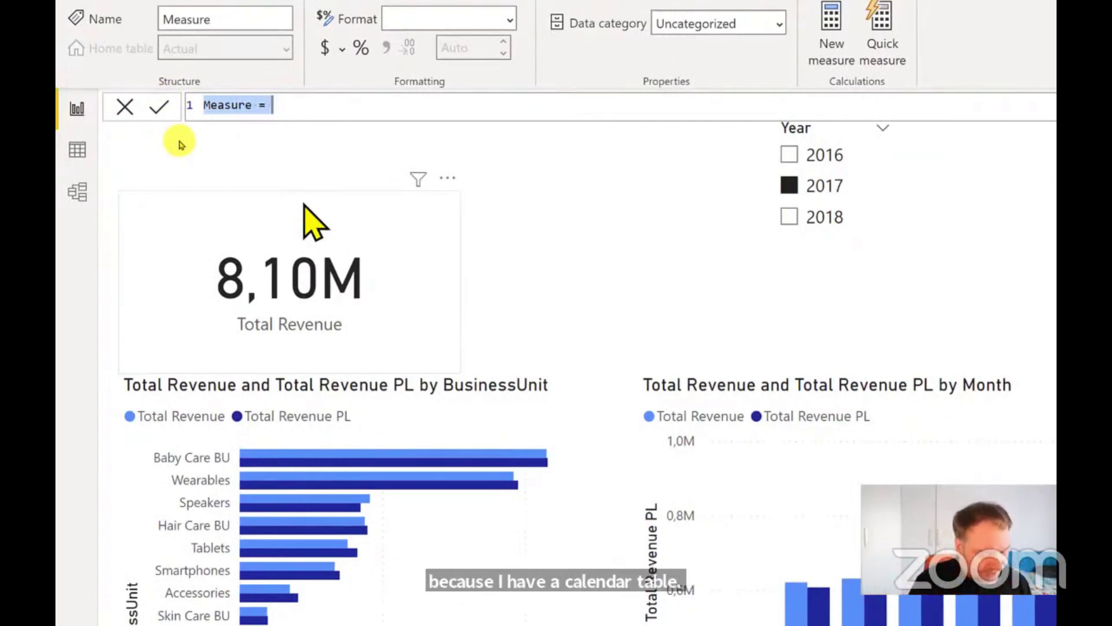
pyautogui.write('Total Re')
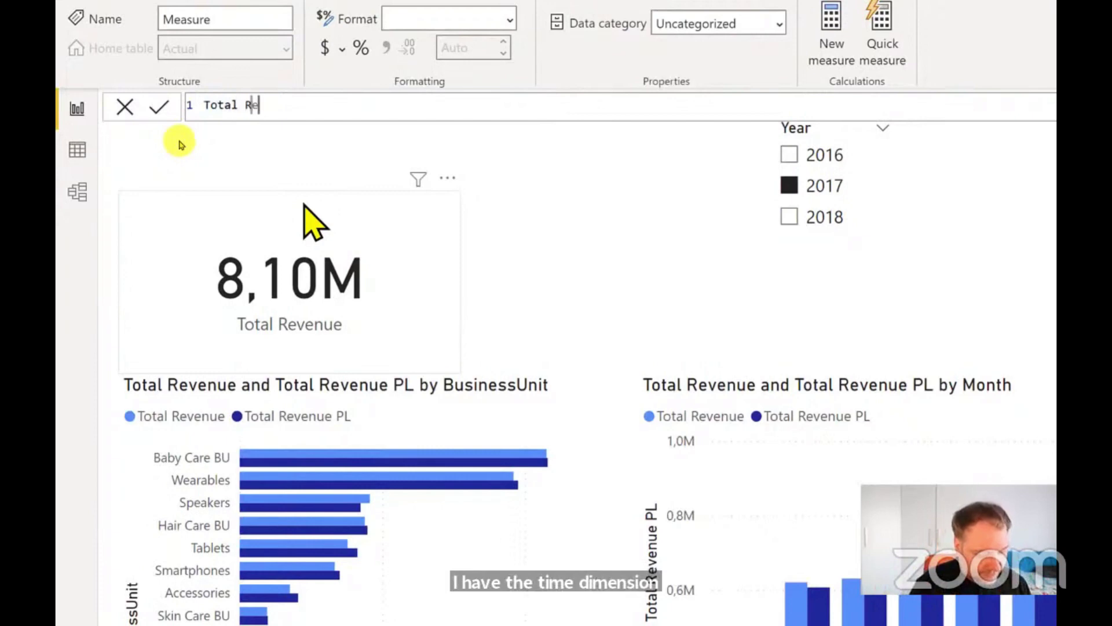
pyautogui.write('venue PY')
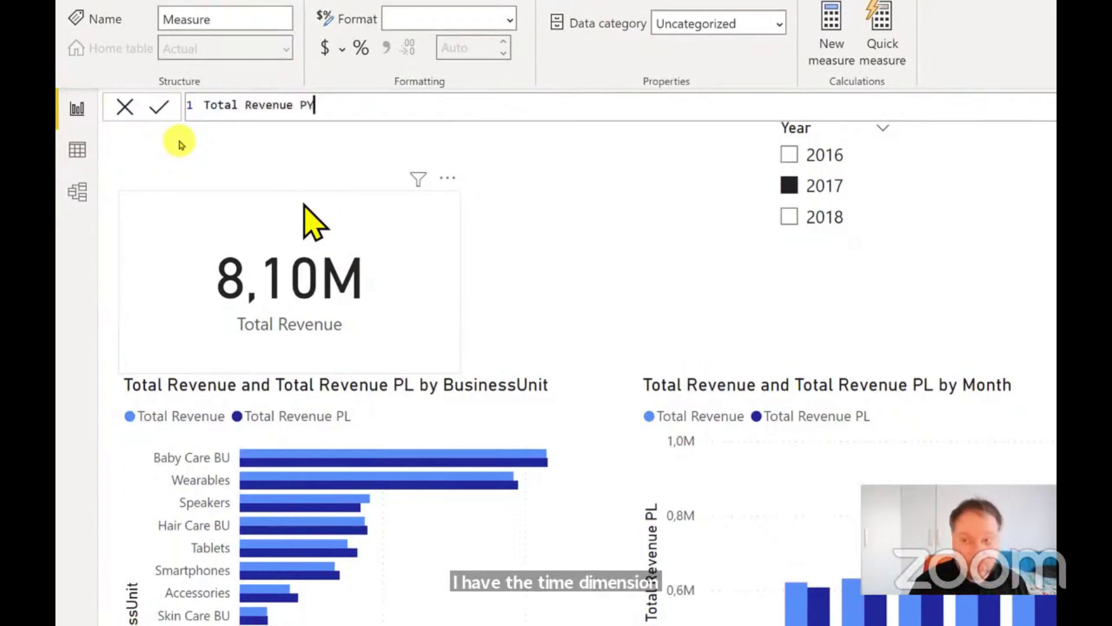
pyautogui.write(' =')
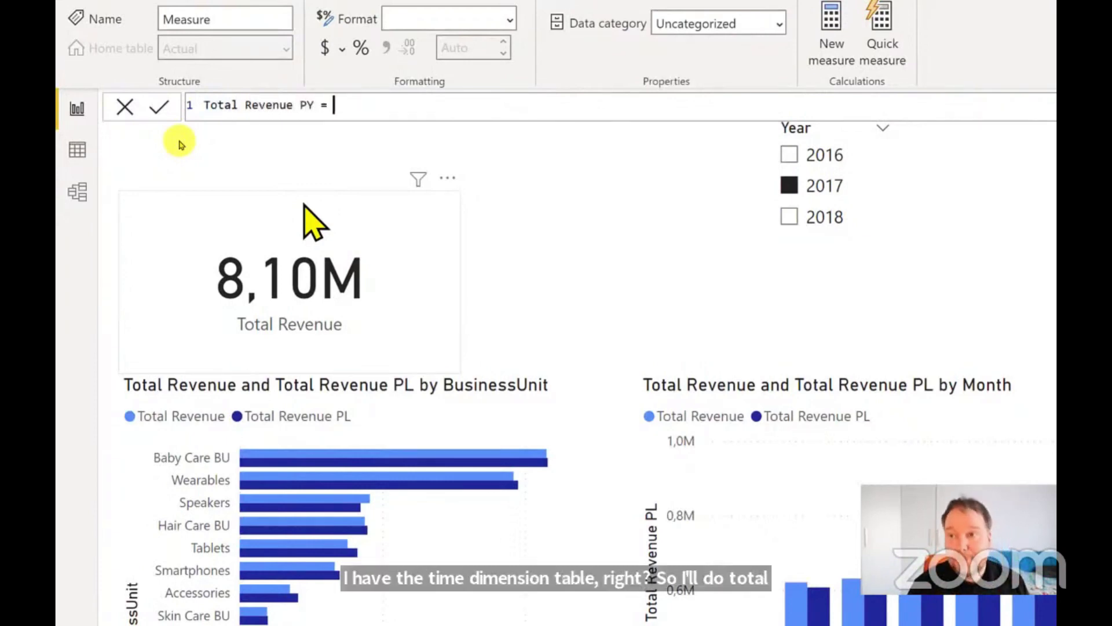
pyautogui.write('CALCULATE(')
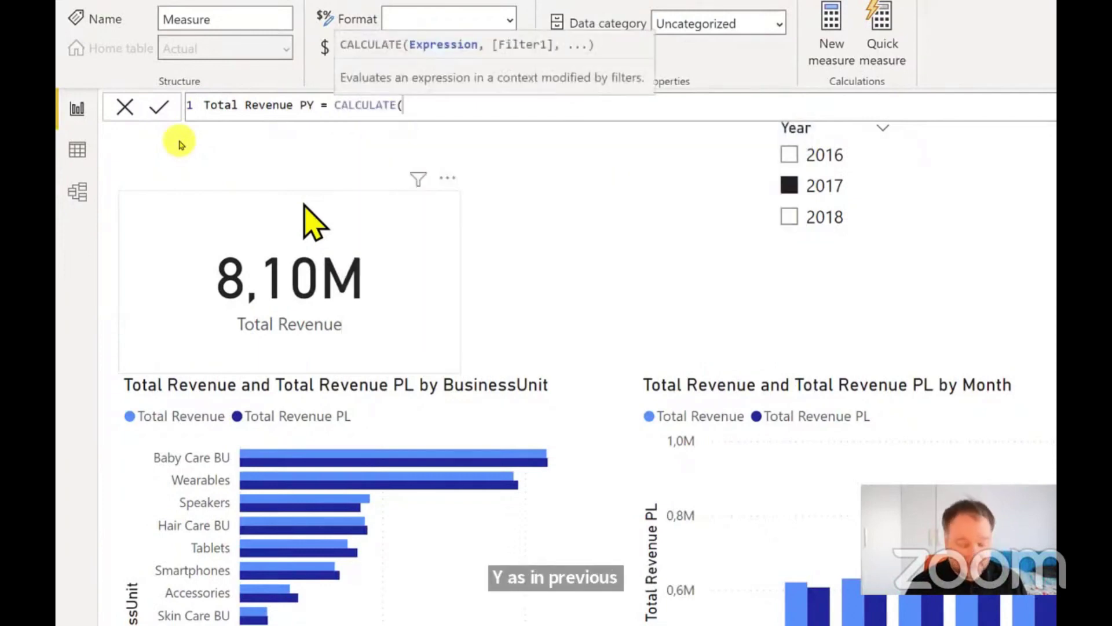
pyautogui.write('total')
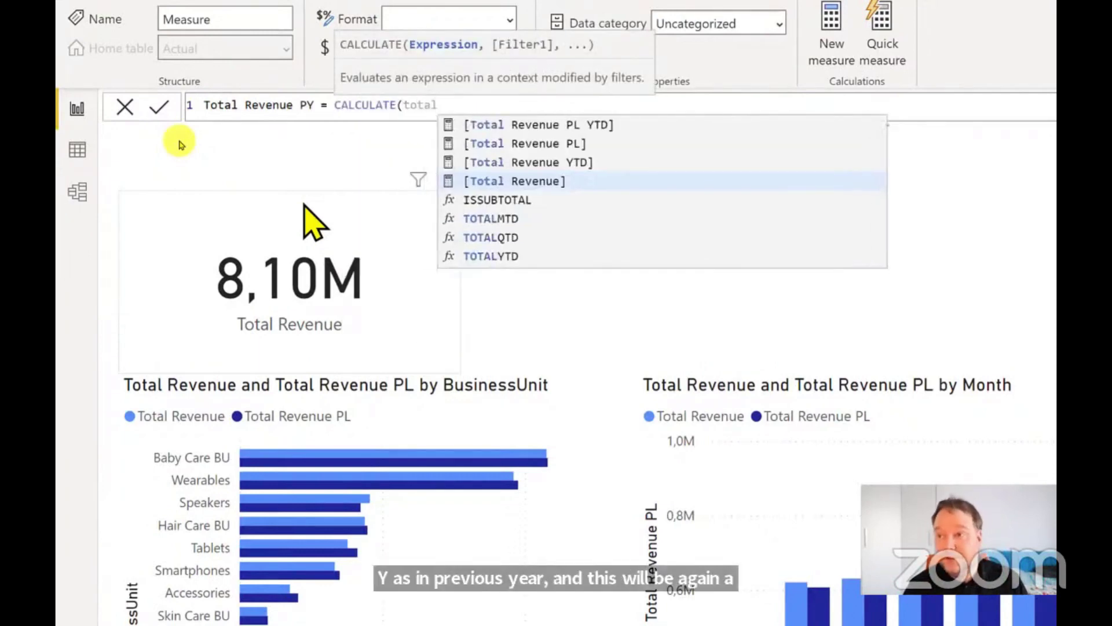
pyautogui.press('Tab')
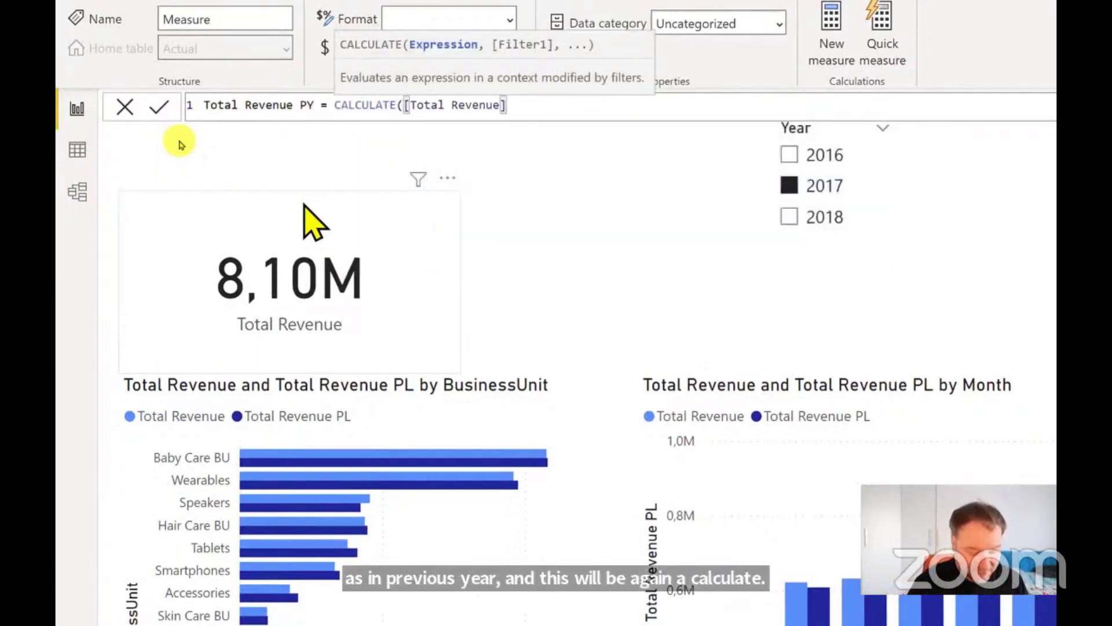
# - Complete the Total Revenue PY formula with the filter DATEADD('Calendar'[Date],-1,YEAR) and commit the measure
pyautogui.write(',datea')
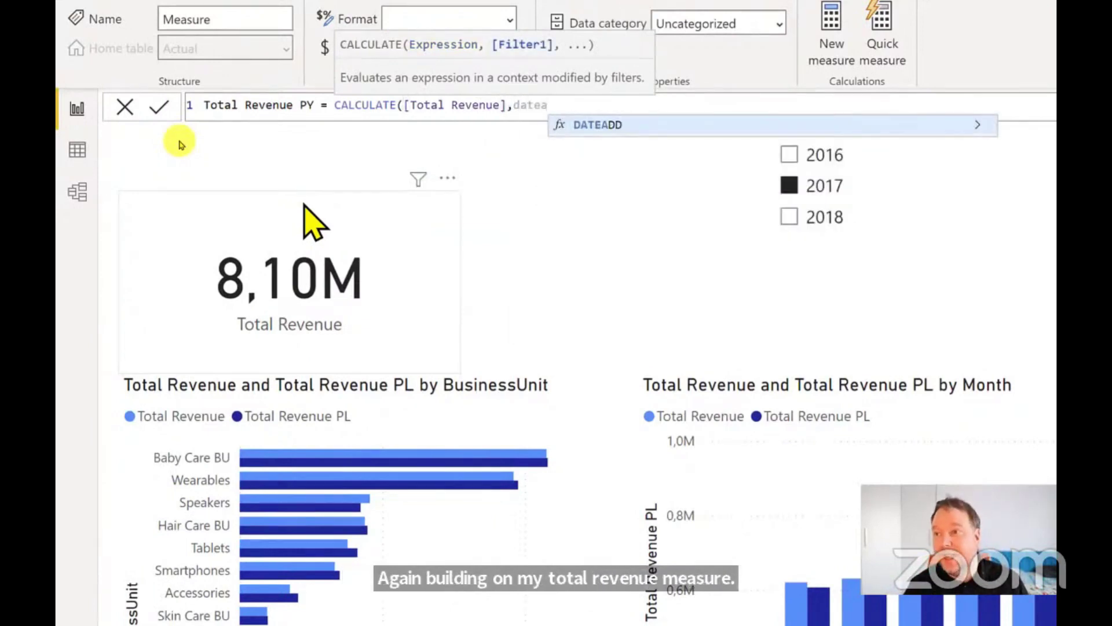
pyautogui.press('Tab')
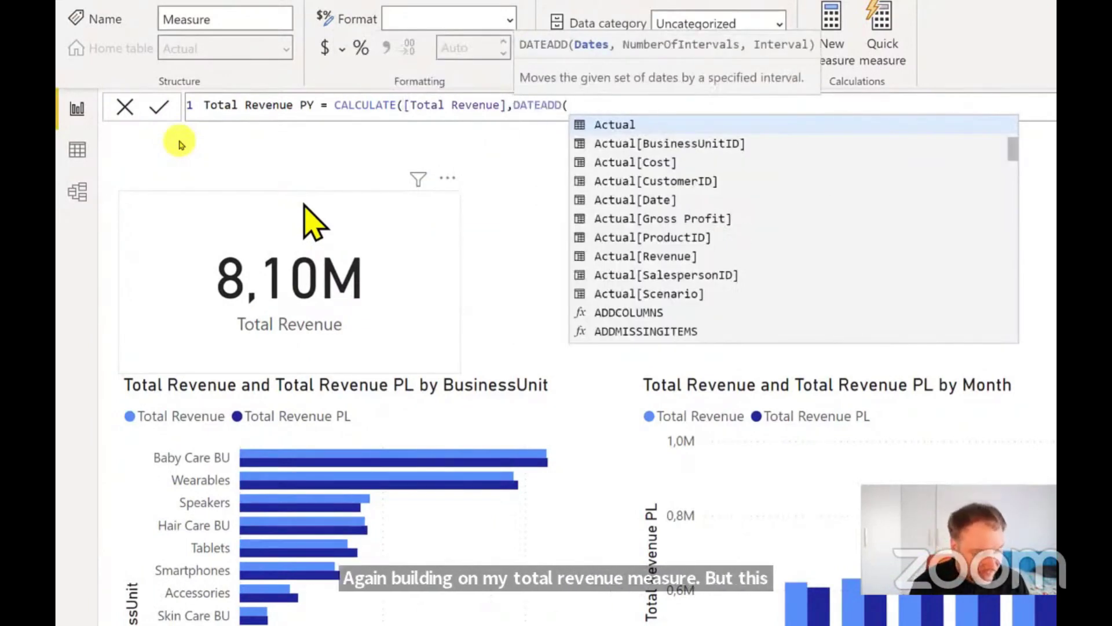
pyautogui.write('date')
pyautogui.press('Up')
pyautogui.press('Up')
pyautogui.press('Tab')
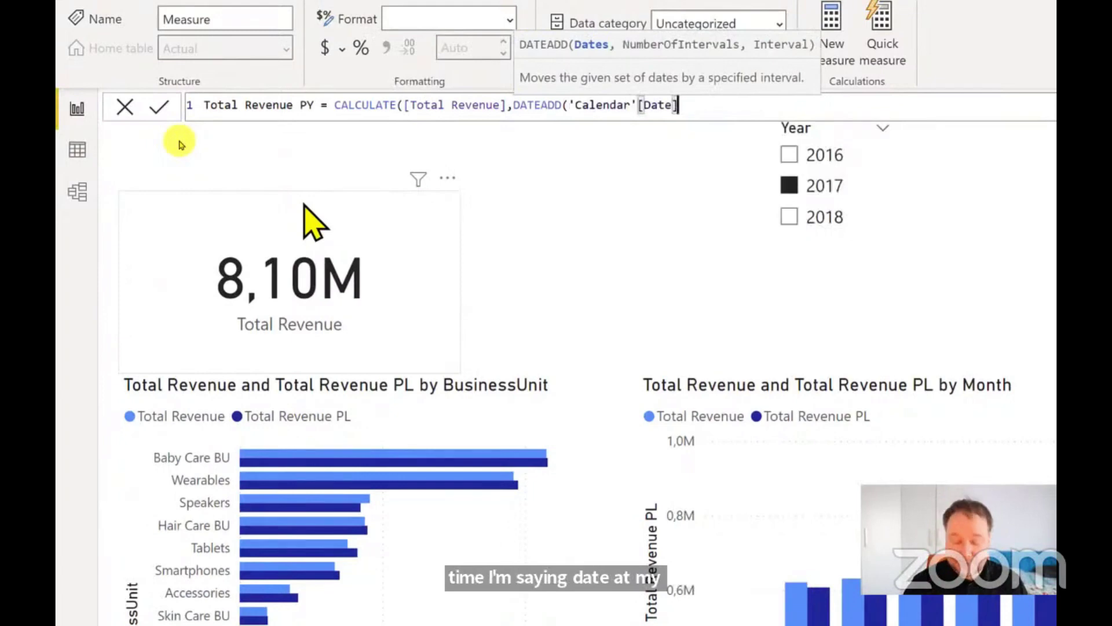
pyautogui.write(',-1,YEAR')
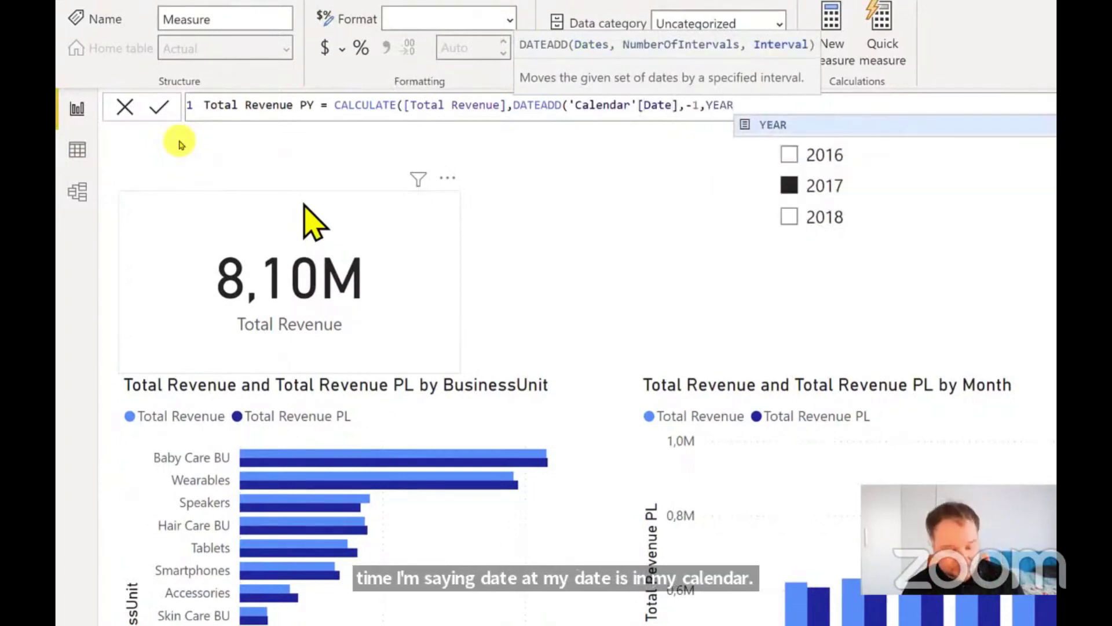
pyautogui.write('))')
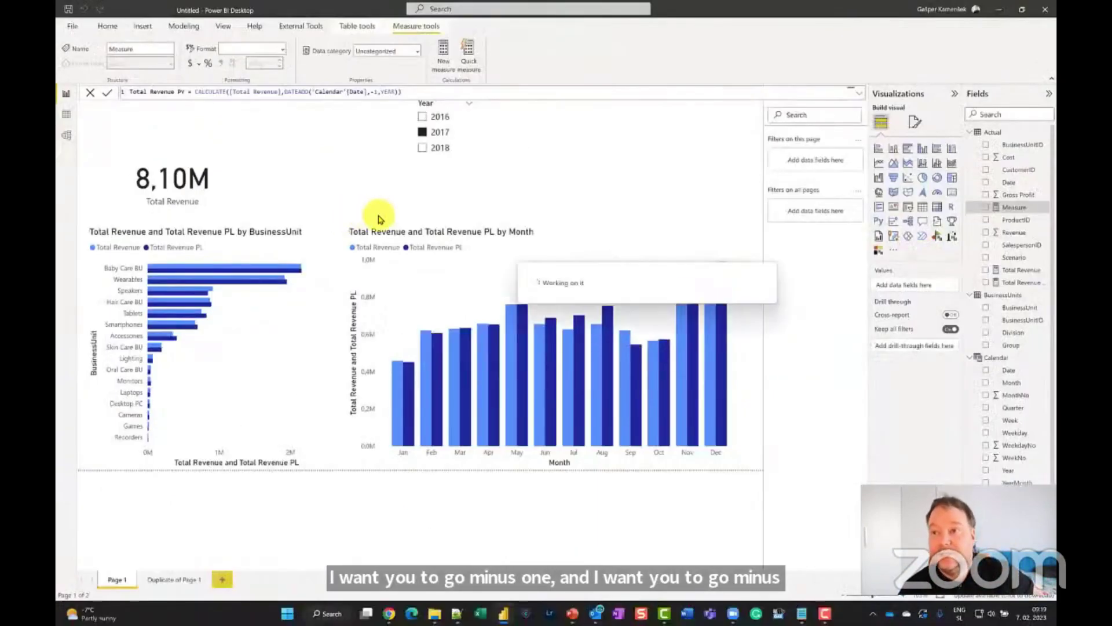
pyautogui.press('Return')
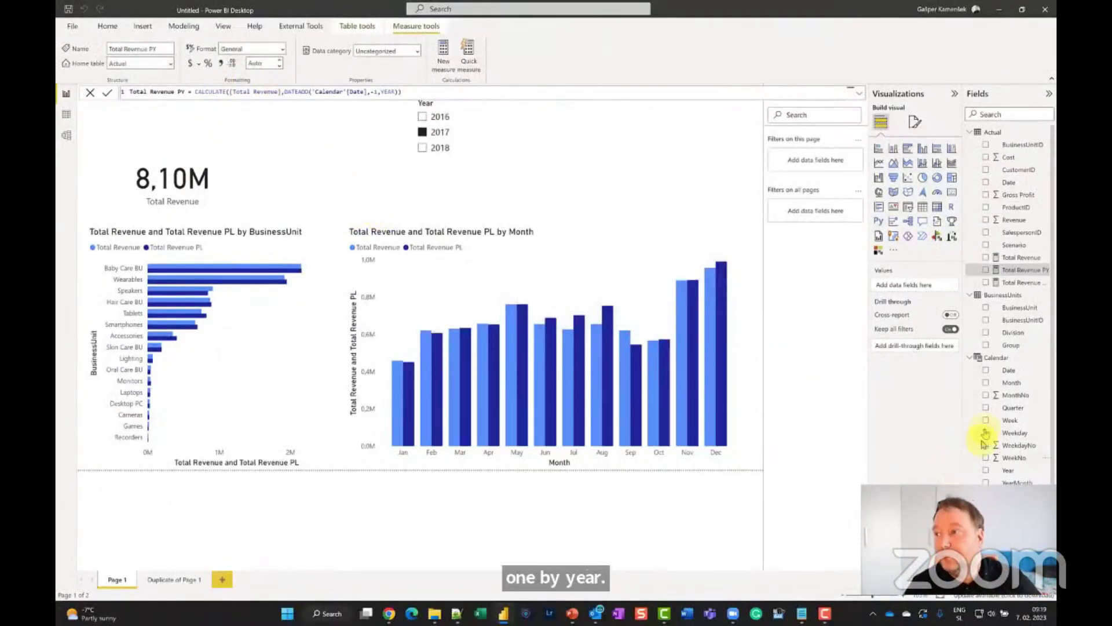
# - Add the Total Revenue PY measure to the monthly column chart and the business unit bar chart on Page 1
pyautogui.click(587, 229)
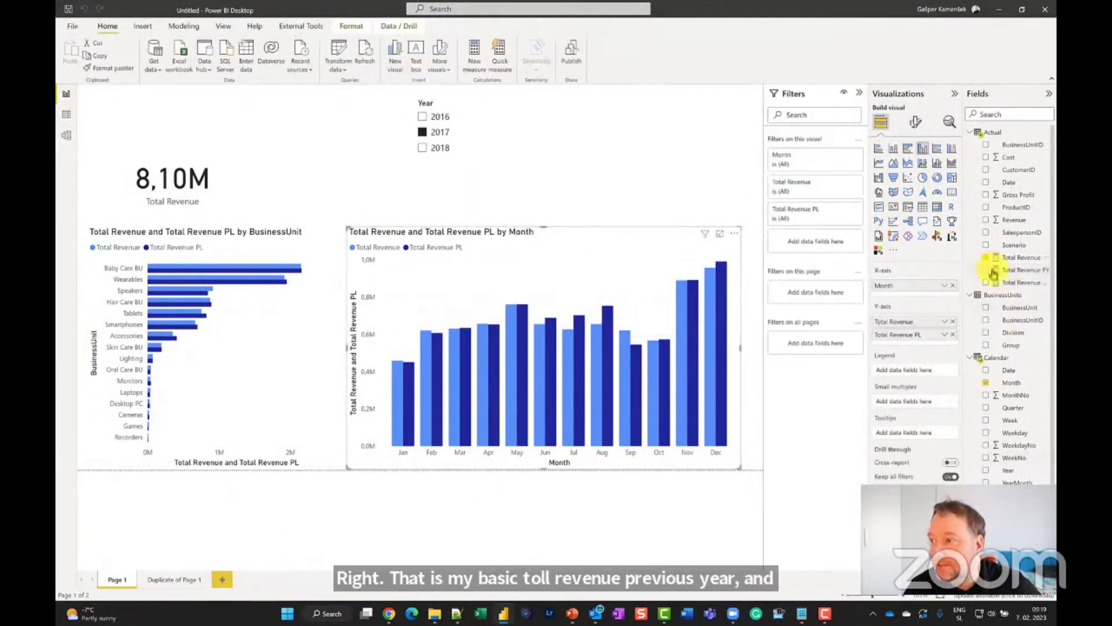
pyautogui.moveTo(962, 242); pyautogui.dragTo(957, 253)
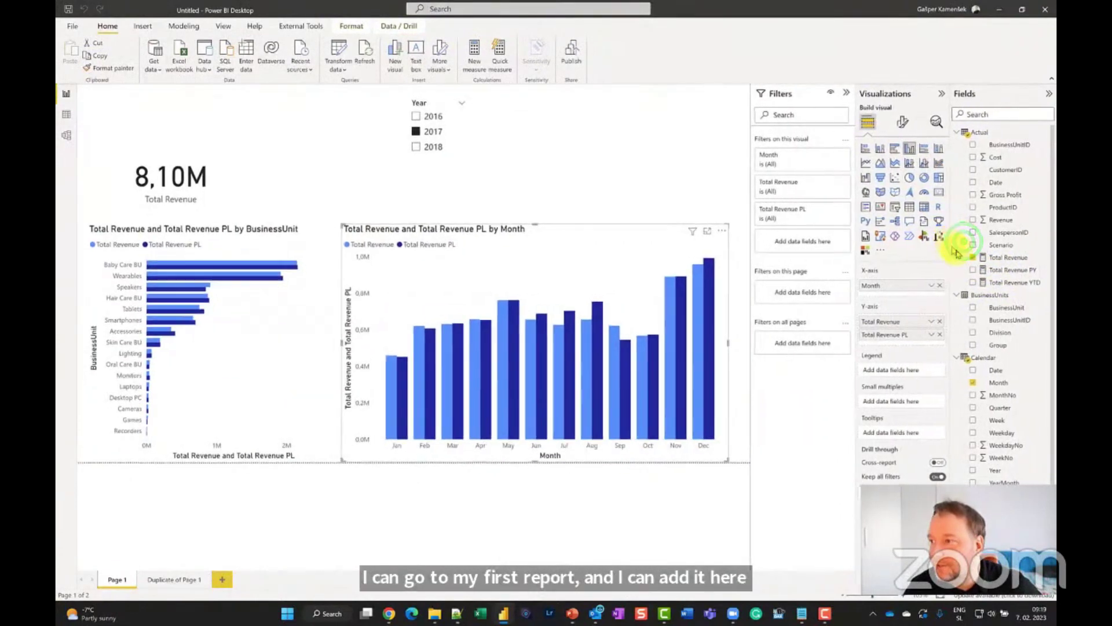
pyautogui.click(974, 269)
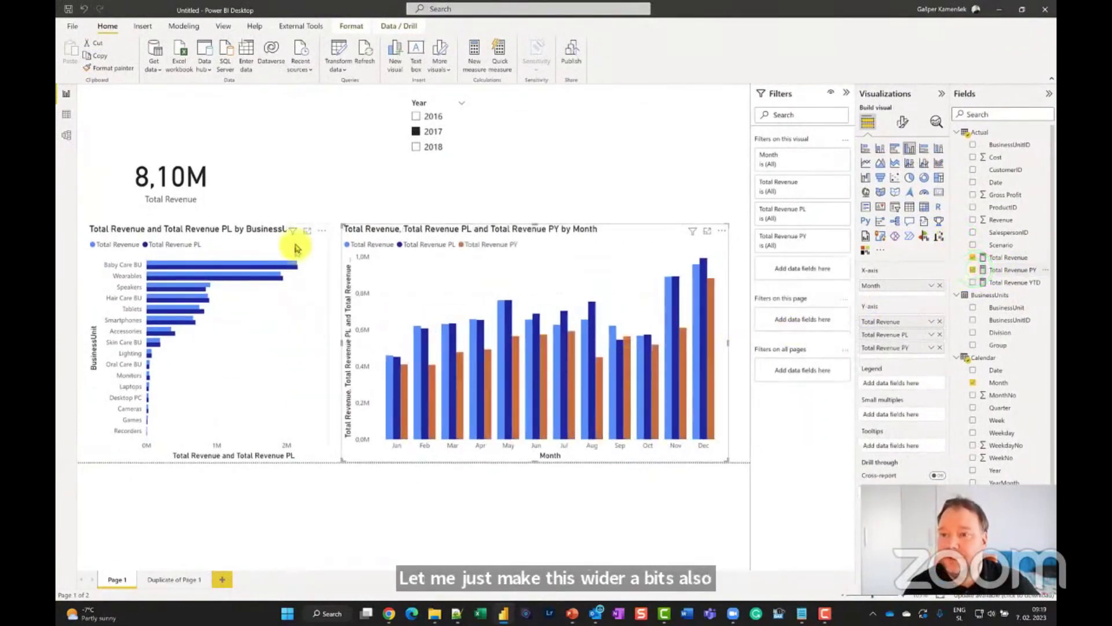
pyautogui.click(321, 244)
pyautogui.click(973, 271)
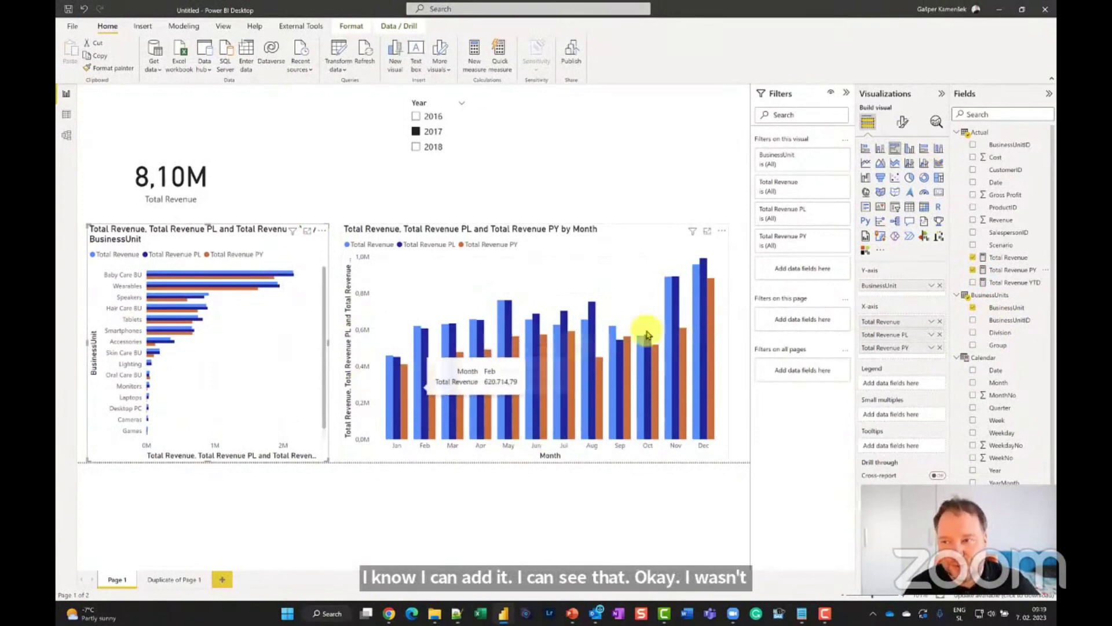
# - On the duplicated page, start a measure named Total Revenue YTD PY in the Actual table, with CALCULATE applied to [Total Revenue YTD]
pyautogui.click(168, 580)
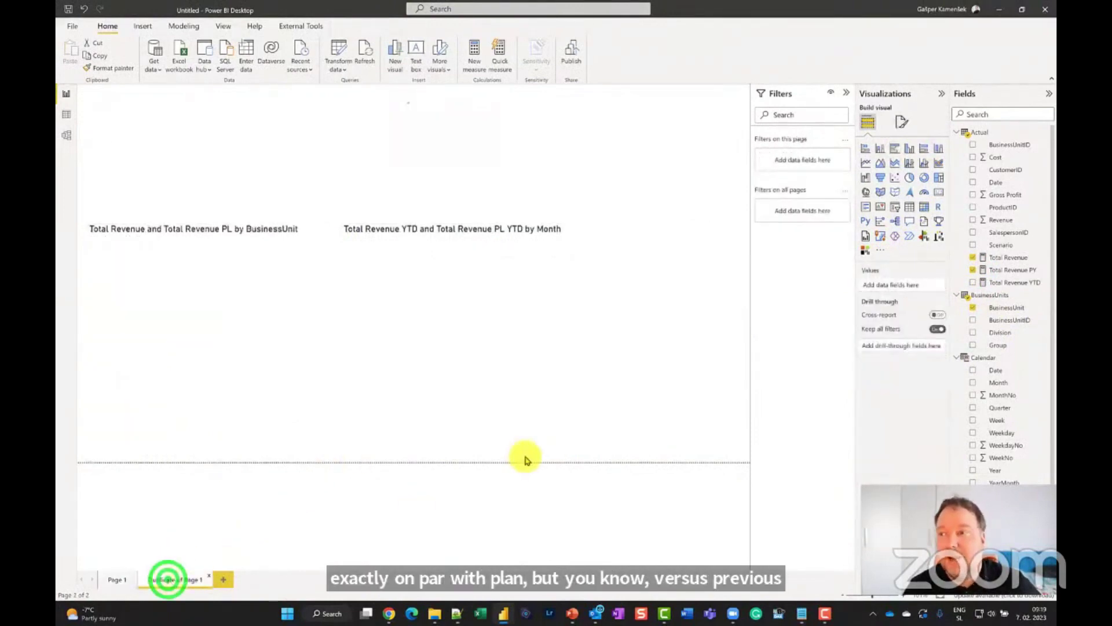
pyautogui.rightClick(996, 132)
pyautogui.click(953, 137)
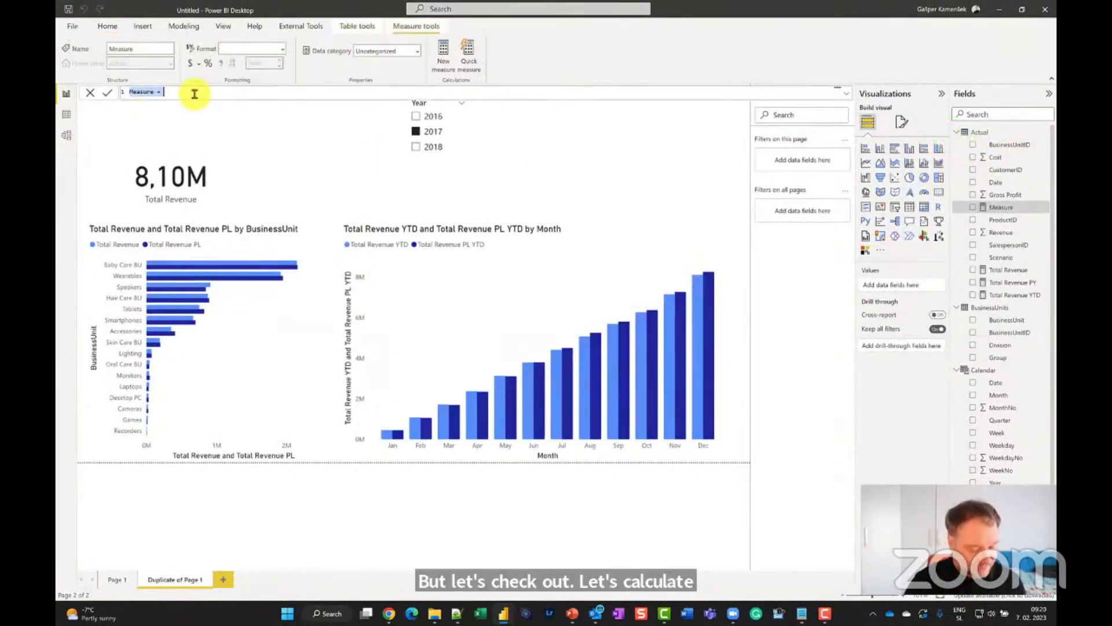
pyautogui.write('Total Revenue')
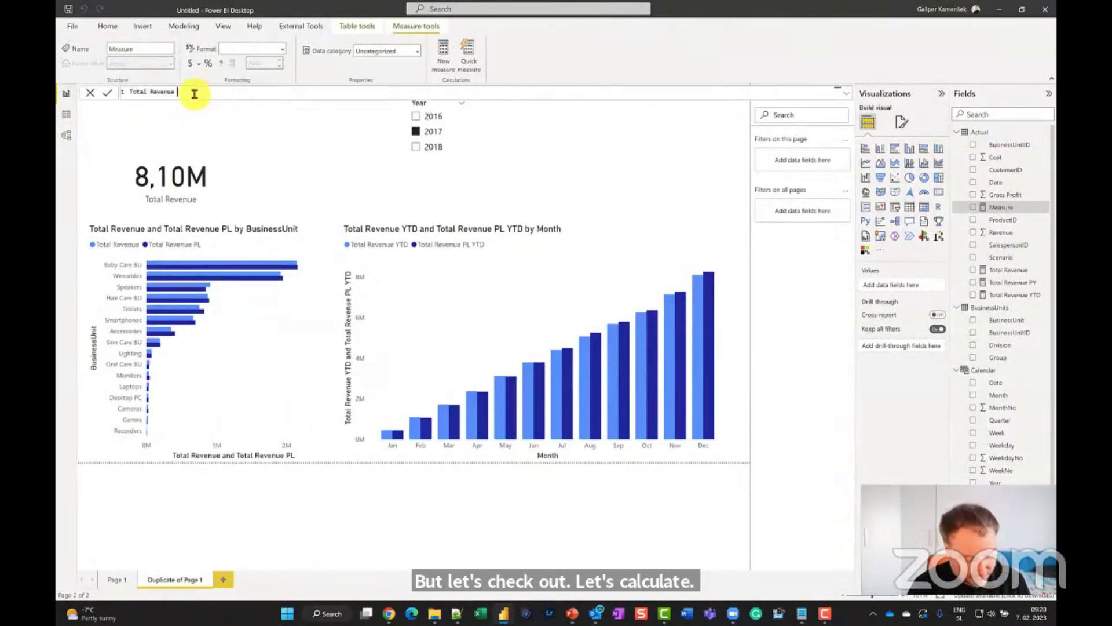
pyautogui.write(' YTD')
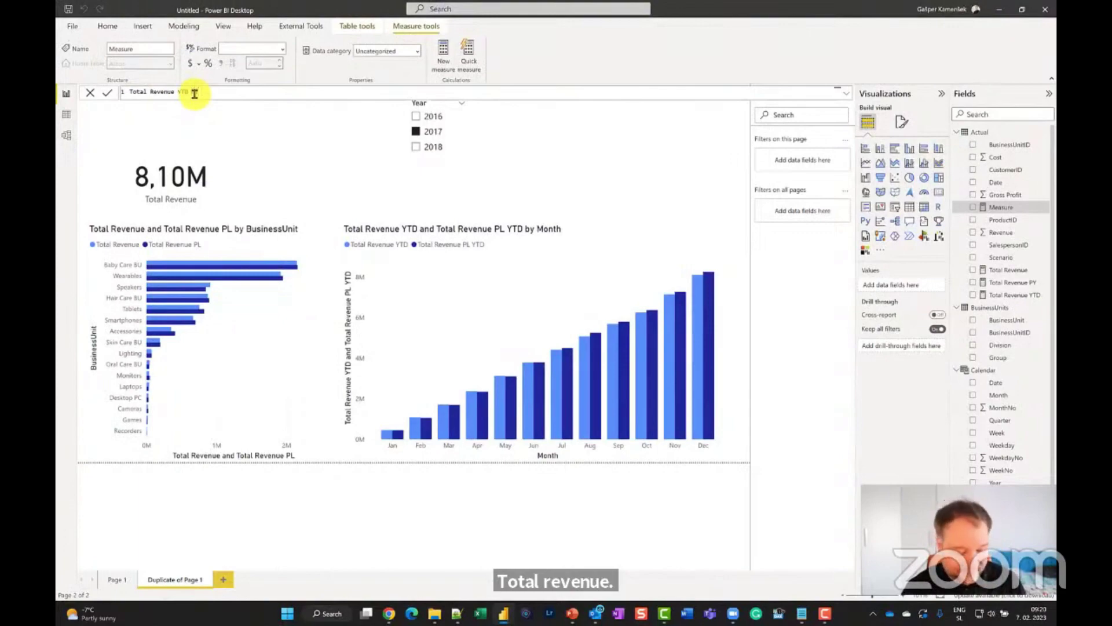
pyautogui.write(' PY ')
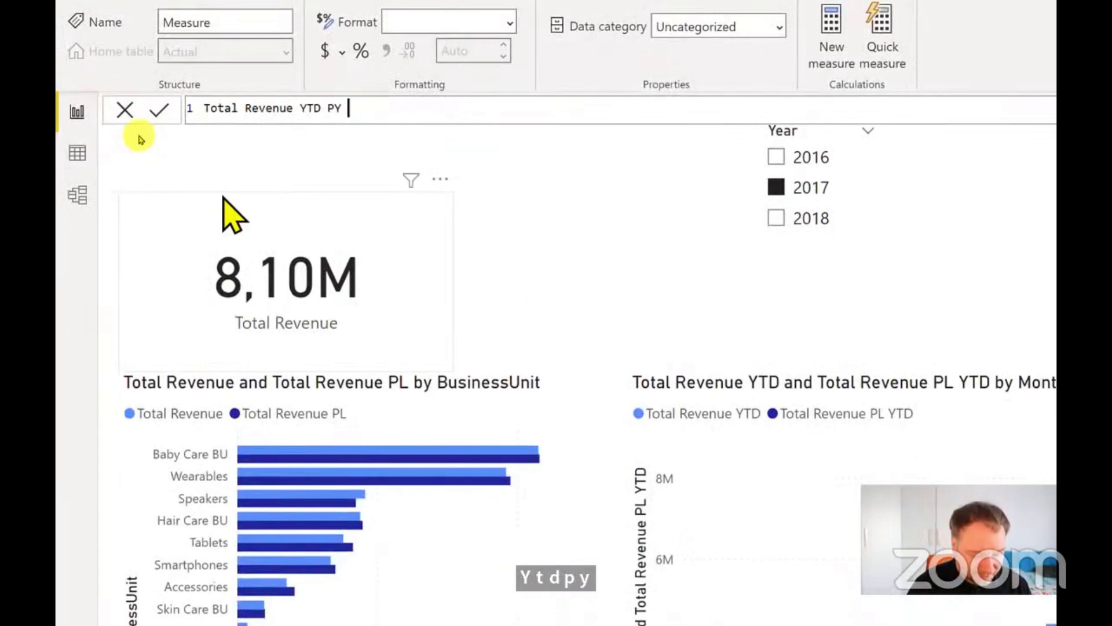
pyautogui.write('= CALCULATE(')
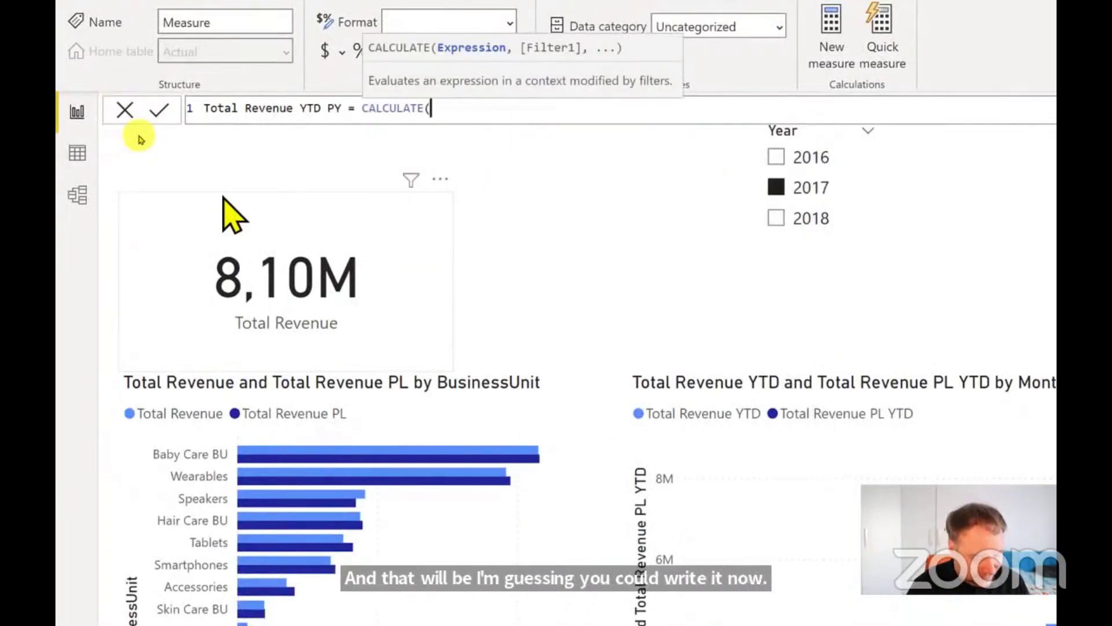
pyautogui.write('total')
pyautogui.press('Up')
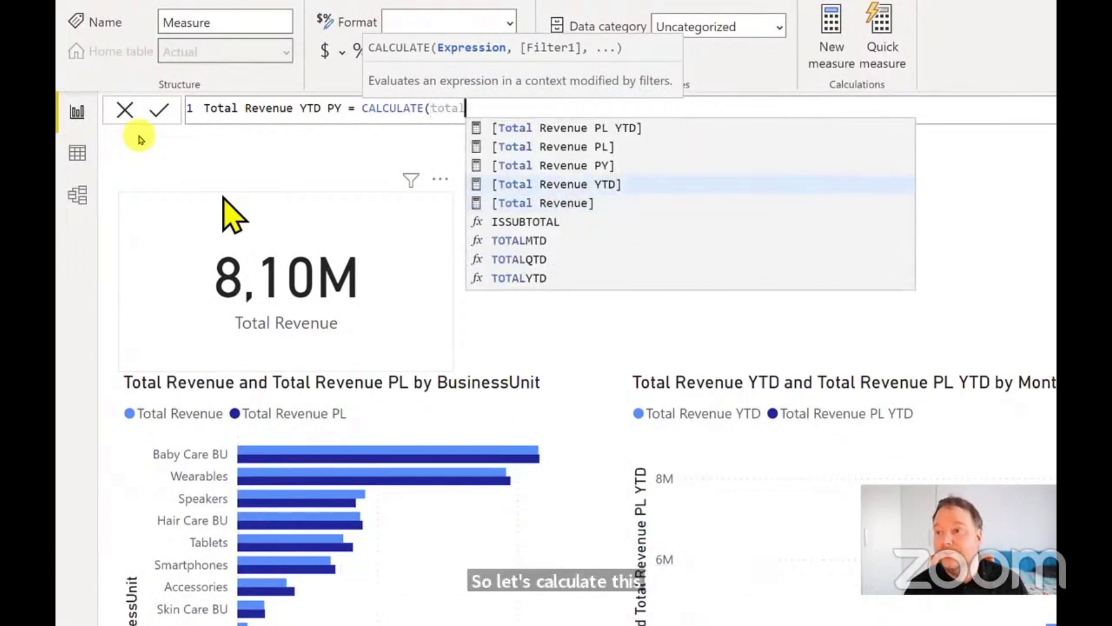
pyautogui.press('Tab')
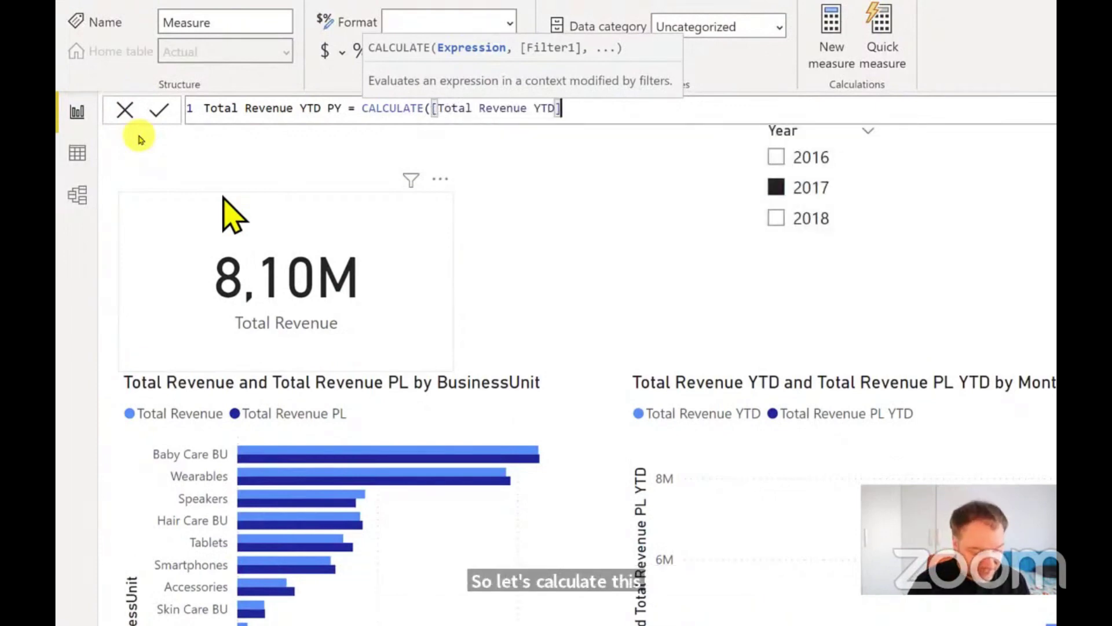
# - Complete the Total Revenue YTD PY formula with the filter DATEADD('Calendar'[Date],-1,YEAR) and commit the measure
pyautogui.write(',Datea')
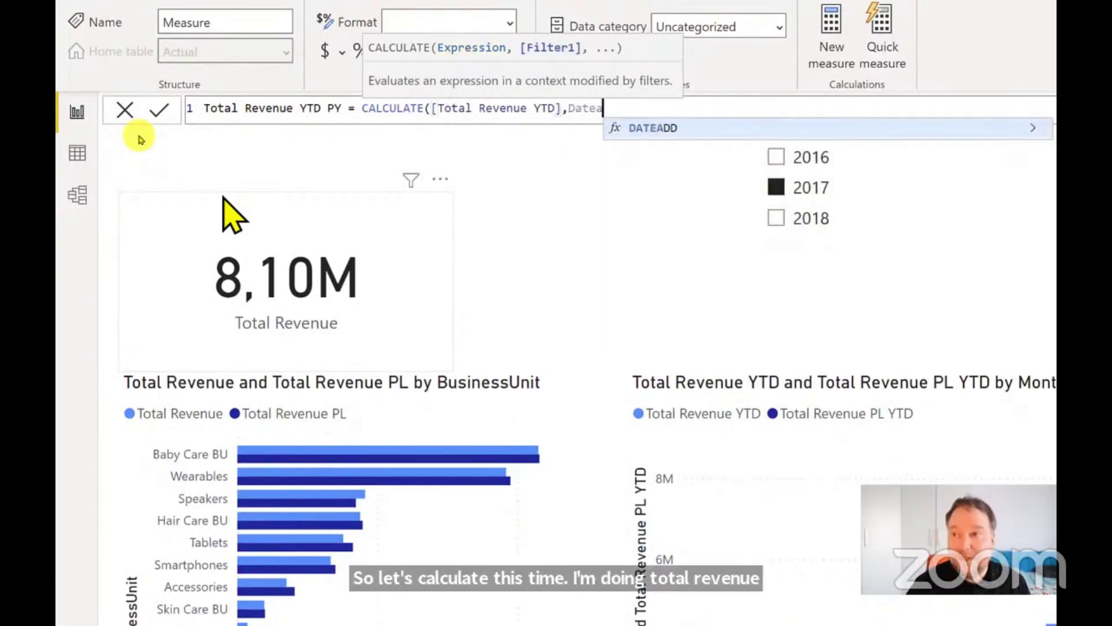
pyautogui.press('Tab')
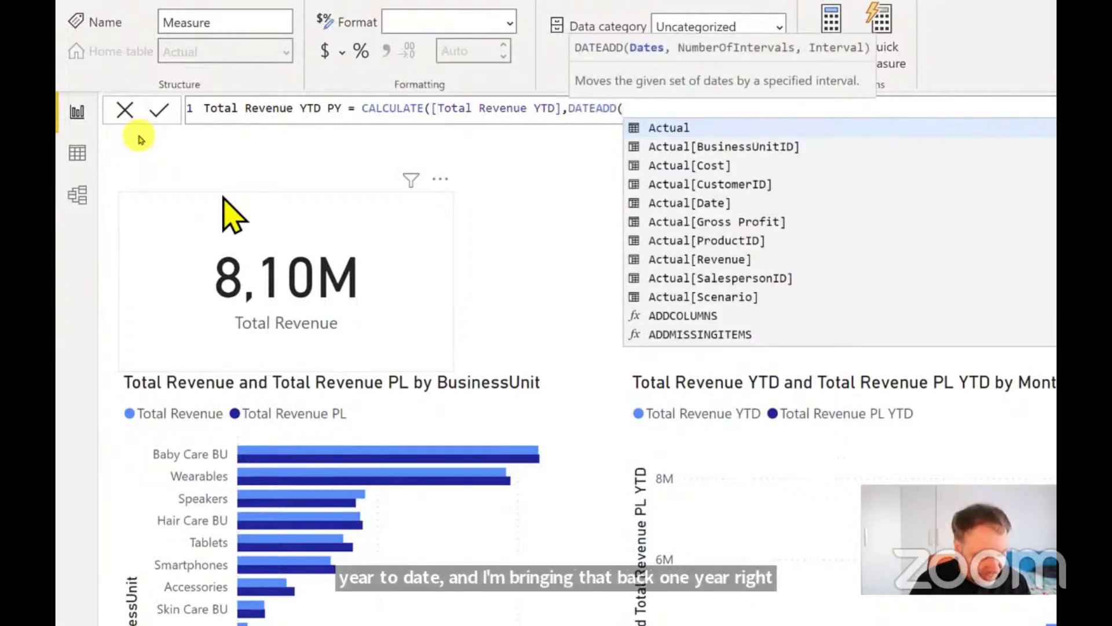
pyautogui.write('date')
pyautogui.press('Up')
pyautogui.press('Up')
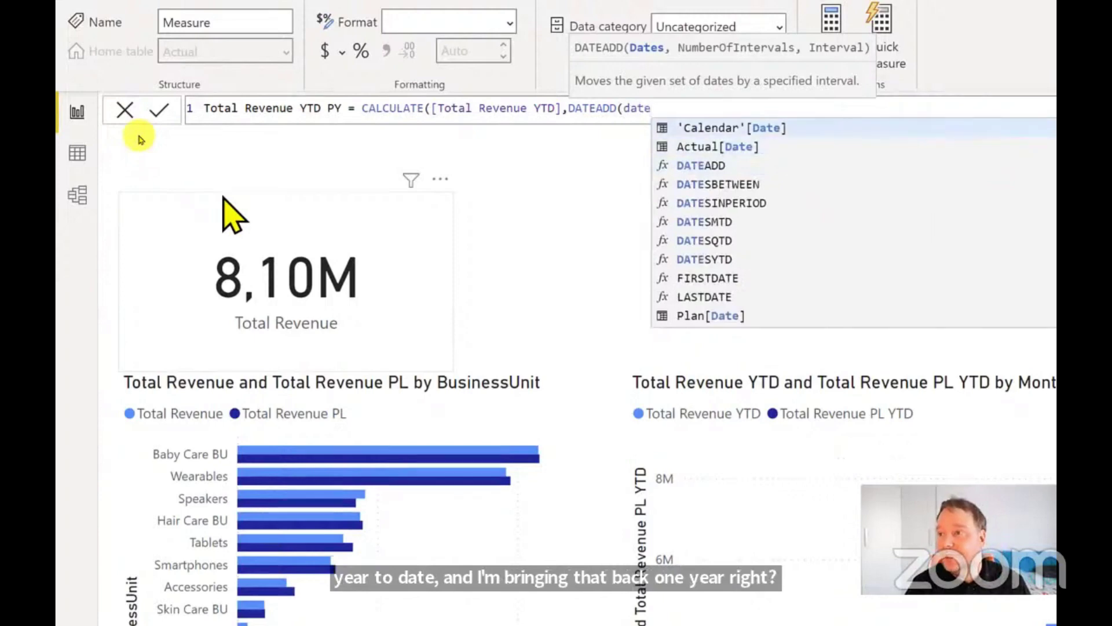
pyautogui.press('Tab')
pyautogui.write(',')
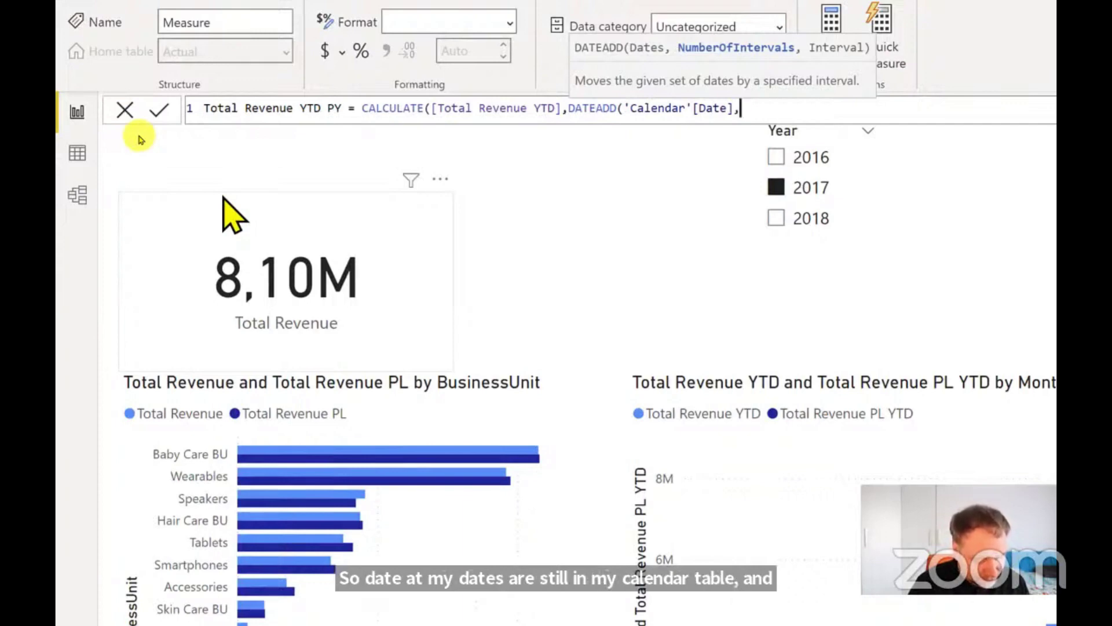
pyautogui.write('-1,YEAR')
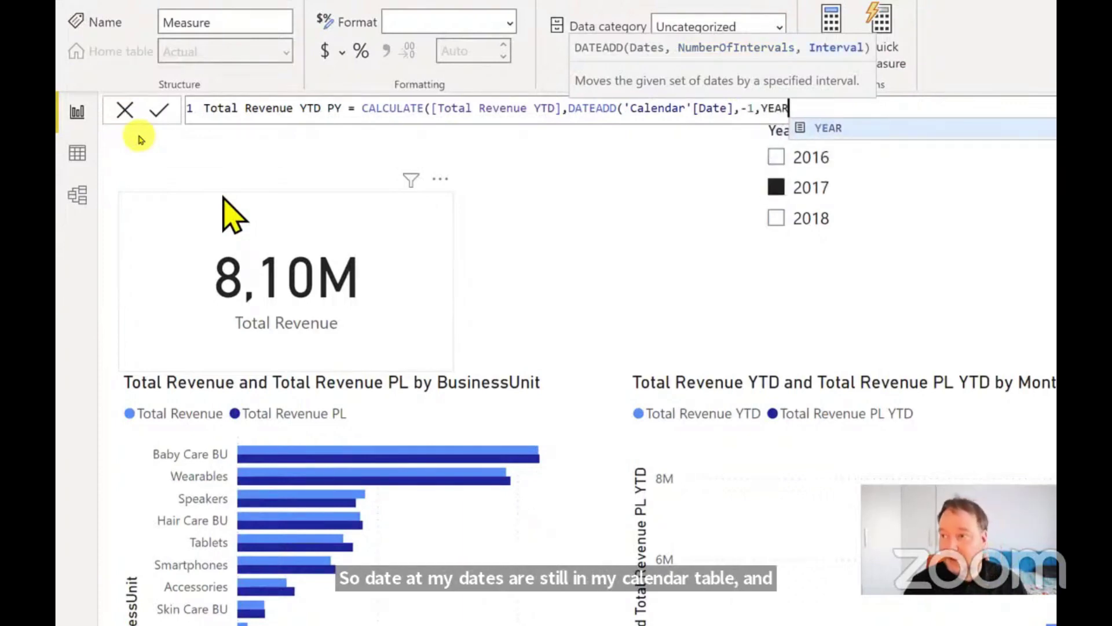
pyautogui.write('))')
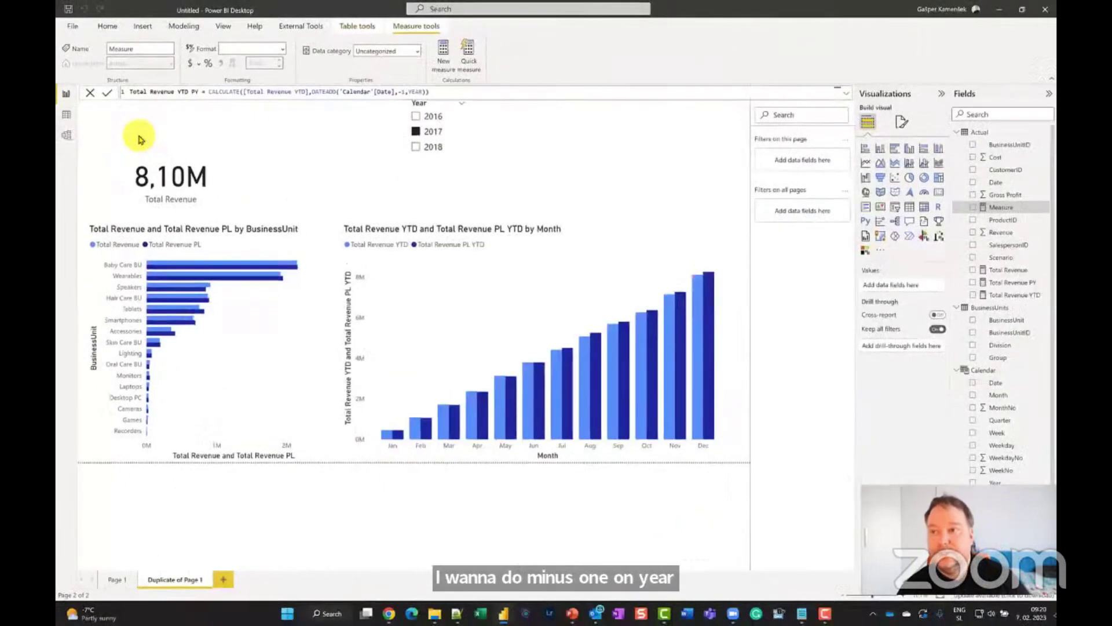
pyautogui.press('Return')
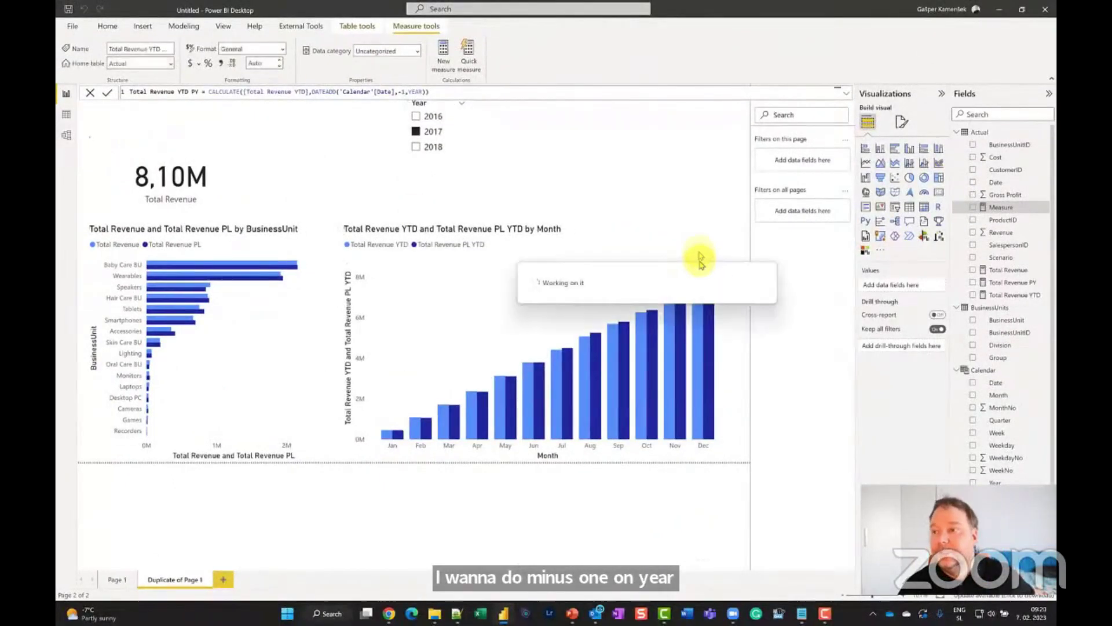
# - Add the Total Revenue YTD PY measure to the monthly year-to-date column chart on the duplicated page
pyautogui.click(625, 230)
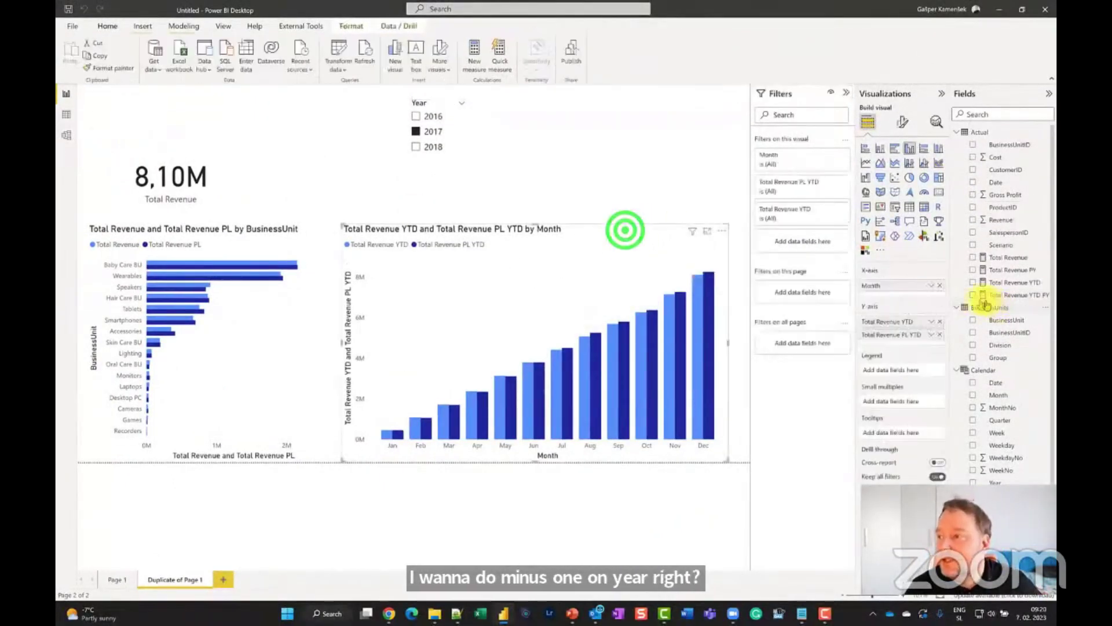
pyautogui.click(973, 295)
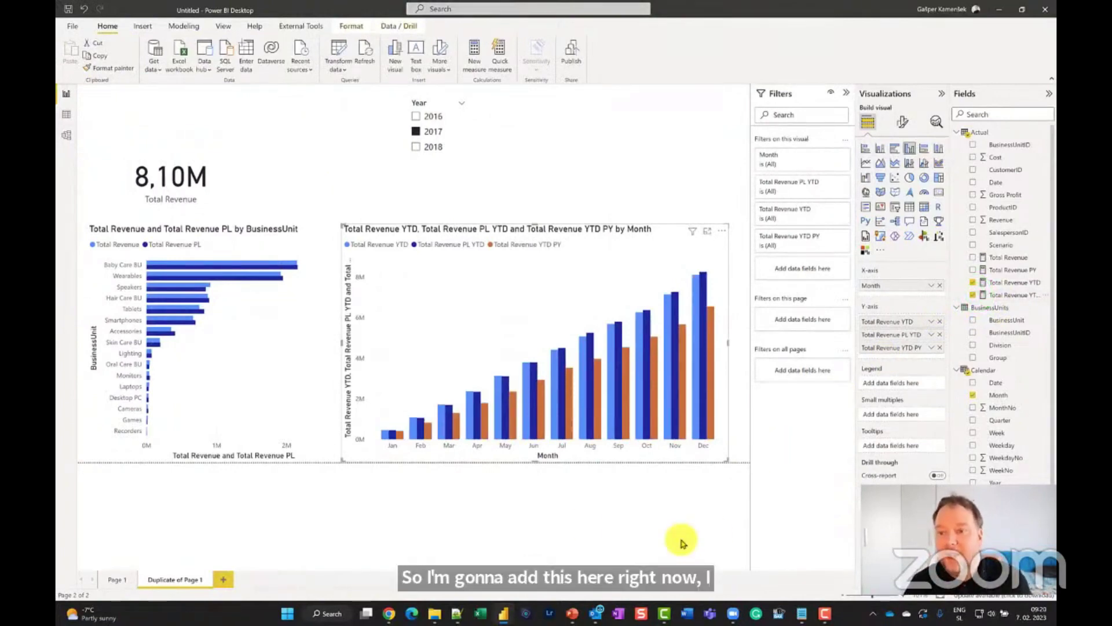
# - Return to Page 1 and examine the monthly and business unit charts comparing actual, plan and previous-year revenue
pyautogui.click(115, 579)
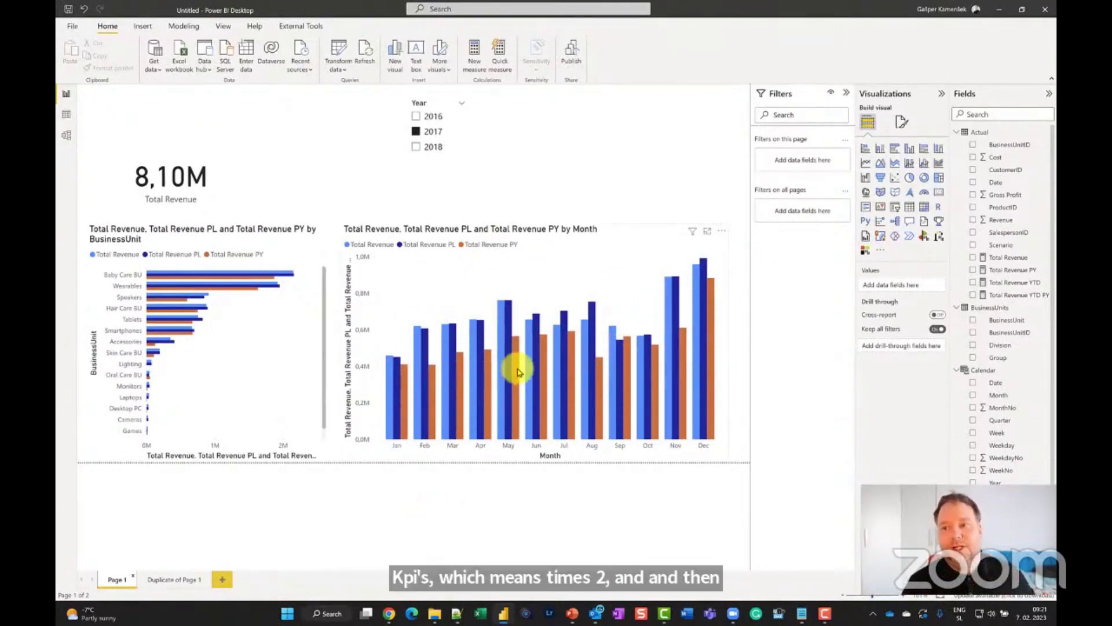
pyautogui.moveTo(519, 370)
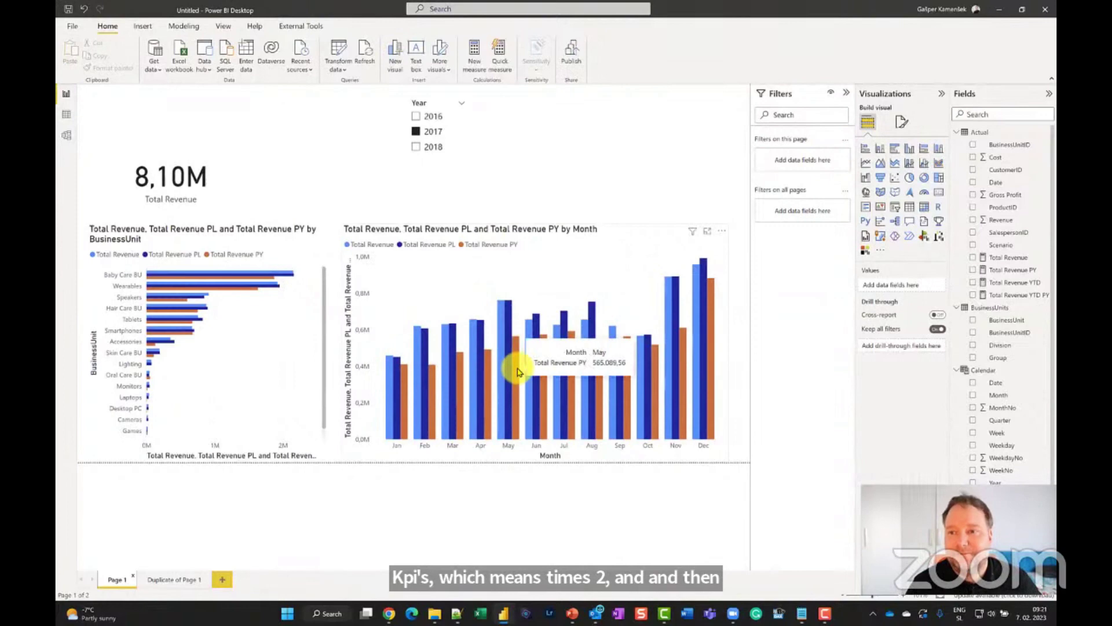
pyautogui.click(635, 231)
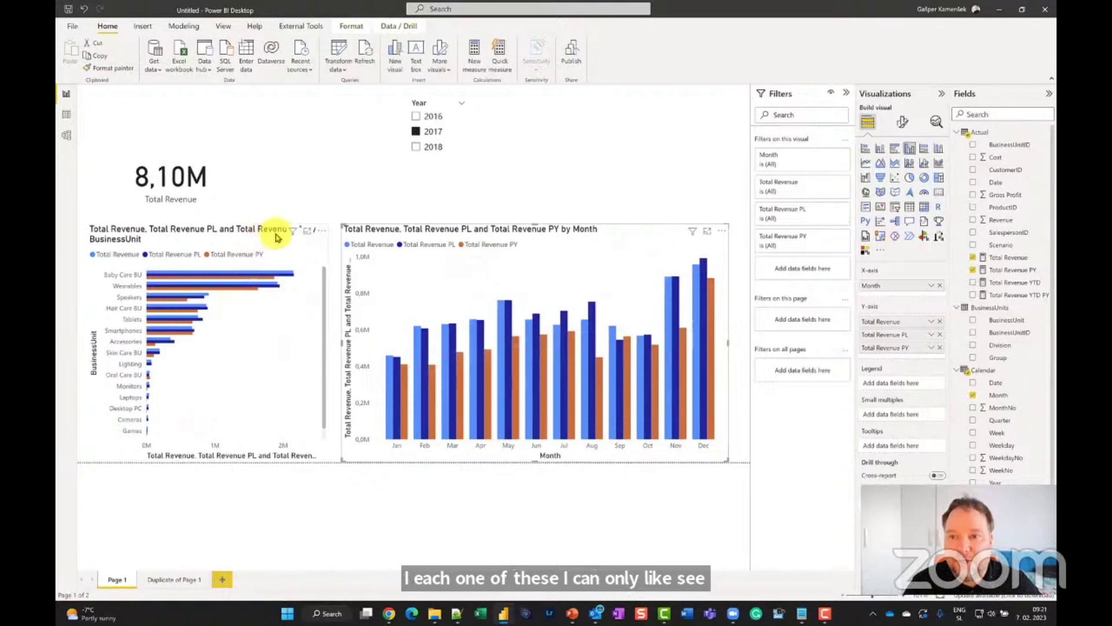
pyautogui.click(258, 242)
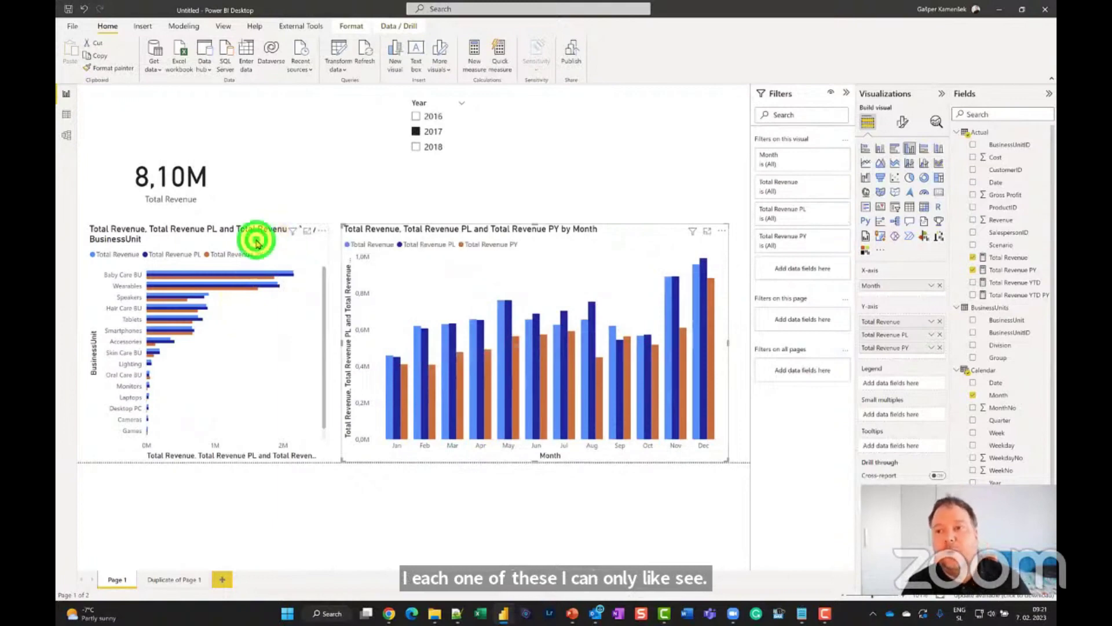
pyautogui.click(611, 229)
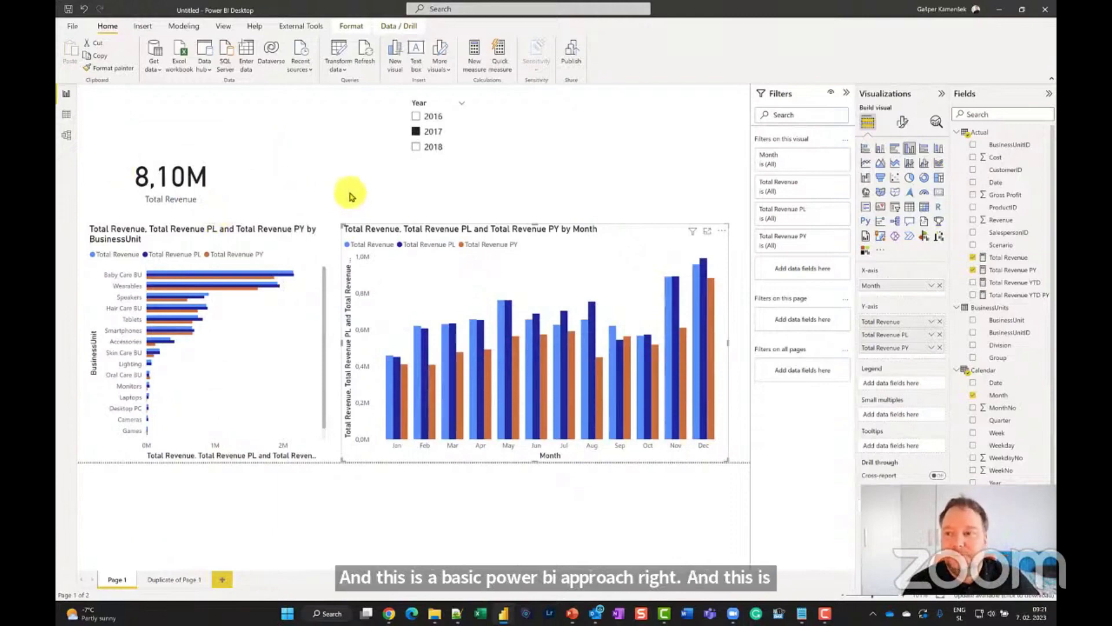
# - In the data model diagram, place the Actual table centrally below Products, with the Customers table lowered and Calendar between Actual and Plan
pyautogui.click(67, 135)
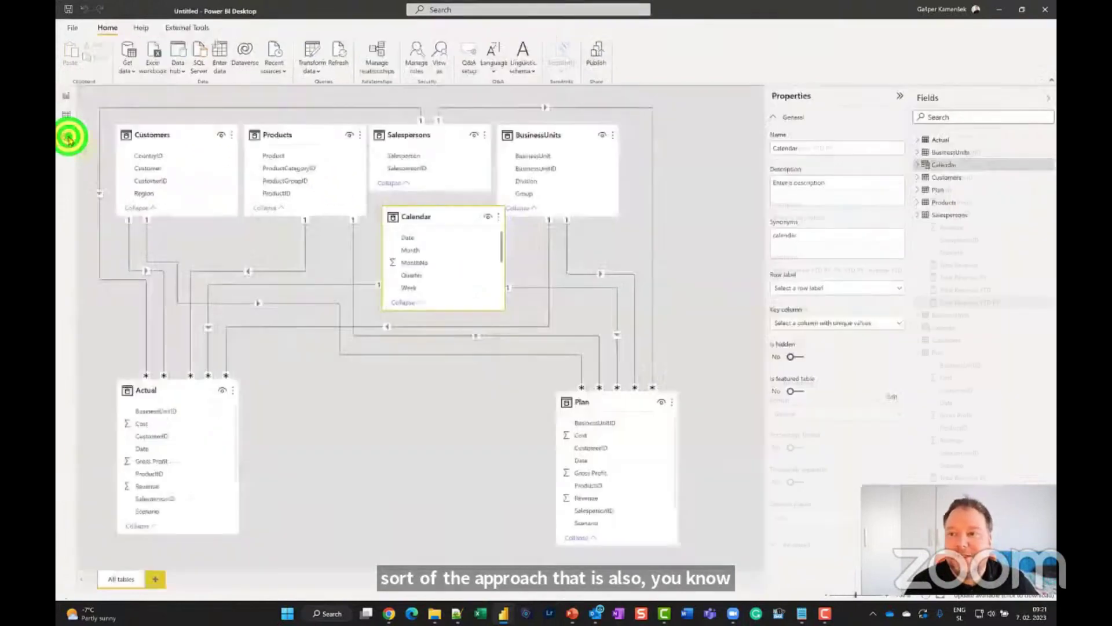
pyautogui.click(605, 402)
pyautogui.moveTo(168, 384); pyautogui.dragTo(167, 396)
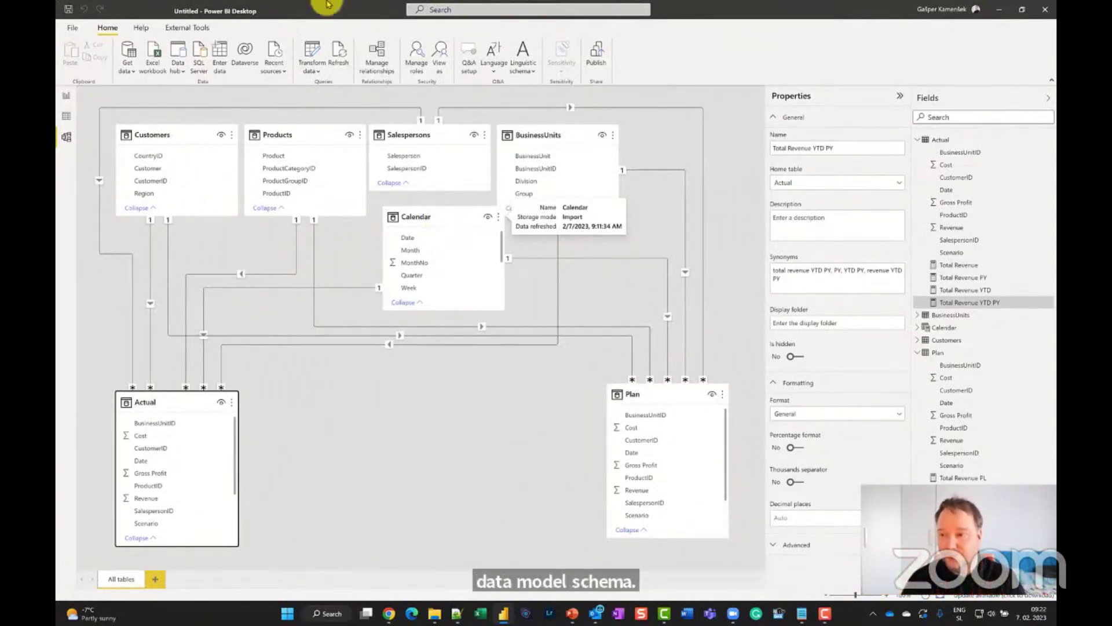
pyautogui.moveTo(175, 402); pyautogui.dragTo(323, 302)
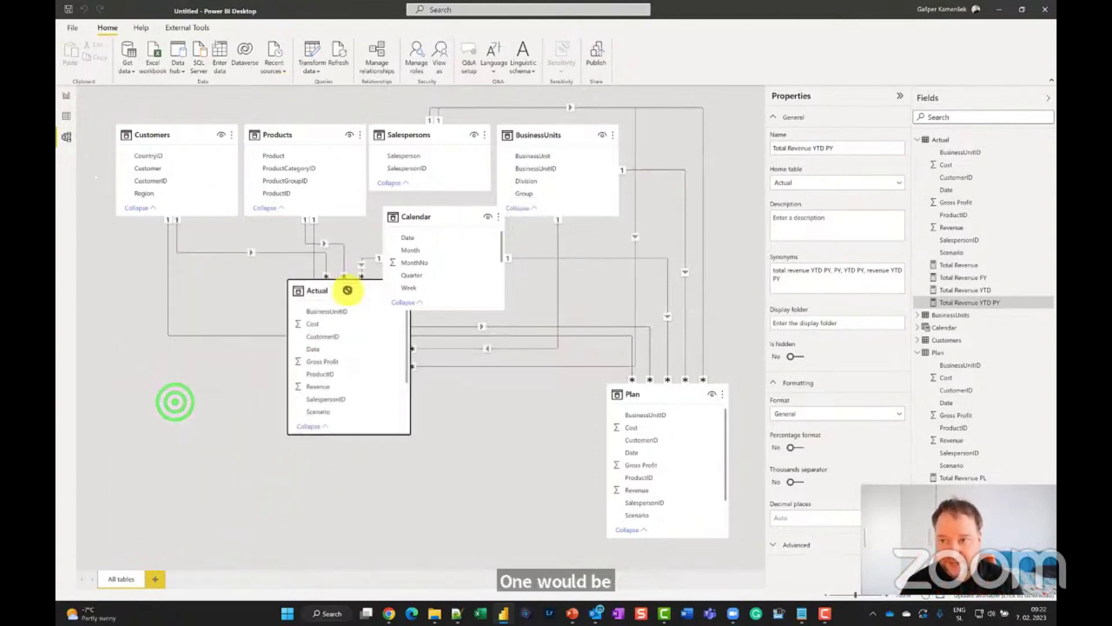
pyautogui.moveTo(169, 141); pyautogui.dragTo(173, 176)
pyautogui.moveTo(412, 218); pyautogui.dragTo(485, 247)
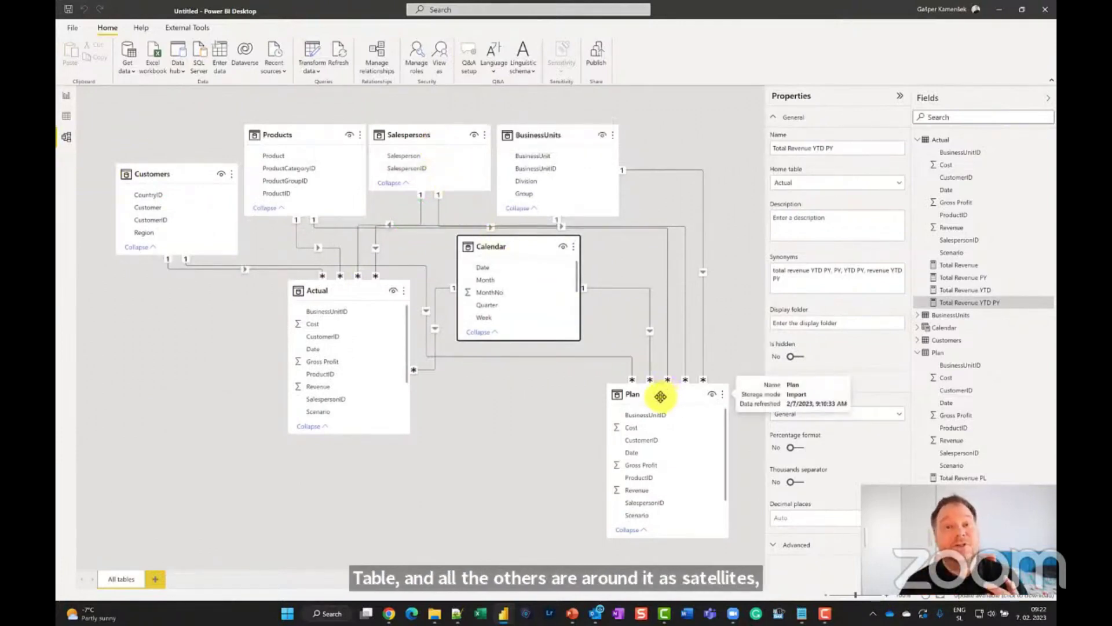
# - Spread the model diagram so Actual sits below Customers, Plan sits farther out, and Calendar lies midway between the two fact tables
pyautogui.moveTo(661, 396); pyautogui.dragTo(705, 349)
pyautogui.moveTo(349, 298); pyautogui.dragTo(141, 399)
pyautogui.click(495, 243)
pyautogui.moveTo(494, 242); pyautogui.dragTo(421, 295)
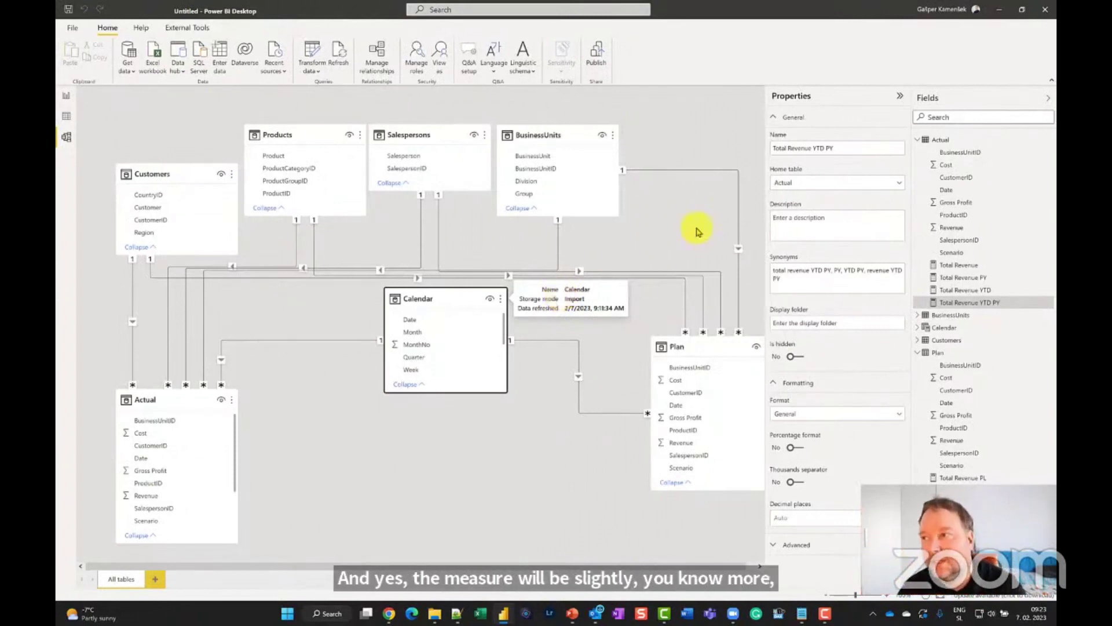
# - Close the current report without saving and start a new blank Power BI Desktop report
pyautogui.click(1044, 11)
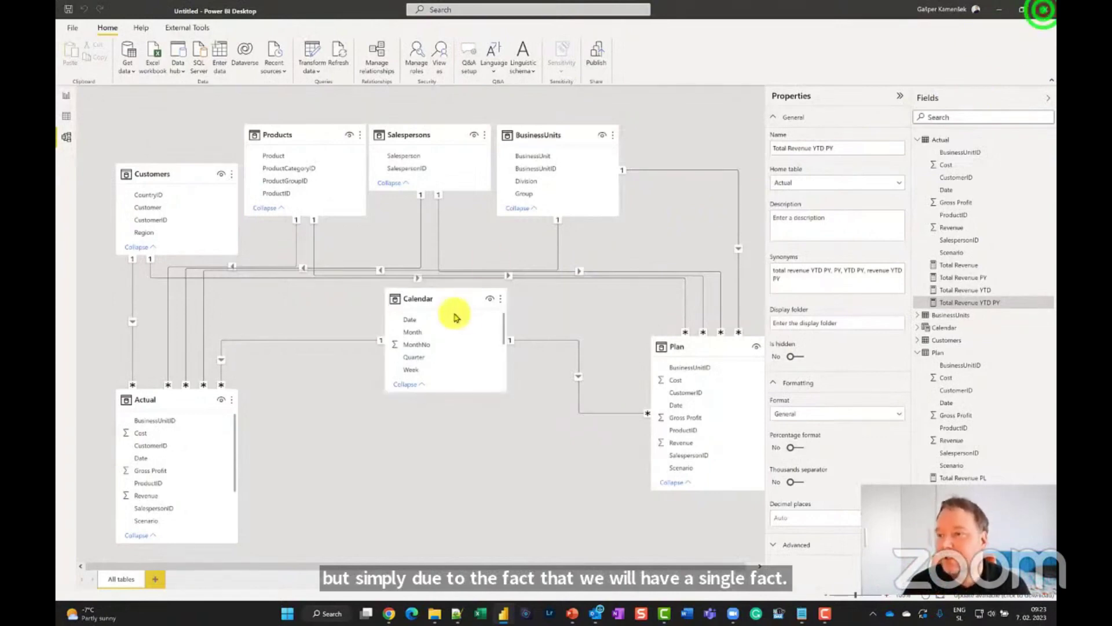
pyautogui.click(606, 322)
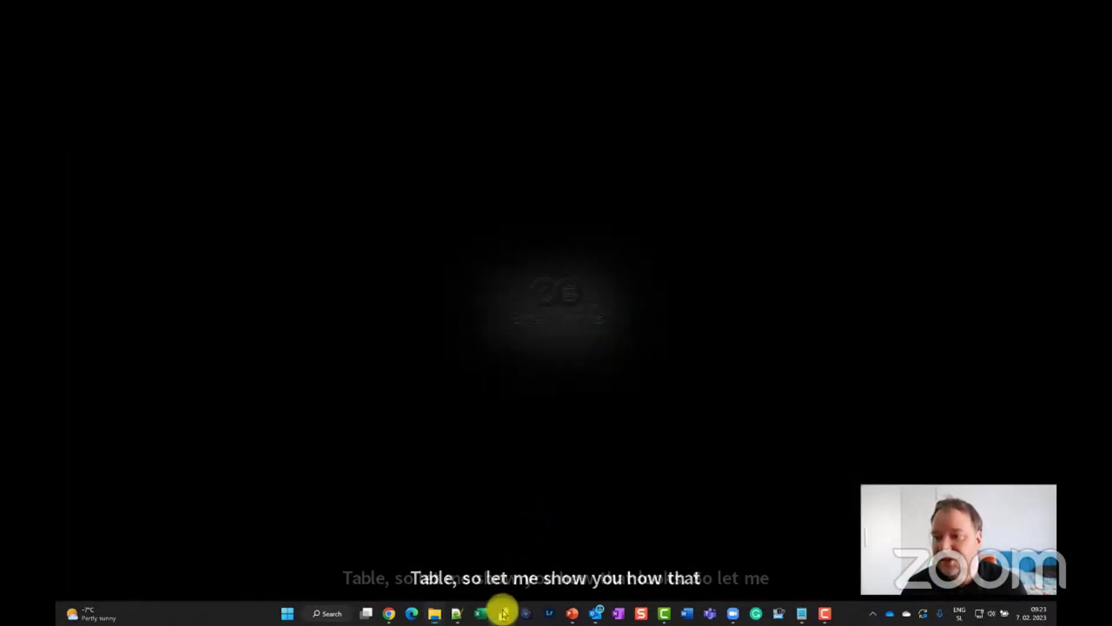
pyautogui.click(503, 613)
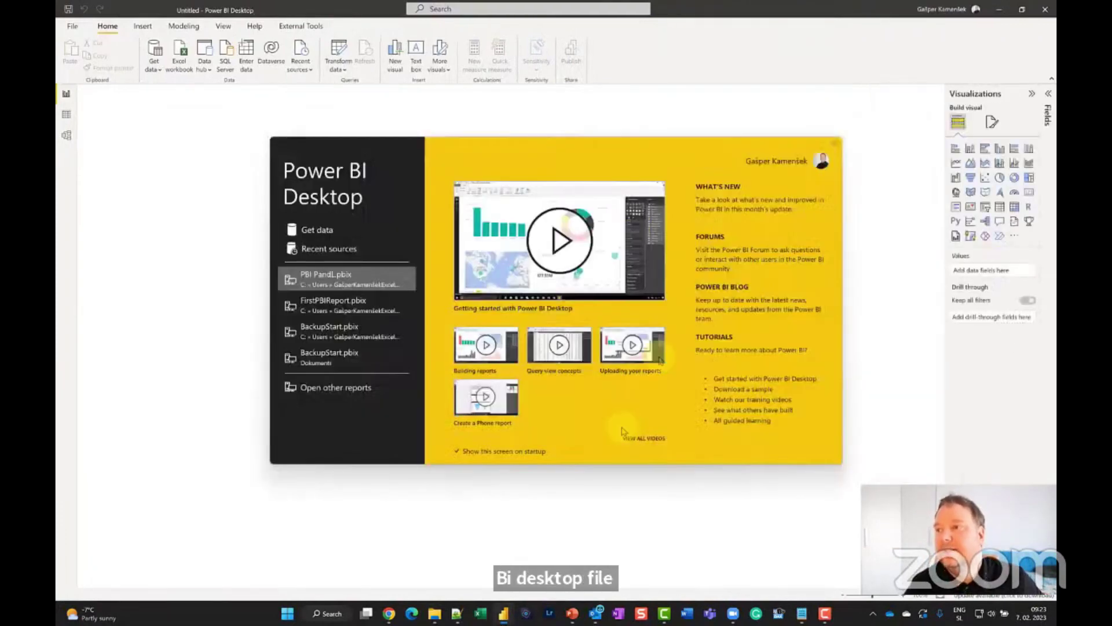
pyautogui.click(834, 142)
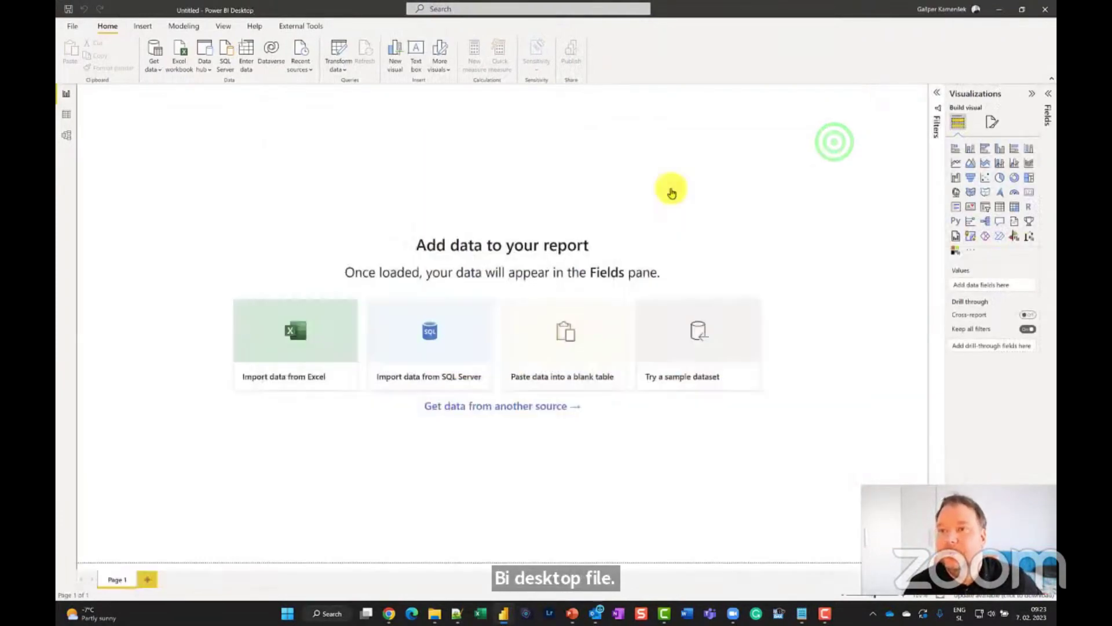
# - Load Actual, BusinessUnits, Customers, Plan, Products1 and Salespersons from the recent source Sales Demo - Append & Unpivot.xlsx into Power Query Editor
pyautogui.click(301, 62)
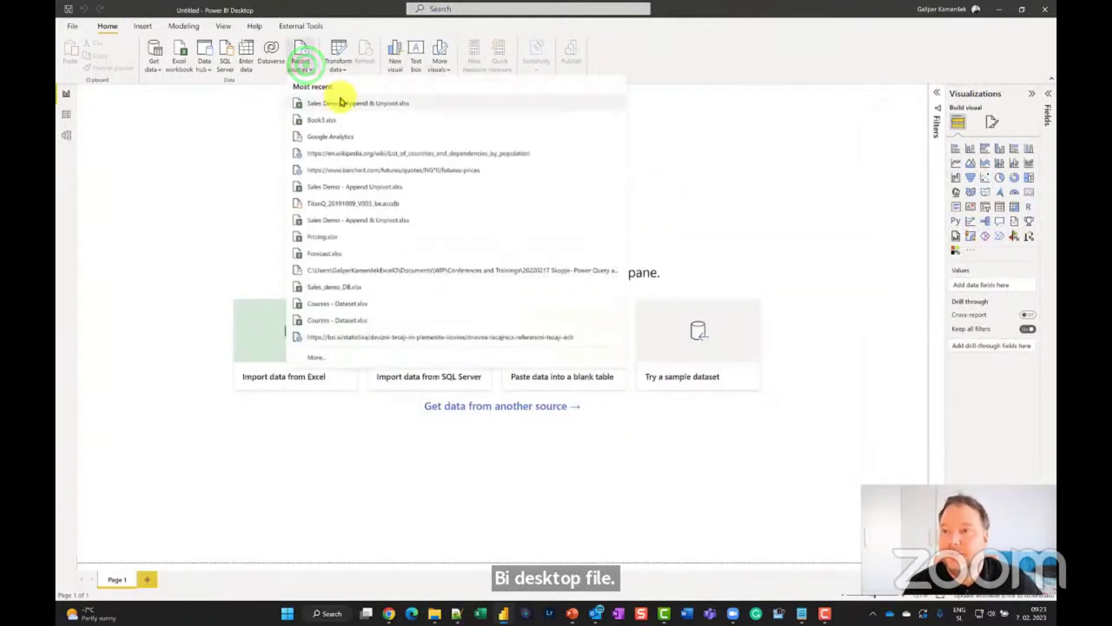
pyautogui.click(341, 97)
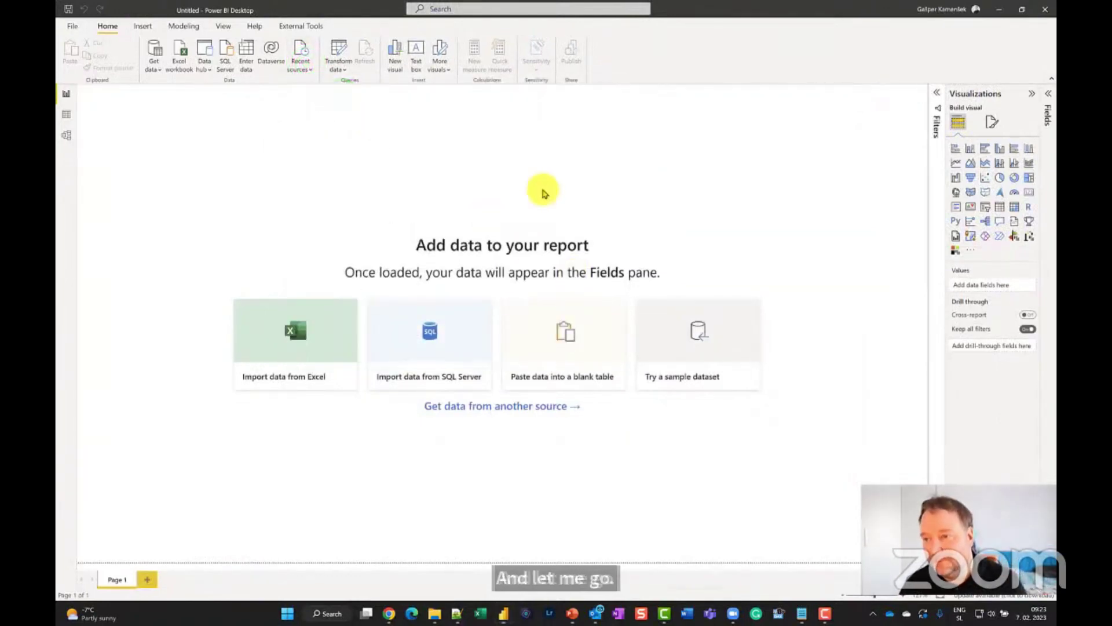
pyautogui.click(358, 206)
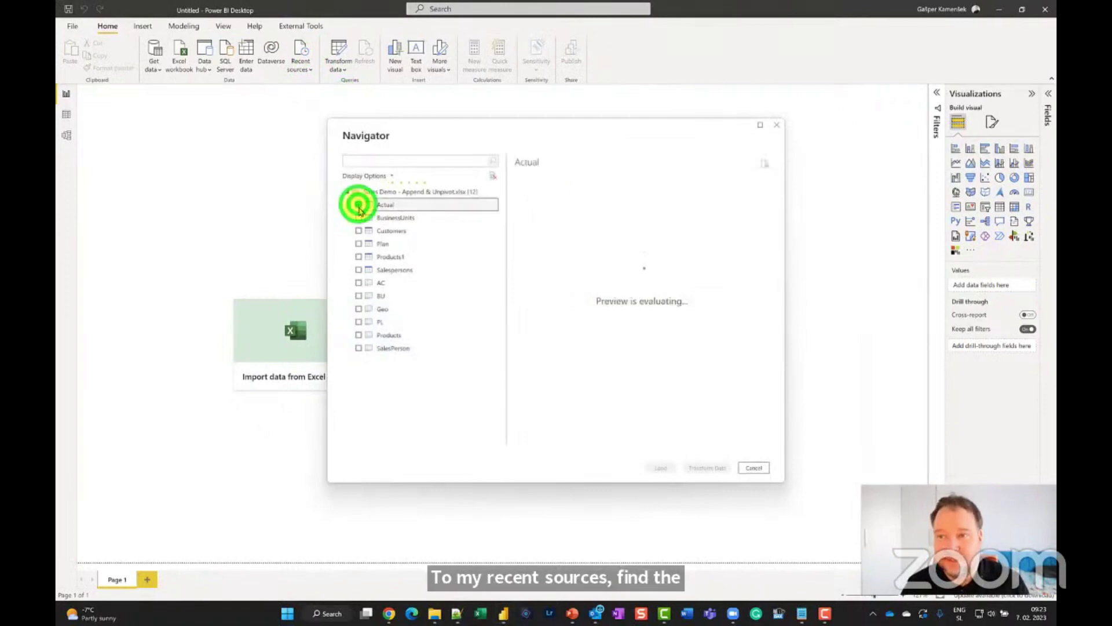
pyautogui.click(359, 220)
pyautogui.click(360, 231)
pyautogui.click(357, 243)
pyautogui.click(359, 257)
pyautogui.click(358, 269)
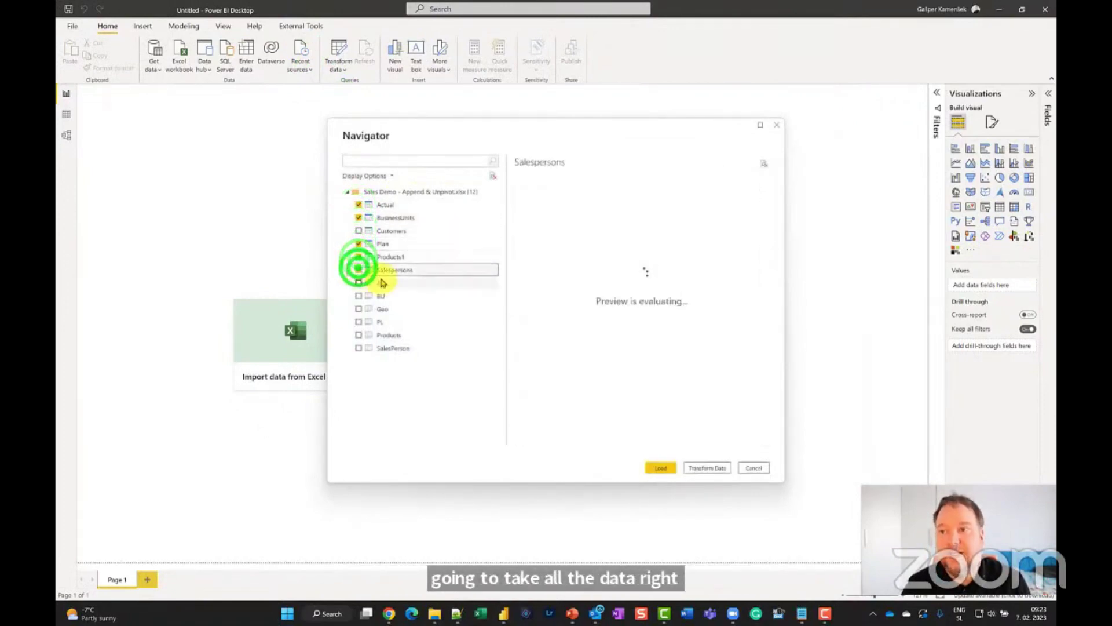
pyautogui.click(359, 230)
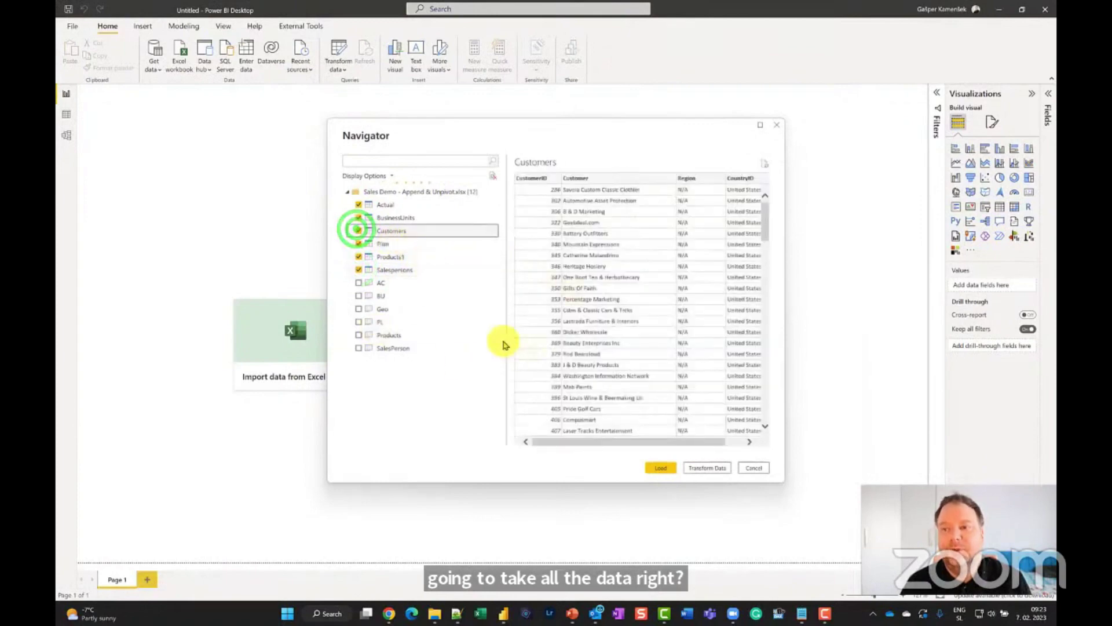
pyautogui.click(710, 469)
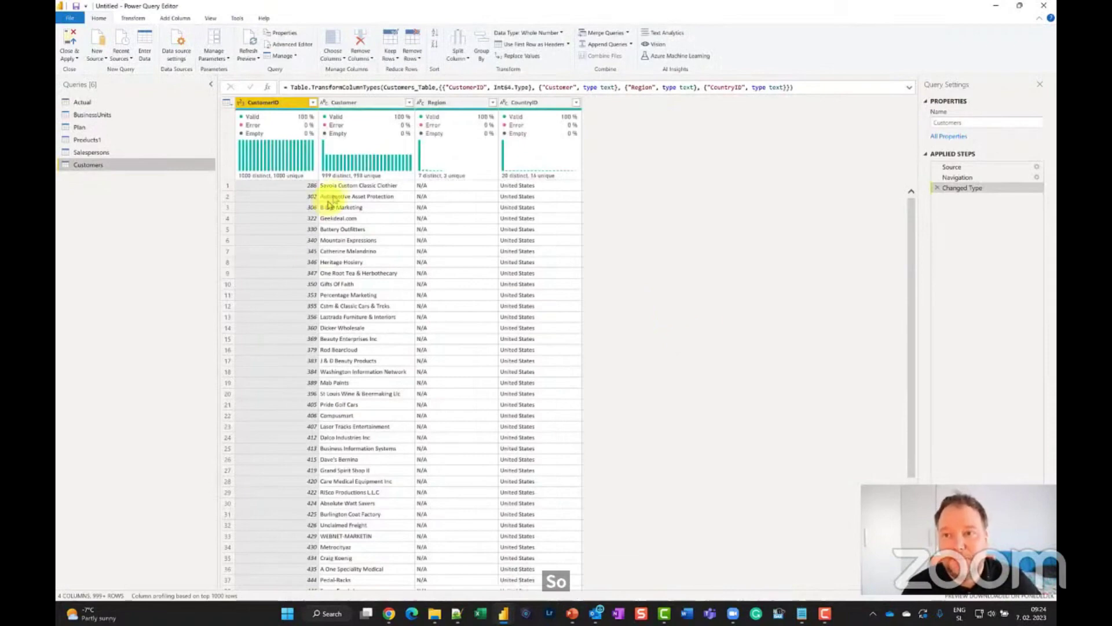
# - Disable loading of the Actual and Plan queries into the data model
pyautogui.click(87, 102)
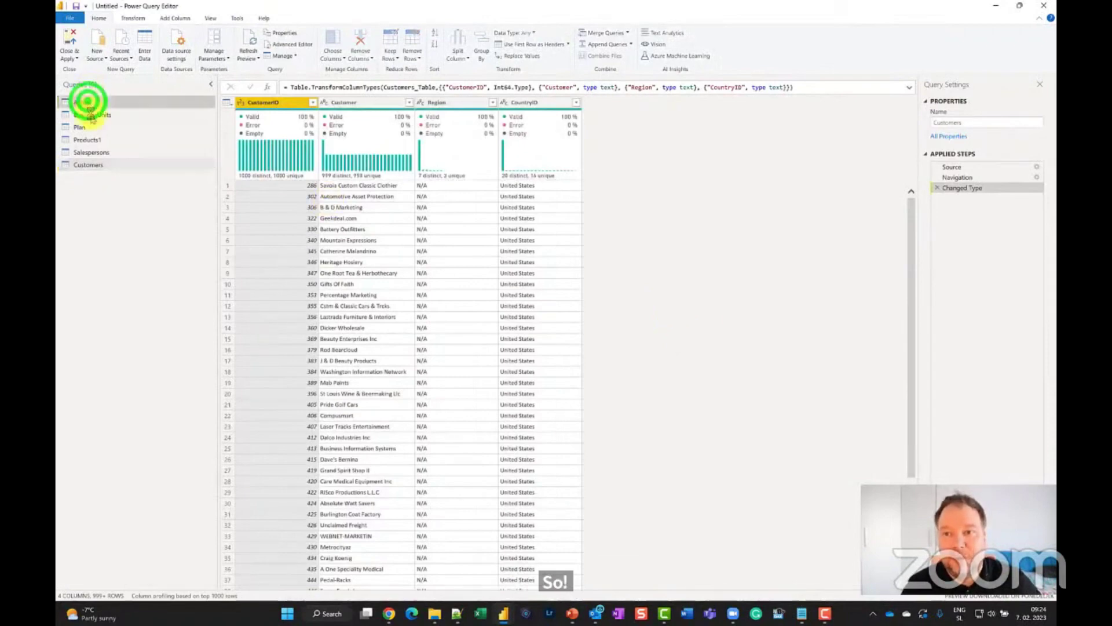
pyautogui.click(84, 126)
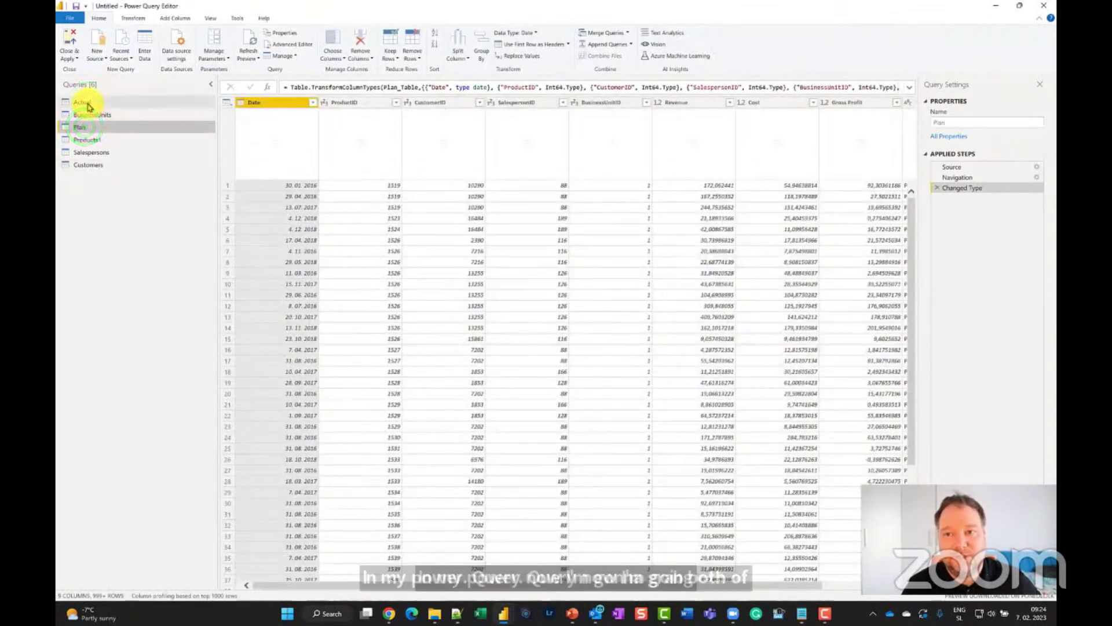
pyautogui.click(87, 102)
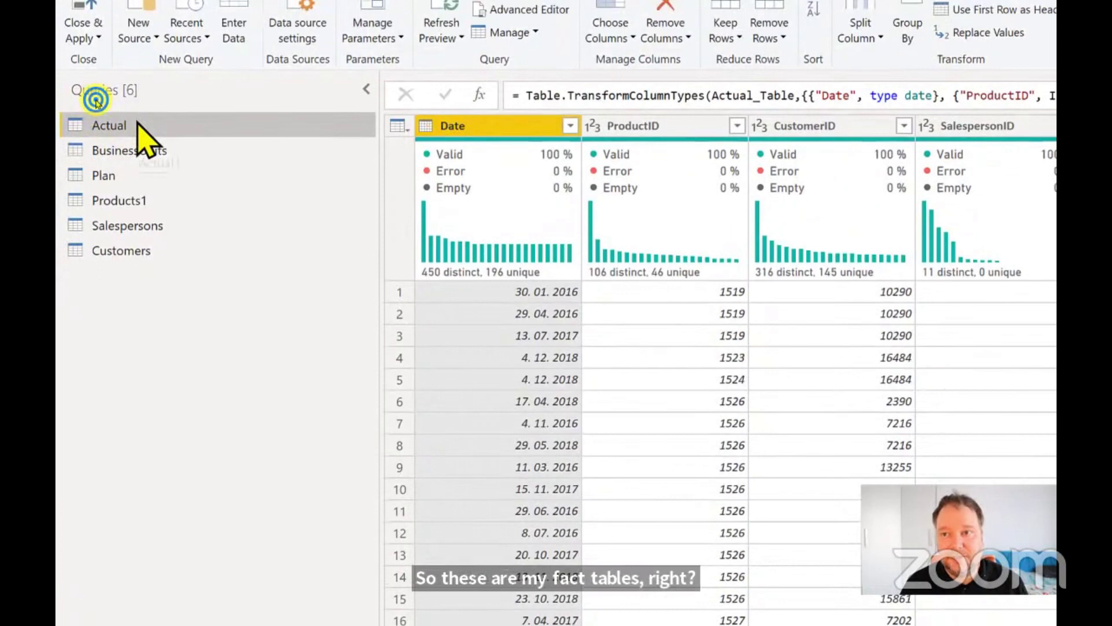
pyautogui.rightClick(139, 124)
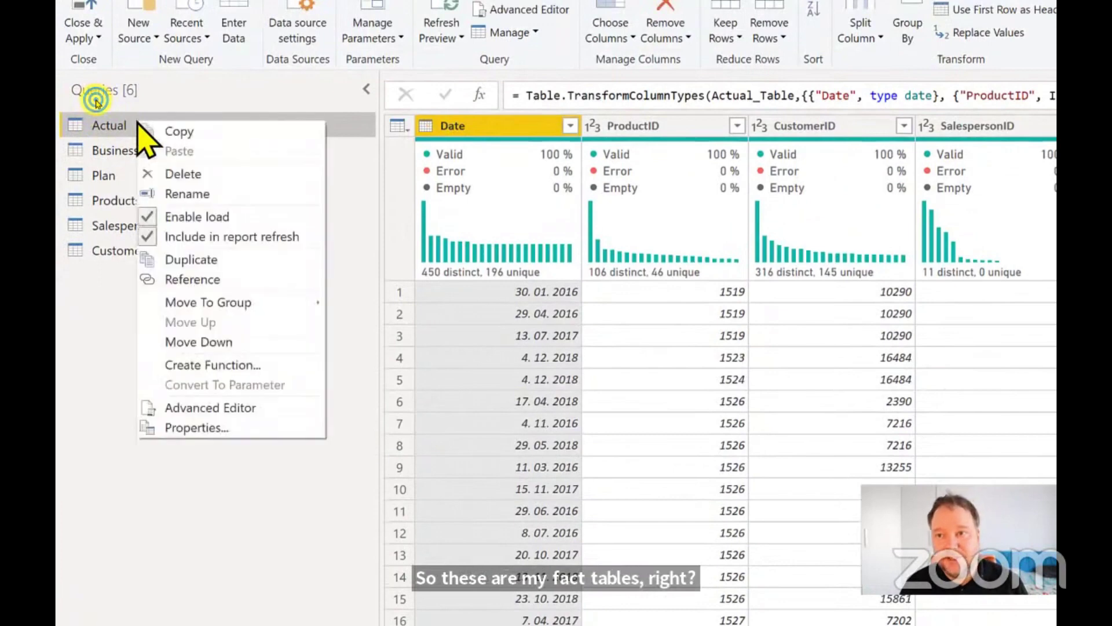
pyautogui.click(191, 216)
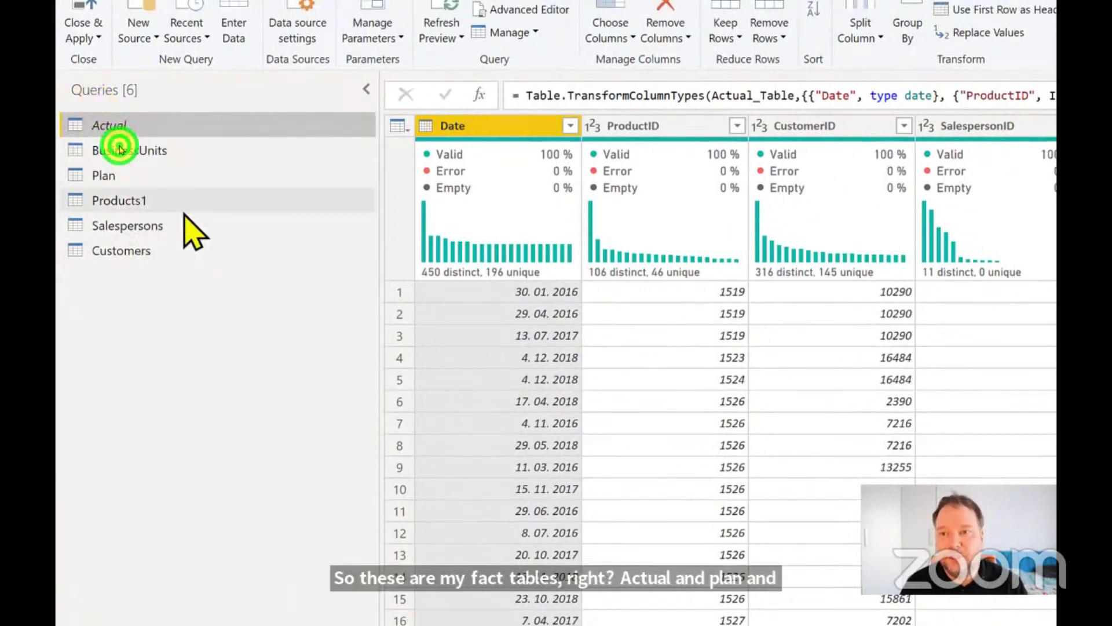
pyautogui.rightClick(123, 174)
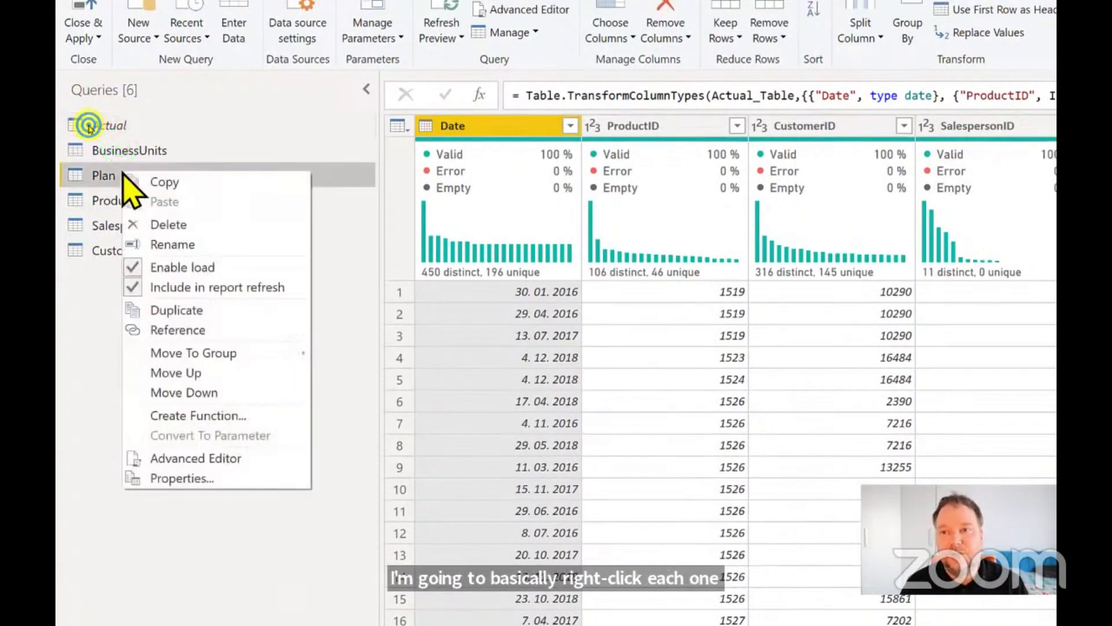
pyautogui.click(173, 266)
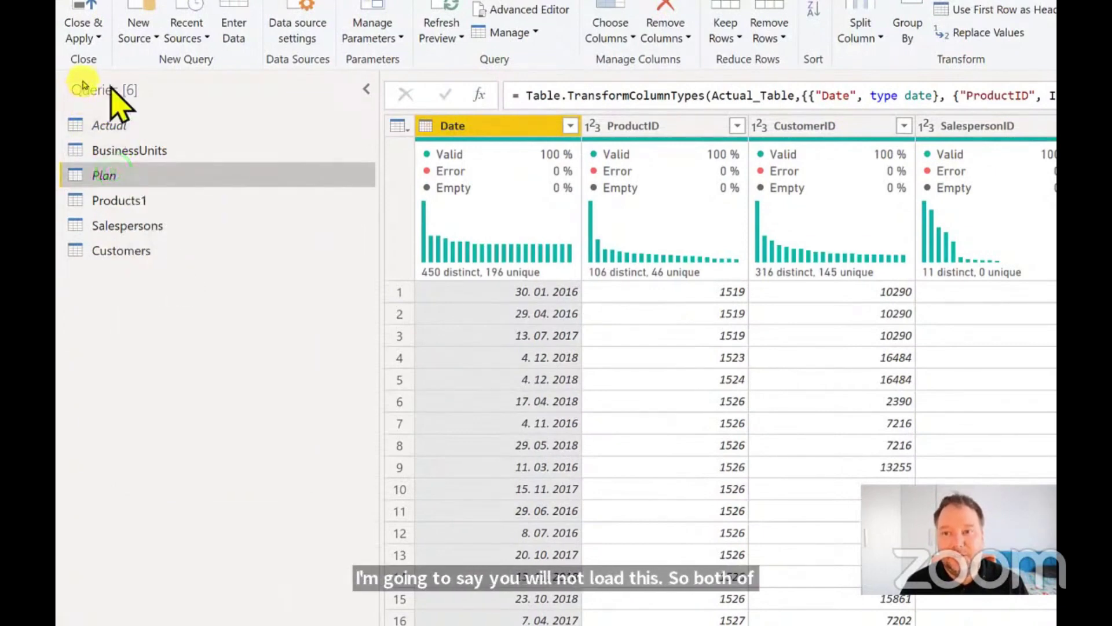
# - Move the Actual query to a new query group named Staging and put the Plan query in the same group
pyautogui.rightClick(116, 123)
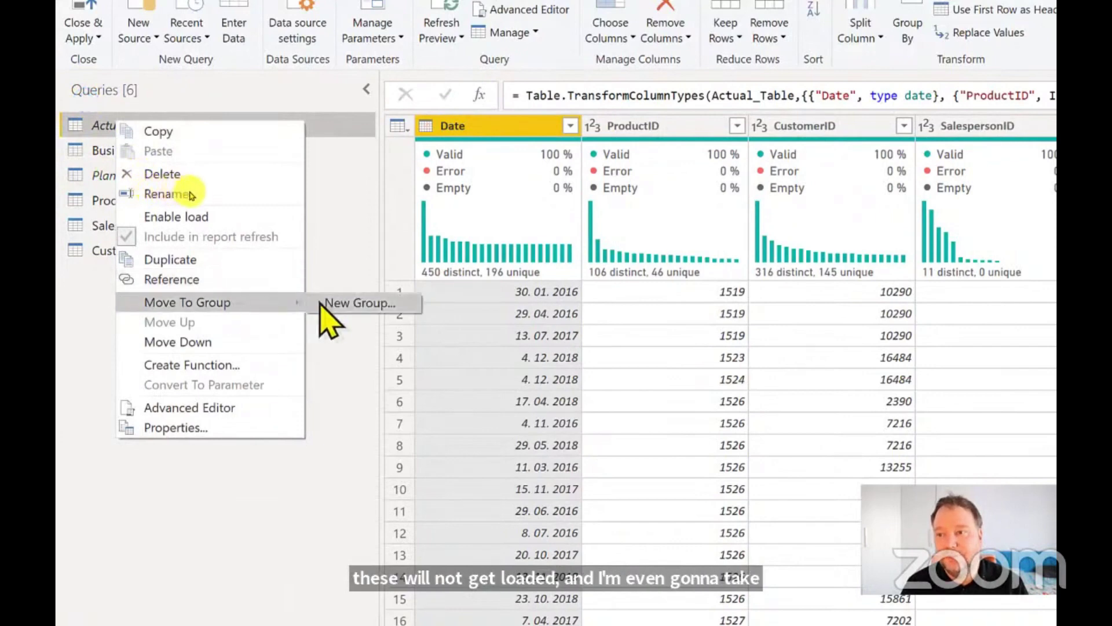
pyautogui.click(324, 304)
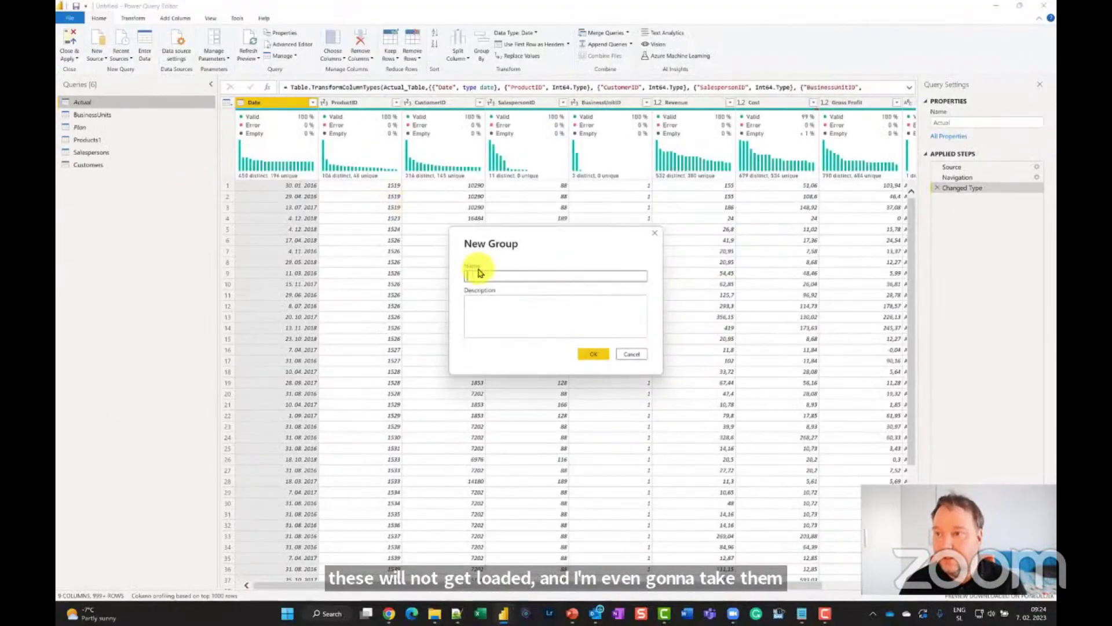
pyautogui.click(479, 272)
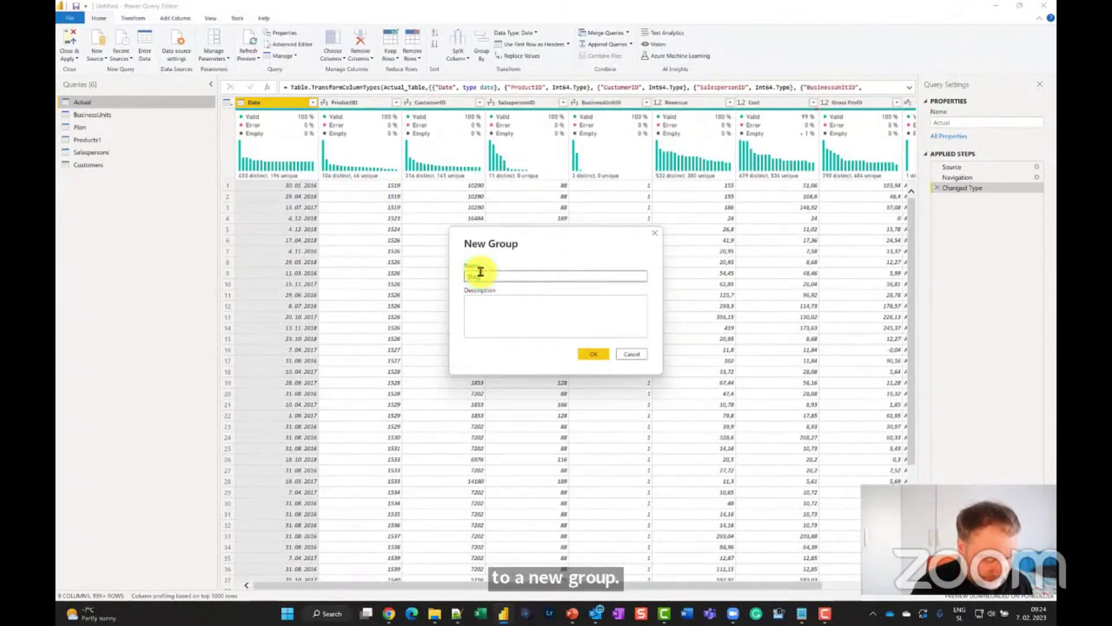
pyautogui.write('Staging')
pyautogui.press('Return')
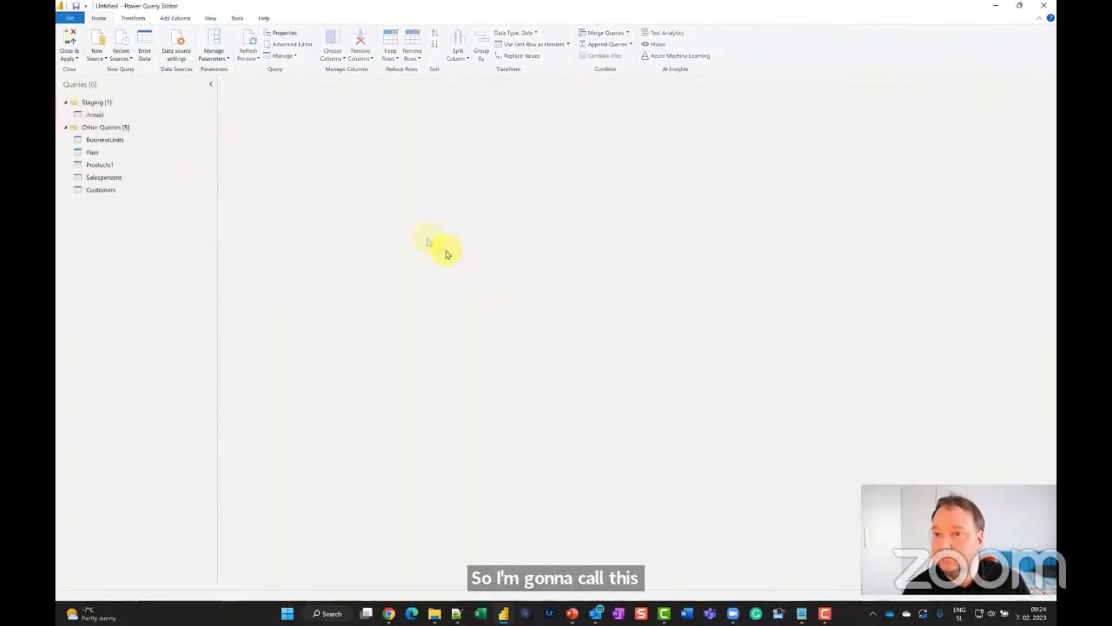
pyautogui.moveTo(99, 152); pyautogui.dragTo(113, 118)
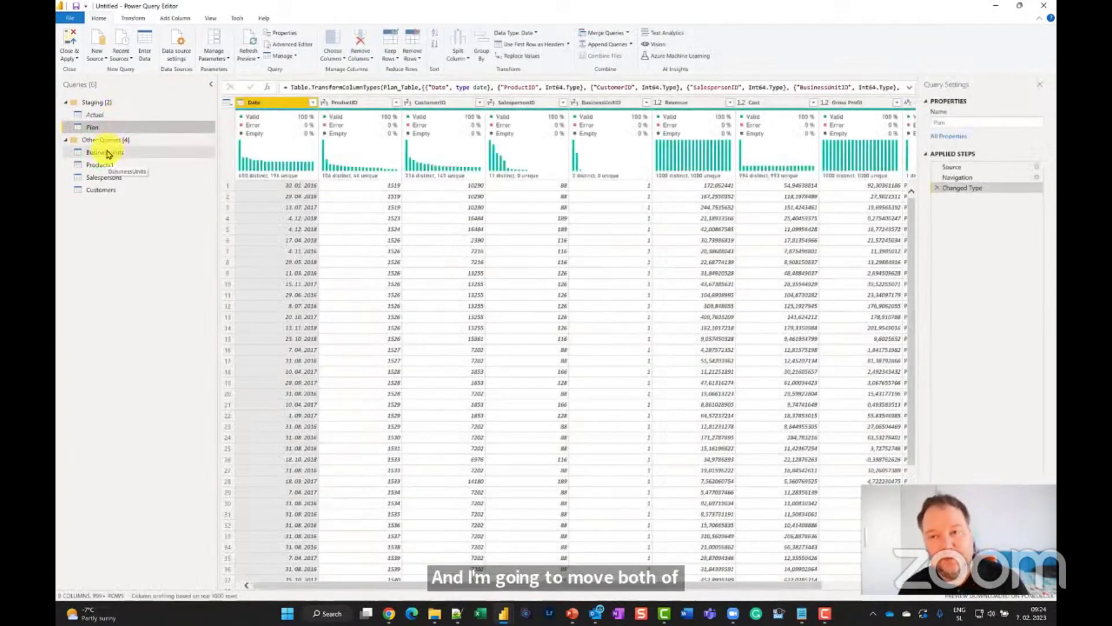
# - Rename the Products1 query as Products
pyautogui.click(126, 162)
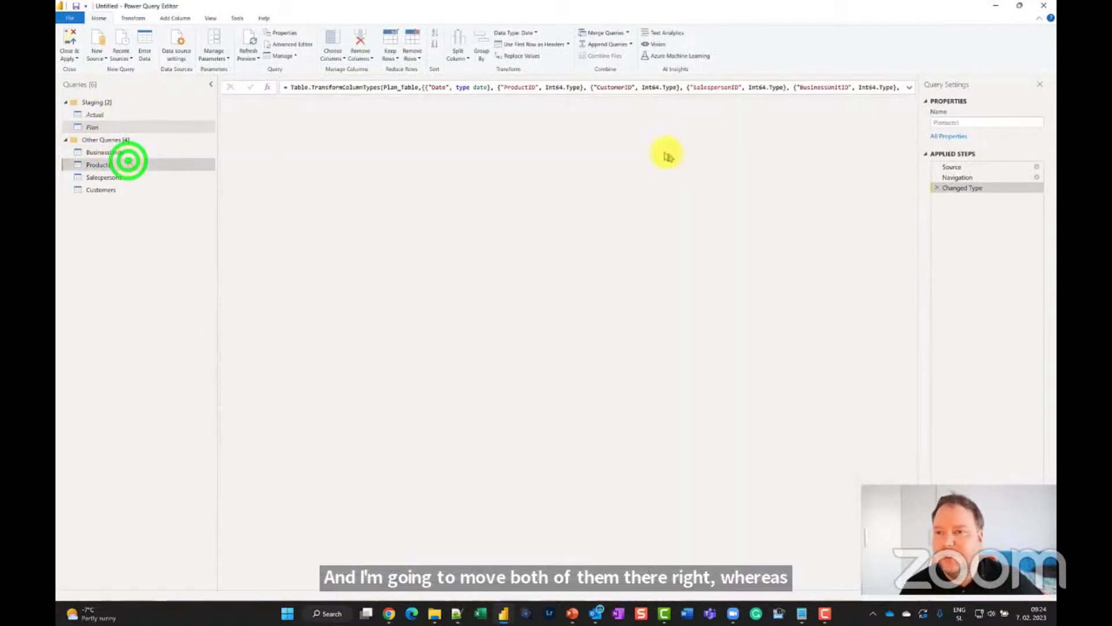
pyautogui.click(967, 121)
pyautogui.press('BackSpace')
pyautogui.press('Return')
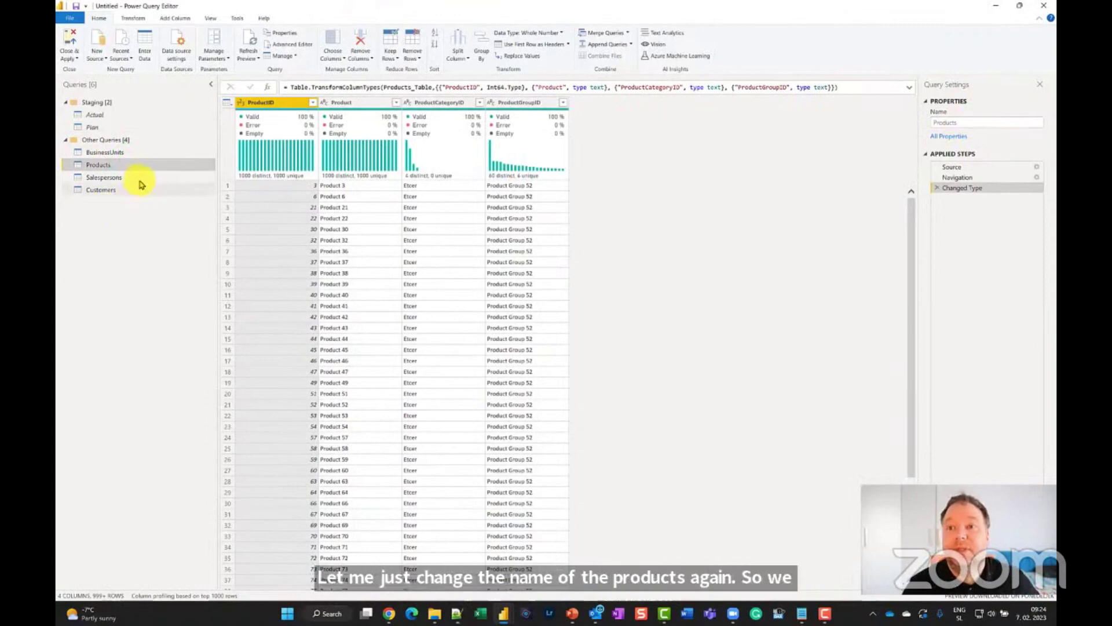
# - Compare the column names and structure of the Actual and Plan staging queries
pyautogui.click(106, 114)
pyautogui.click(107, 127)
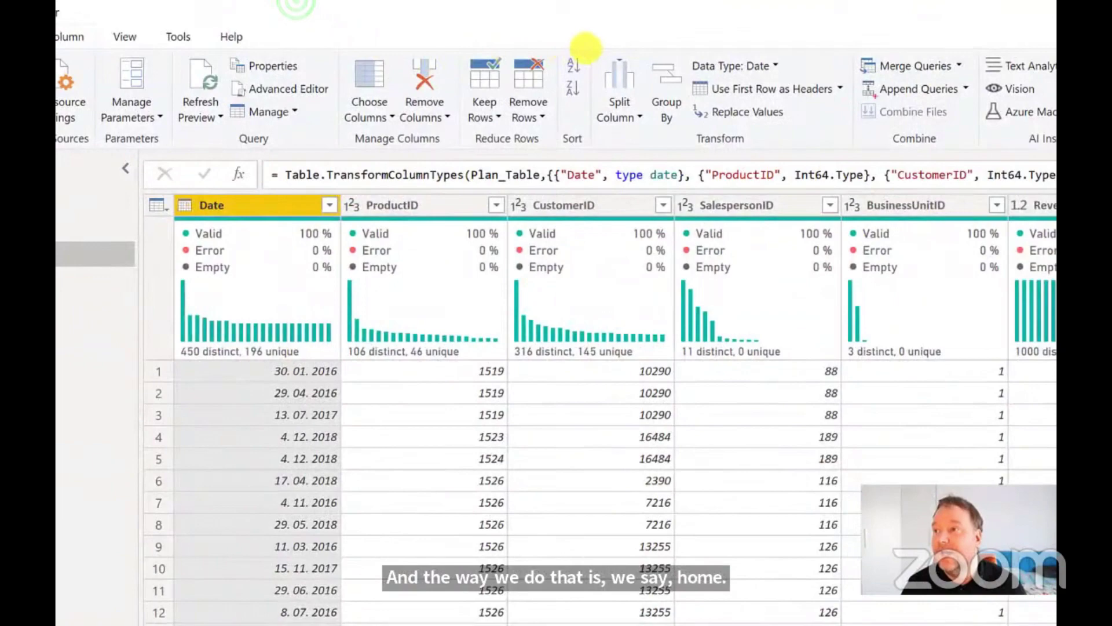
pyautogui.click(592, 48)
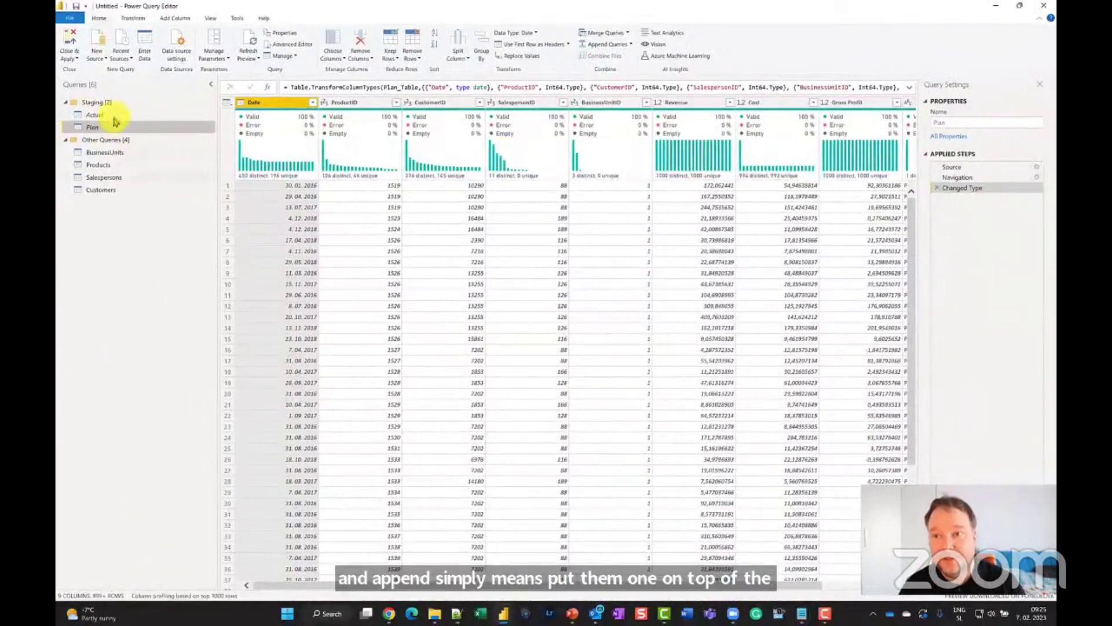
pyautogui.click(110, 114)
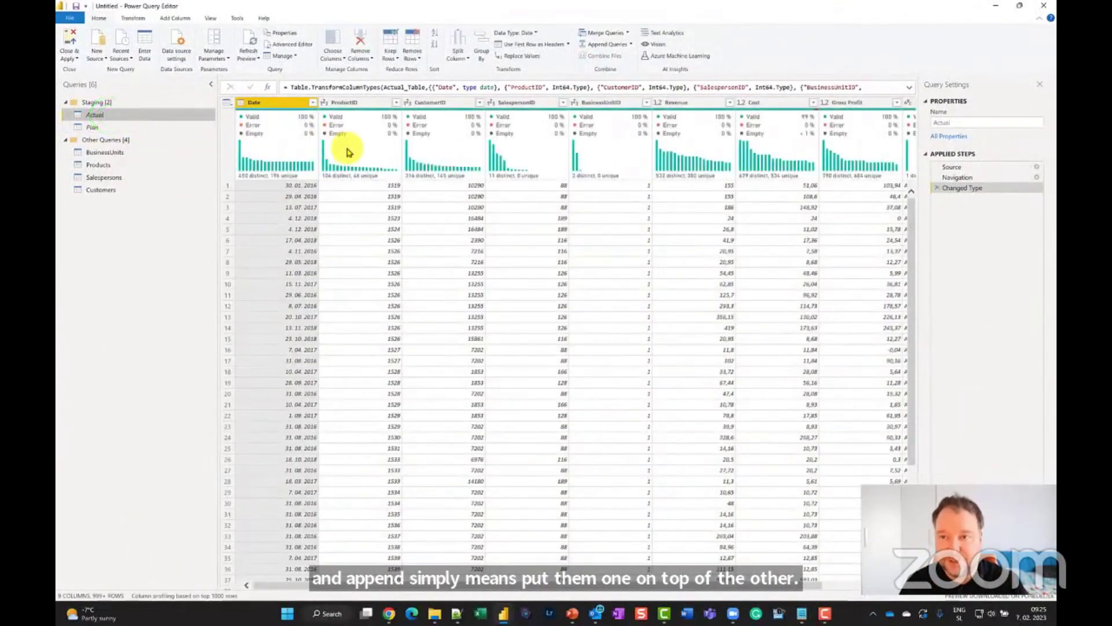
pyautogui.moveTo(350, 153)
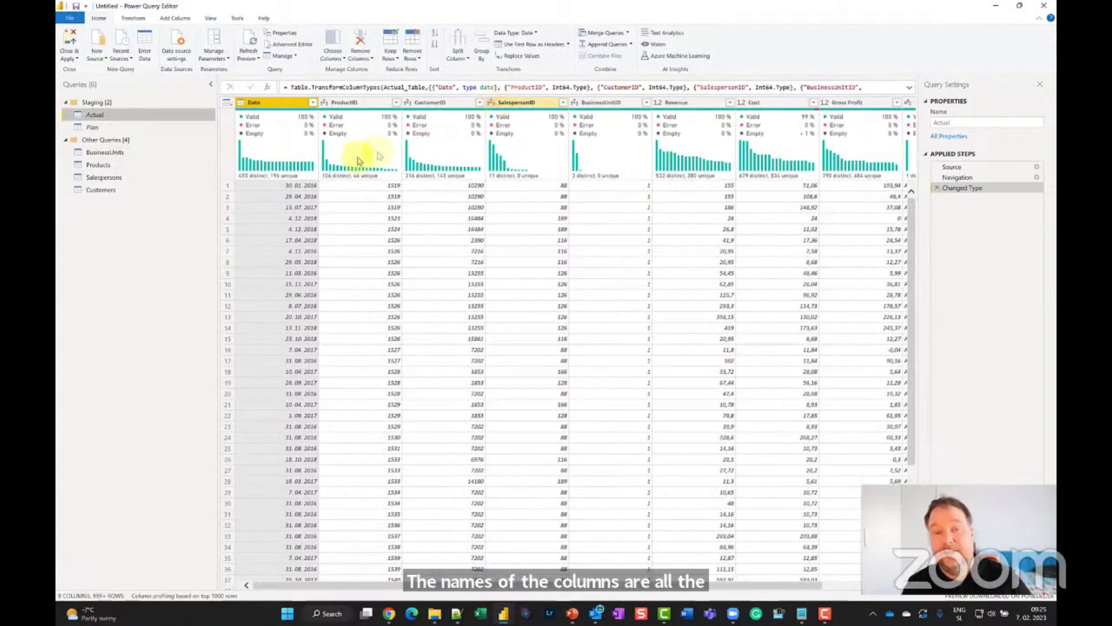
pyautogui.click(94, 127)
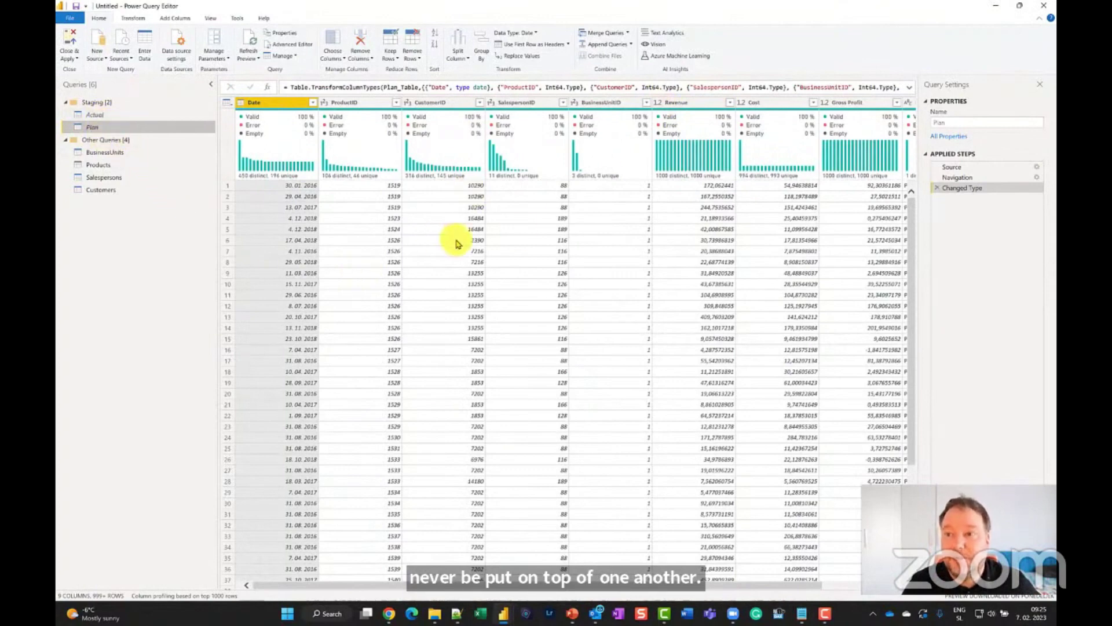
# - Append two tables as a new query, with Actual as the first table and Plan as the second
pyautogui.click(96, 19)
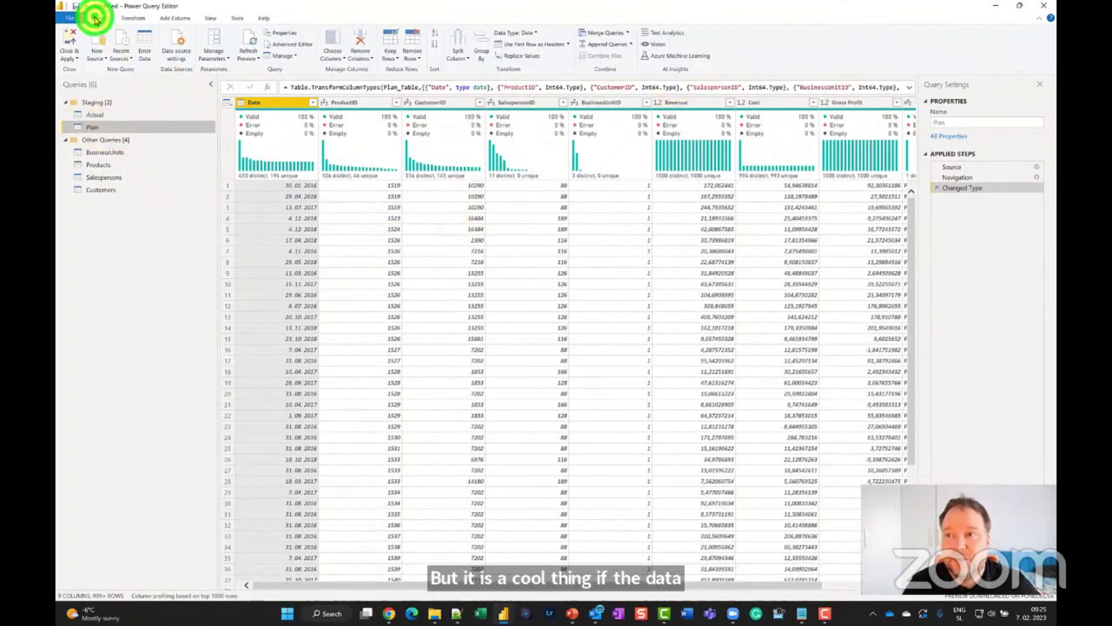
pyautogui.click(632, 41)
pyautogui.click(596, 70)
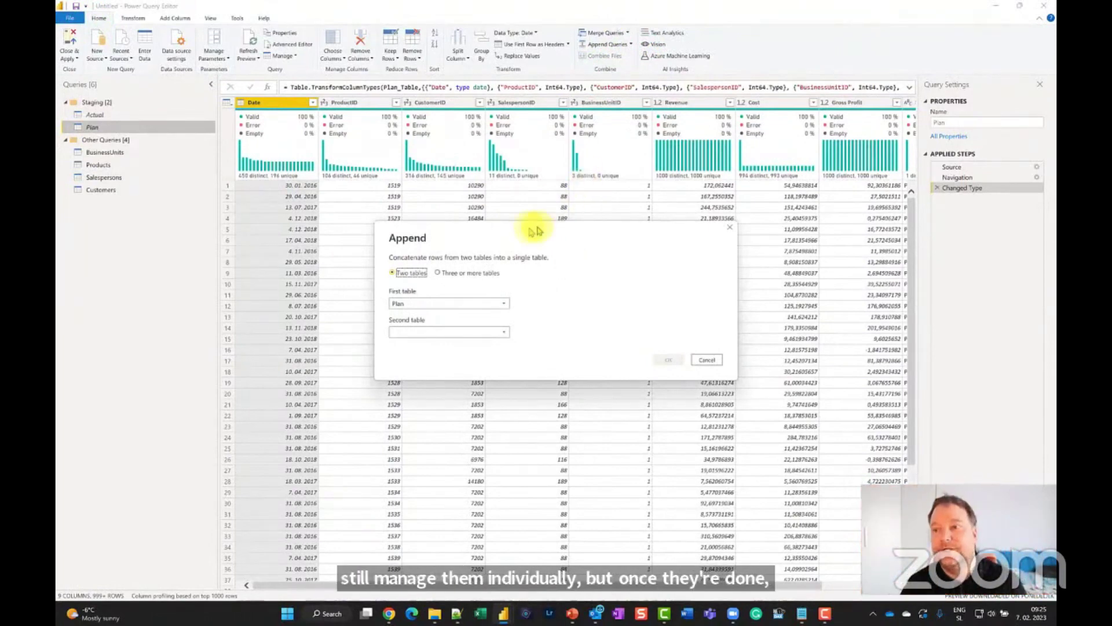
pyautogui.click(503, 300)
pyautogui.click(475, 313)
pyautogui.click(501, 332)
pyautogui.click(427, 351)
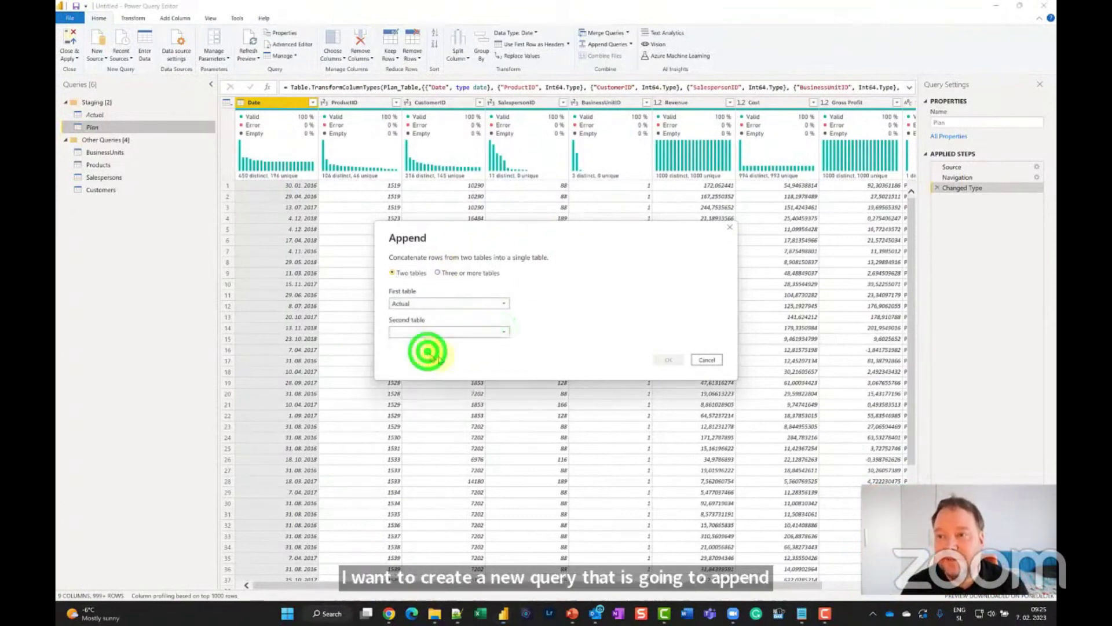
pyautogui.click(442, 273)
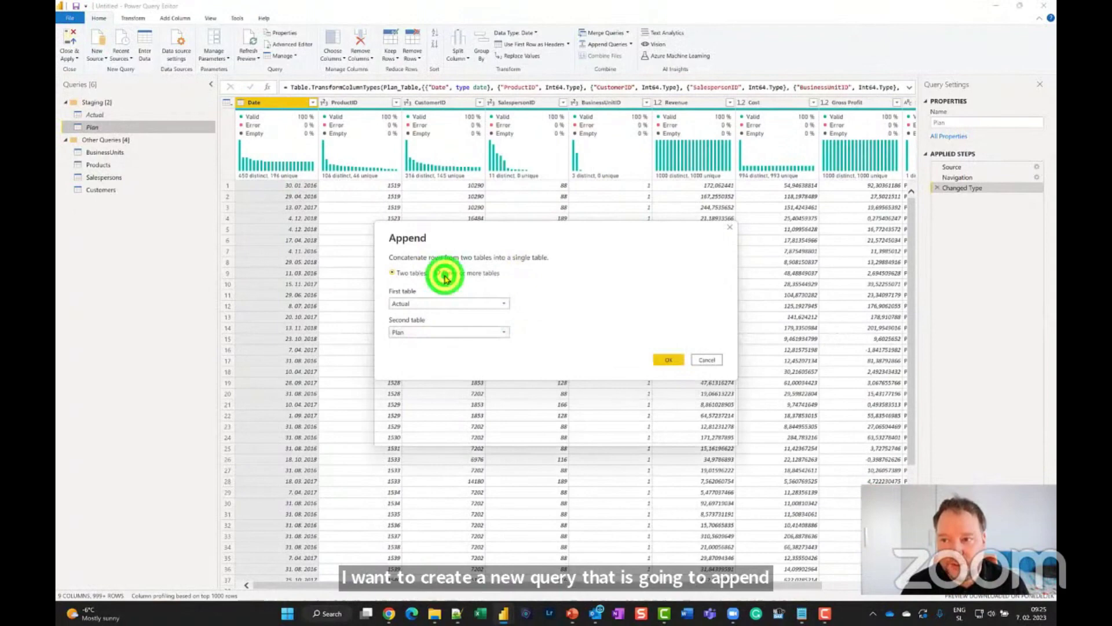
pyautogui.click(399, 274)
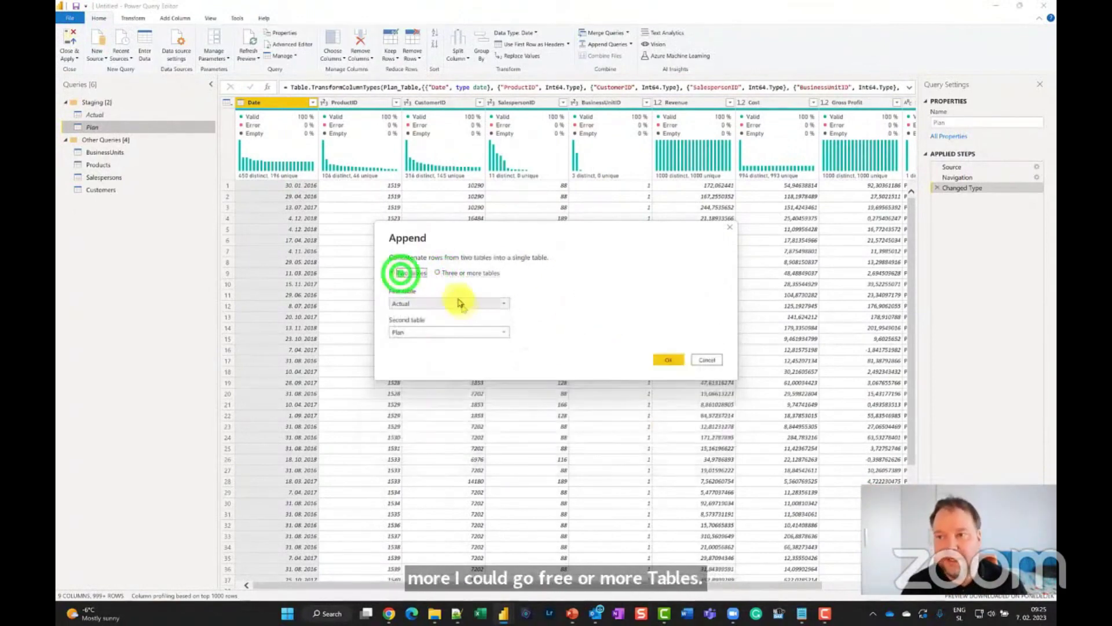
pyautogui.click(666, 361)
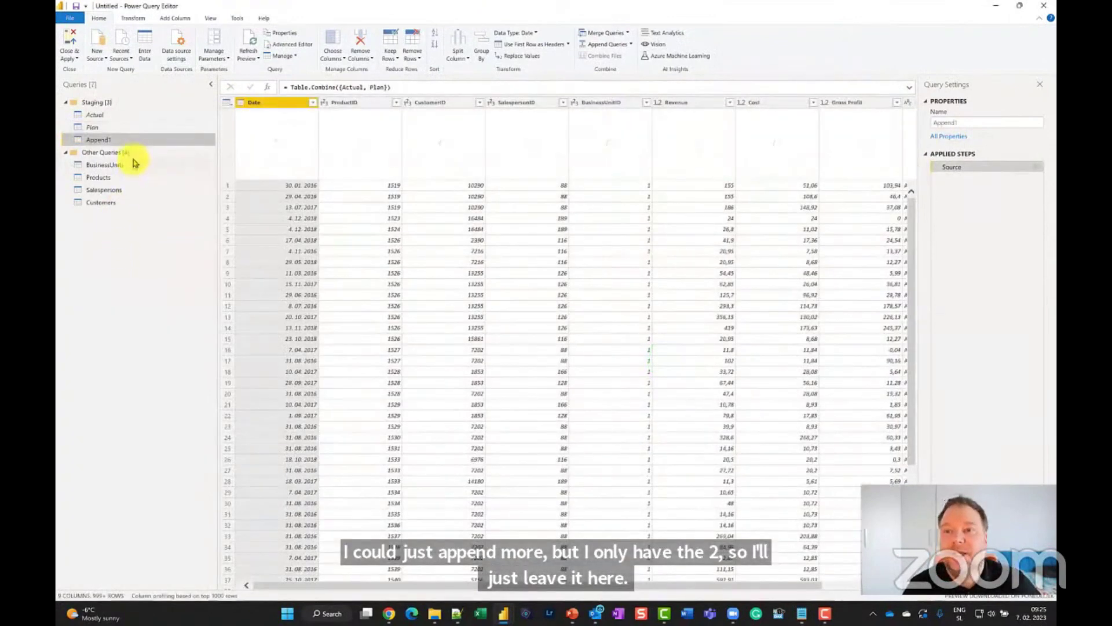
# - Move the appended query to the beginning of the Other Queries group and rename it as Sales
pyautogui.moveTo(114, 139); pyautogui.dragTo(124, 156)
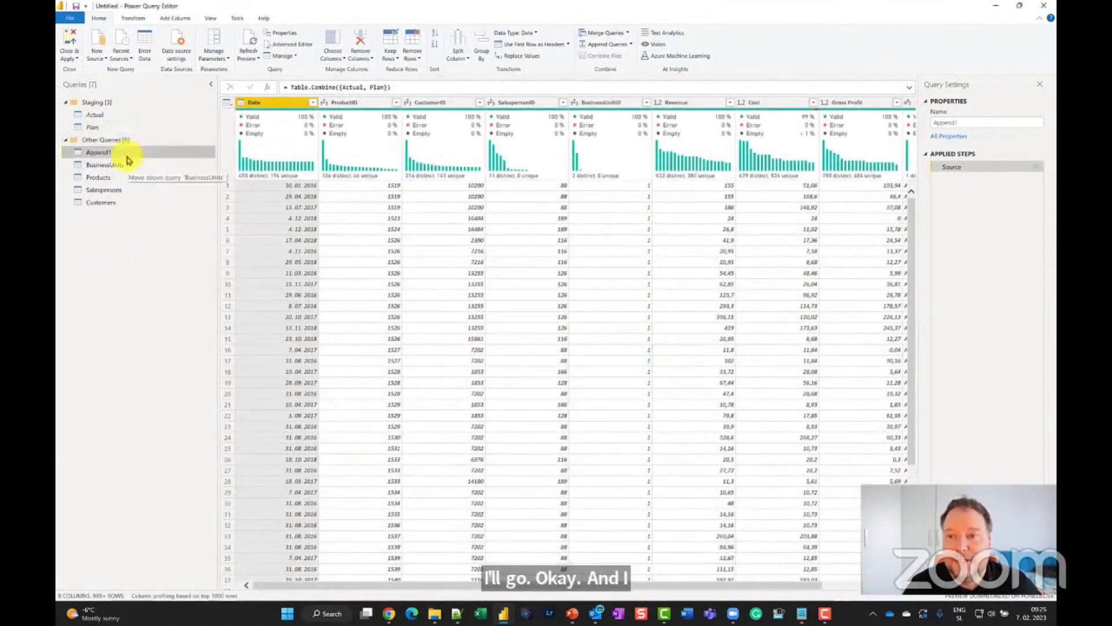
pyautogui.doubleClick(978, 121)
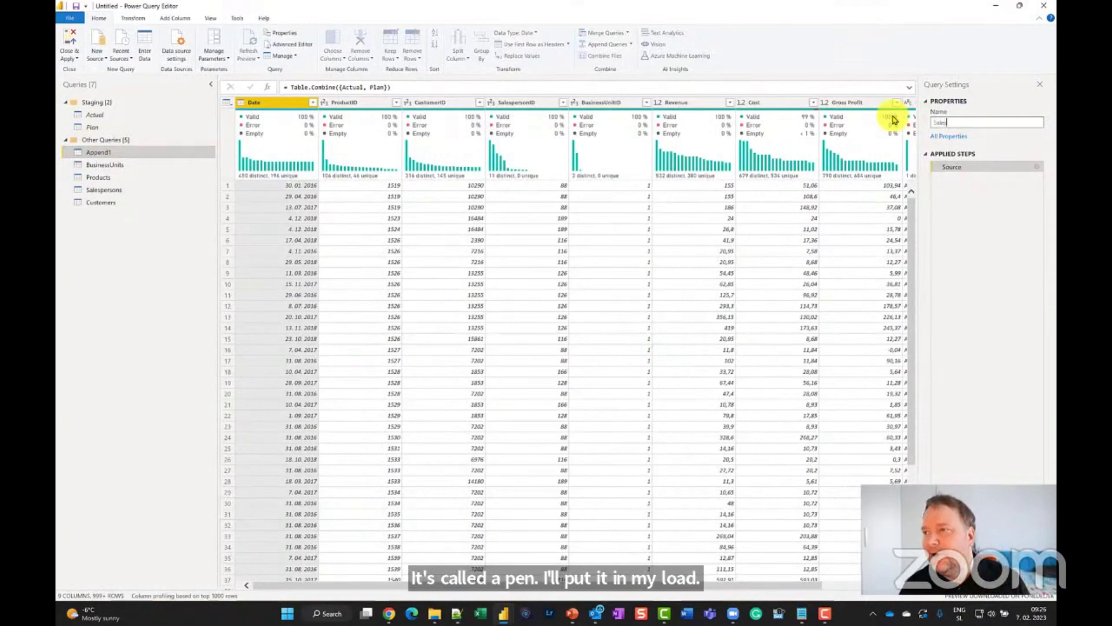
pyautogui.write('Sales')
pyautogui.press('Return')
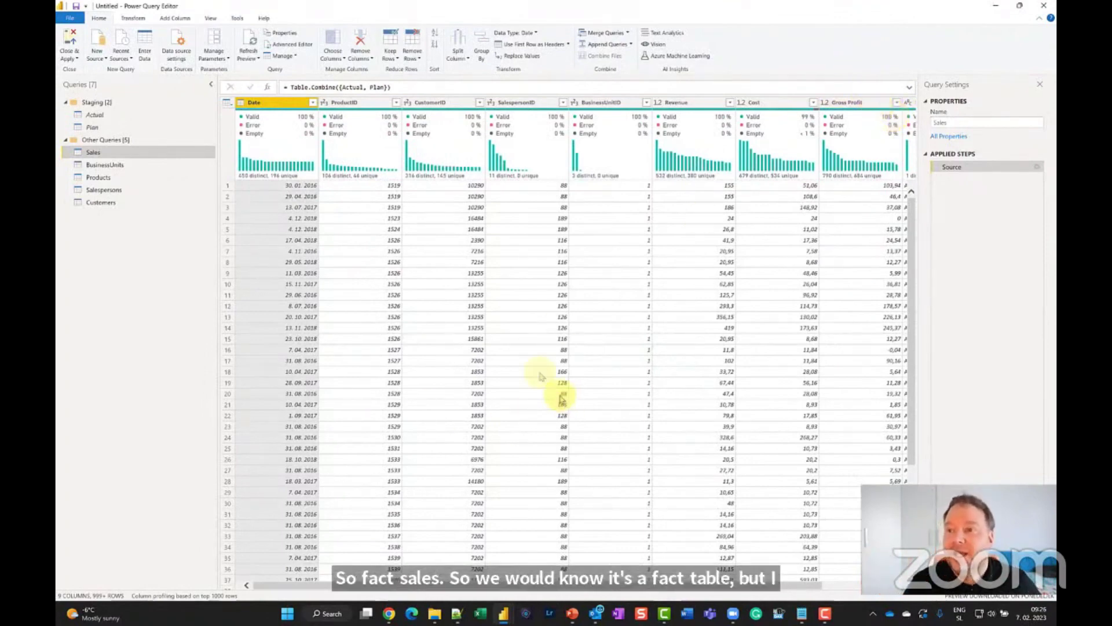
# - Examine all columns of the Sales query, from Date through Scenario
pyautogui.click(256, 104)
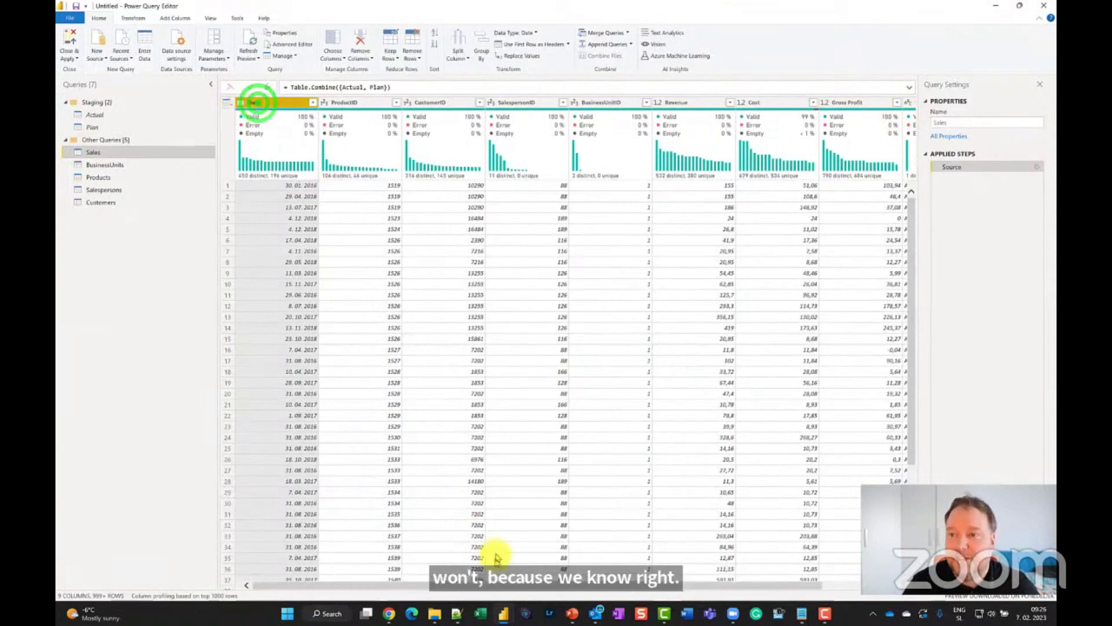
pyautogui.click(506, 582)
pyautogui.moveTo(506, 583); pyautogui.dragTo(742, 590)
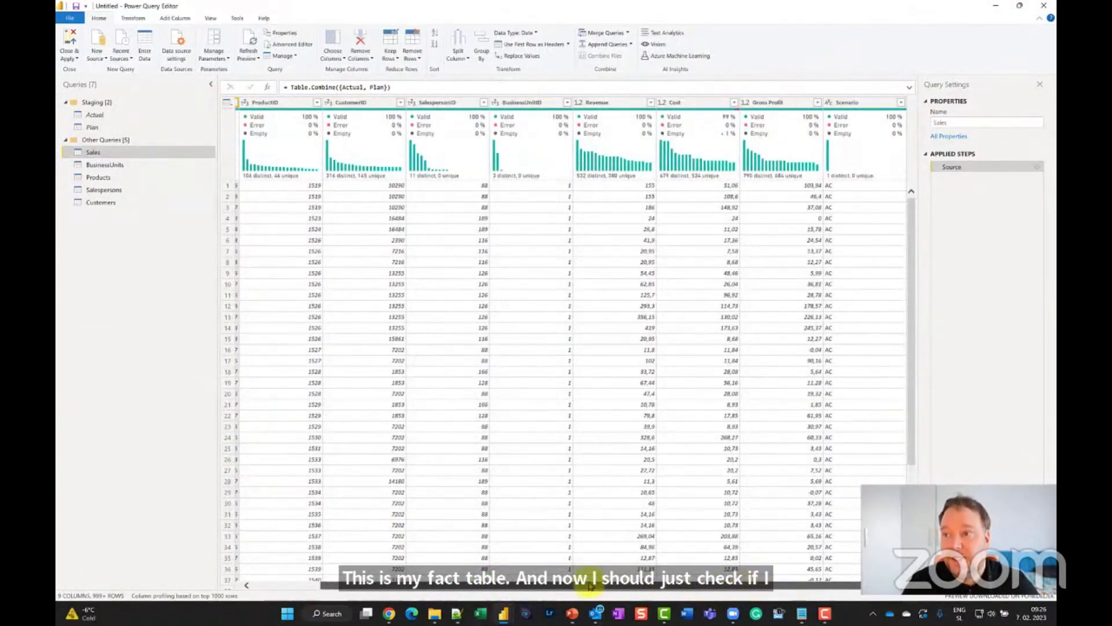
pyautogui.hscroll(-3, 591, 130)
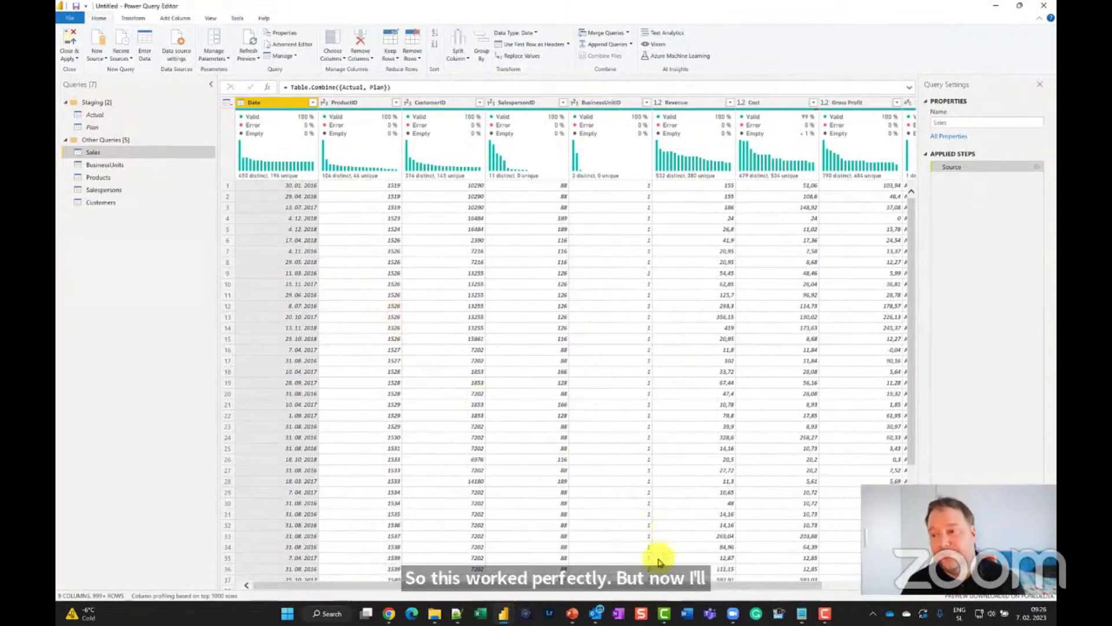
pyautogui.click(650, 587)
pyautogui.moveTo(651, 586); pyautogui.dragTo(820, 584)
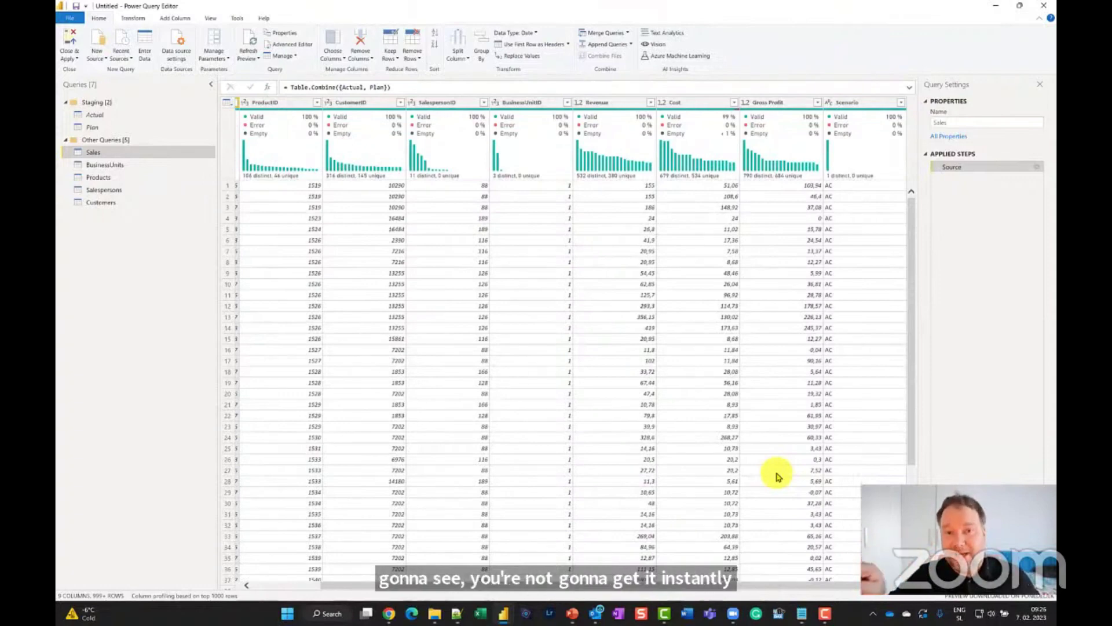
pyautogui.click(629, 102)
pyautogui.keyDown('ctrl'); pyautogui.click(693, 102); pyautogui.keyUp('ctrl')
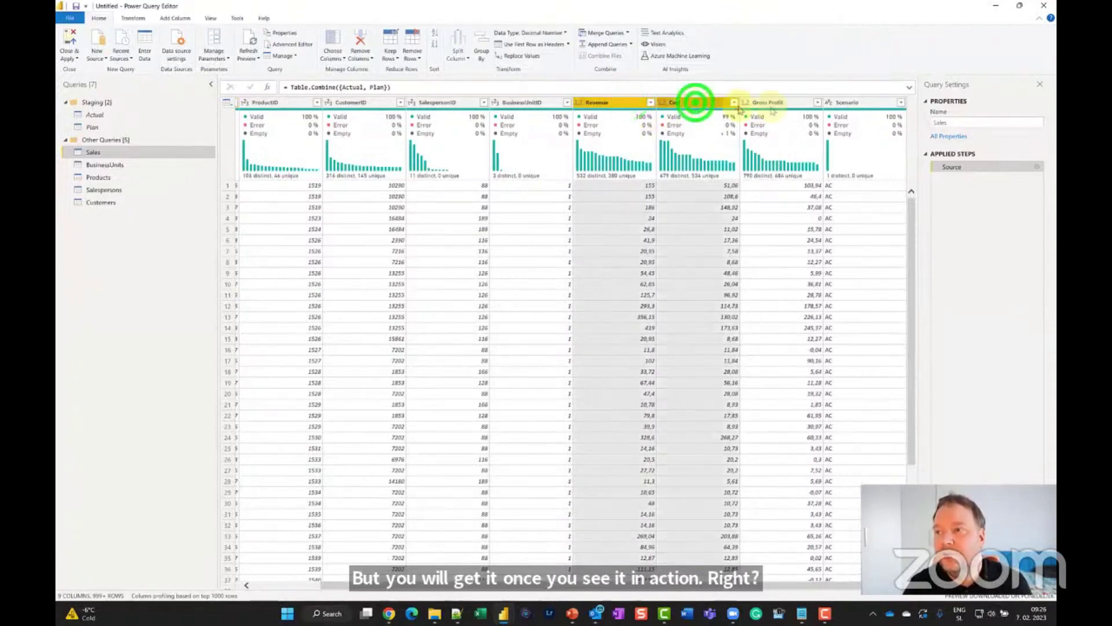
pyautogui.keyDown('ctrl'); pyautogui.click(783, 104); pyautogui.keyUp('ctrl')
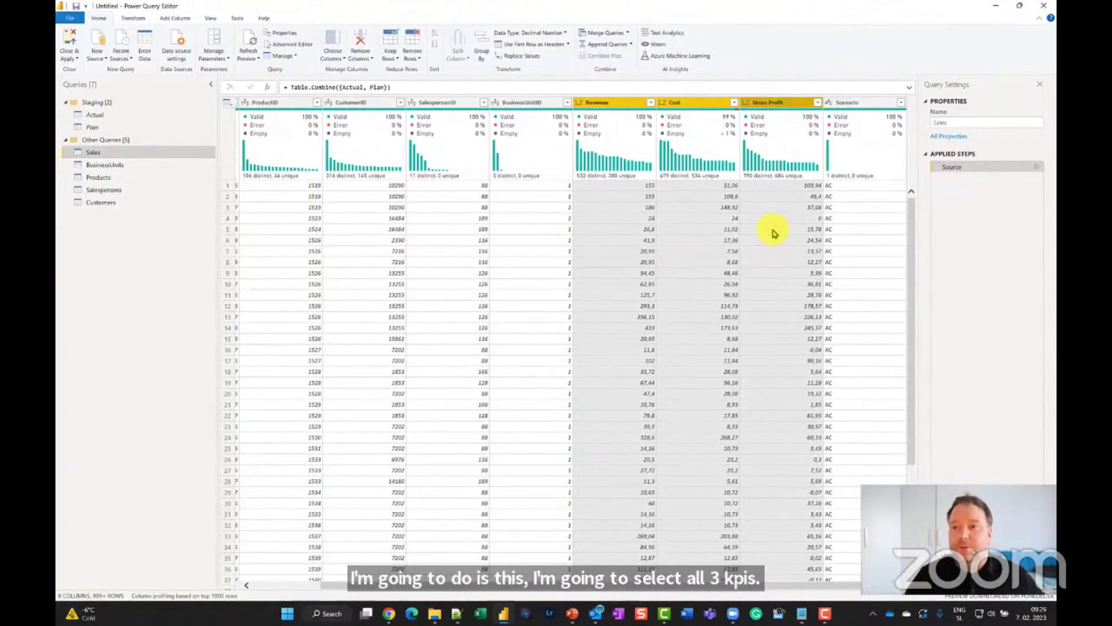
pyautogui.moveTo(786, 586); pyautogui.dragTo(366, 586)
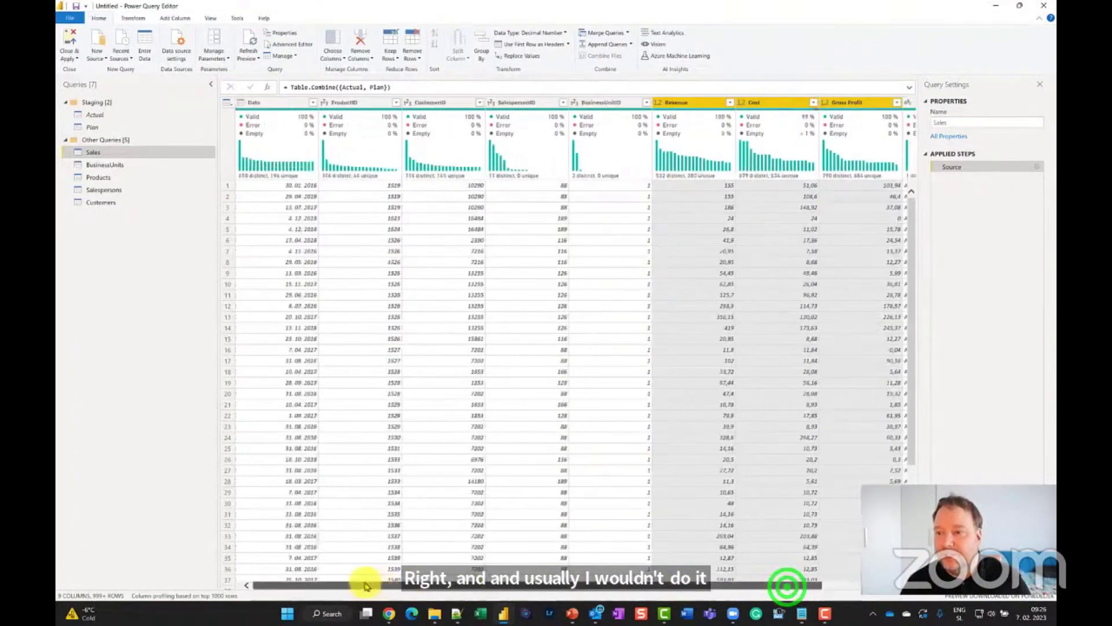
pyautogui.click(284, 102)
pyautogui.keyDown('ctrl'); pyautogui.click(351, 104); pyautogui.keyUp('ctrl')
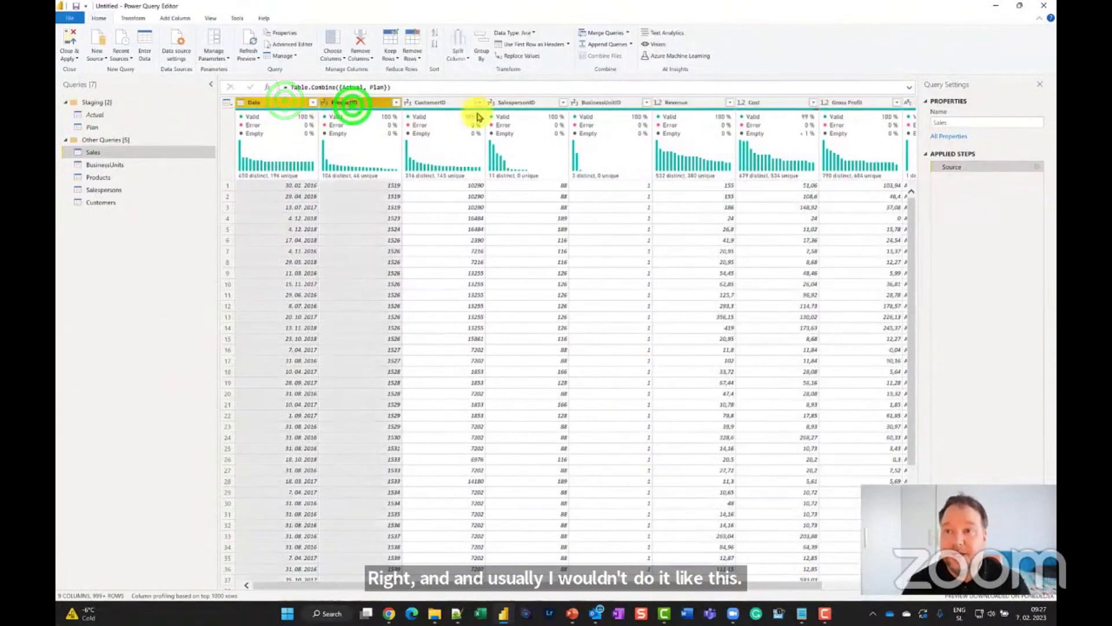
pyautogui.keyDown('ctrl'); pyautogui.click(448, 102); pyautogui.keyUp('ctrl')
pyautogui.keyDown('ctrl'); pyautogui.click(527, 102); pyautogui.keyUp('ctrl')
pyautogui.keyDown('ctrl'); pyautogui.click(604, 102); pyautogui.keyUp('ctrl')
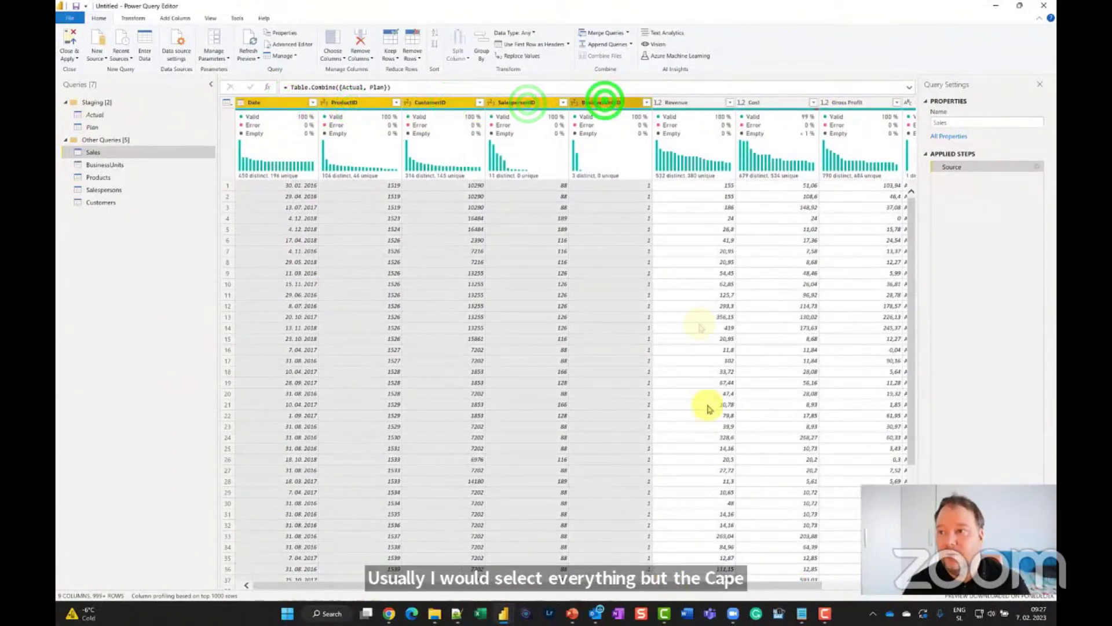
pyautogui.moveTo(708, 587); pyautogui.dragTo(775, 586)
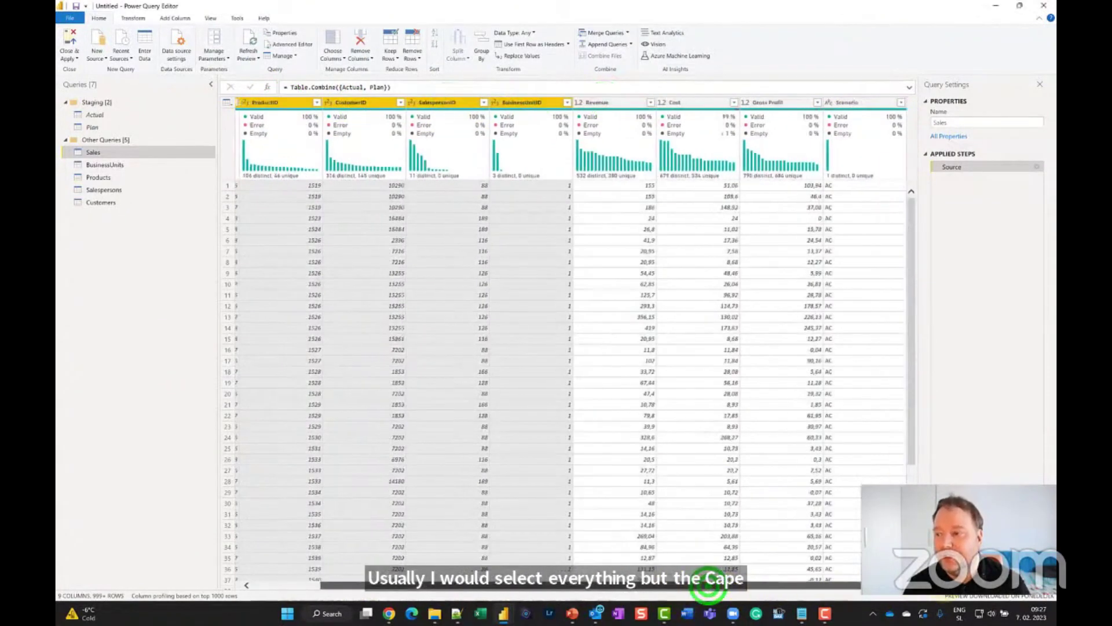
pyautogui.keyDown('ctrl'); pyautogui.click(860, 103); pyautogui.keyUp('ctrl')
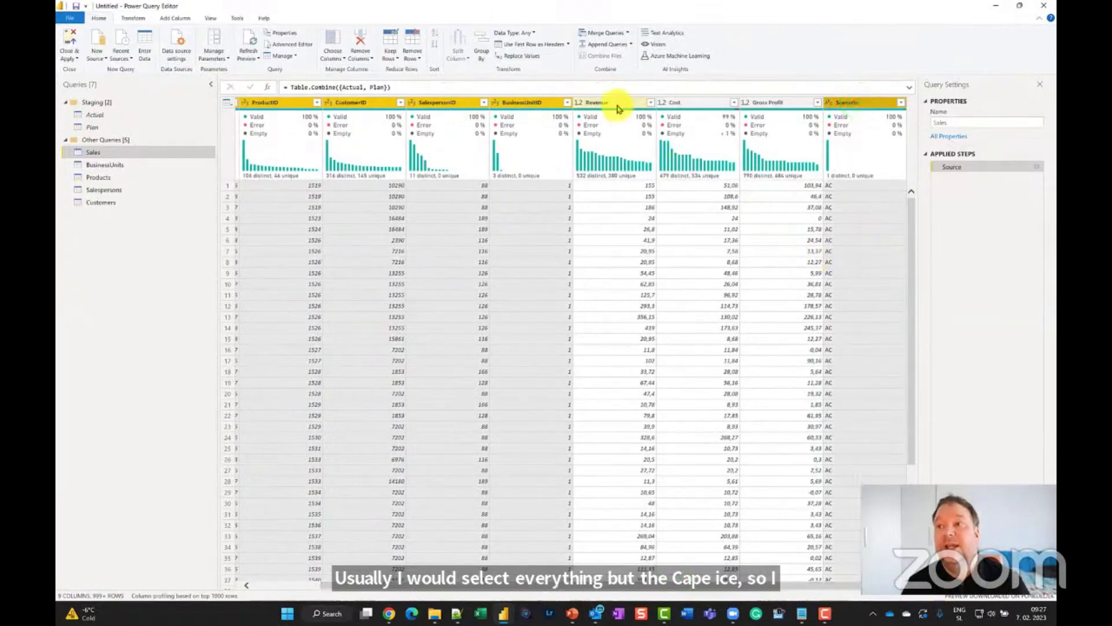
pyautogui.moveTo(812, 134)
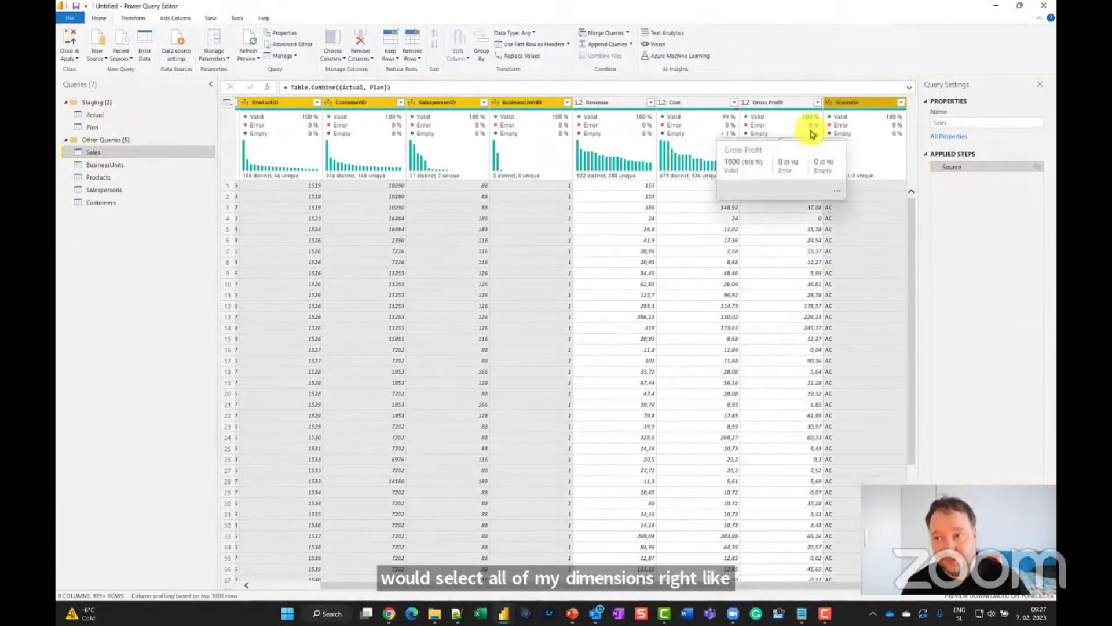
# - Unpivot the Revenue, Cost and Gross Profit columns of the Sales query
pyautogui.click(609, 102)
pyautogui.keyDown('ctrl'); pyautogui.click(711, 103); pyautogui.keyUp('ctrl')
pyautogui.keyDown('ctrl'); pyautogui.click(765, 102); pyautogui.keyUp('ctrl')
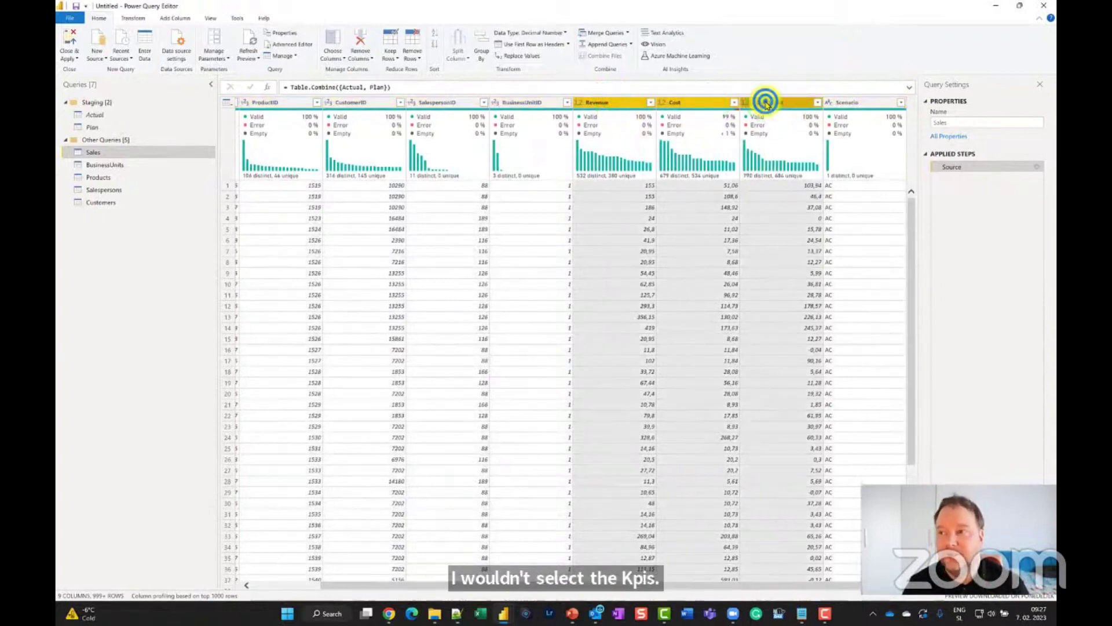
pyautogui.rightClick(766, 103)
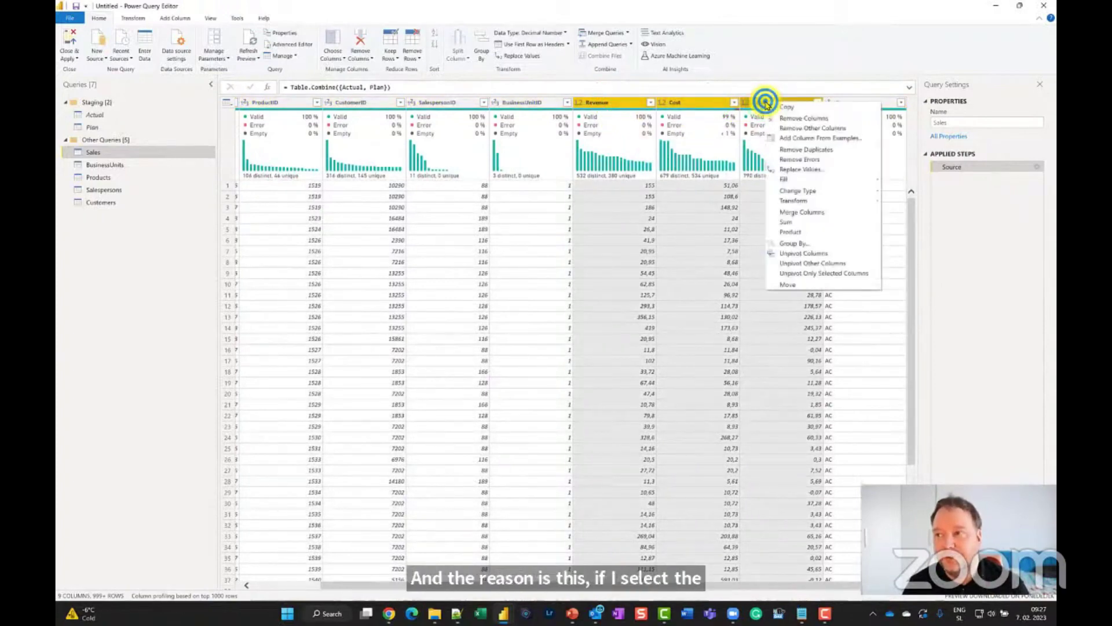
pyautogui.click(807, 255)
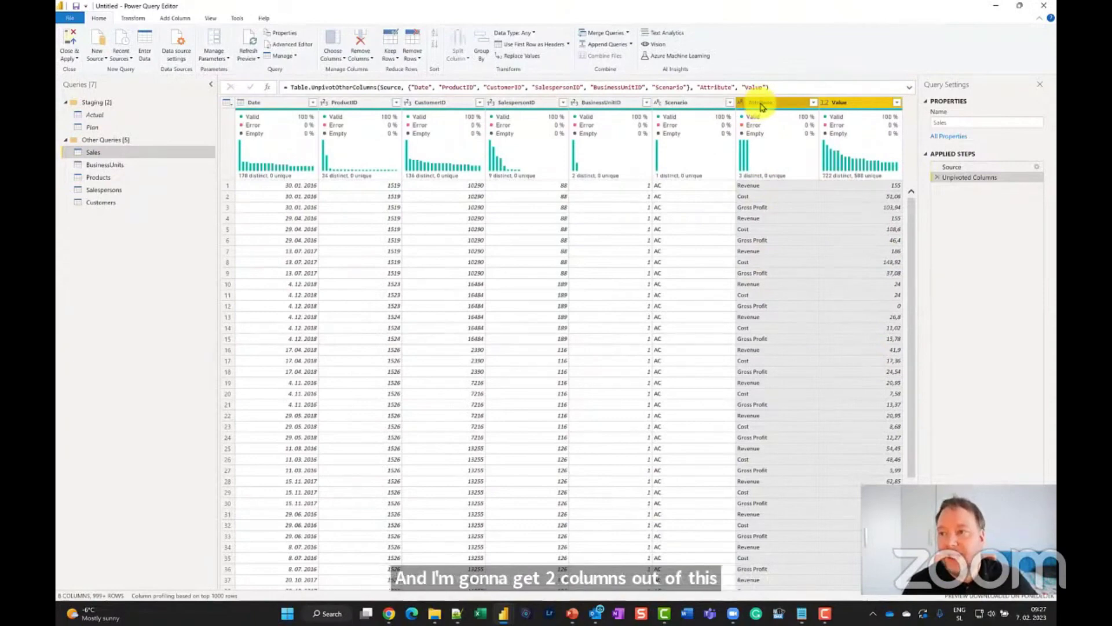
# - Change the attribute column's name to KPI in the formula of the Unpivoted Columns step
pyautogui.moveTo(732, 87); pyautogui.dragTo(697, 86)
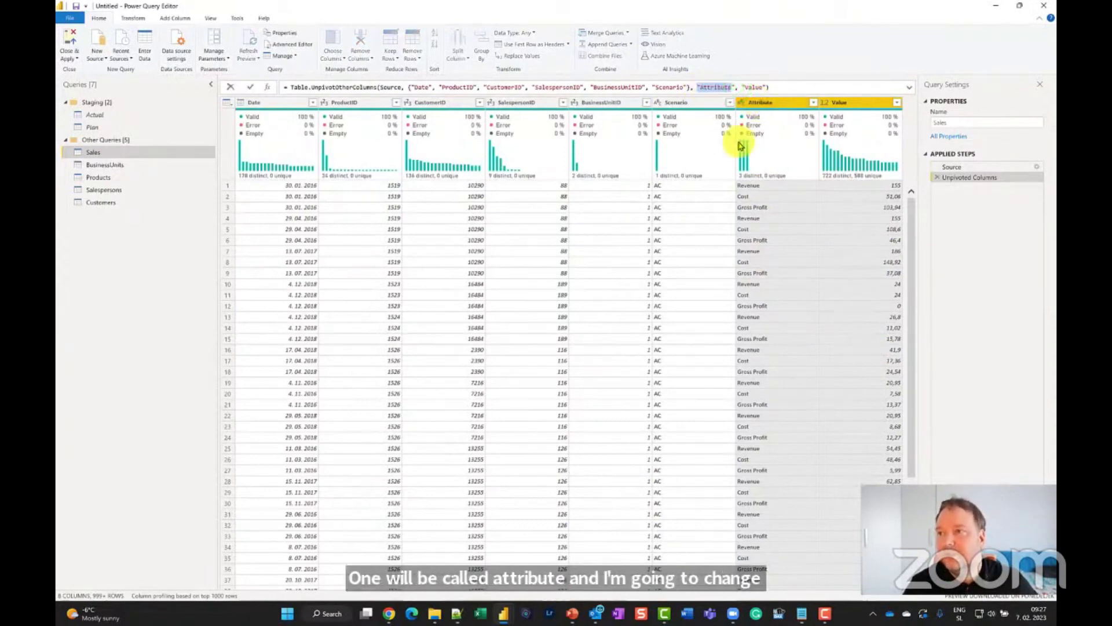
pyautogui.write('KPI')
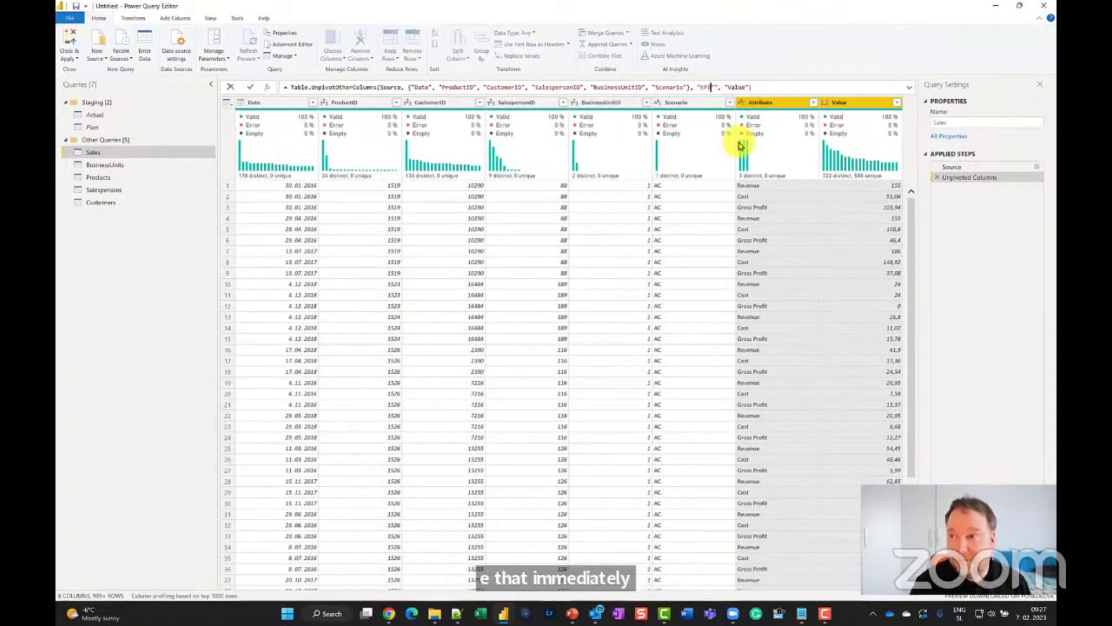
pyautogui.press('Return')
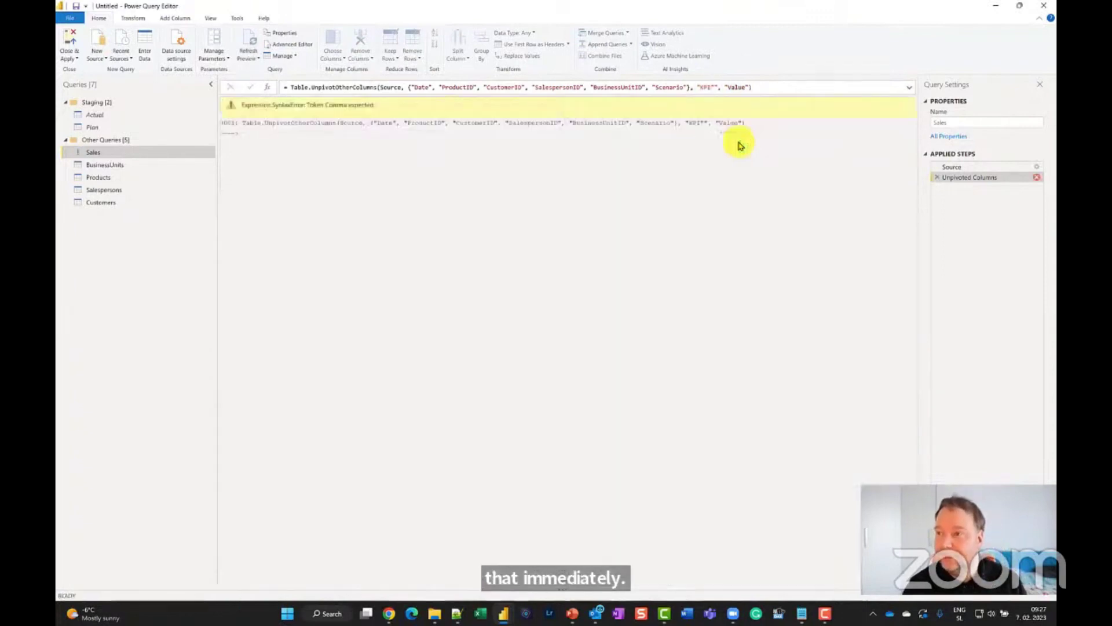
pyautogui.click(717, 87)
pyautogui.press('BackSpace')
pyautogui.press('Return')
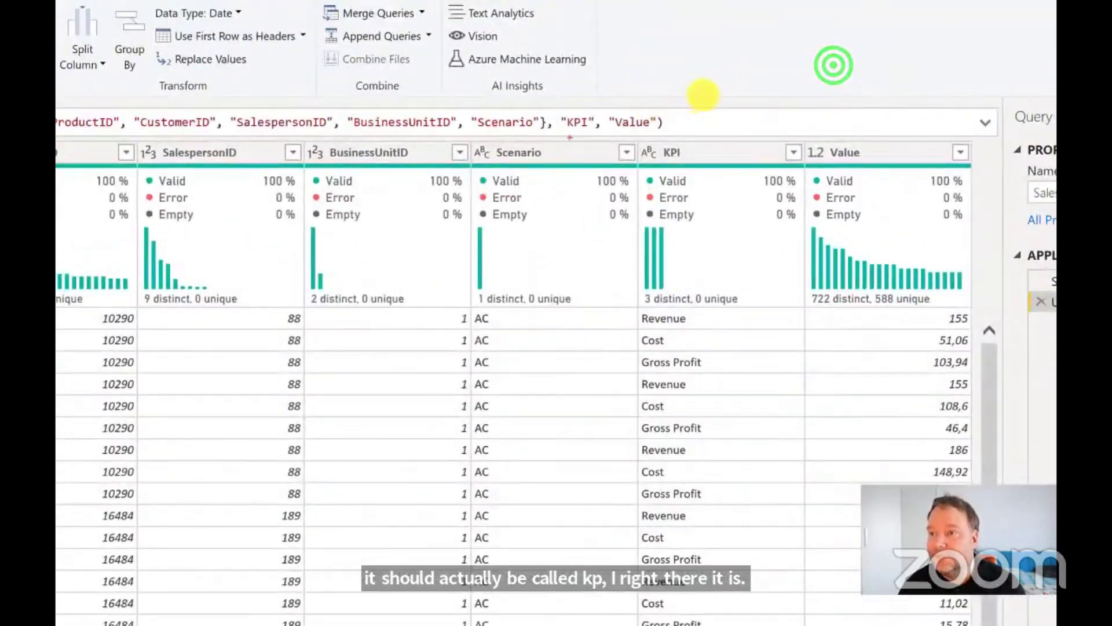
# - Examine the Value and KPI columns produced by the Unpivoted Columns step of the Sales query
pyautogui.moveTo(569, 137); pyautogui.dragTo(479, 355)
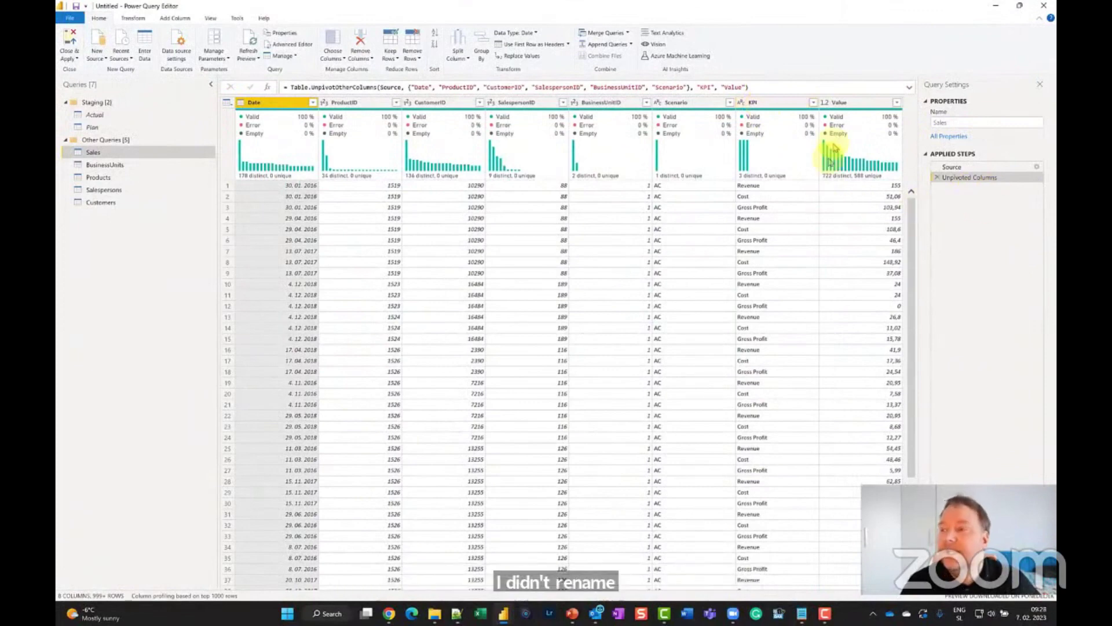
pyautogui.click(866, 102)
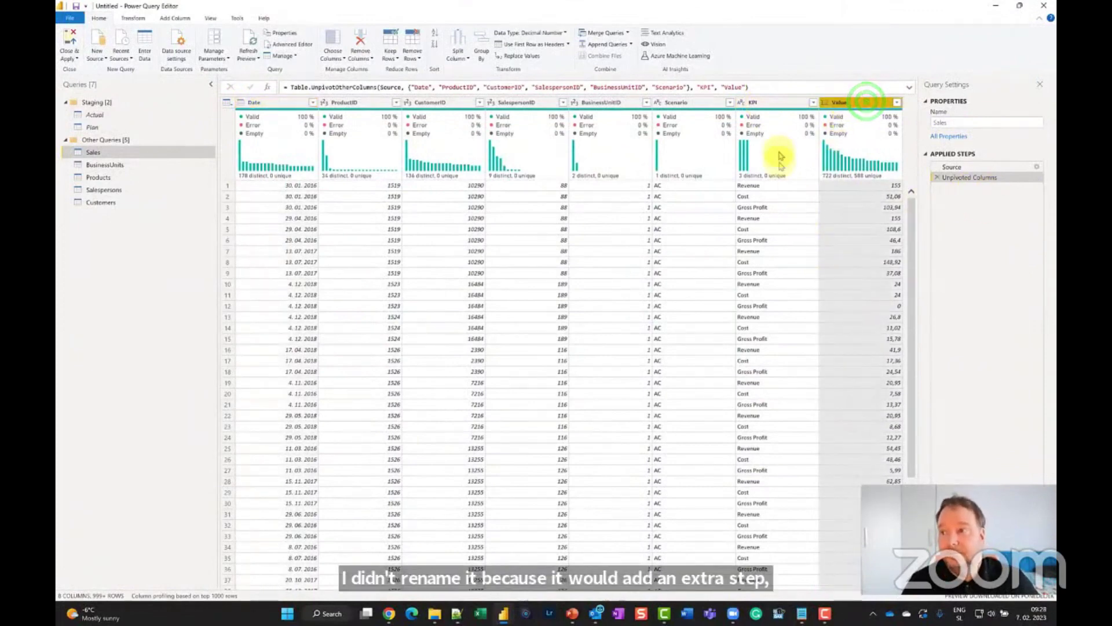
pyautogui.click(777, 102)
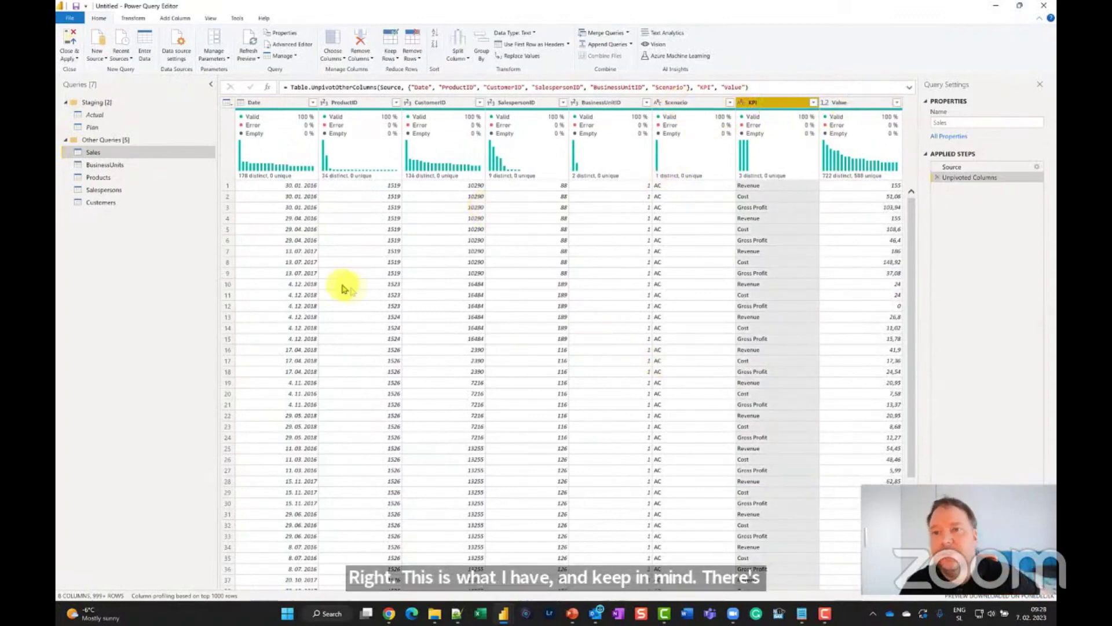
# - Examine the Scenario column in the Actual staging query and in the Sales query
pyautogui.click(97, 115)
pyautogui.click(97, 125)
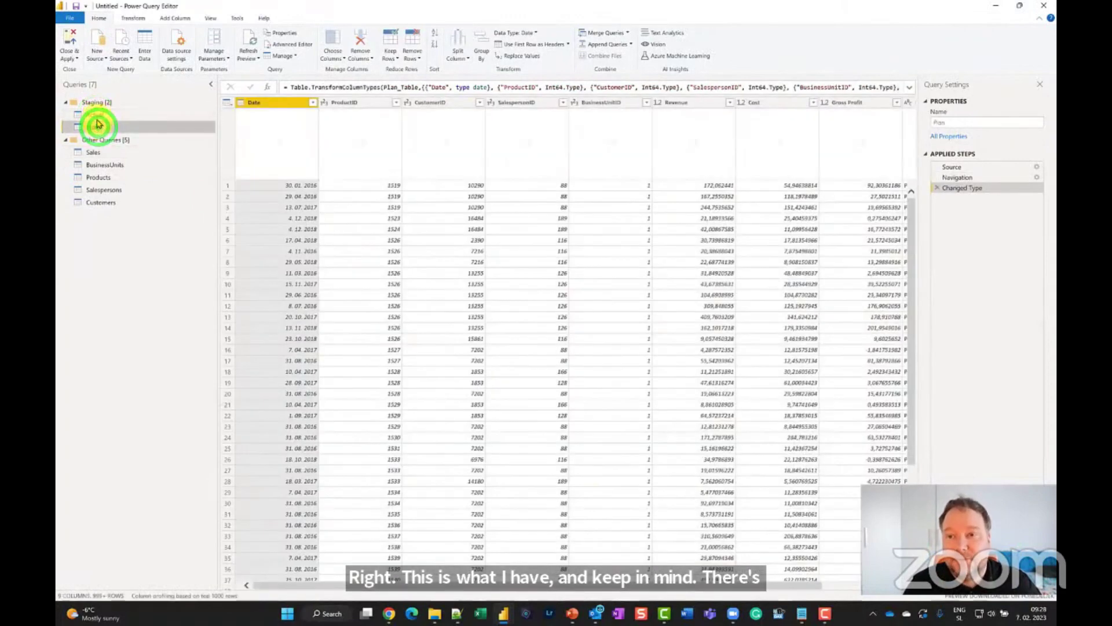
pyautogui.click(95, 115)
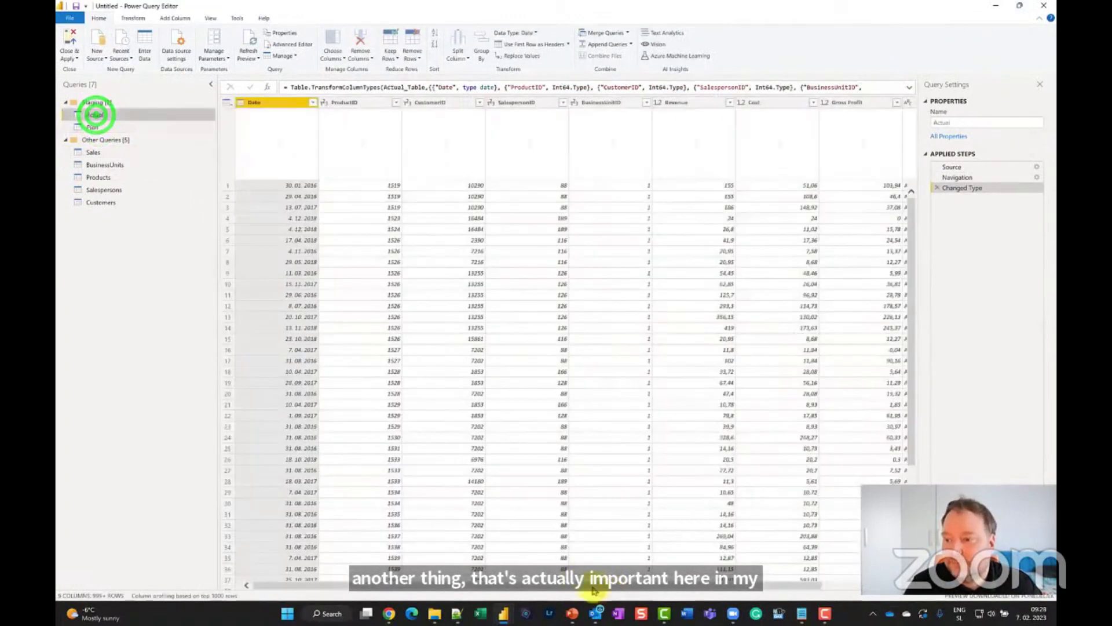
pyautogui.hscroll(1, 864, 370)
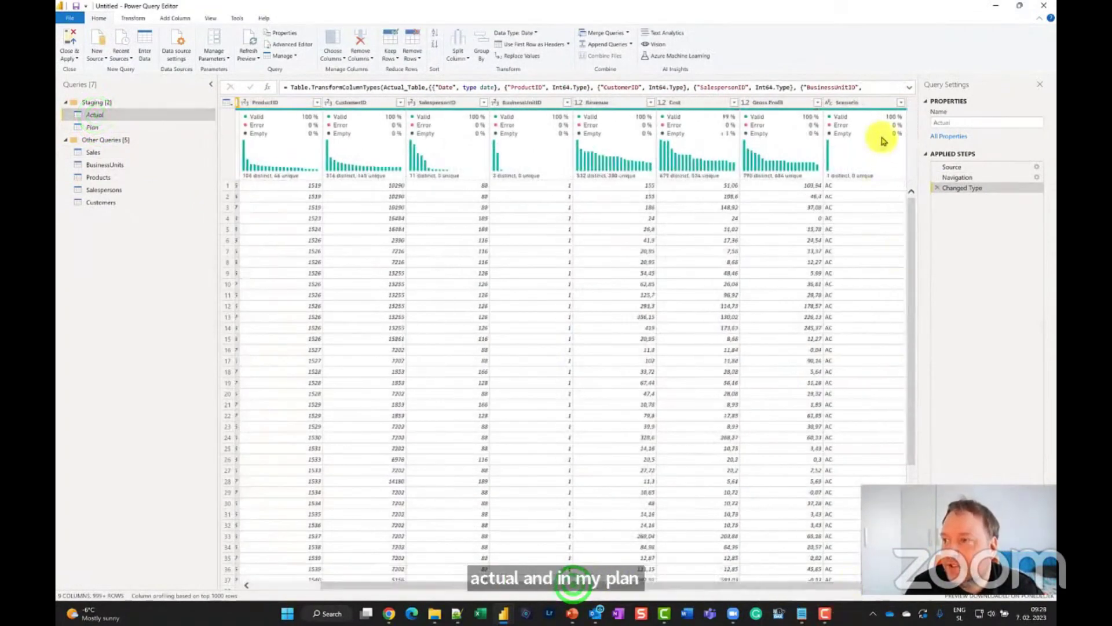
pyautogui.click(858, 103)
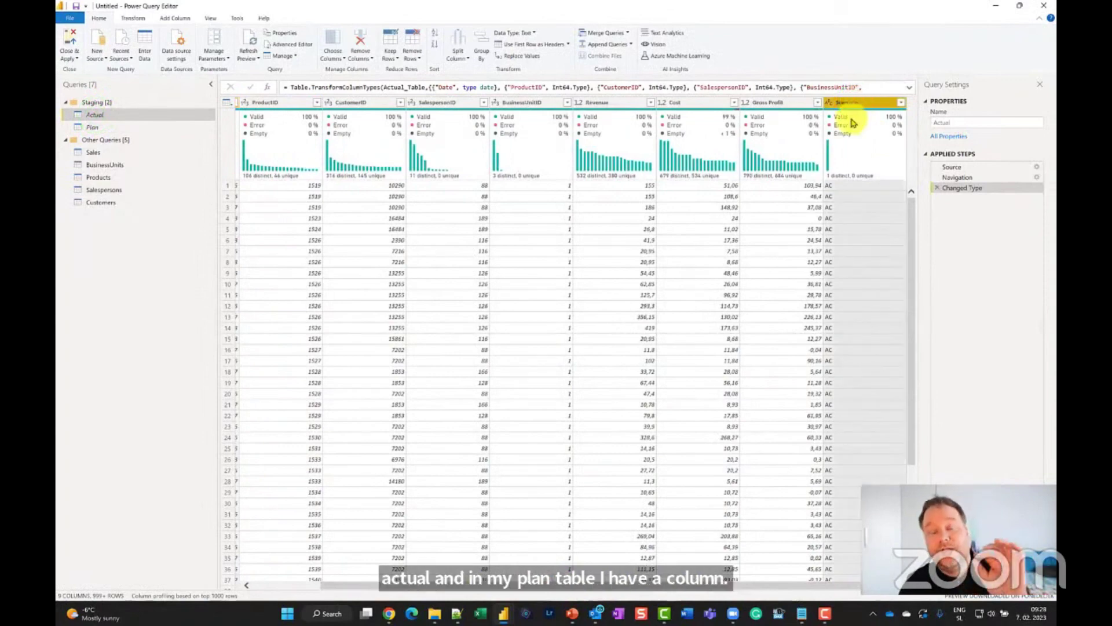
pyautogui.click(93, 152)
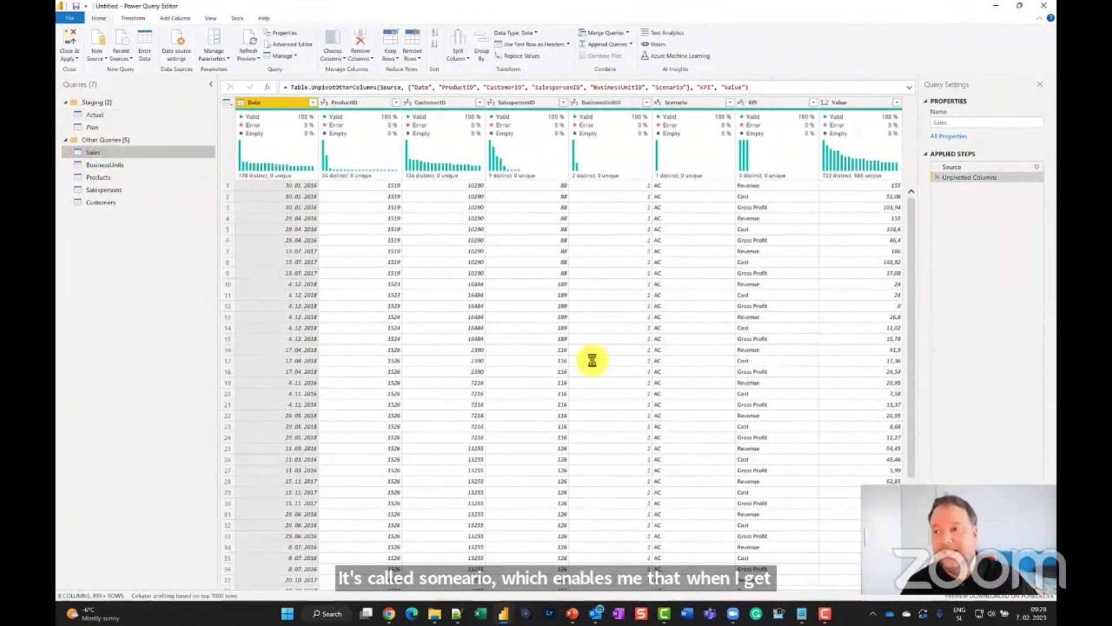
pyautogui.click(706, 102)
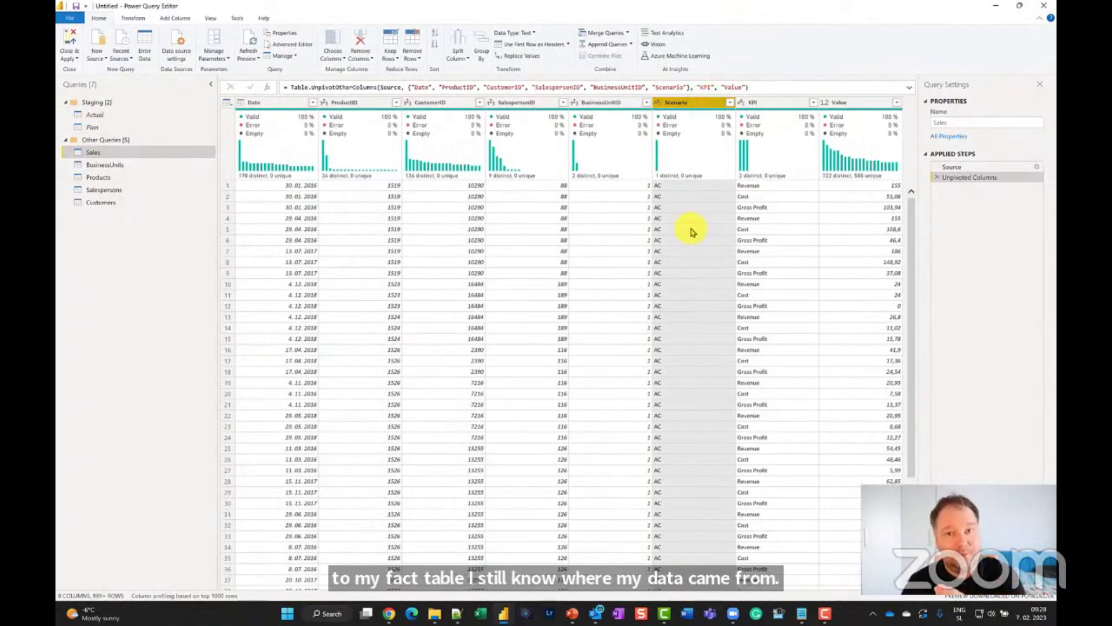
pyautogui.click(603, 186)
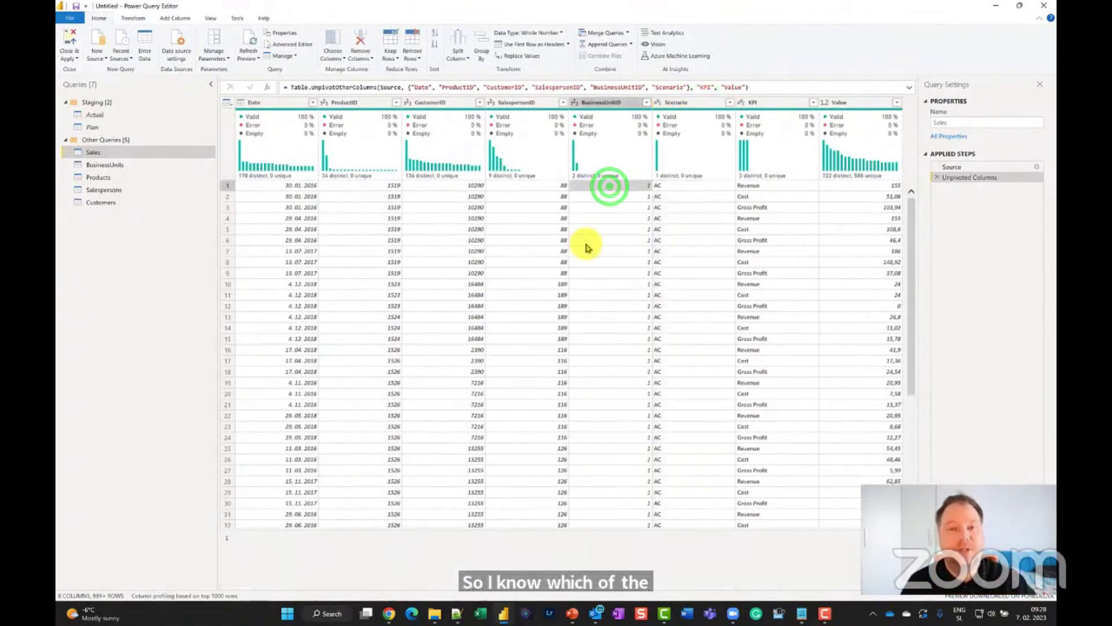
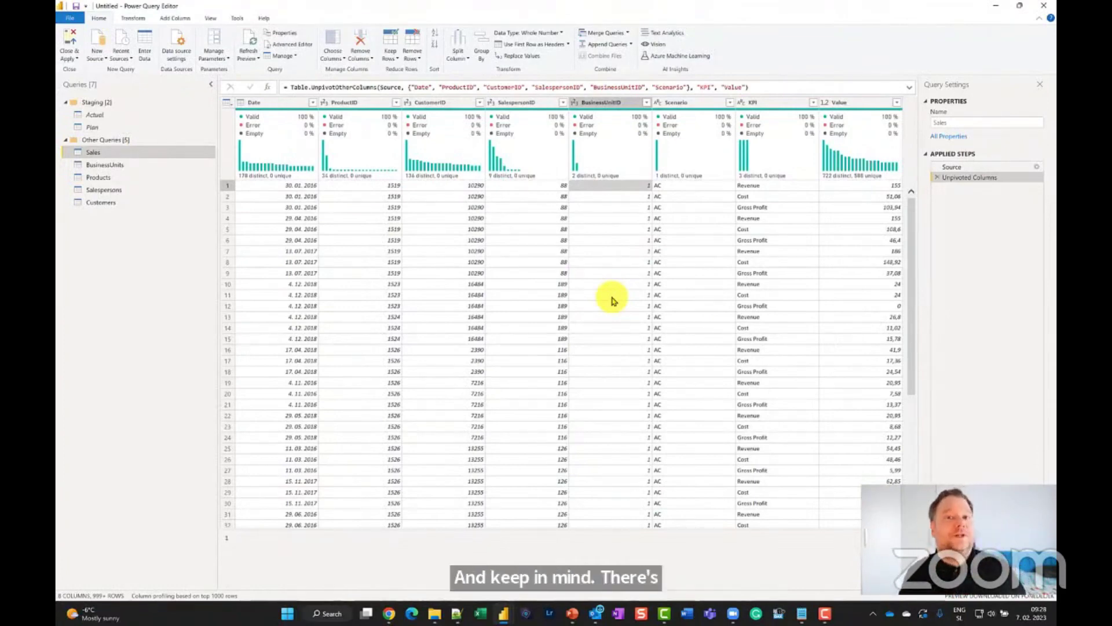
# - Compare the columns of the Plan and Actual staging queries, going through ProductID, CustomerID, SalespersonID and BusinessUnitID in Plan
pyautogui.click(93, 127)
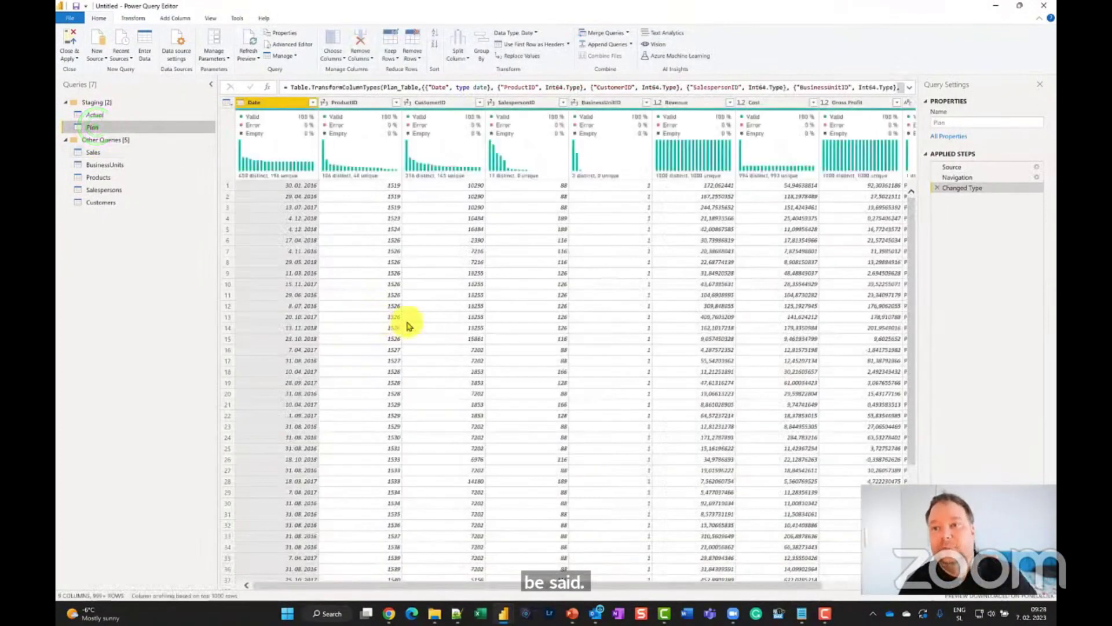
pyautogui.click(355, 103)
pyautogui.click(443, 101)
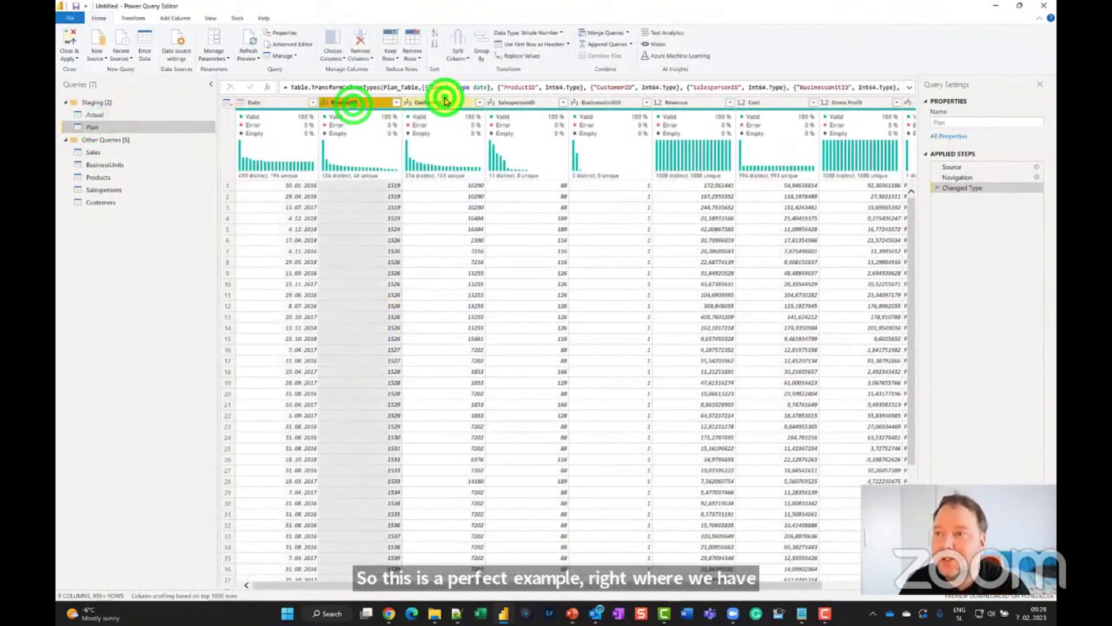
pyautogui.click(515, 102)
pyautogui.click(594, 103)
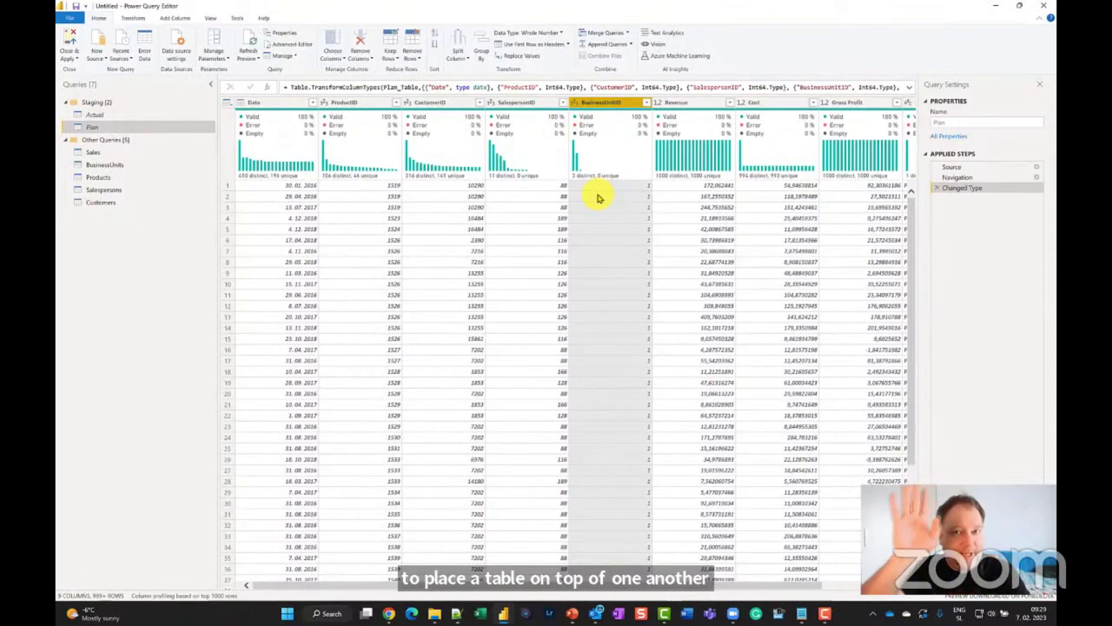
pyautogui.click(94, 115)
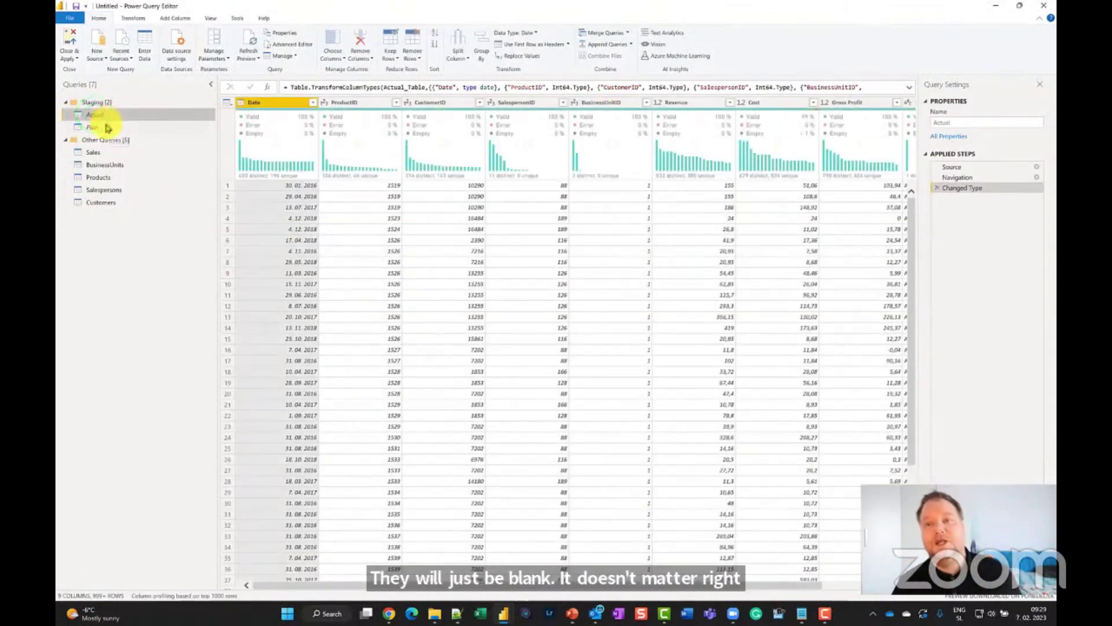
pyautogui.click(104, 125)
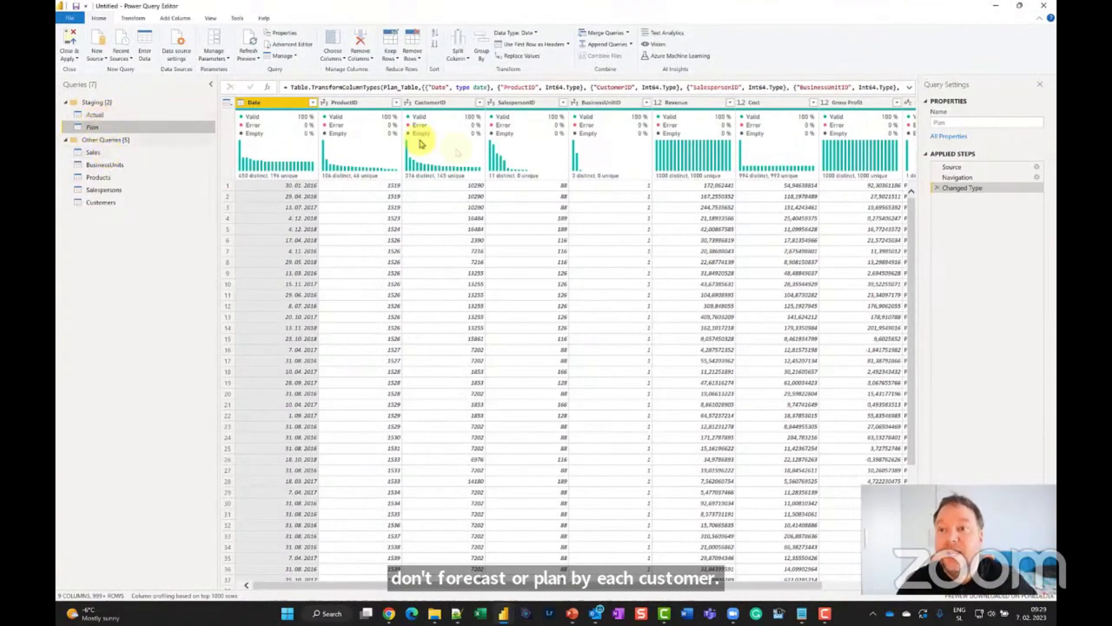
# - Review the Source step of the Sales query with its Revenue, Cost and Gross Profit columns selected together
pyautogui.click(92, 152)
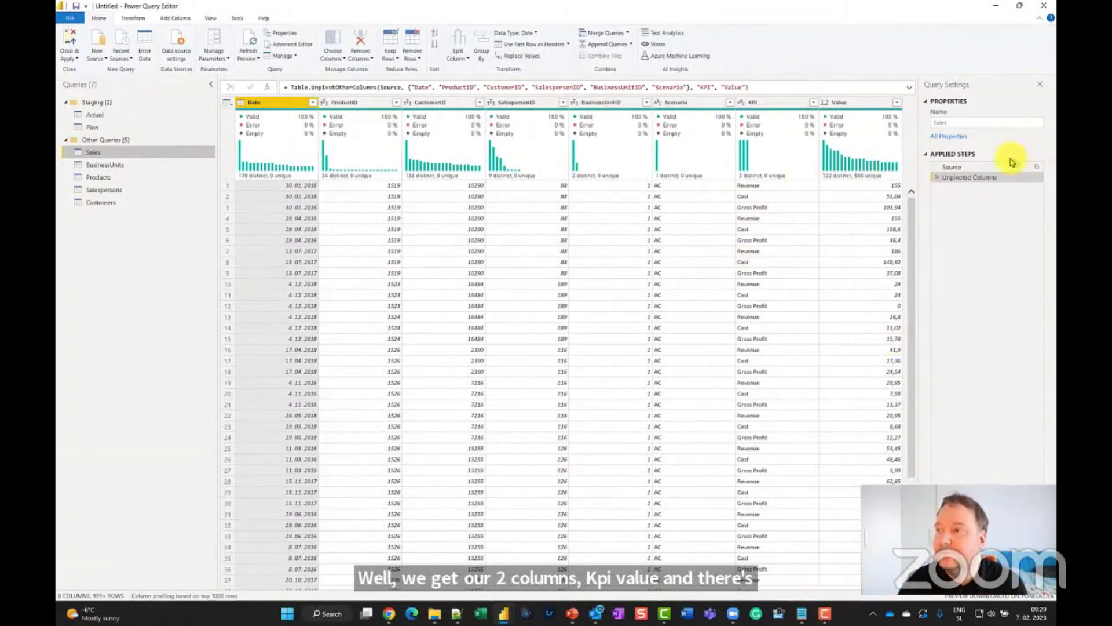
pyautogui.click(967, 169)
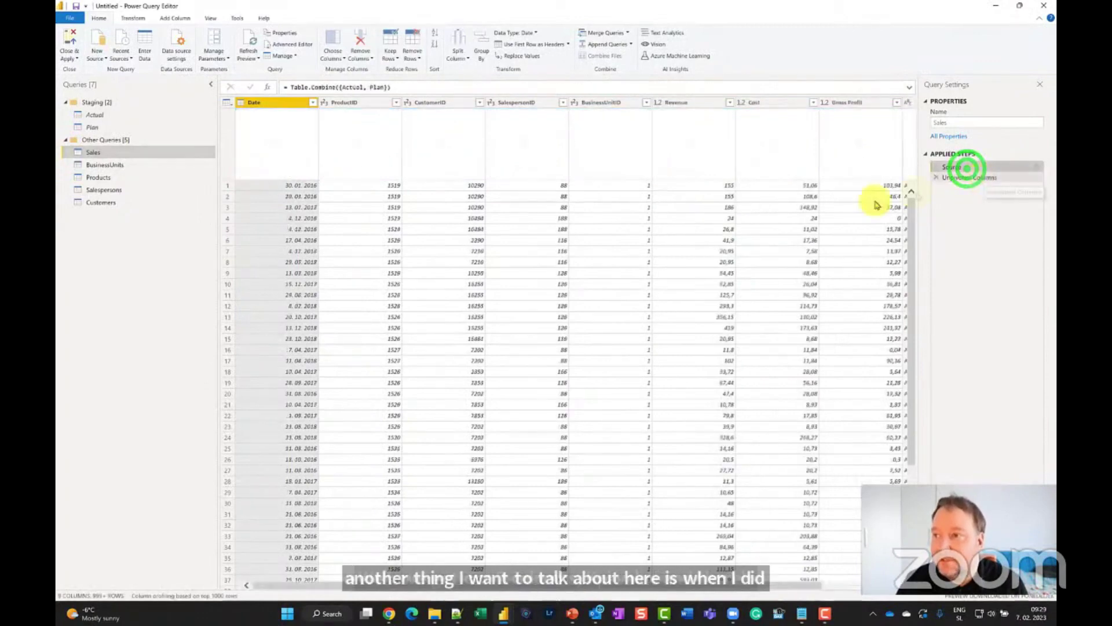
pyautogui.click(675, 103)
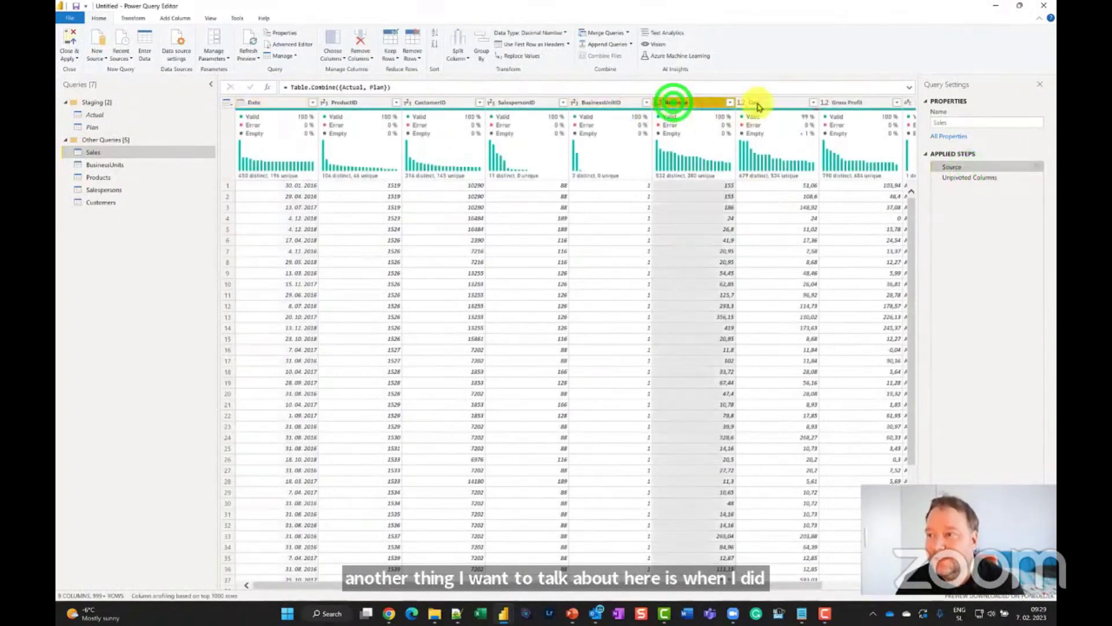
pyautogui.keyDown('ctrl'); pyautogui.click(762, 102); pyautogui.keyUp('ctrl')
pyautogui.keyDown('ctrl'); pyautogui.click(856, 103); pyautogui.keyUp('ctrl')
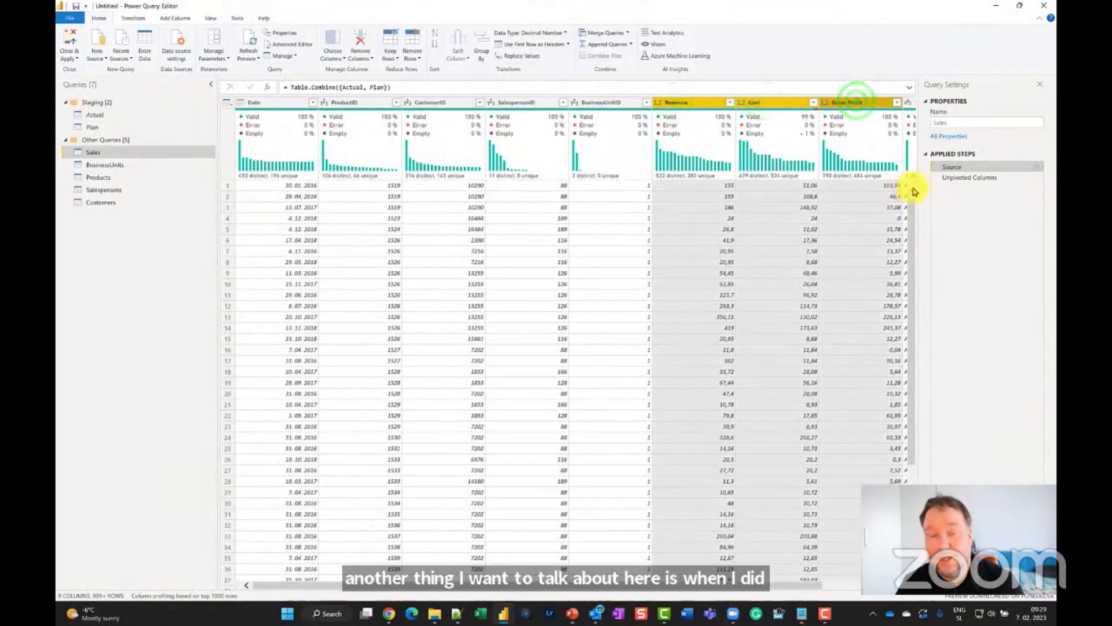
# - Examine the Table.UnpivotOtherColumns formula of the Unpivoted Columns step, including its list of columns to keep
pyautogui.click(978, 181)
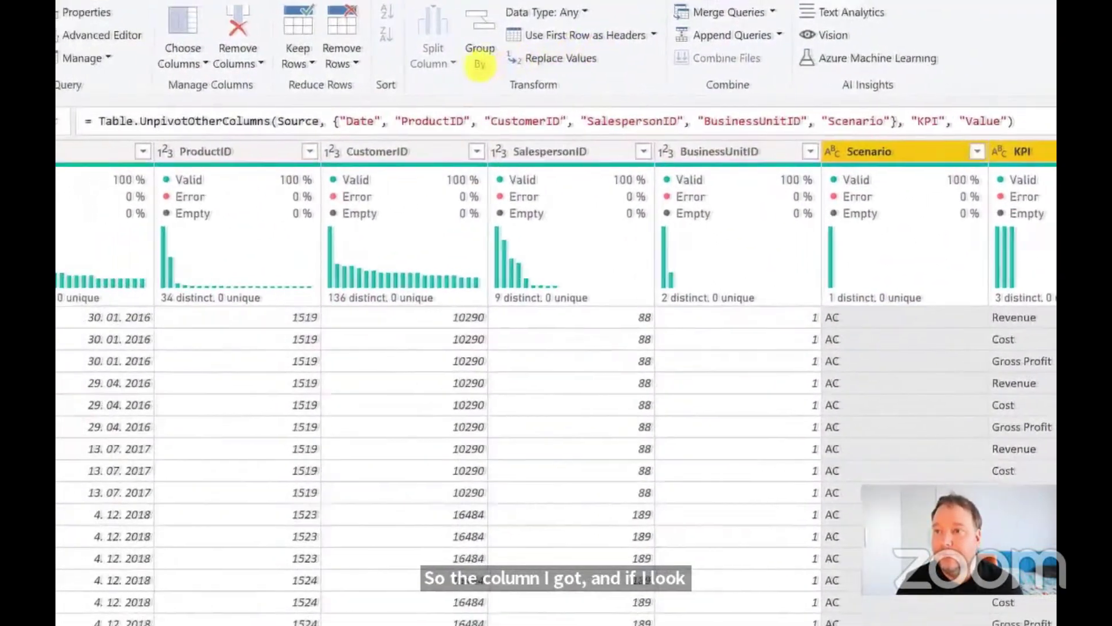
pyautogui.click(503, 58)
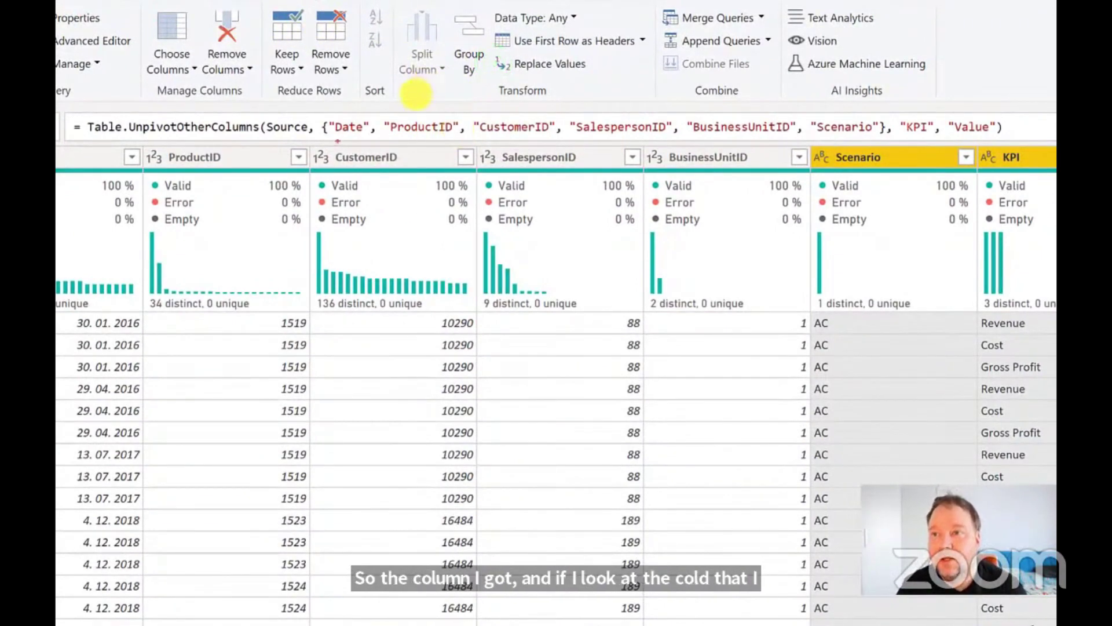
pyautogui.moveTo(410, 91); pyautogui.dragTo(671, 91)
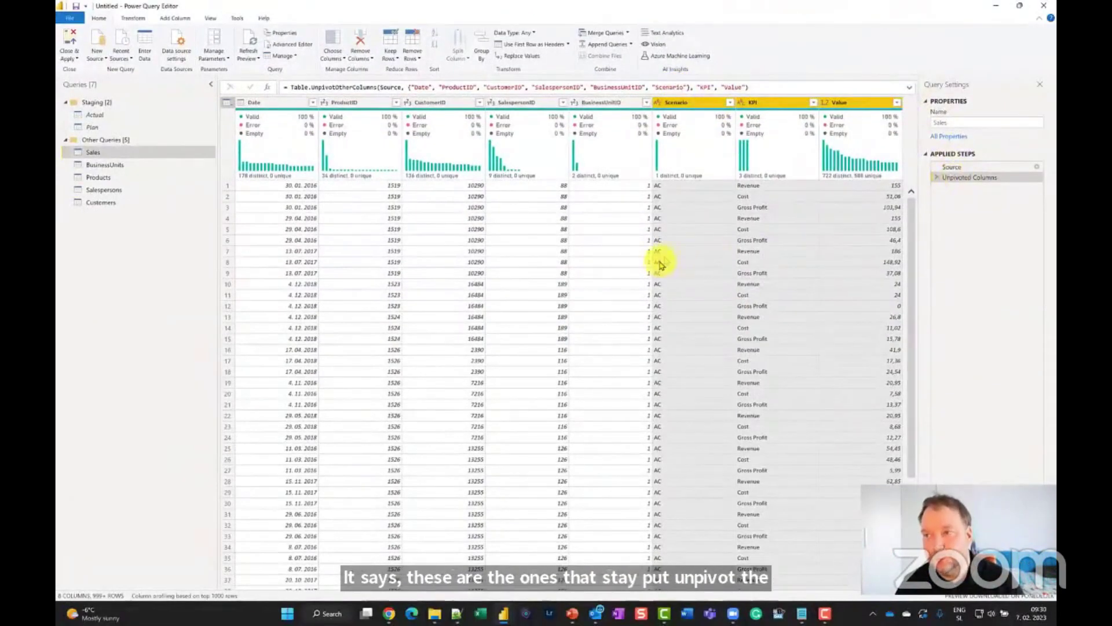
pyautogui.click(673, 240)
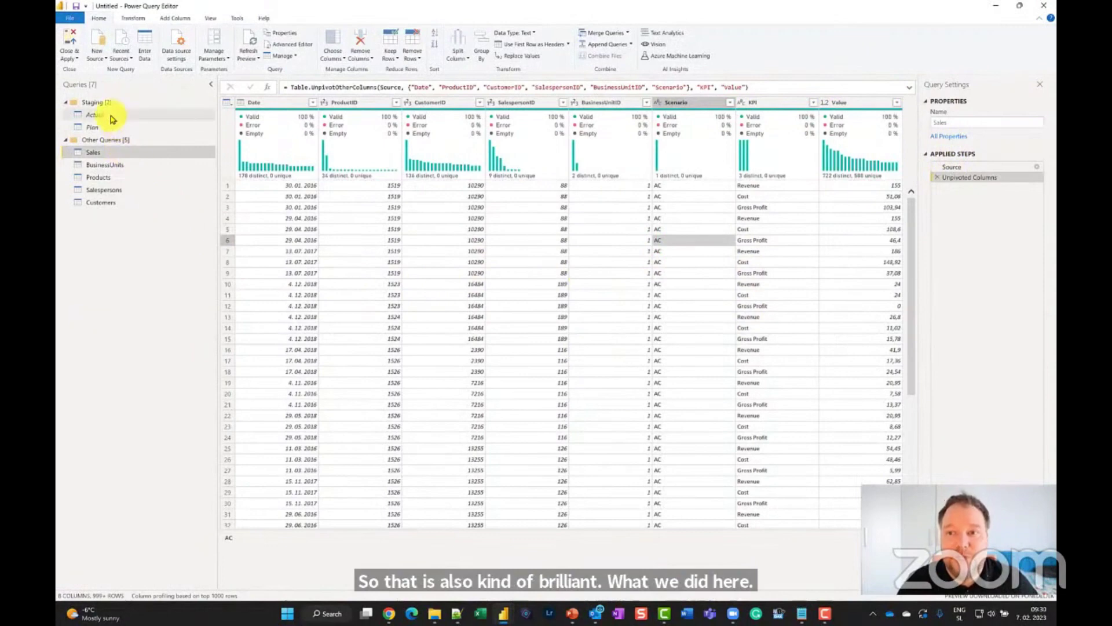
# - Apply the queries to the data model and arrange Products, Customers, Salespersons and BusinessUnits around the Sales table in the model diagram
pyautogui.click(73, 36)
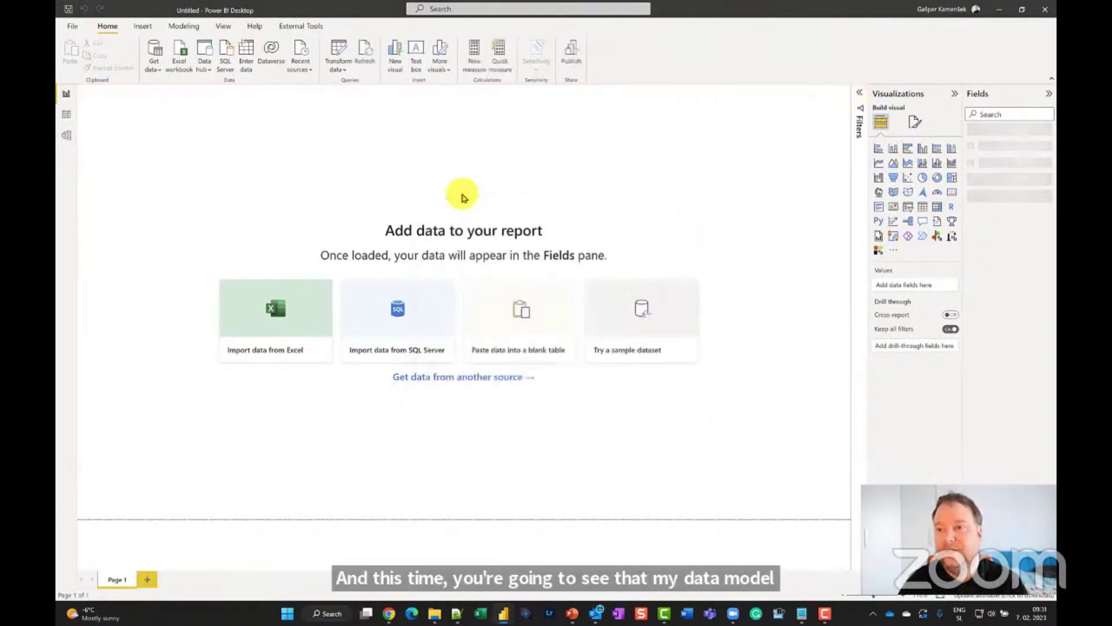
pyautogui.click(67, 136)
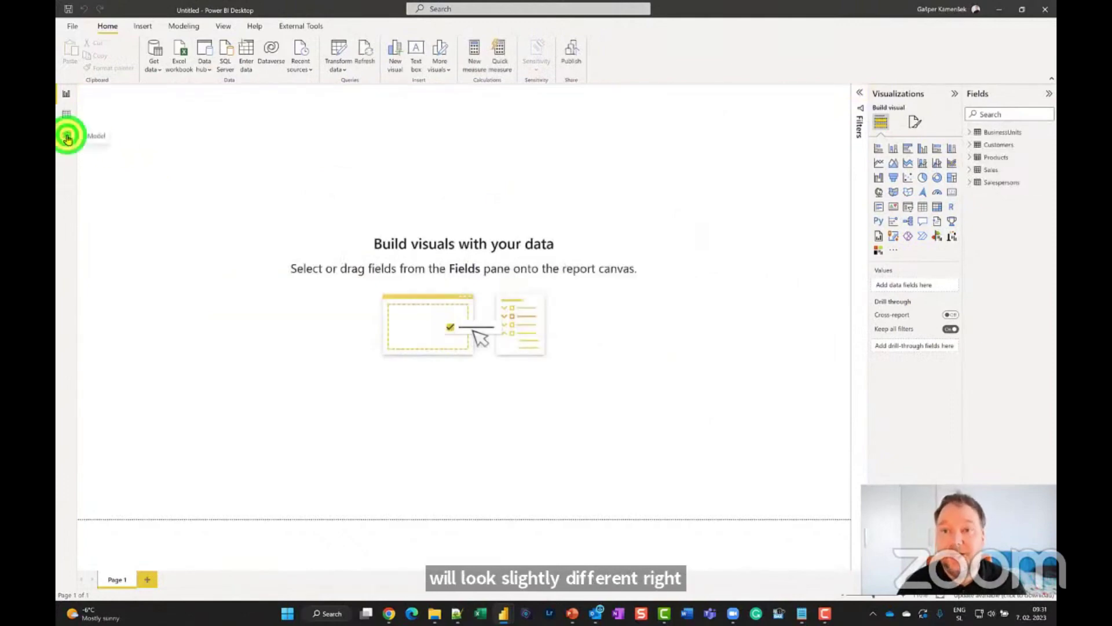
pyautogui.moveTo(414, 282); pyautogui.dragTo(593, 254)
pyautogui.moveTo(306, 232); pyautogui.dragTo(357, 257)
pyautogui.click(259, 385)
pyautogui.moveTo(259, 385); pyautogui.dragTo(441, 470)
pyautogui.moveTo(162, 251); pyautogui.dragTo(145, 467)
pyautogui.moveTo(290, 135); pyautogui.dragTo(130, 245)
pyautogui.moveTo(591, 264); pyautogui.dragTo(598, 232)
pyautogui.click(364, 151)
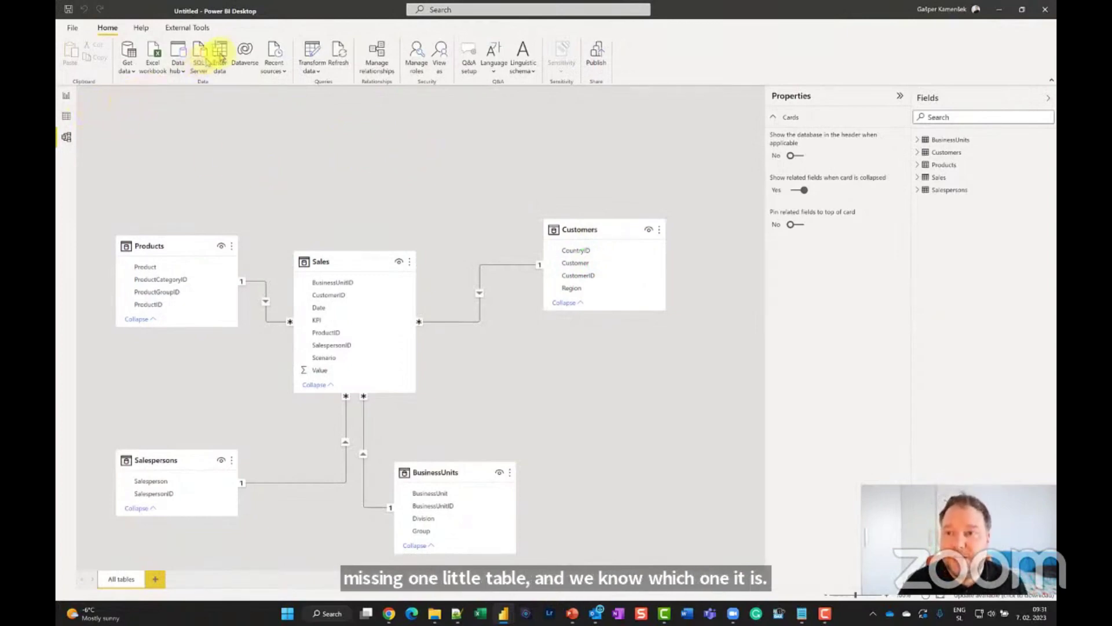
# - Create a Calendar calculated table from the copied ADDCOLUMNS and CALENDARAUTO formula with year, quarter, month, weekday and week columns
pyautogui.click(66, 95)
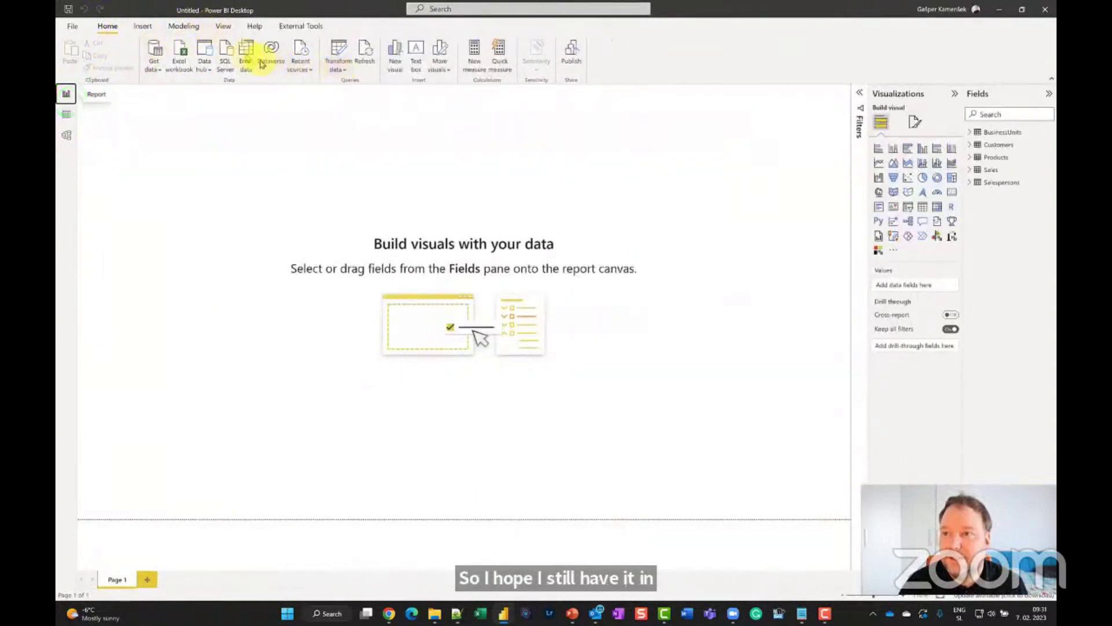
pyautogui.click(191, 26)
pyautogui.click(190, 57)
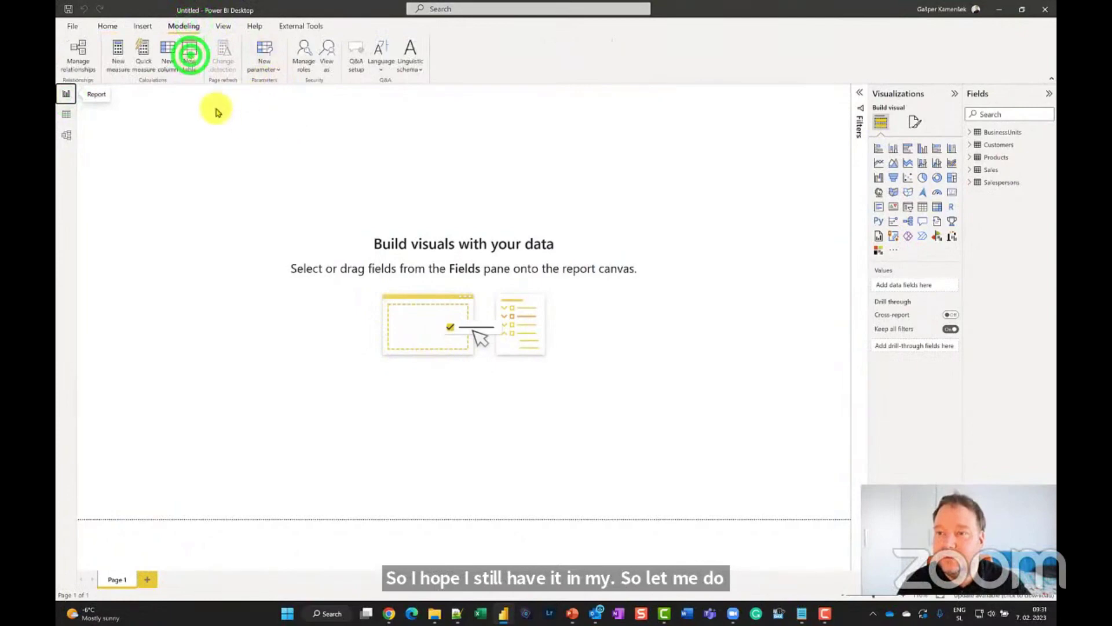
pyautogui.hotkey('ctrl', 'a')
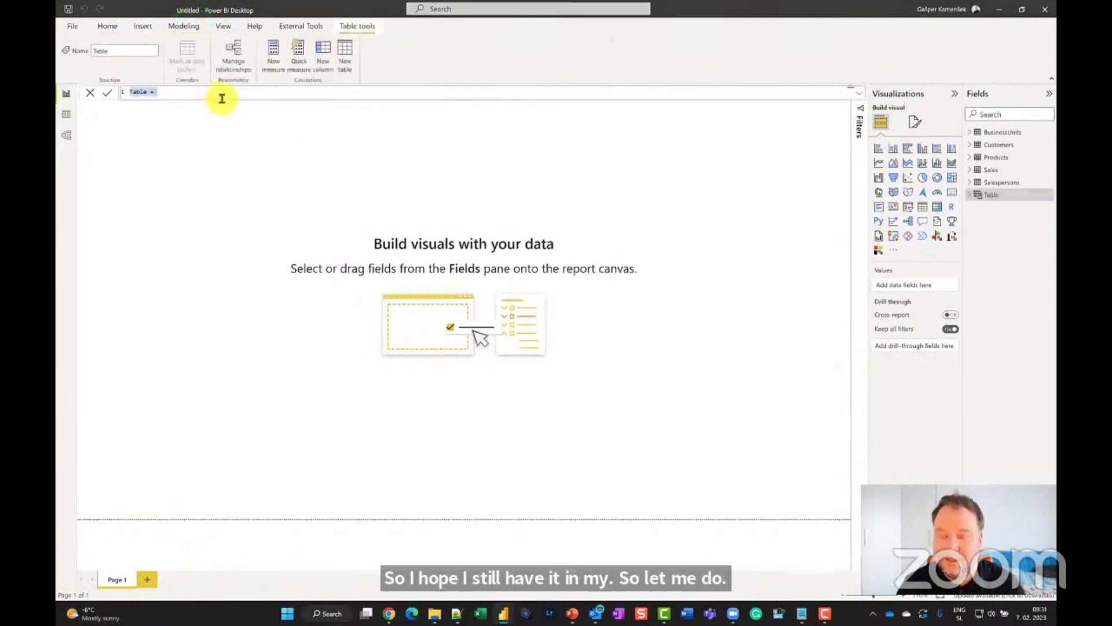
pyautogui.hotkey('ctrl', 'v')
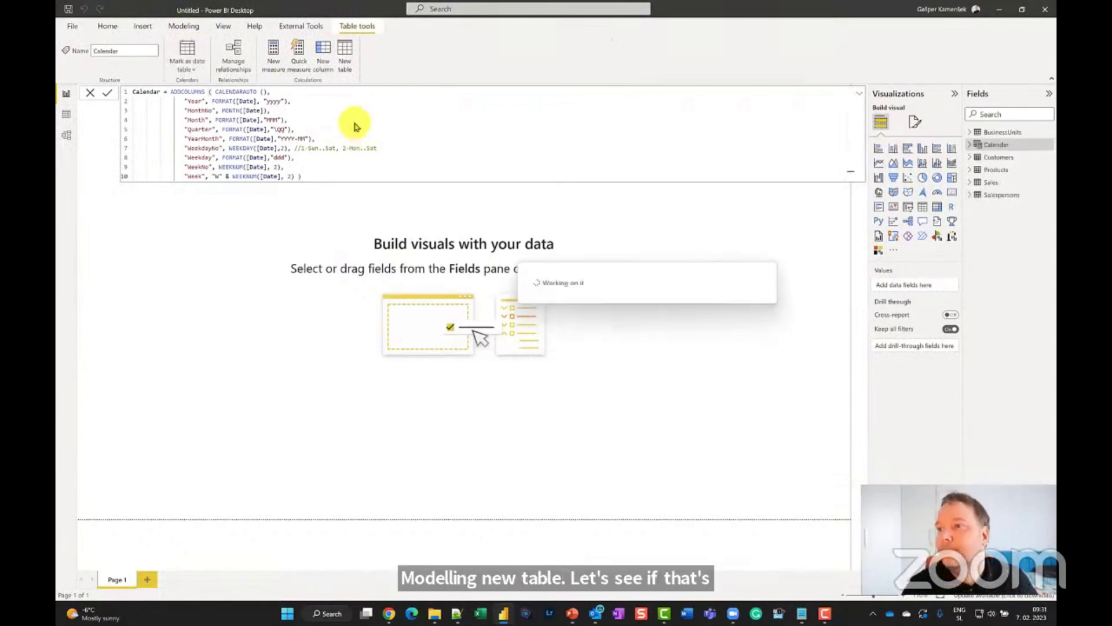
pyautogui.click(859, 92)
# - Place the Calendar table above Sales in the model diagram and relate the Date column of Sales to Calendar's Date
pyautogui.click(66, 135)
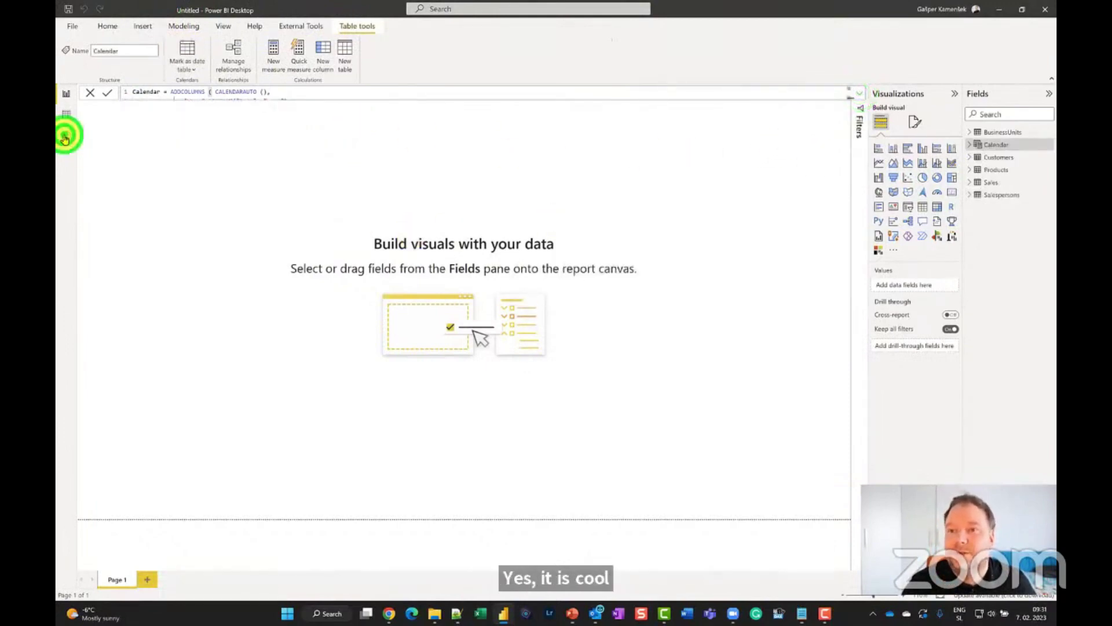
pyautogui.moveTo(713, 129); pyautogui.dragTo(320, 106)
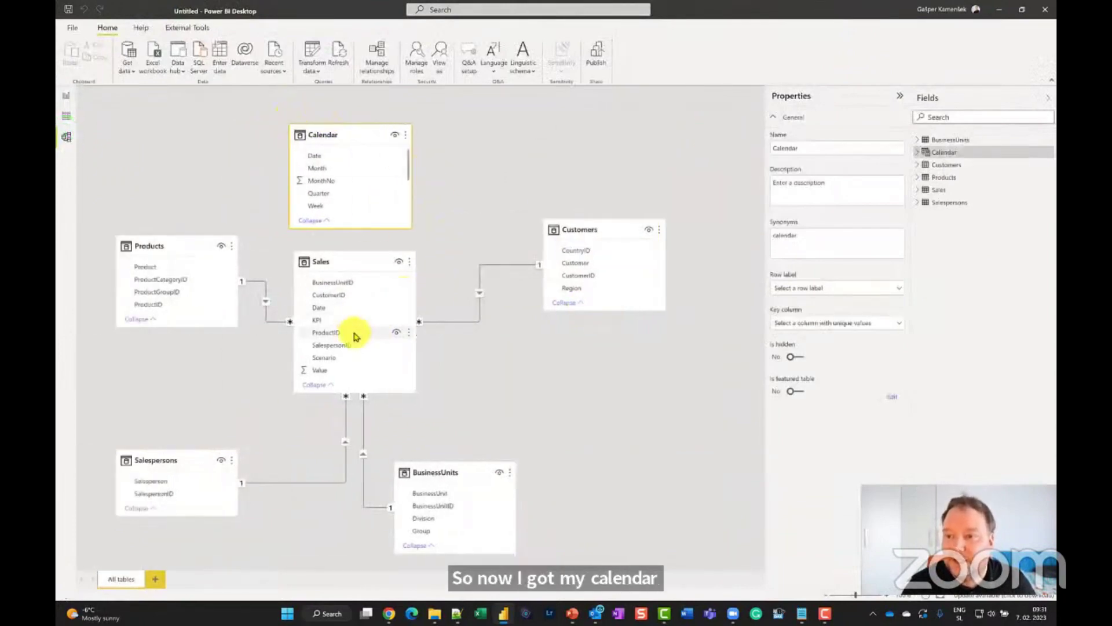
pyautogui.moveTo(318, 307); pyautogui.dragTo(348, 159)
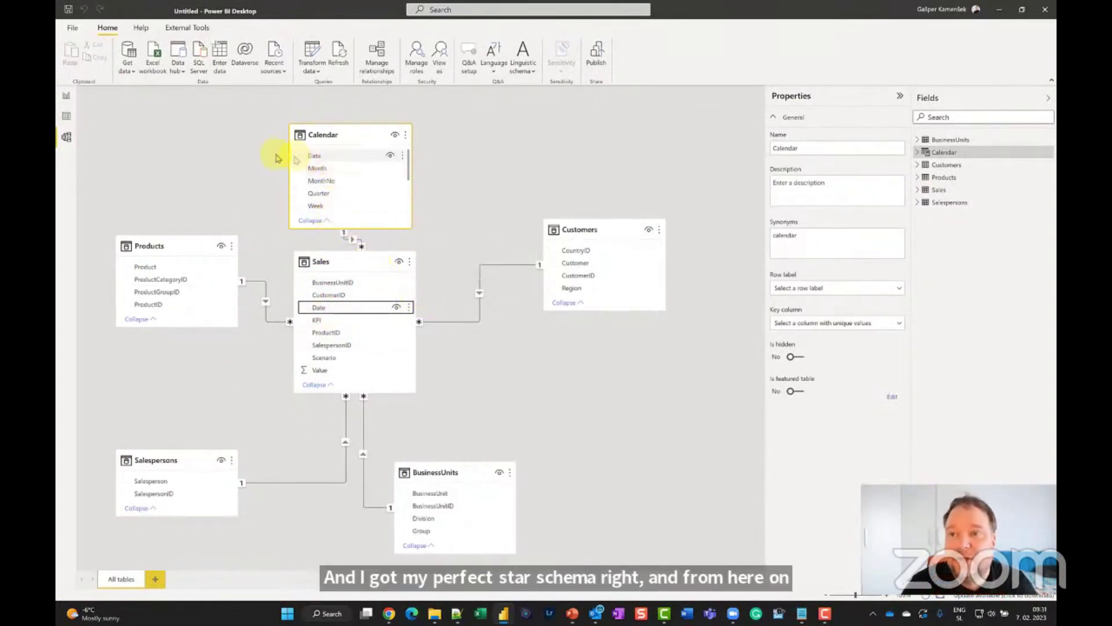
# - In the Calendar table, sort the Month column by MonthNo and the Weekday column by WeekdayNo
pyautogui.click(66, 116)
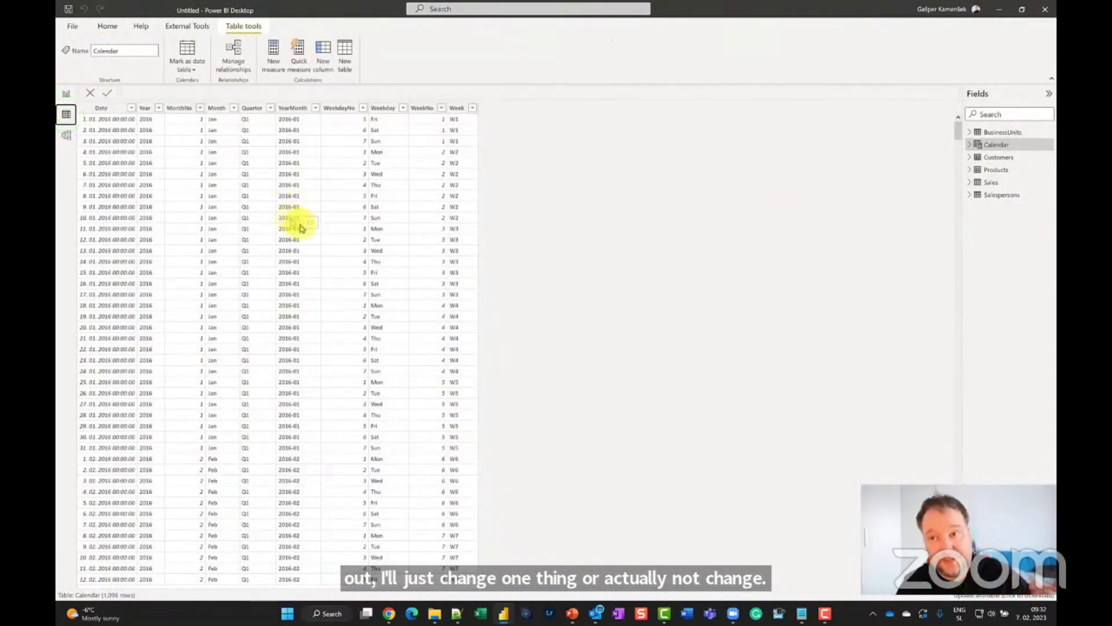
pyautogui.click(216, 109)
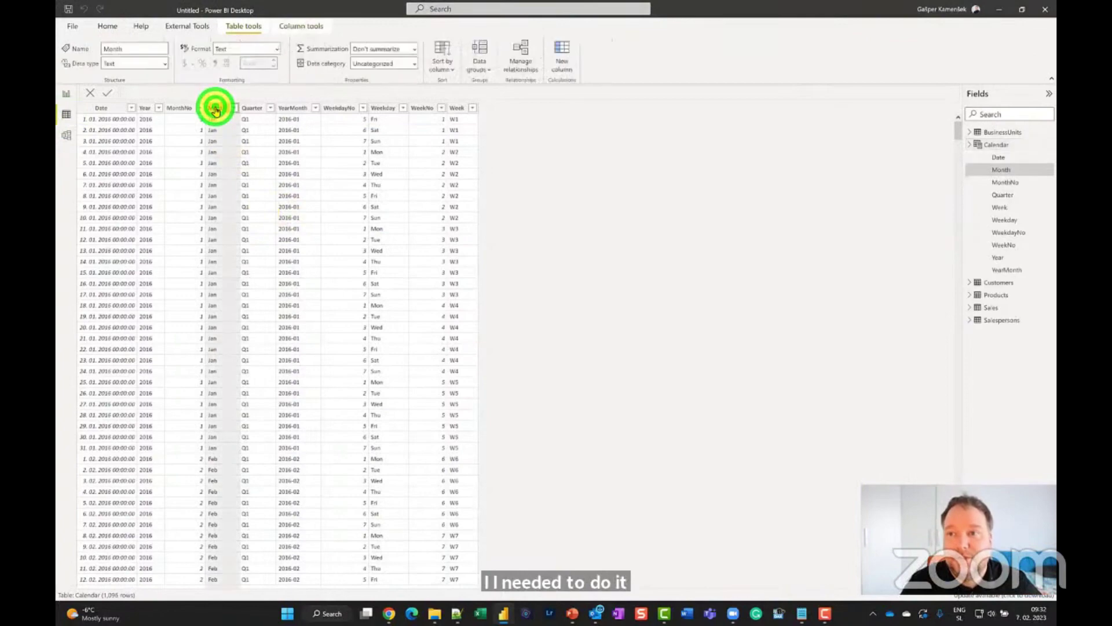
pyautogui.click(440, 64)
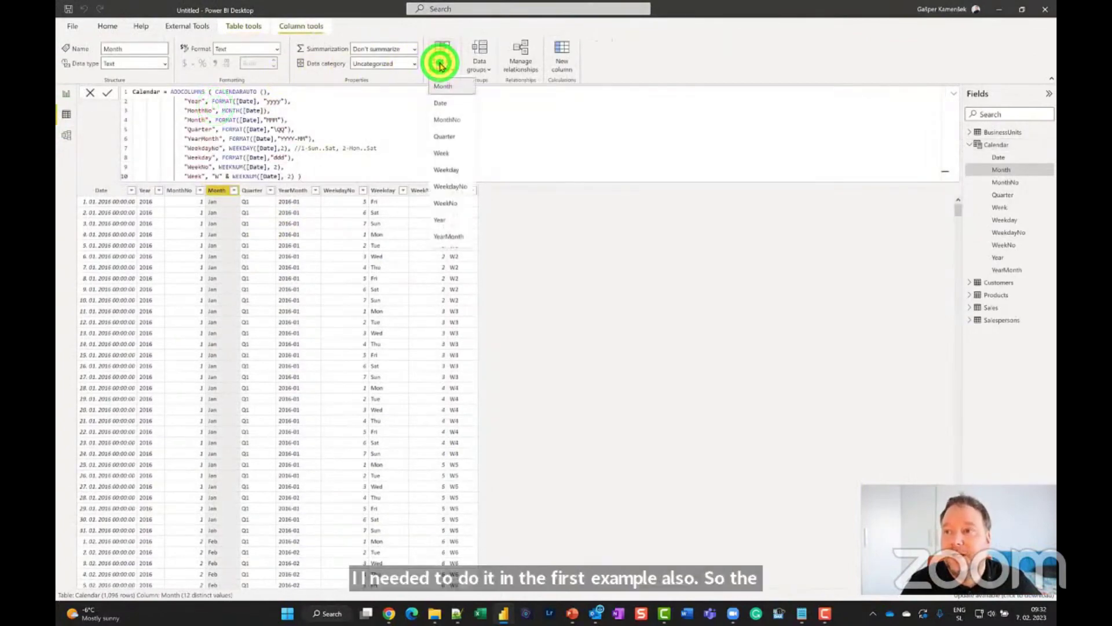
pyautogui.click(459, 123)
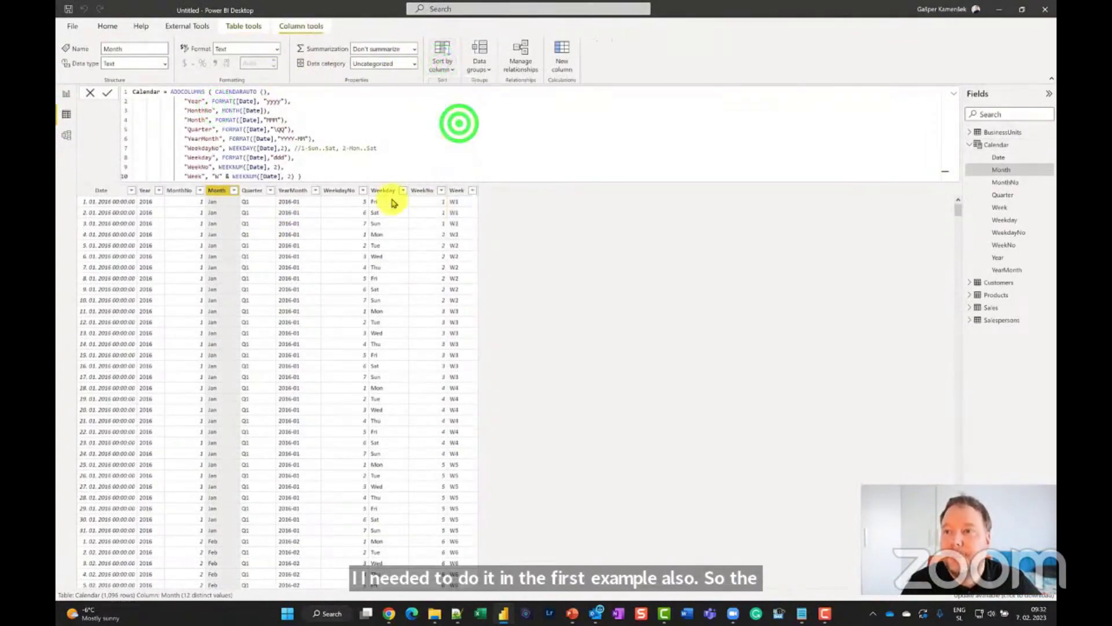
pyautogui.click(385, 193)
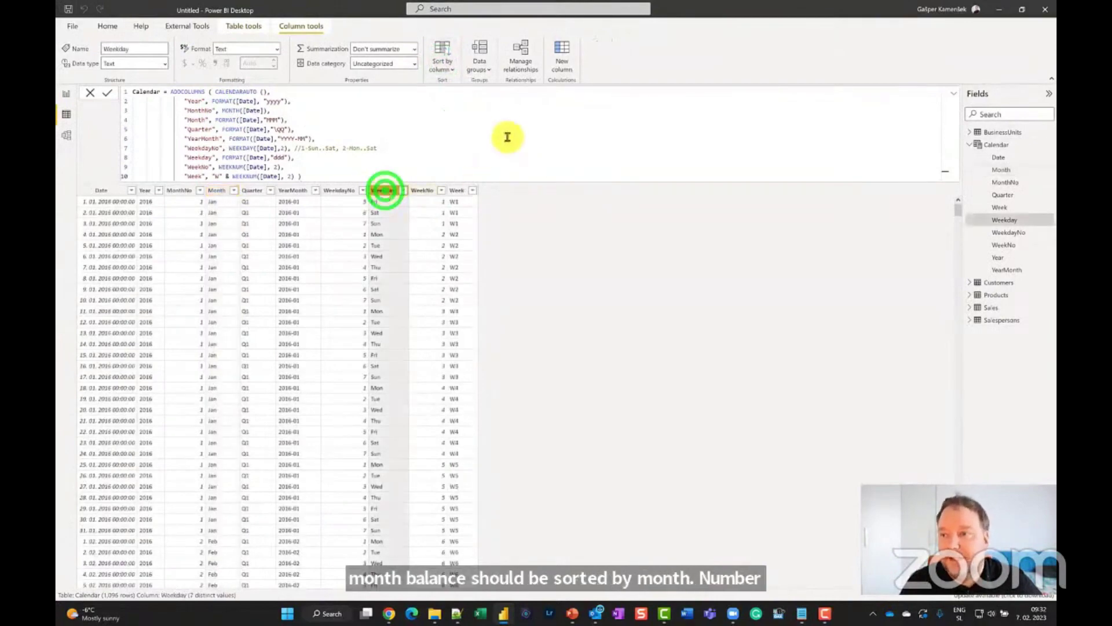
pyautogui.click(455, 63)
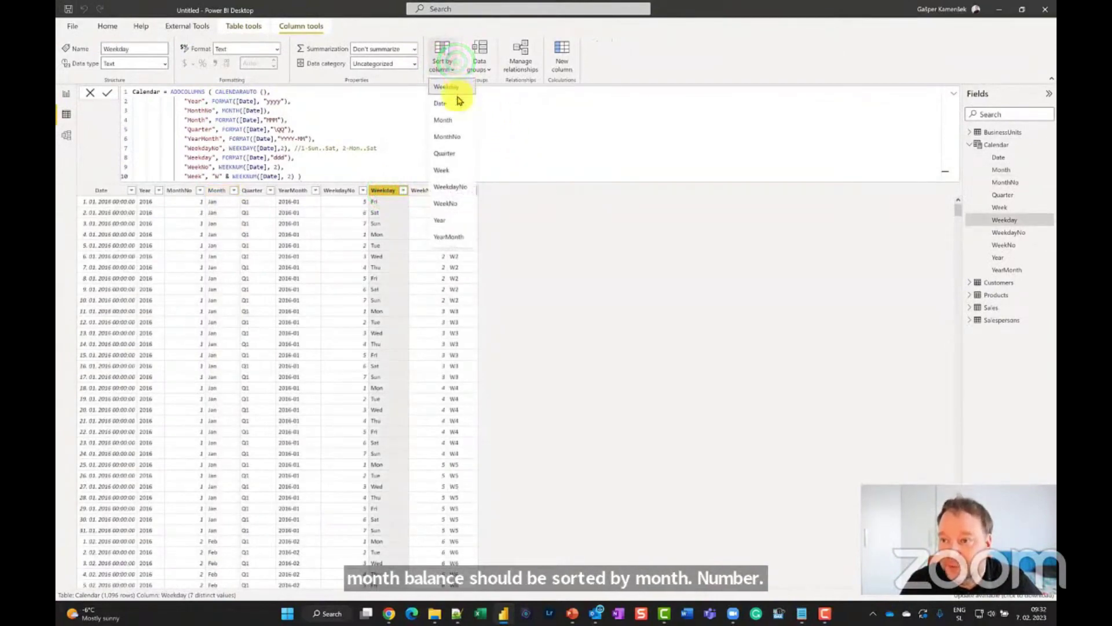
pyautogui.click(462, 185)
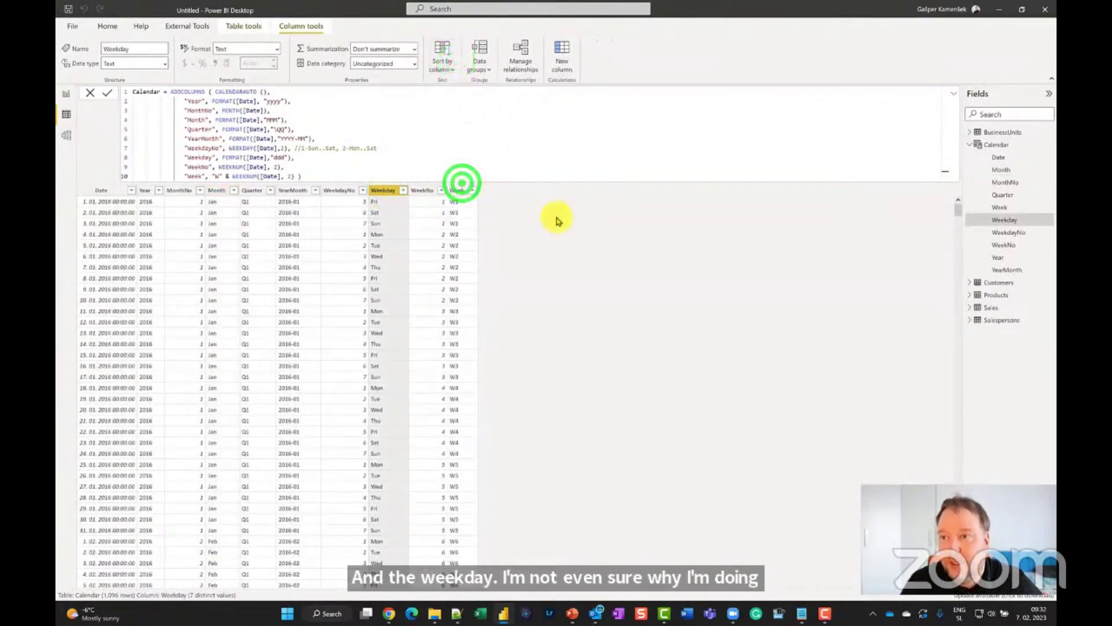
# - Add a compact slicer on Calendar's Year to the report page and filter it to 2017
pyautogui.click(67, 96)
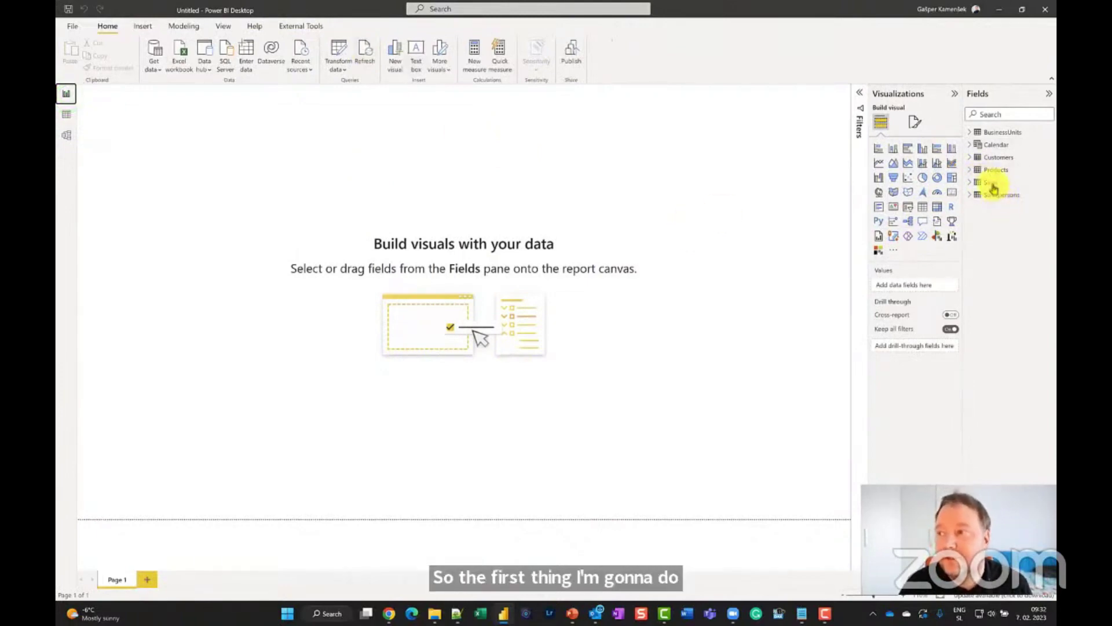
pyautogui.click(976, 146)
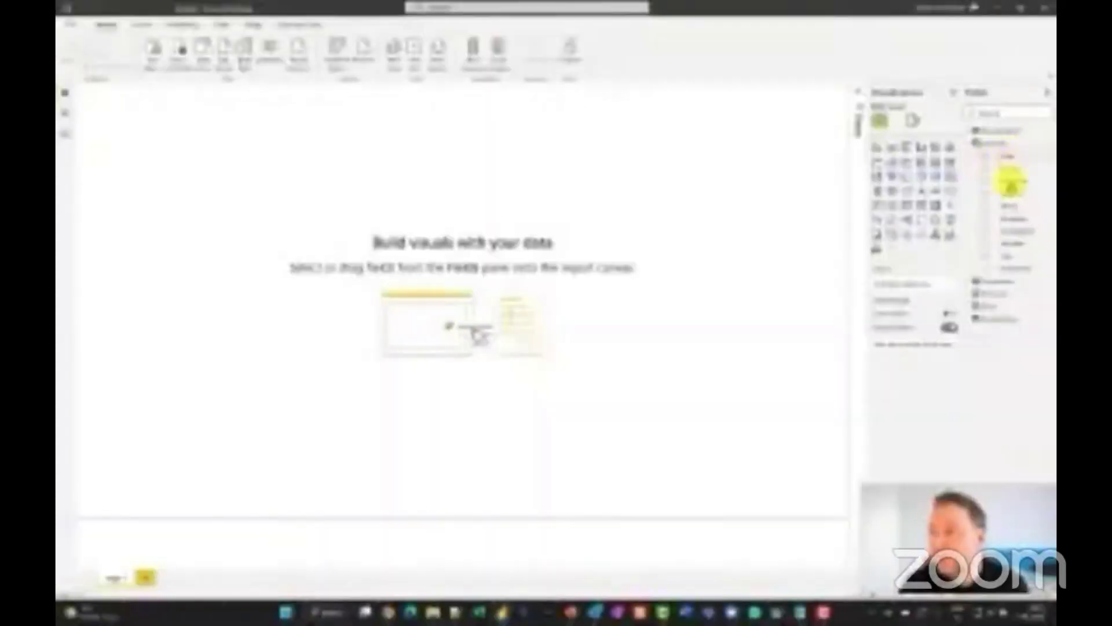
pyautogui.moveTo(1014, 256); pyautogui.dragTo(437, 131)
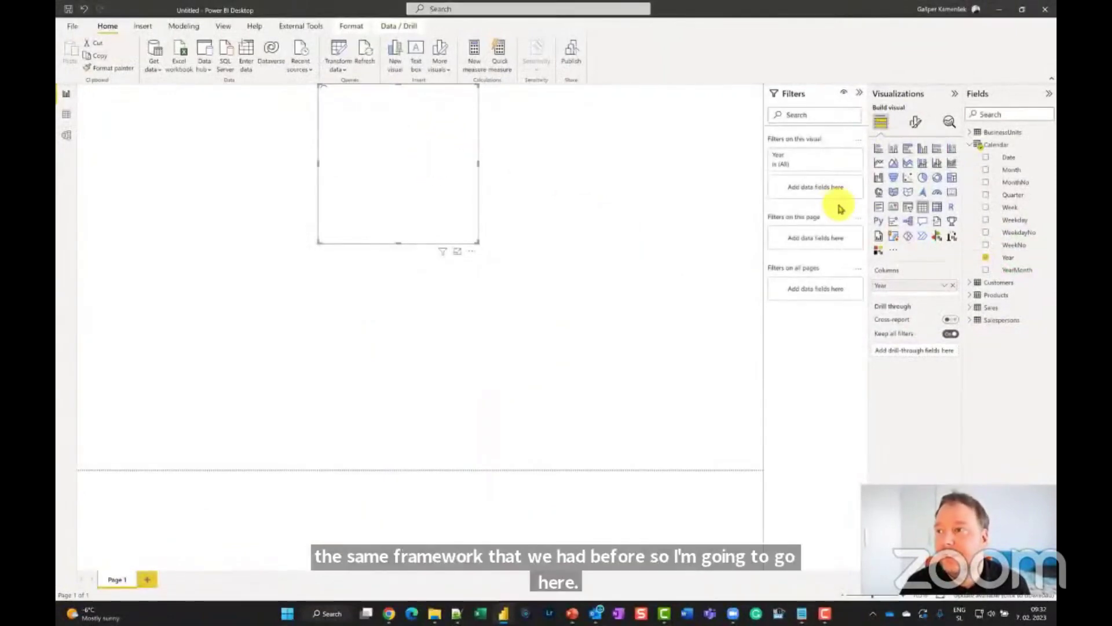
pyautogui.click(908, 208)
pyautogui.click(342, 118)
pyautogui.moveTo(479, 246); pyautogui.dragTo(390, 153)
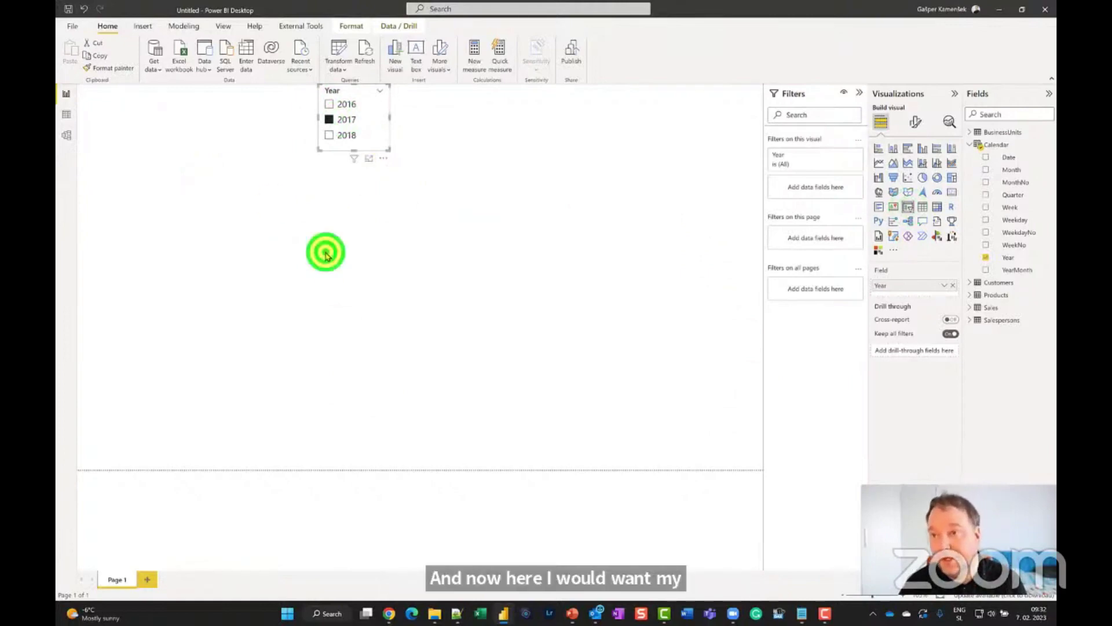
# - Add a large clustered column chart below the Year slicer with Calendar's Month on the X-axis
pyautogui.click(324, 251)
pyautogui.click(923, 149)
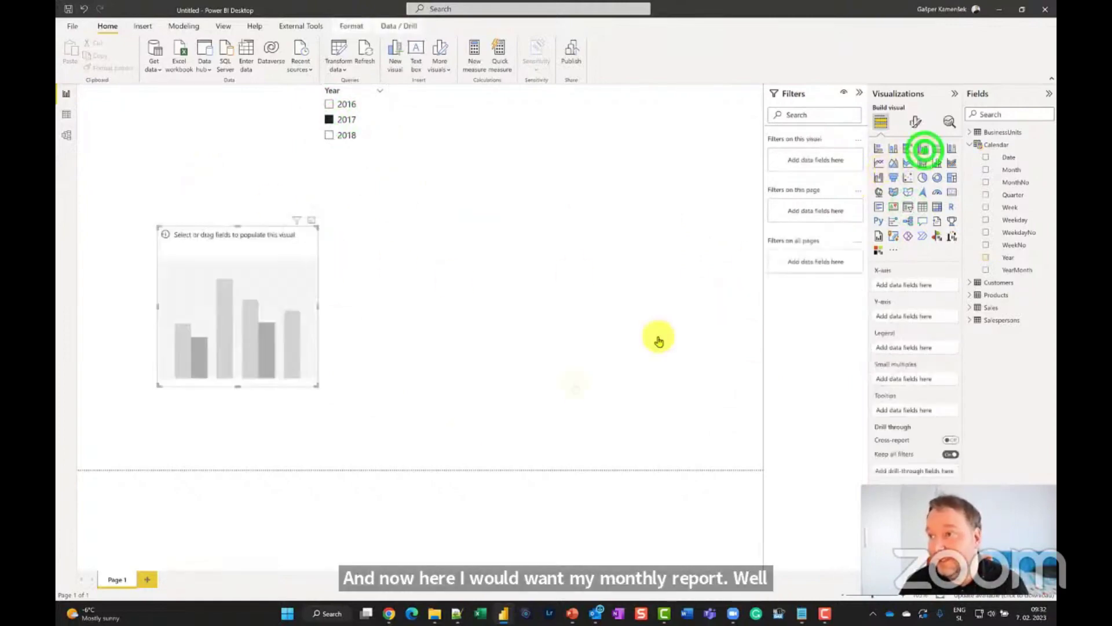
pyautogui.moveTo(315, 226); pyautogui.dragTo(405, 158)
pyautogui.moveTo(407, 317); pyautogui.dragTo(750, 449)
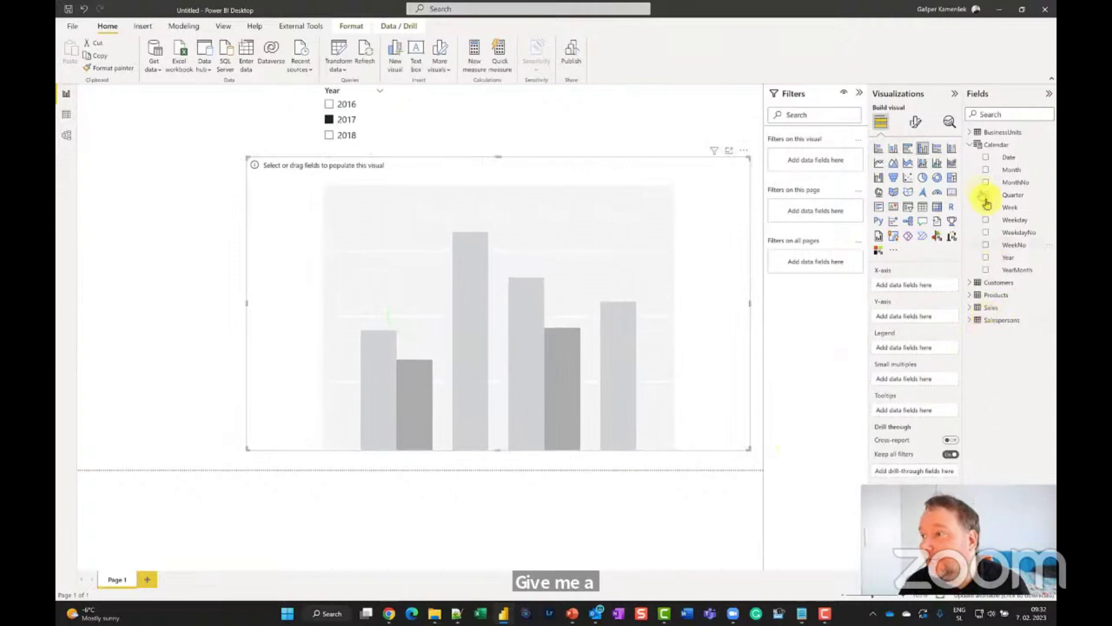
pyautogui.click(985, 170)
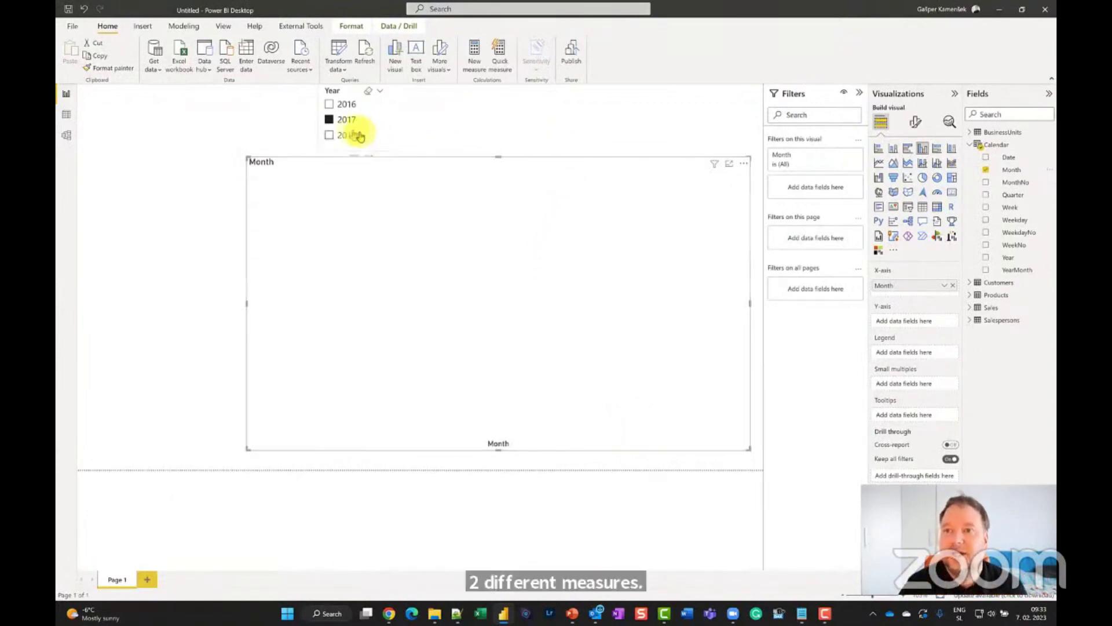
# - Enter a new manual table with columns ID and Calc, holding the rows 1 MTD and 2 YTD
pyautogui.click(246, 48)
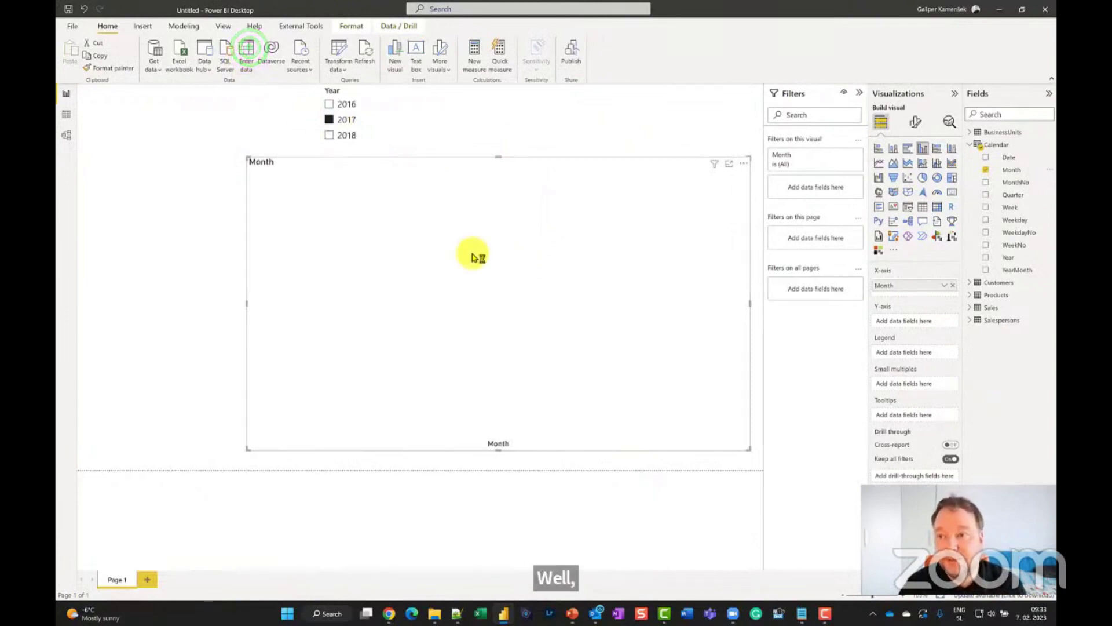
pyautogui.click(380, 160)
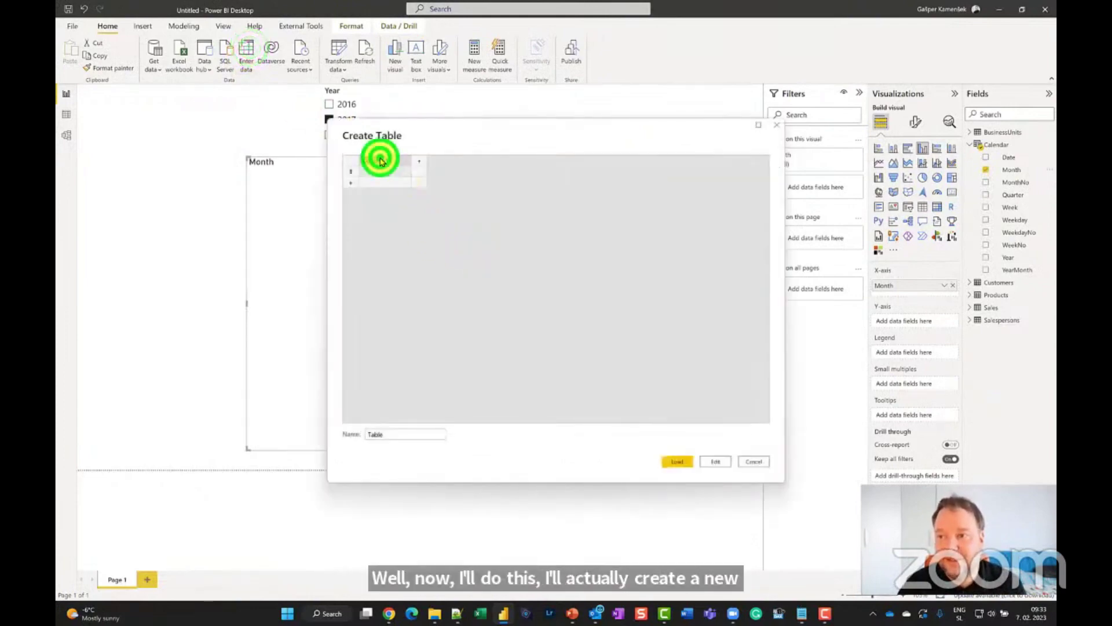
pyautogui.press('BackSpace')
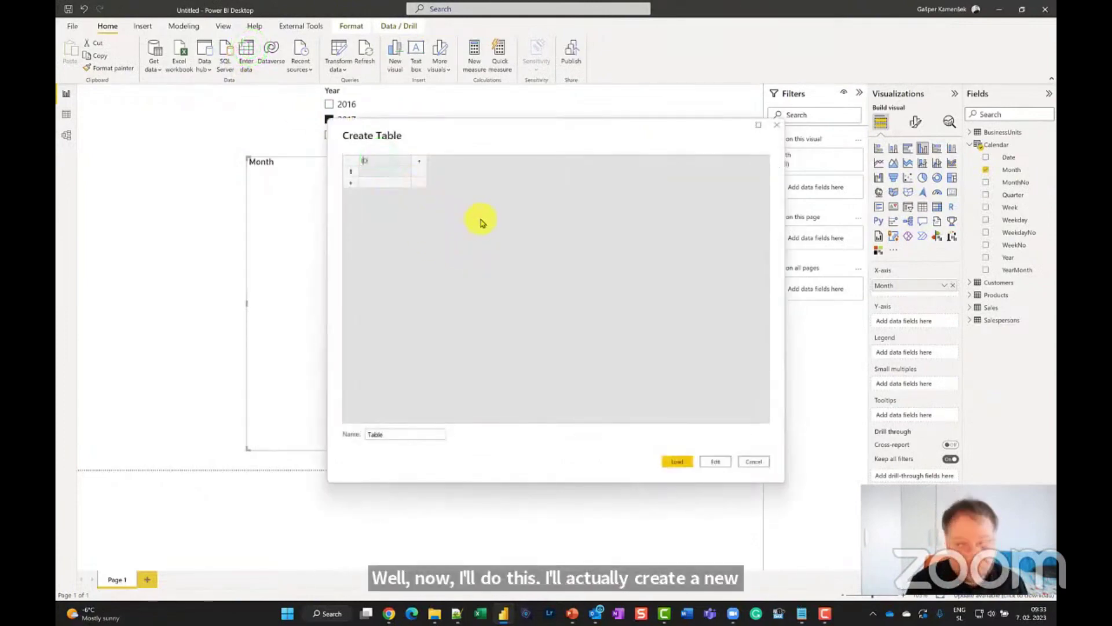
pyautogui.click(420, 160)
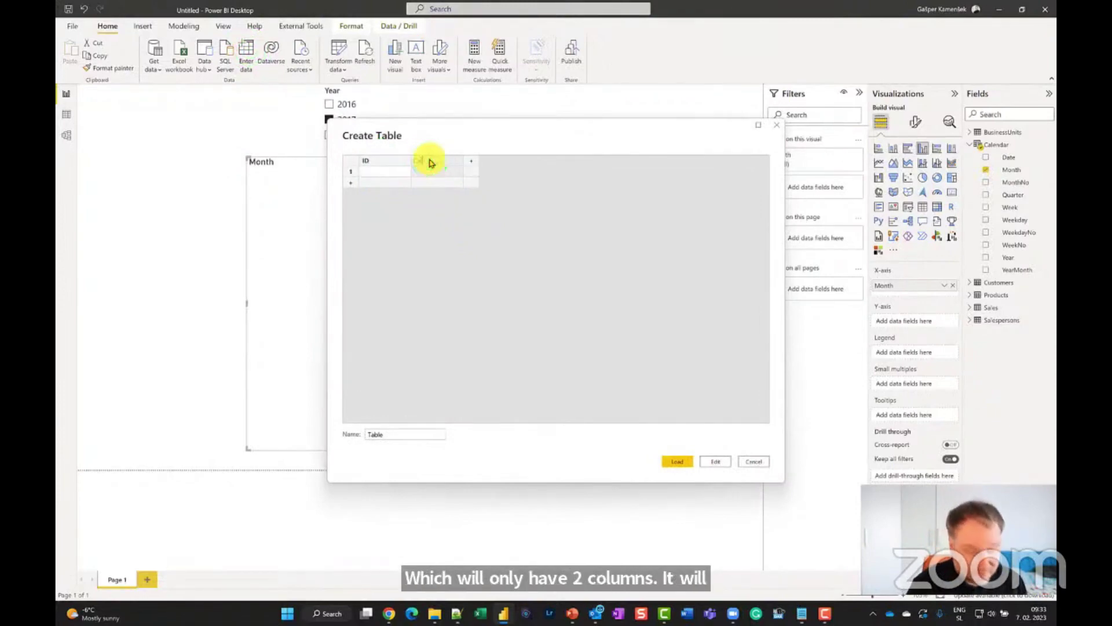
pyautogui.write('Calc')
pyautogui.click(377, 180)
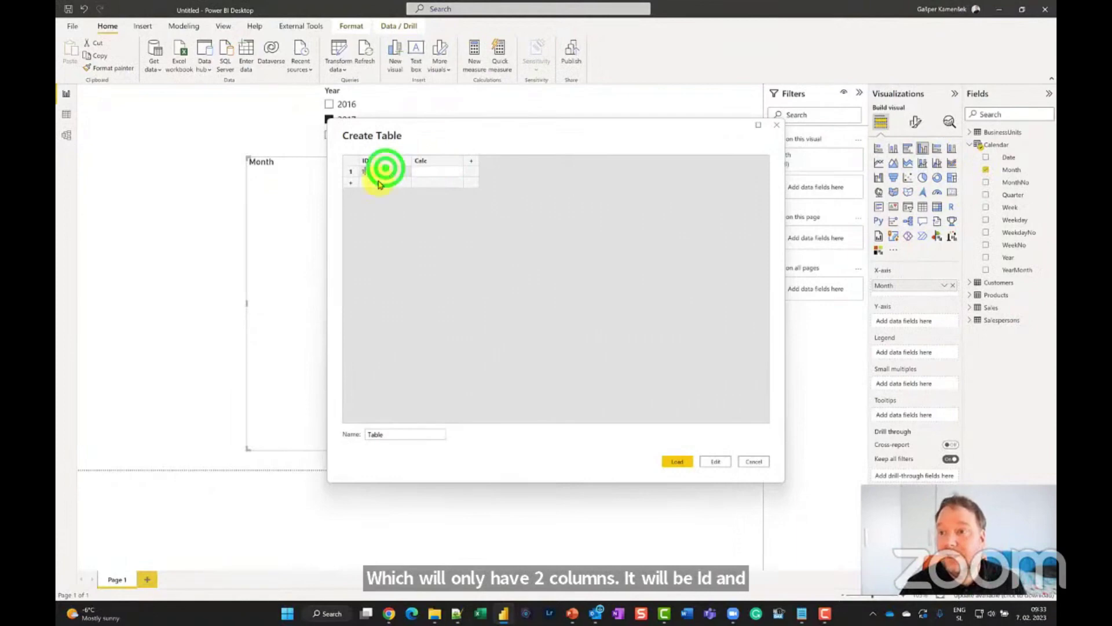
pyautogui.write('2')
pyautogui.click(427, 171)
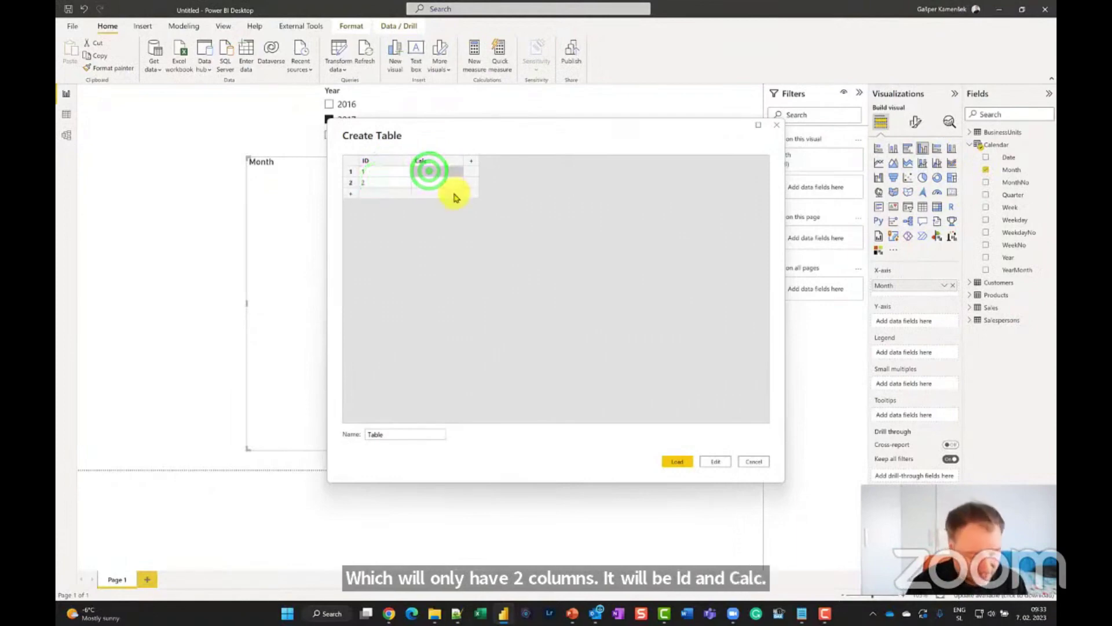
pyautogui.write('MTD')
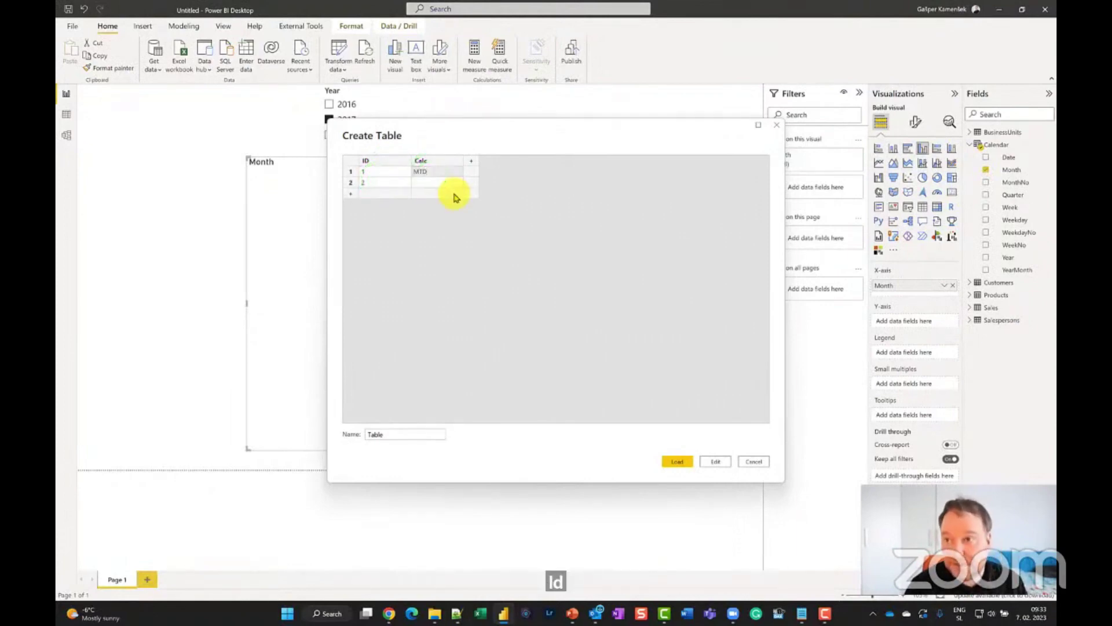
pyautogui.press('Return')
pyautogui.write('YTD')
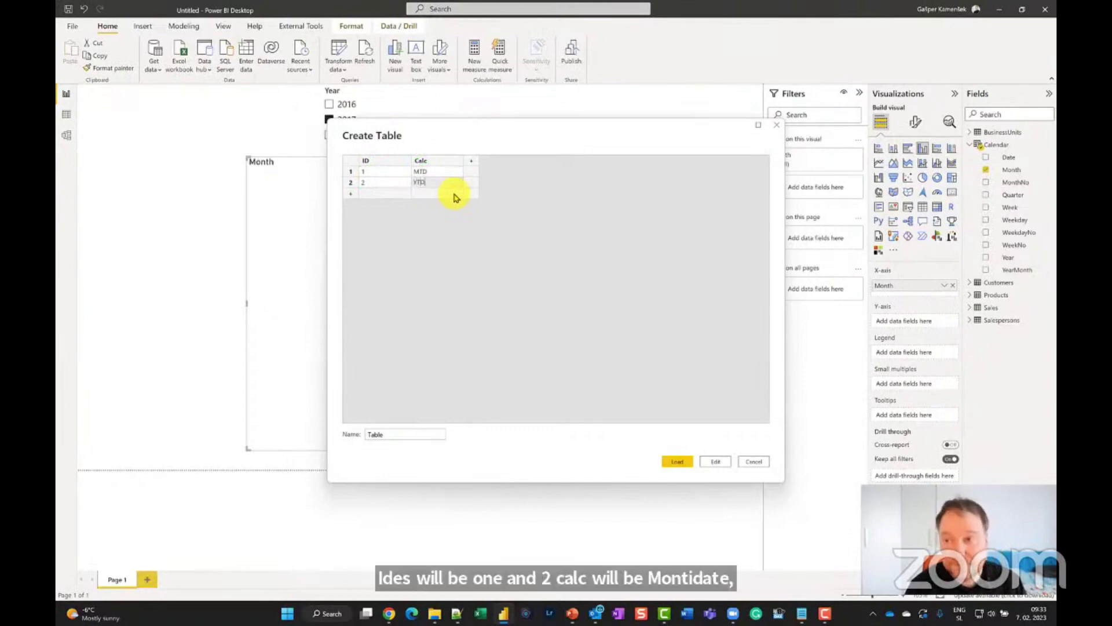
# - Name the entered table Calc and load it into the model
pyautogui.doubleClick(389, 433)
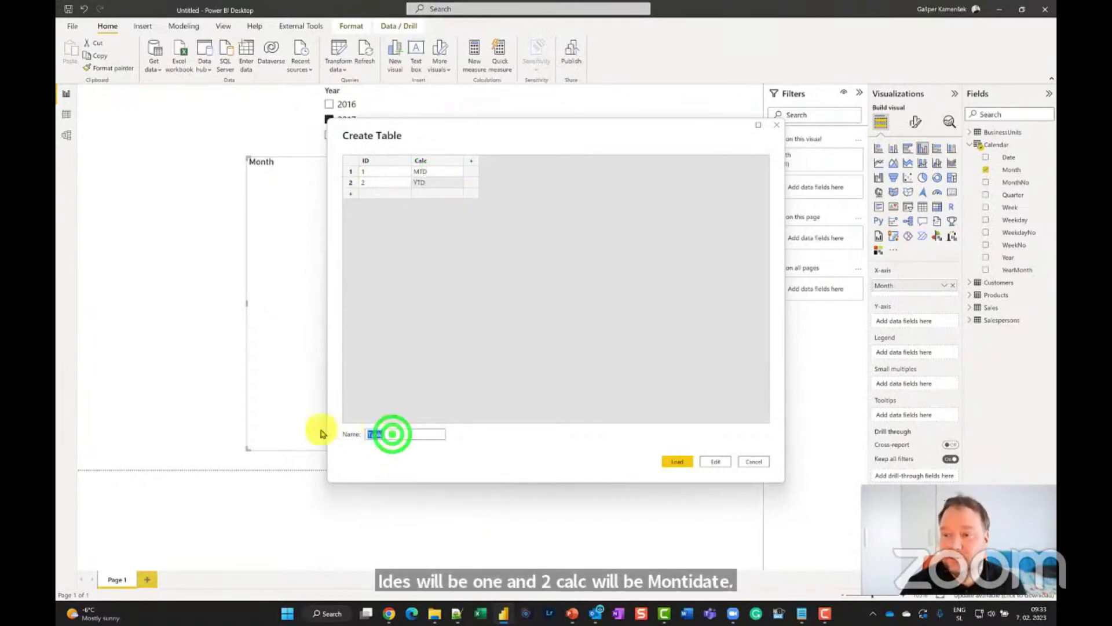
pyautogui.write('Calc')
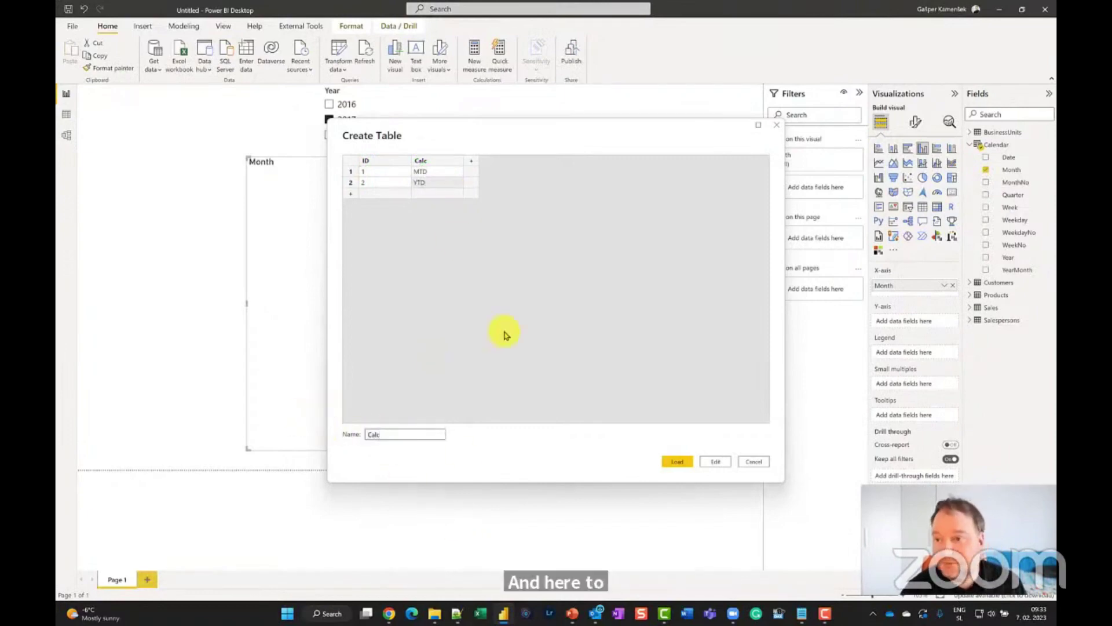
pyautogui.click(679, 462)
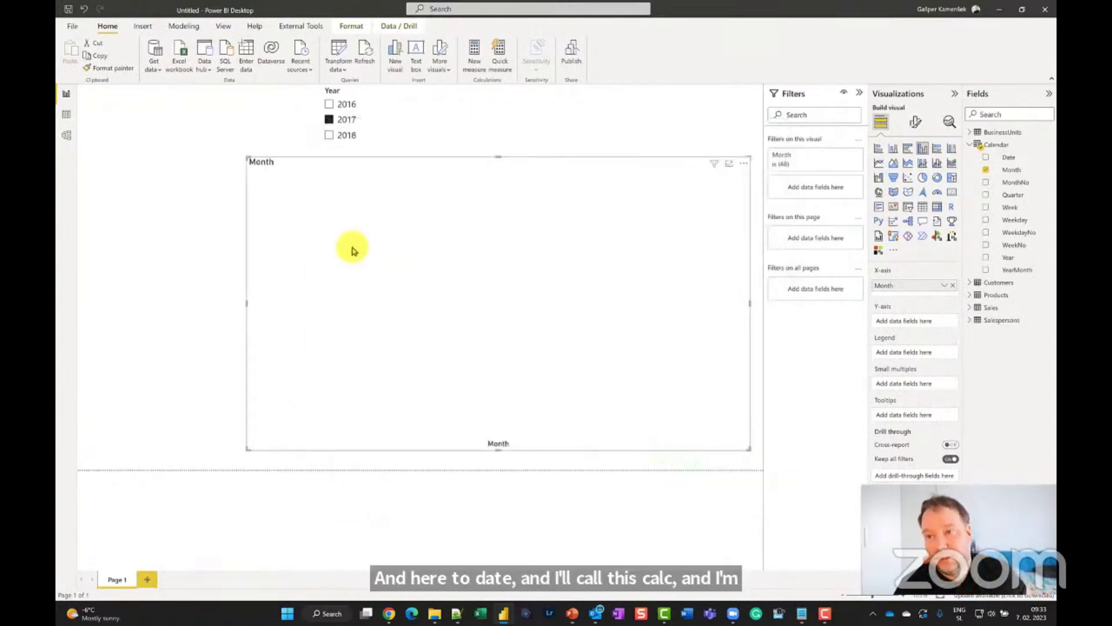
# - Position the Calc table above Customers in the model diagram without relating it to any table, and return to the report
pyautogui.click(66, 136)
pyautogui.moveTo(740, 131); pyautogui.dragTo(684, 114)
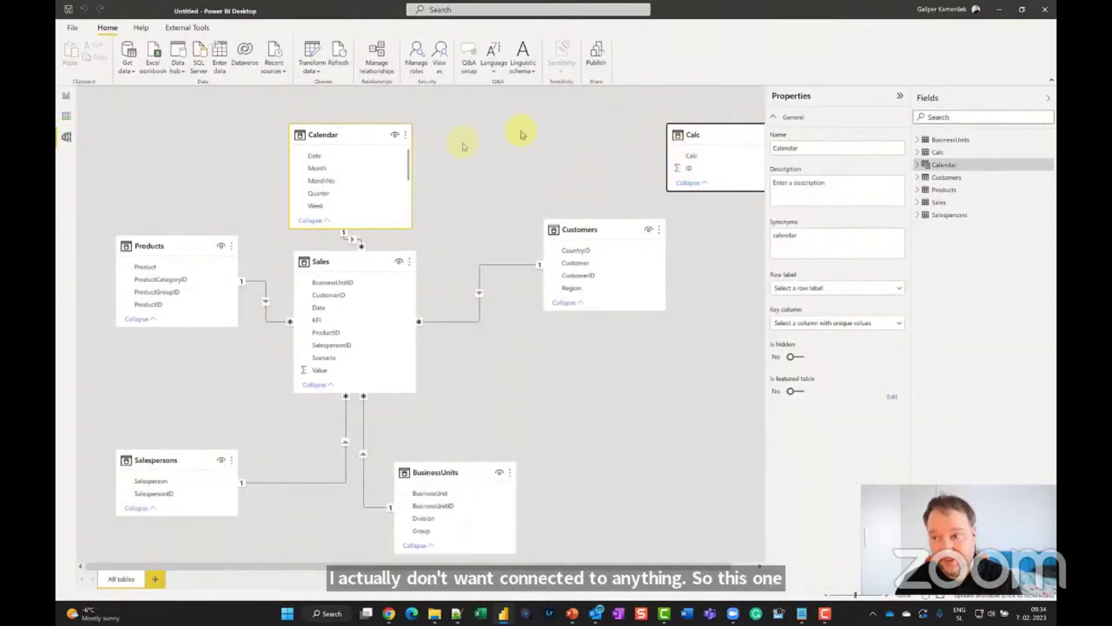
pyautogui.click(67, 97)
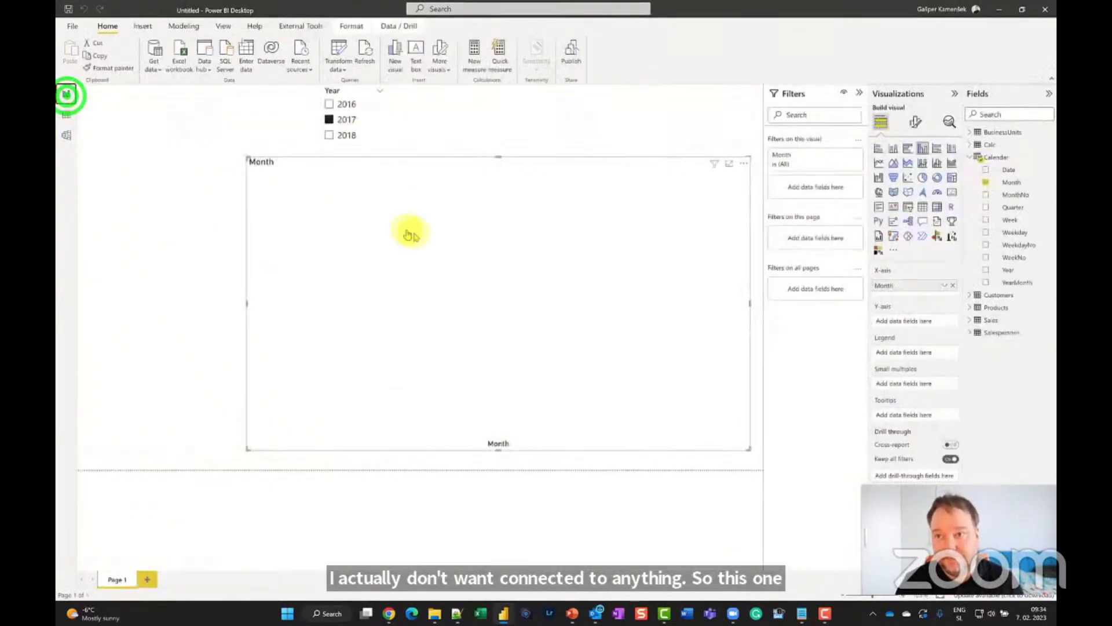
# - Add a slicer on the Calc table's Calc column beside the Year slicer
pyautogui.click(509, 109)
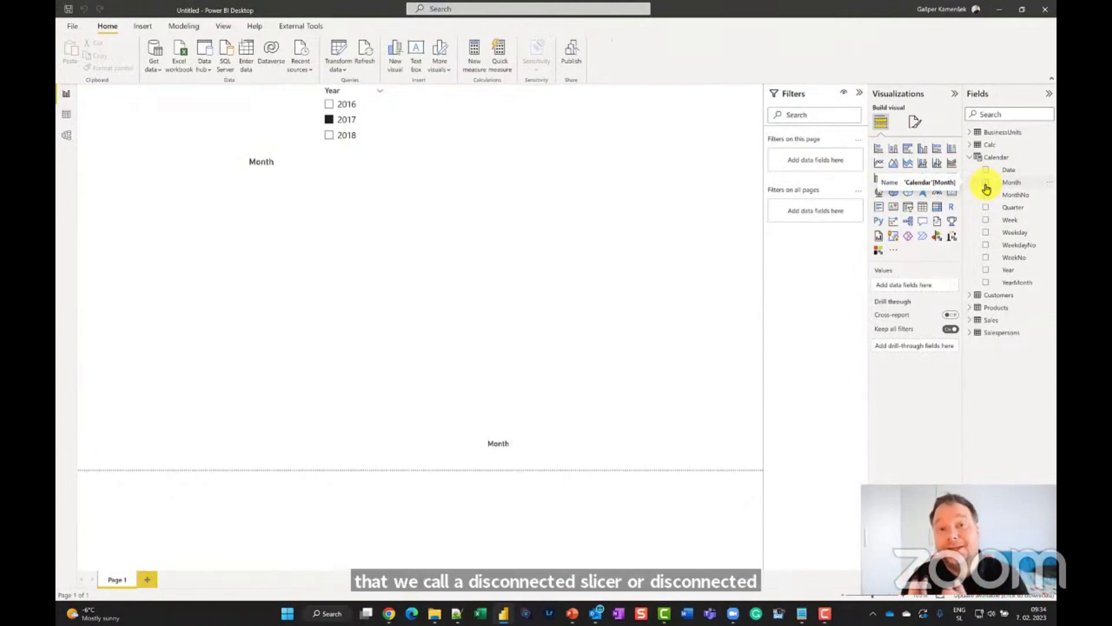
pyautogui.click(502, 118)
pyautogui.click(971, 145)
pyautogui.moveTo(1009, 156); pyautogui.dragTo(525, 129)
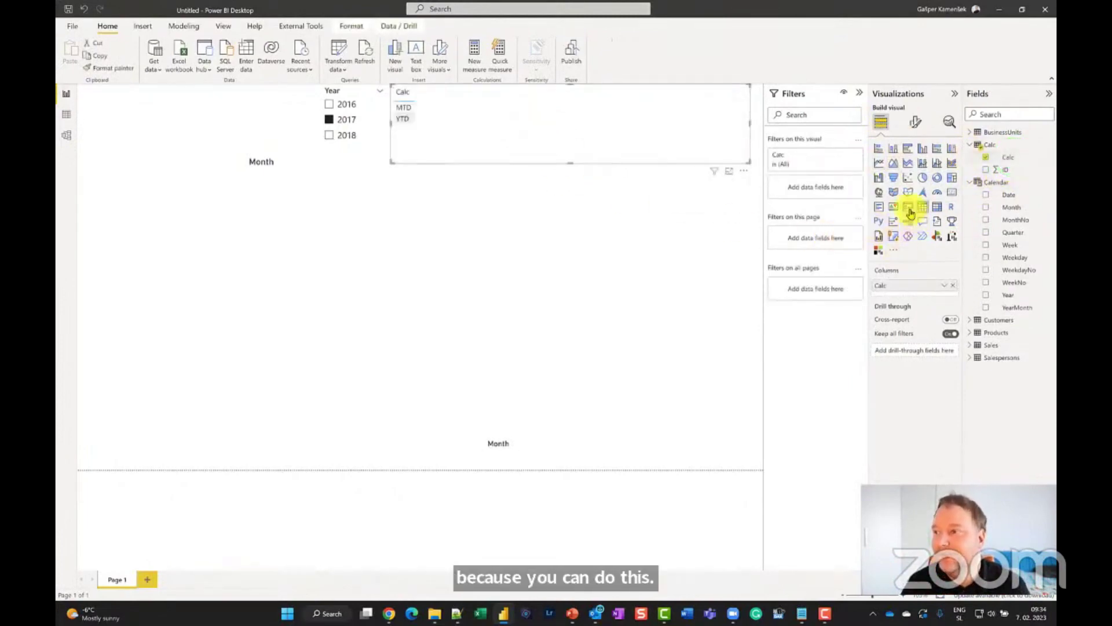
pyautogui.click(907, 206)
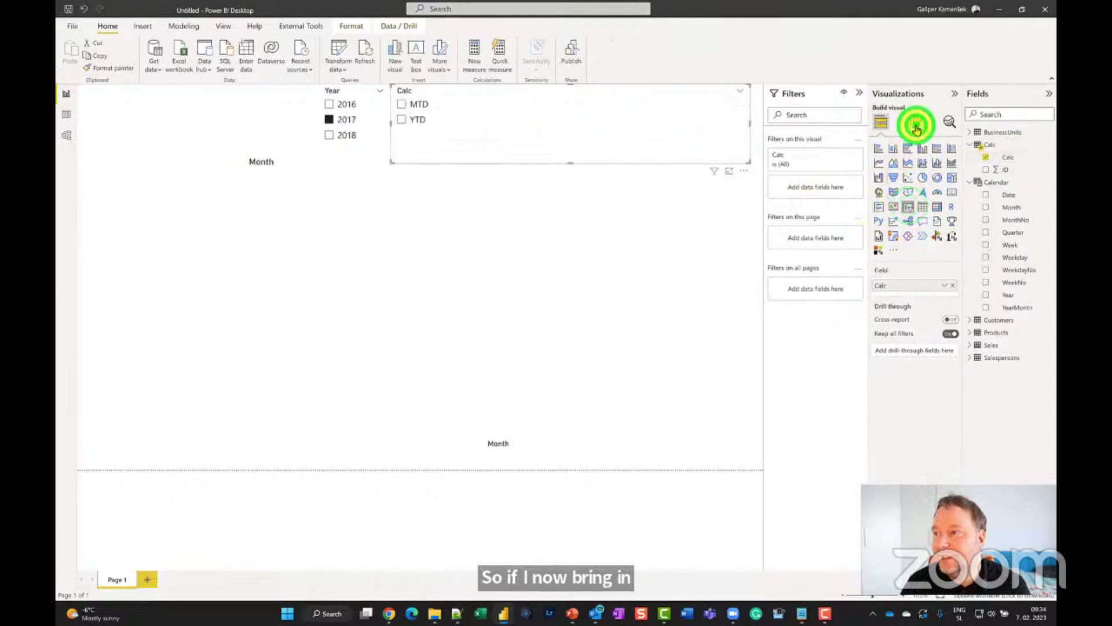
# - Set the Calc slicer's orientation to Horizontal and shrink it to a small row of two buttons
pyautogui.click(916, 123)
pyautogui.click(898, 194)
pyautogui.click(905, 242)
pyautogui.click(897, 267)
pyautogui.click(747, 160)
pyautogui.moveTo(707, 142); pyautogui.dragTo(529, 114)
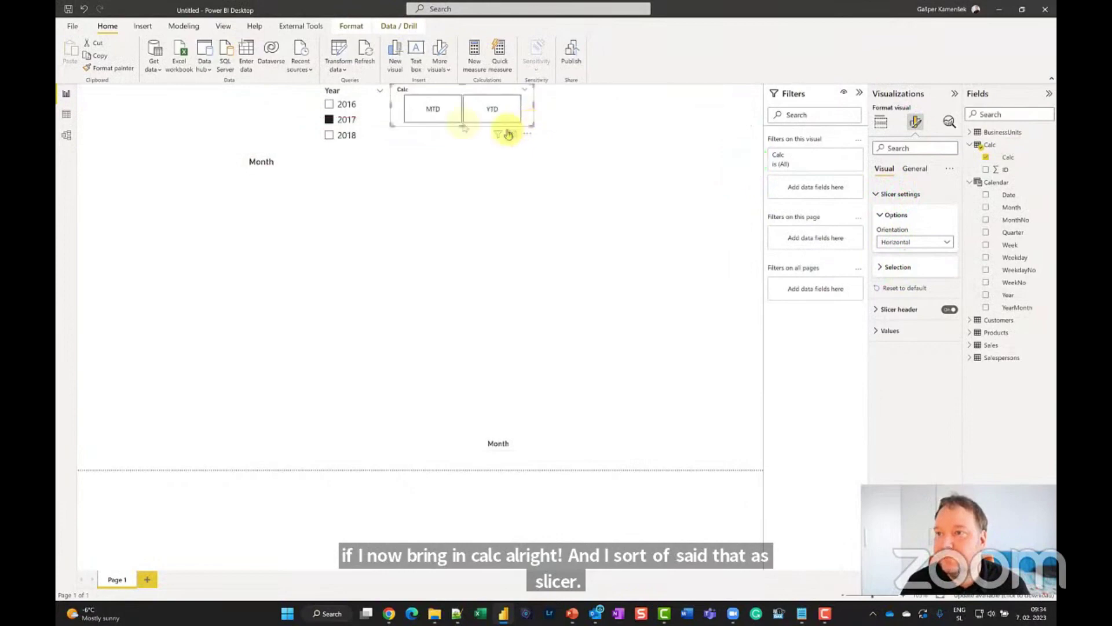
# - Try switching the Calc slicer between MTD and YTD and leave MTD selected
pyautogui.click(425, 106)
pyautogui.click(496, 111)
pyautogui.click(454, 108)
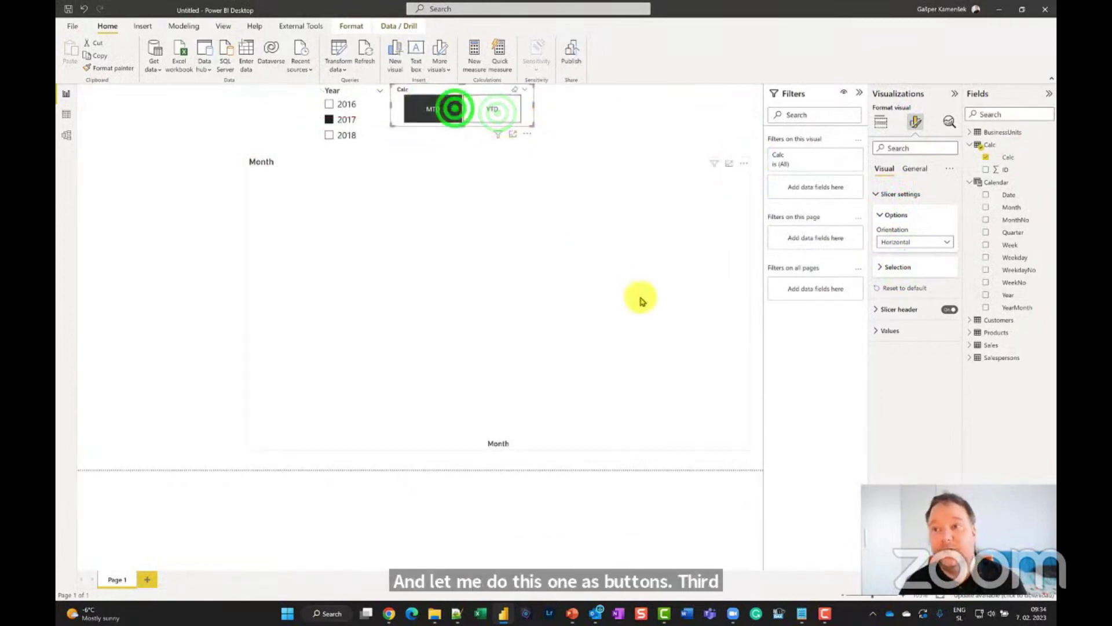
# - Start a new measure named AC in the Sales table, opening its formula with a CALCULATE function and an indented second line
pyautogui.click(353, 173)
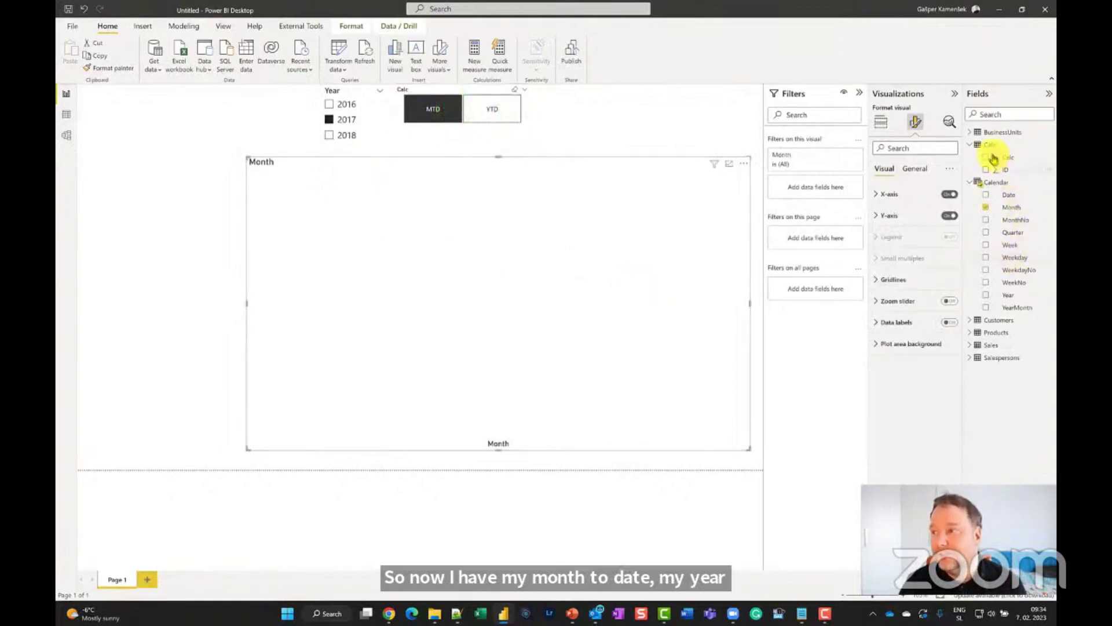
pyautogui.rightClick(981, 344)
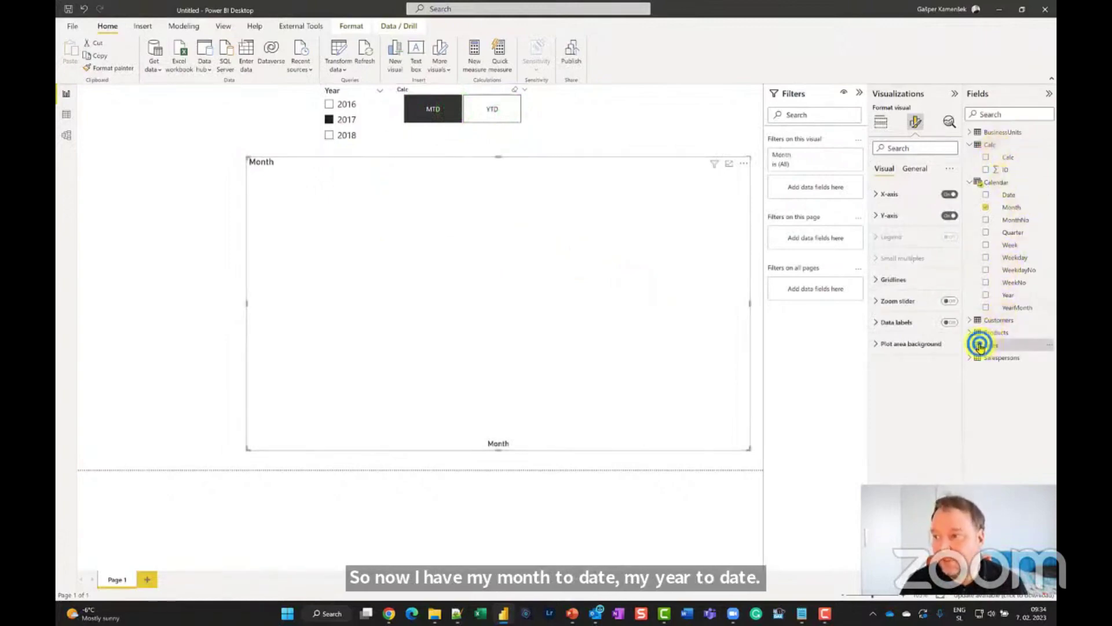
pyautogui.click(926, 349)
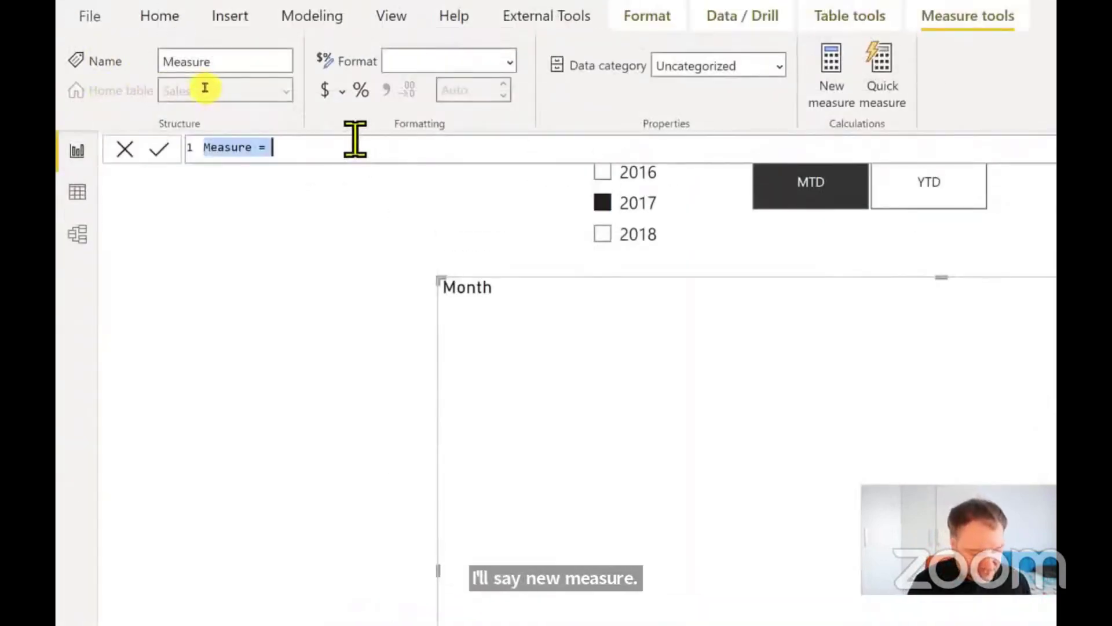
pyautogui.write('AC')
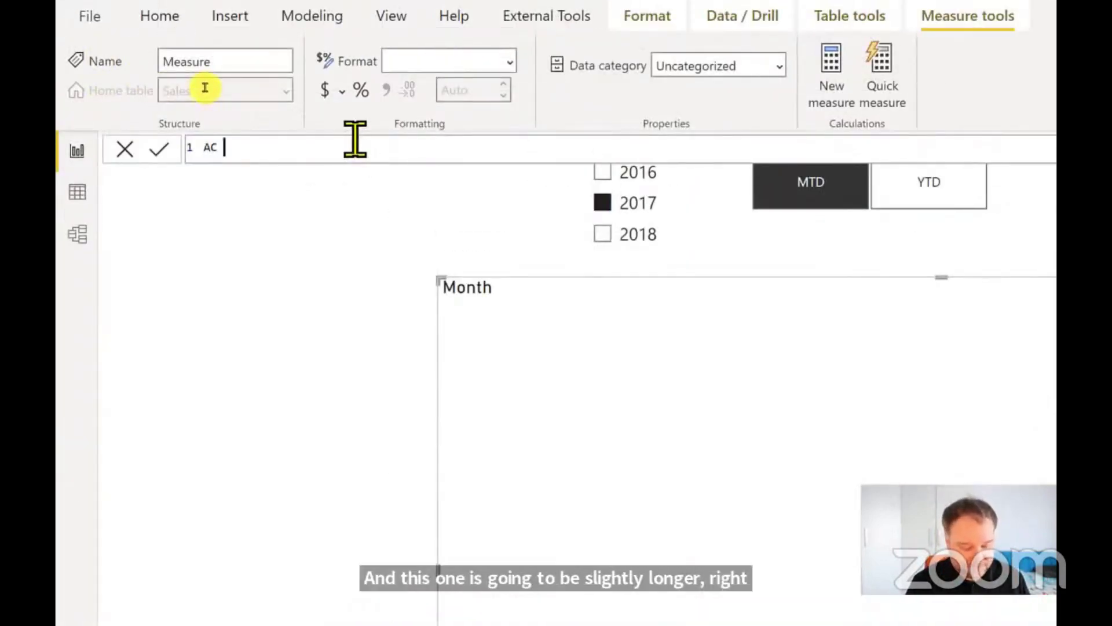
pyautogui.write(' = Calc')
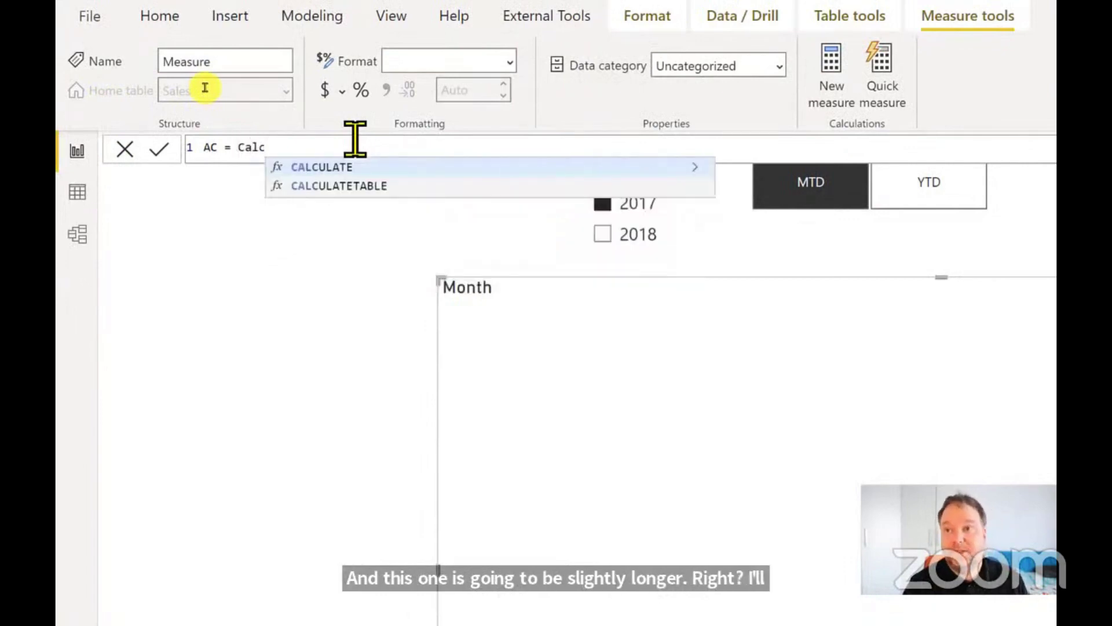
pyautogui.press('Tab')
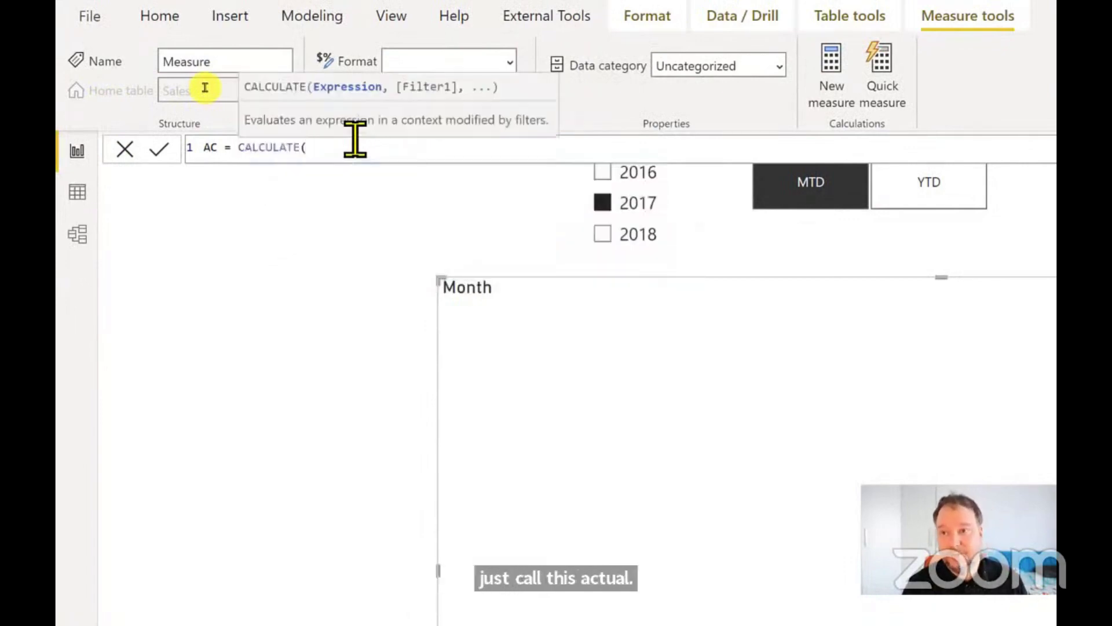
pyautogui.hotkey('shift', 'Return')
pyautogui.press('Tab')
pyautogui.press('Tab')
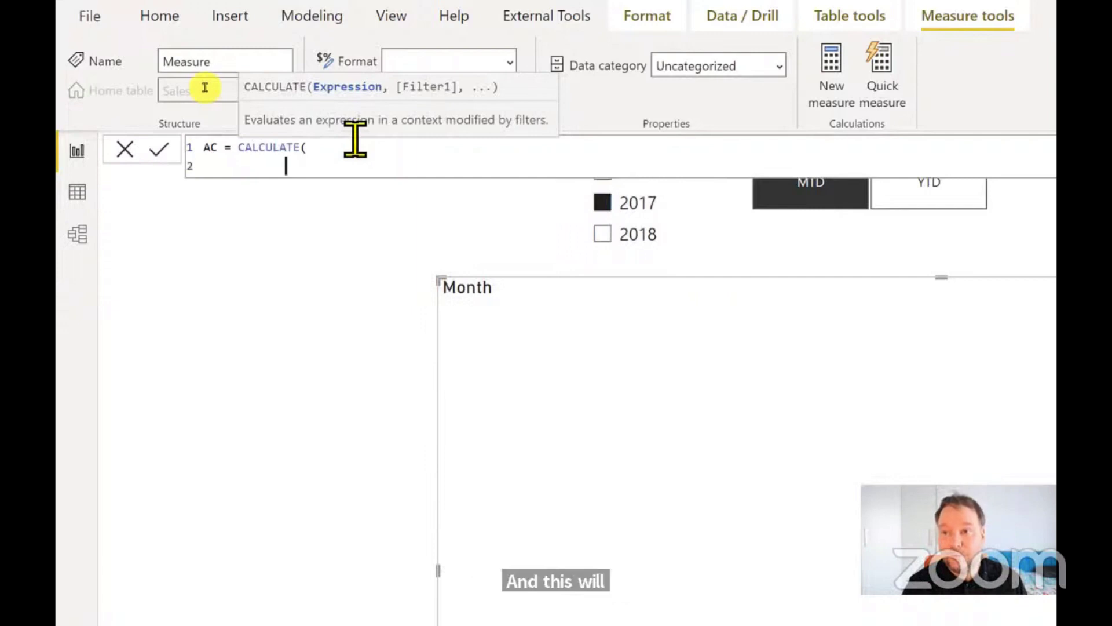
# - Inside CALCULATE, start a SWITCH function that evaluates MIN(Calc[ID])
pyautogui.write('Switch')
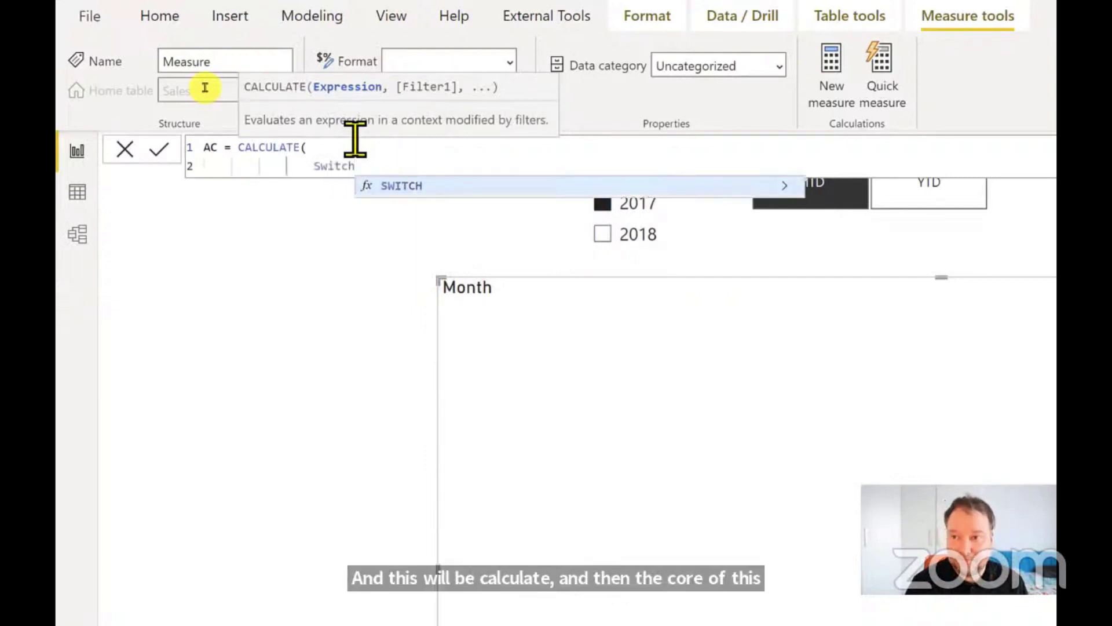
pyautogui.press('Tab')
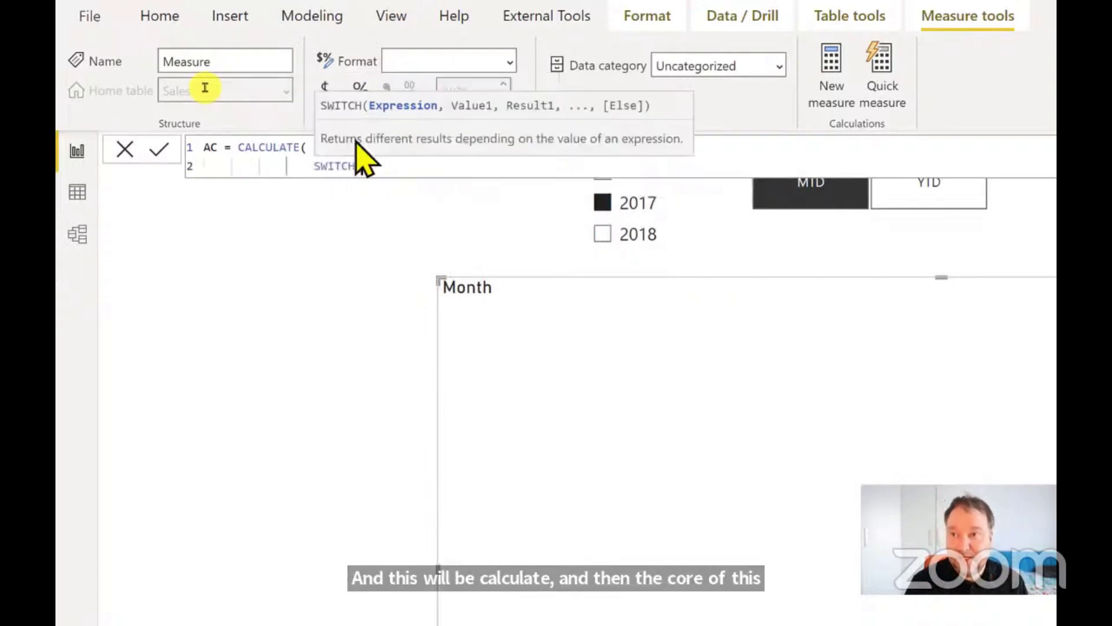
pyautogui.write('MIN')
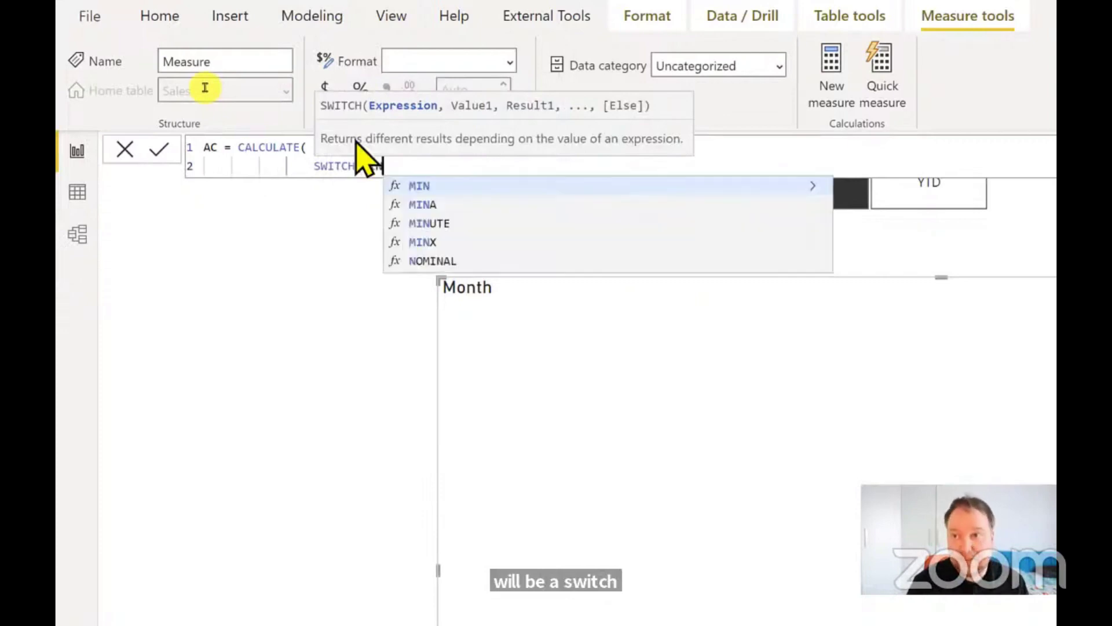
pyautogui.write('(')
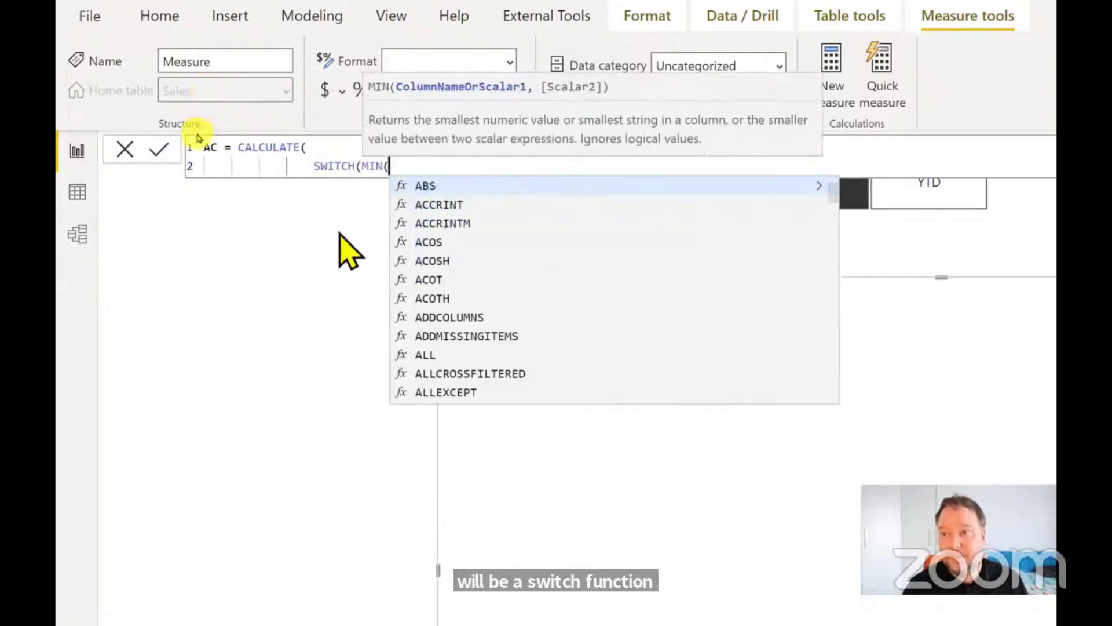
pyautogui.write('Calc')
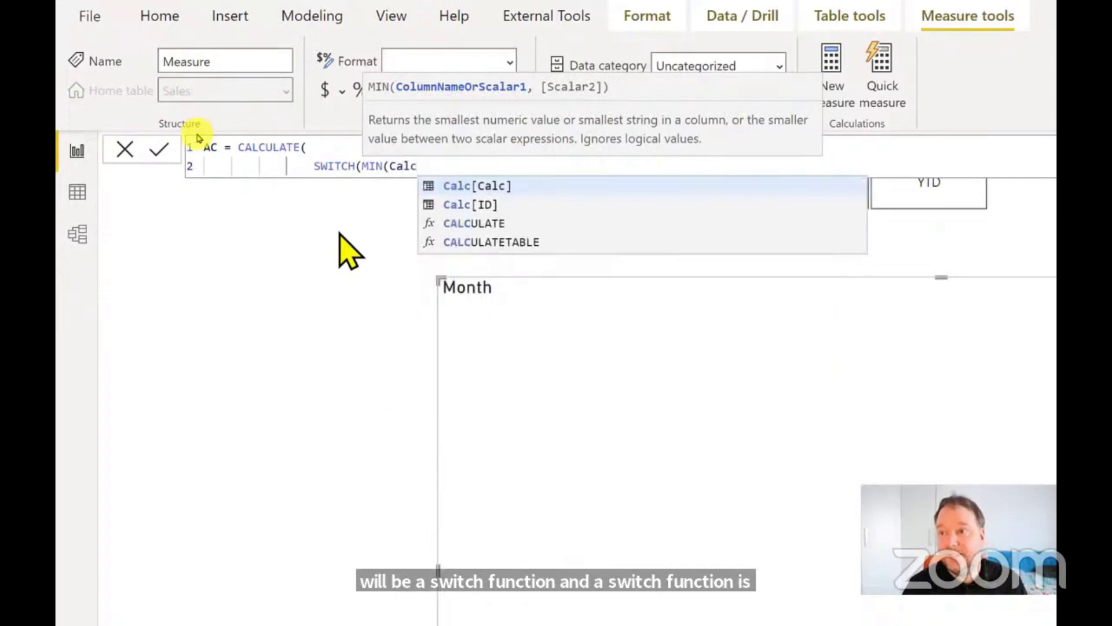
pyautogui.press('Down')
pyautogui.press('Tab')
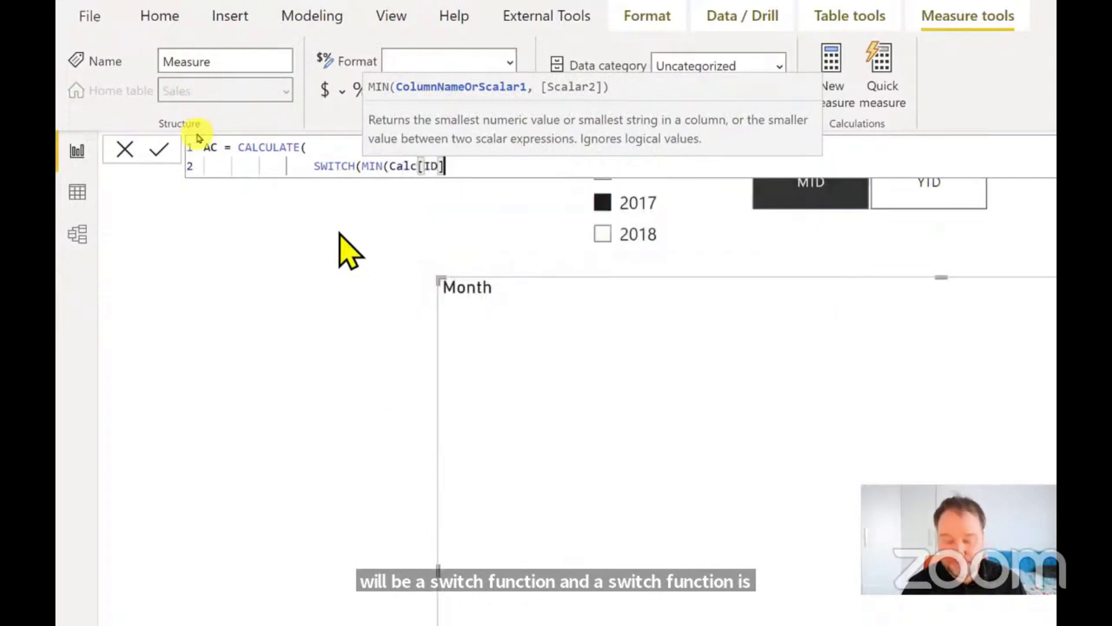
pyautogui.write(')')
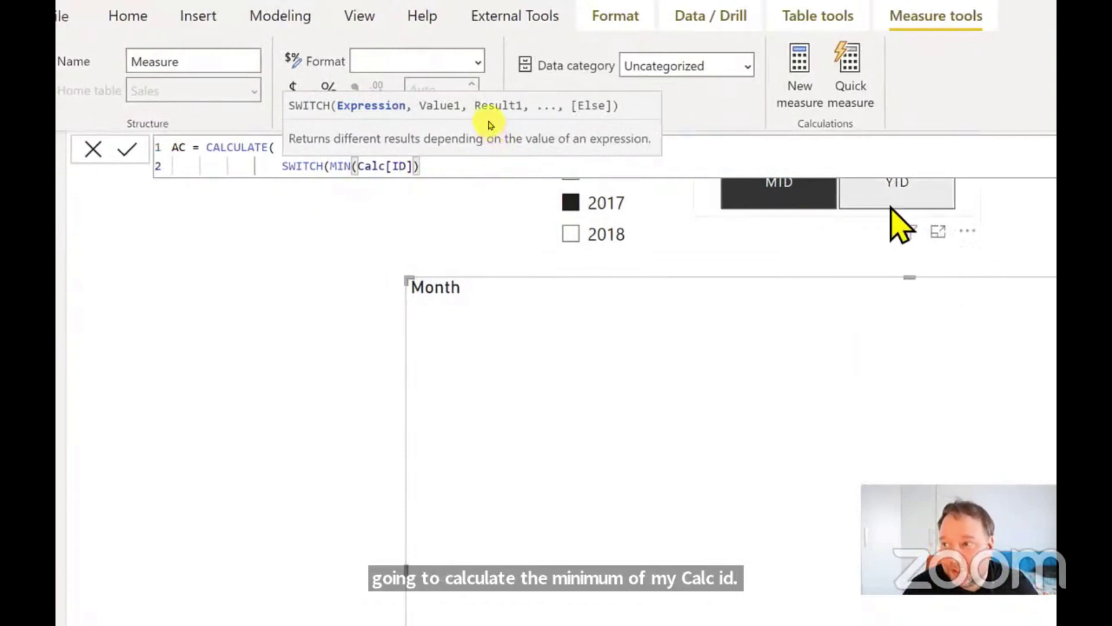
pyautogui.click(817, 200)
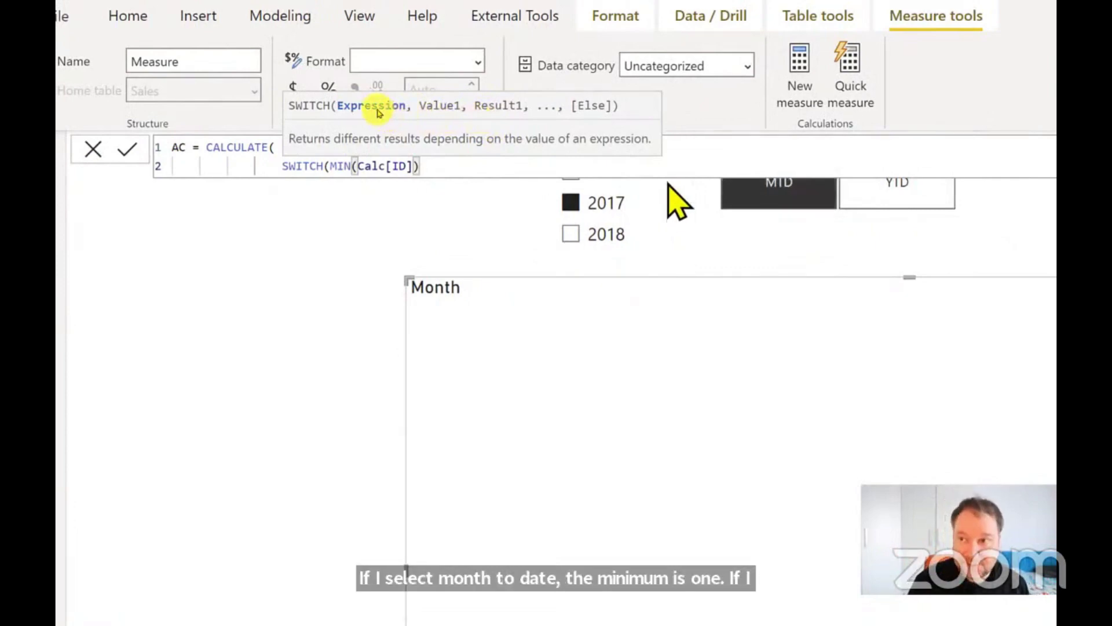
# - Add the first SWITCH case on a new line, returning SUM(Sales[Value]) for value 1
pyautogui.write(',')
pyautogui.hotkey('shift', 'Return')
pyautogui.write('1')
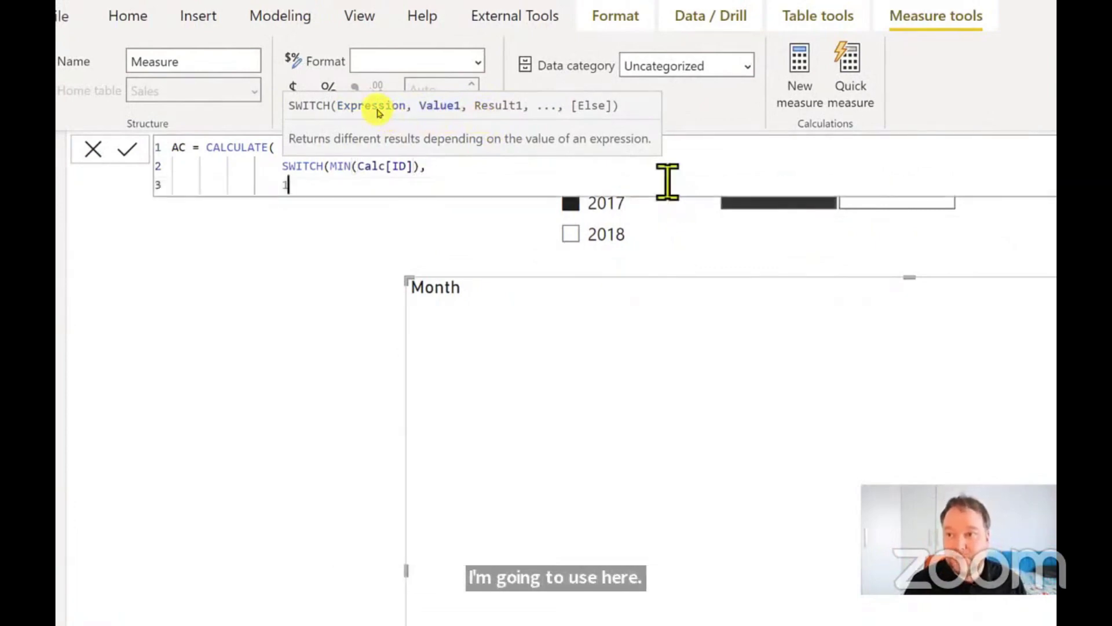
pyautogui.write(',')
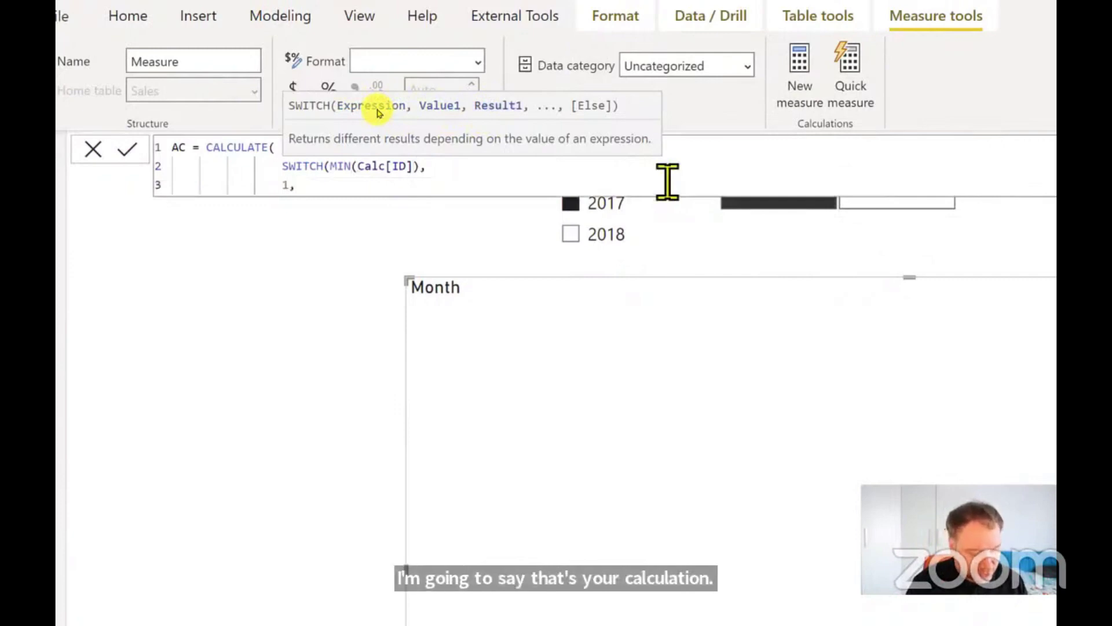
pyautogui.write('SUM(')
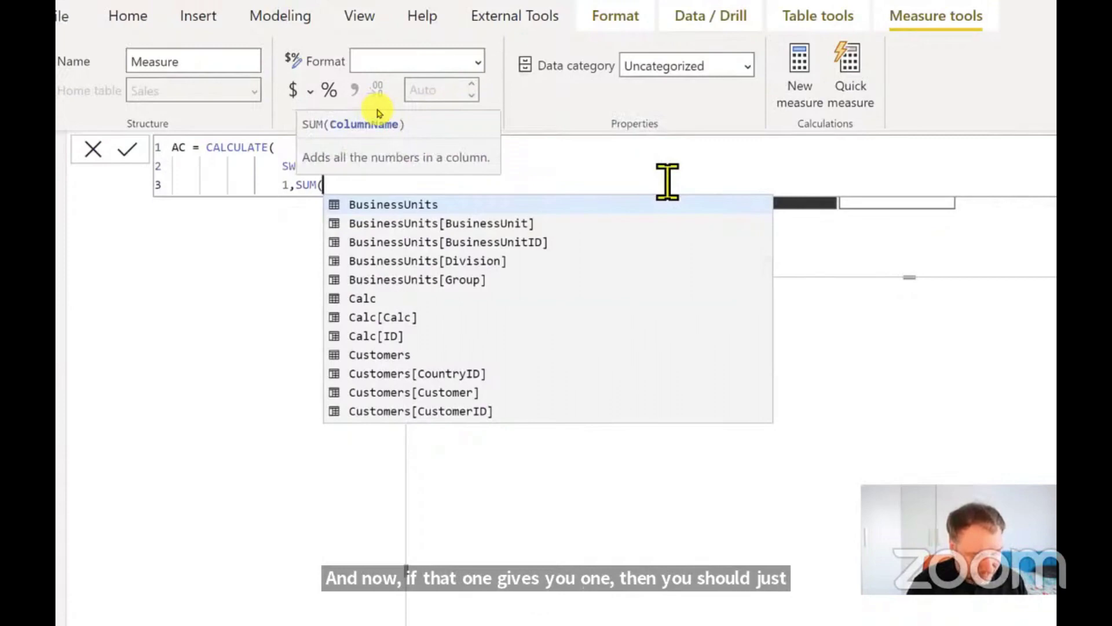
pyautogui.write('Sales[Value]')
pyautogui.press('Tab')
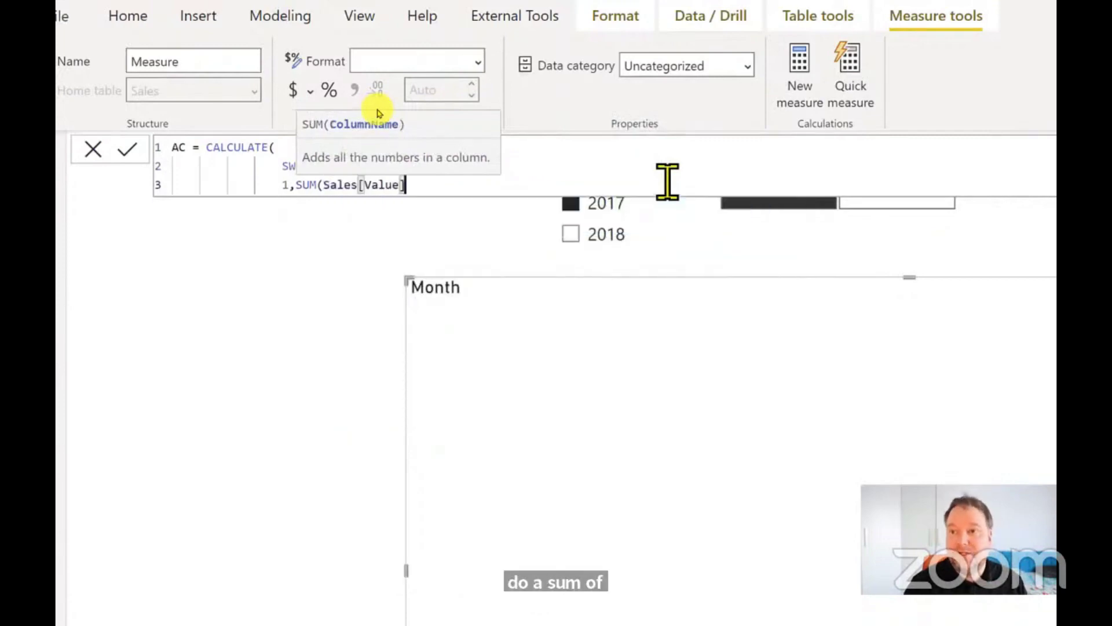
pyautogui.write(')')
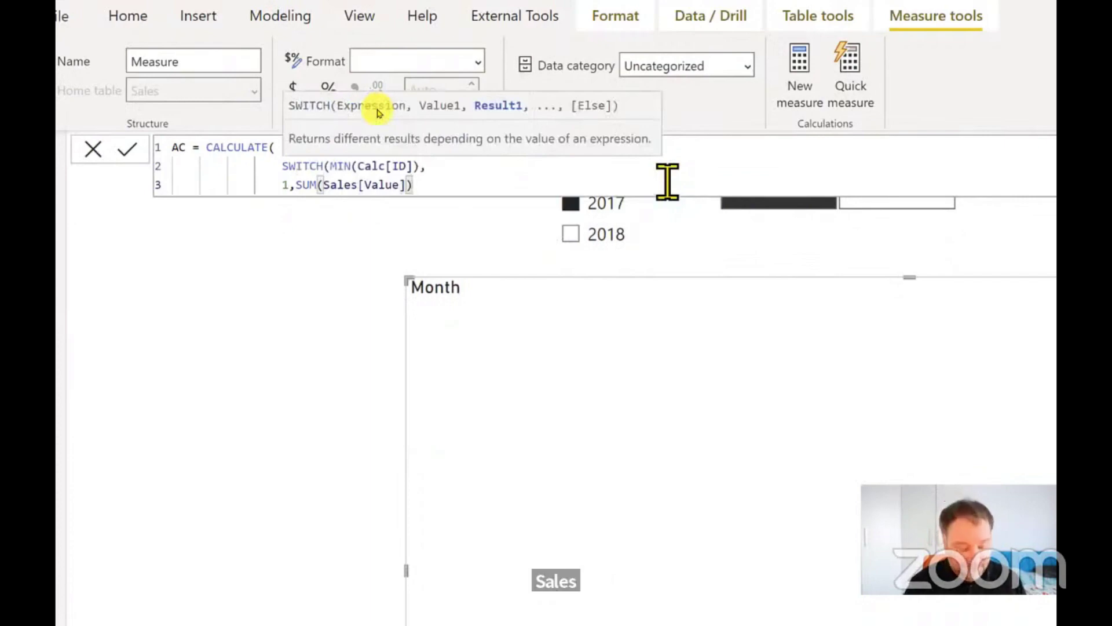
# - Start the SWITCH case for value 2 on a new line with a nested CALCULATE of SUM(Sales[Value])
pyautogui.write(',')
pyautogui.hotkey('shift', 'Return')
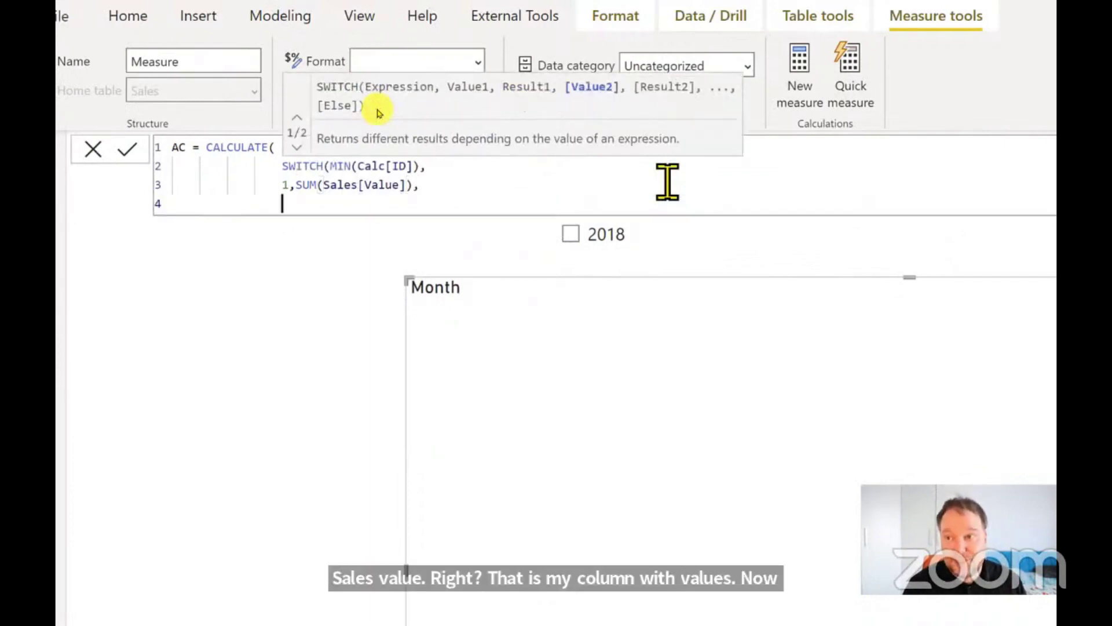
pyautogui.write('2,')
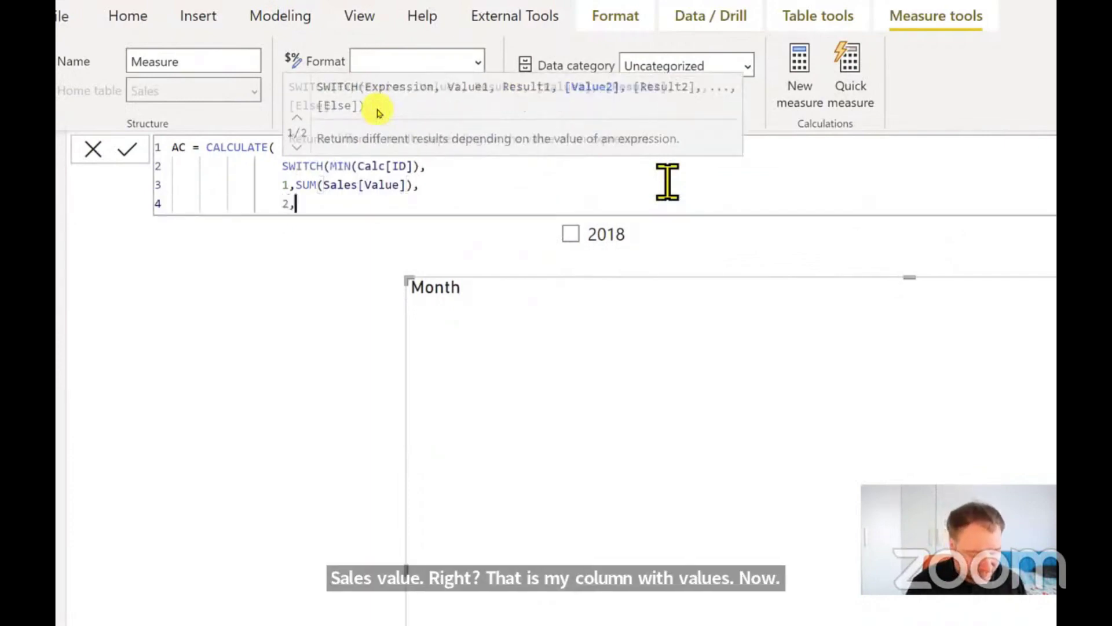
pyautogui.write('Calc')
pyautogui.press('Tab')
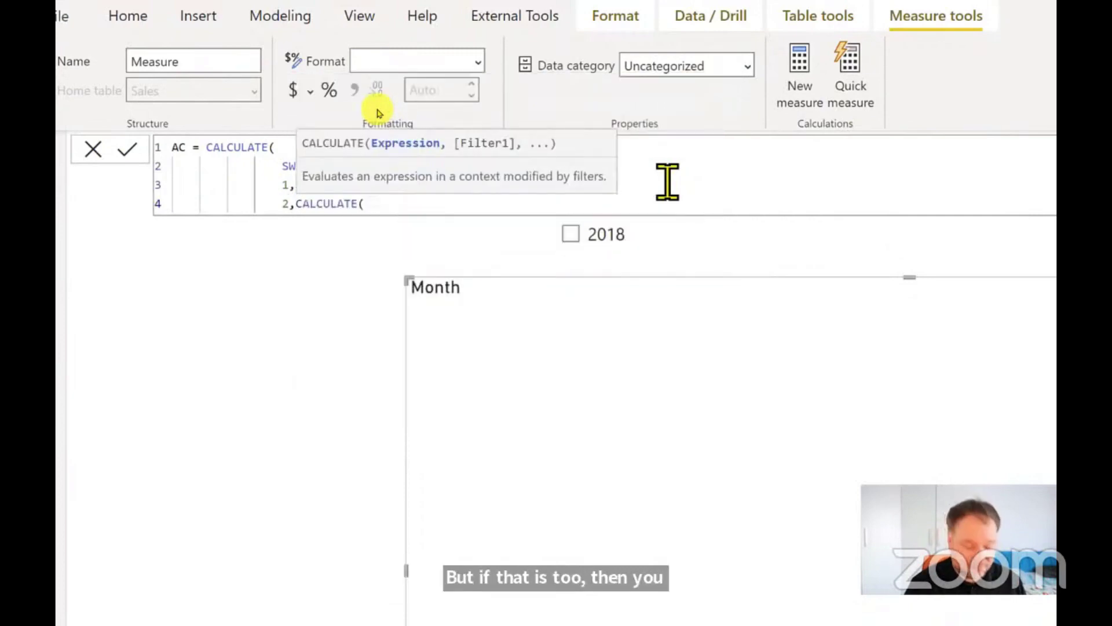
pyautogui.write('SUM(')
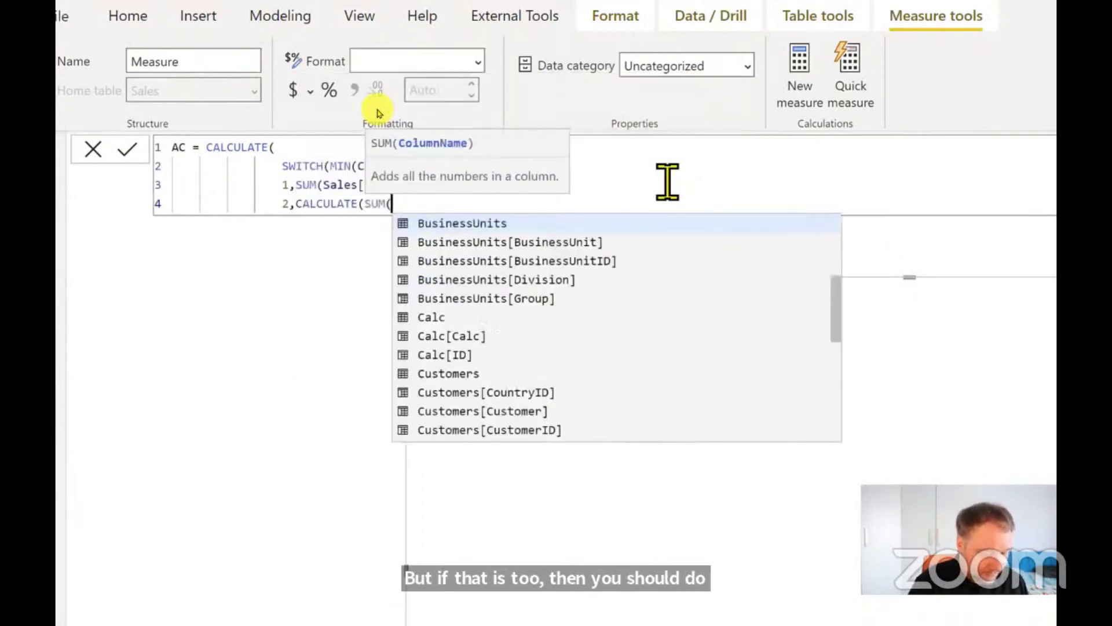
pyautogui.write('val')
pyautogui.press('Tab')
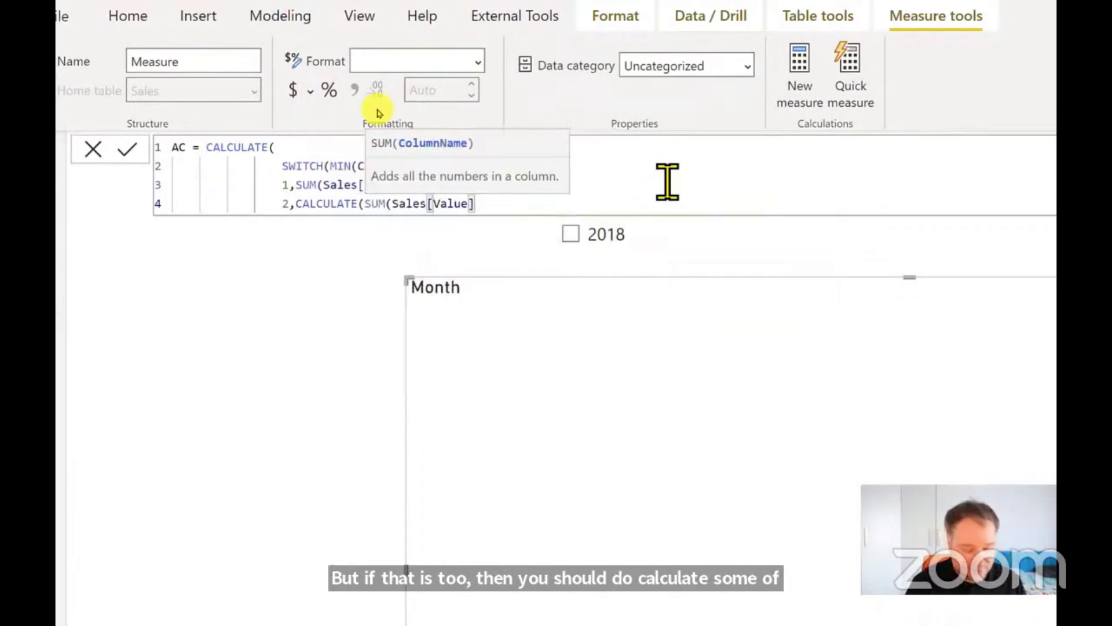
# - Complete the nested CALCULATE with the filter DATESYTD('Calendar'[Date])
pyautogui.write('),Dates')
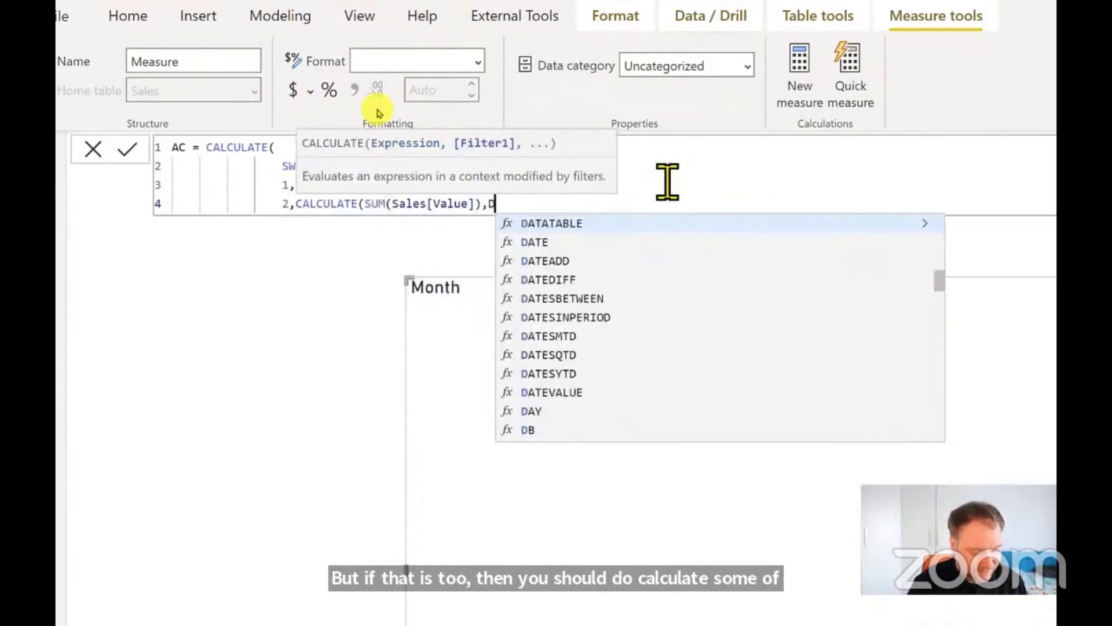
pyautogui.press('Down')
pyautogui.press('Down')
pyautogui.press('Down')
pyautogui.press('Down')
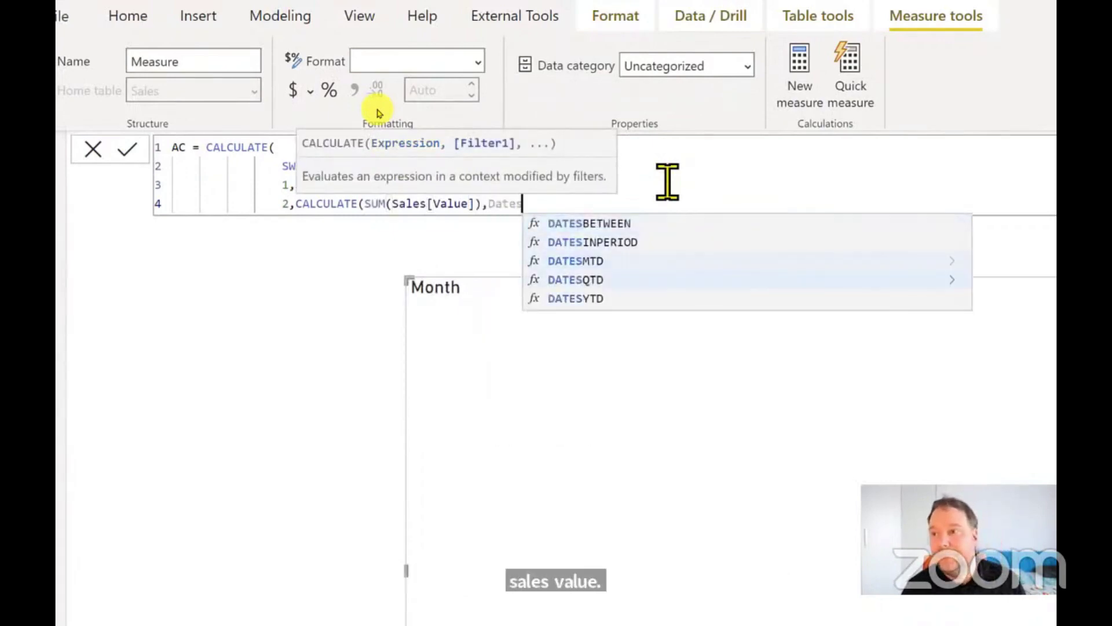
pyautogui.press('Tab')
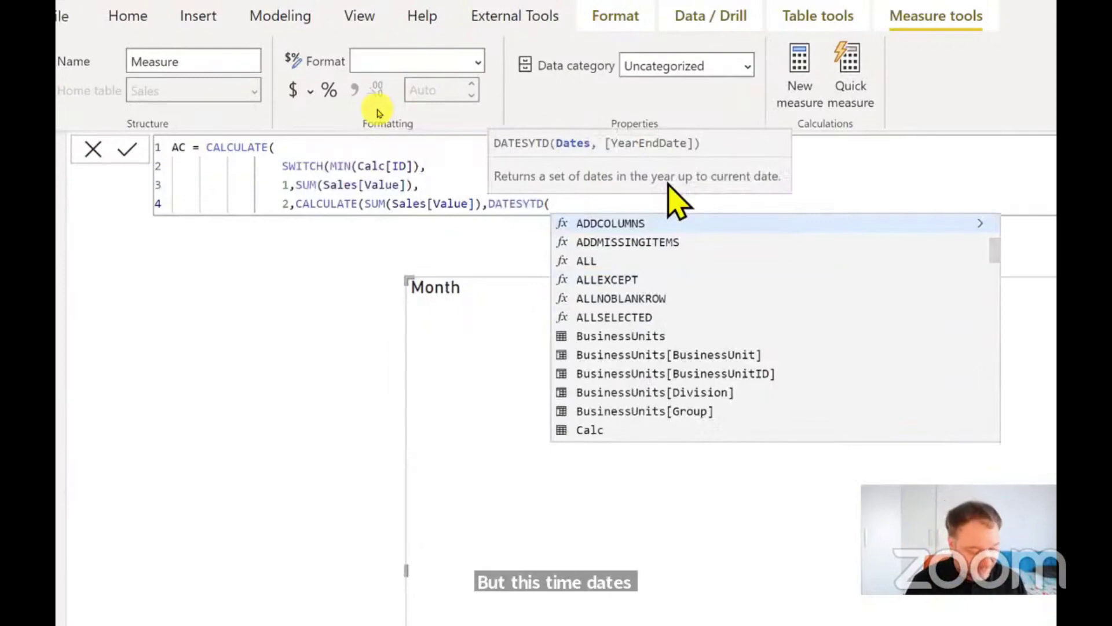
pyautogui.write('date')
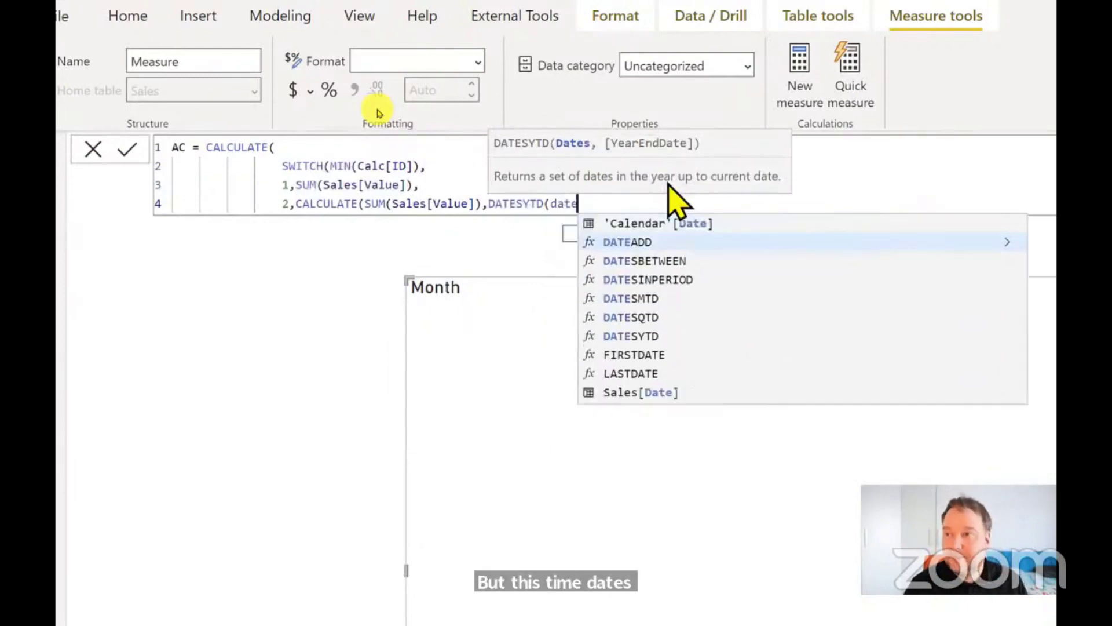
pyautogui.press('Up')
pyautogui.press('Tab')
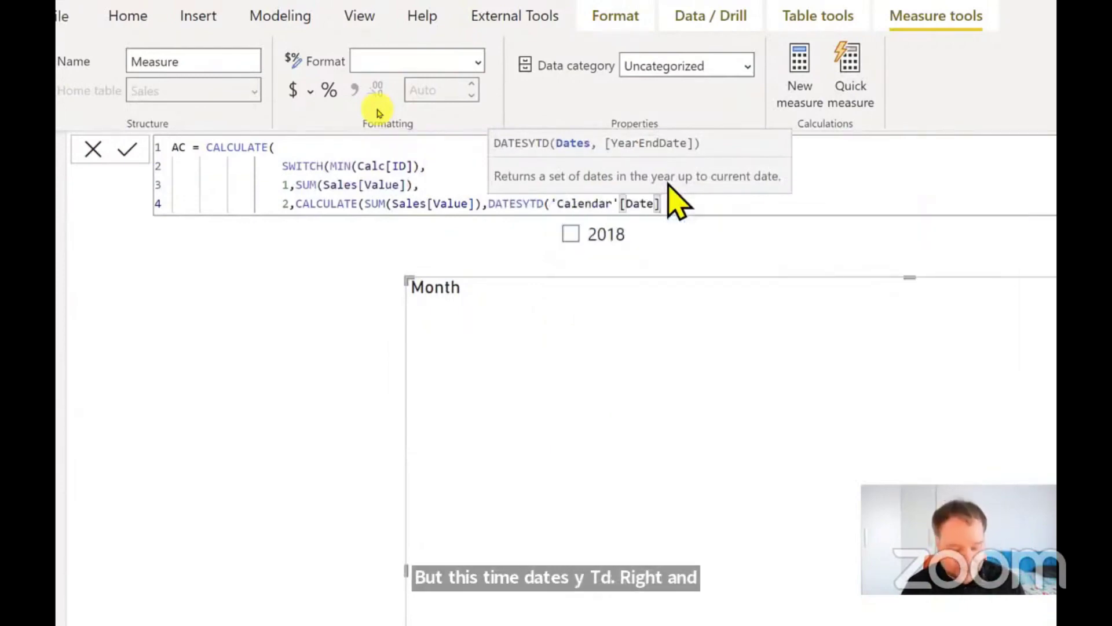
pyautogui.write(')')
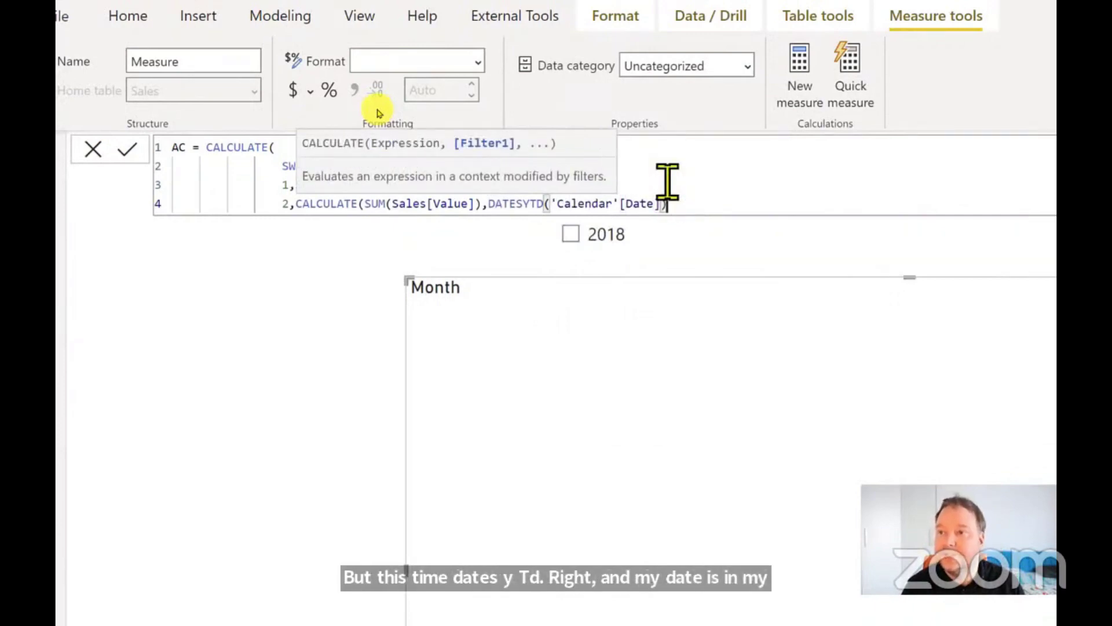
pyautogui.write(')')
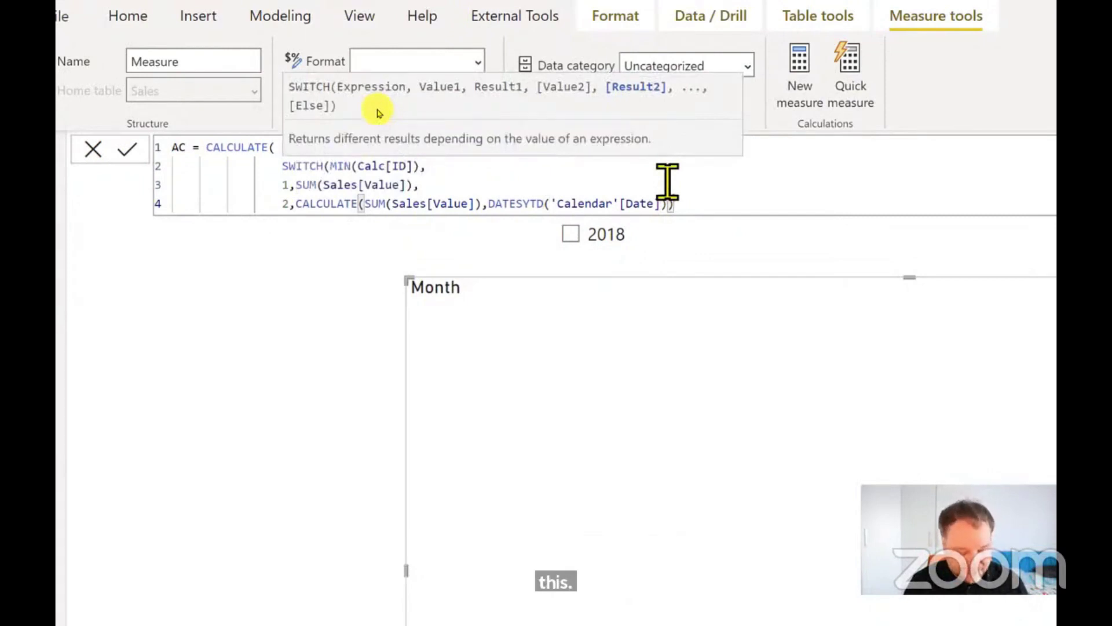
# - Close the SWITCH, add the filter Sales[Scenario]="AC" to the outer CALCULATE, commit the AC measure and collapse its formula
pyautogui.write(')')
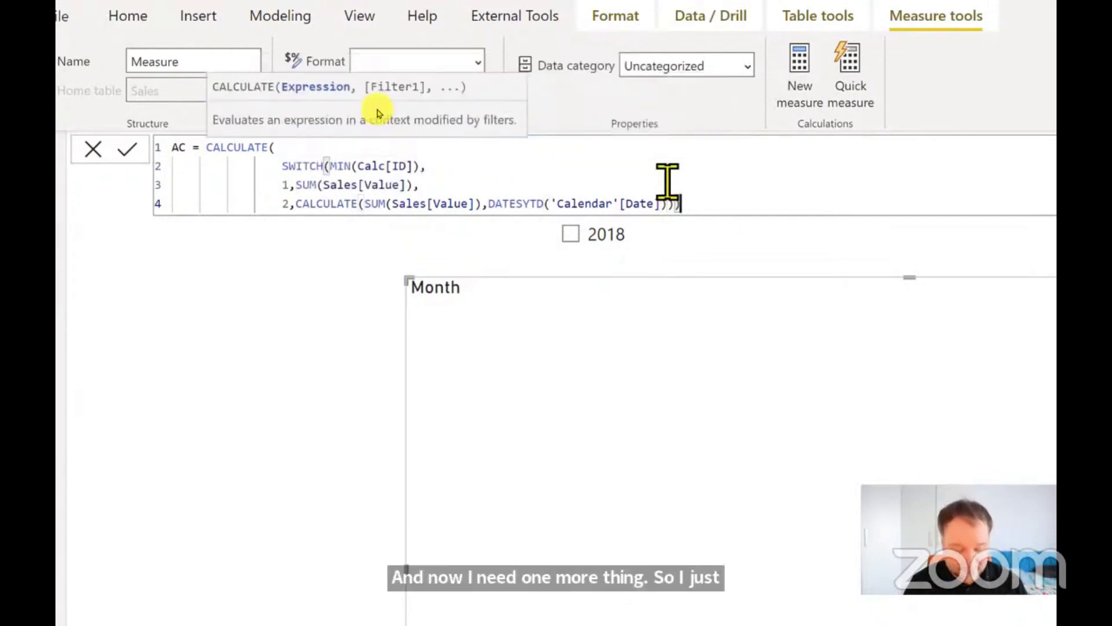
pyautogui.write(',')
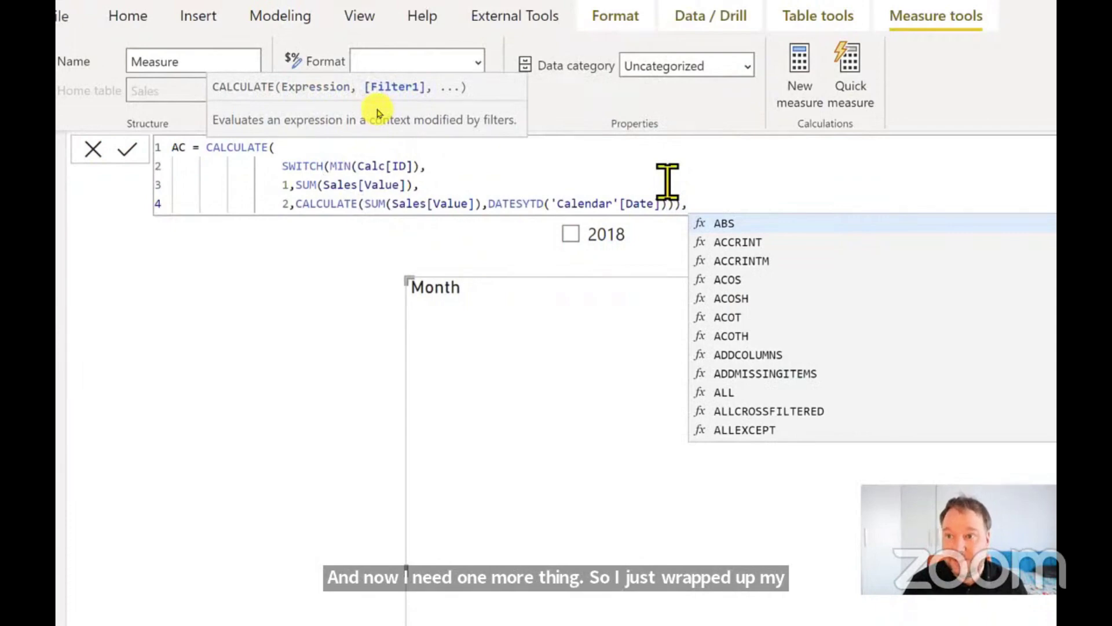
pyautogui.hotkey('shift', 'Return')
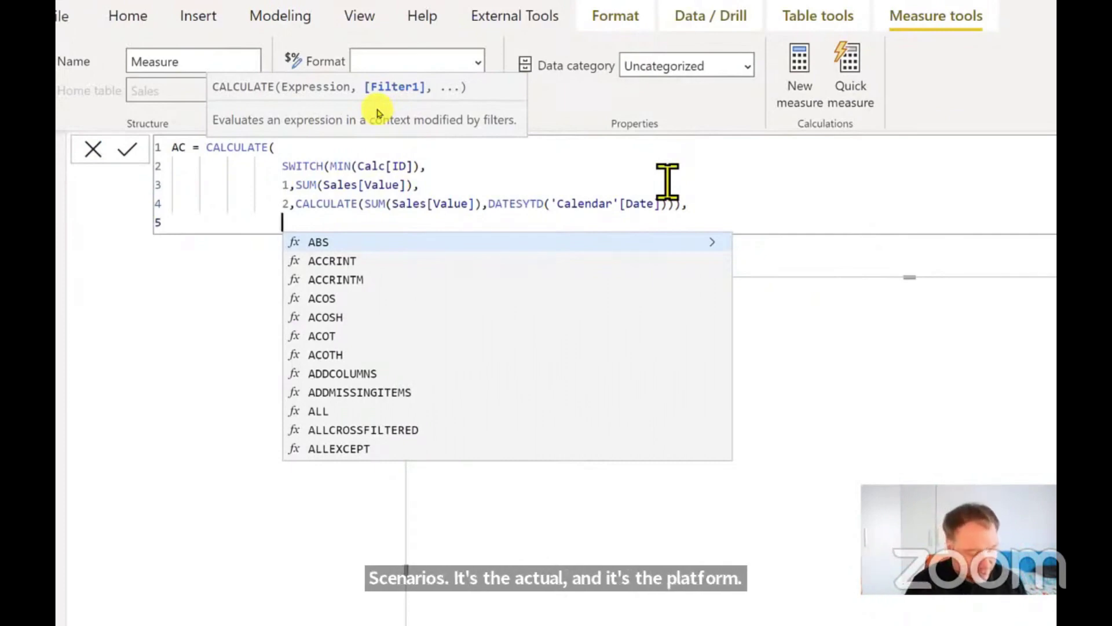
pyautogui.write('sce')
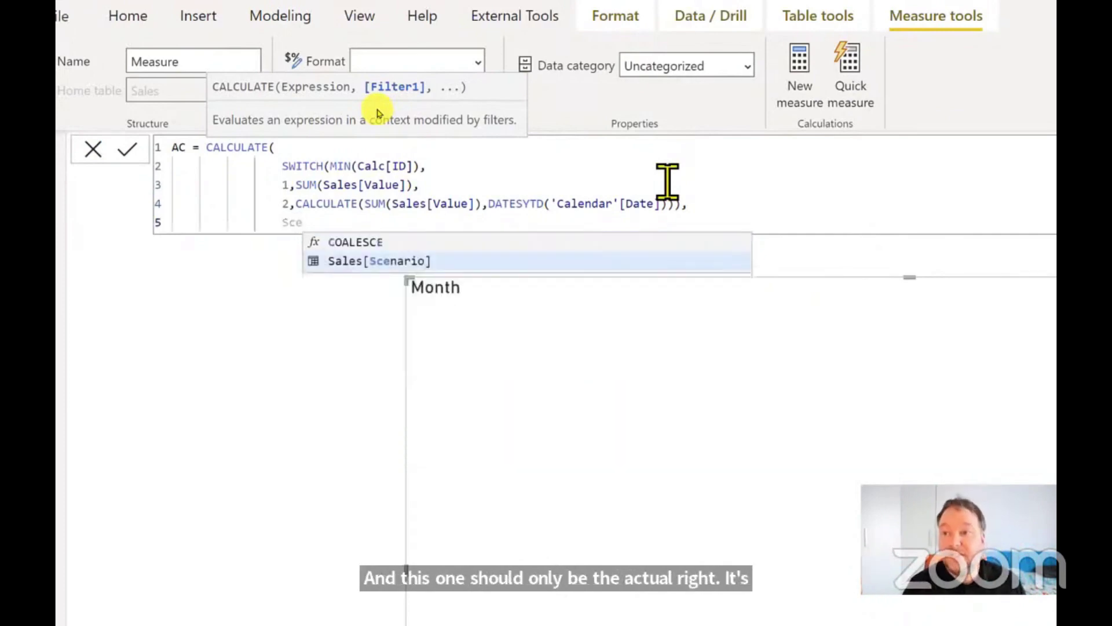
pyautogui.press('Tab')
pyautogui.write('="AC"')
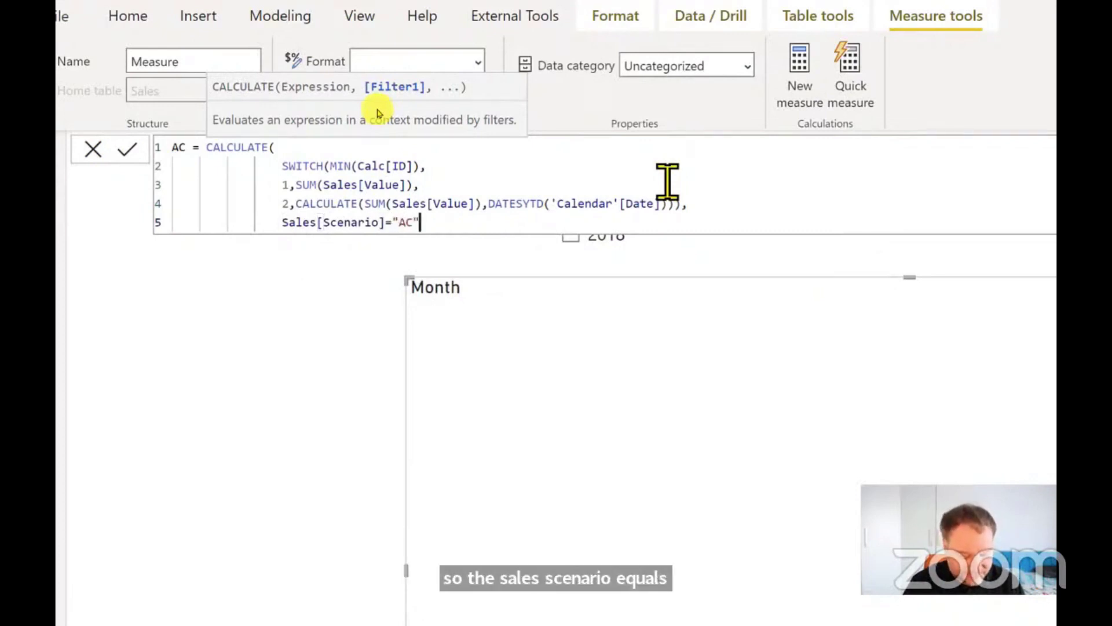
pyautogui.hotkey('shift', 'Return')
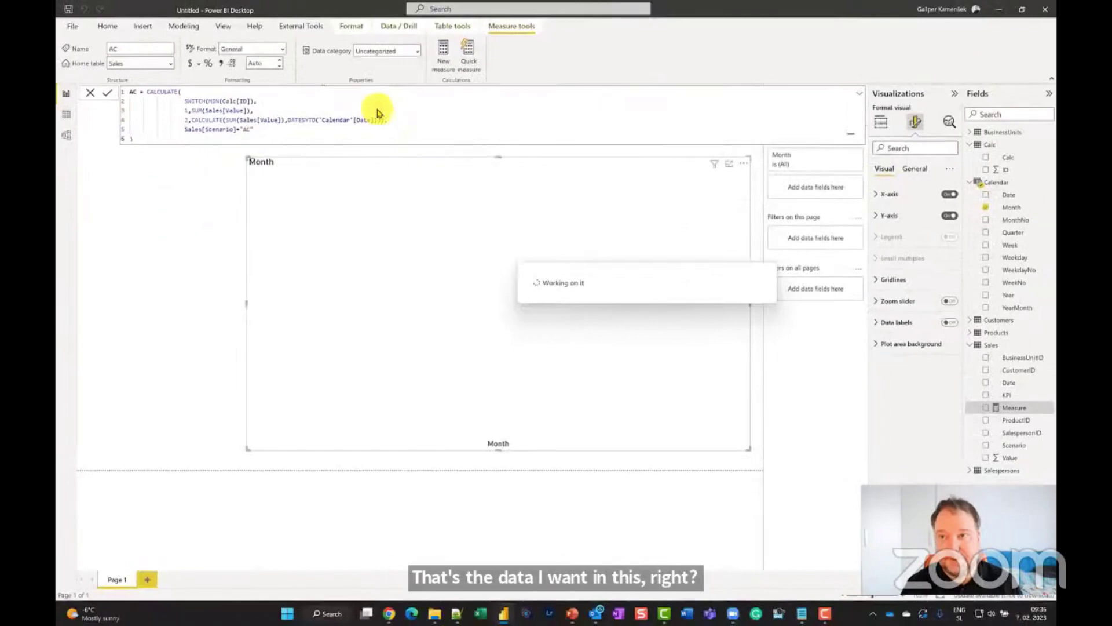
pyautogui.click(859, 96)
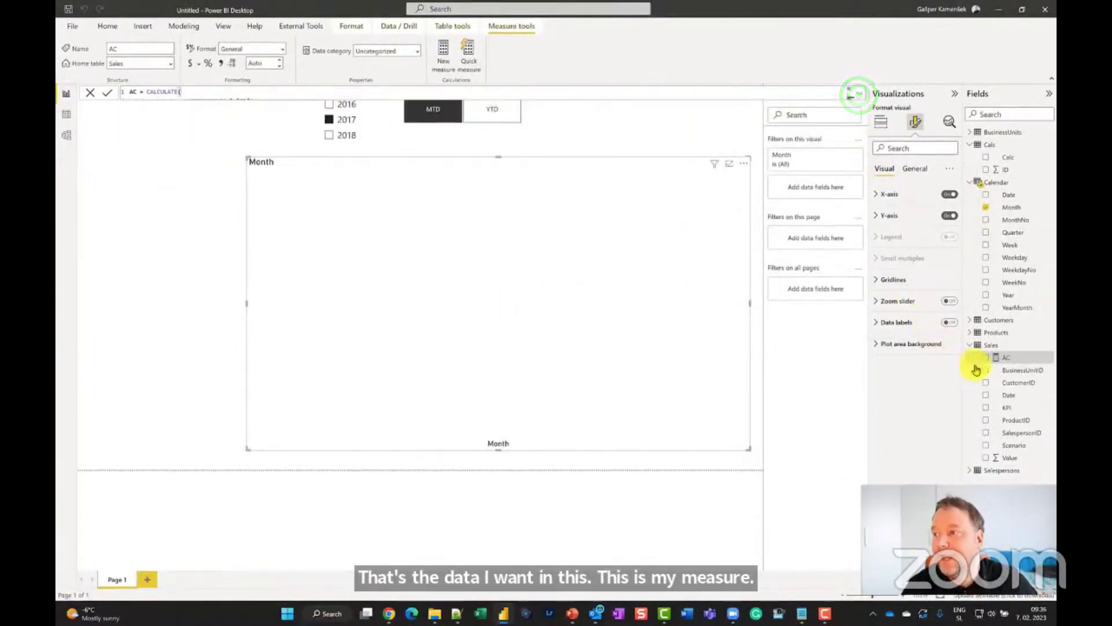
# - Plot the AC measure in the monthly column chart and add a slicer for the KPI field above it
pyautogui.click(986, 358)
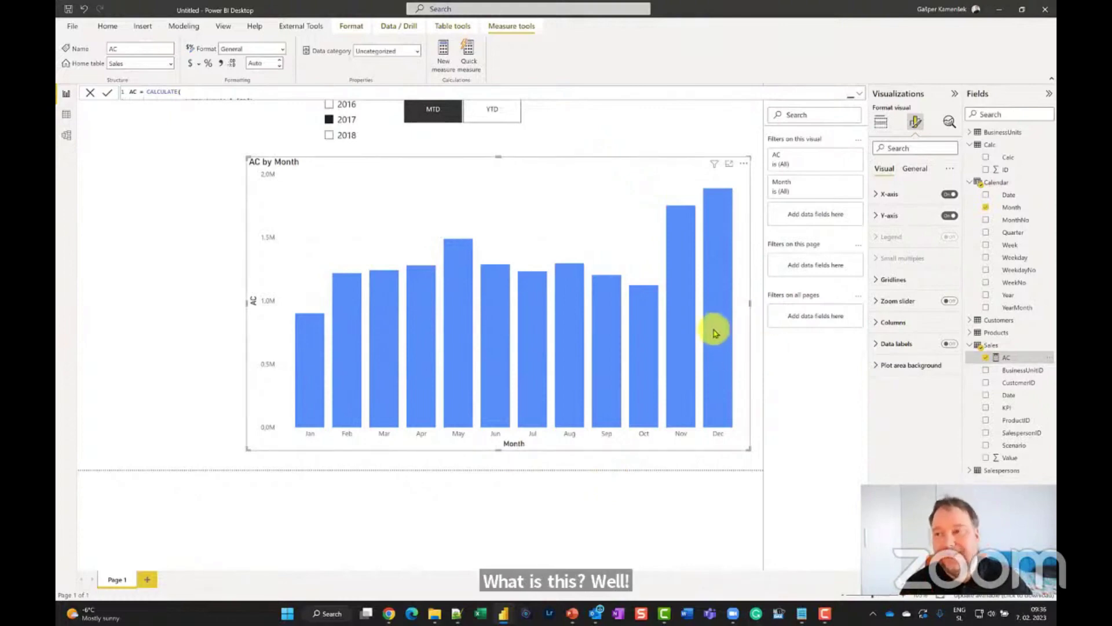
pyautogui.click(602, 118)
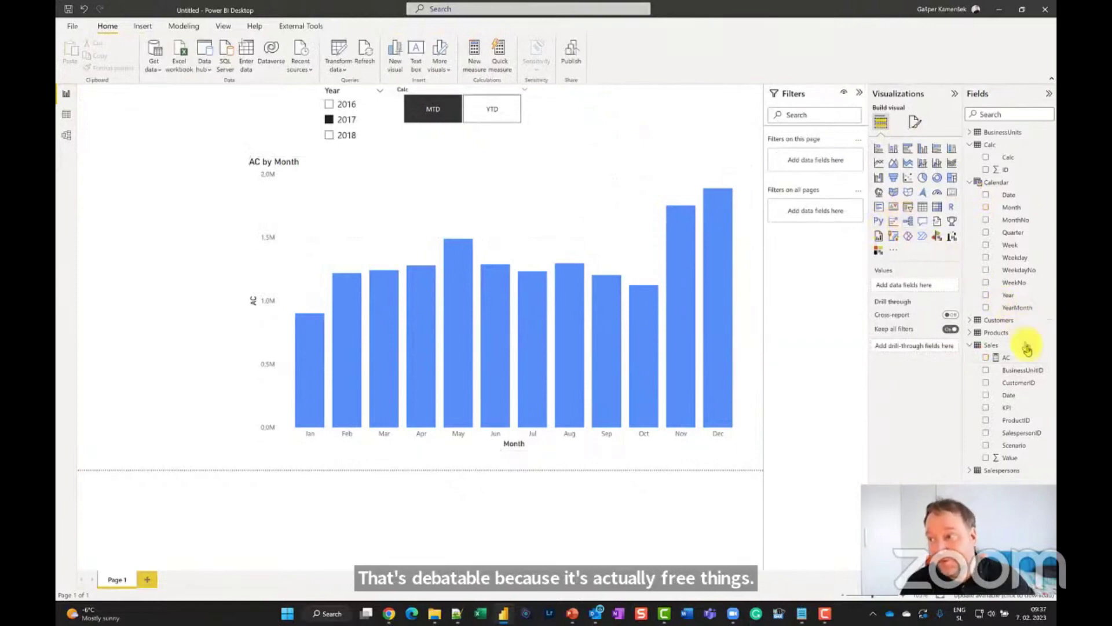
pyautogui.moveTo(1008, 407); pyautogui.dragTo(645, 116)
pyautogui.click(910, 210)
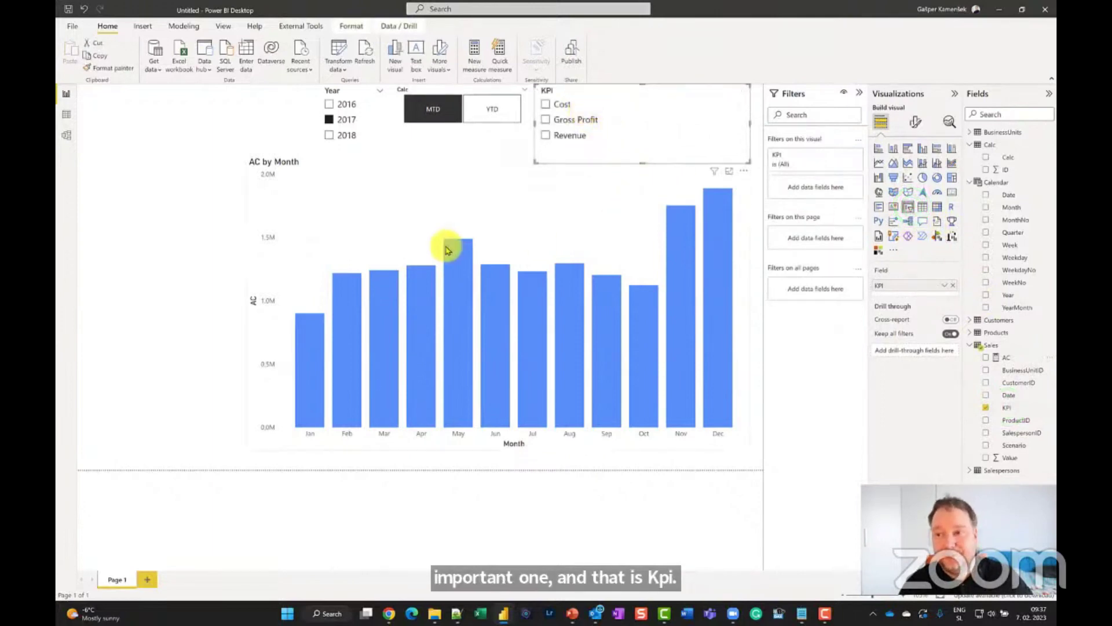
# - View the AC chart for Revenue, Cost and Gross Profit, return to Revenue, and switch the calculation to YTD and back to MTD
pyautogui.click(578, 138)
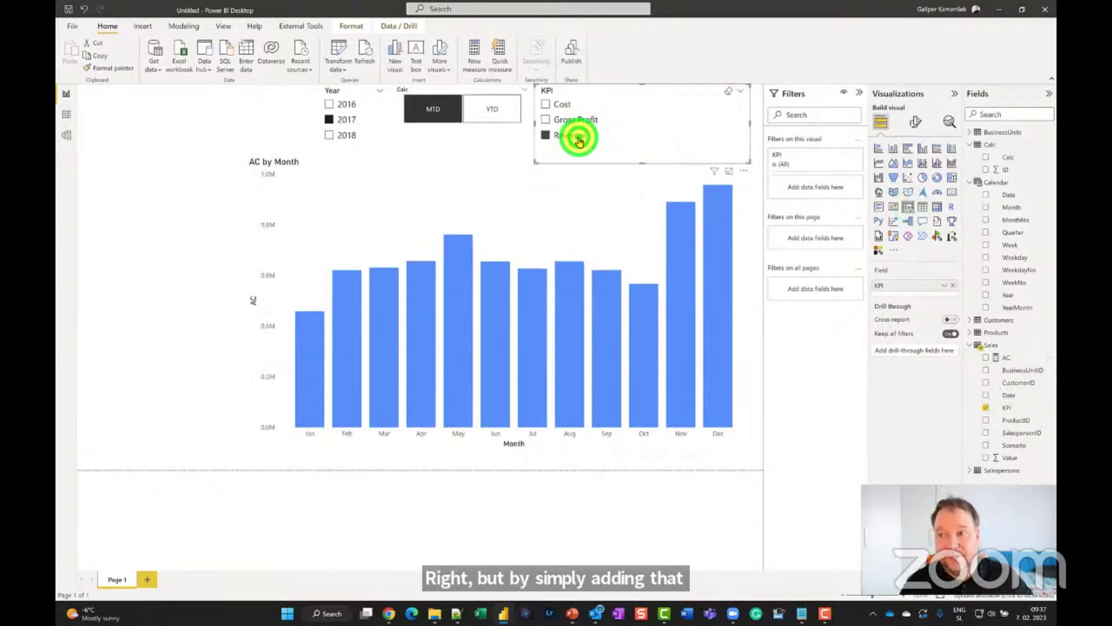
pyautogui.click(567, 105)
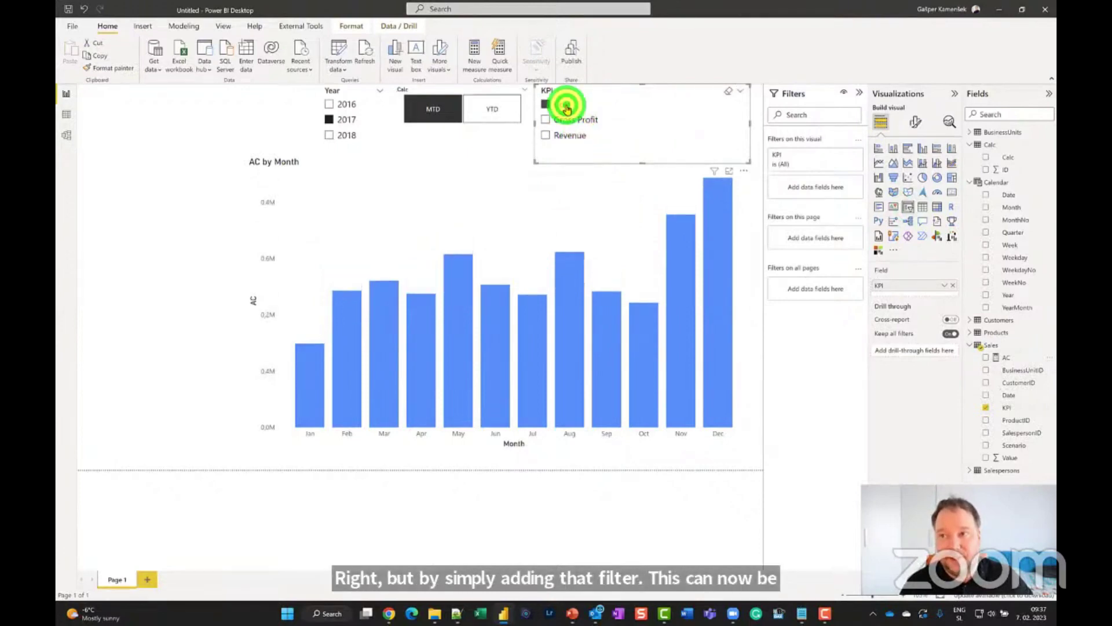
pyautogui.click(576, 120)
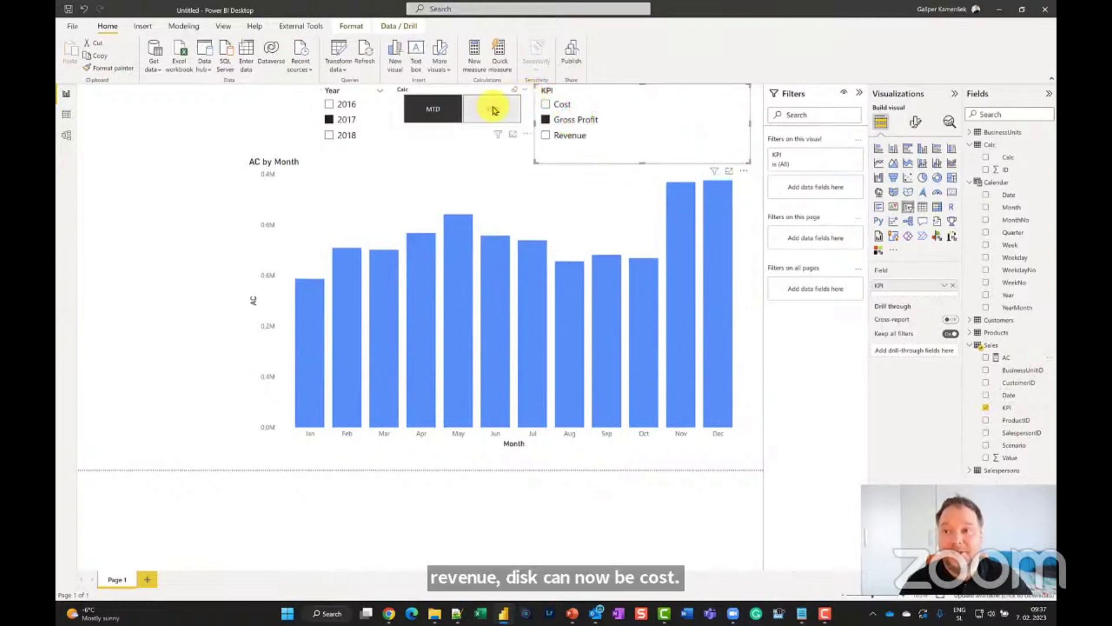
pyautogui.click(571, 135)
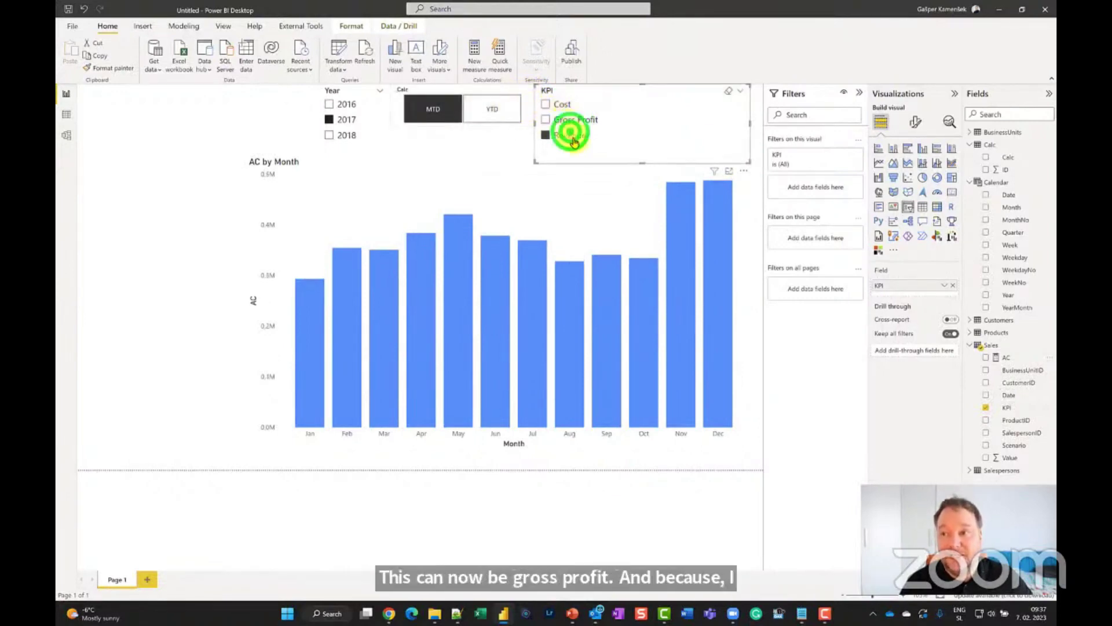
pyautogui.click(495, 110)
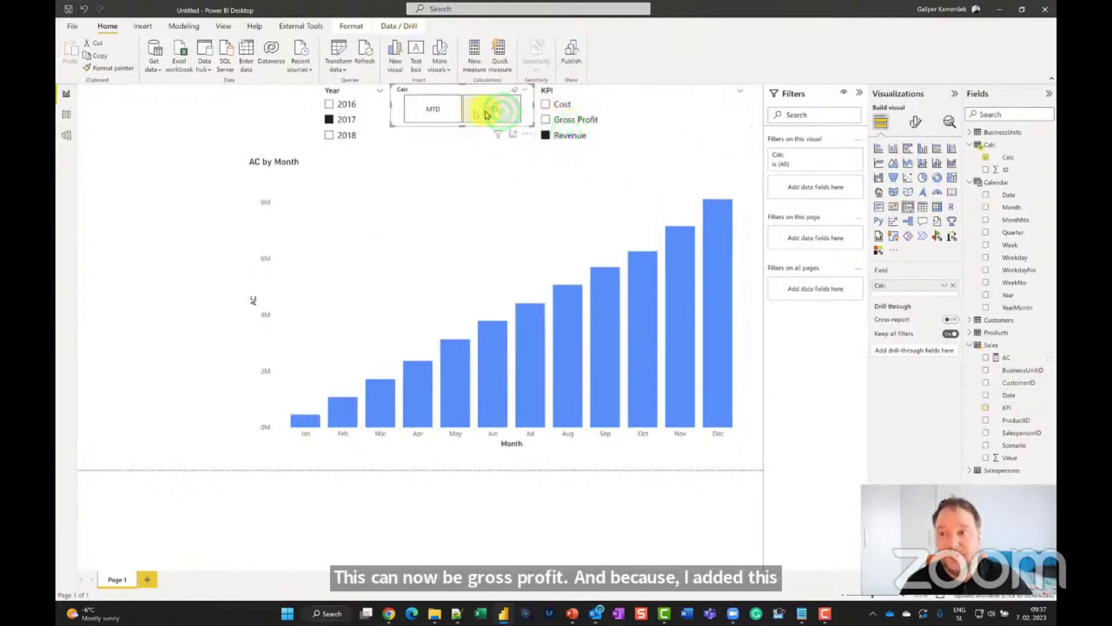
pyautogui.click(428, 111)
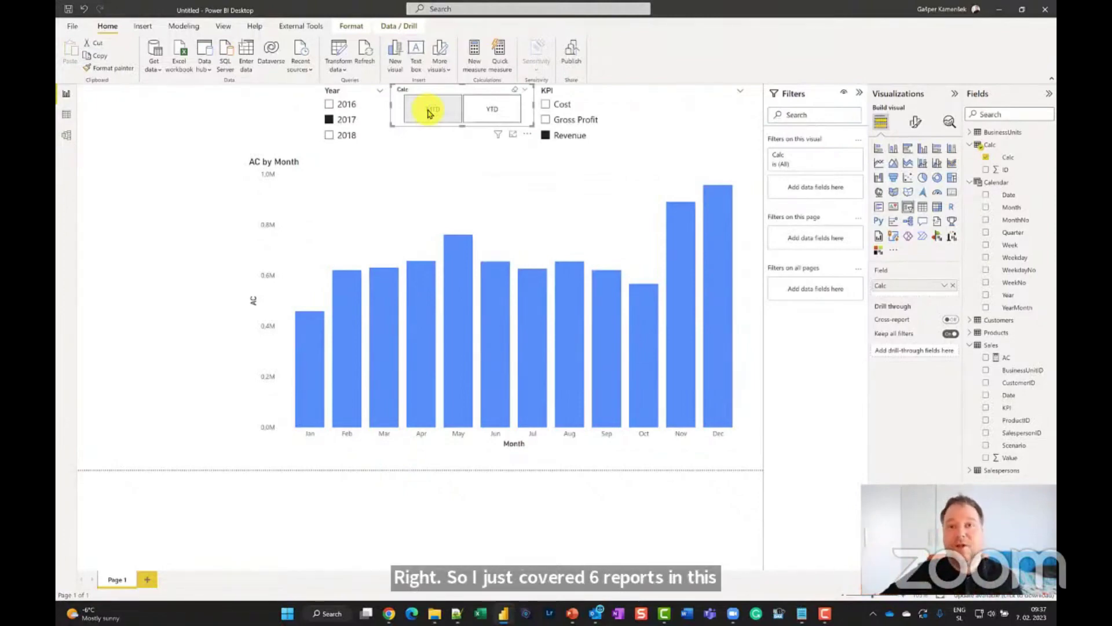
pyautogui.click(429, 113)
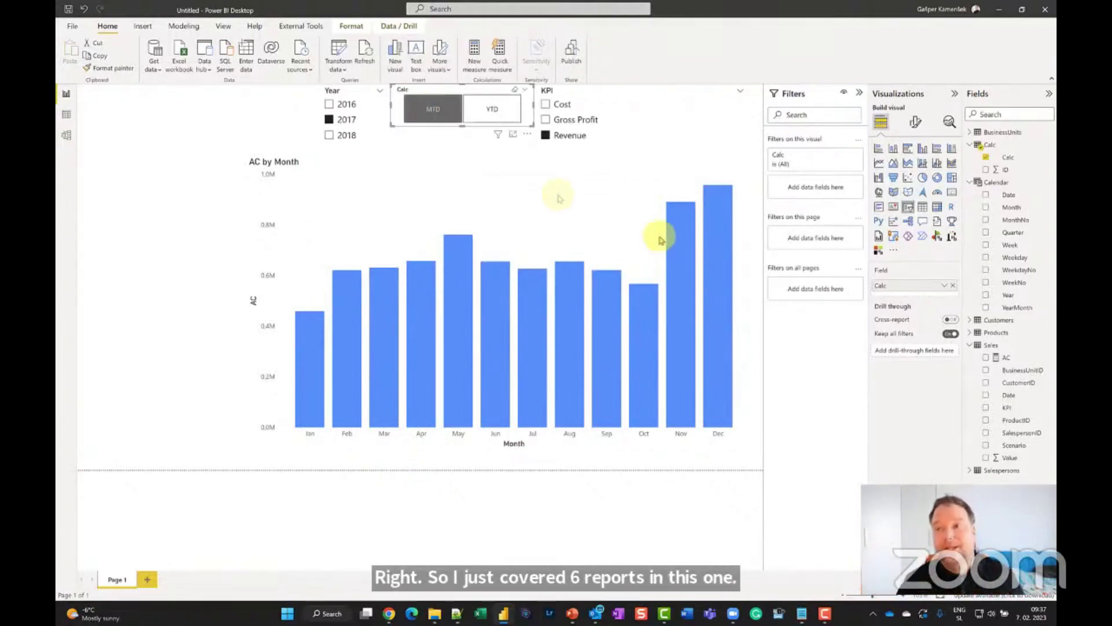
# - Copy the complete formula of the AC measure in the Sales table
pyautogui.click(1008, 358)
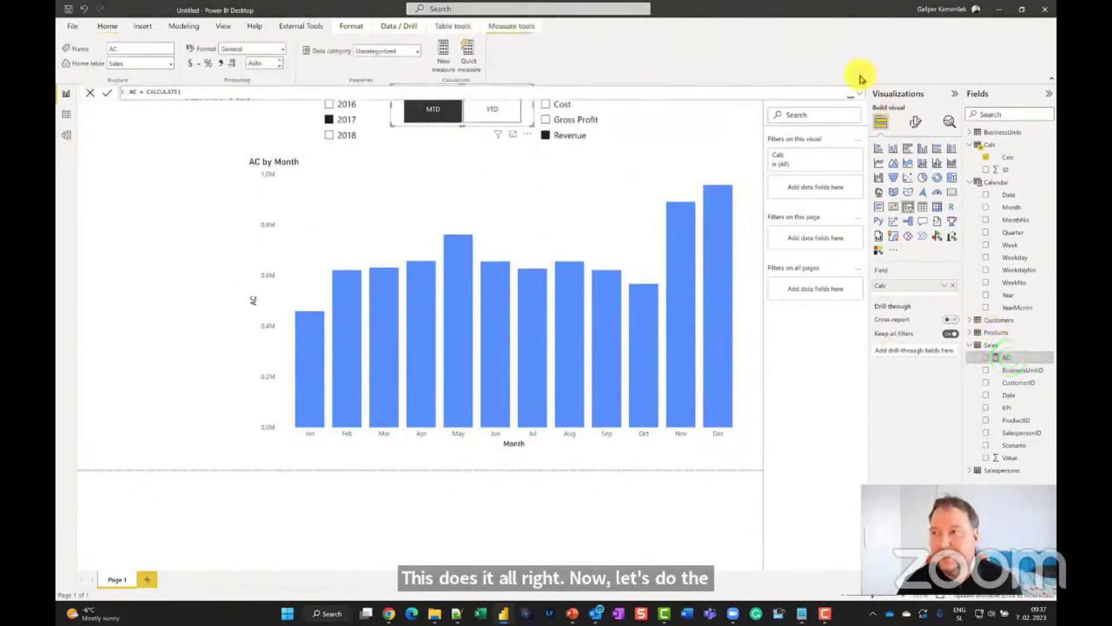
pyautogui.click(857, 95)
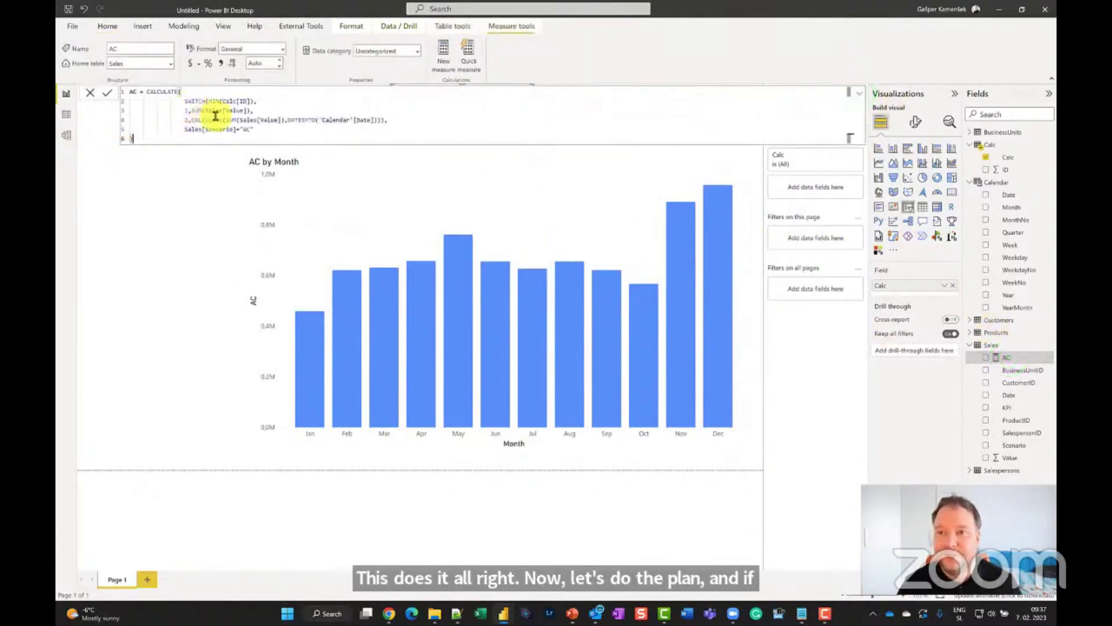
pyautogui.scroll(3, 215, 116)
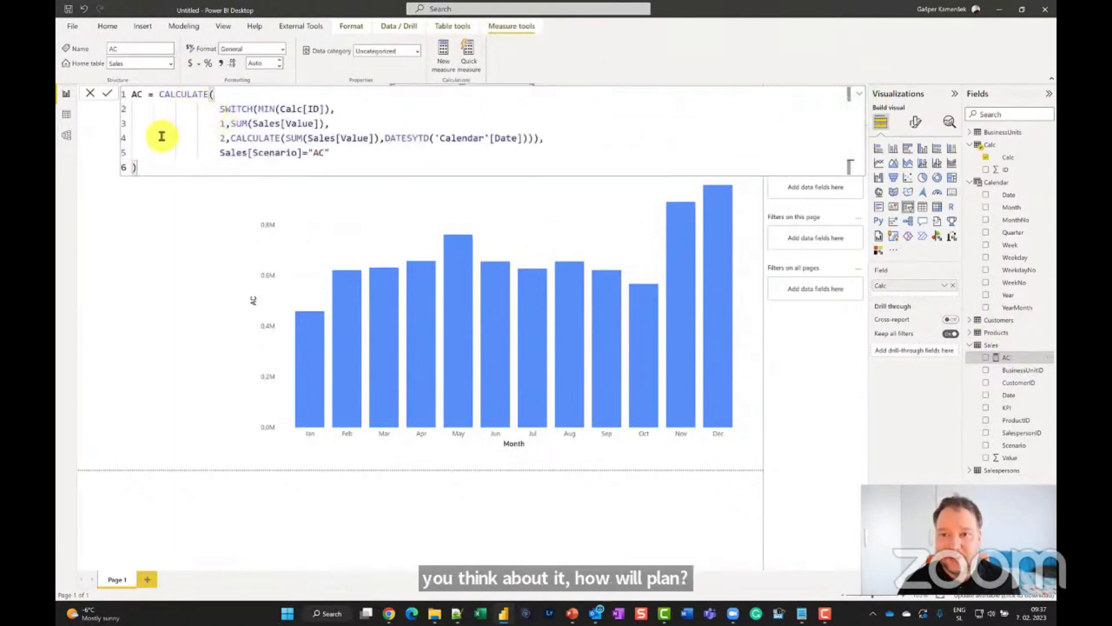
pyautogui.moveTo(149, 166); pyautogui.dragTo(131, 94)
pyautogui.hotkey('ctrl', 'c')
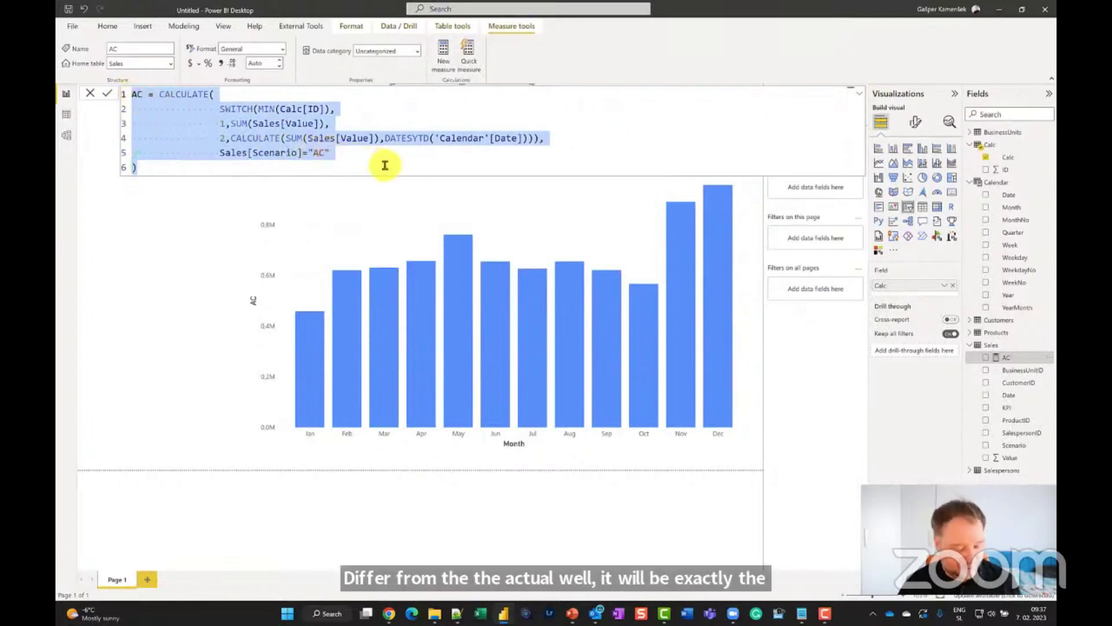
# - Create a new measure in the Sales table from the copied AC formula and name it PL
pyautogui.click(996, 342)
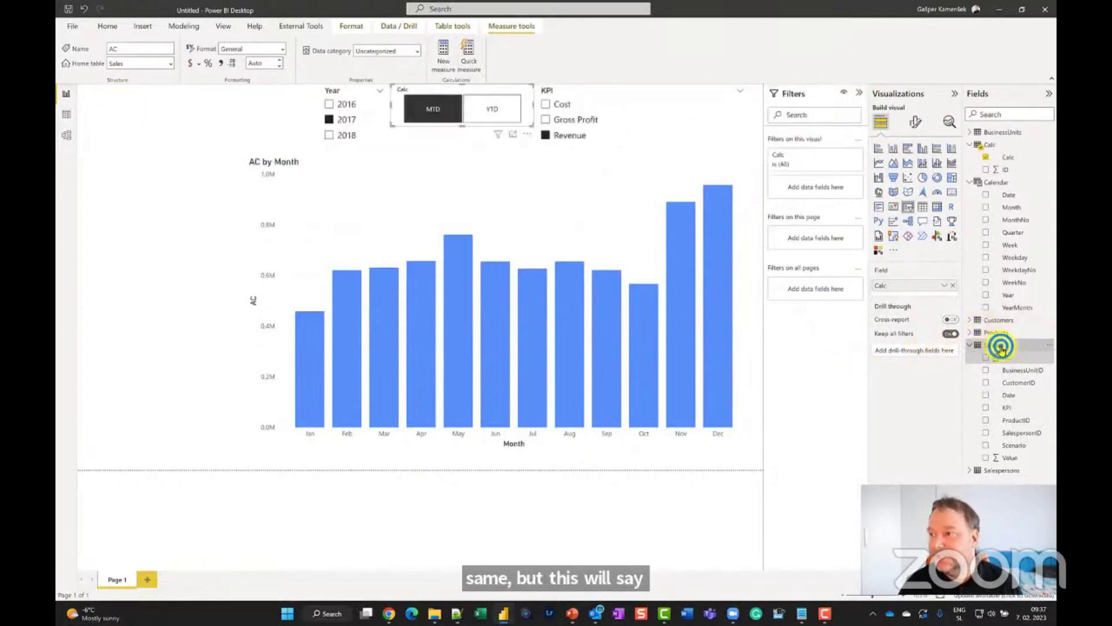
pyautogui.click(953, 351)
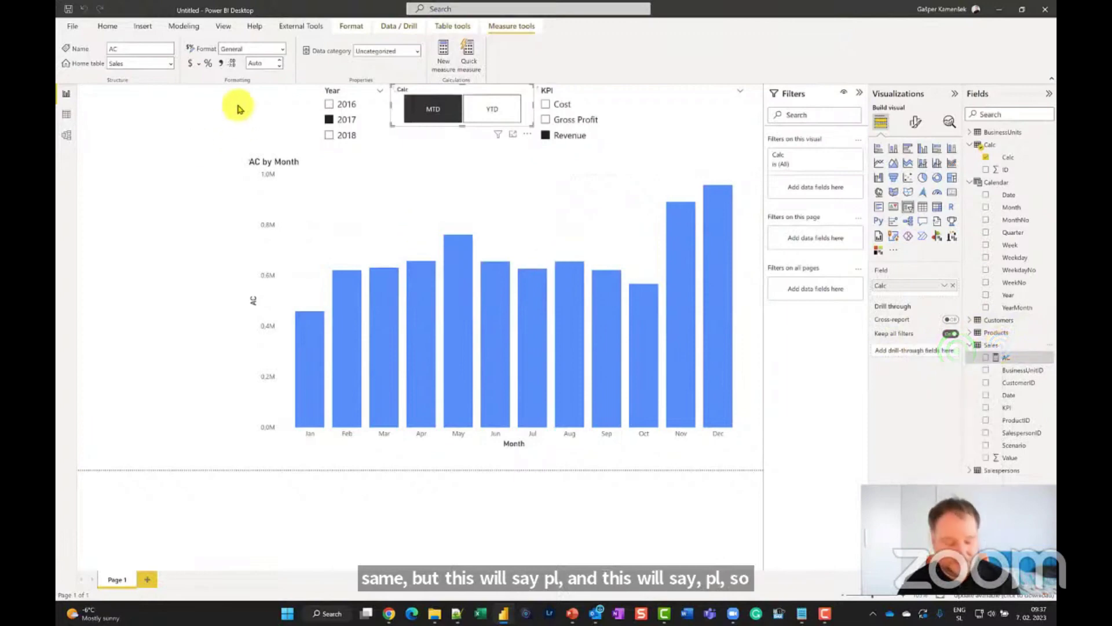
pyautogui.hotkey('ctrl', 'v')
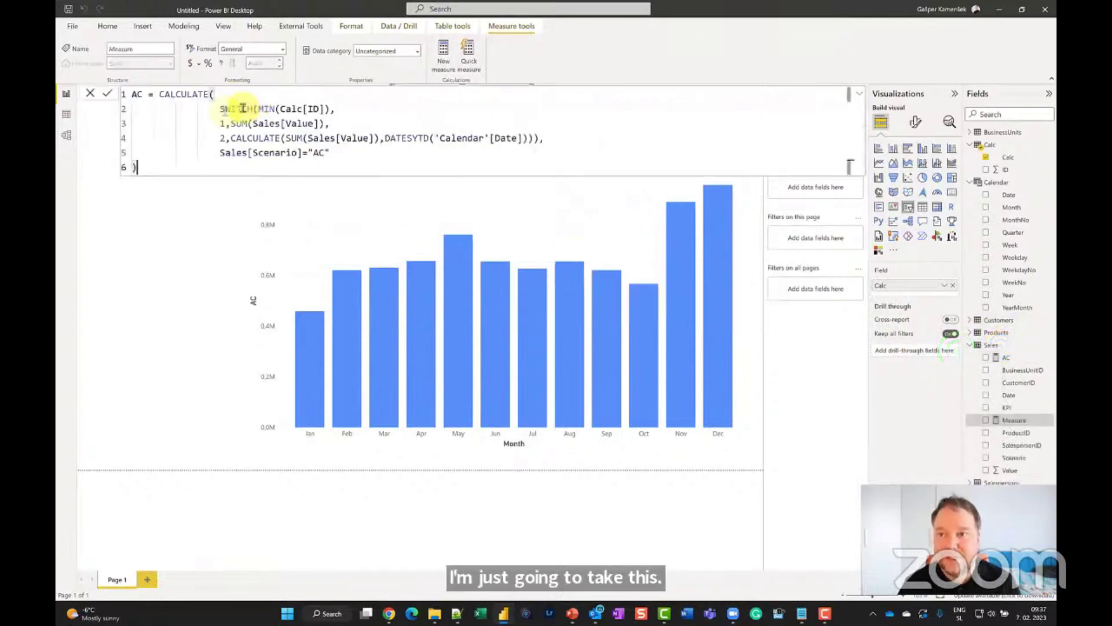
pyautogui.doubleClick(136, 94)
pyautogui.write('PL')
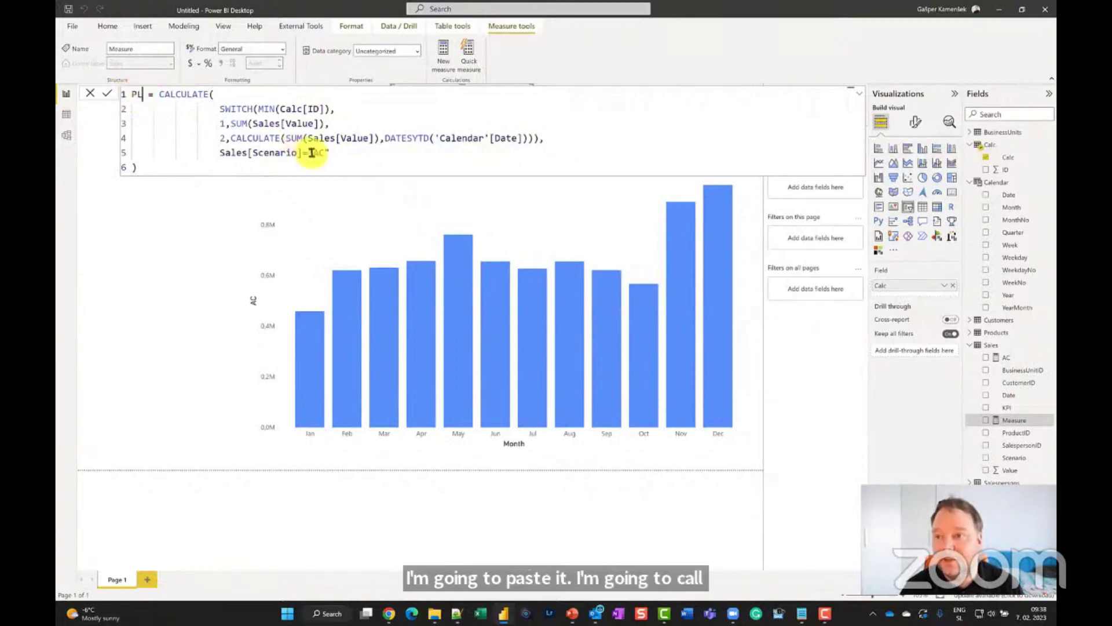
# - Set the scenario filter in the PL formula to "PL", commit the measure and collapse the formula editor
pyautogui.doubleClick(323, 152)
pyautogui.press('BackSpace')
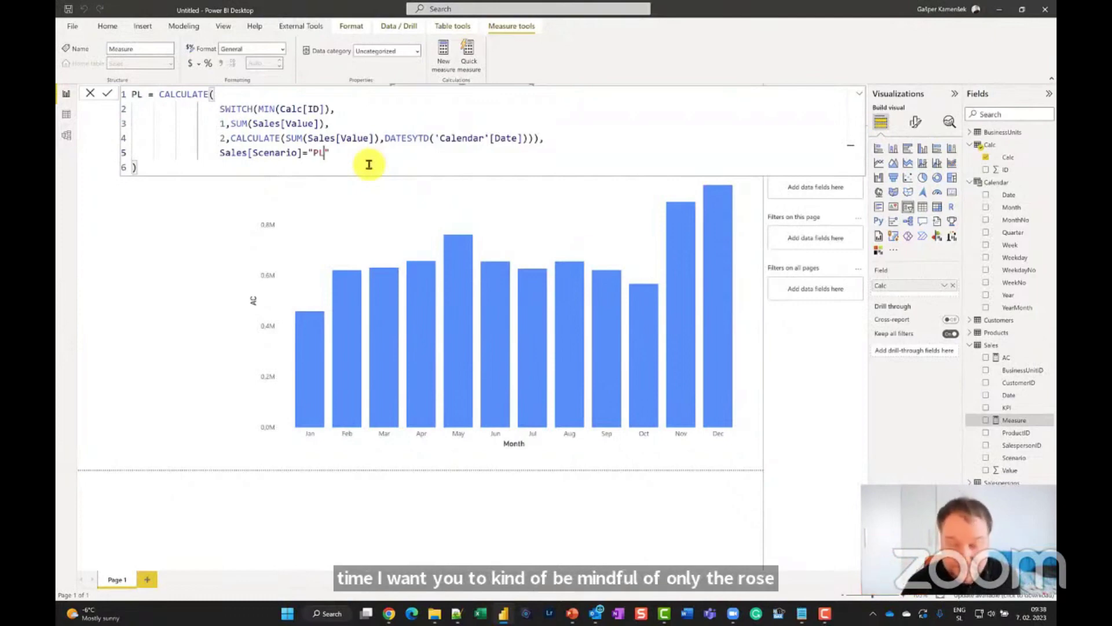
pyautogui.press('Return')
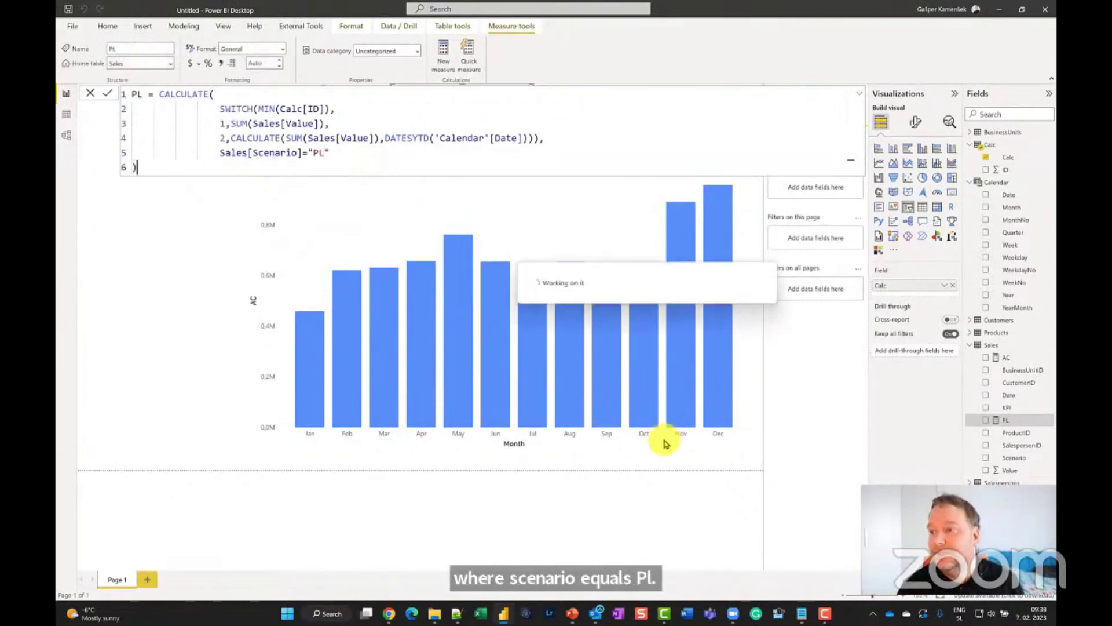
pyautogui.click(859, 95)
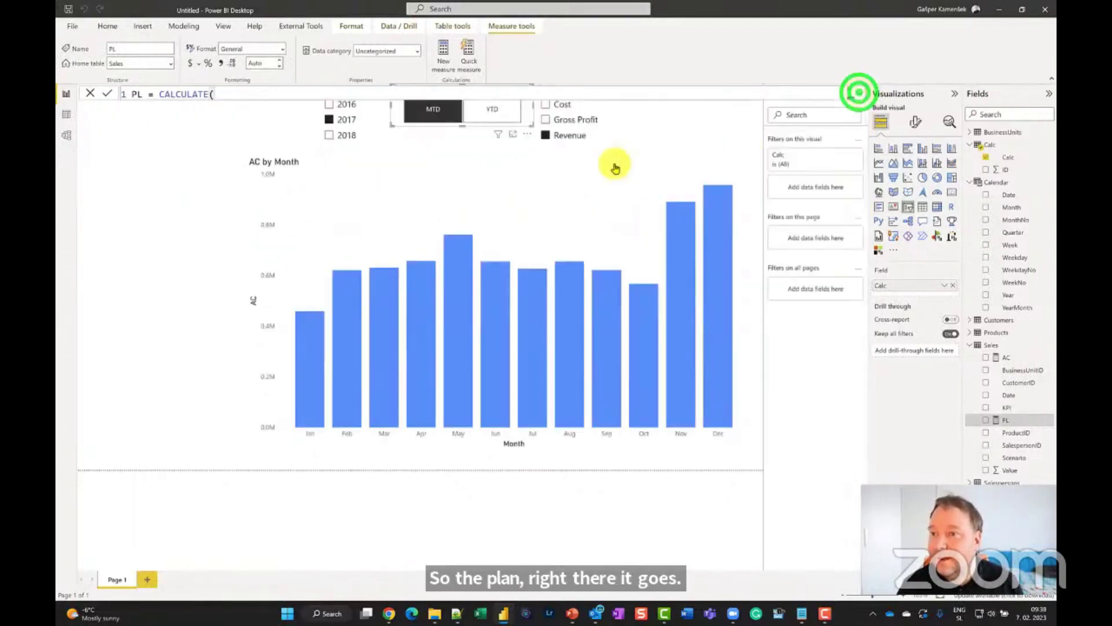
# - Add the PL measure to the monthly column chart beside AC and check it under YTD and MTD
pyautogui.click(489, 159)
pyautogui.click(987, 421)
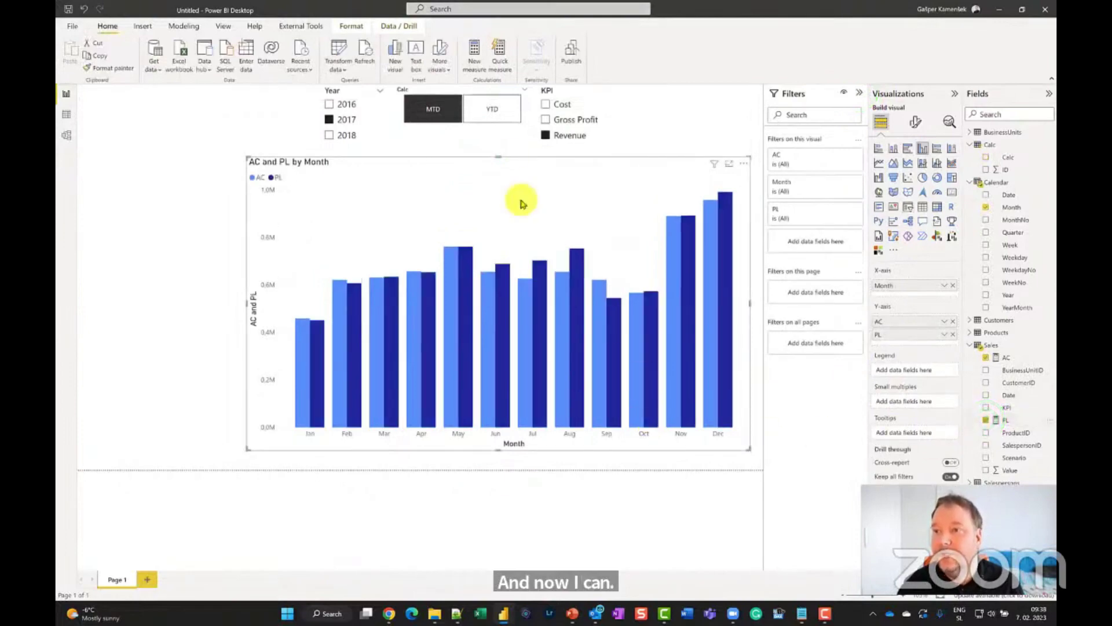
pyautogui.click(484, 107)
pyautogui.click(442, 107)
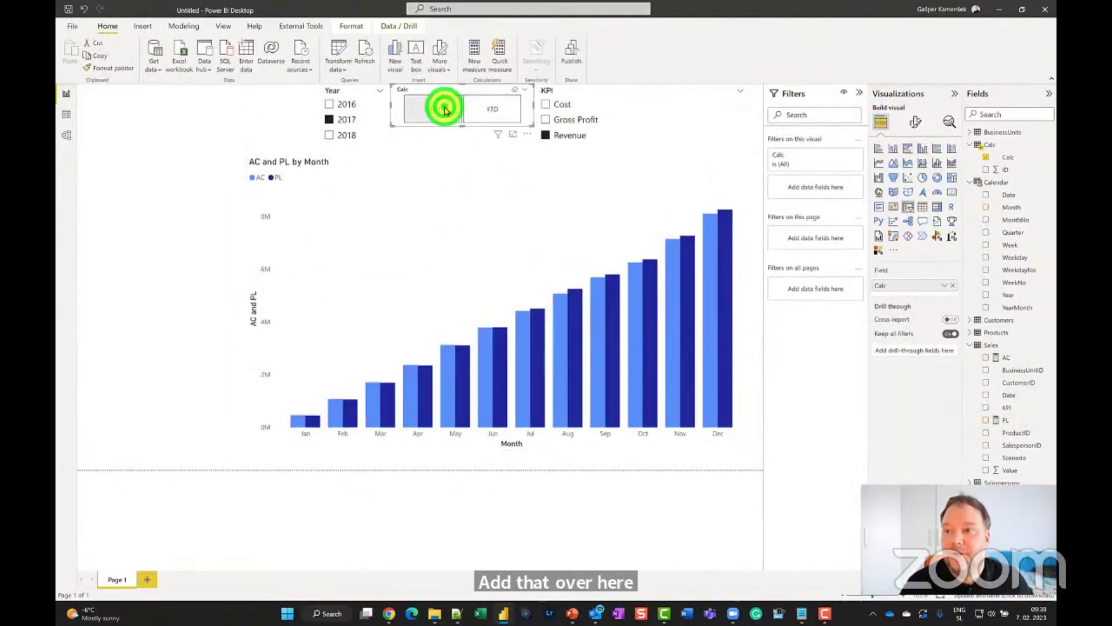
# - Cycle the KPI slicer repeatedly through Cost, Gross Profit and Revenue to compare AC with PL, ending on Revenue
pyautogui.click(567, 105)
pyautogui.click(575, 120)
pyautogui.click(570, 136)
pyautogui.click(560, 105)
pyautogui.click(579, 119)
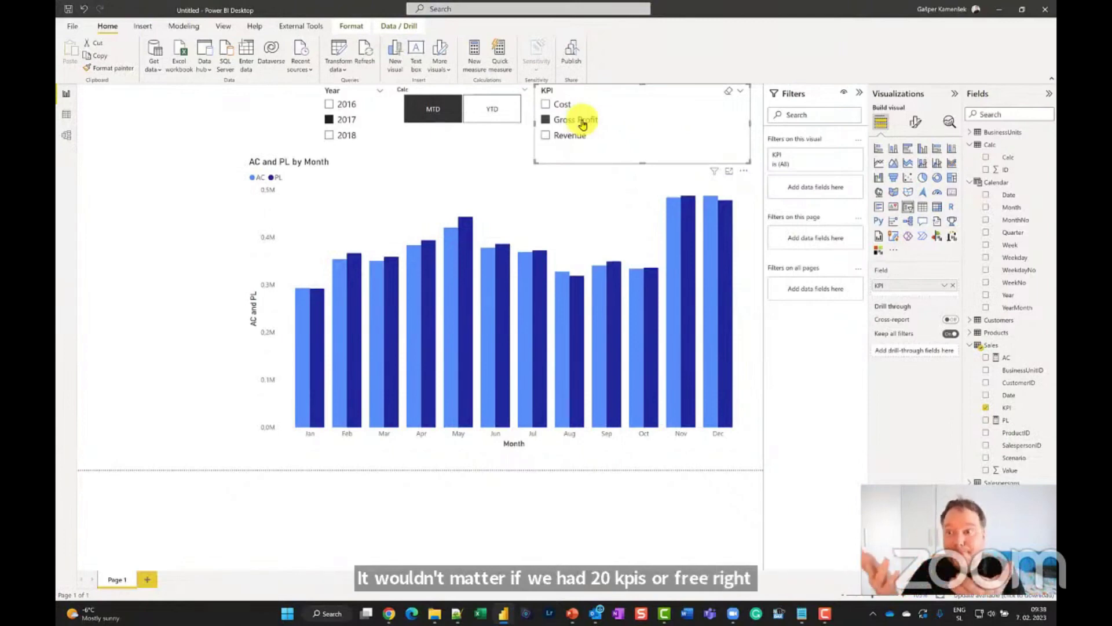
pyautogui.click(560, 105)
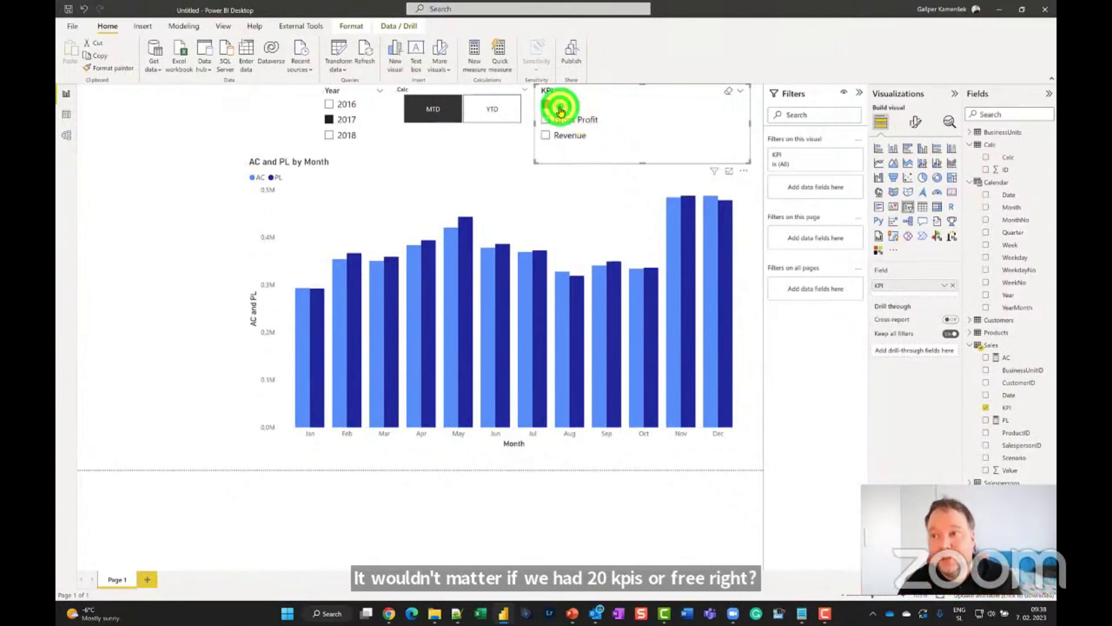
pyautogui.click(575, 126)
pyautogui.click(571, 134)
pyautogui.click(570, 124)
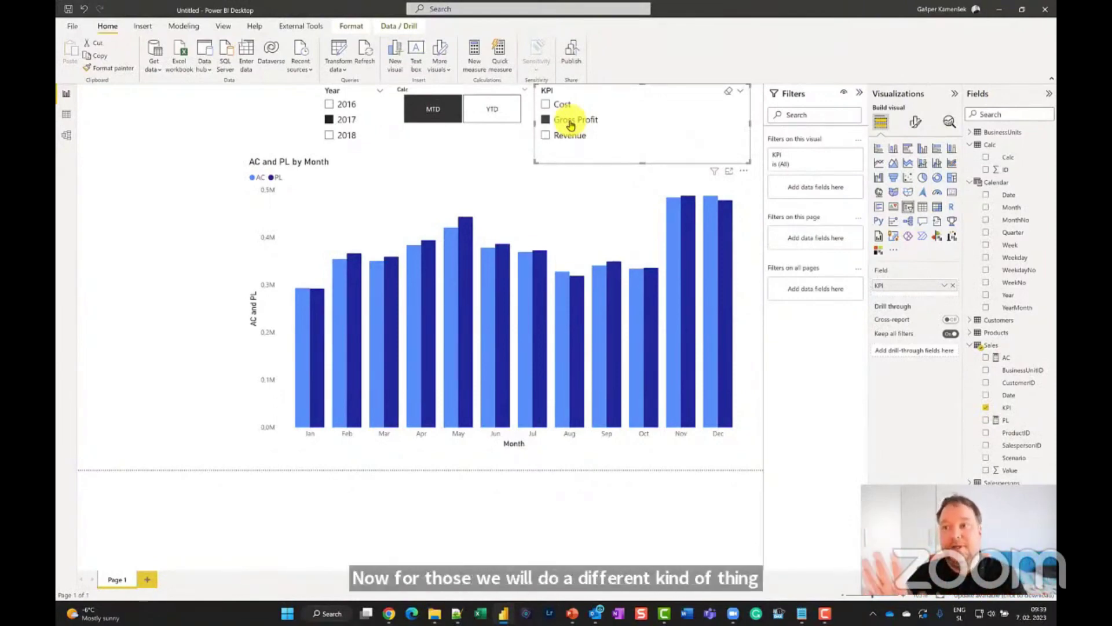
pyautogui.click(565, 101)
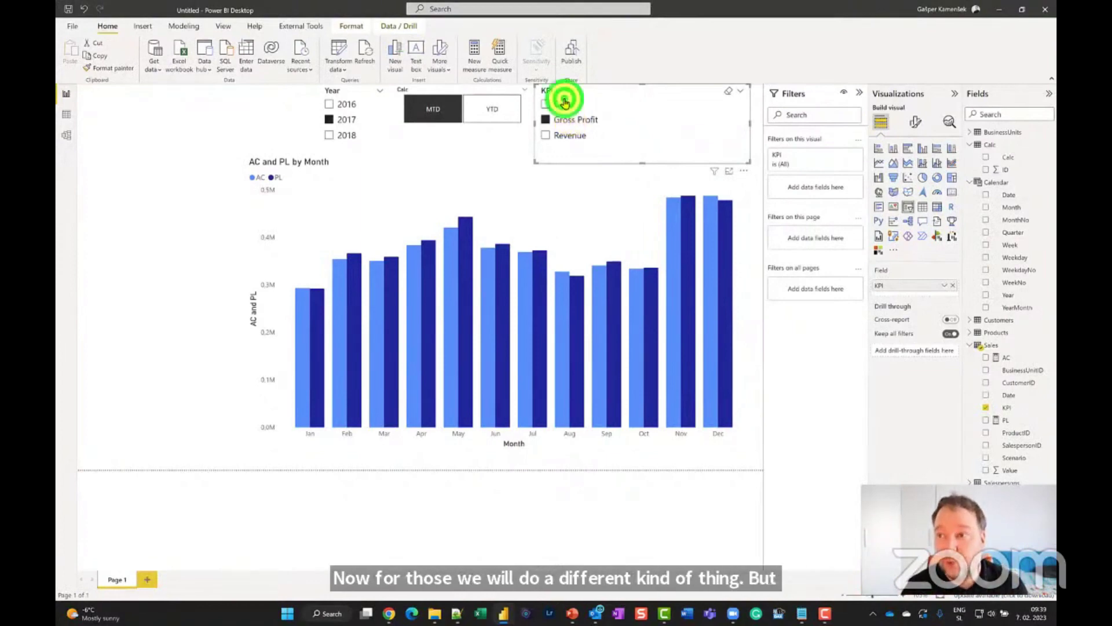
pyautogui.click(566, 120)
pyautogui.click(561, 135)
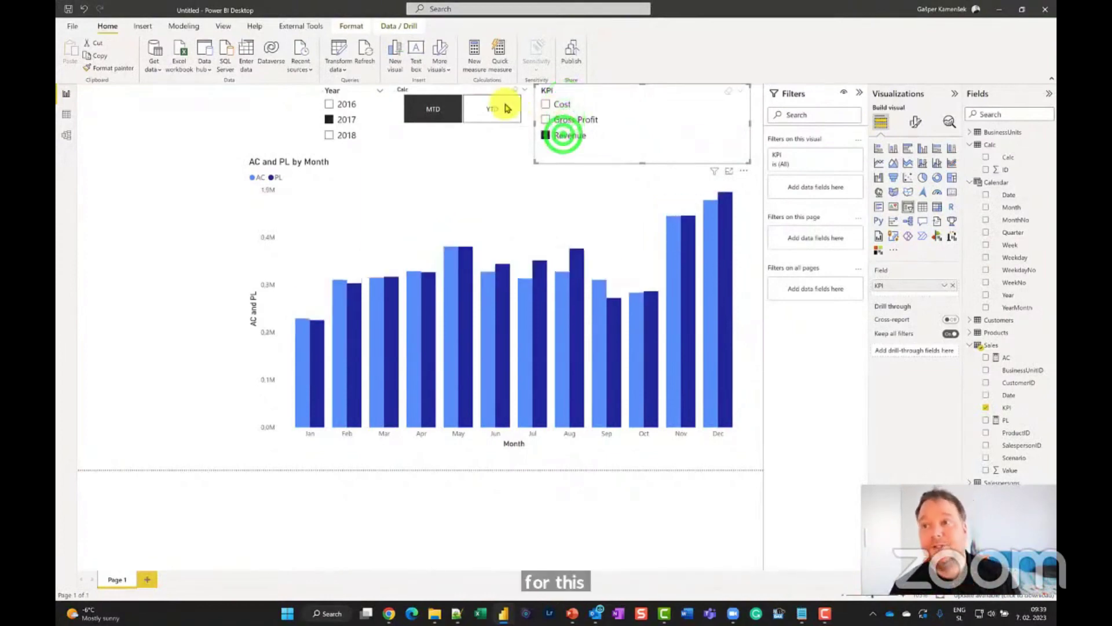
# - Check the chart with different combinations of YTD or MTD, KPI and years 2018 and 2017, ending on MTD, 2017 and Revenue
pyautogui.click(503, 107)
pyautogui.click(434, 108)
pyautogui.click(559, 105)
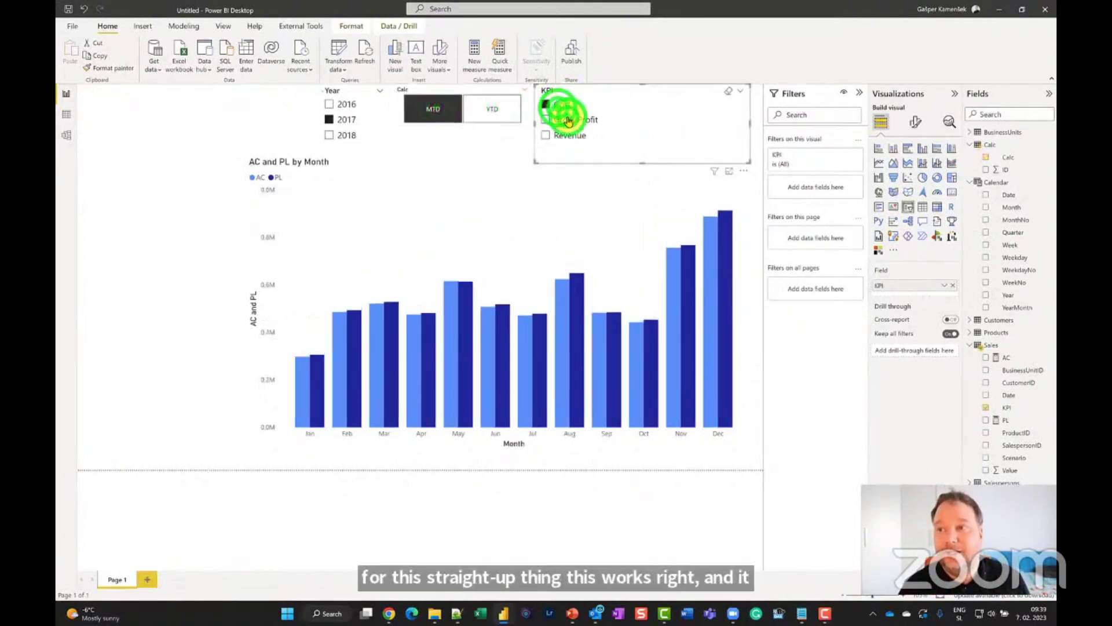
pyautogui.click(567, 120)
pyautogui.click(336, 134)
pyautogui.click(348, 119)
pyautogui.click(481, 111)
pyautogui.click(421, 108)
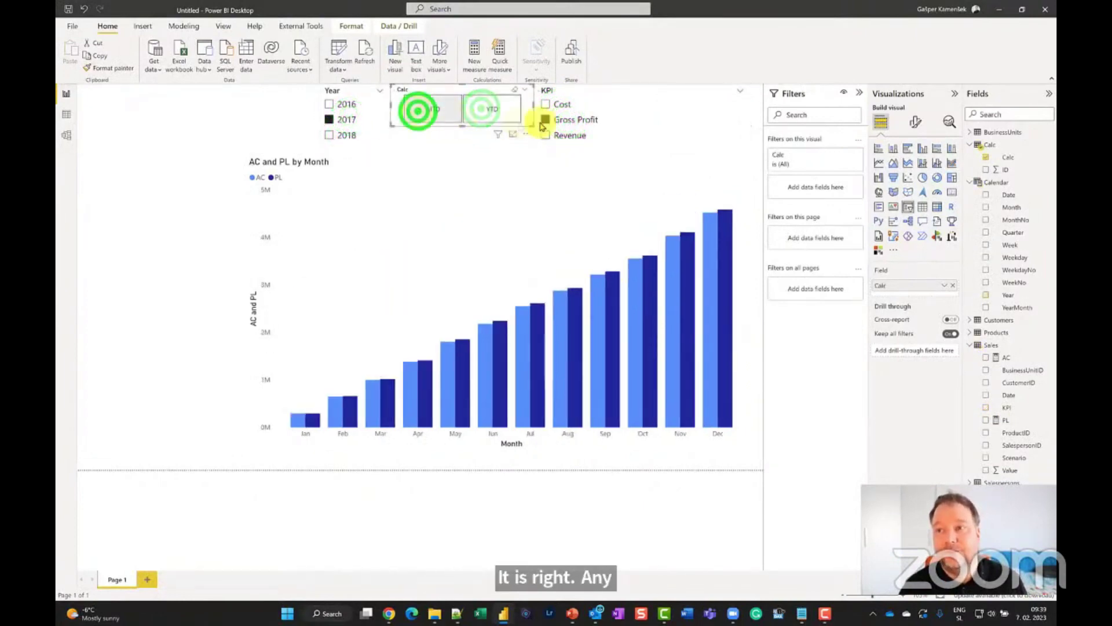
pyautogui.click(567, 104)
pyautogui.click(571, 134)
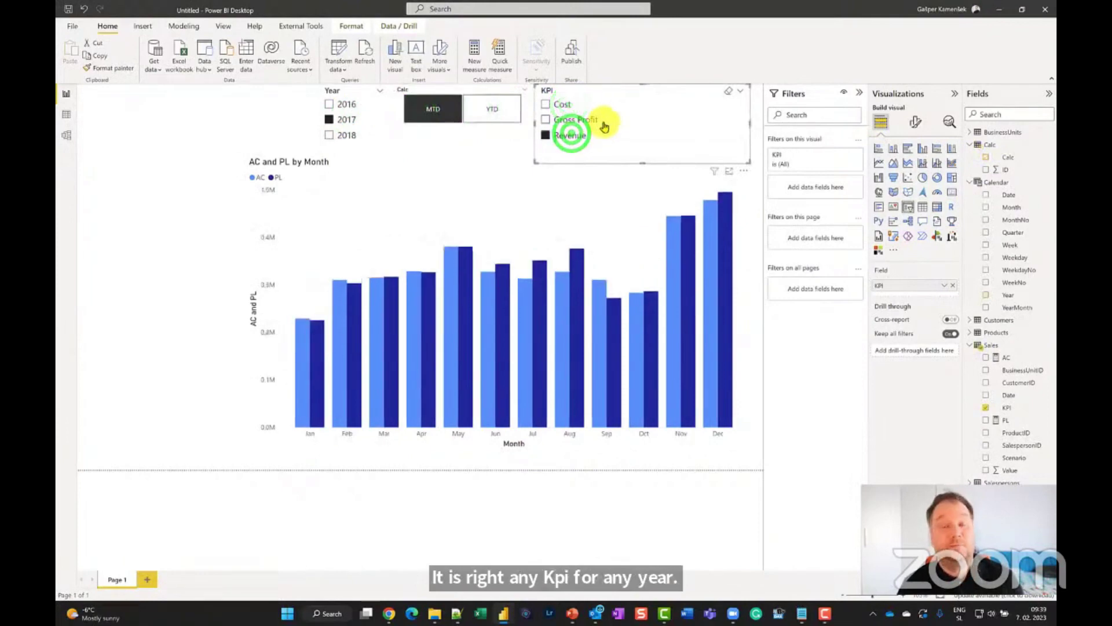
# - Create a measure named PY in the Sales table and start its formula as CALCULATE([AC],
pyautogui.click(423, 167)
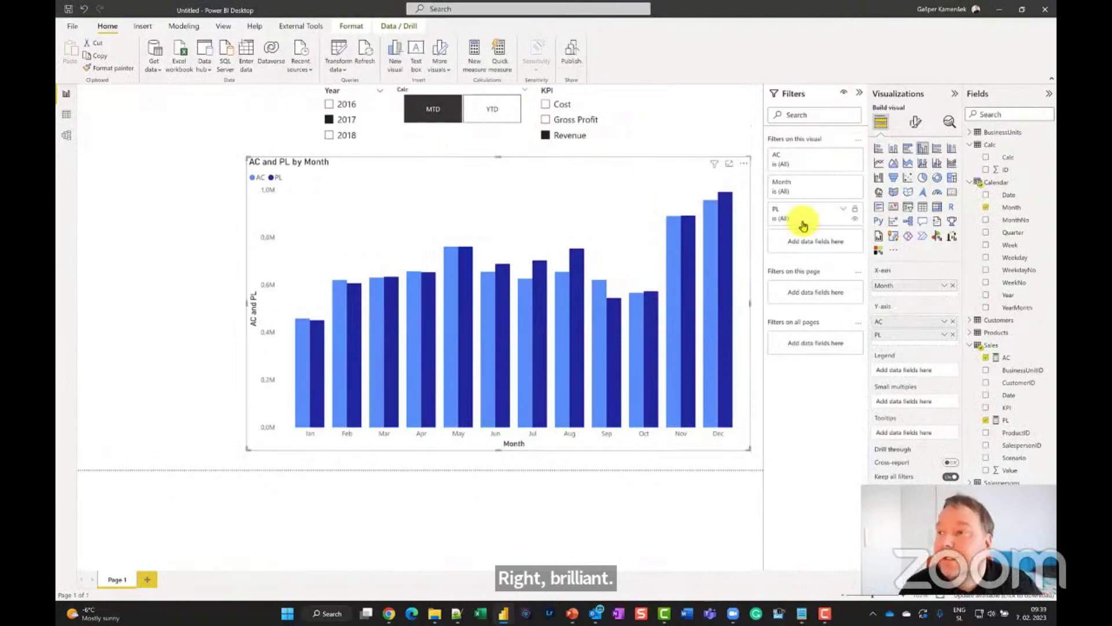
pyautogui.rightClick(999, 344)
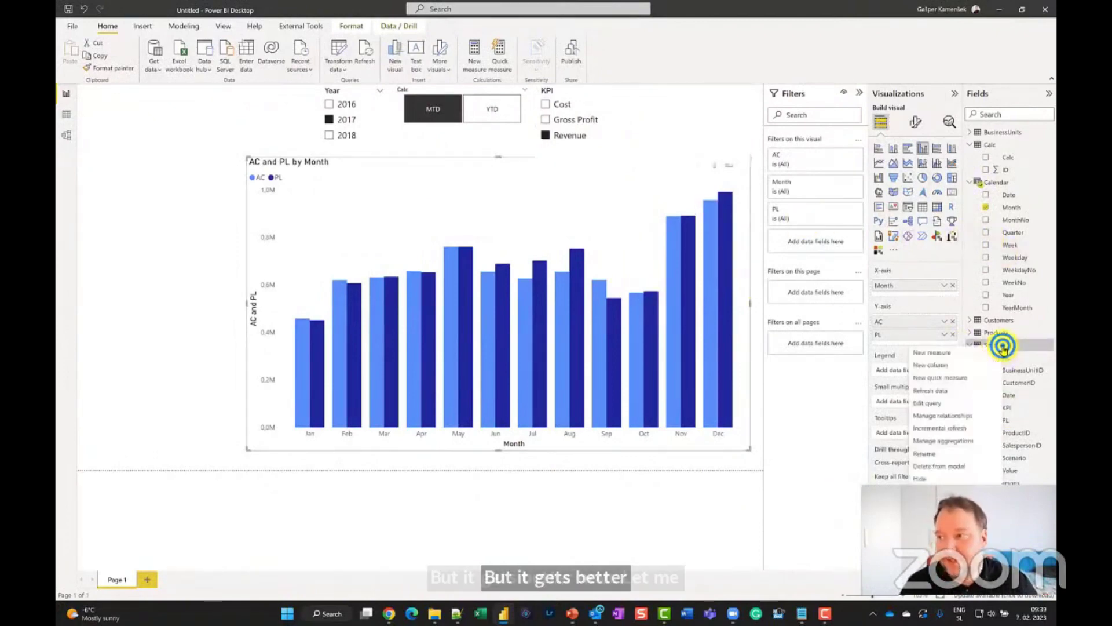
pyautogui.click(964, 347)
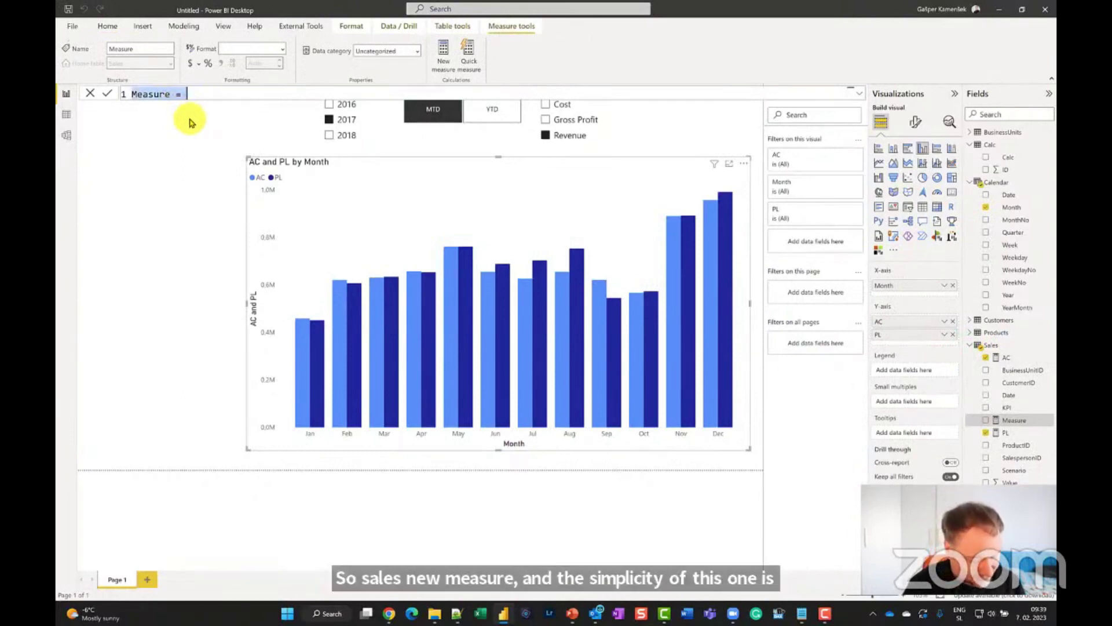
pyautogui.write('PY ')
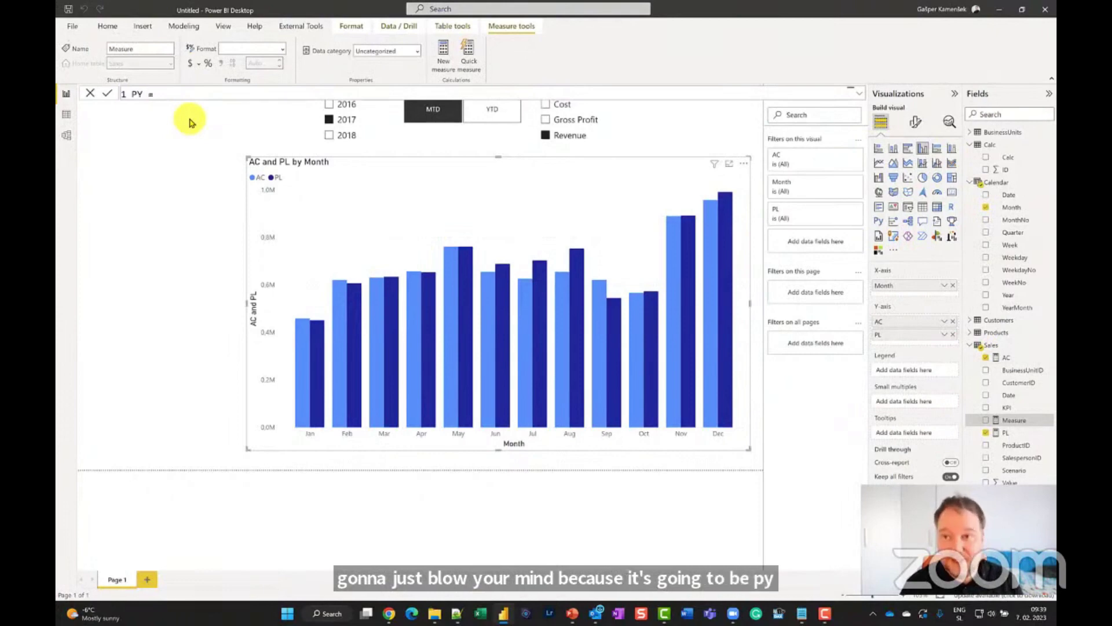
pyautogui.write('=CALCULATE(')
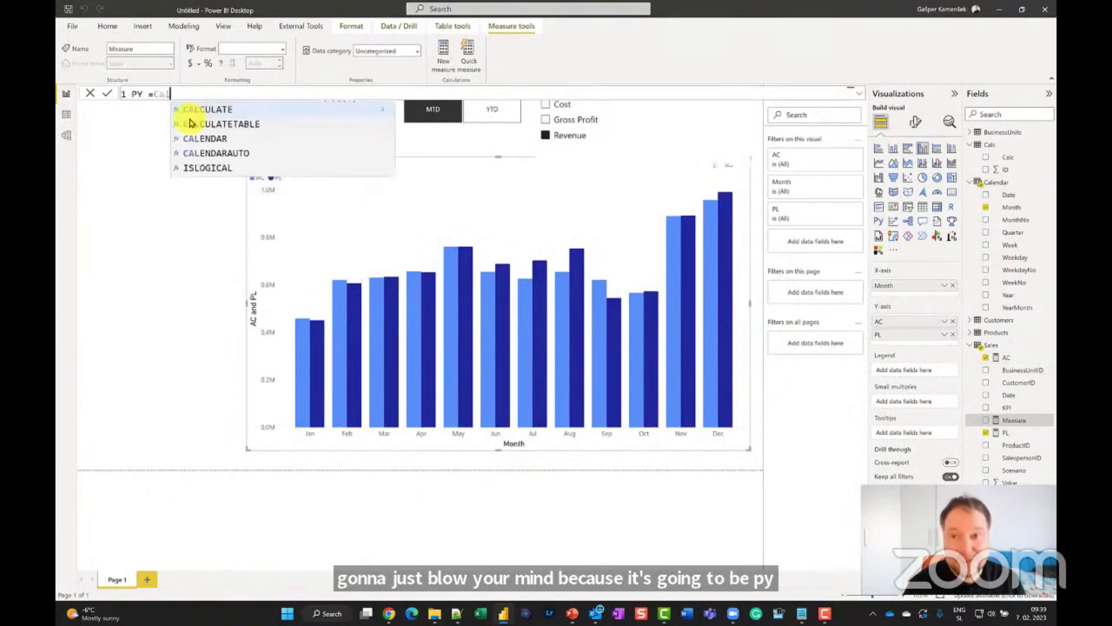
pyautogui.write('AC')
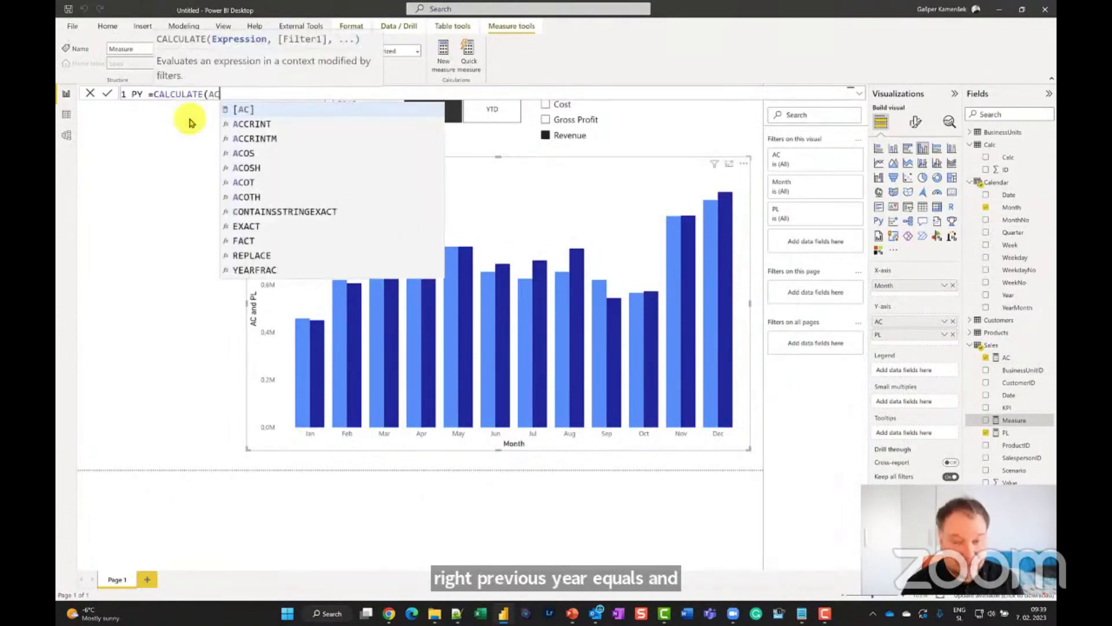
pyautogui.press('Tab')
pyautogui.write(',')
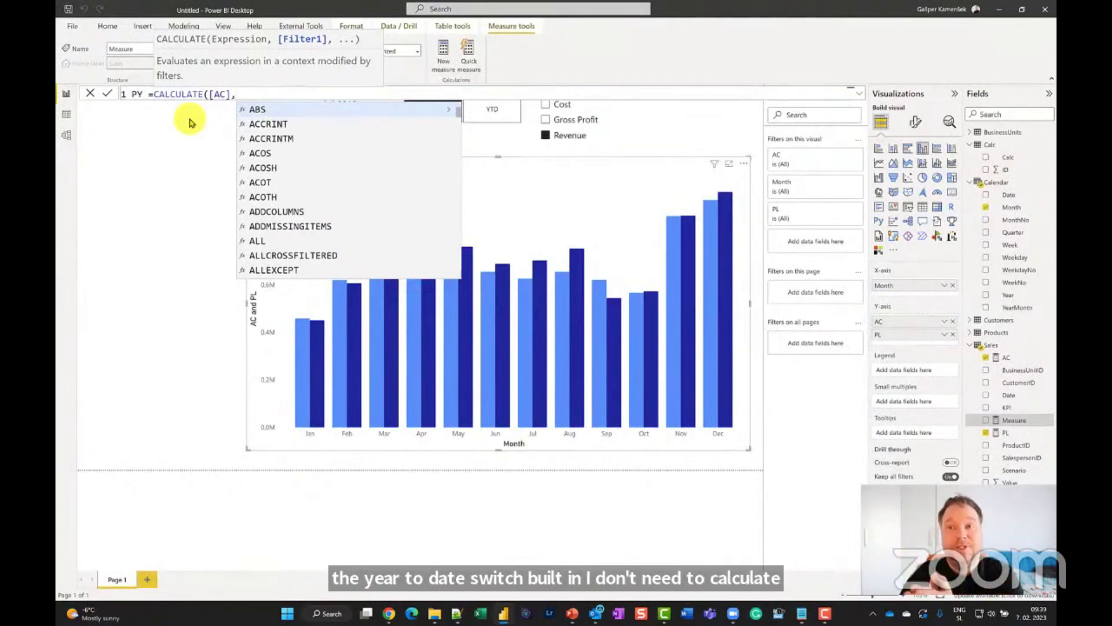
# - Complete the PY formula with the filter DATEADD('Calendar'[Date],-1,YEAR) and commit the measure
pyautogui.write('Date')
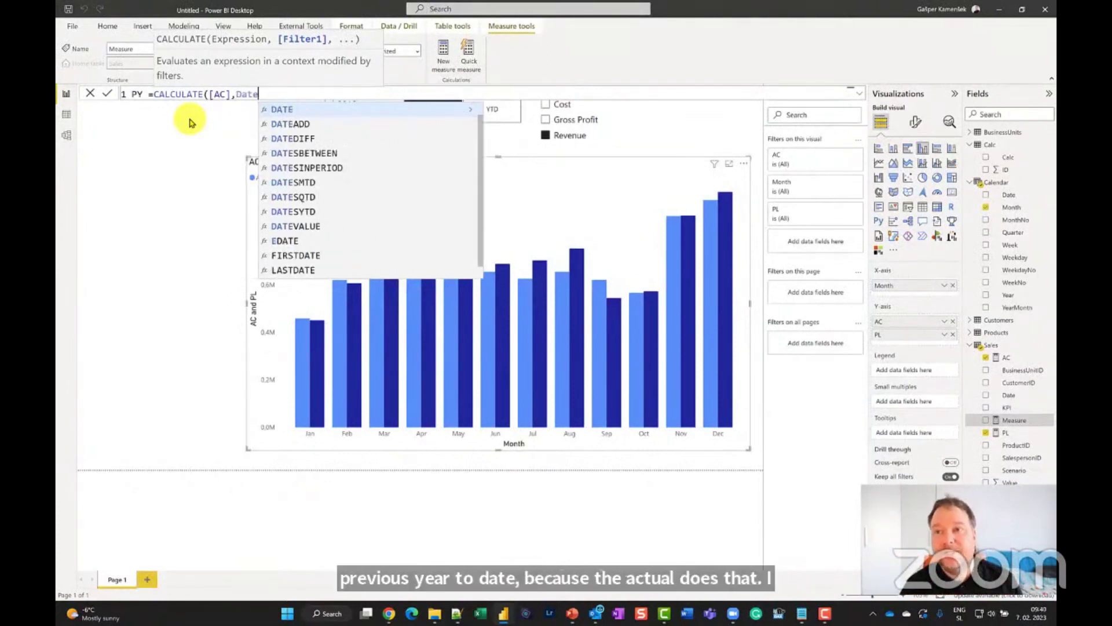
pyautogui.press('Down')
pyautogui.press('Tab')
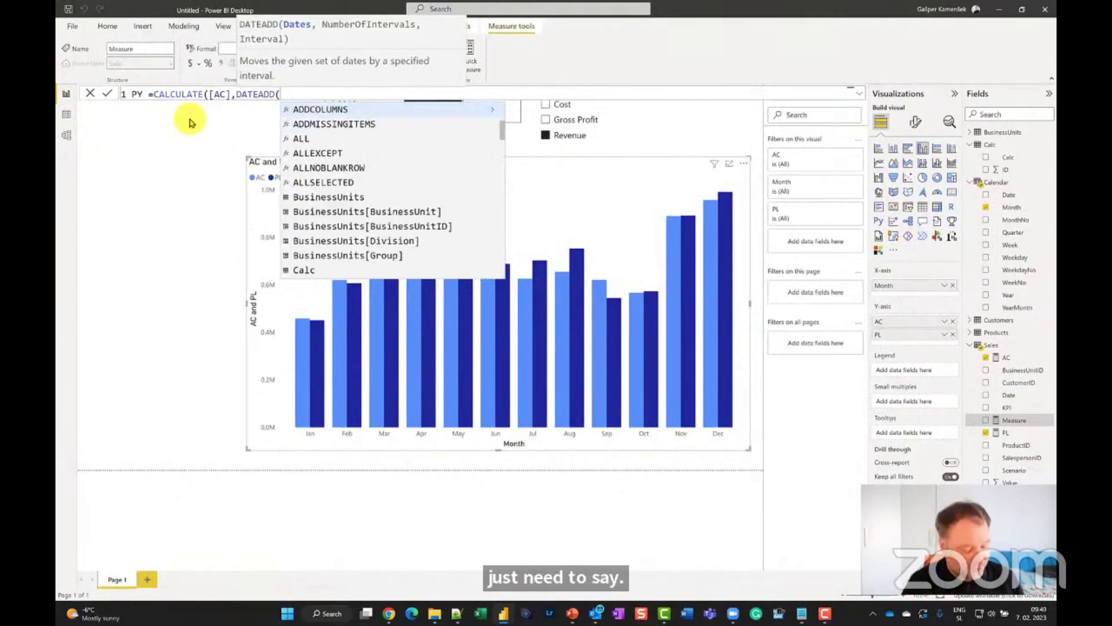
pyautogui.write('Date')
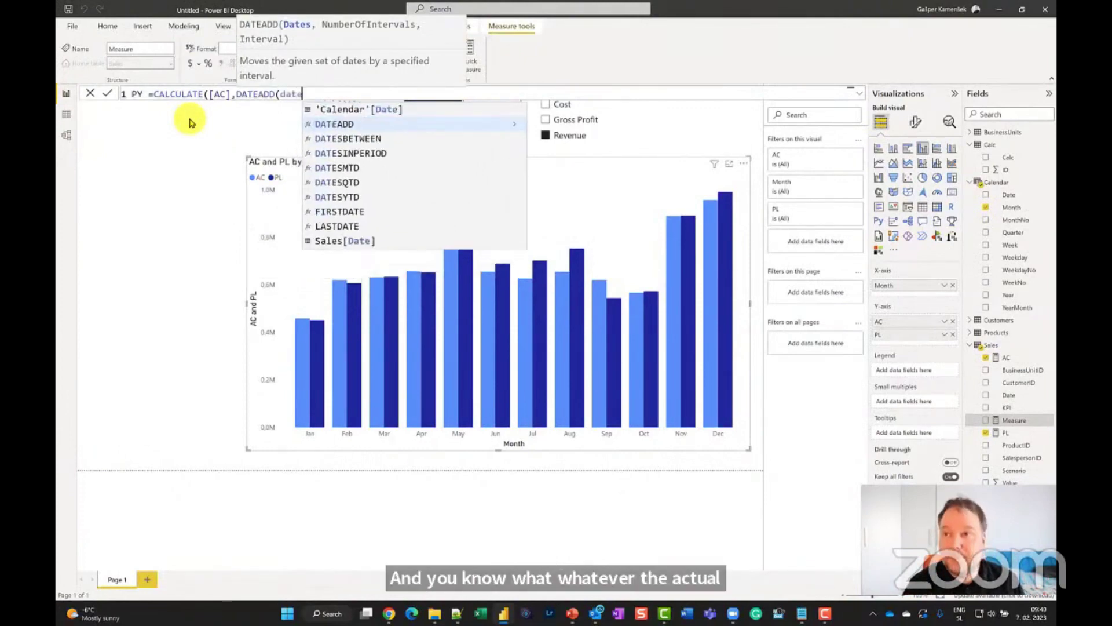
pyautogui.press('Tab')
pyautogui.write(',')
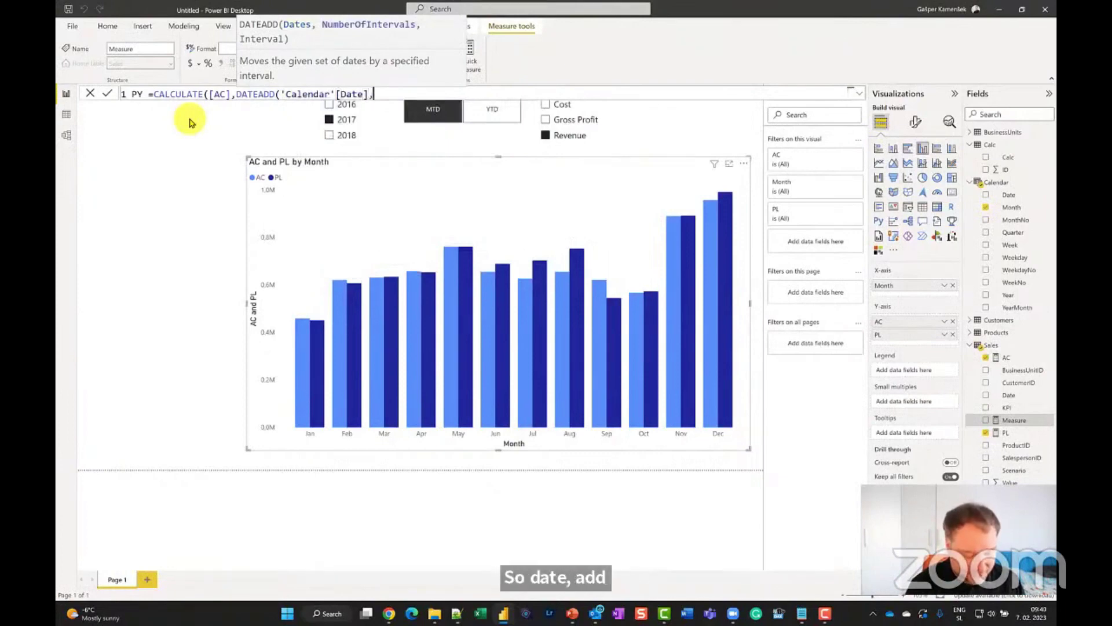
pyautogui.write('-1,')
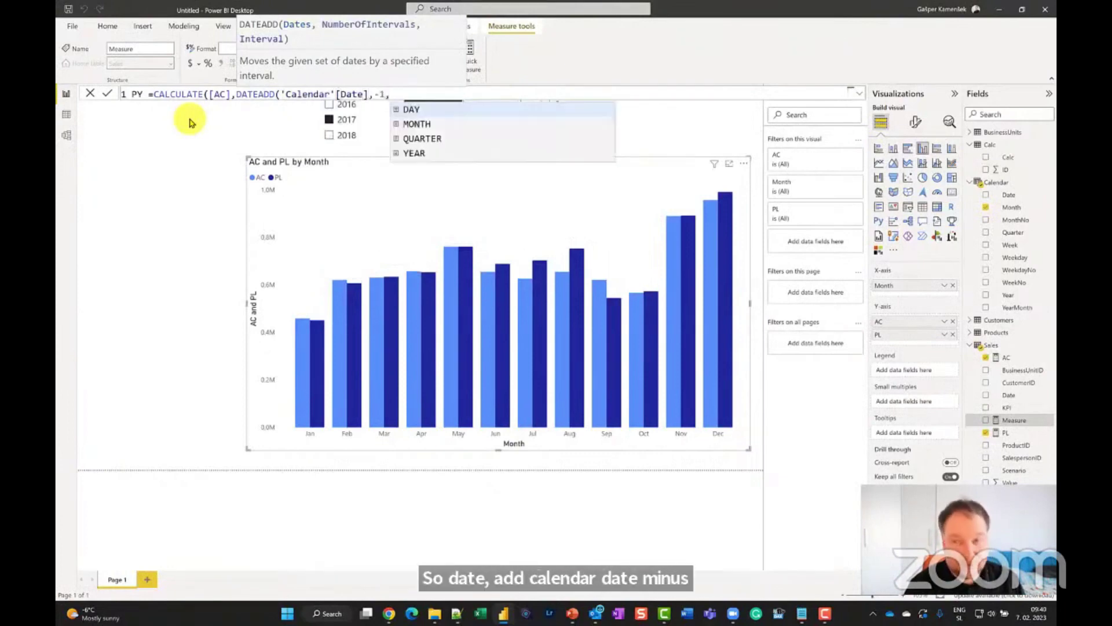
pyautogui.write('YEAR')
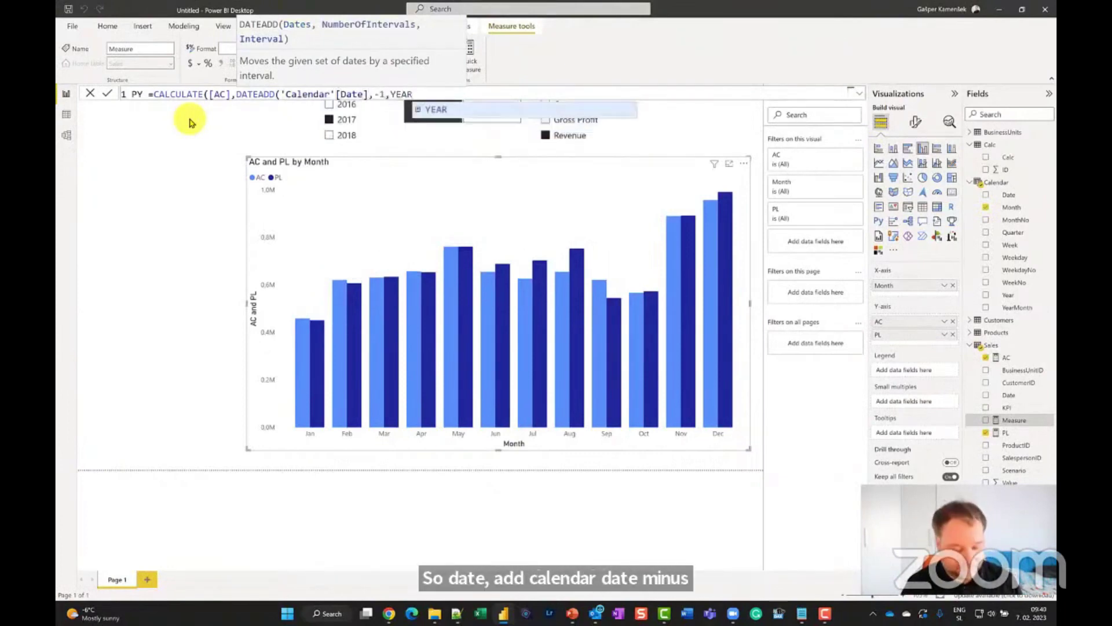
pyautogui.write('))')
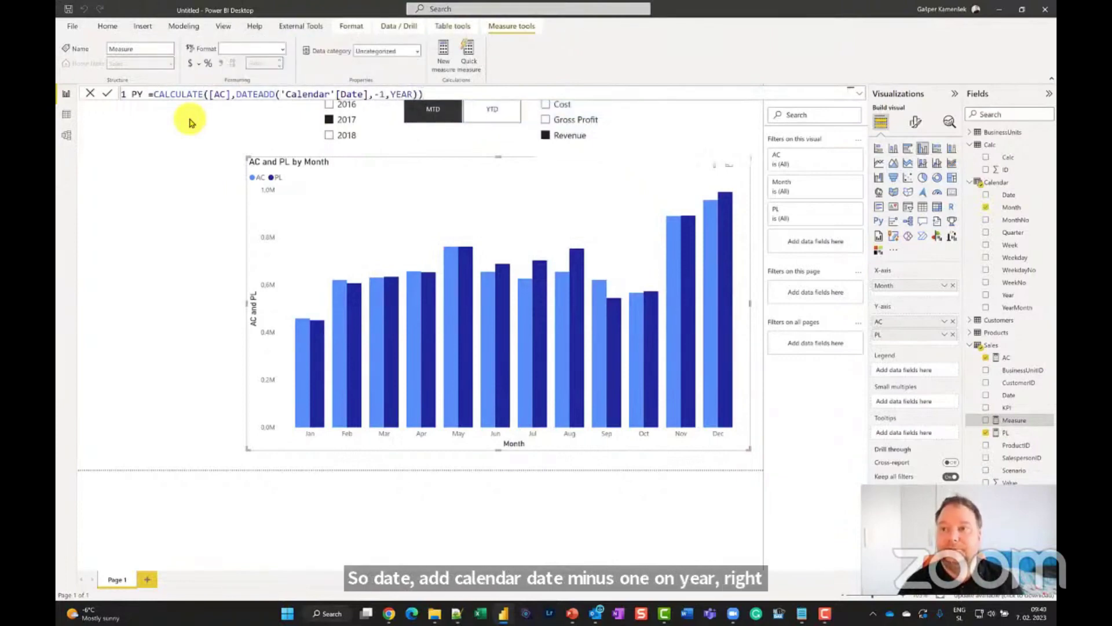
pyautogui.press('Return')
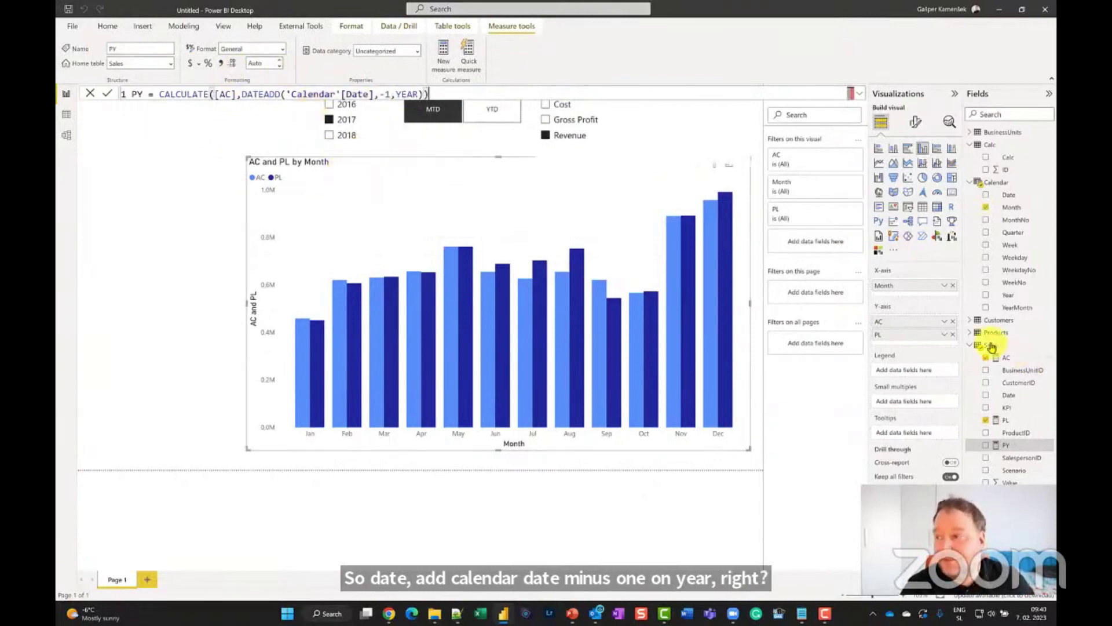
# - Add the PY measure to the monthly column chart and check it for 2017 under YTD, MTD and different KPIs
pyautogui.click(995, 444)
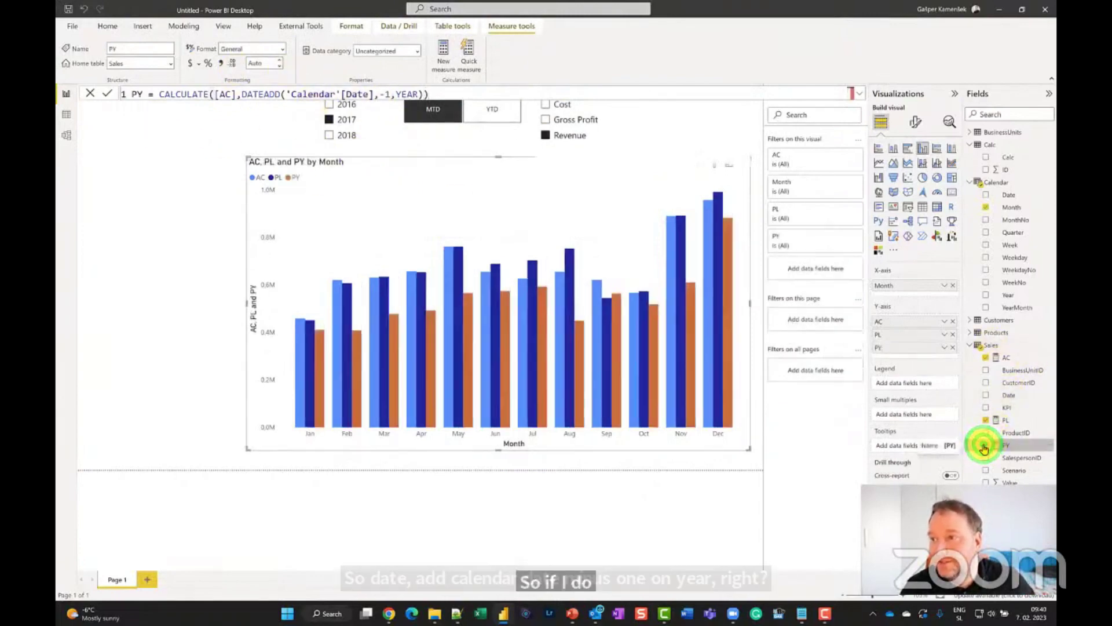
pyautogui.click(495, 115)
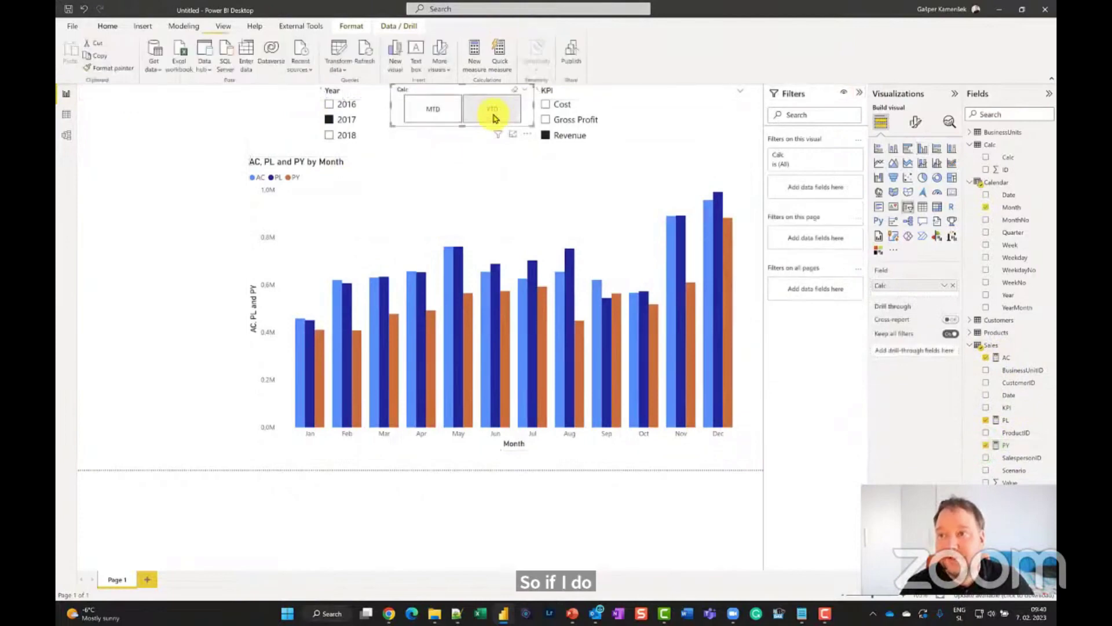
pyautogui.click(426, 113)
pyautogui.click(556, 104)
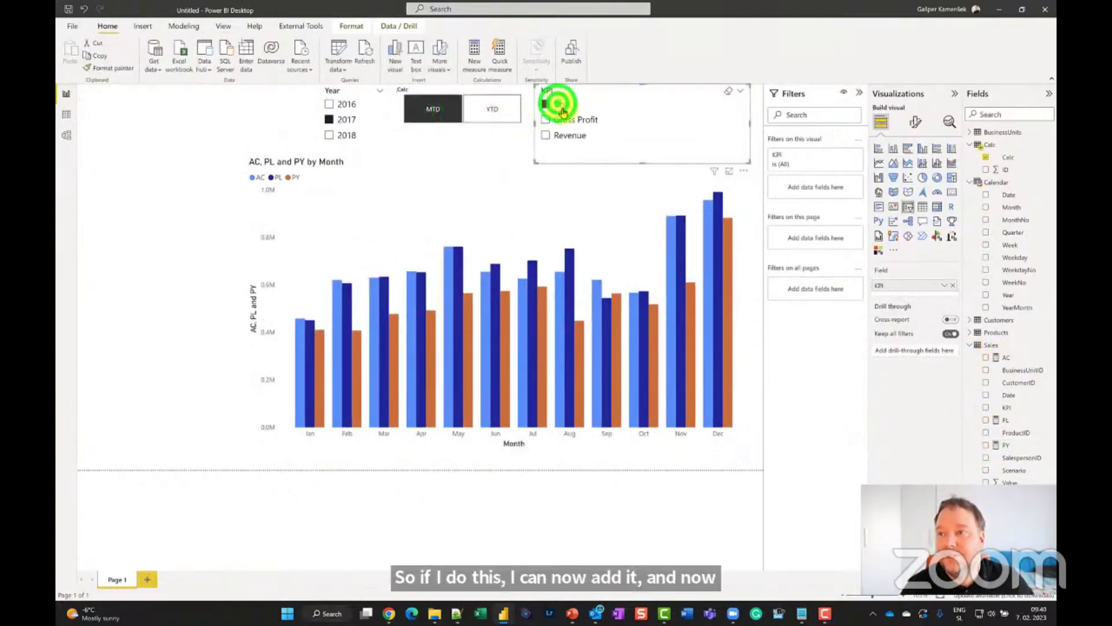
pyautogui.click(570, 135)
pyautogui.click(561, 107)
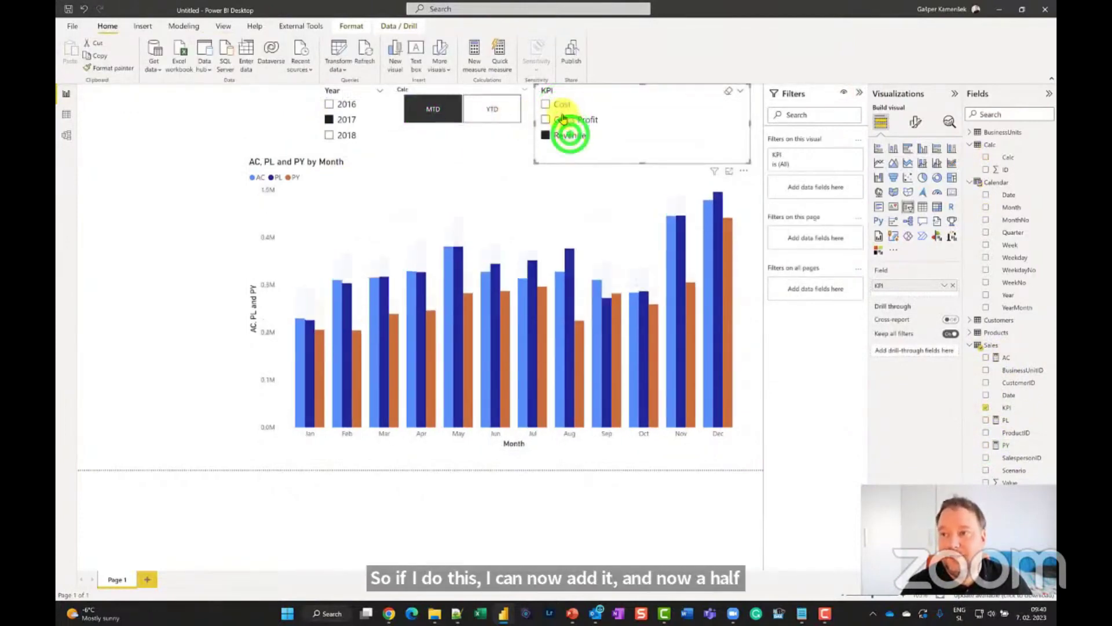
pyautogui.click(571, 118)
# - Check PY for 2018 under YTD, MTD and each KPI, and inspect 2016 with MTD and Gross Profit
pyautogui.click(357, 137)
pyautogui.click(501, 114)
pyautogui.click(426, 113)
pyautogui.click(569, 135)
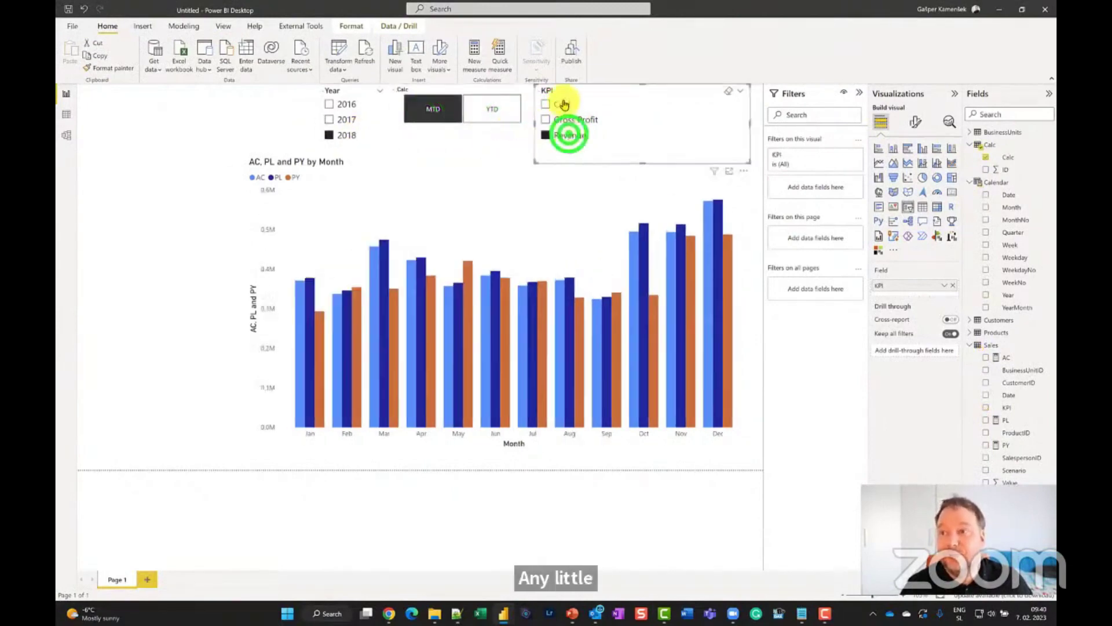
pyautogui.click(564, 103)
pyautogui.click(565, 119)
pyautogui.click(346, 105)
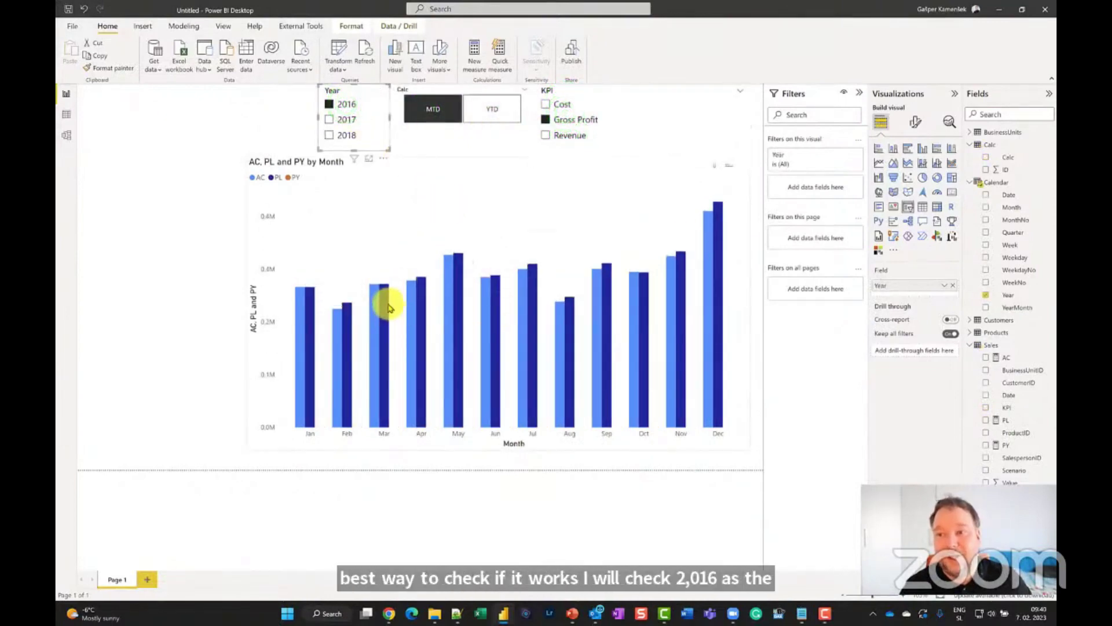
pyautogui.moveTo(386, 307)
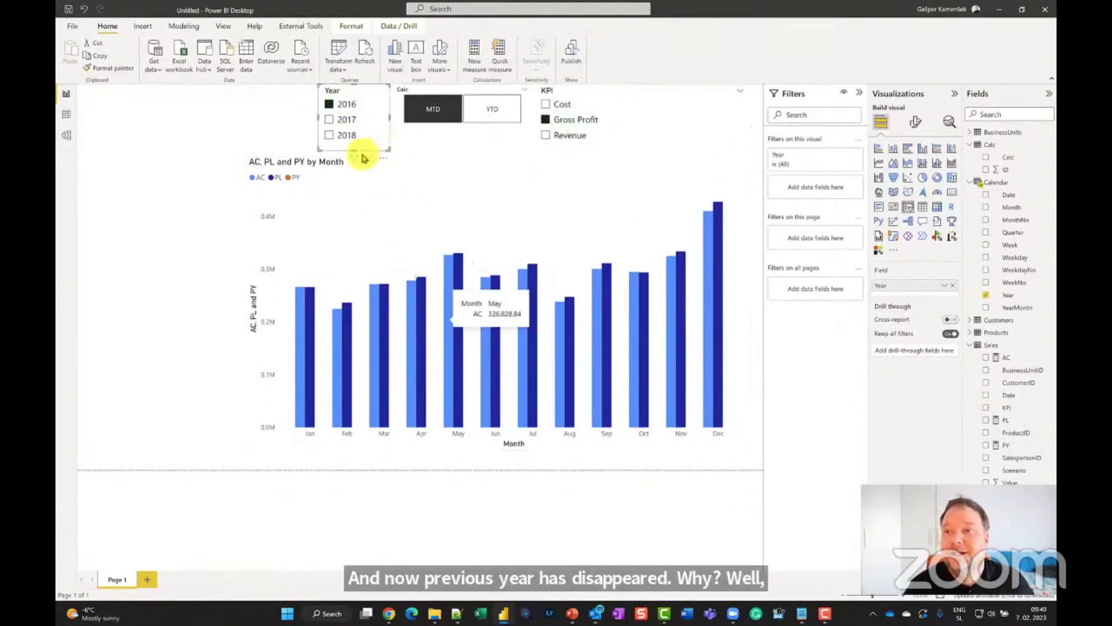
# - Return to year 2018, compare YTD with MTD, and cycle the KPI through Cost, Gross Profit and Revenue, ending on MTD and Revenue
pyautogui.click(339, 134)
pyautogui.click(514, 107)
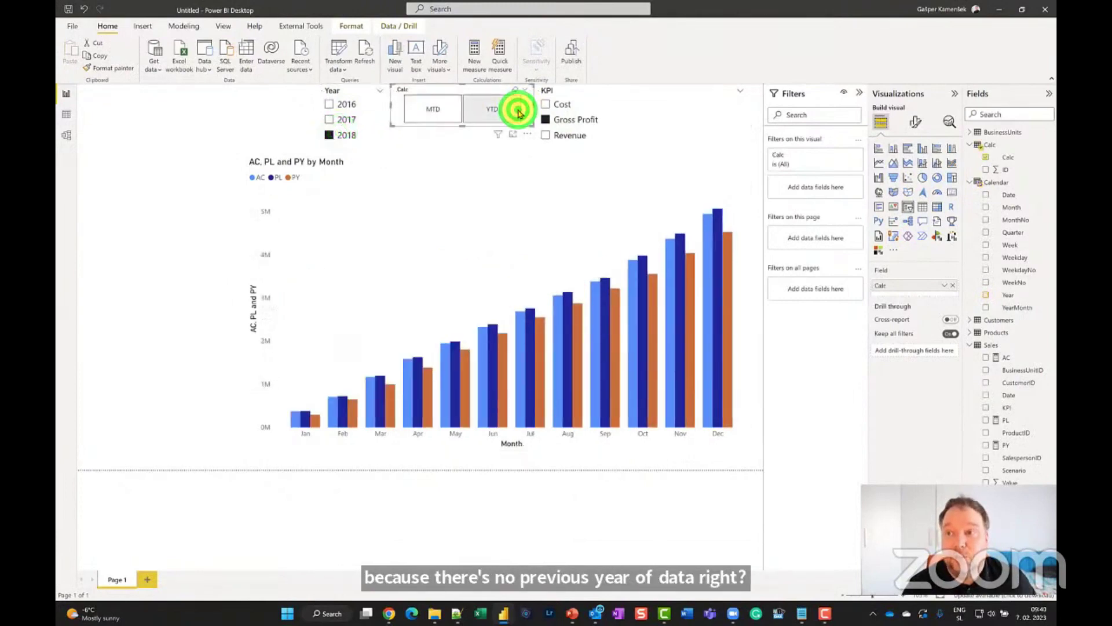
pyautogui.click(447, 112)
pyautogui.click(560, 105)
pyautogui.click(566, 122)
pyautogui.click(566, 133)
pyautogui.click(566, 119)
pyautogui.click(567, 135)
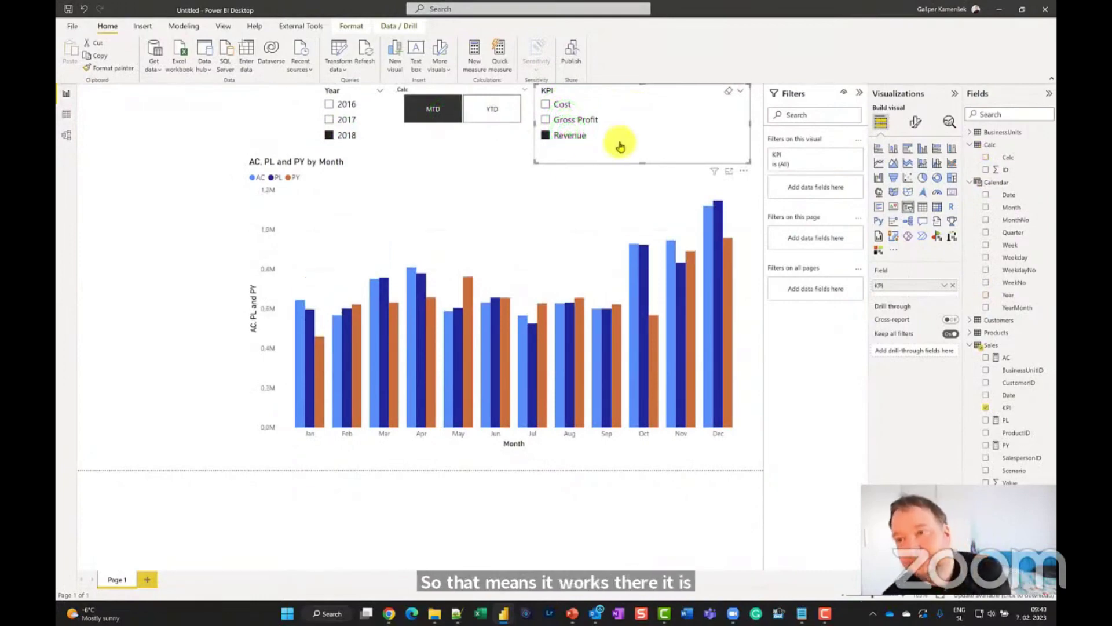
# - Resize the column chart slightly from its upper-right and lower-left corners so it fills more of the height beneath the slicers
pyautogui.click(426, 160)
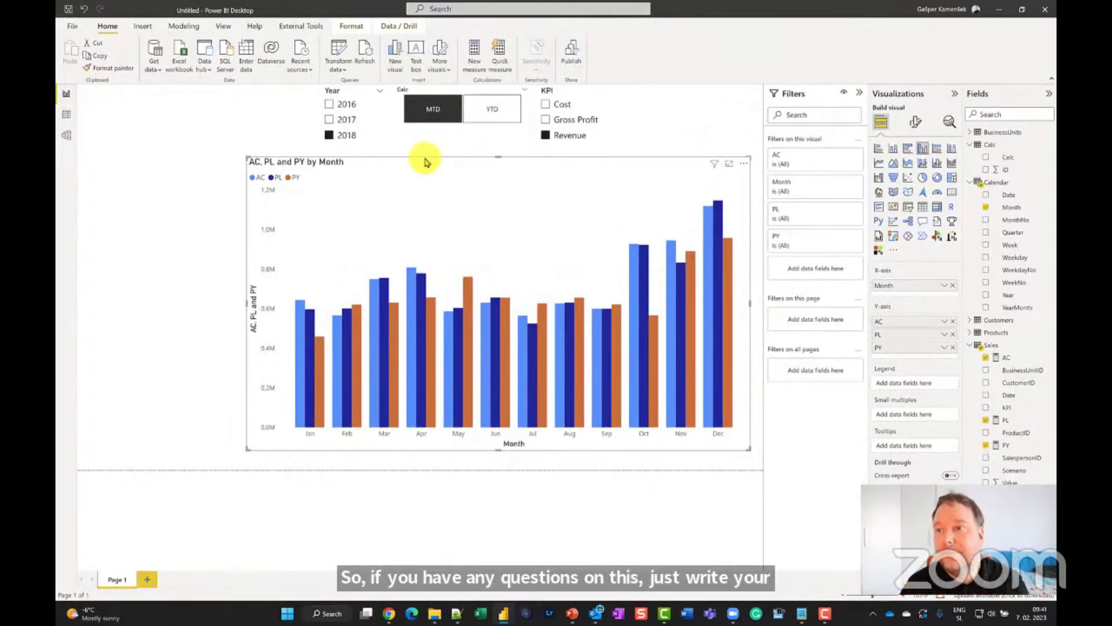
pyautogui.click(753, 163)
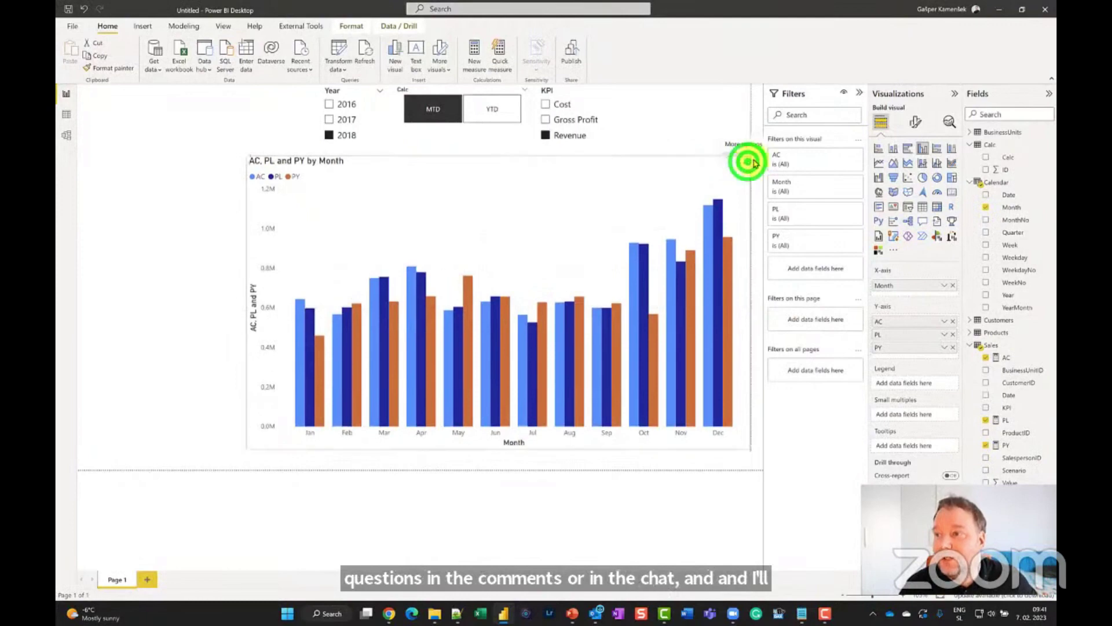
pyautogui.moveTo(753, 162); pyautogui.dragTo(759, 159)
pyautogui.moveTo(248, 450); pyautogui.dragTo(255, 467)
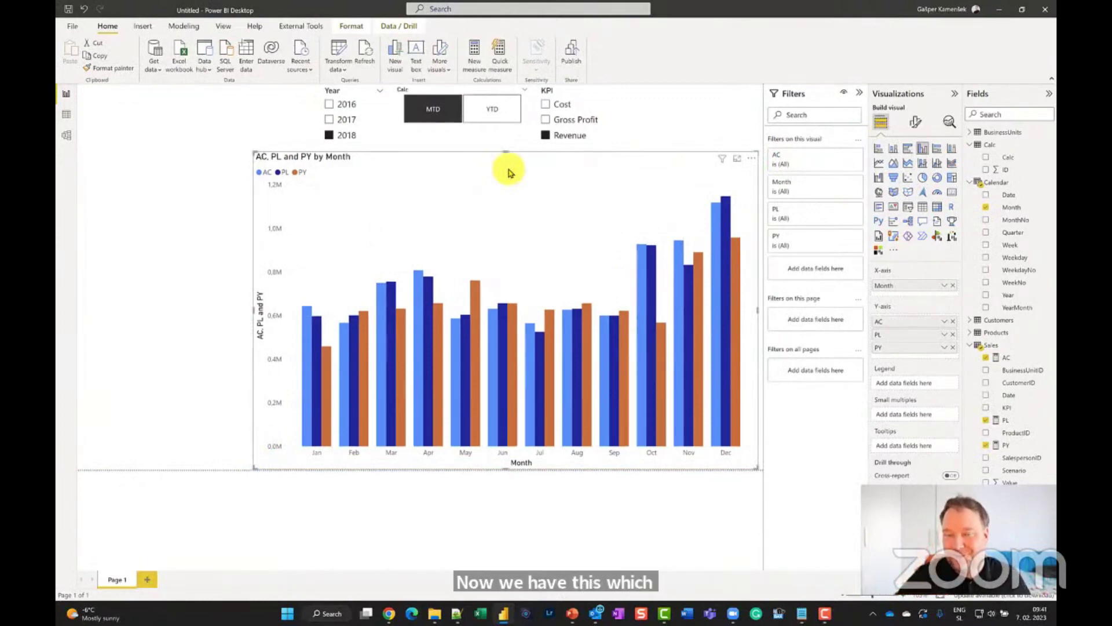
# - Switch the KPI to Gross Profit and compare the resized chart under YTD and MTD, ending on MTD
pyautogui.click(575, 119)
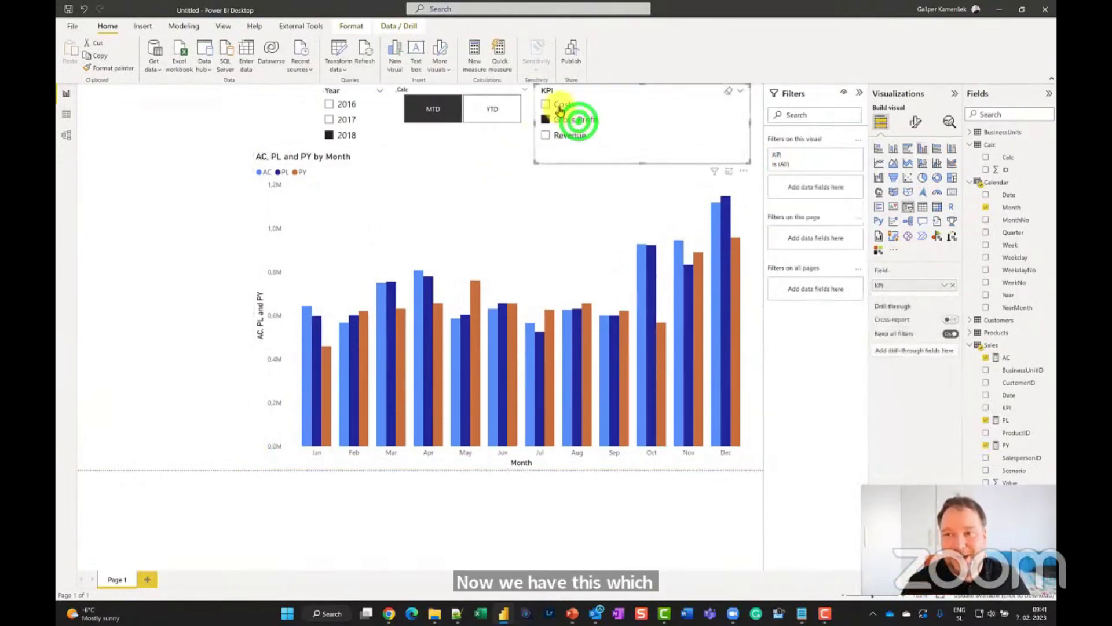
pyautogui.click(504, 112)
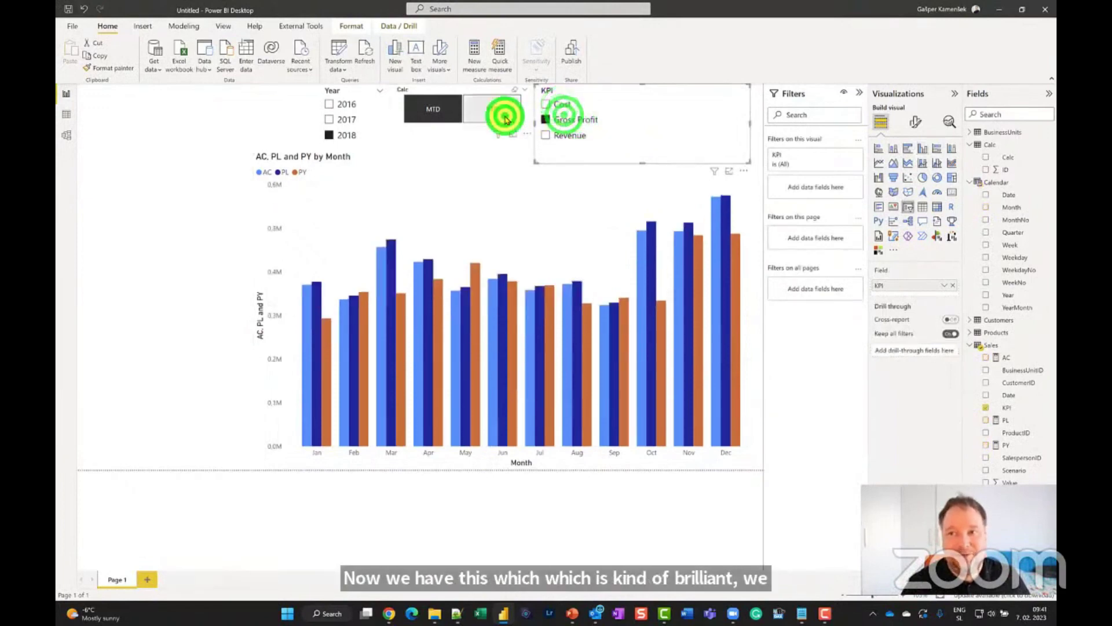
pyautogui.click(439, 113)
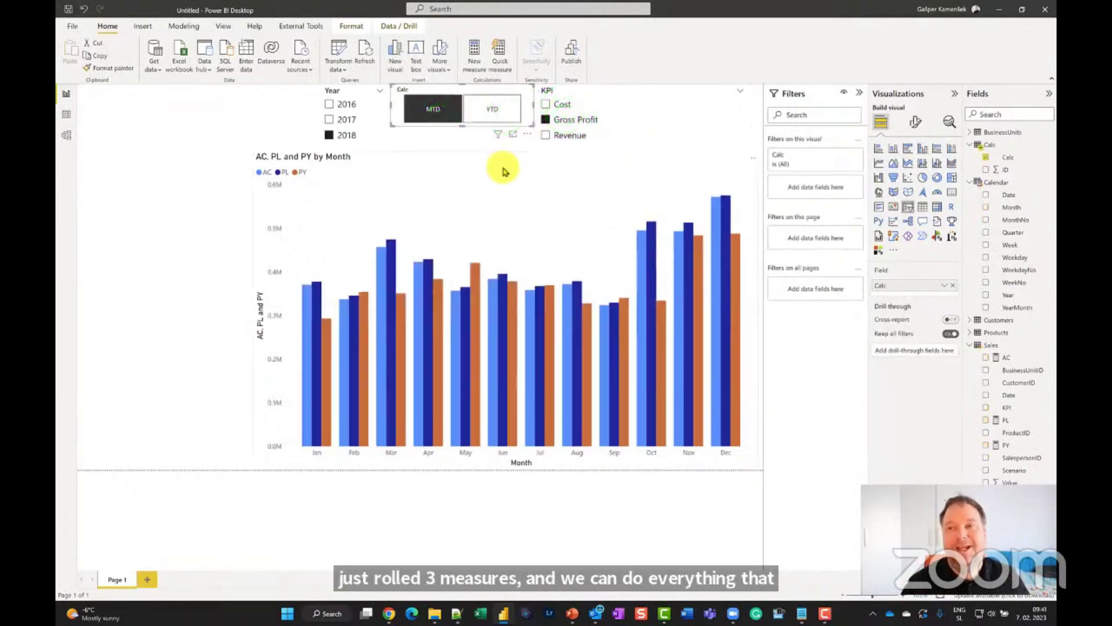
# - Narrow the chart from its left edge and convert it to a Zebra BI Charts visual showing monthly columns with separate variance rows
pyautogui.click(527, 154)
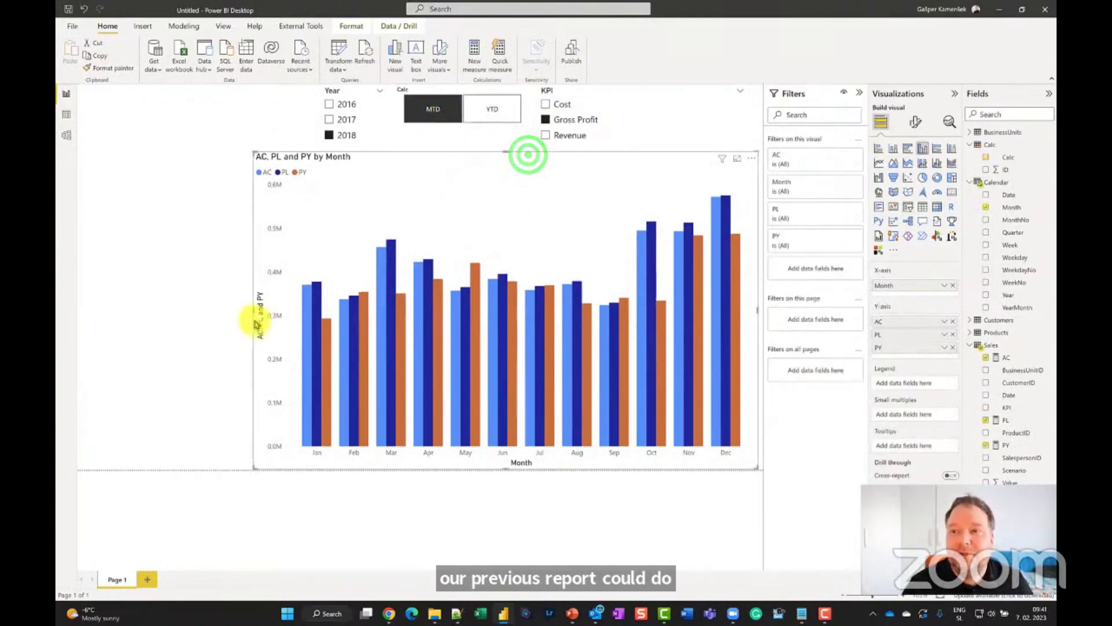
pyautogui.moveTo(252, 307); pyautogui.dragTo(280, 309)
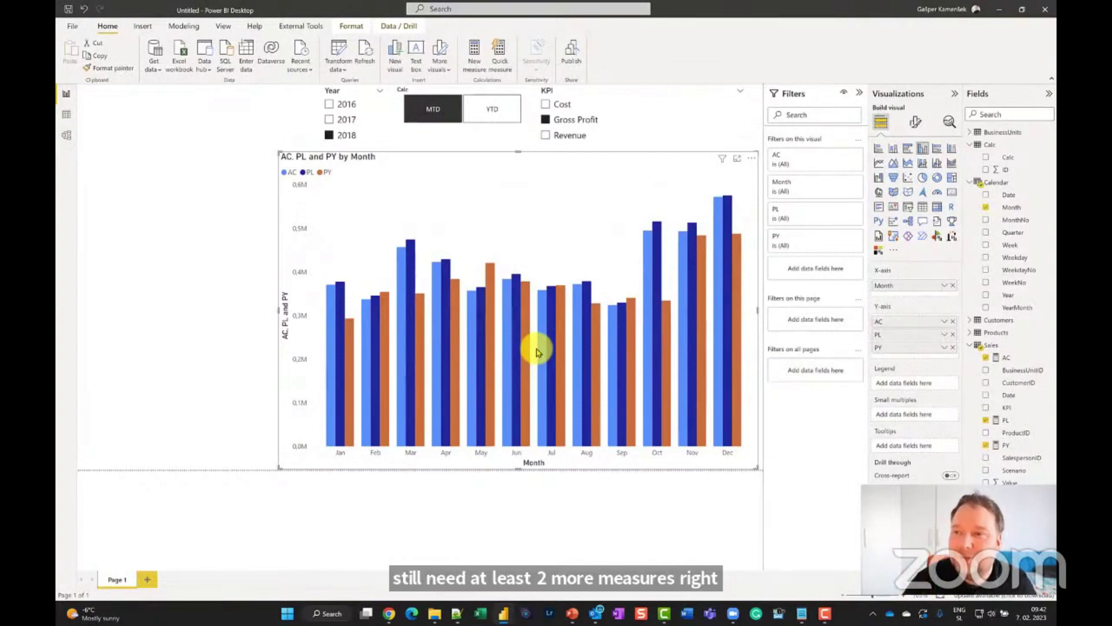
pyautogui.click(953, 238)
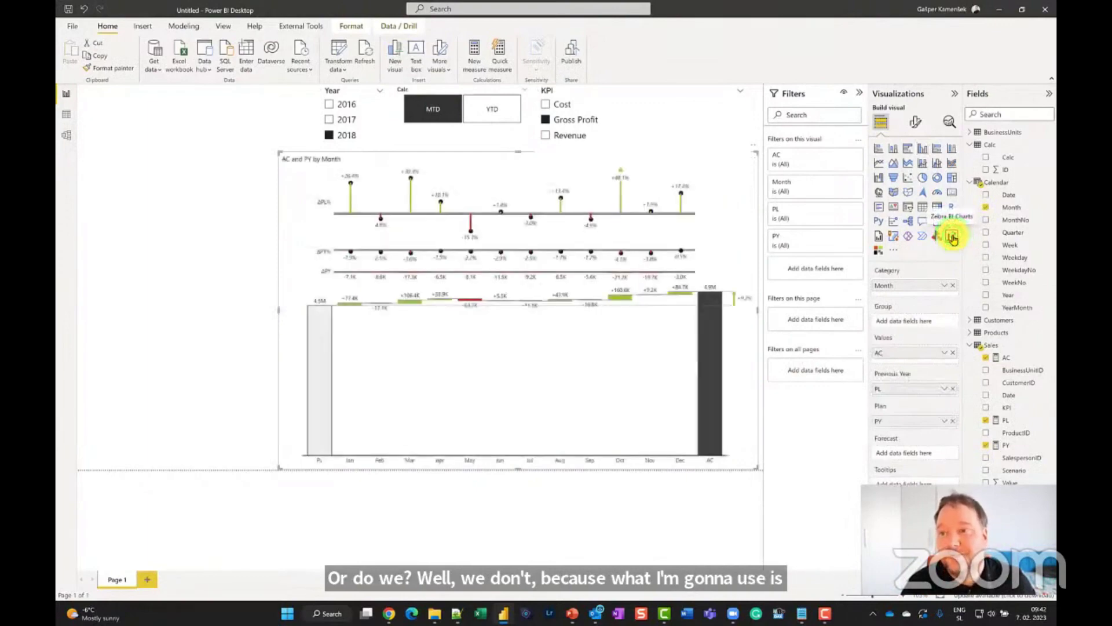
pyautogui.click(749, 311)
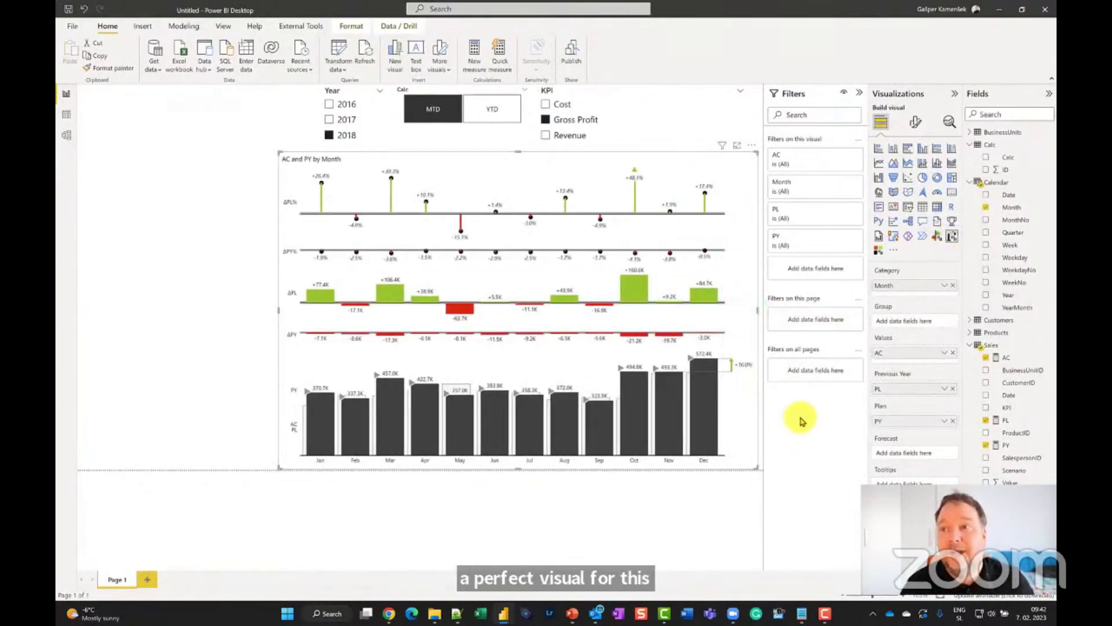
# - Check the Zebra BI chart for 2018 with different KPIs and under YTD and MTD
pyautogui.click(572, 139)
pyautogui.click(571, 119)
pyautogui.click(505, 114)
pyautogui.click(423, 111)
pyautogui.click(547, 116)
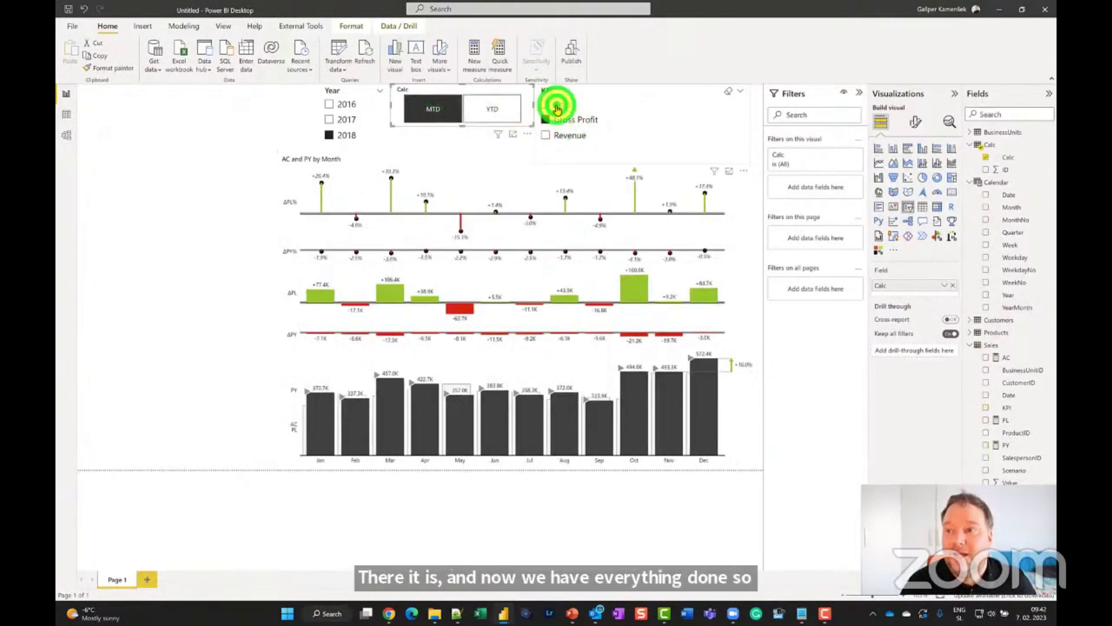
# - Select the Gross Profit KPI and switch the chart from MTD to YTD and back to MTD
pyautogui.click(567, 124)
pyautogui.click(504, 110)
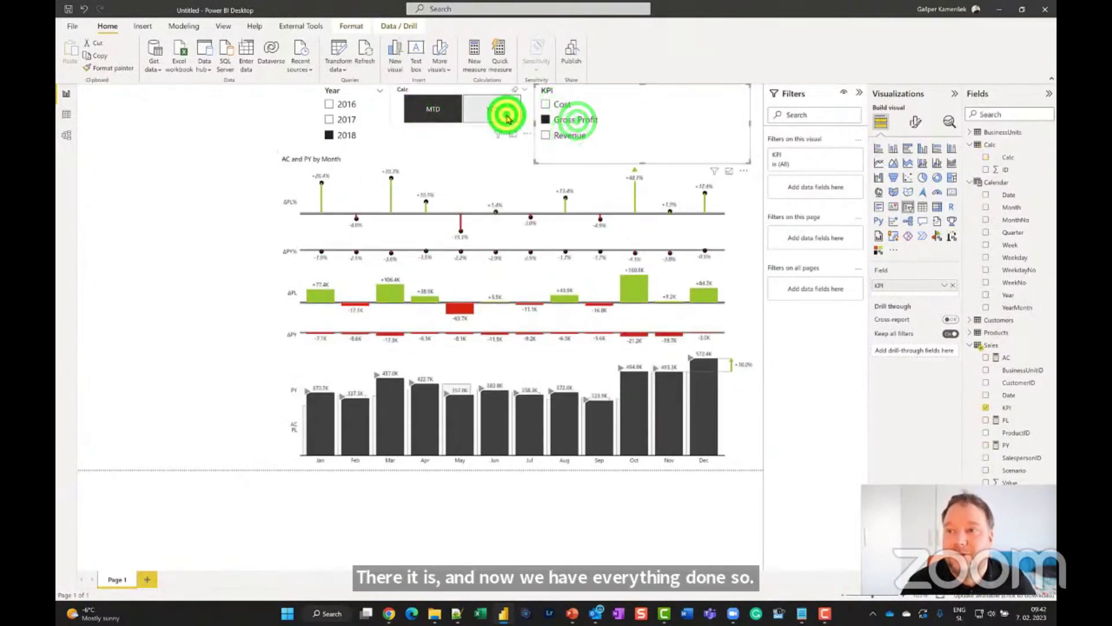
pyautogui.click(442, 110)
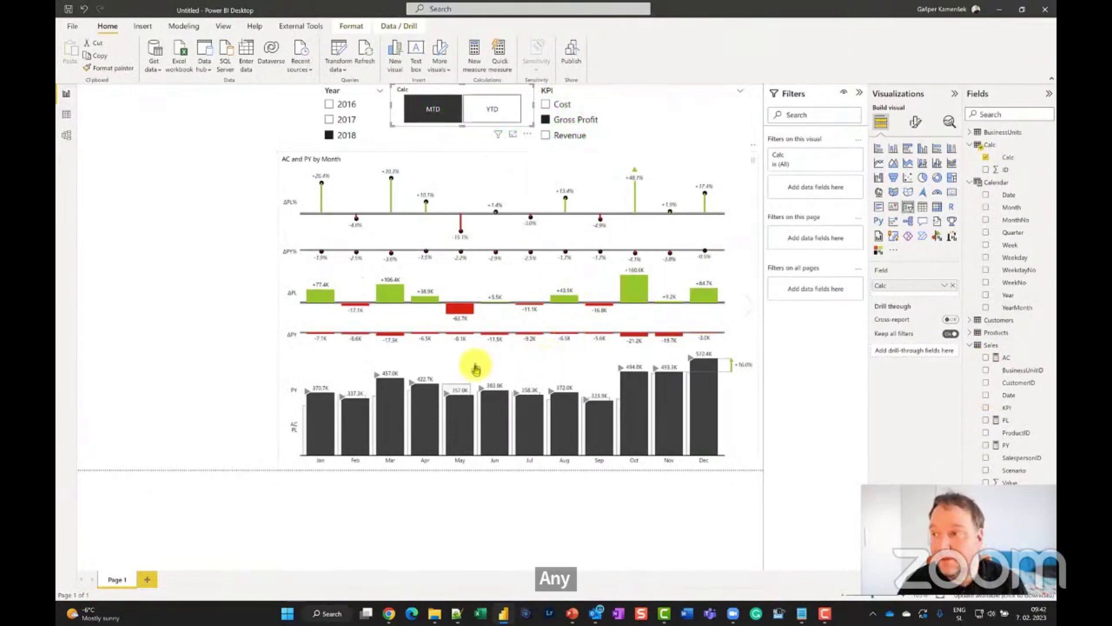
# - Swap the two comparison measures in the Zebra BI chart so PY is the Previous Year and PL is the Plan
pyautogui.click(495, 161)
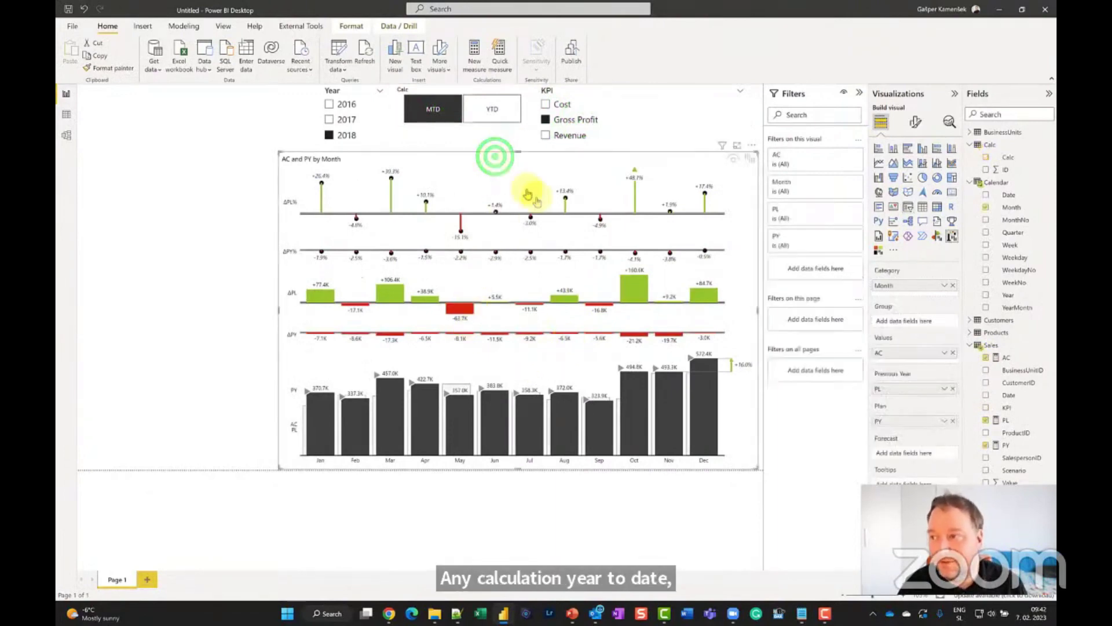
pyautogui.moveTo(906, 392)
pyautogui.mouseDown()
pyautogui.moveTo(911, 454)
pyautogui.moveTo(909, 390)
pyautogui.mouseUp()
pyautogui.moveTo(887, 449); pyautogui.dragTo(898, 421)
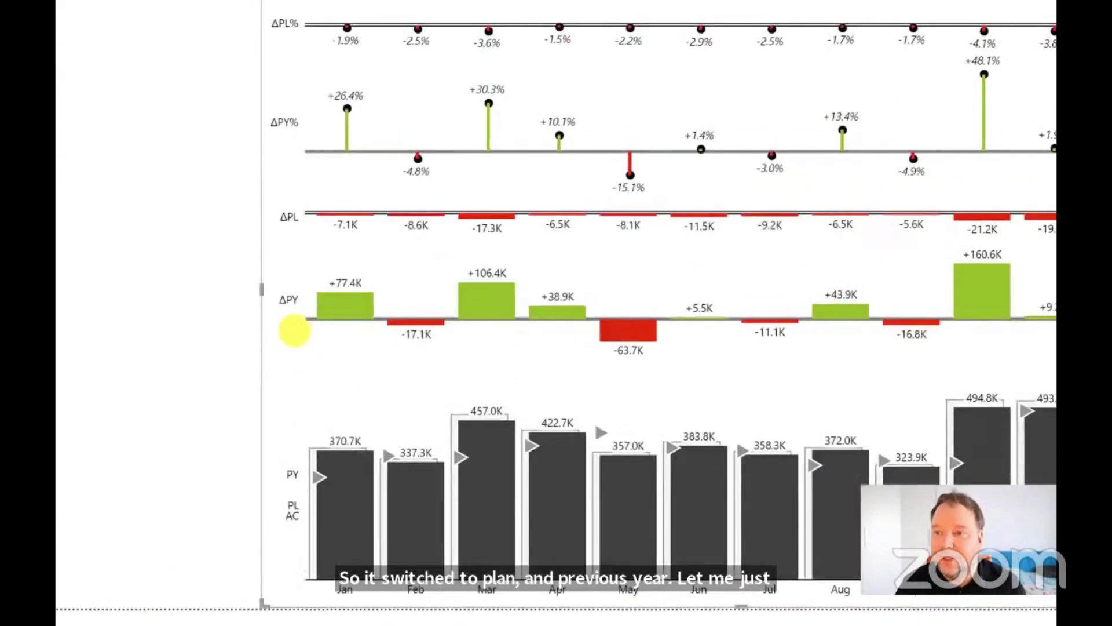
# - Examine January's AC, PL and PY markers in the chart together with its ΔPY, ΔPY% and ΔPL variances
pyautogui.click(286, 311)
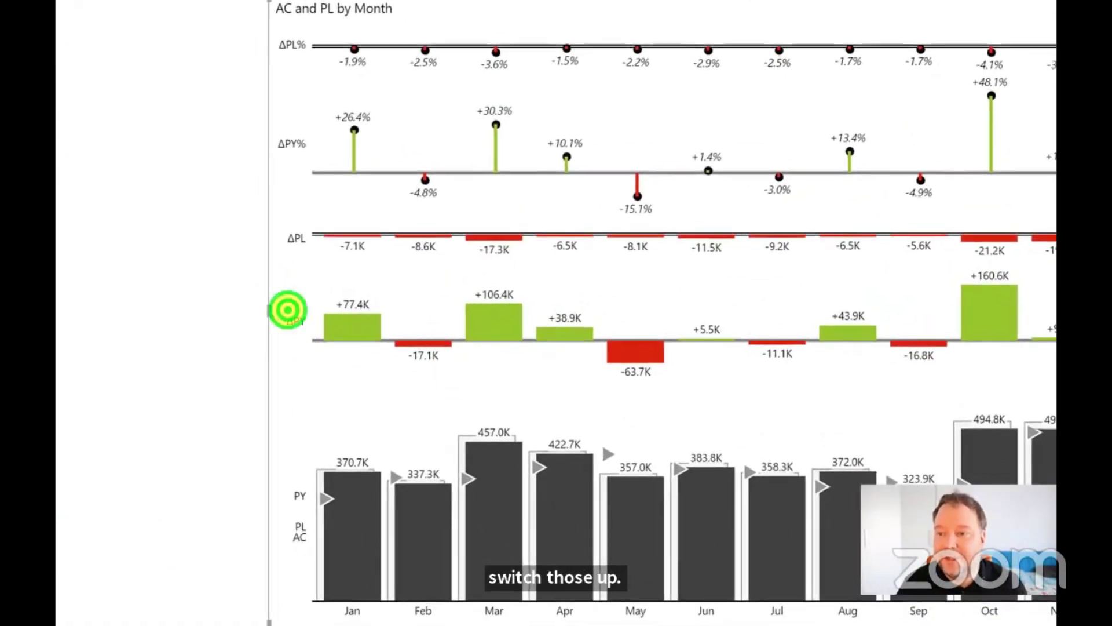
pyautogui.click(322, 420)
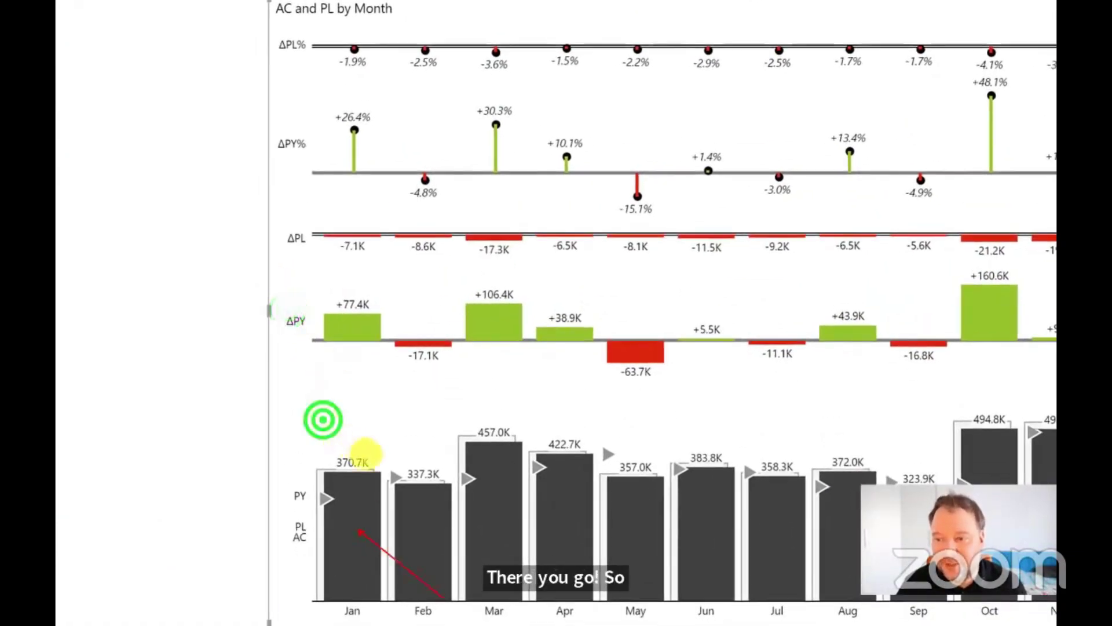
pyautogui.click(303, 424)
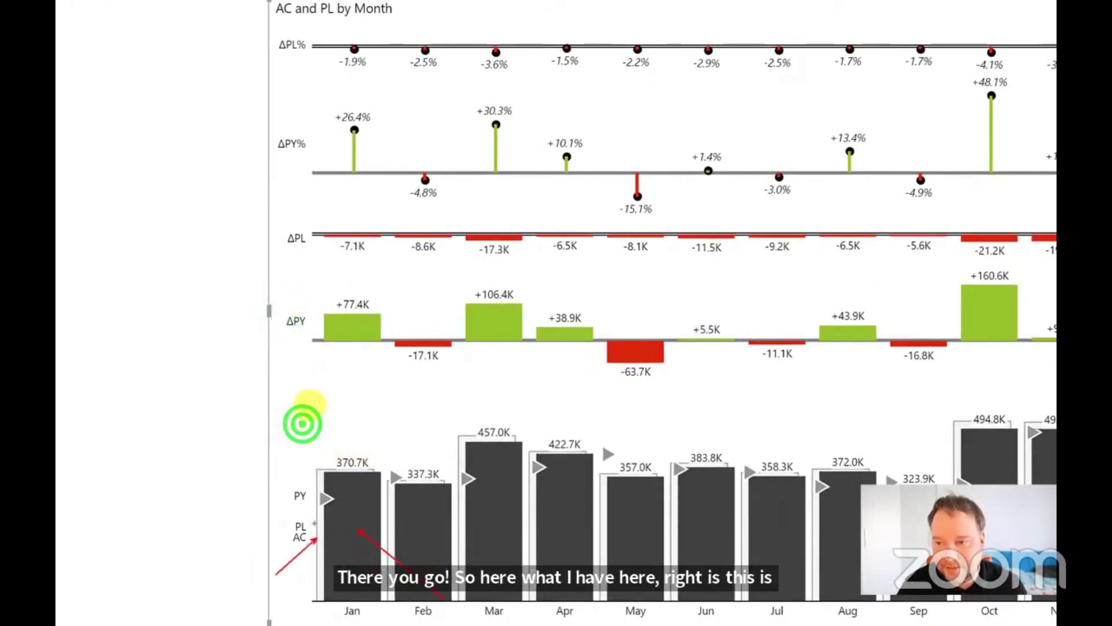
pyautogui.click(306, 404)
pyautogui.moveTo(225, 553); pyautogui.dragTo(325, 498)
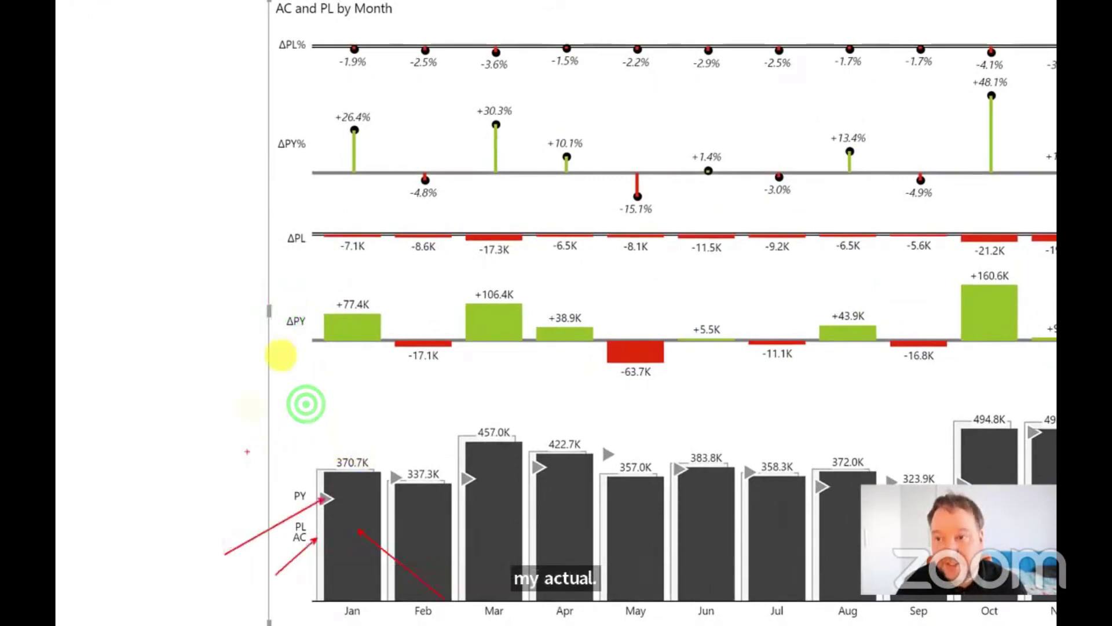
pyautogui.moveTo(318, 288); pyautogui.dragTo(391, 352)
pyautogui.click(301, 200)
pyautogui.moveTo(314, 92); pyautogui.dragTo(379, 180)
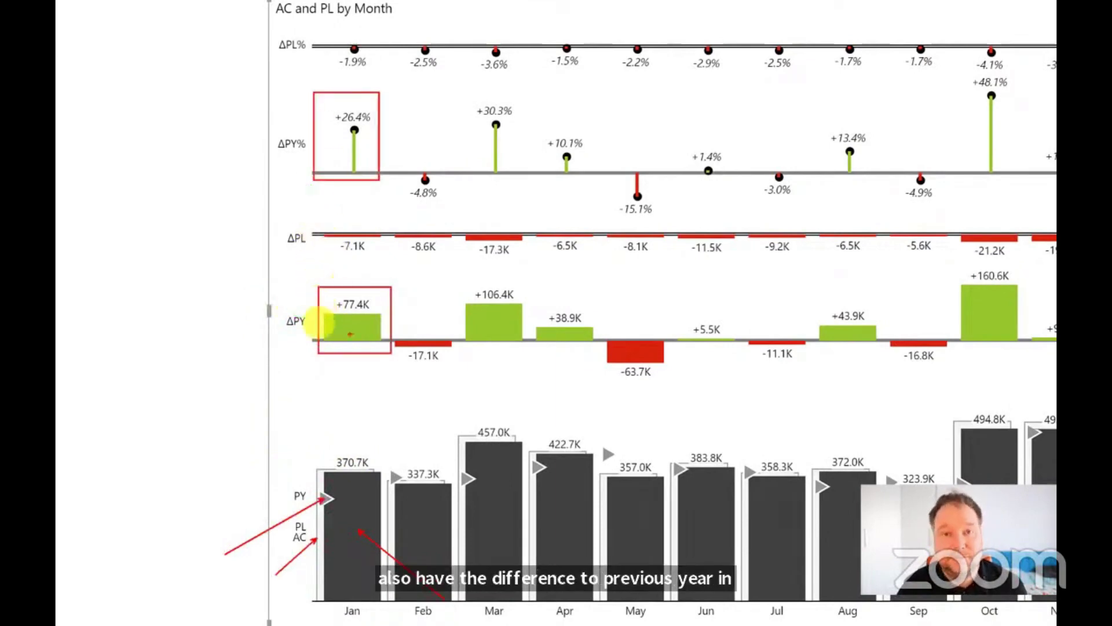
pyautogui.moveTo(318, 213)
pyautogui.mouseDown()
pyautogui.moveTo(359, 262)
pyautogui.moveTo(386, 271)
pyautogui.mouseUp()
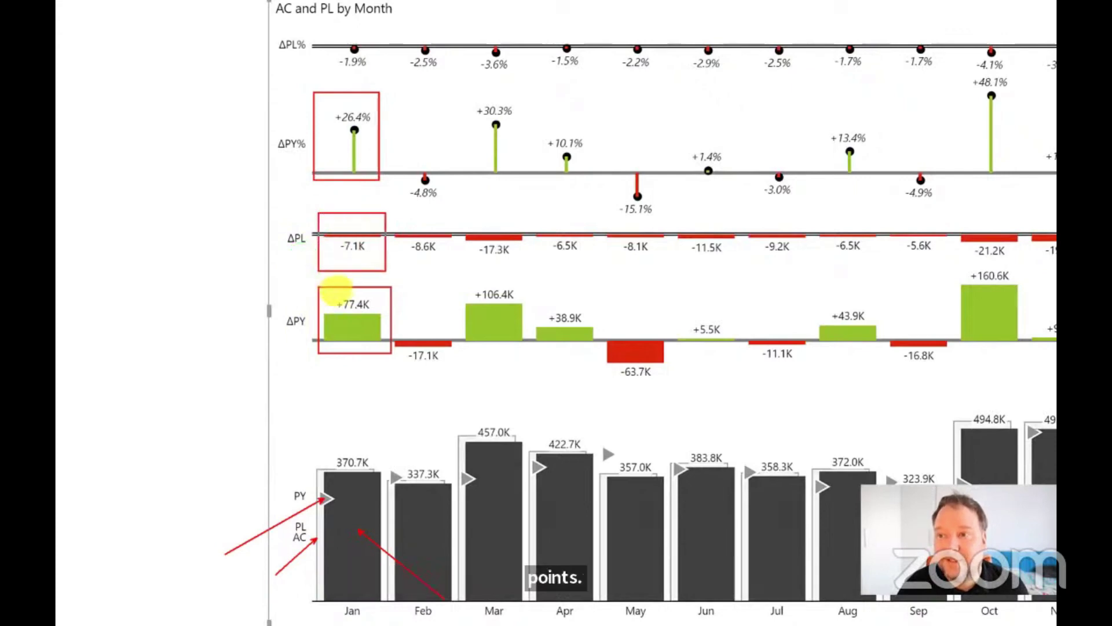
pyautogui.click(303, 174)
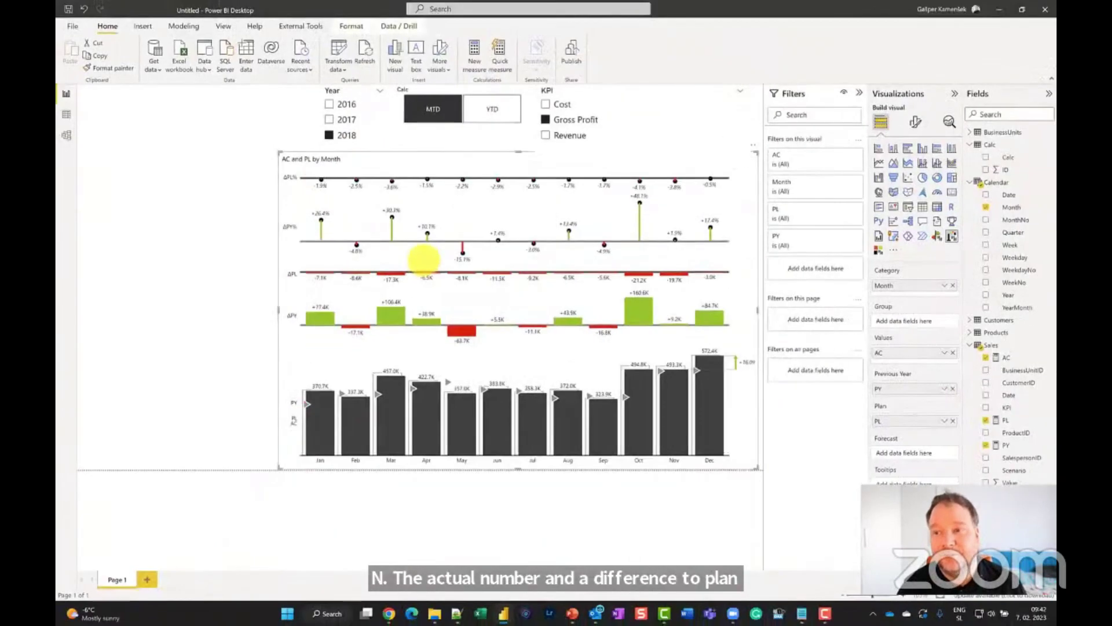
# - Compare the rearranged chart under YTD and MTD, ending on MTD, and inspect October's values
pyautogui.click(484, 111)
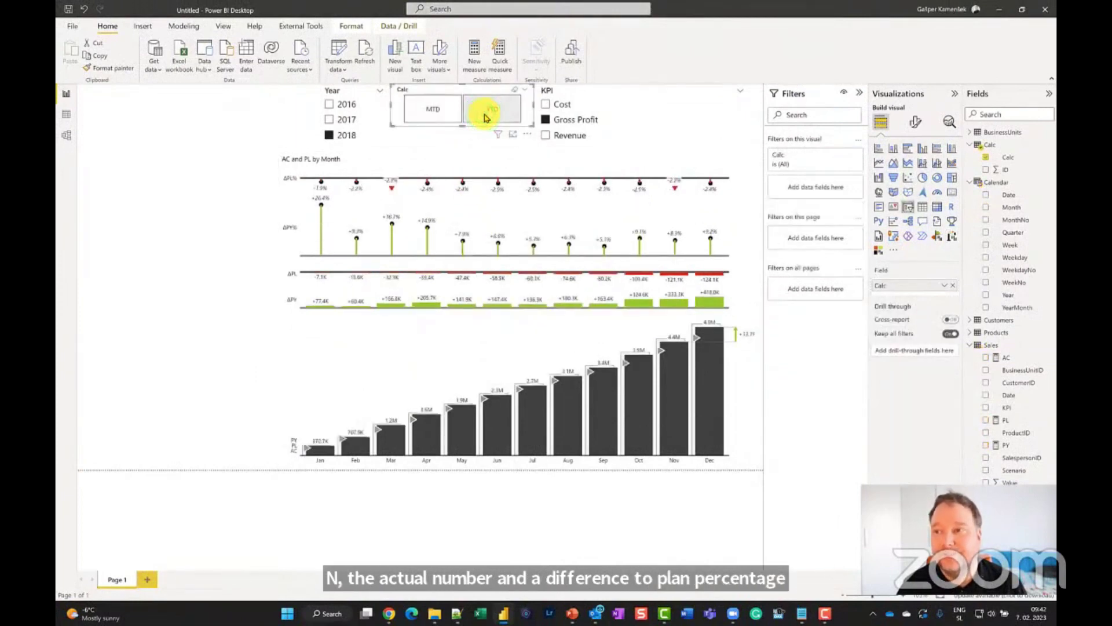
pyautogui.click(420, 112)
pyautogui.moveTo(461, 332)
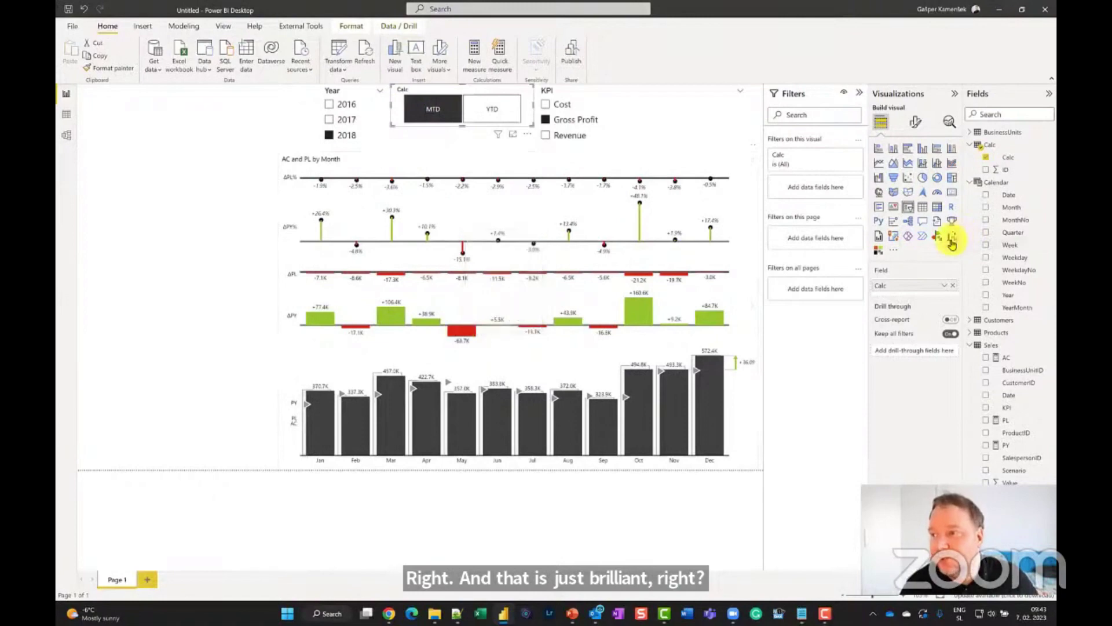
pyautogui.click(636, 446)
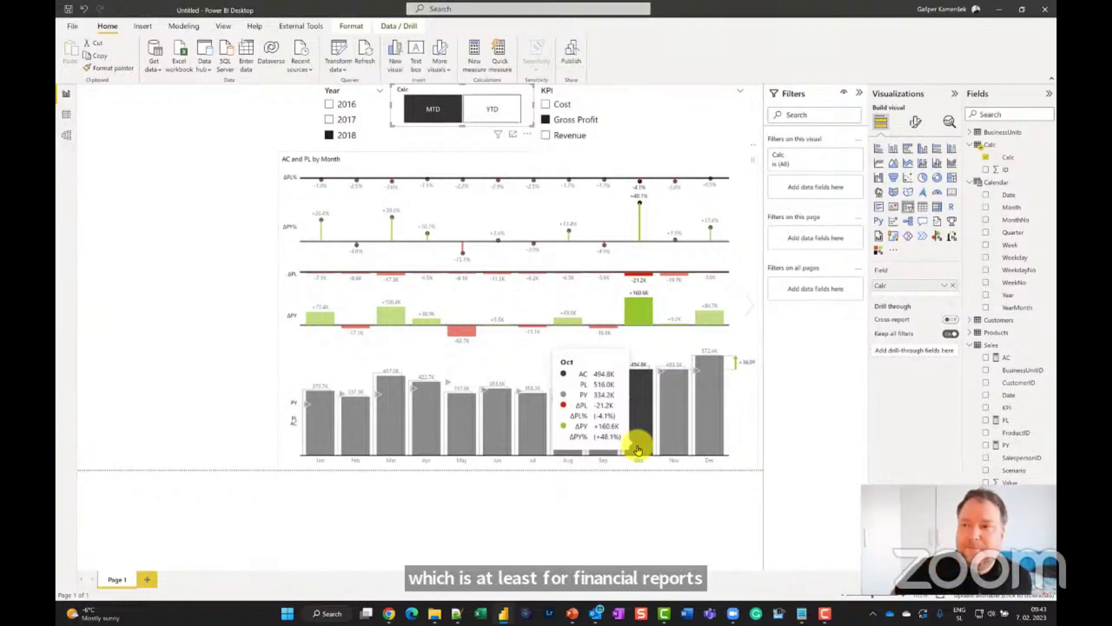
# - Narrow the Zebra BI chart slightly from its left edge
pyautogui.click(494, 161)
pyautogui.moveTo(278, 308); pyautogui.dragTo(308, 316)
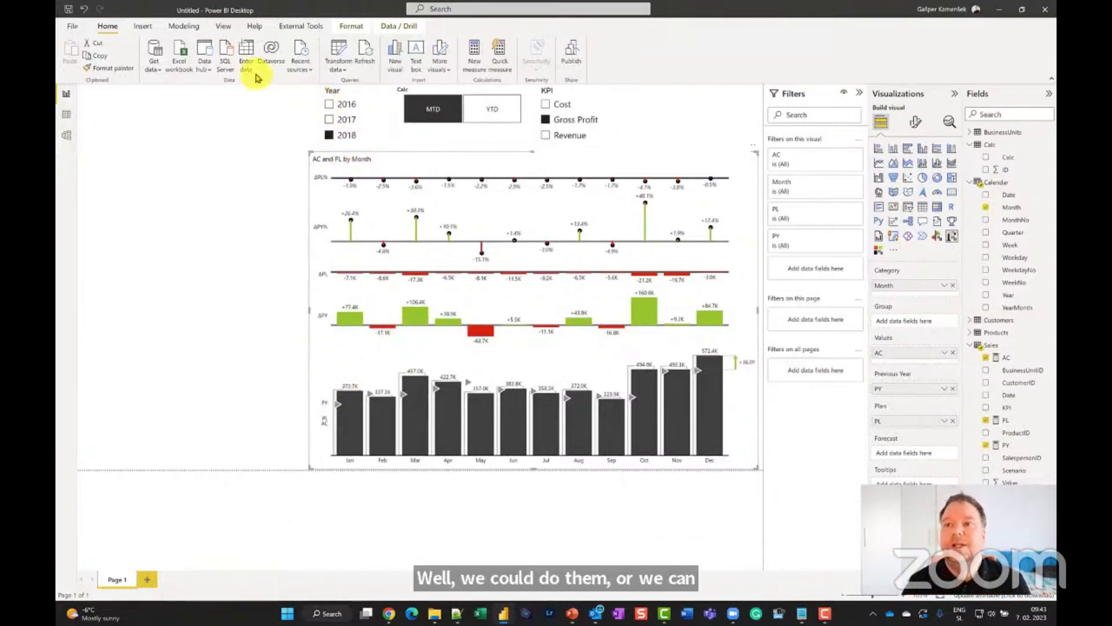
# - Start a new fields parameter and name it T1000
pyautogui.click(193, 25)
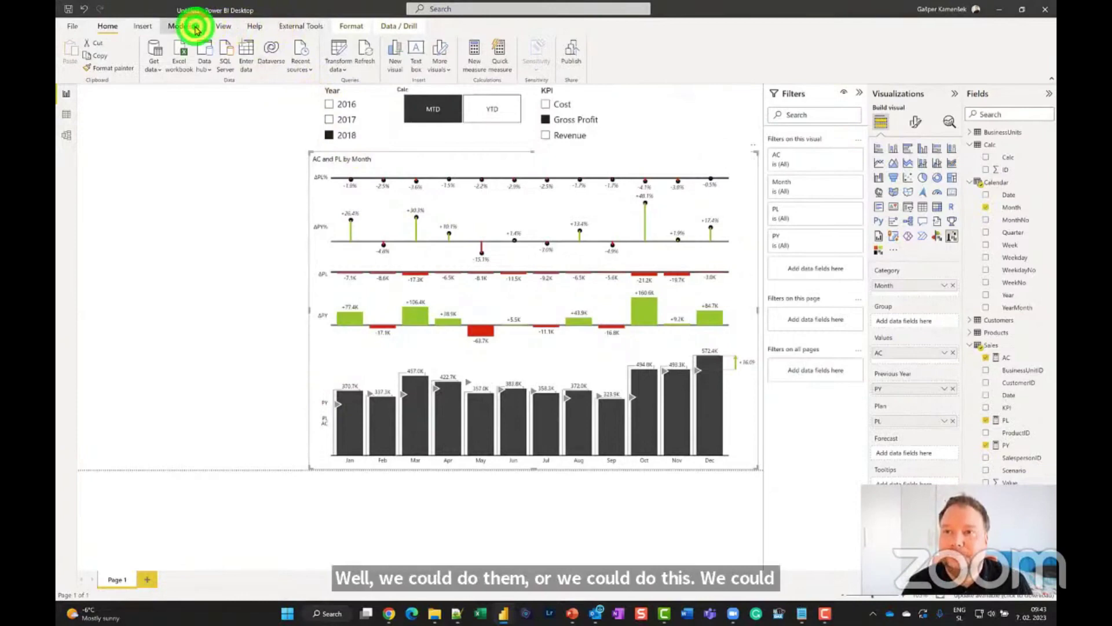
pyautogui.click(269, 70)
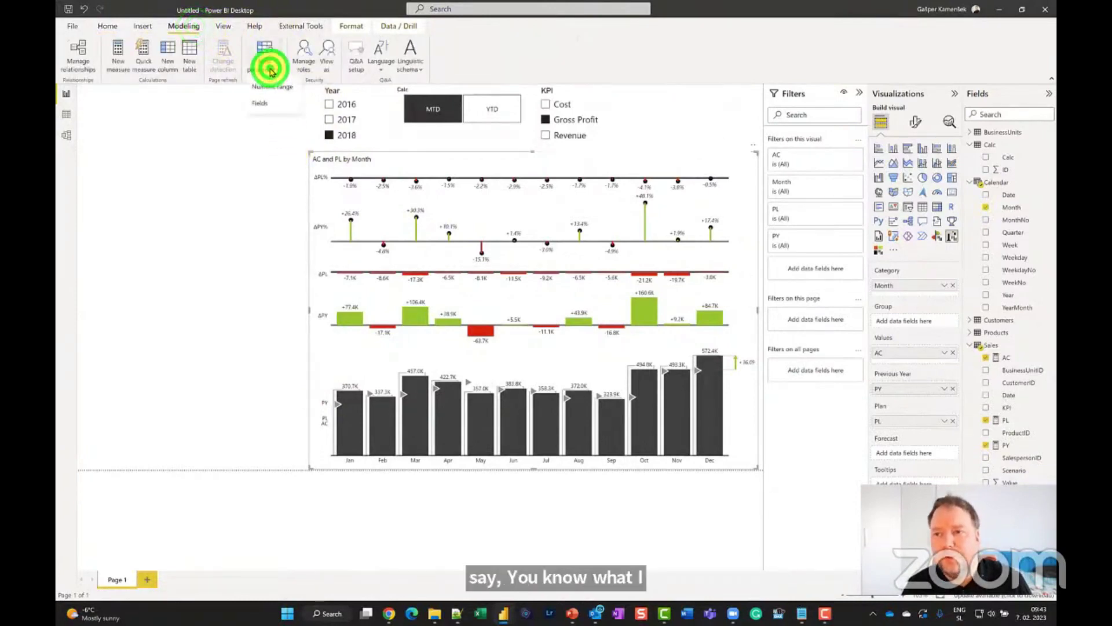
pyautogui.click(264, 107)
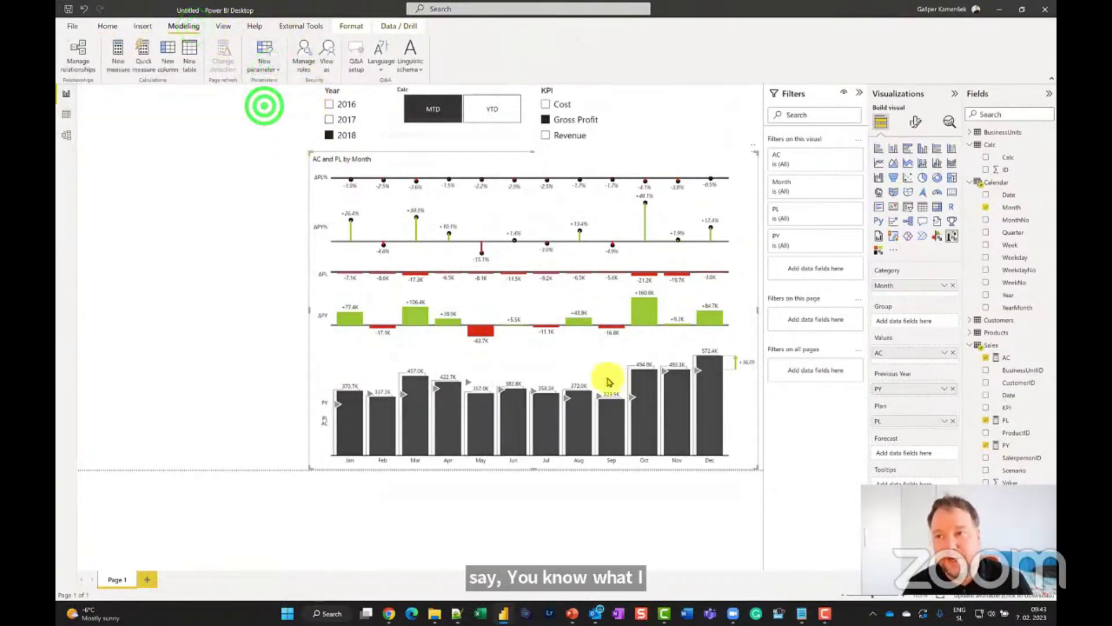
pyautogui.moveTo(439, 237); pyautogui.dragTo(380, 239)
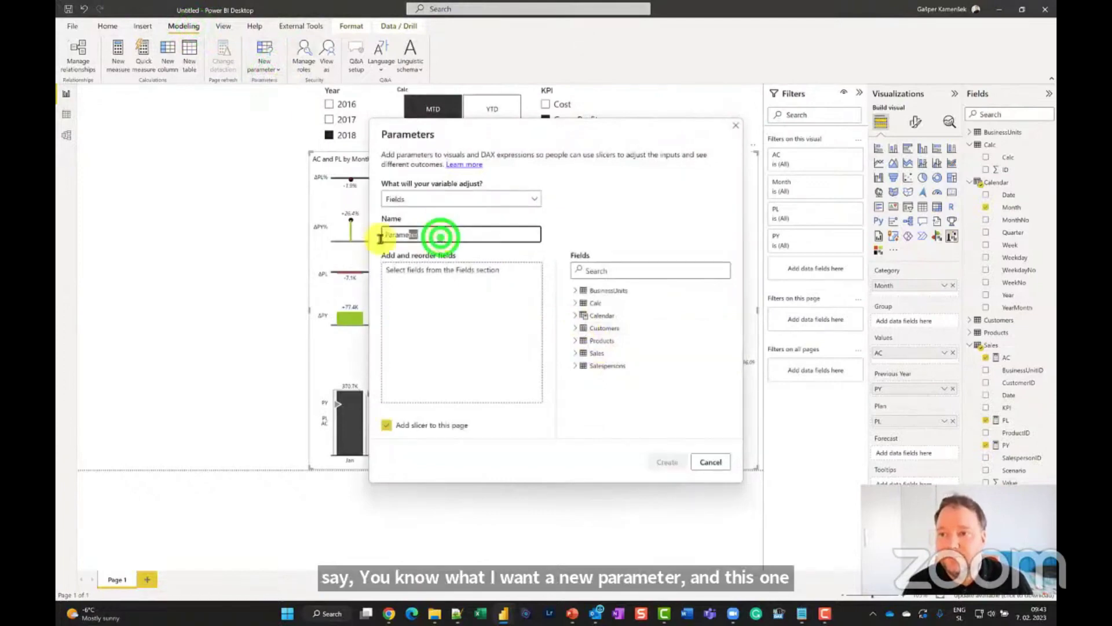
pyautogui.write('T1000')
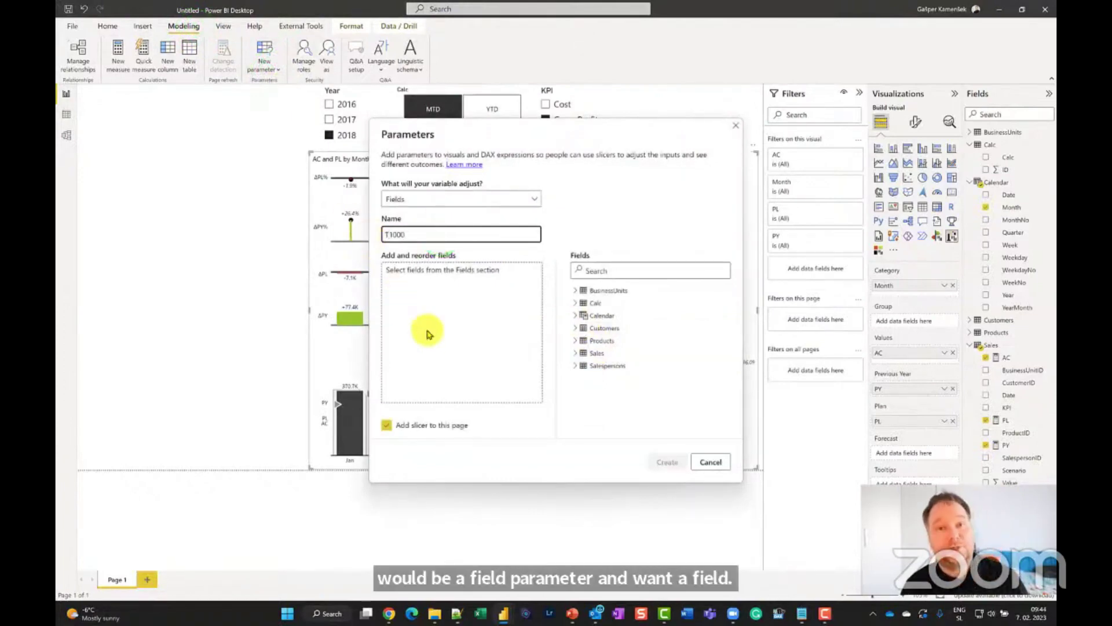
# - Add BusinessUnit from BusinessUnits, and CountryID and Customer from Customers, to the T1000 parameter
pyautogui.click(575, 290)
pyautogui.click(622, 303)
pyautogui.moveTo(623, 308); pyautogui.dragTo(426, 279)
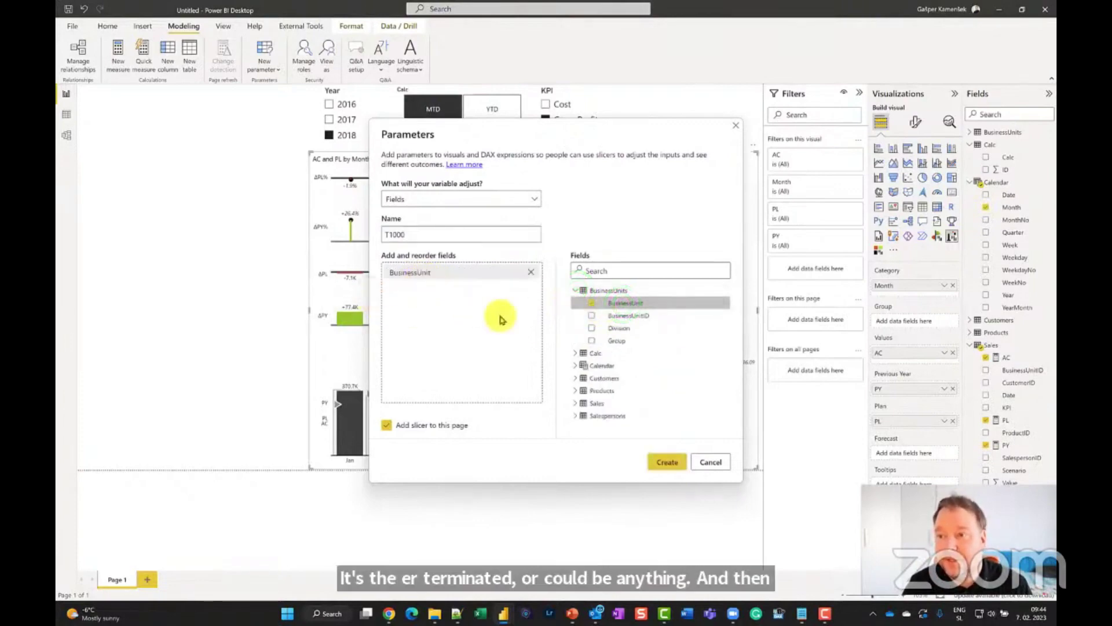
pyautogui.click(575, 379)
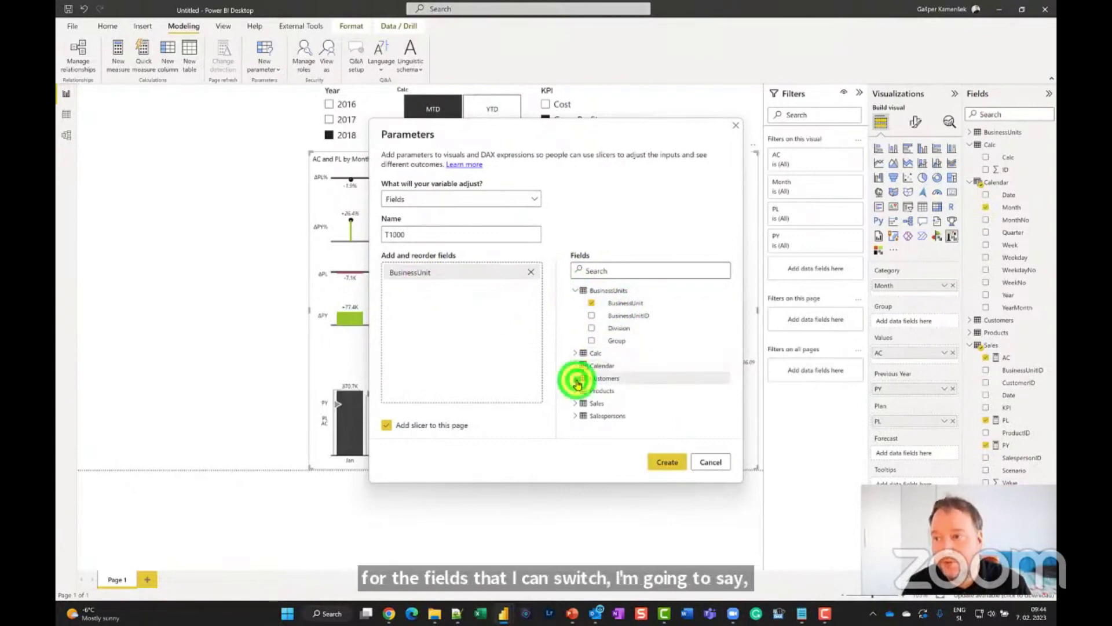
pyautogui.scroll(-2, 669, 417)
pyautogui.moveTo(638, 368); pyautogui.dragTo(481, 292)
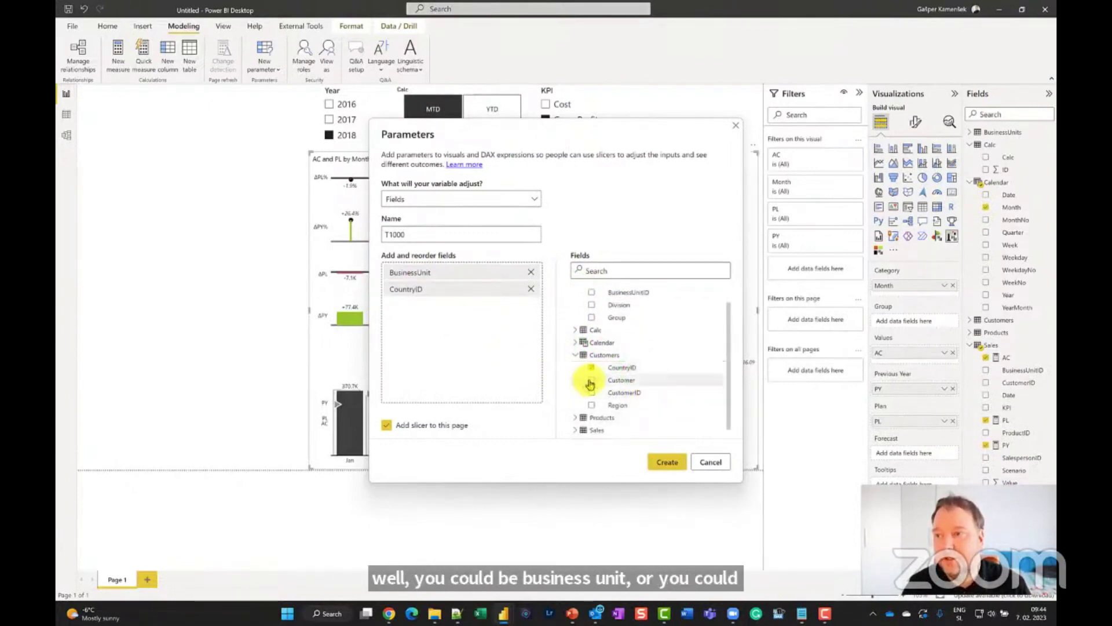
pyautogui.moveTo(631, 385); pyautogui.dragTo(452, 309)
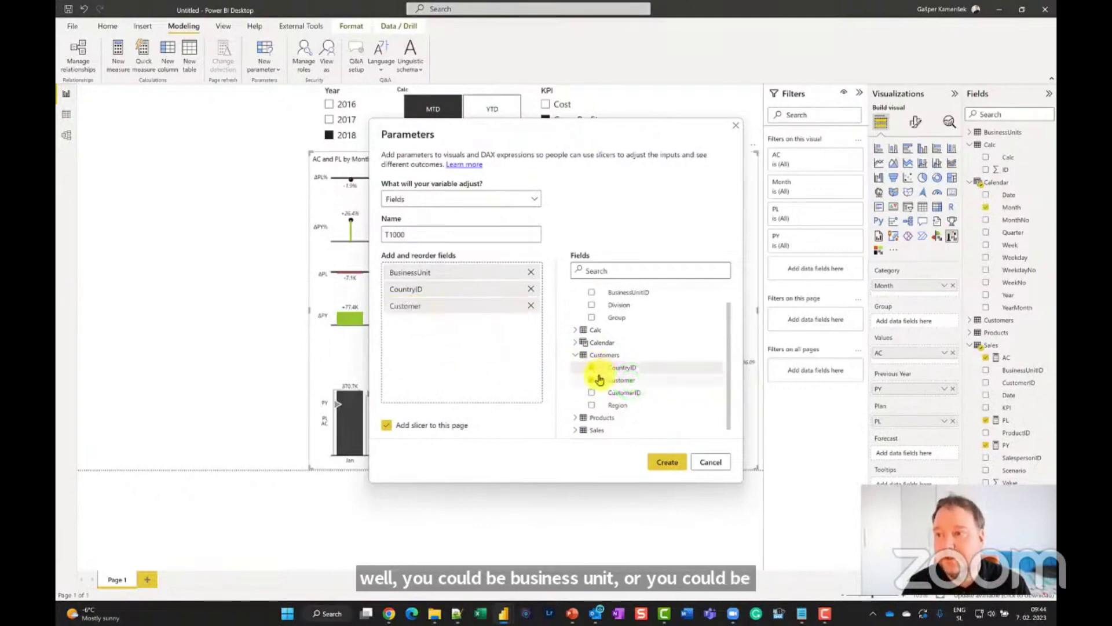
# - Add ProductGroupID, ProductCategoryID and Product from the Products table to the T1000 parameter
pyautogui.click(578, 356)
pyautogui.click(577, 392)
pyautogui.scroll(-1, 665, 415)
pyautogui.moveTo(628, 402); pyautogui.dragTo(454, 355)
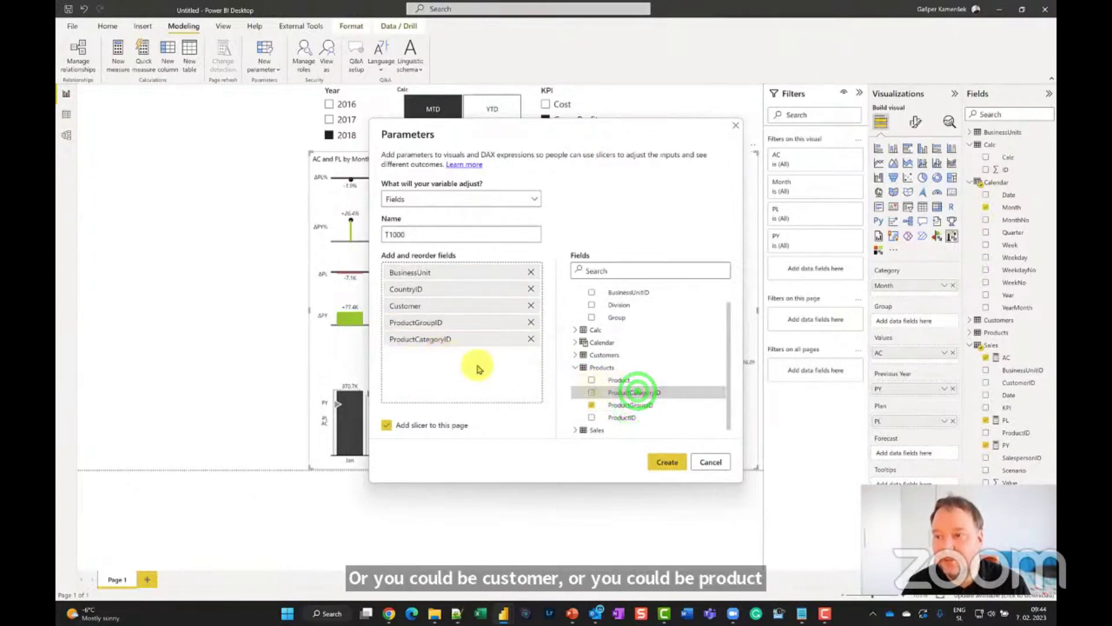
pyautogui.moveTo(628, 383); pyautogui.dragTo(420, 359)
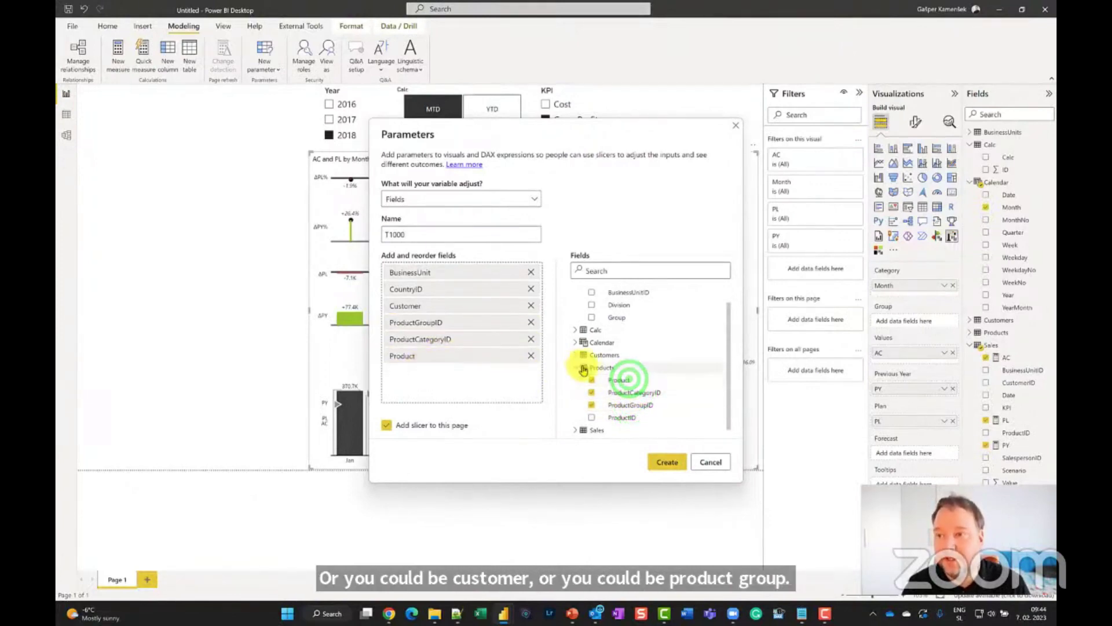
# - Add Salesperson from the Salespersons table as the last field and create the parameter with its slicer on the page
pyautogui.scroll(-1, 614, 406)
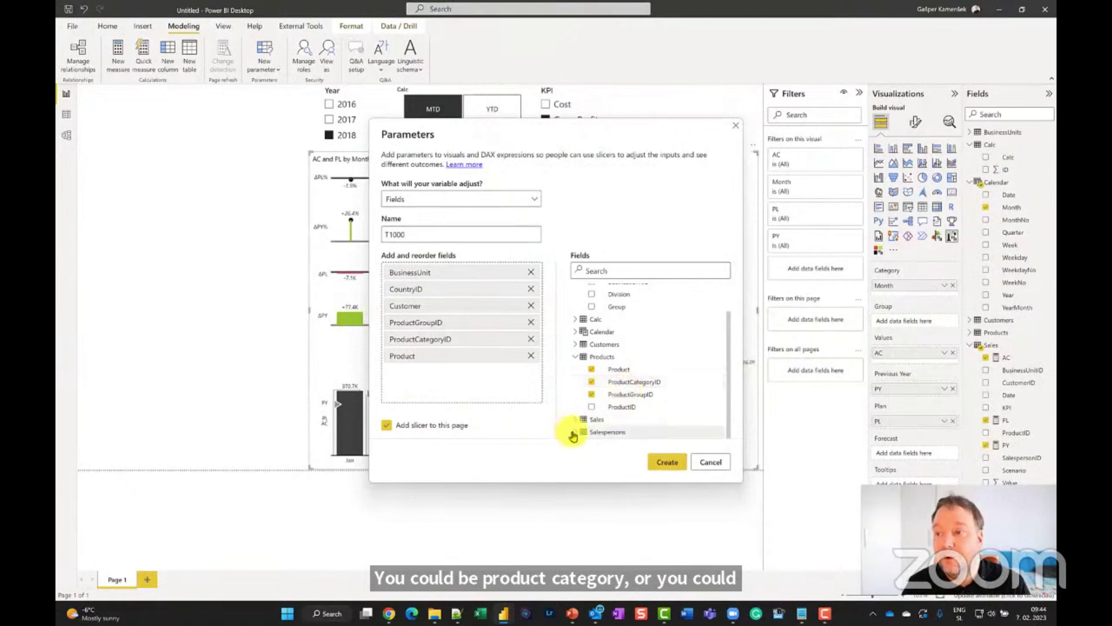
pyautogui.click(574, 434)
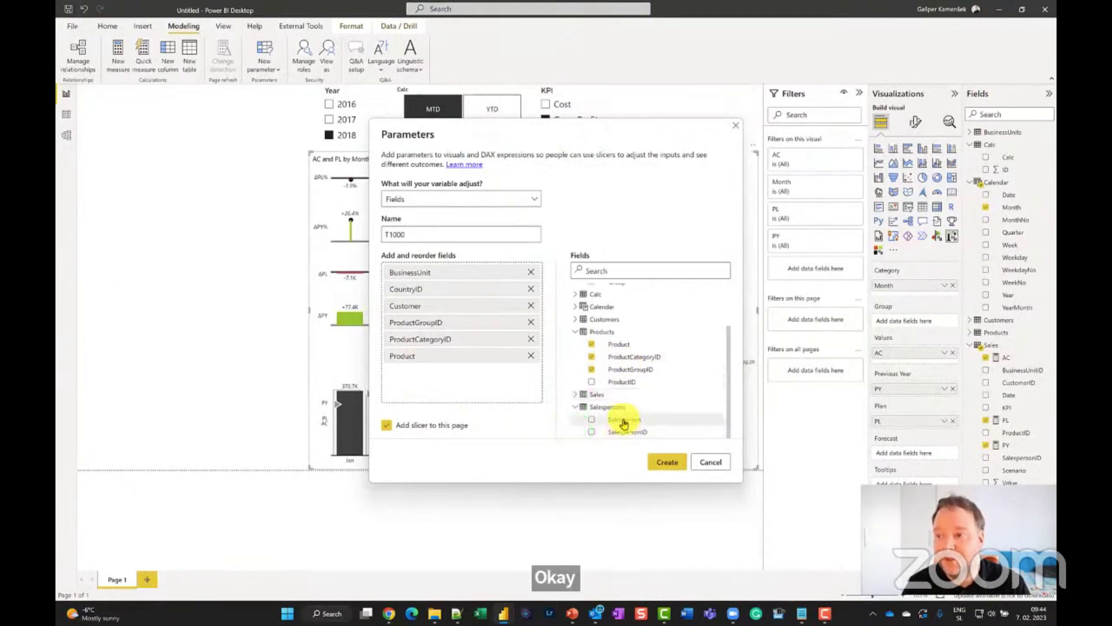
pyautogui.moveTo(624, 424); pyautogui.dragTo(441, 384)
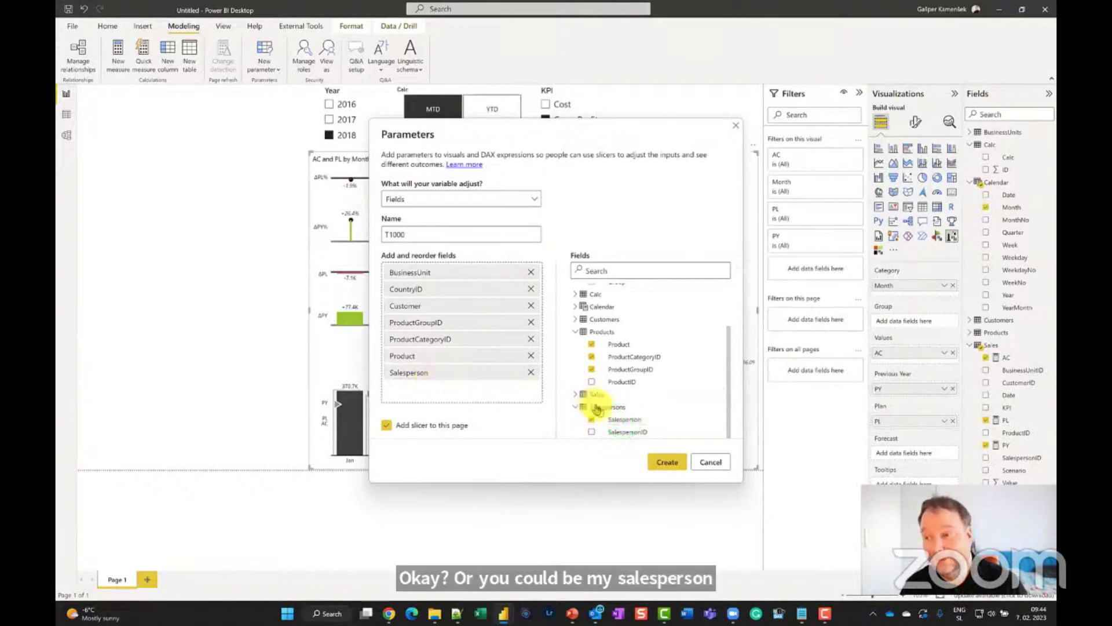
pyautogui.click(673, 462)
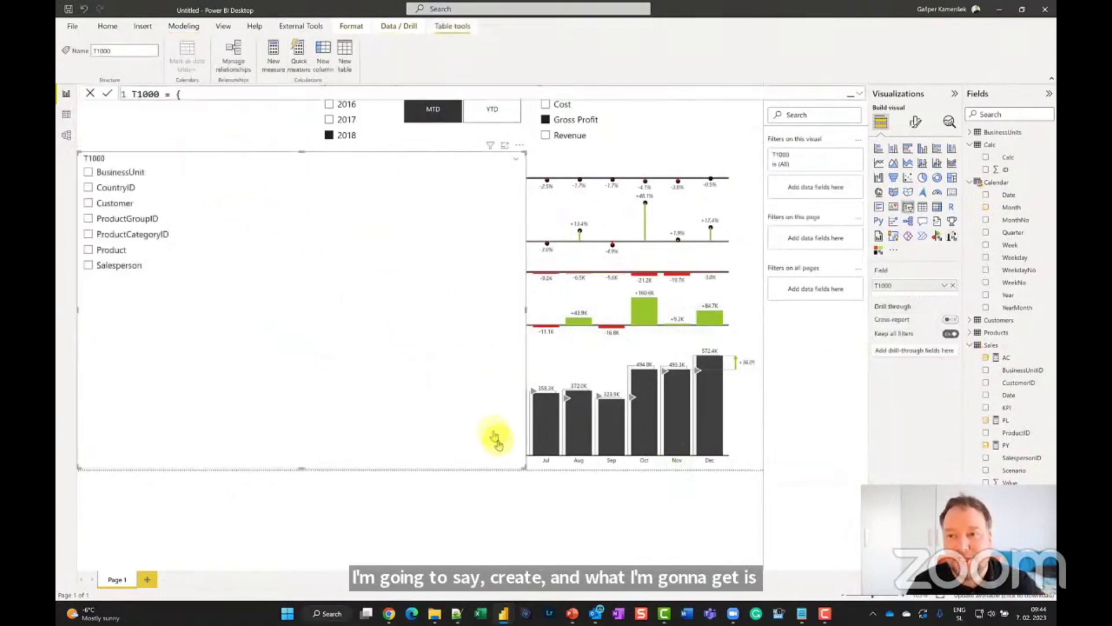
# - Shrink the T1000 slicer to fit its list near the page's upper-left corner and select CountryID in it
pyautogui.moveTo(525, 465); pyautogui.dragTo(175, 283)
pyautogui.moveTo(171, 150); pyautogui.dragTo(171, 104)
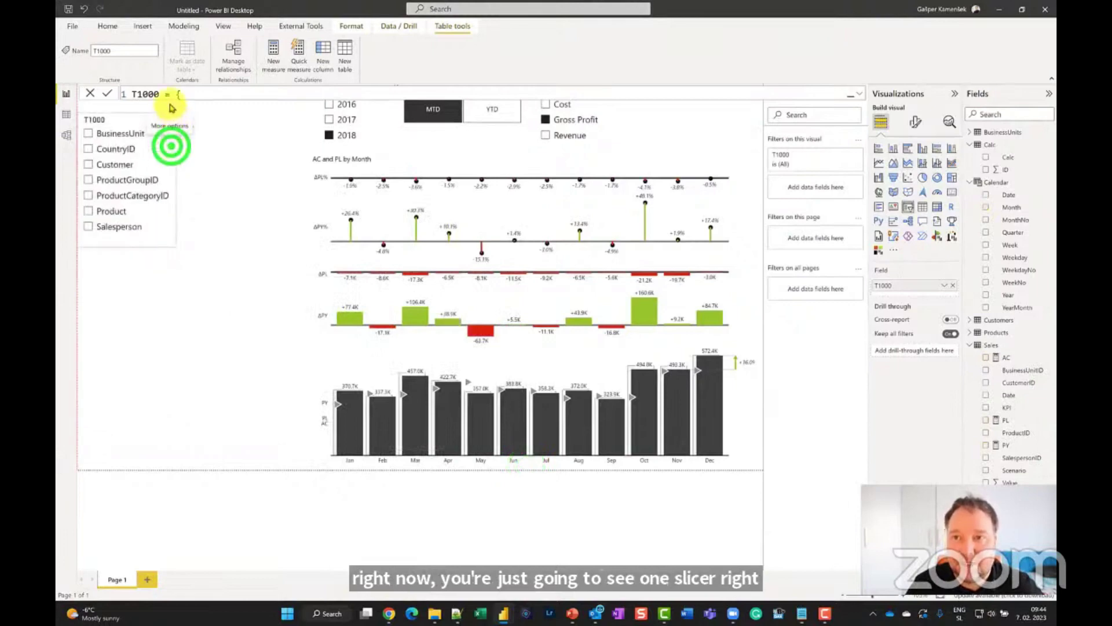
pyautogui.click(114, 142)
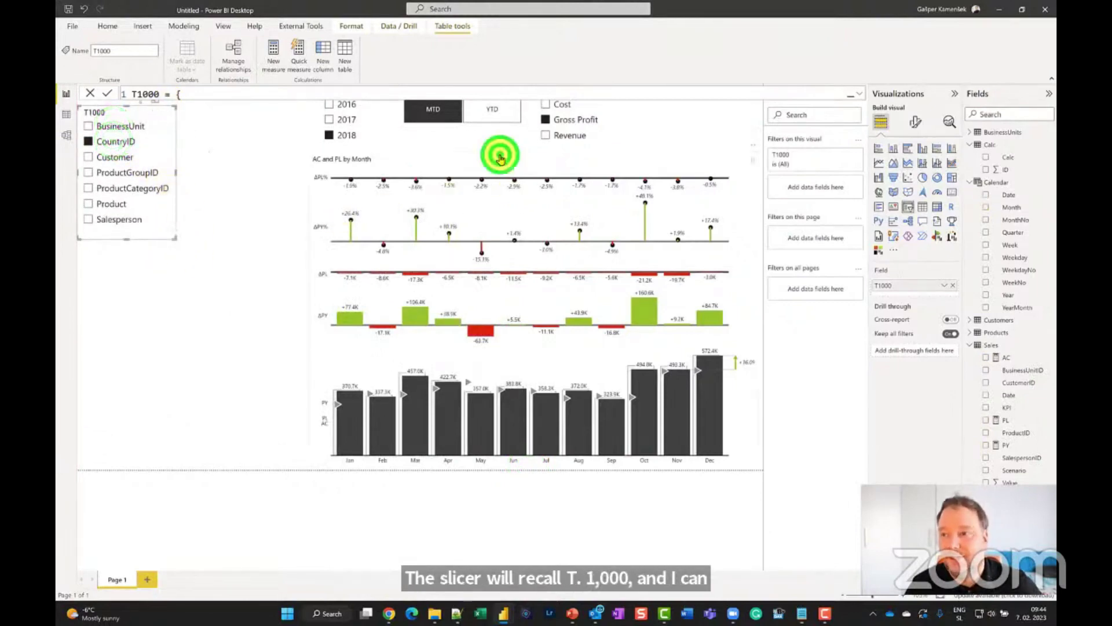
# - Narrow the chart further from its left edge and move the T1000 slicer up to the page's upper edge
pyautogui.click(501, 157)
pyautogui.moveTo(309, 307); pyautogui.dragTo(369, 313)
pyautogui.moveTo(130, 112); pyautogui.dragTo(128, 92)
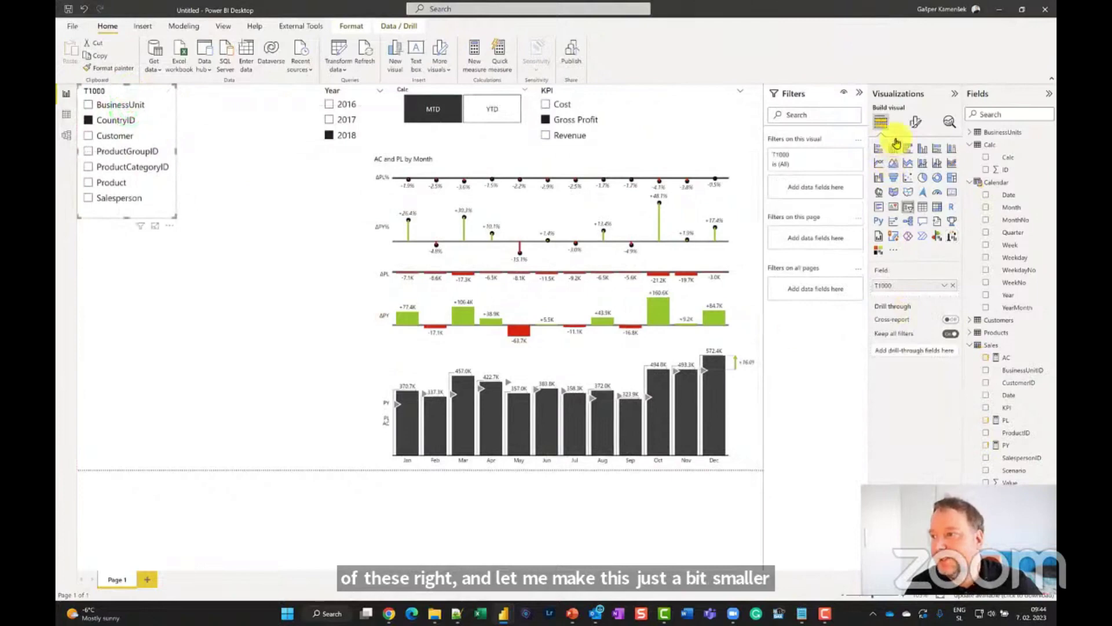
# - Set the T1000 slicer's orientation to Horizontal, widen it to two rows of three buttons, and check all its buttons
pyautogui.click(915, 122)
pyautogui.click(900, 194)
pyautogui.click(913, 250)
pyautogui.click(894, 265)
pyautogui.moveTo(174, 216); pyautogui.dragTo(311, 166)
pyautogui.click(306, 127)
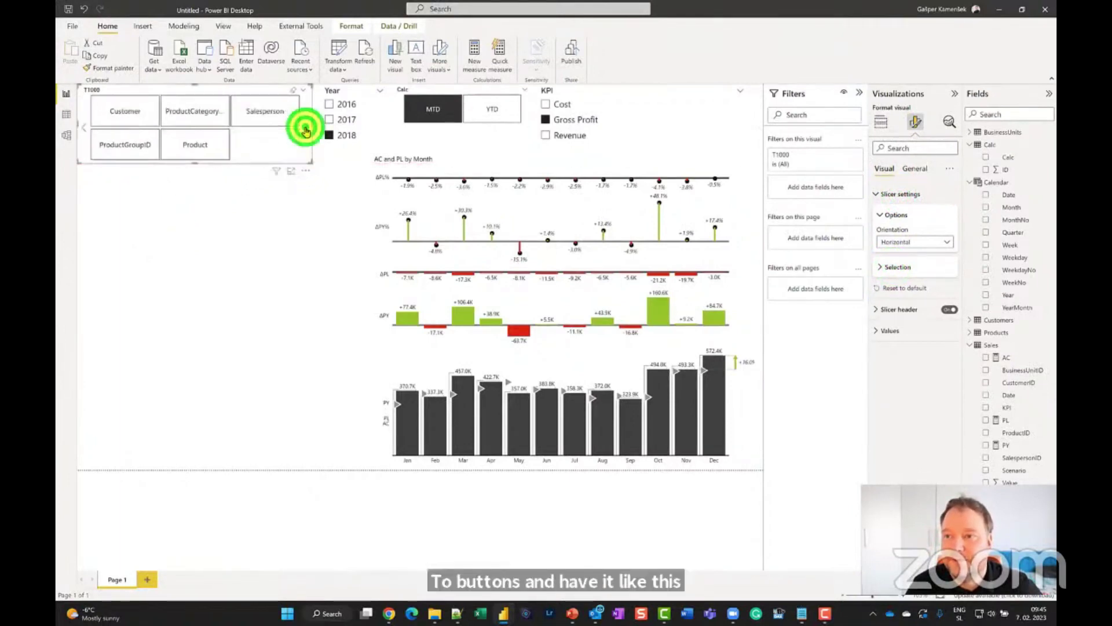
pyautogui.click(84, 125)
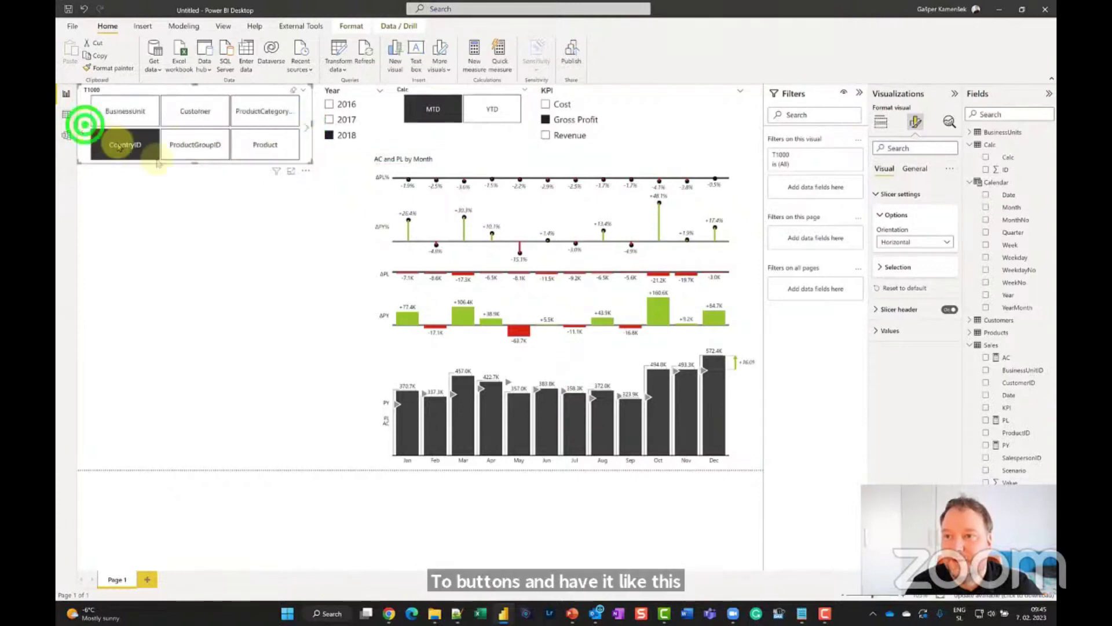
# - Enlarge the T1000 slicer downward to three rows so all seven buttons fit, and select BusinessUnit in it
pyautogui.moveTo(308, 162); pyautogui.dragTo(305, 211)
pyautogui.click(287, 258)
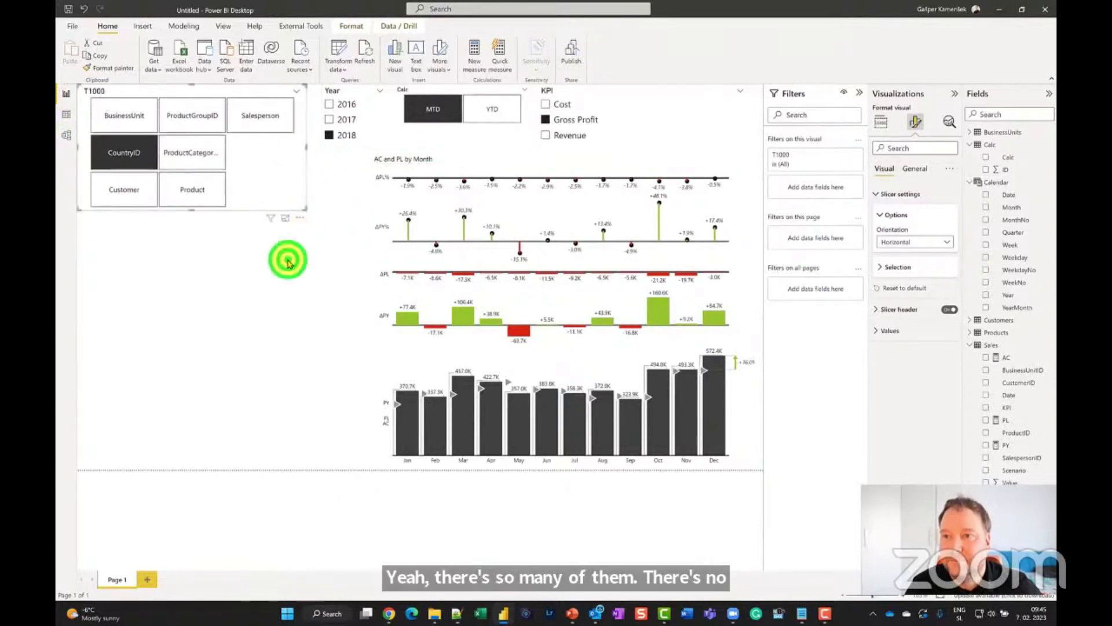
pyautogui.click(117, 255)
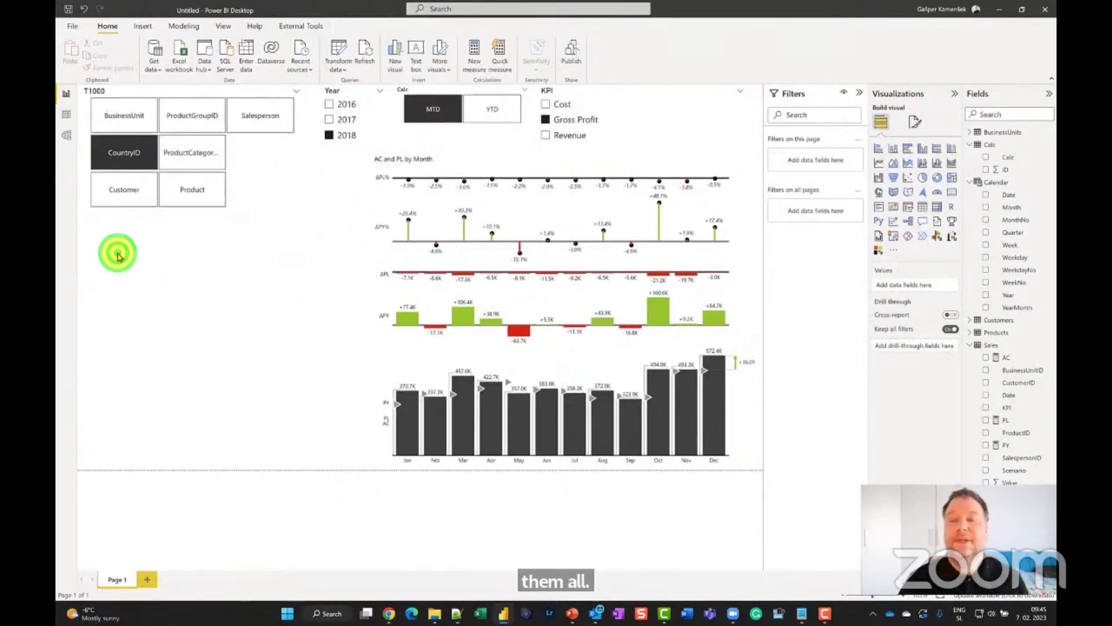
pyautogui.click(116, 114)
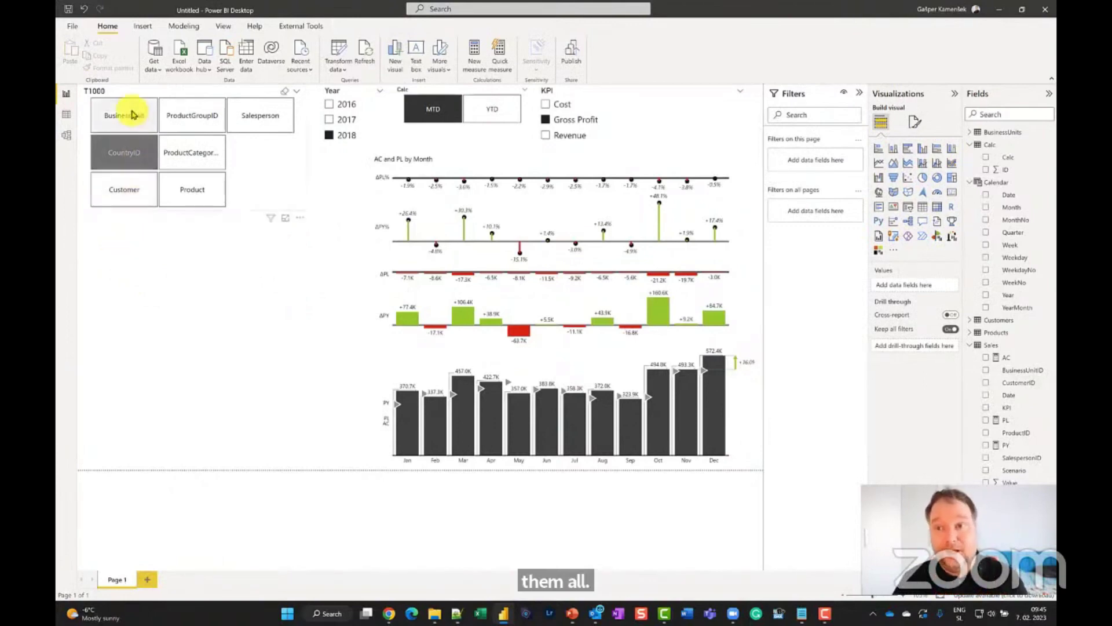
pyautogui.click(136, 269)
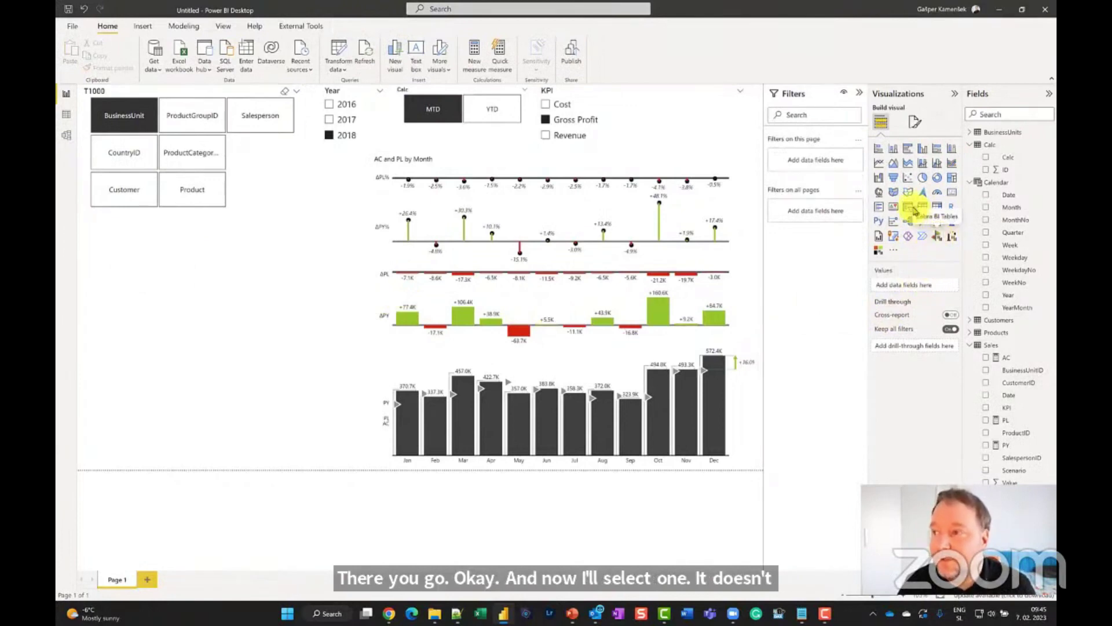
# - Add a clustered bar chart below the T1000 slicer with T1000 on the Y-axis, widen it, and add the AC, PL and PY measures
pyautogui.click(908, 149)
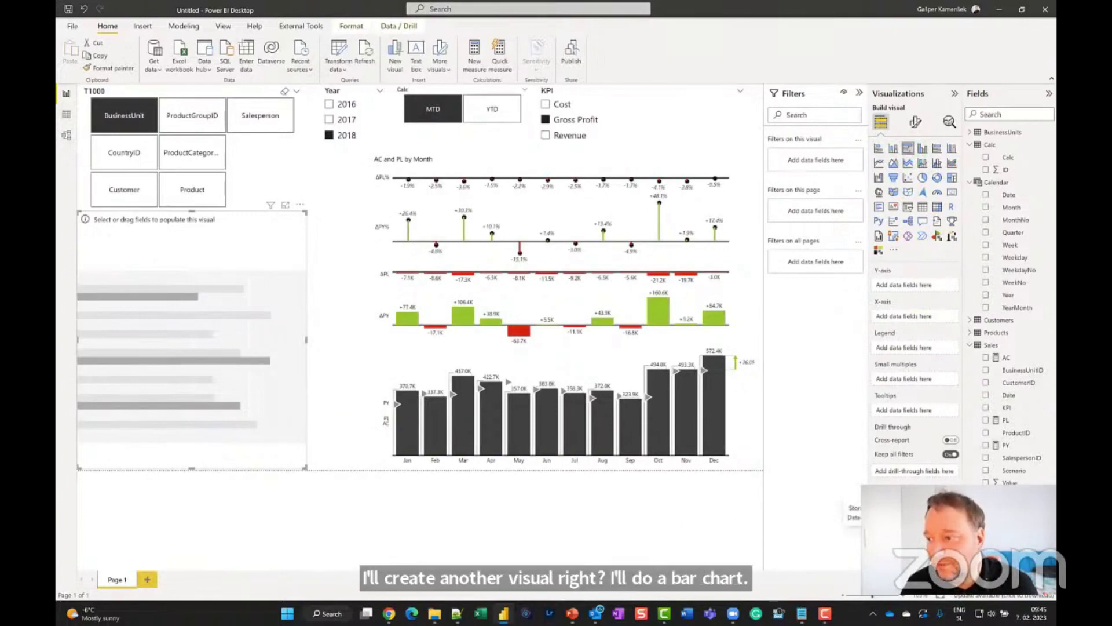
pyautogui.click(986, 521)
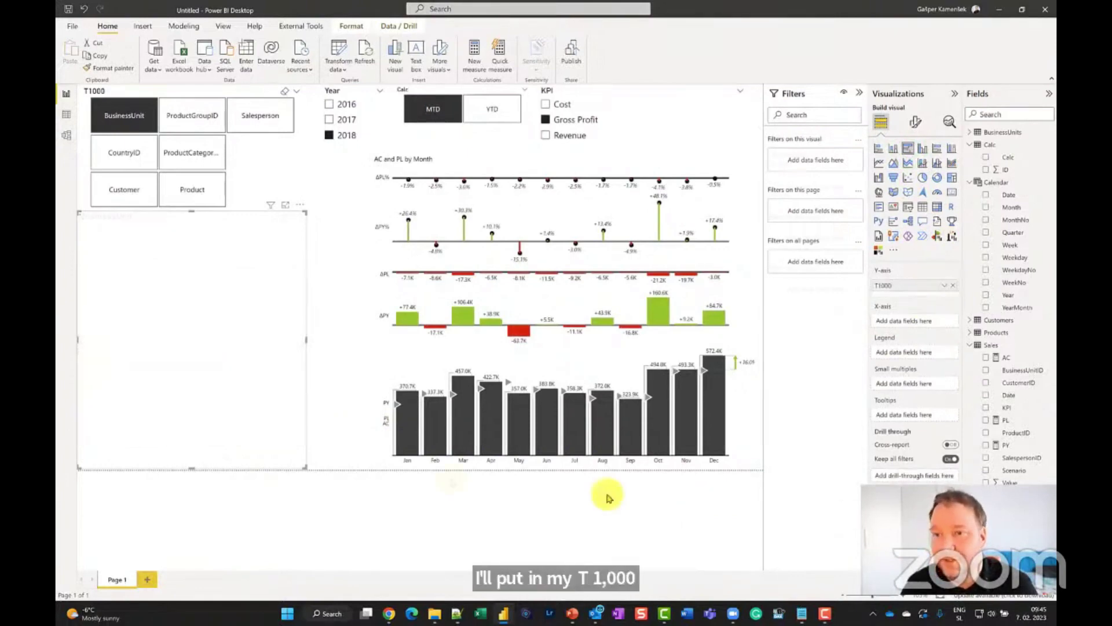
pyautogui.moveTo(305, 464); pyautogui.dragTo(355, 465)
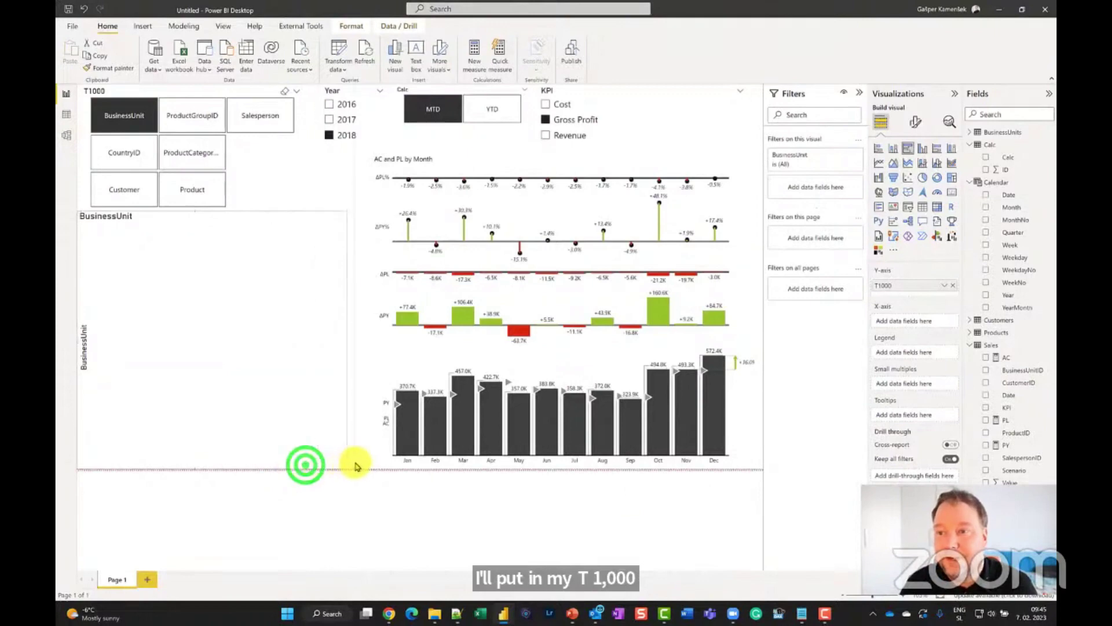
pyautogui.click(985, 358)
pyautogui.click(987, 421)
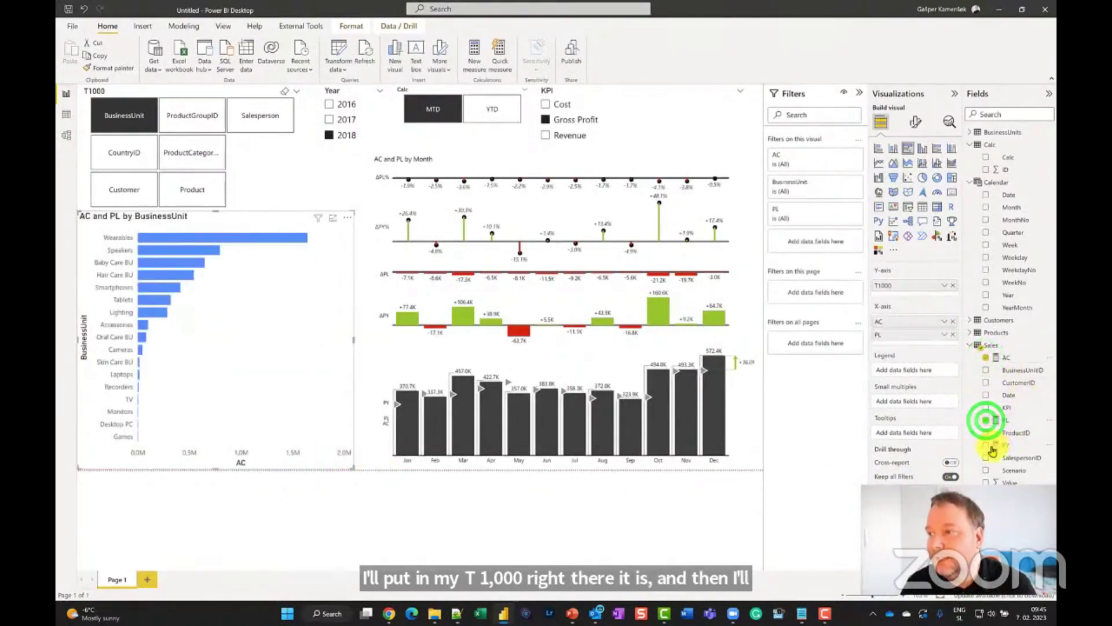
pyautogui.click(986, 445)
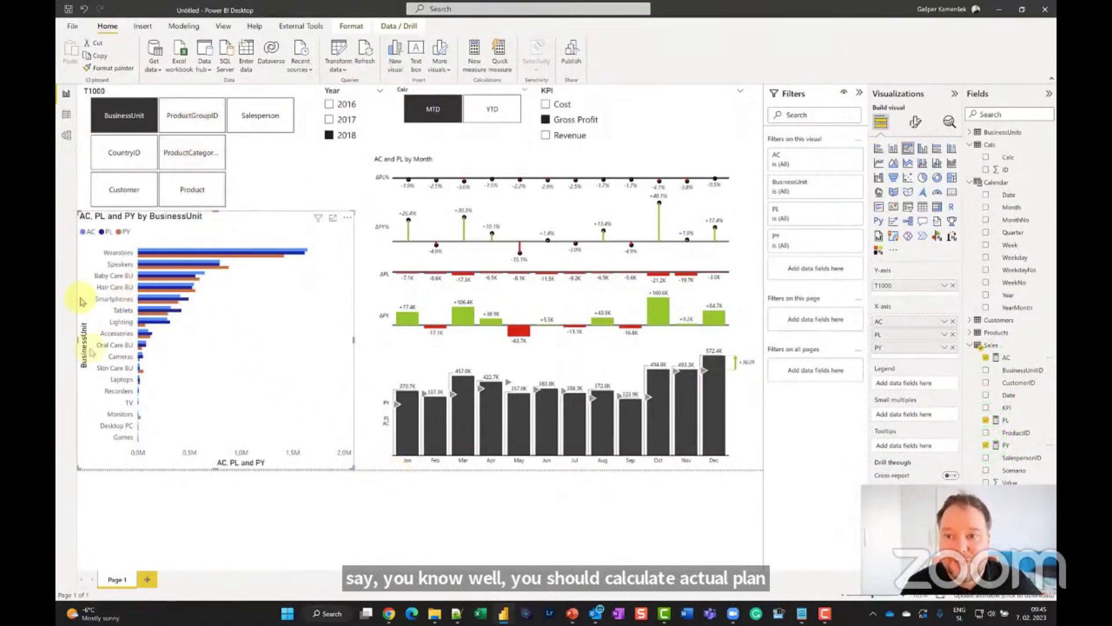
# - Test the bar chart with T1000 set to ProductGroupID, Salesperson, CountryID, ProductCategoryID, Customer and Product, and return the slicer to BusinessUnit
pyautogui.click(207, 112)
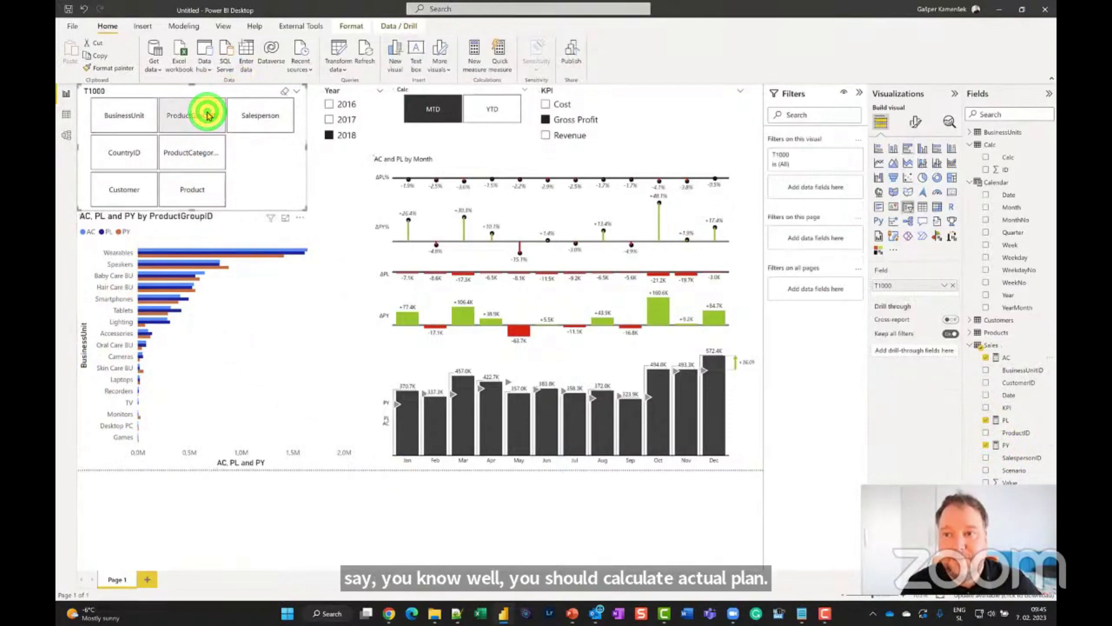
pyautogui.click(249, 113)
pyautogui.click(134, 149)
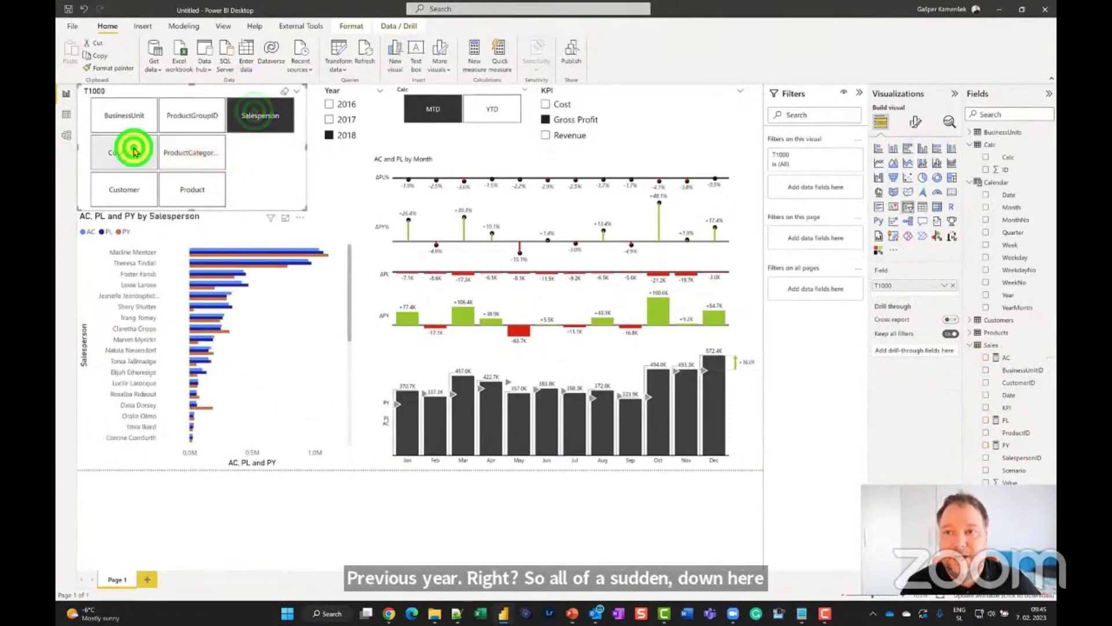
pyautogui.click(187, 152)
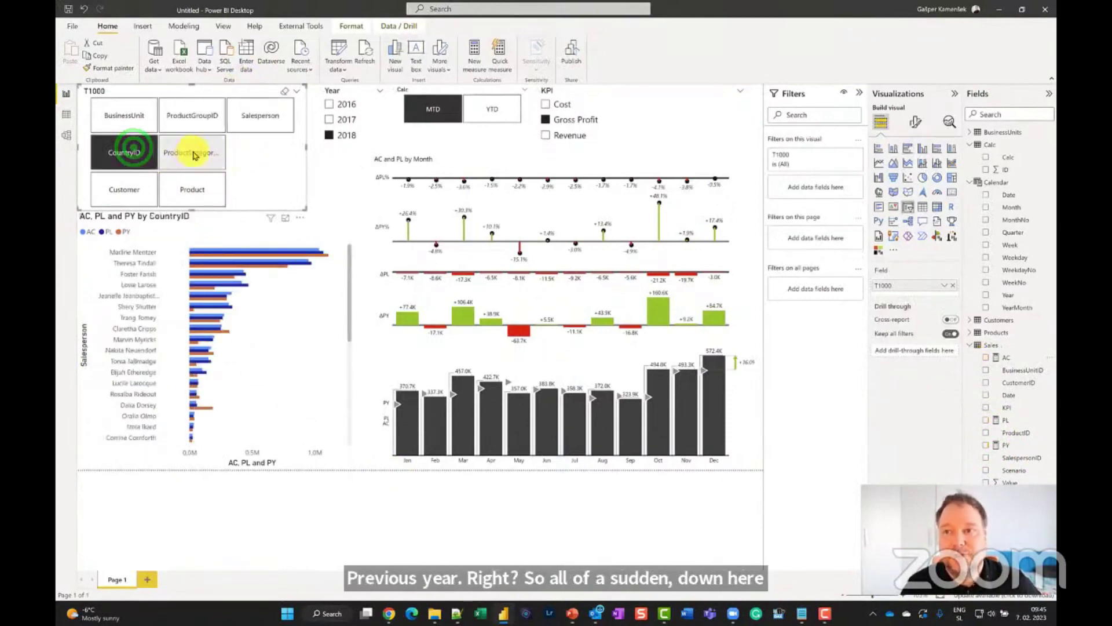
pyautogui.click(135, 184)
pyautogui.click(193, 189)
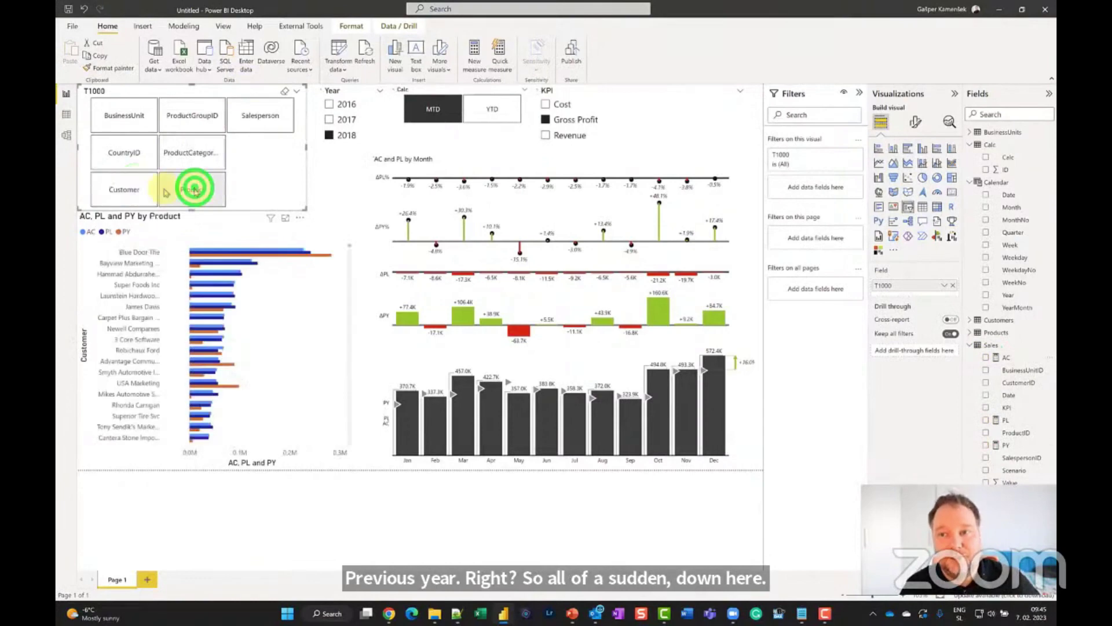
pyautogui.click(118, 125)
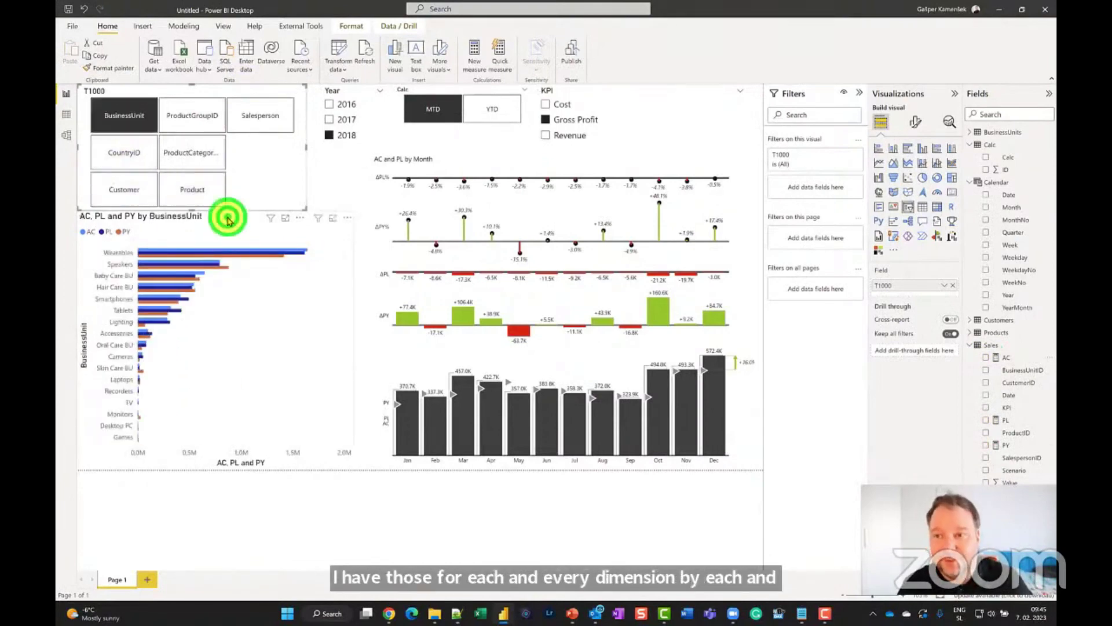
# - Convert the bar chart to a Zebra BI Tables visual and widen it rightward until absolute and relative variances fit
pyautogui.click(228, 219)
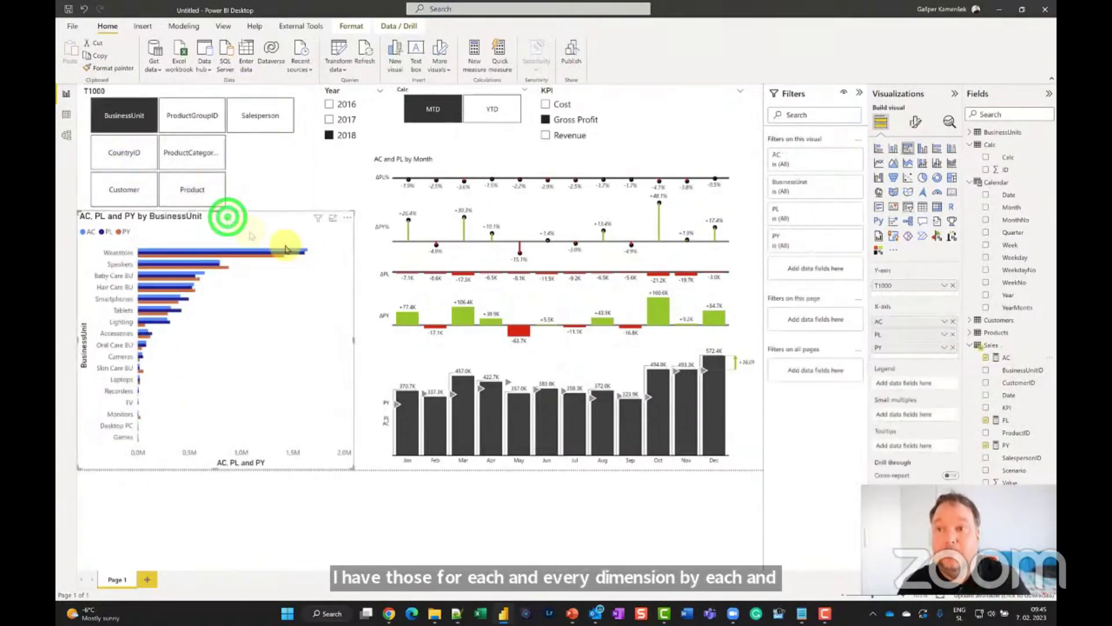
pyautogui.click(937, 237)
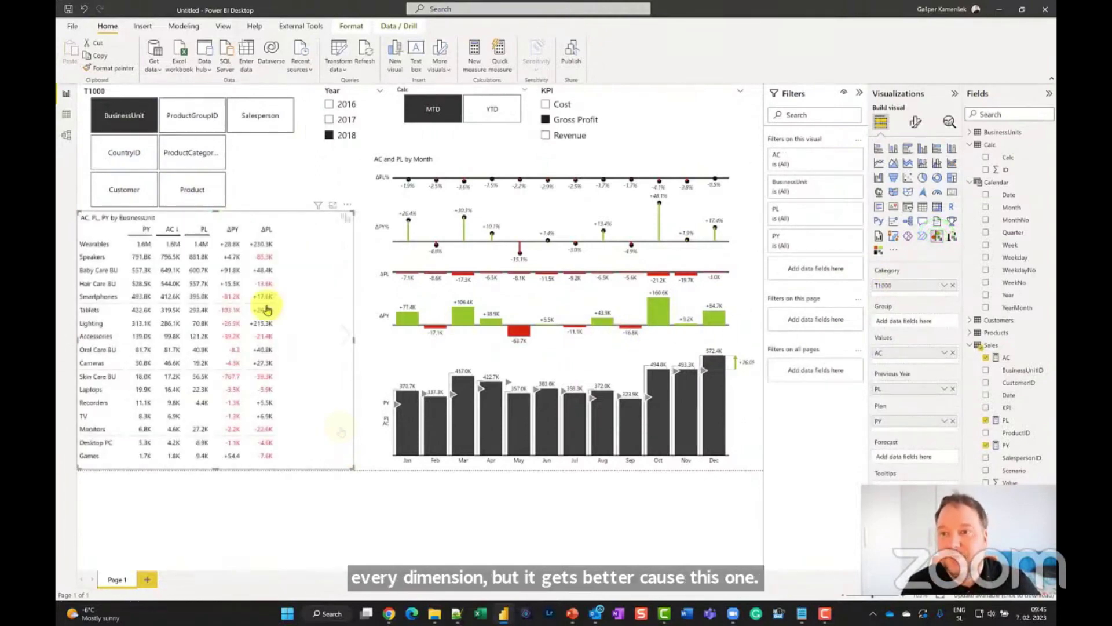
pyautogui.click(347, 332)
pyautogui.click(347, 333)
pyautogui.moveTo(360, 344); pyautogui.dragTo(489, 349)
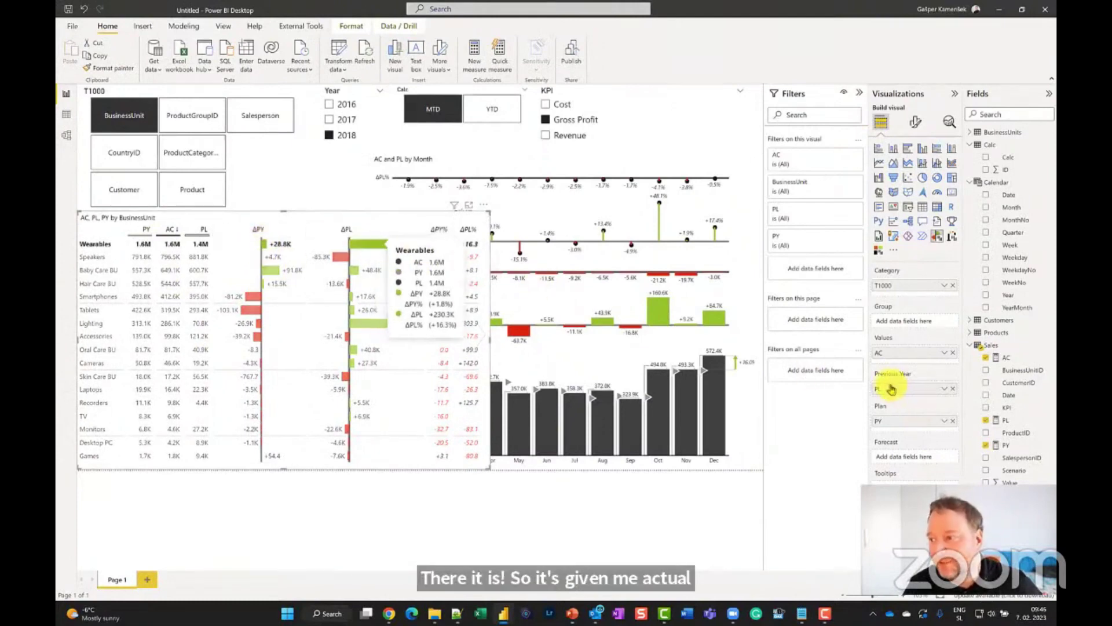
# - Swap the table's measures so PY is Previous Year and PL is Plan, and narrow the monthly chart so it clears the table
pyautogui.click(889, 385)
pyautogui.moveTo(903, 429)
pyautogui.mouseDown()
pyautogui.moveTo(895, 450)
pyautogui.moveTo(899, 421)
pyautogui.mouseUp()
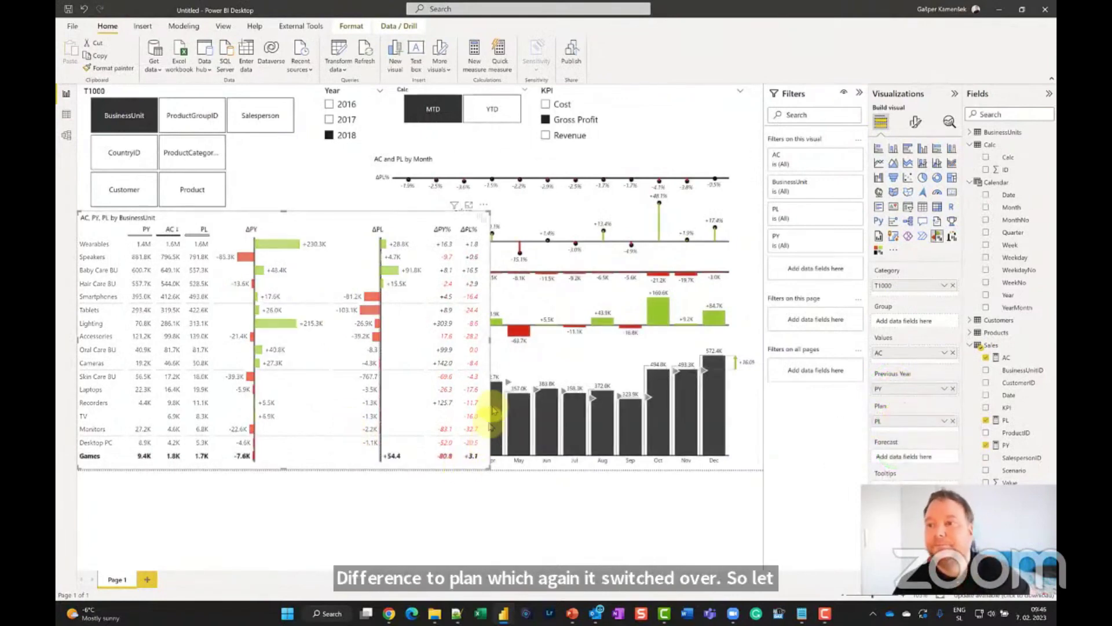
pyautogui.click(504, 160)
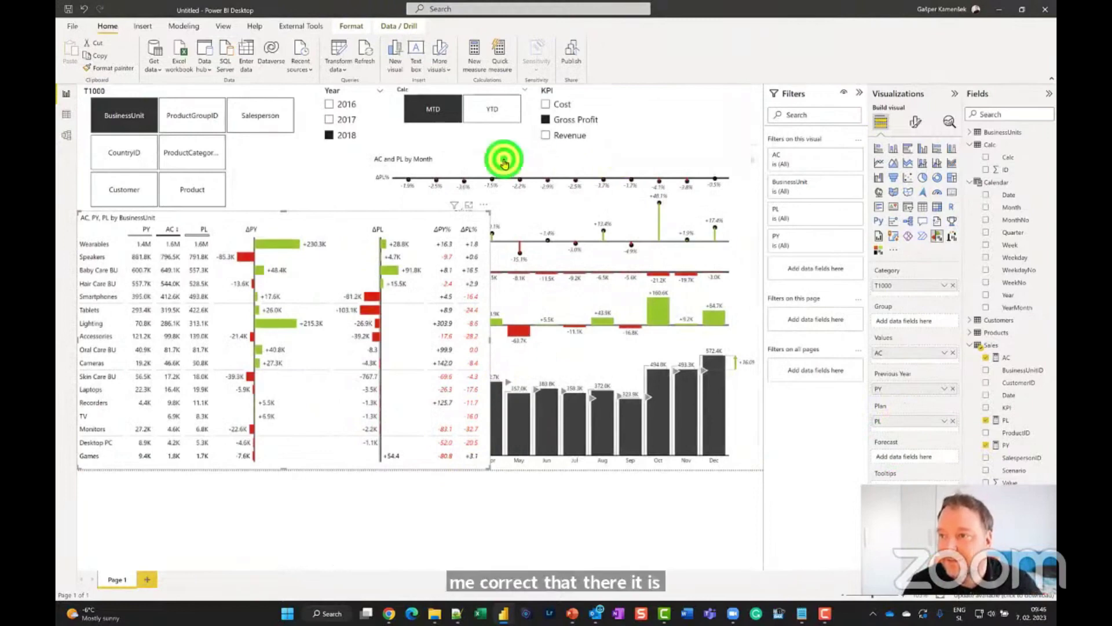
pyautogui.moveTo(372, 308); pyautogui.dragTo(503, 313)
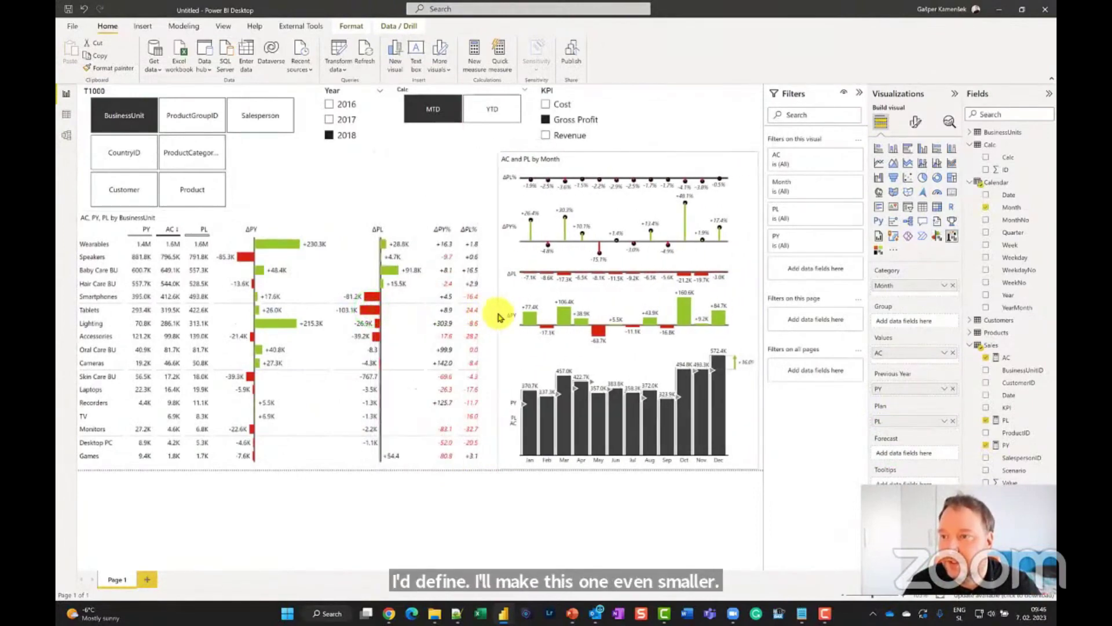
# - Switch the variance table through ProductGroupID, Salesperson and ProductCategoryID with the T1000 slicer, and leave it on CountryID
pyautogui.click(193, 116)
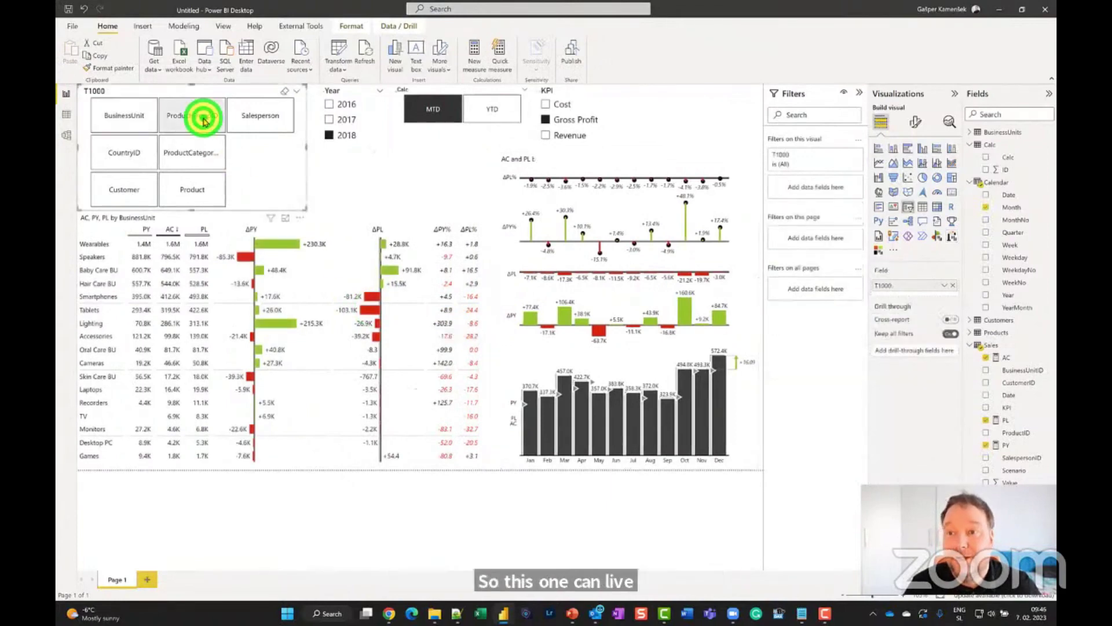
pyautogui.click(250, 119)
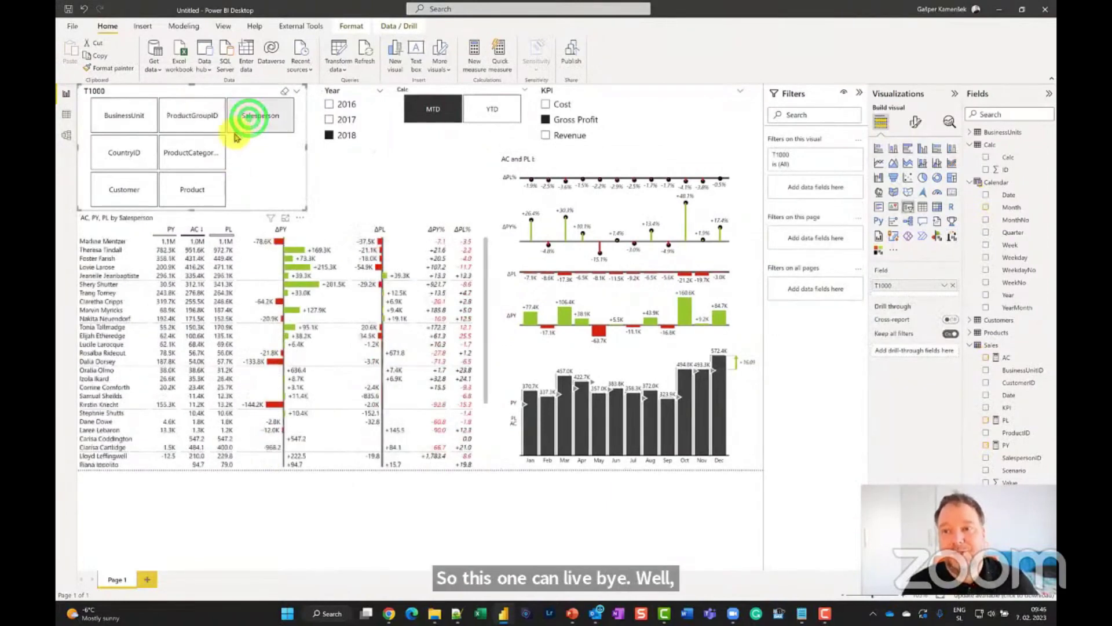
pyautogui.click(175, 150)
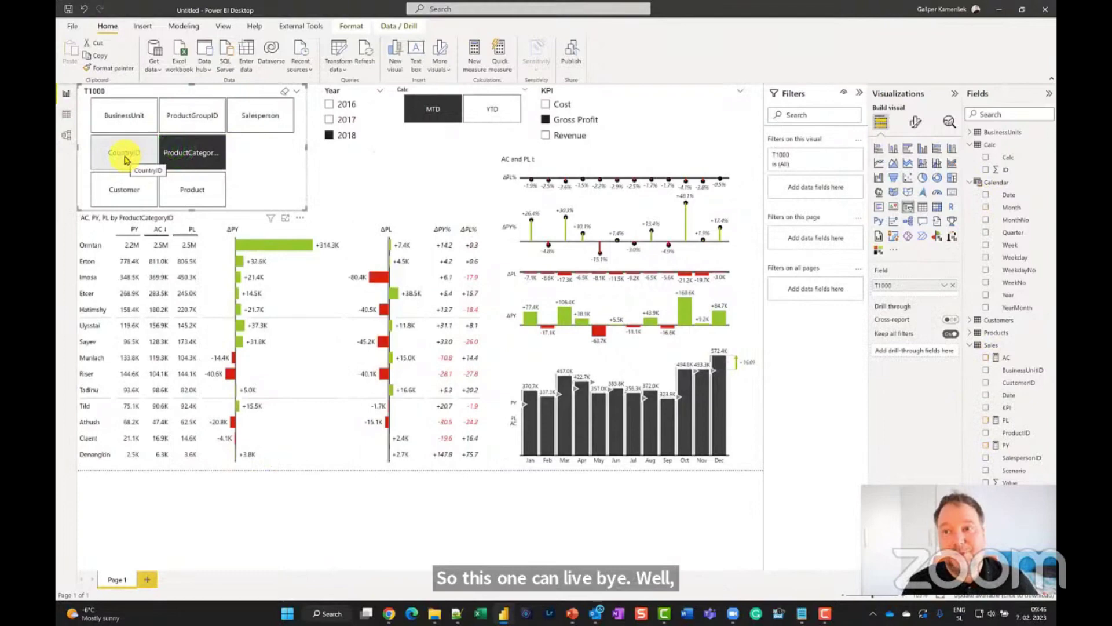
pyautogui.click(124, 154)
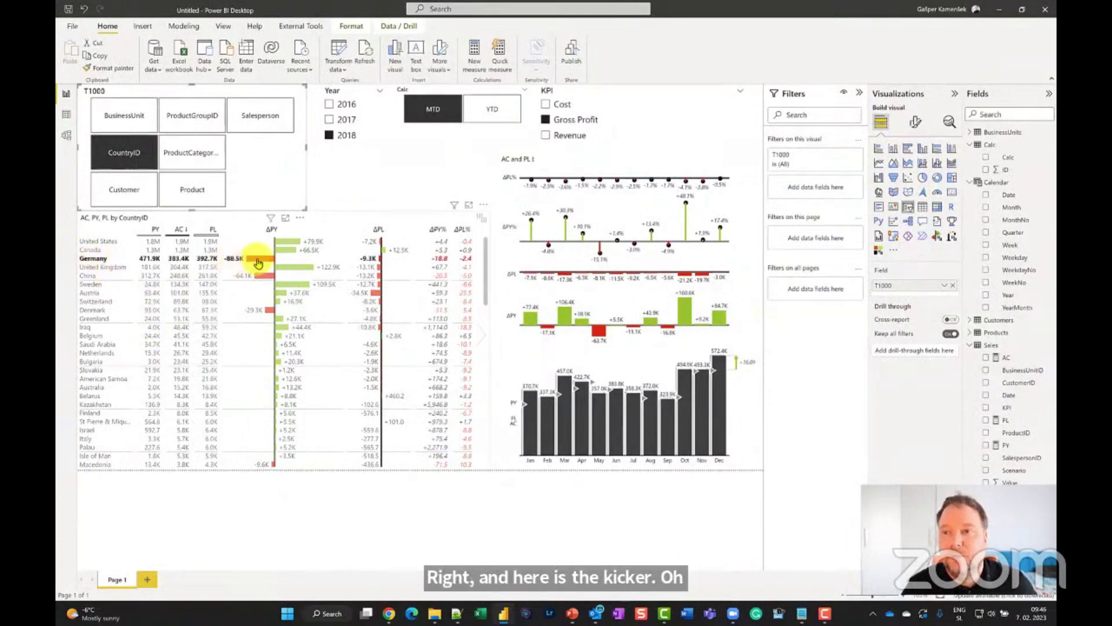
# - Cross-filter the monthly chart by Germany and compare Gross Profit, Revenue and Cost with the KPI slicer, ending on Revenue
pyautogui.moveTo(258, 262)
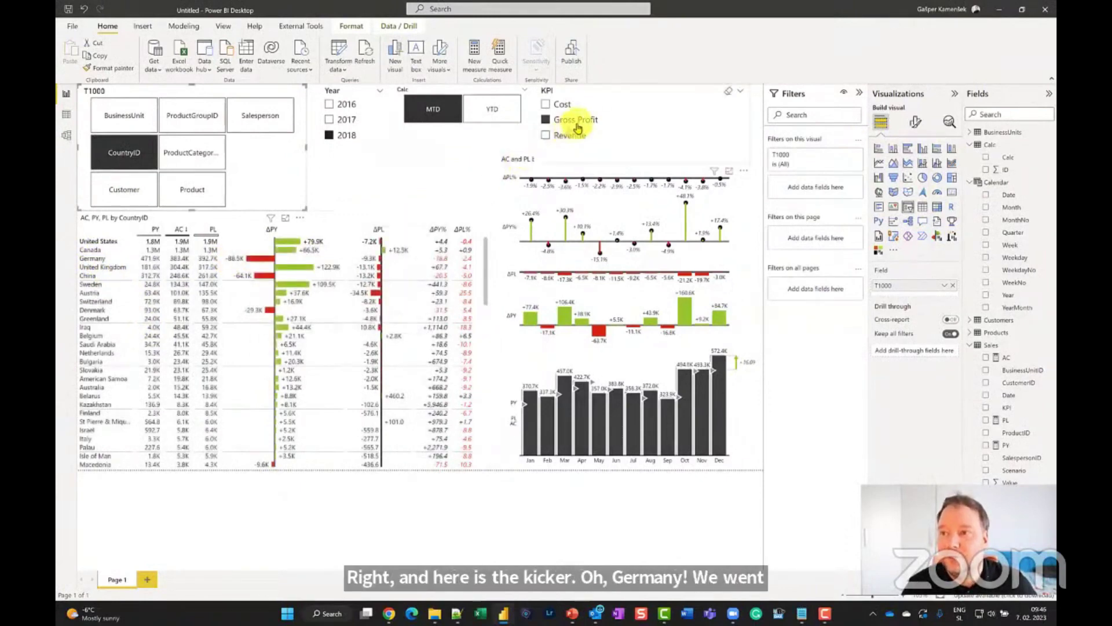
pyautogui.click(97, 263)
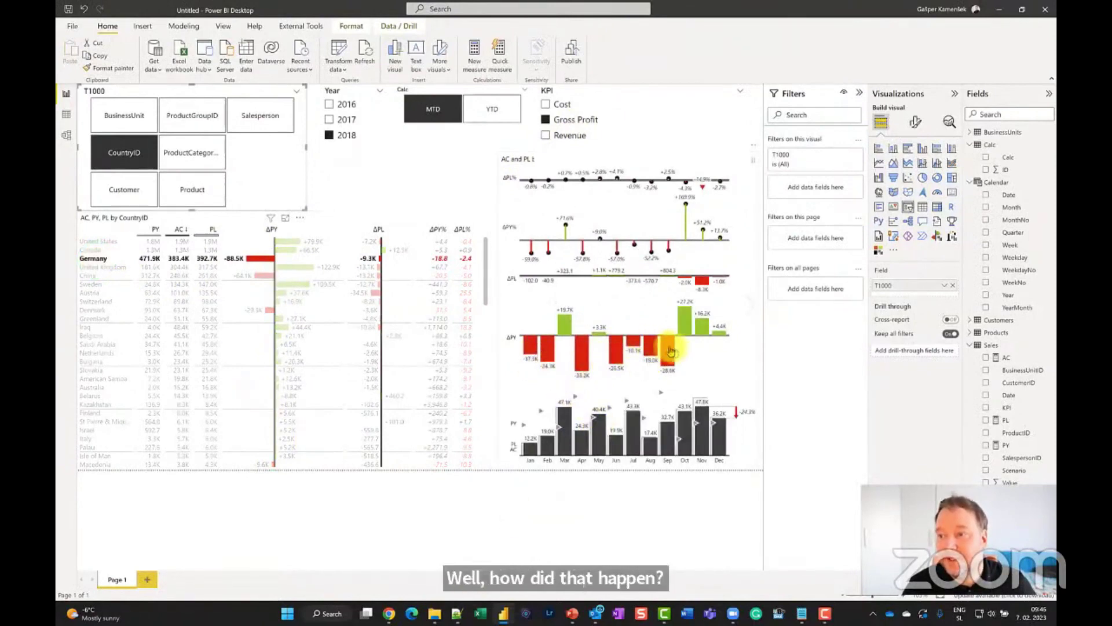
pyautogui.moveTo(700, 333)
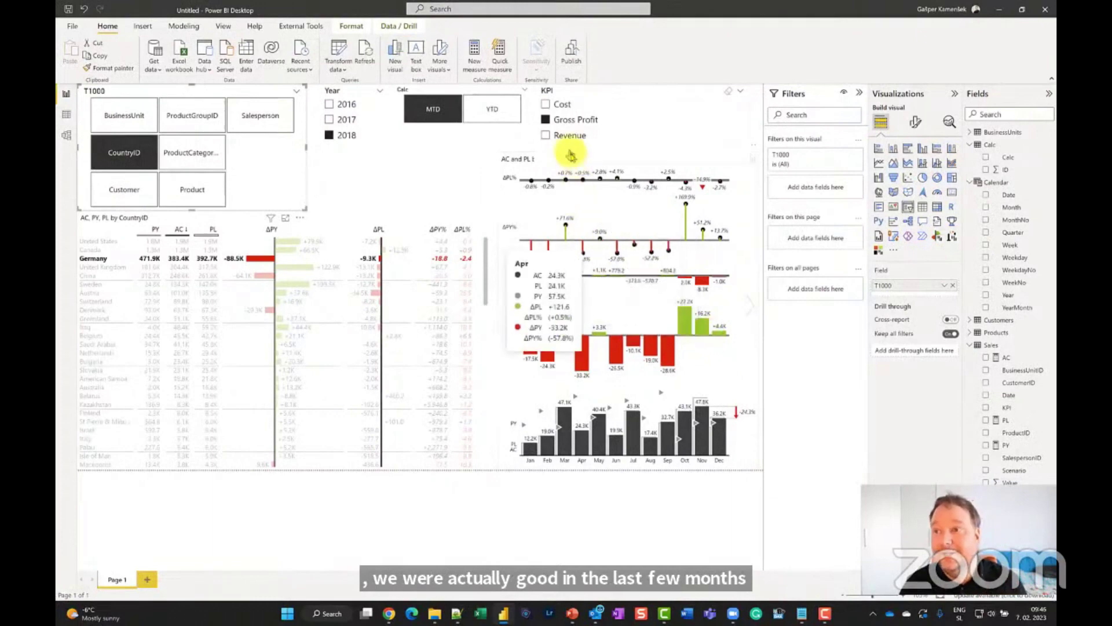
pyautogui.click(569, 139)
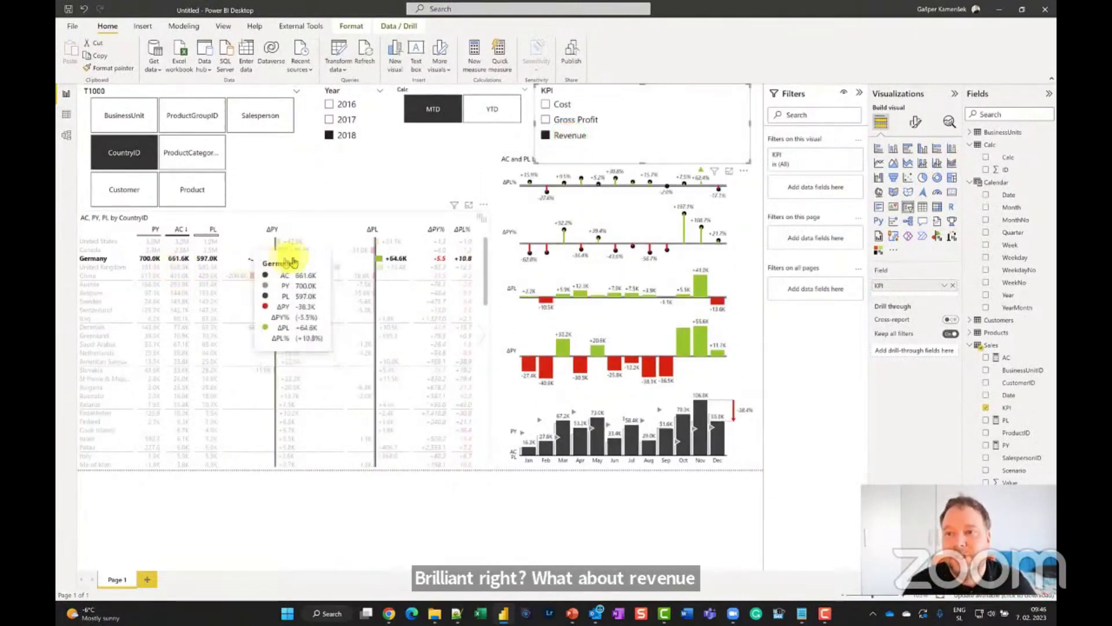
pyautogui.click(562, 107)
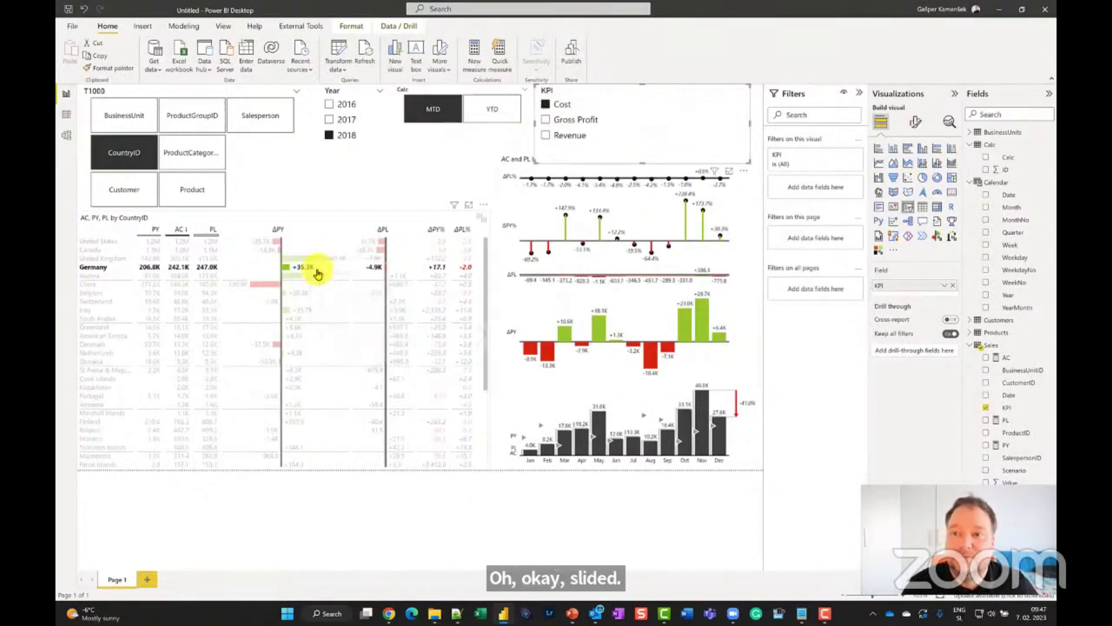
pyautogui.click(576, 119)
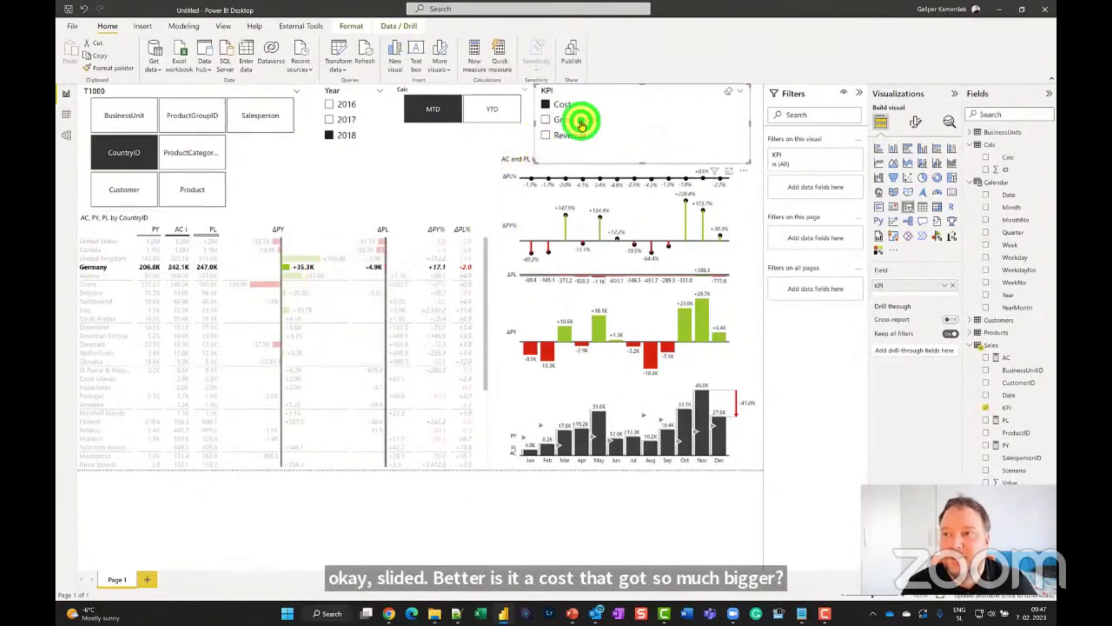
pyautogui.click(573, 136)
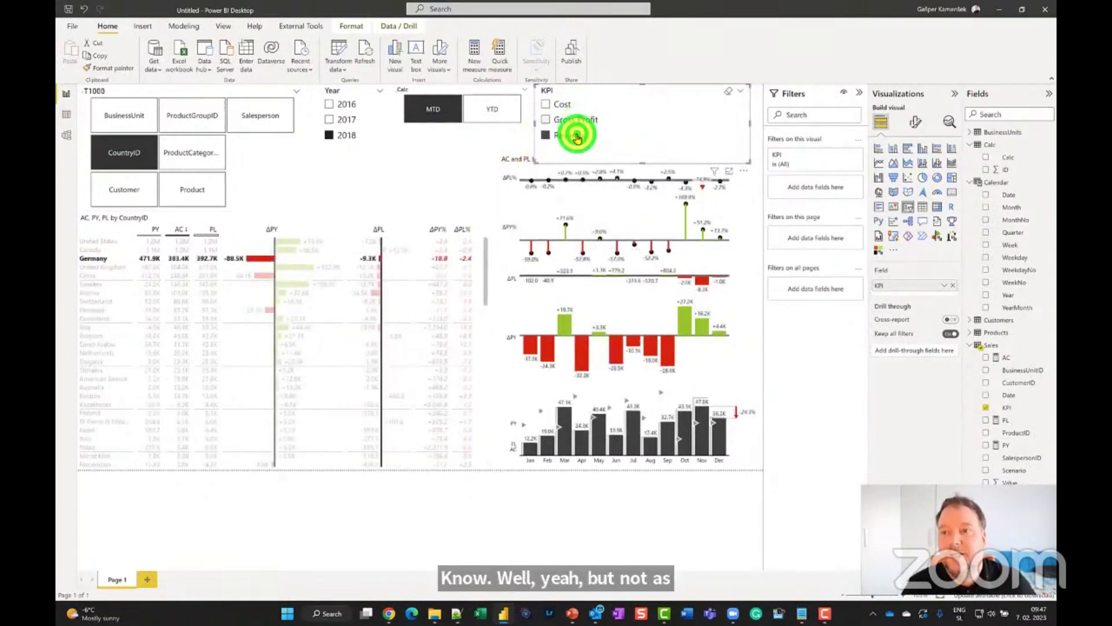
# - Cross-filter the monthly chart by United States and by Austria, and filter the country table by October from the chart
pyautogui.click(100, 242)
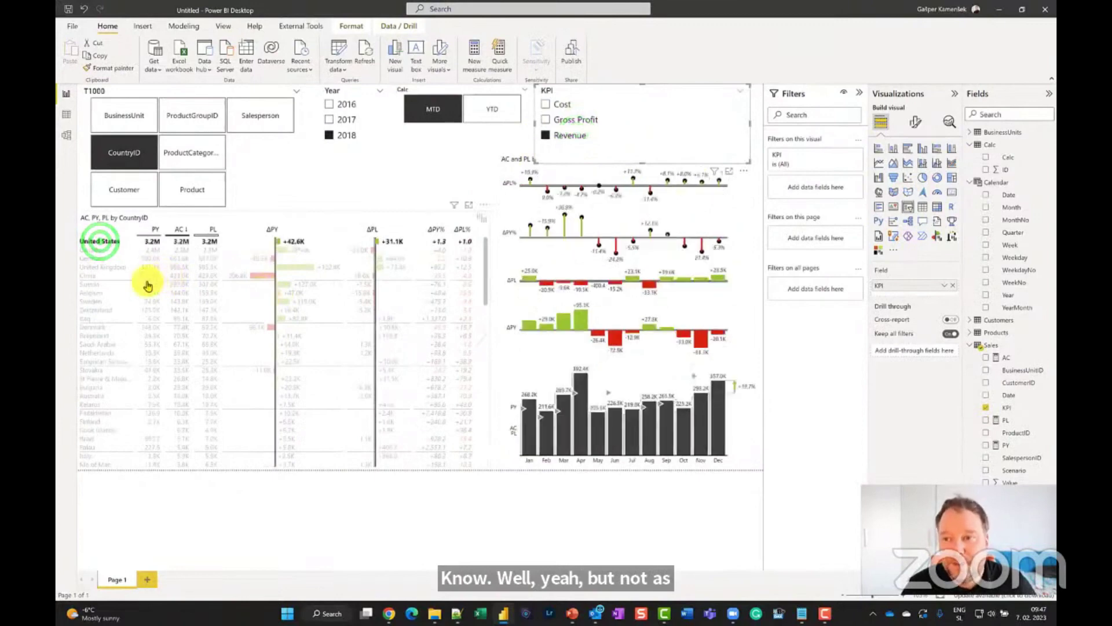
pyautogui.click(87, 292)
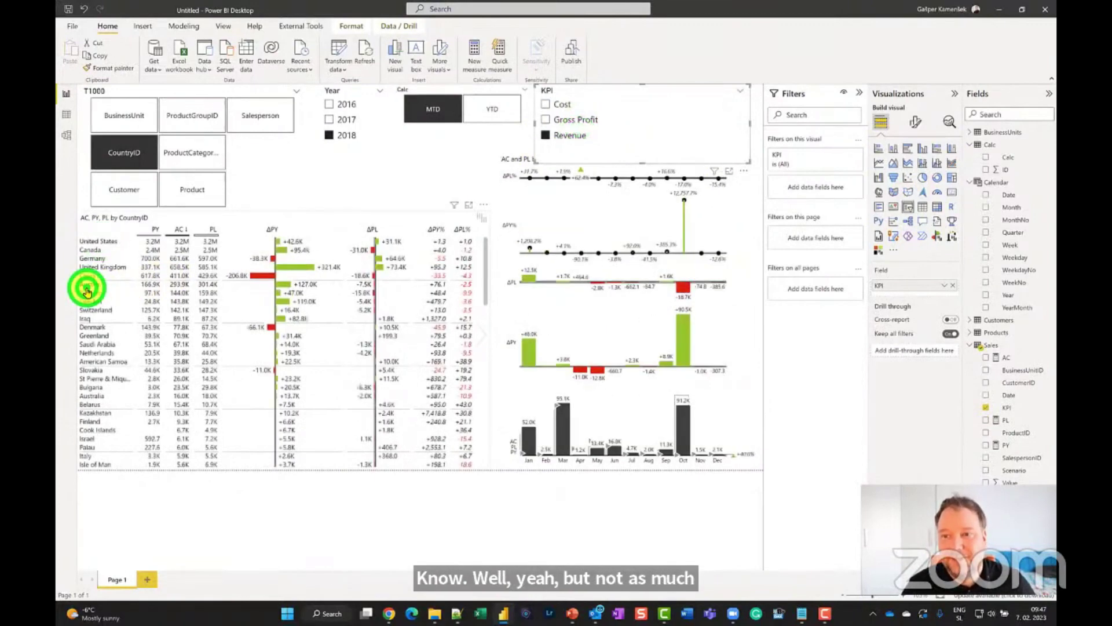
pyautogui.click(680, 442)
pyautogui.click(681, 440)
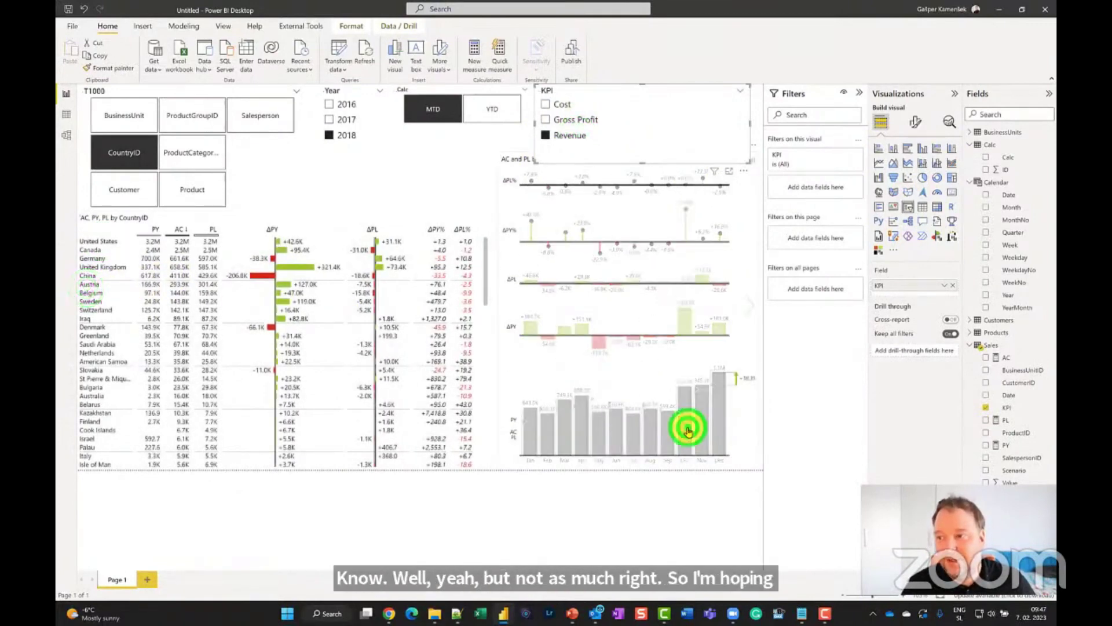
pyautogui.click(687, 423)
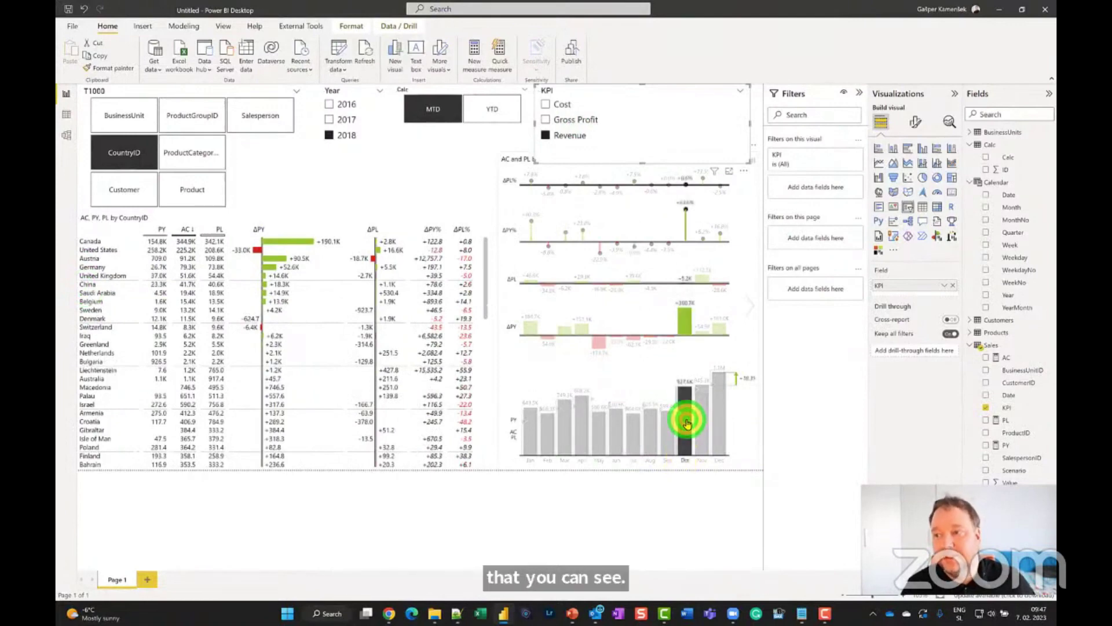
# - Clear the October filter and switch the table's T1000 dimension through ProductCategoryID, ProductGroupID and CountryID, ending on BusinessUnit
pyautogui.click(686, 423)
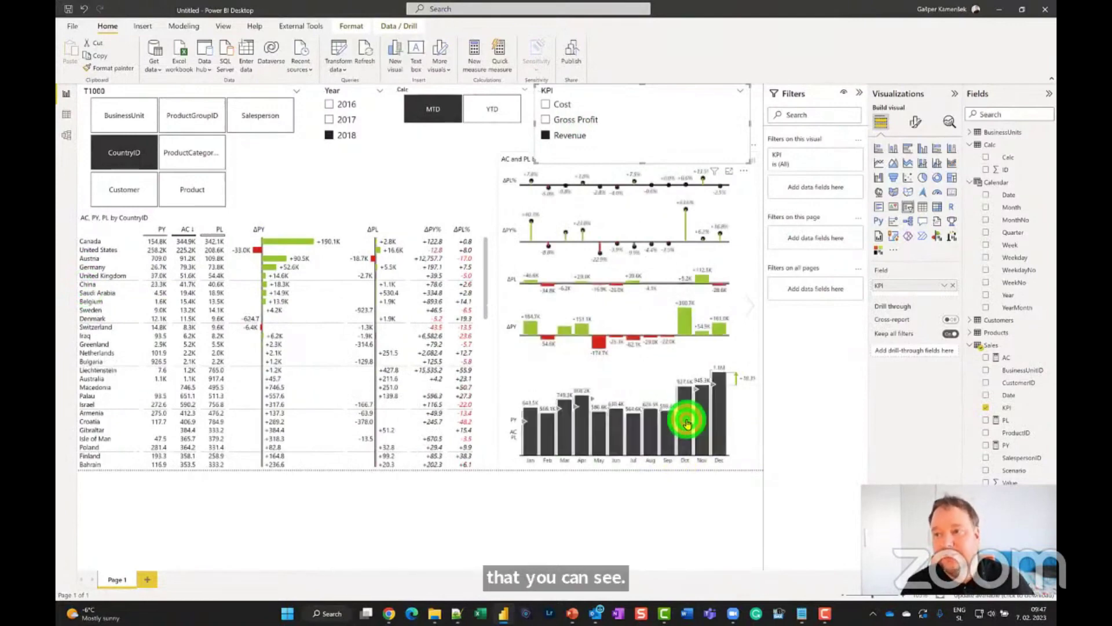
pyautogui.click(188, 162)
pyautogui.click(128, 113)
pyautogui.click(177, 116)
pyautogui.click(104, 152)
pyautogui.click(120, 119)
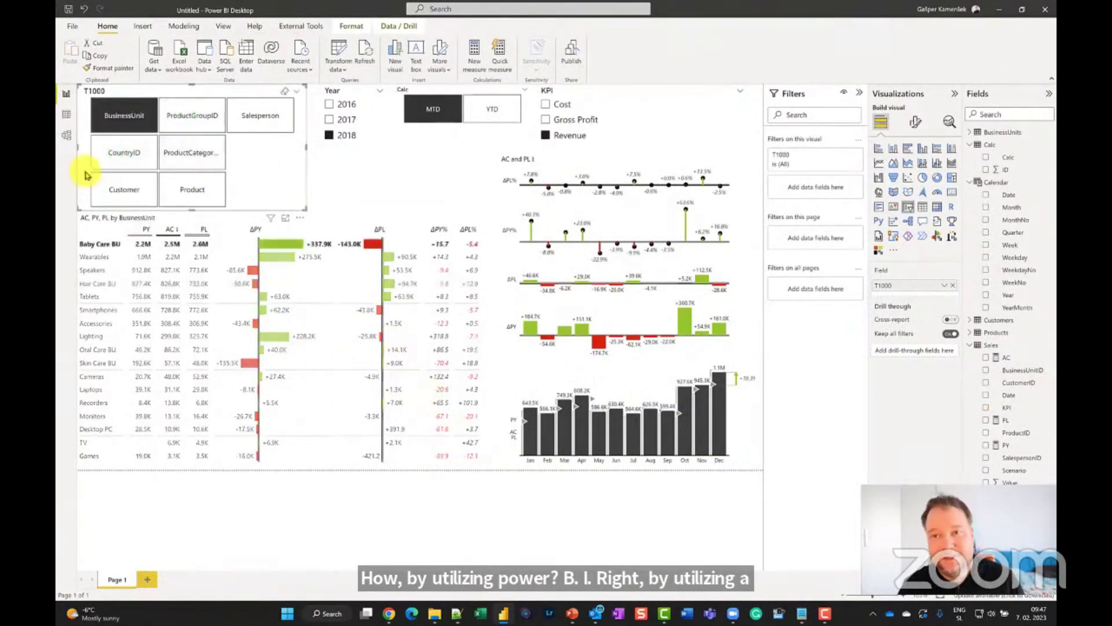
# - Review the star schema in the model view, shift the Sales table slightly, and return to the report
pyautogui.click(68, 140)
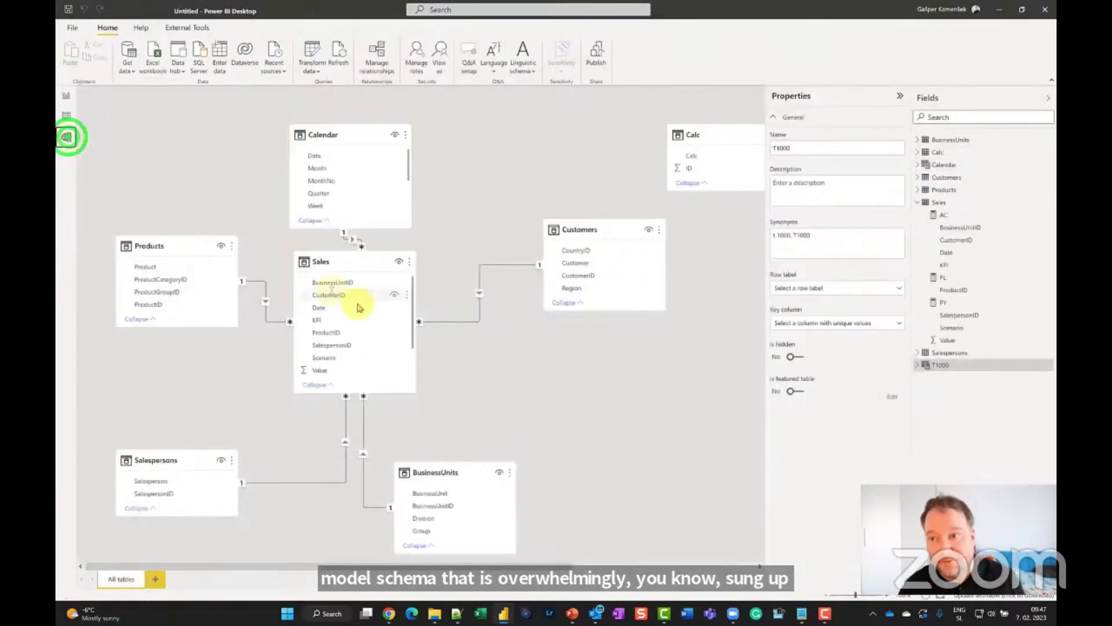
pyautogui.click(353, 260)
pyautogui.moveTo(352, 309); pyautogui.dragTo(336, 284)
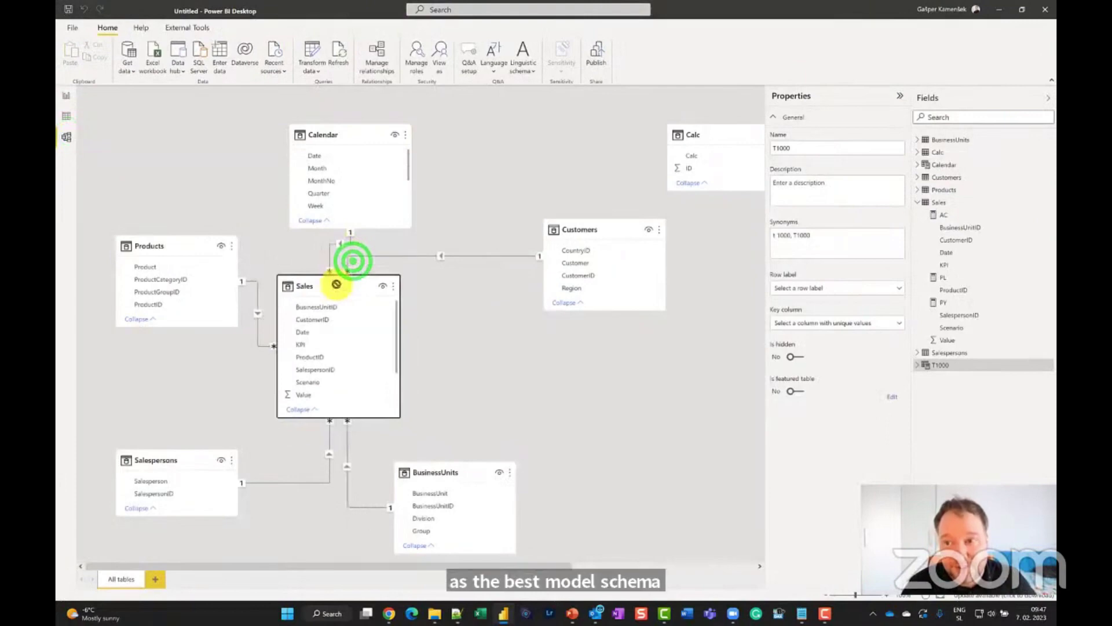
pyautogui.click(63, 100)
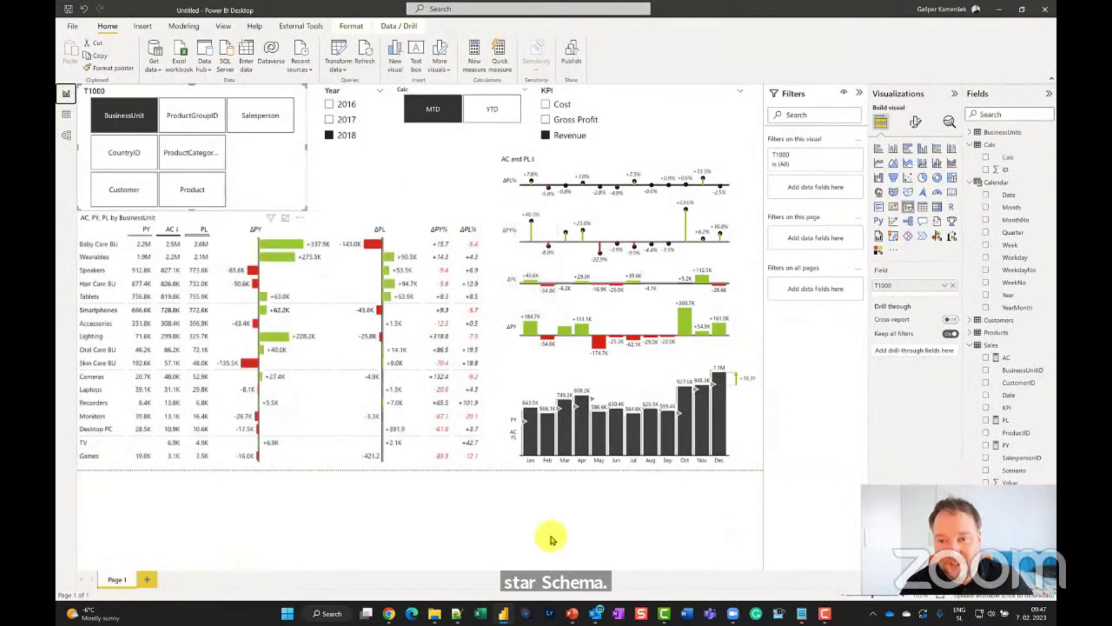
# - Compare Gross Profit and Cost with the KPI slicer, then check Cost as YTD and as MTD
pyautogui.click(582, 426)
pyautogui.click(658, 216)
pyautogui.click(559, 105)
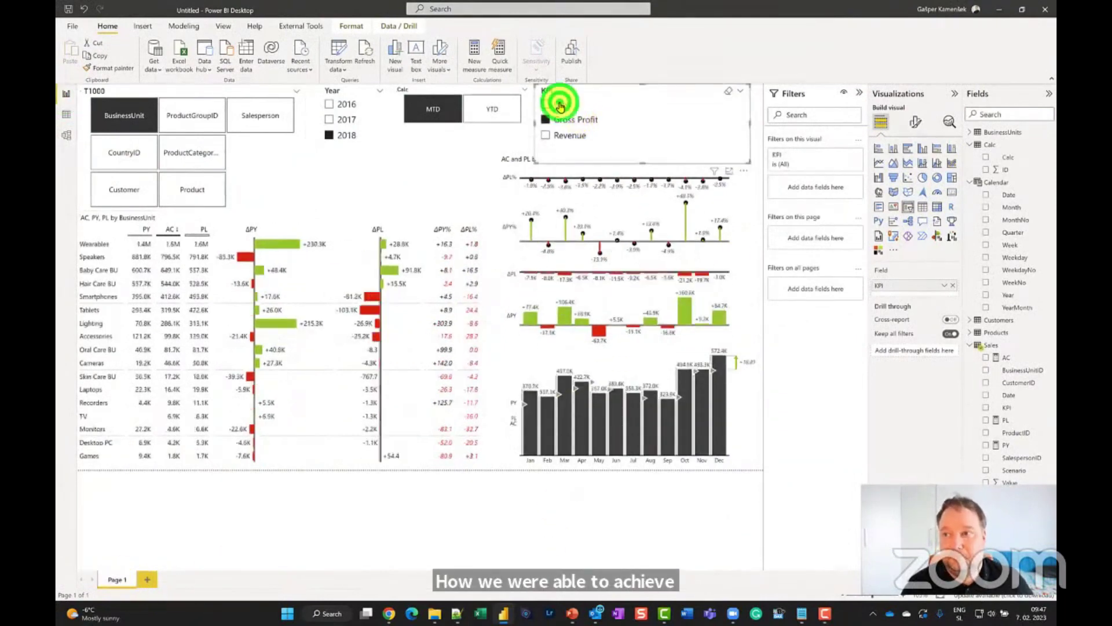
pyautogui.click(501, 111)
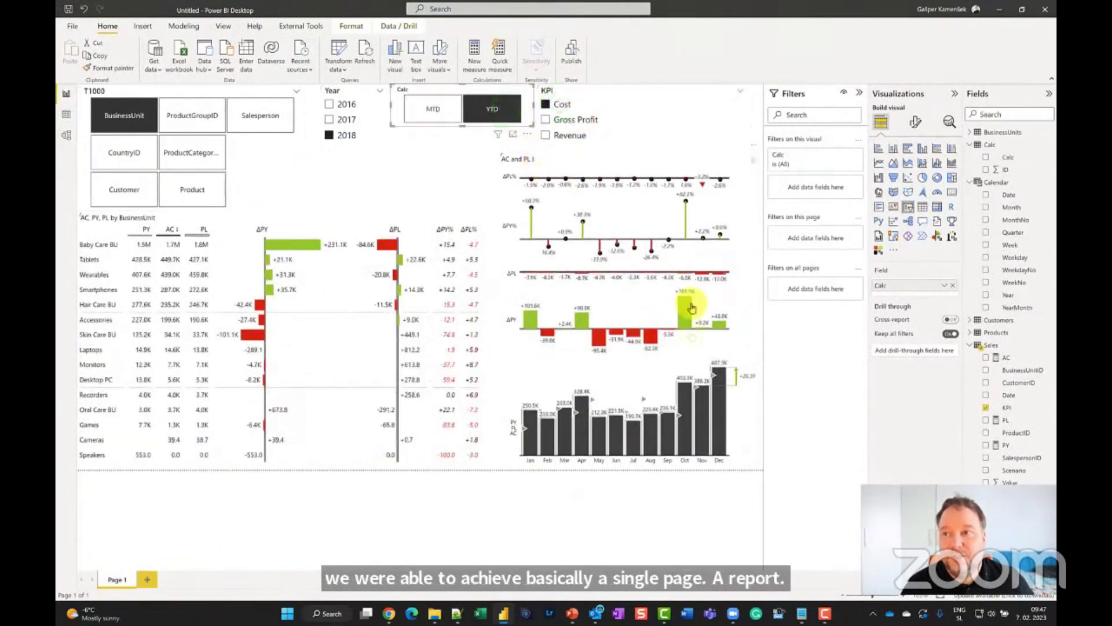
pyautogui.click(440, 109)
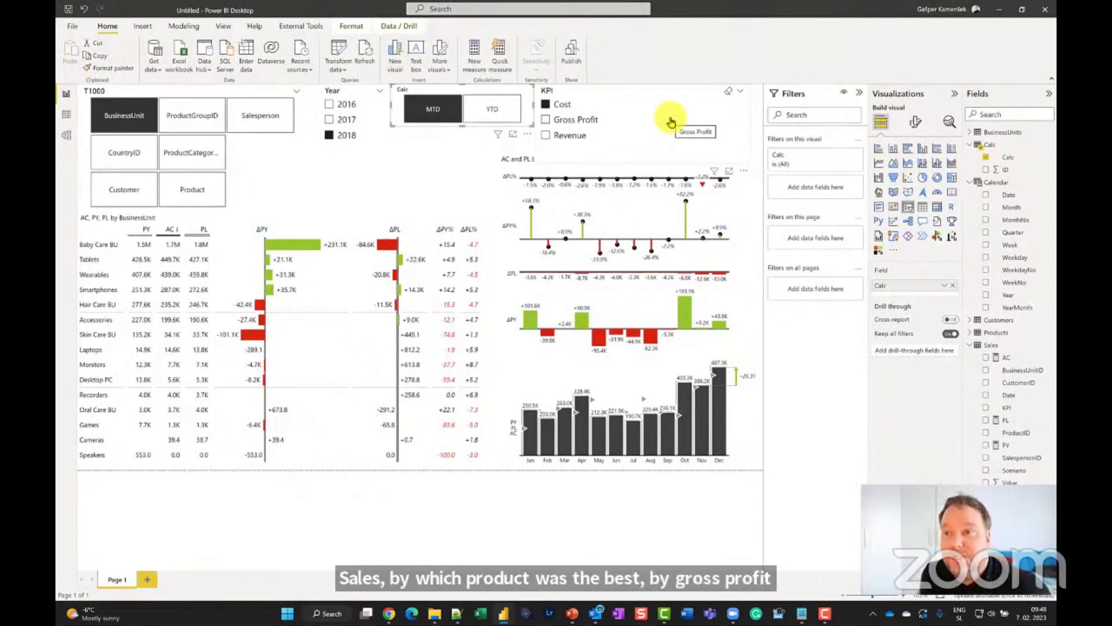
# - Break the variance table down by Product for Gross Profit and inspect the top products for 2018
pyautogui.click(199, 185)
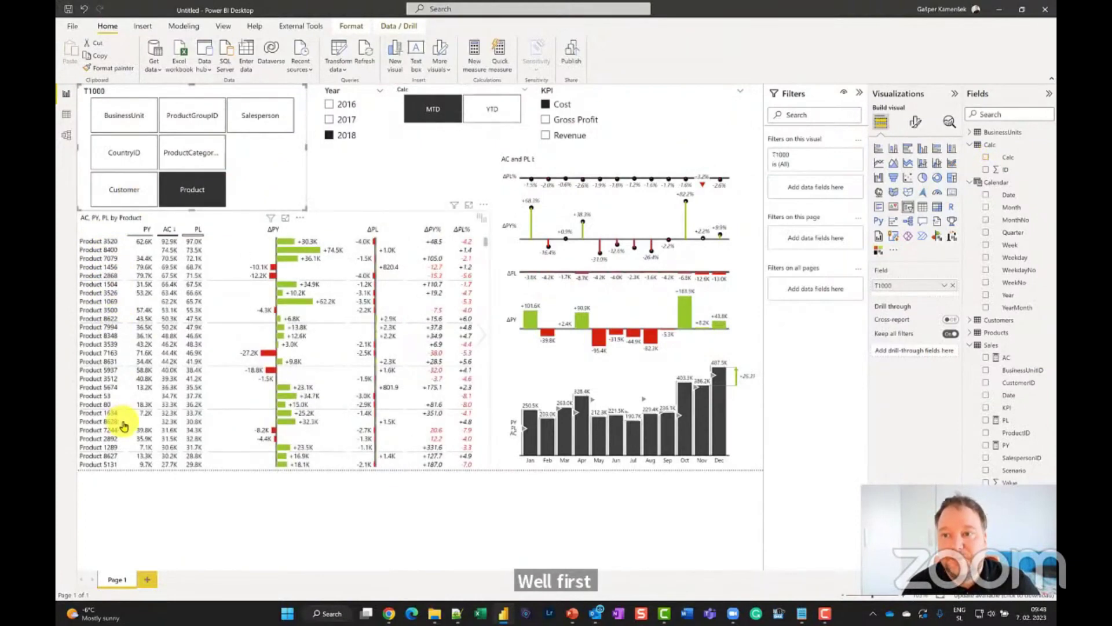
pyautogui.click(570, 119)
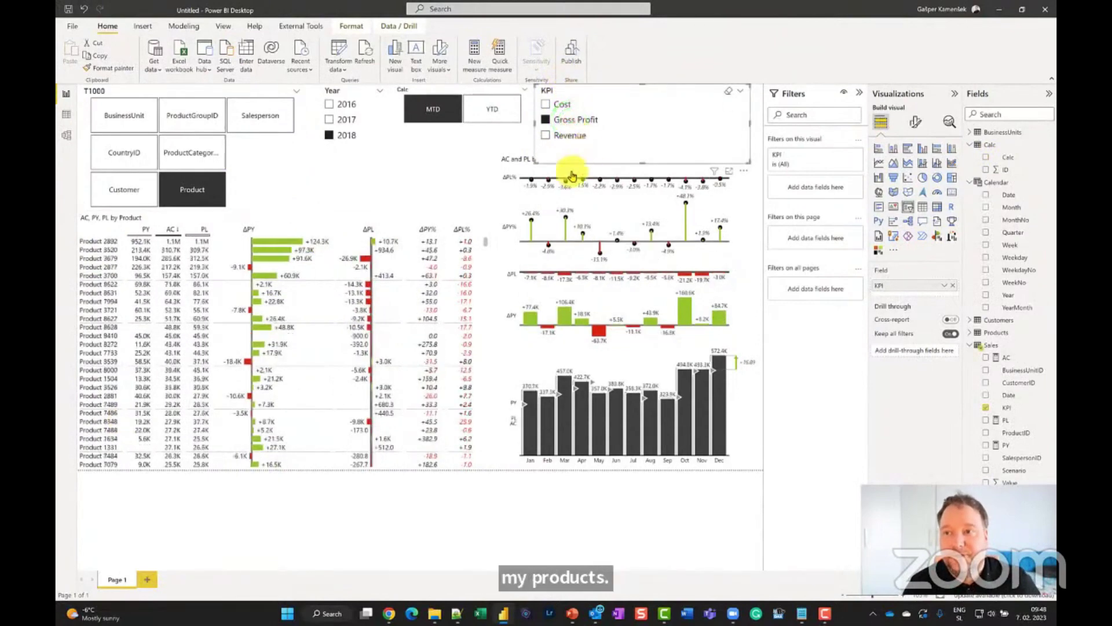
pyautogui.moveTo(177, 251)
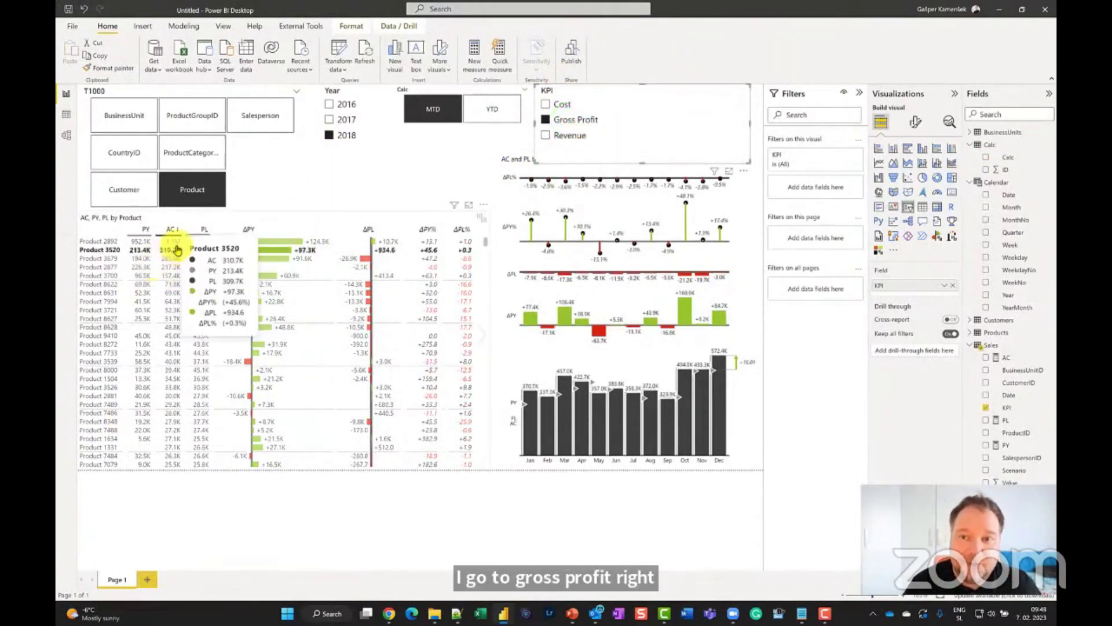
# - Filter the report to 2017 with YTD, select September in the monthly chart, and inspect the best product's figures
pyautogui.click(349, 120)
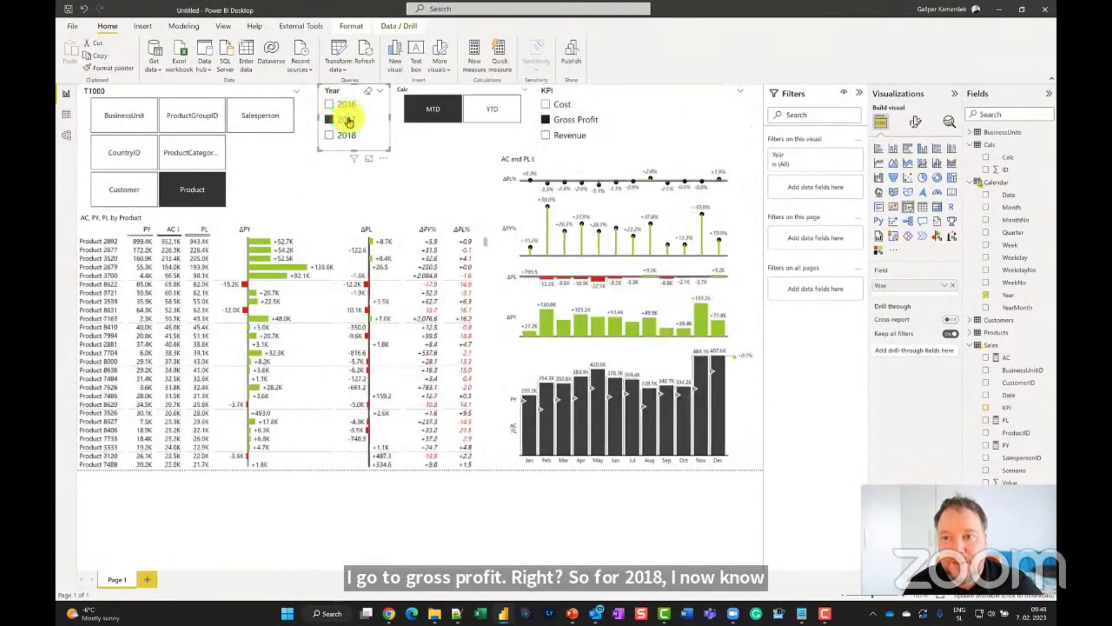
pyautogui.moveTo(171, 246)
pyautogui.click(490, 112)
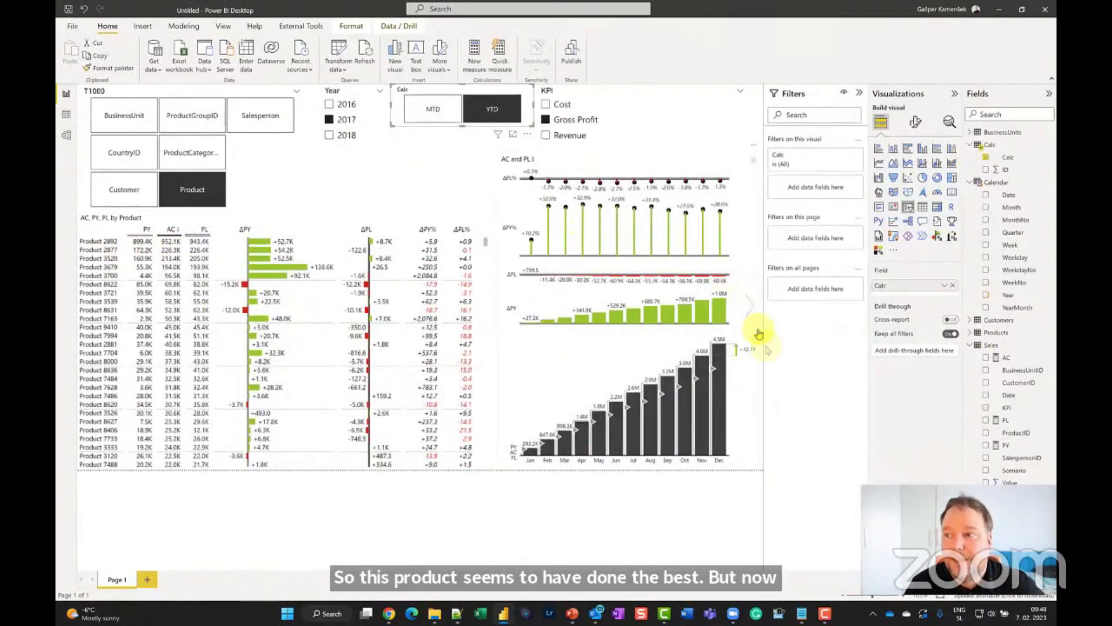
pyautogui.click(666, 423)
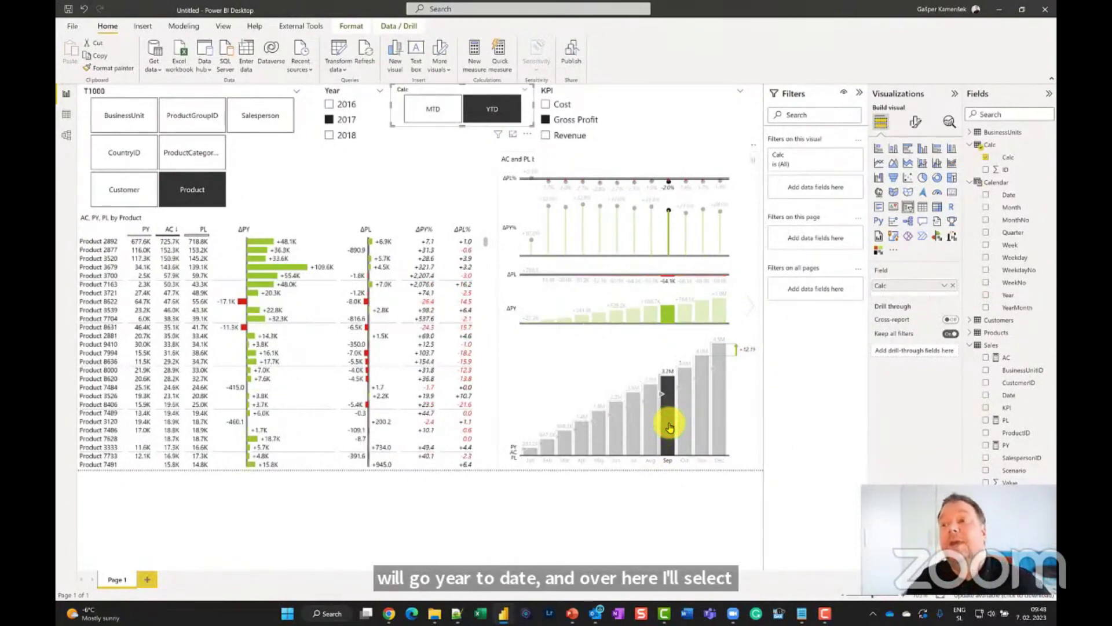
pyautogui.click(494, 109)
pyautogui.moveTo(172, 246)
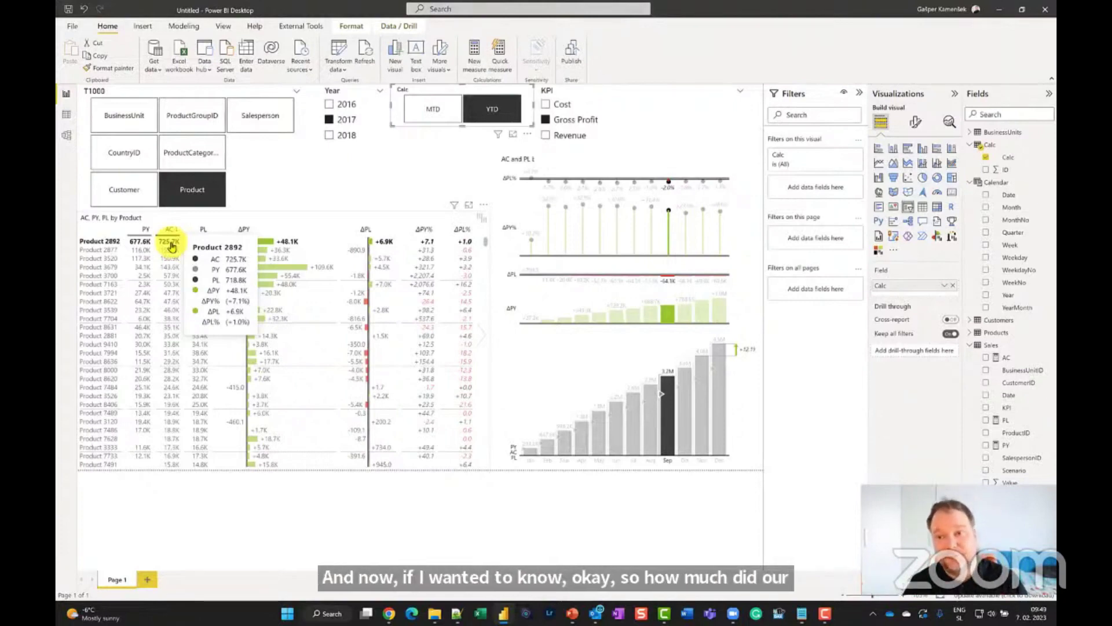
# - Cross-filter the monthly chart by Product 2877, read its September year-to-date values, and clear the product selection
pyautogui.click(100, 250)
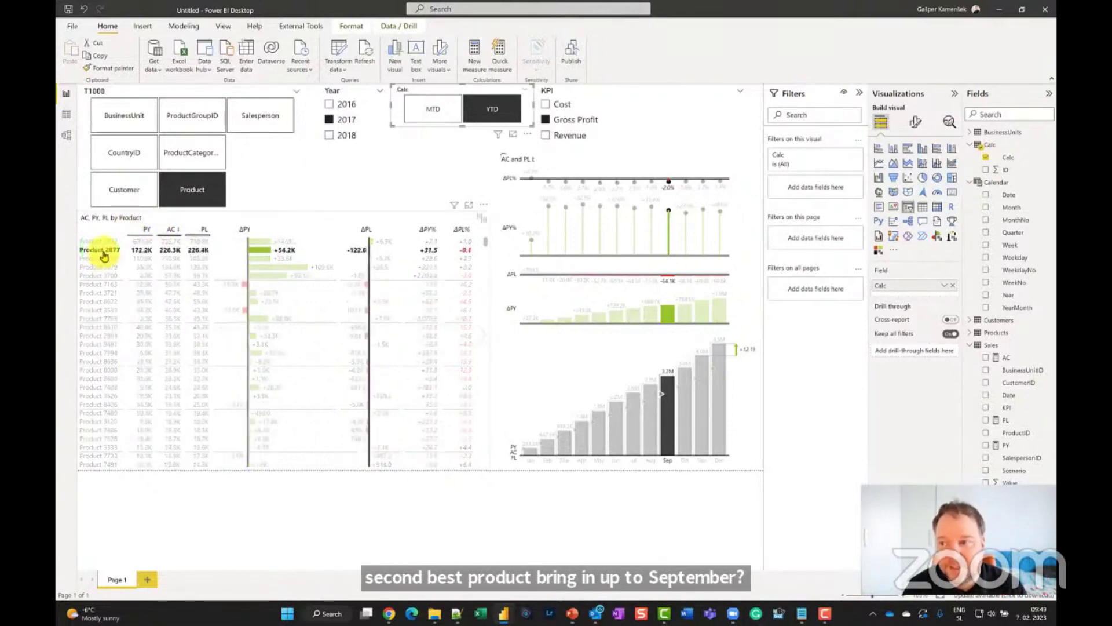
pyautogui.moveTo(671, 399)
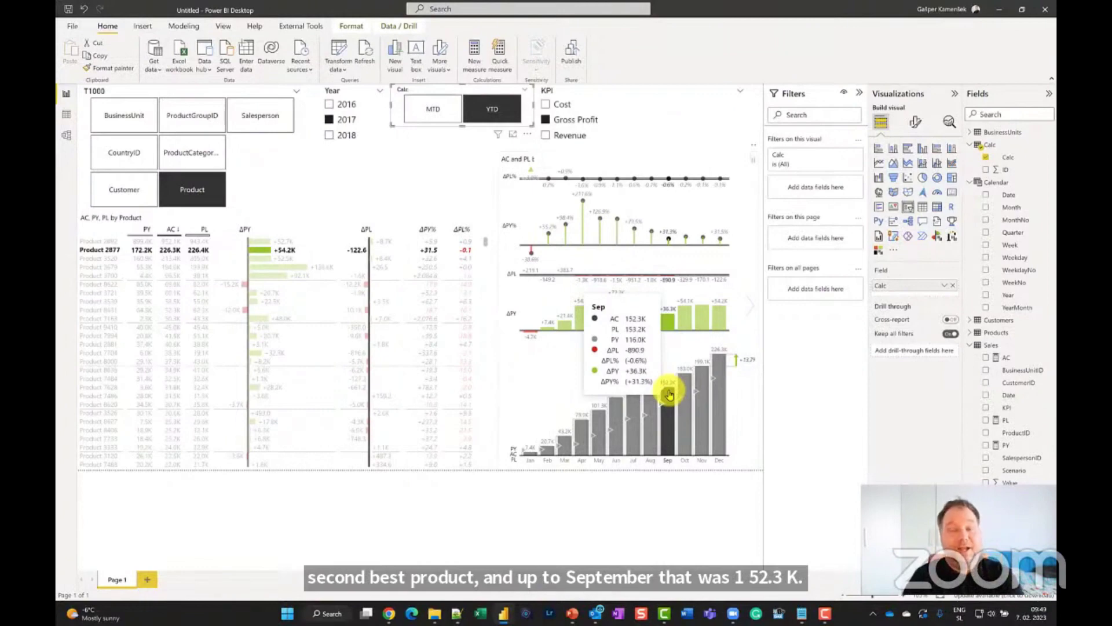
pyautogui.click(114, 250)
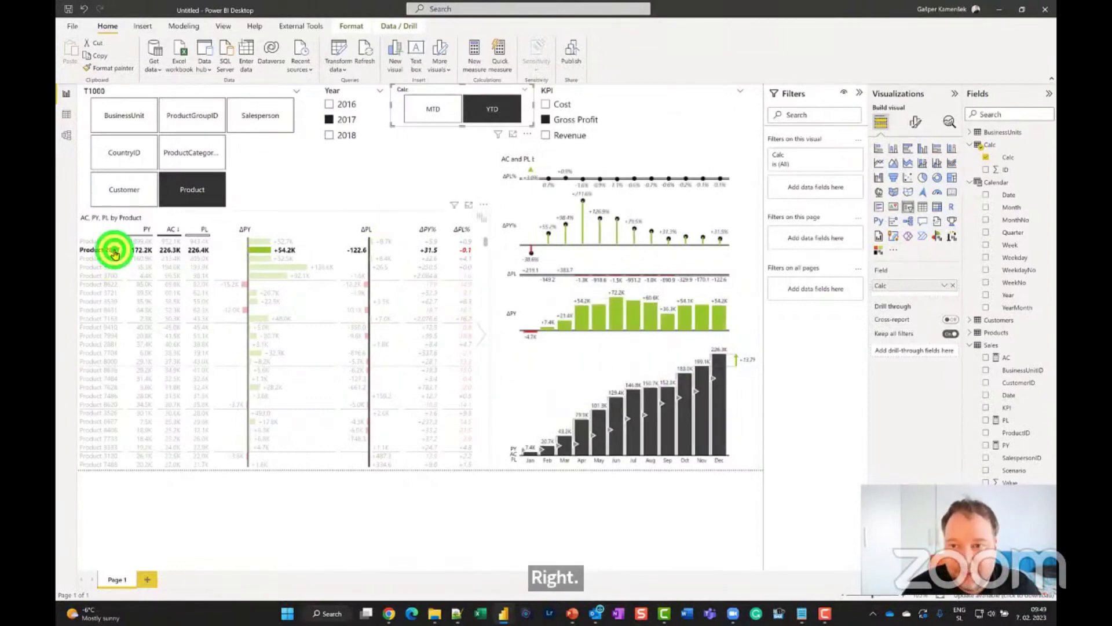
# - Add a new report page and name it TTCountries
pyautogui.click(149, 582)
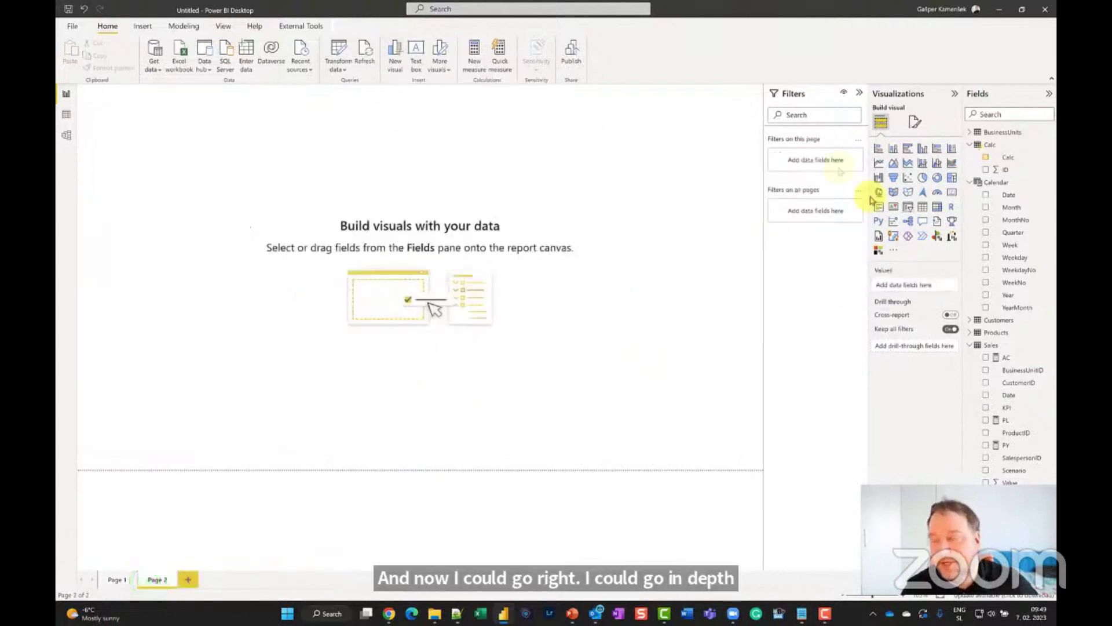
pyautogui.click(915, 122)
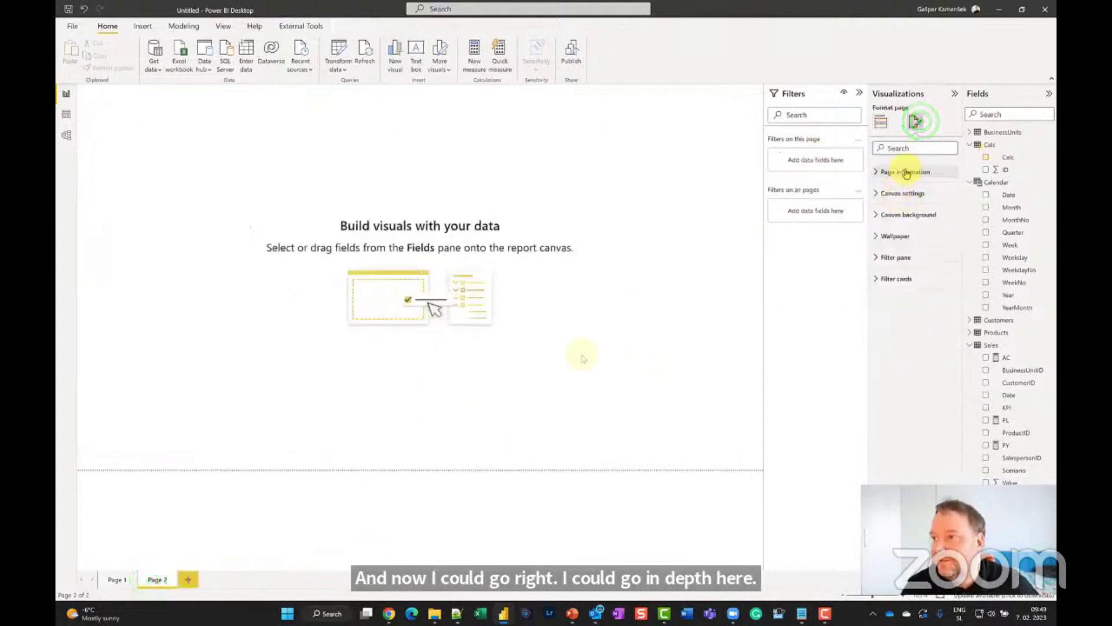
pyautogui.doubleClick(155, 575)
pyautogui.write('1')
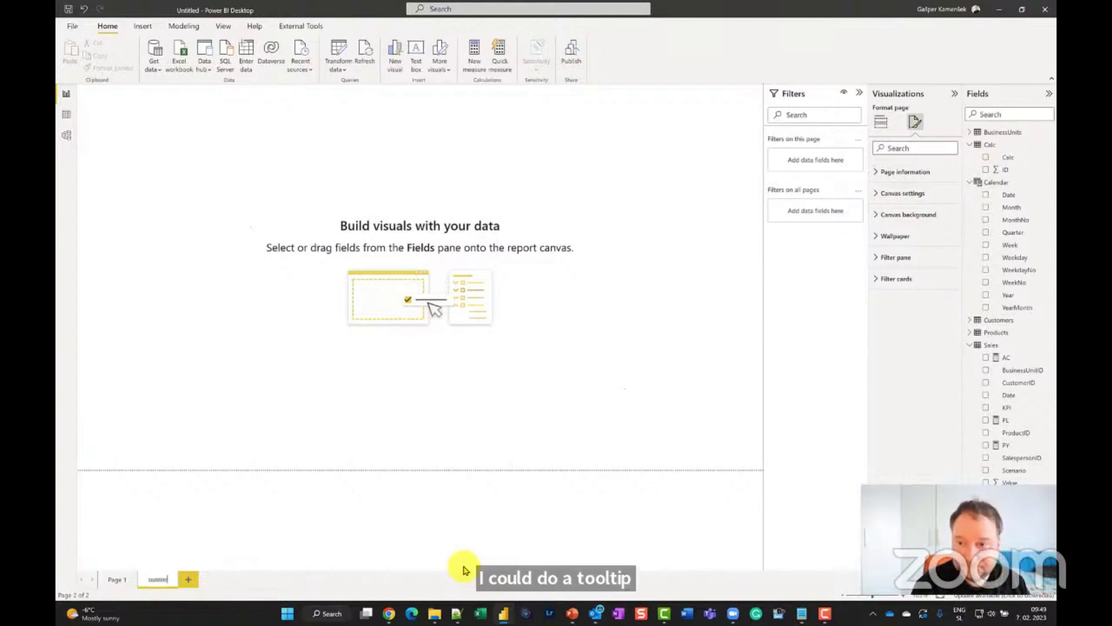
pyautogui.click(671, 263)
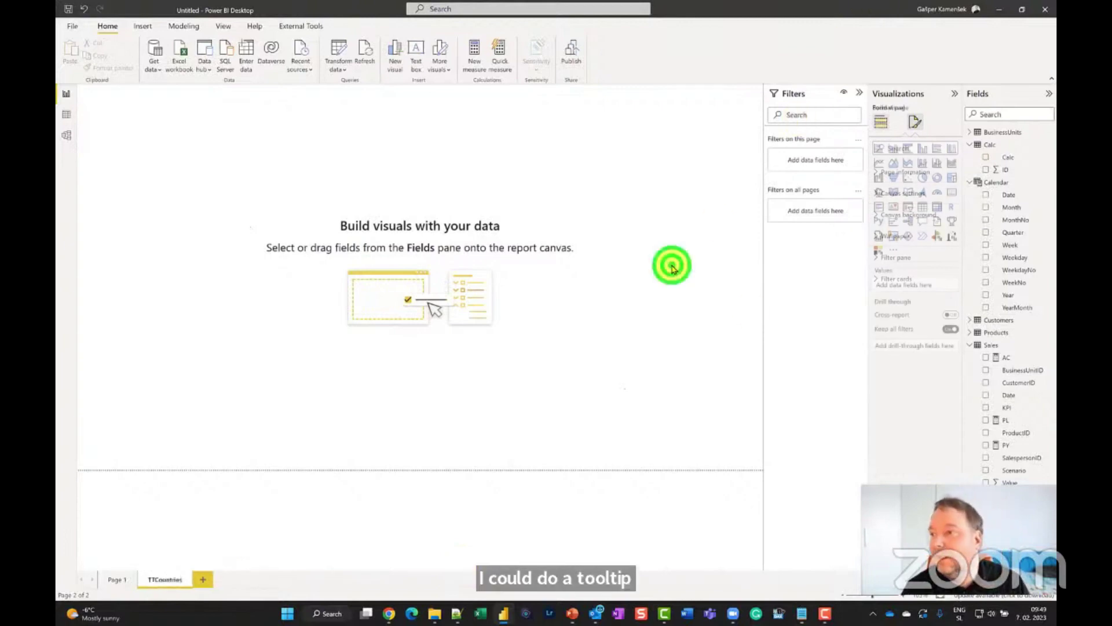
# - Allow the TTCountries page to be used as a tooltip
pyautogui.click(911, 125)
pyautogui.click(907, 173)
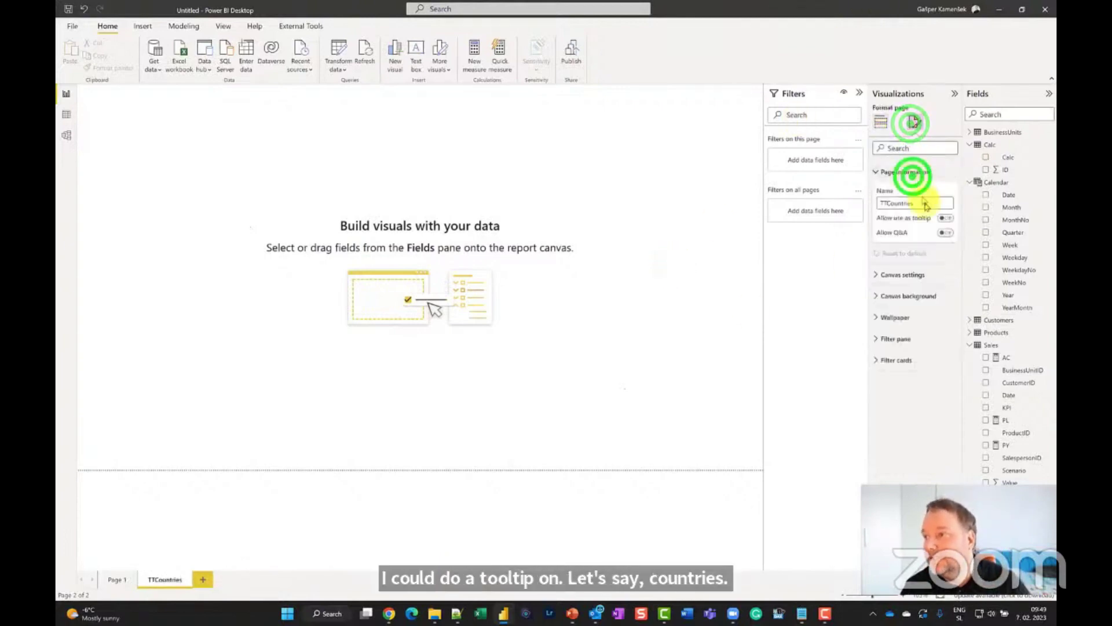
pyautogui.click(951, 220)
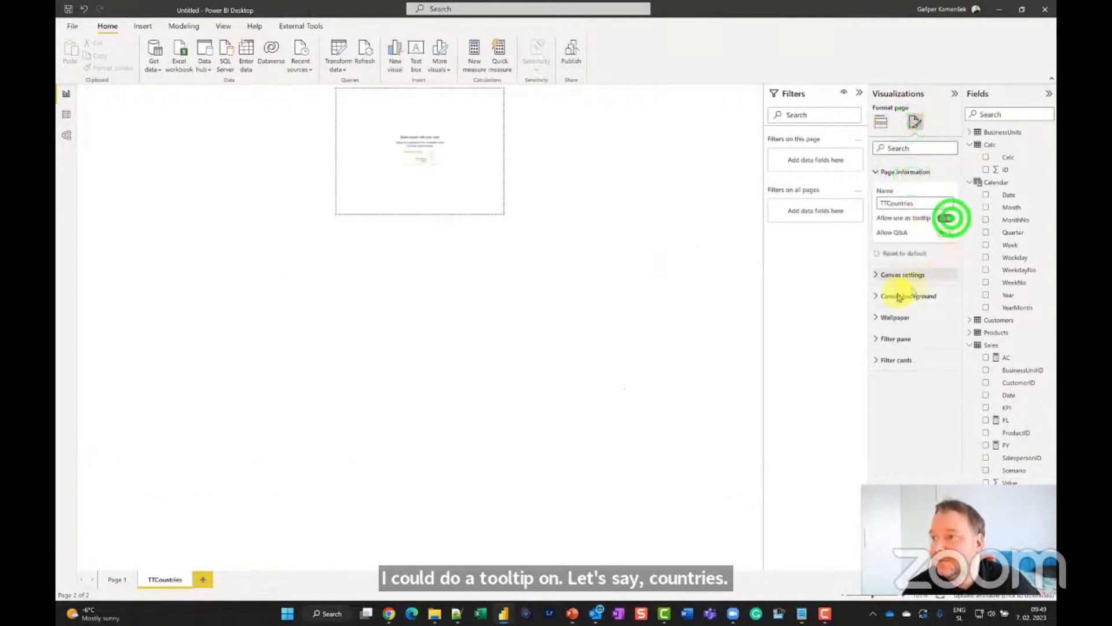
# - Give the tooltip page a custom canvas size of 420 px high and 600 px wide
pyautogui.click(902, 275)
pyautogui.click(903, 306)
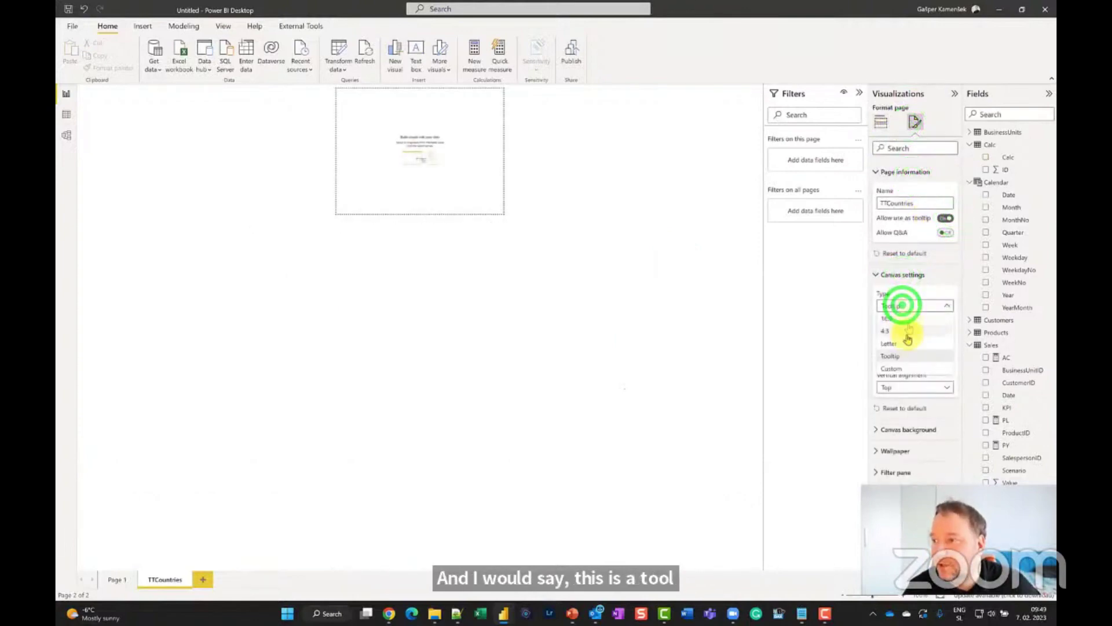
pyautogui.click(902, 367)
pyautogui.click(892, 330)
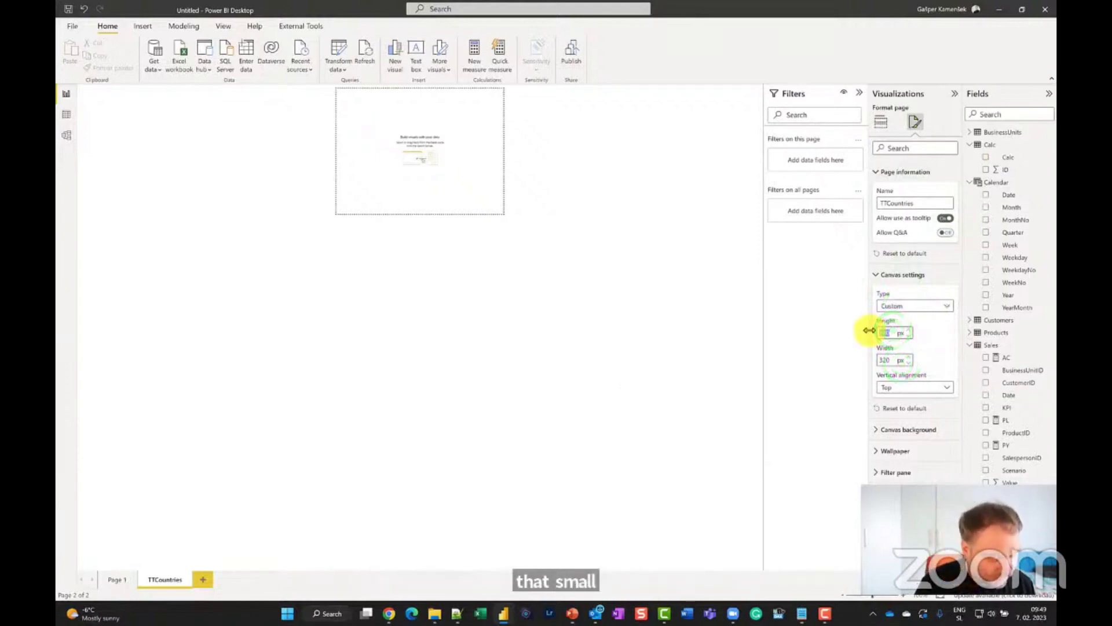
pyautogui.write('1')
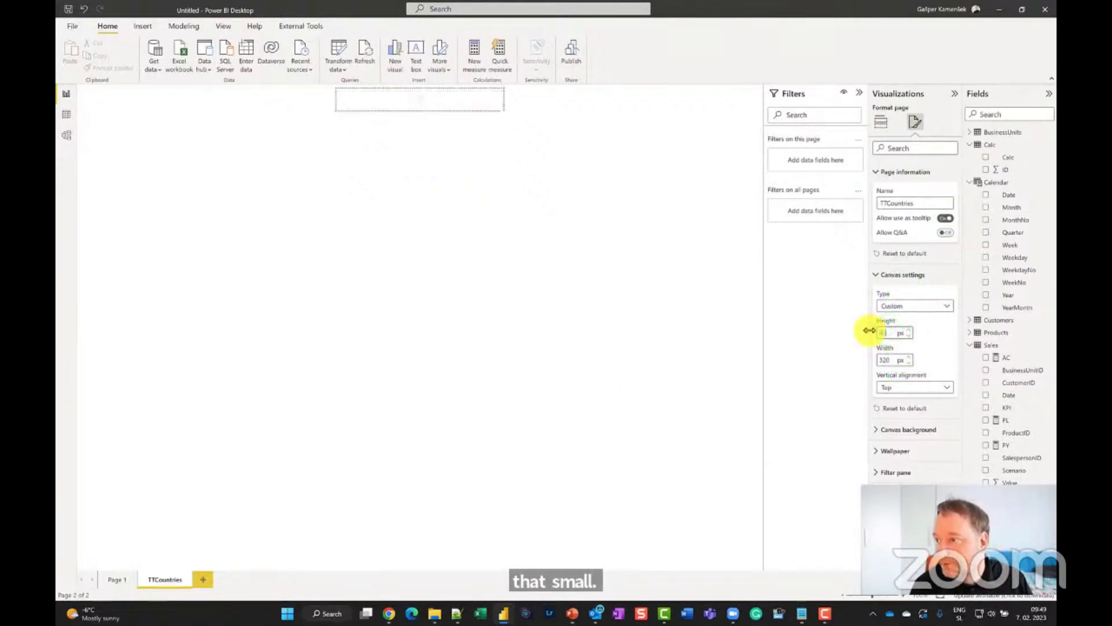
pyautogui.write('20')
pyautogui.click(890, 360)
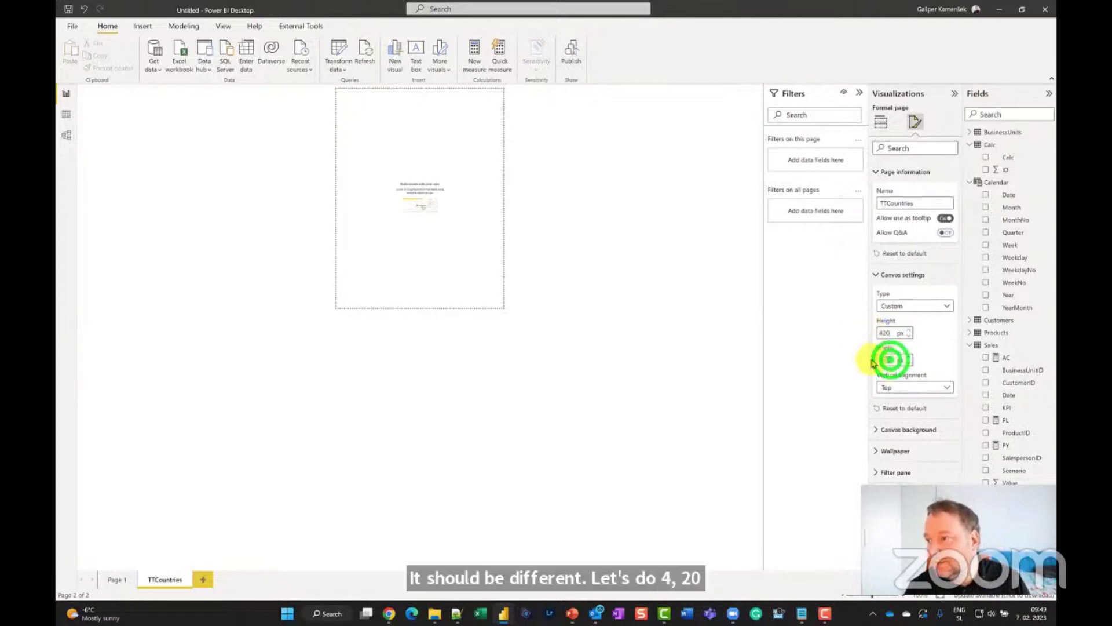
pyautogui.write('5000')
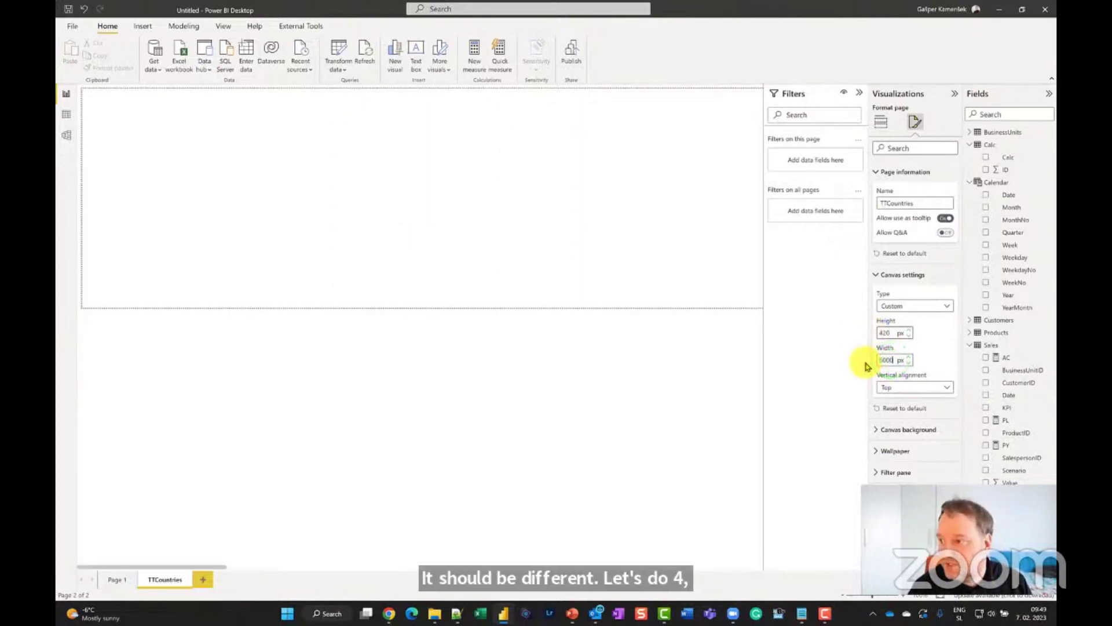
pyautogui.write('600')
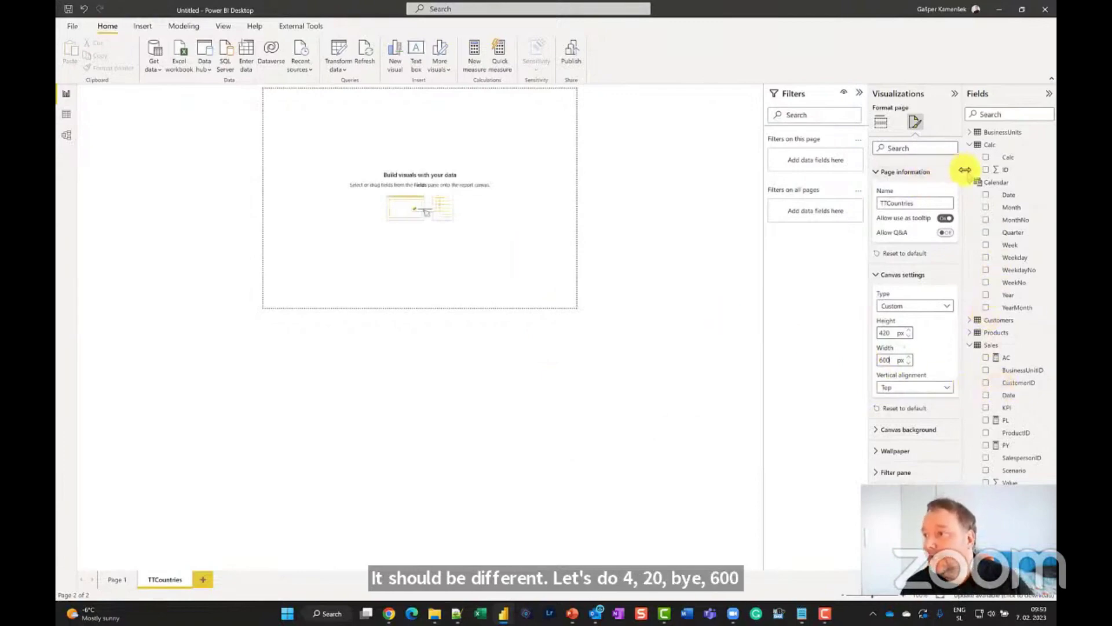
# - Add a map of CountryID to the TTCountries page and enlarge it to fill the canvas
pyautogui.click(996, 114)
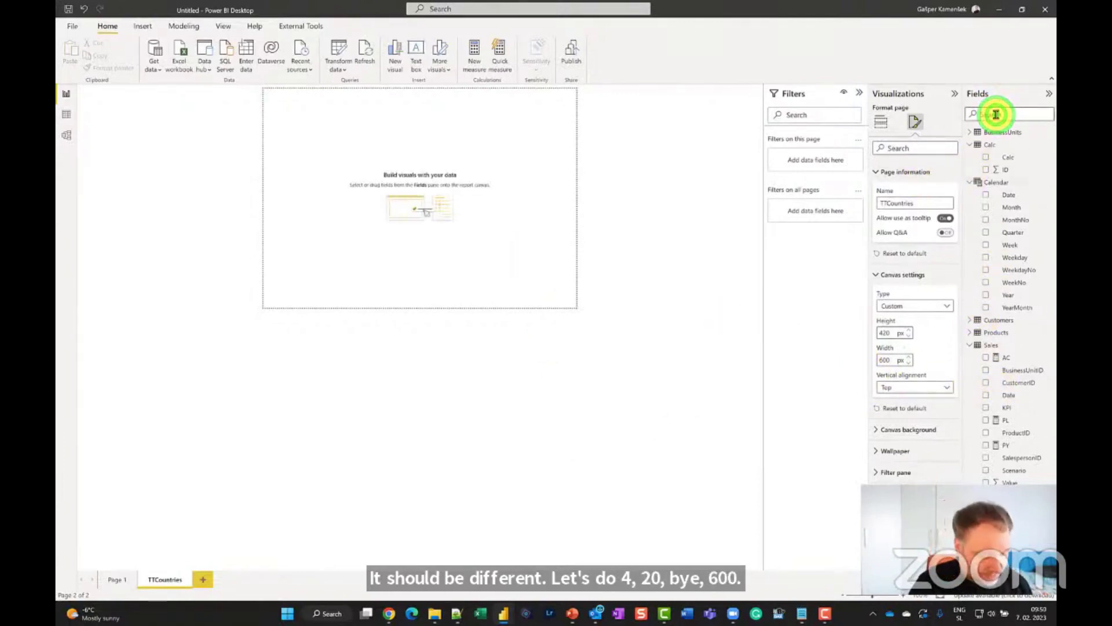
pyautogui.write('count')
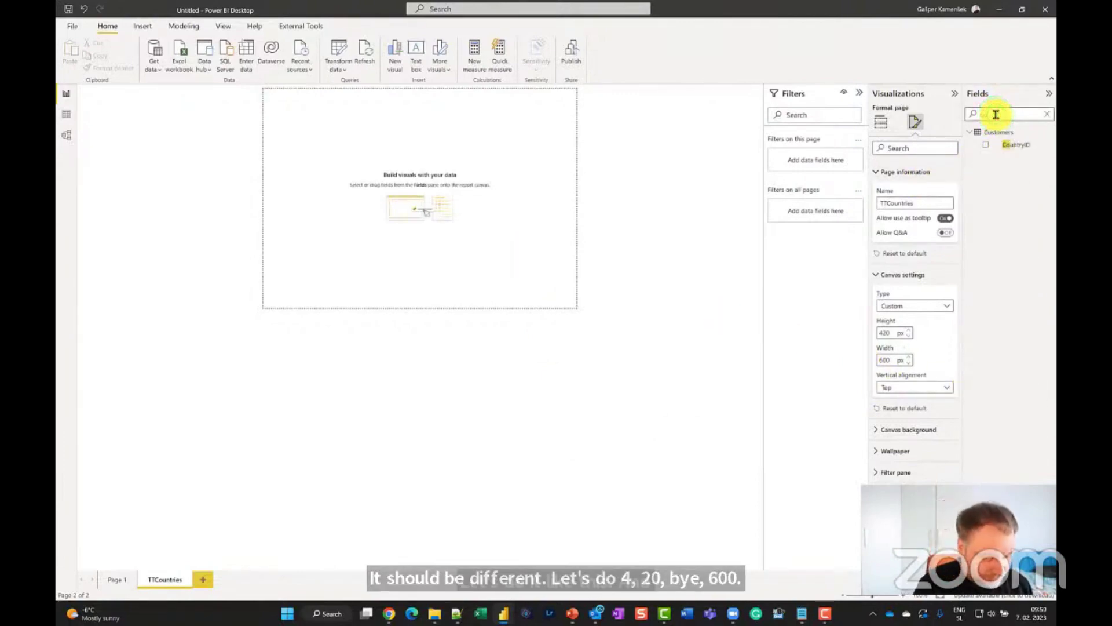
pyautogui.click(986, 144)
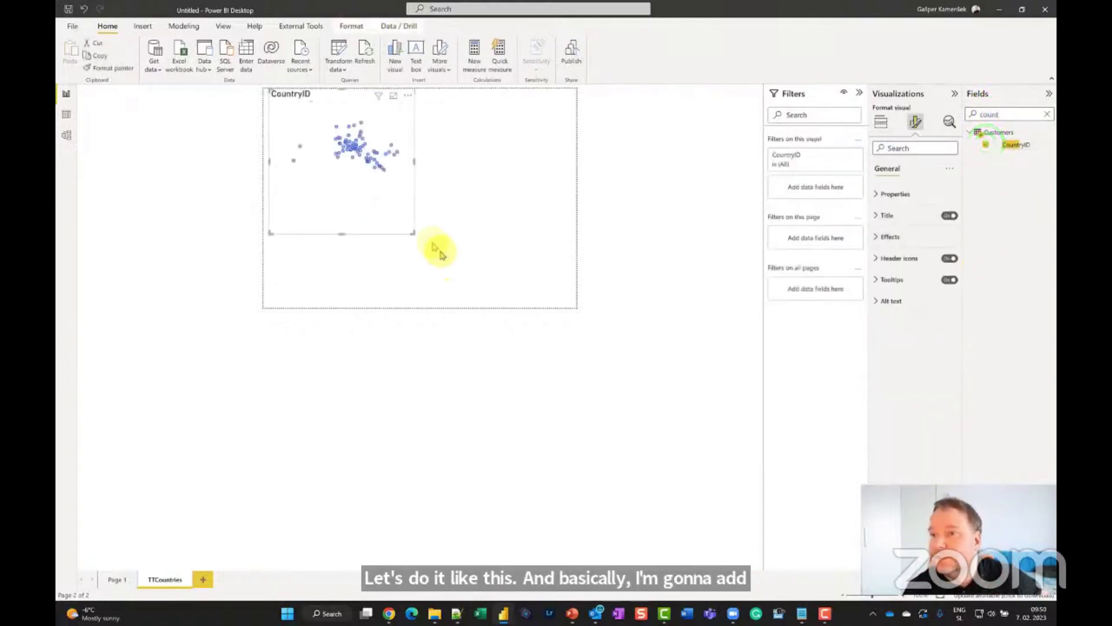
pyautogui.moveTo(414, 232); pyautogui.dragTo(573, 304)
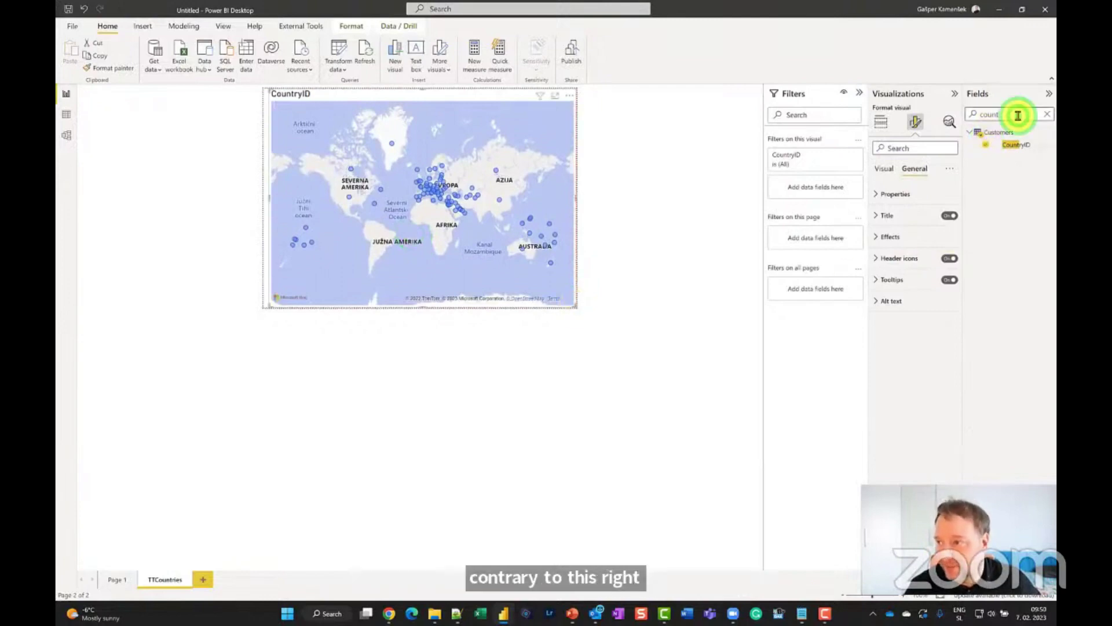
# - Size the country map's bubbles by the AC measure from the Sales table
pyautogui.write('ac')
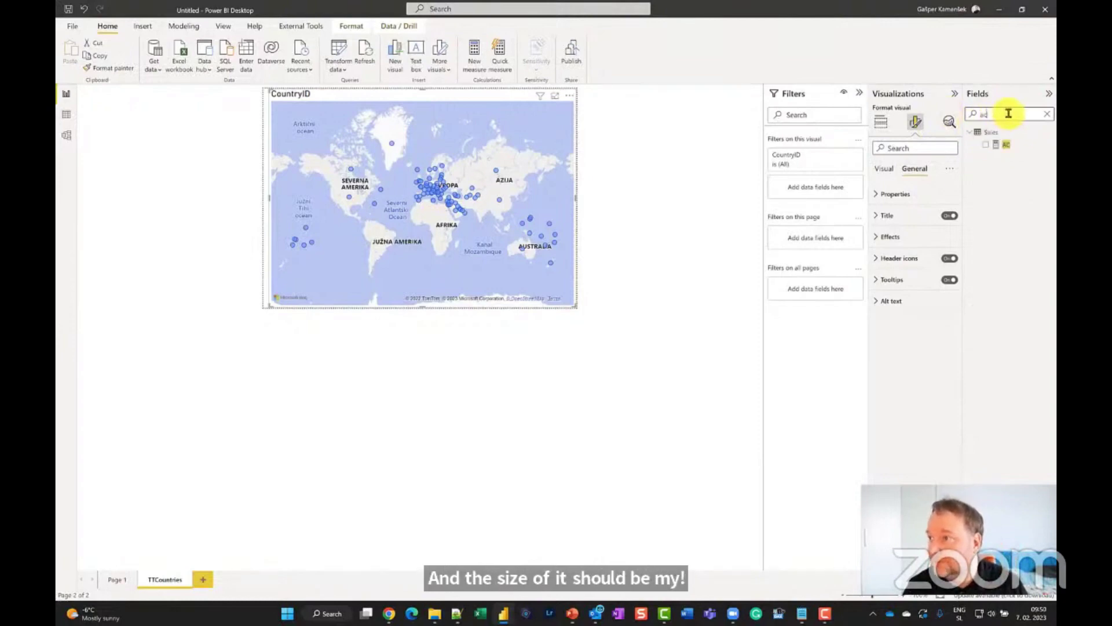
pyautogui.click(986, 143)
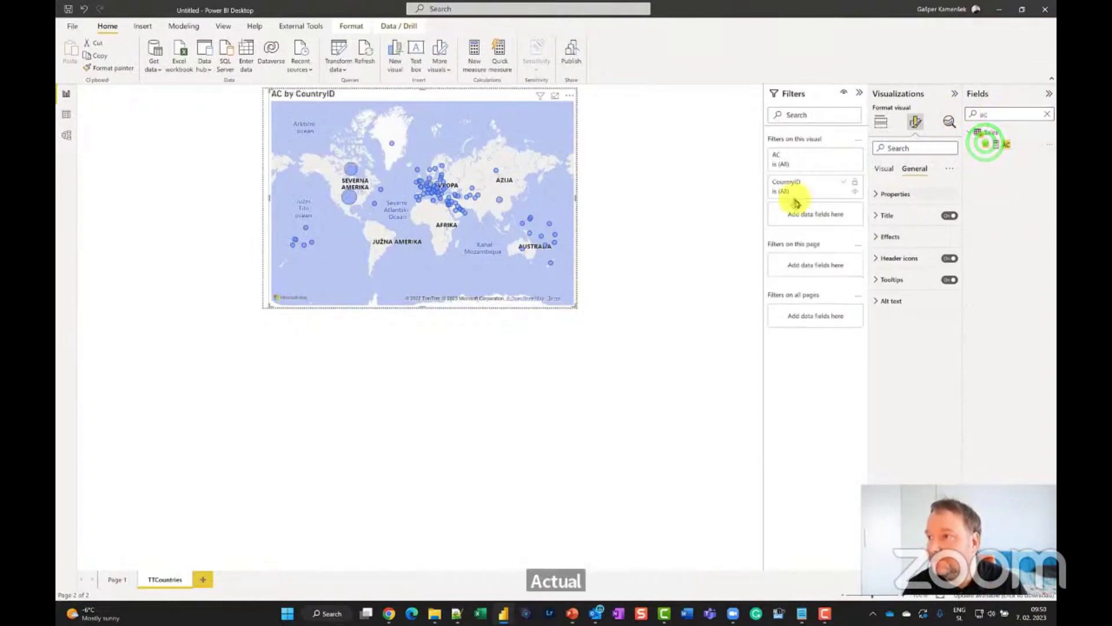
pyautogui.click(882, 121)
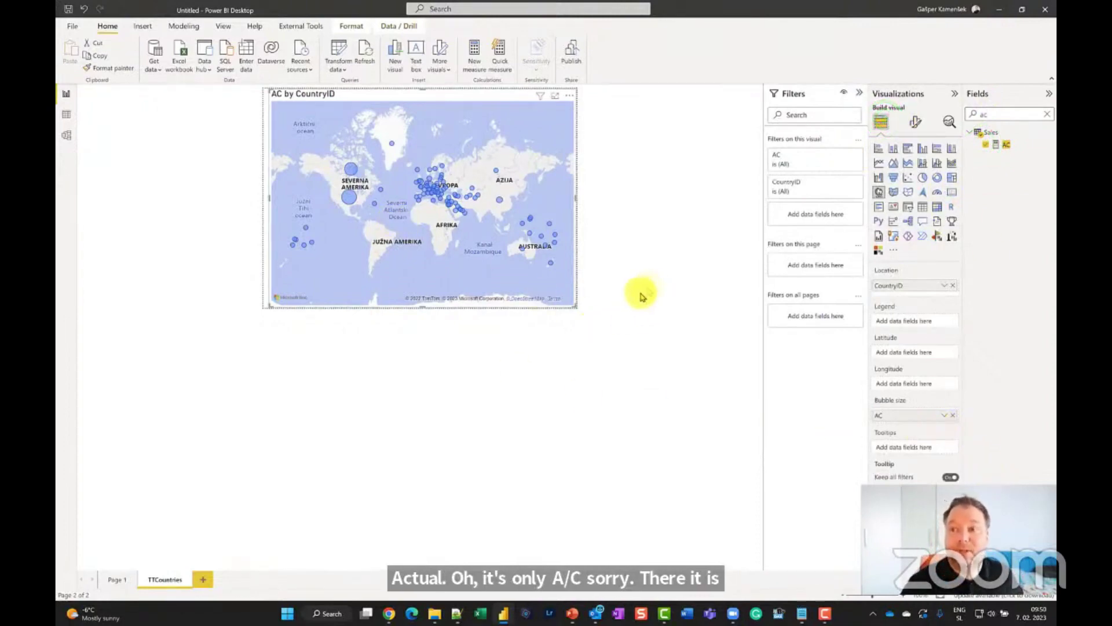
pyautogui.click(1003, 142)
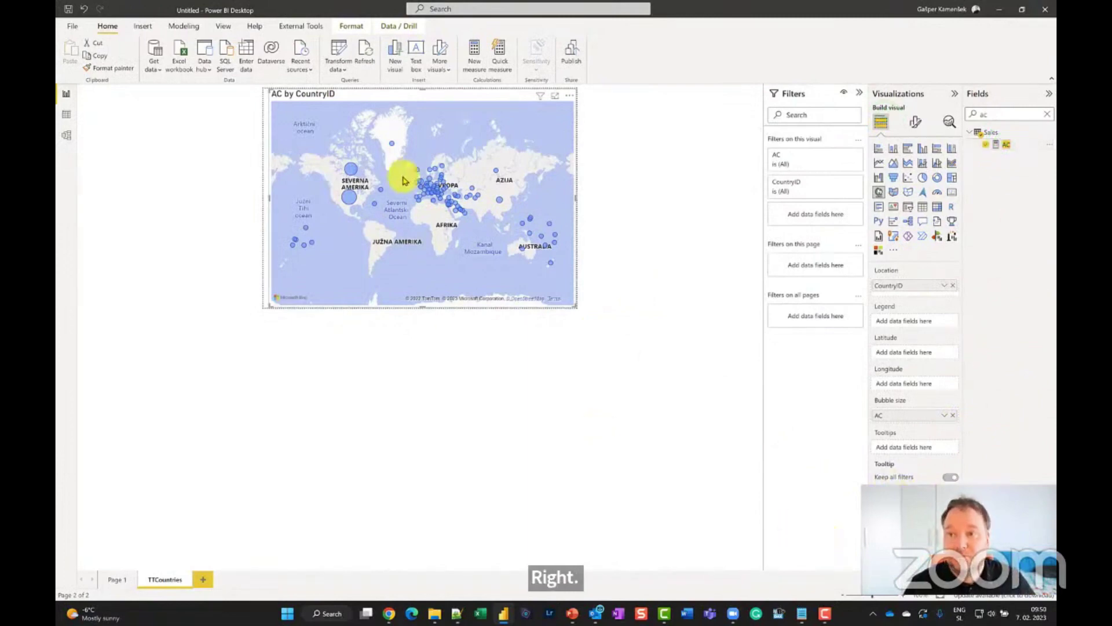
# - Hide the TTCountries page and rename Page 1 as Single Pager
pyautogui.rightClick(174, 577)
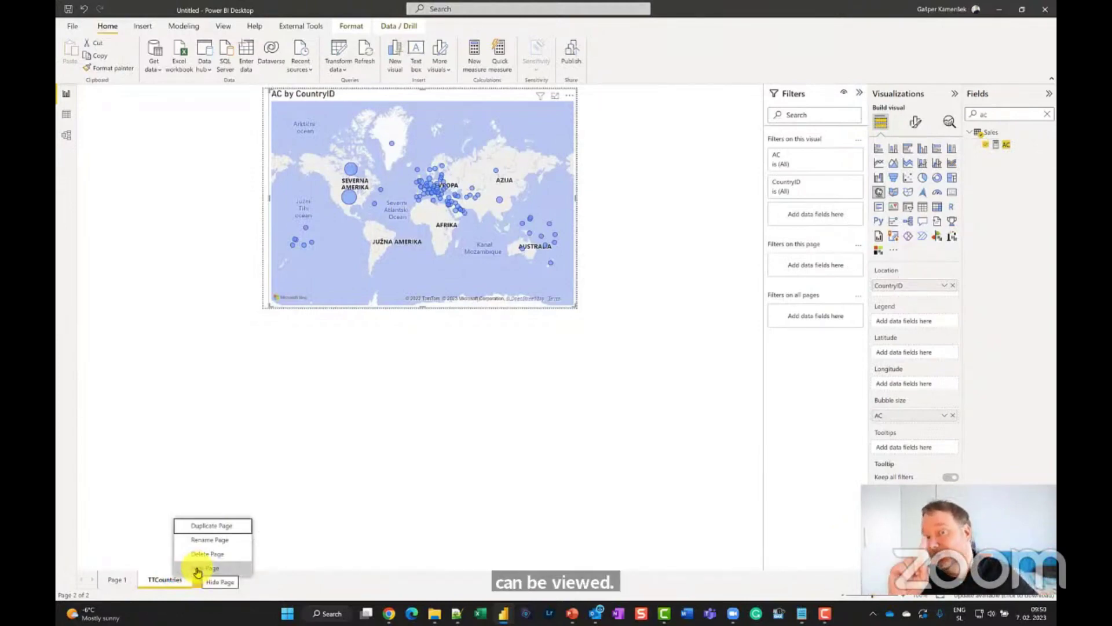
pyautogui.click(197, 570)
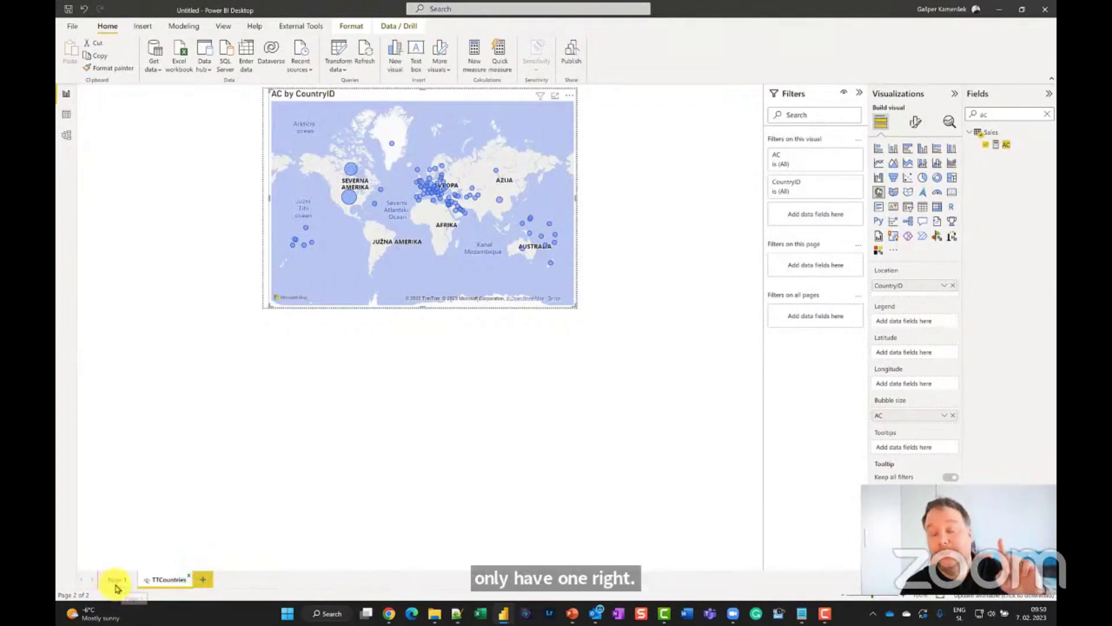
pyautogui.click(116, 581)
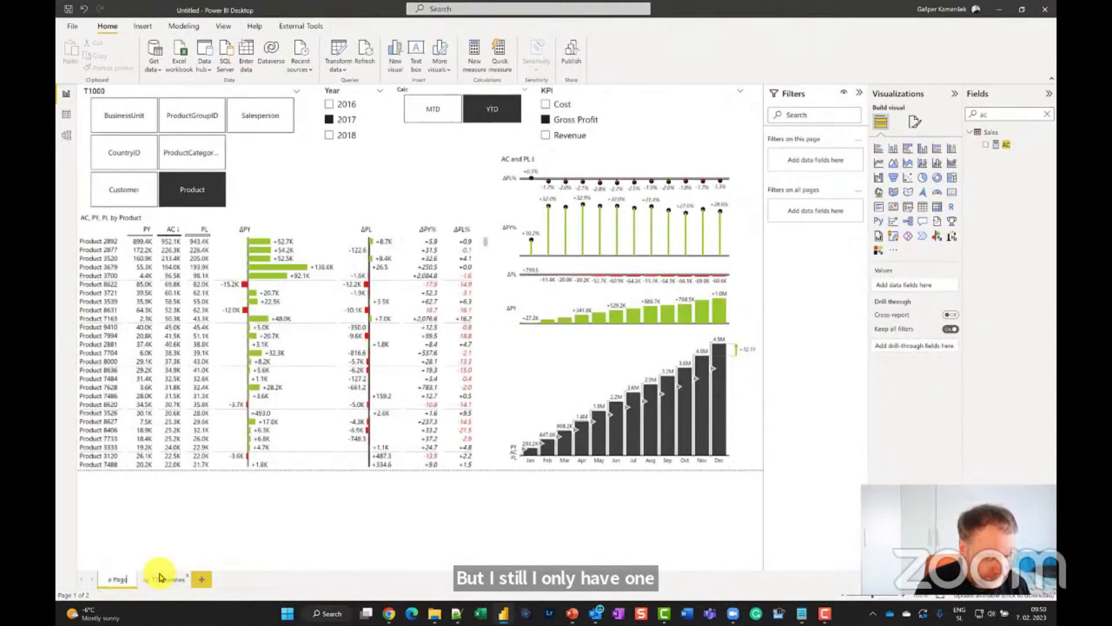
pyautogui.write('r')
pyautogui.press('Return')
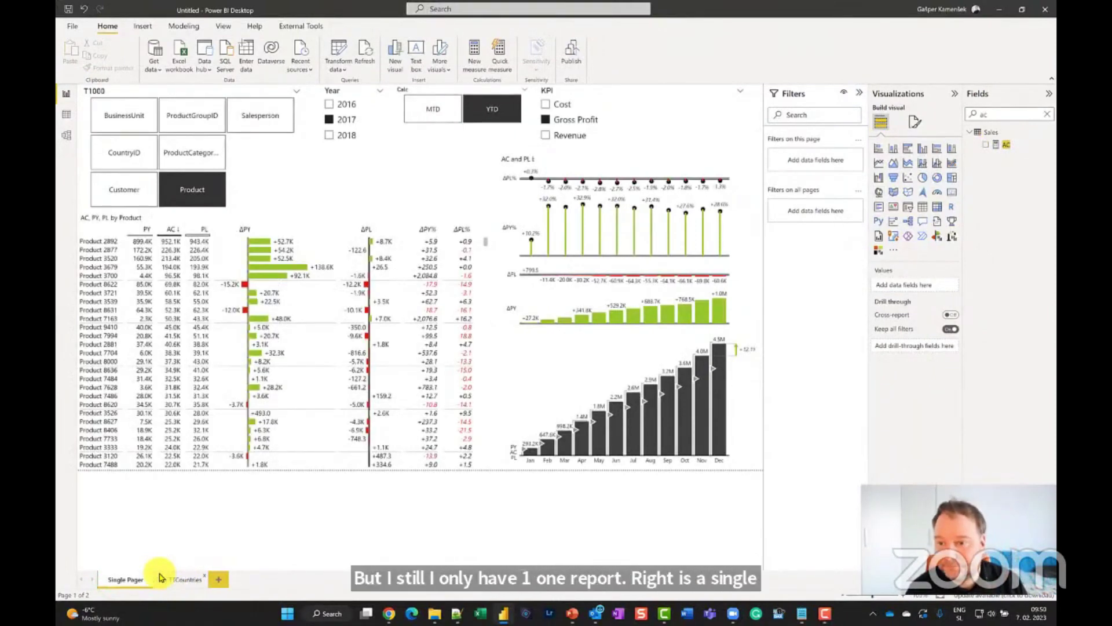
pyautogui.click(359, 371)
pyautogui.click(608, 501)
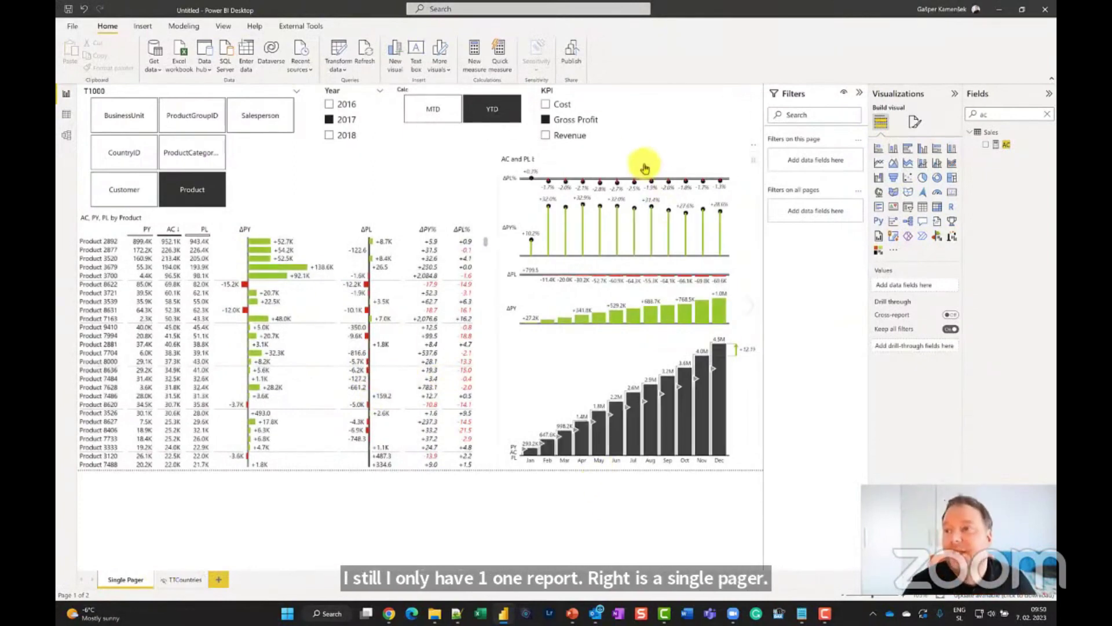
# - Assign the TTCountries report page as the tooltip of the monthly AC and PL chart
pyautogui.click(504, 169)
pyautogui.click(920, 122)
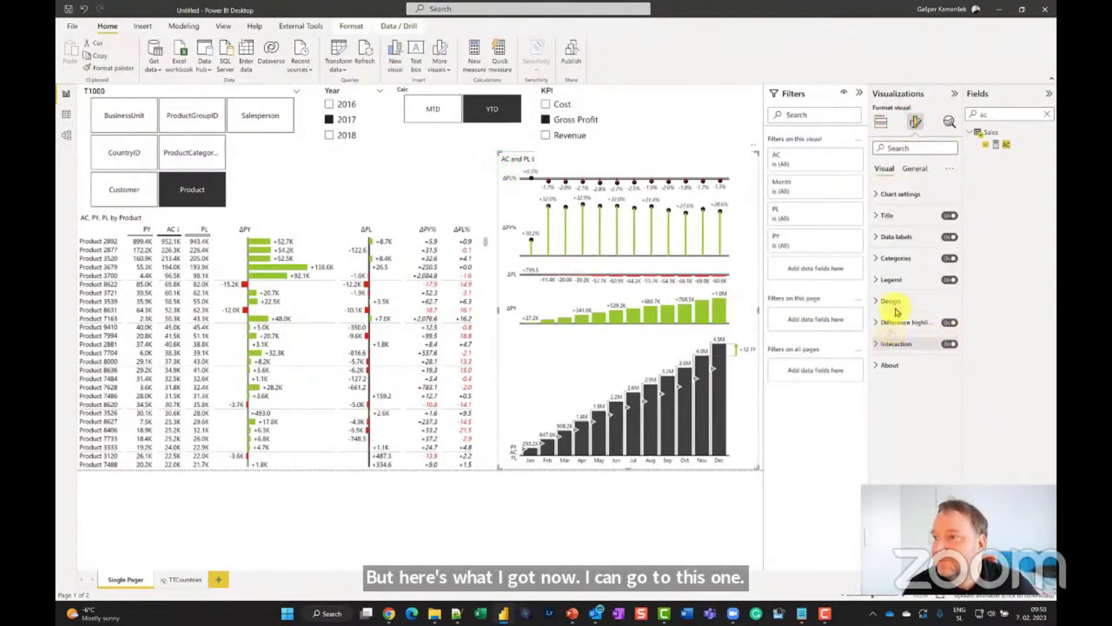
pyautogui.click(914, 168)
pyautogui.click(896, 280)
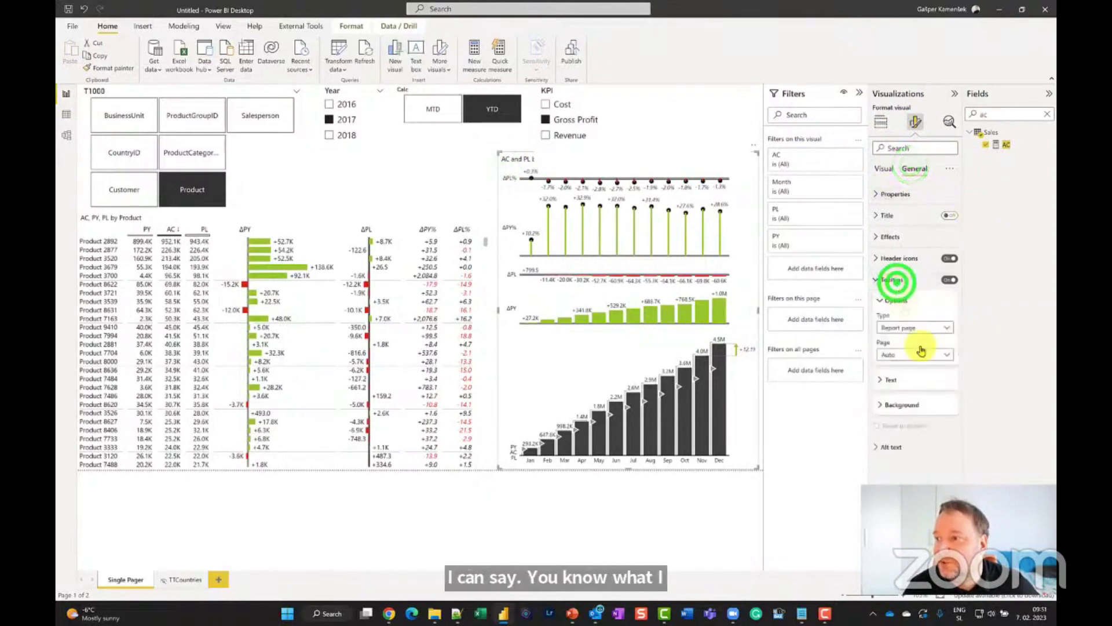
pyautogui.click(946, 353)
pyautogui.click(926, 378)
pyautogui.click(883, 280)
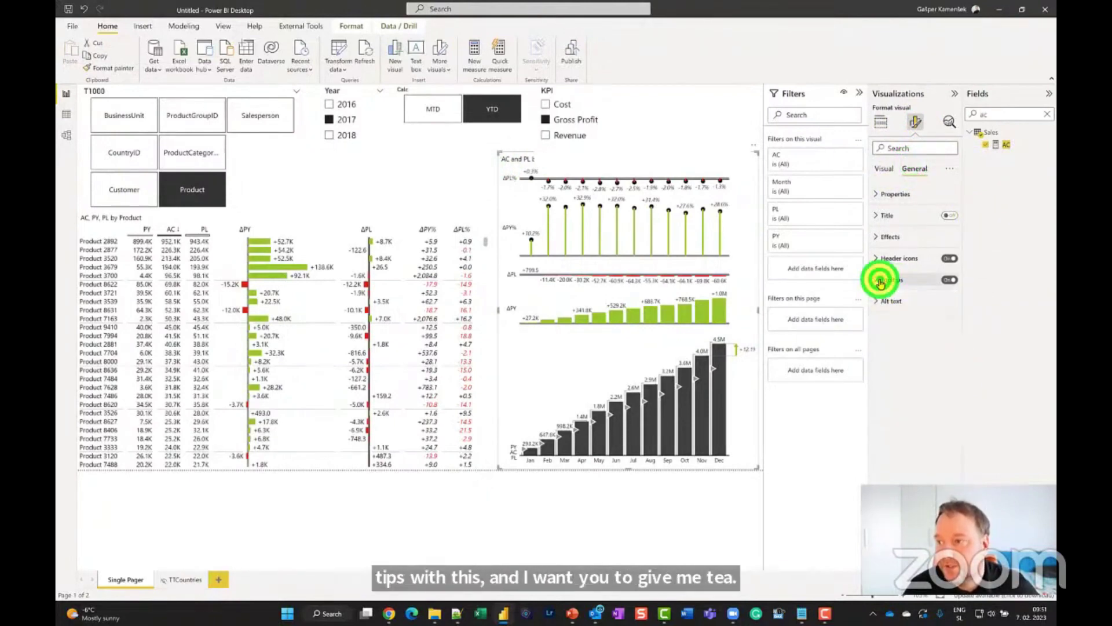
# - Switch the report to MTD Revenue and view the country map tooltip on the May column of the monthly chart
pyautogui.click(436, 110)
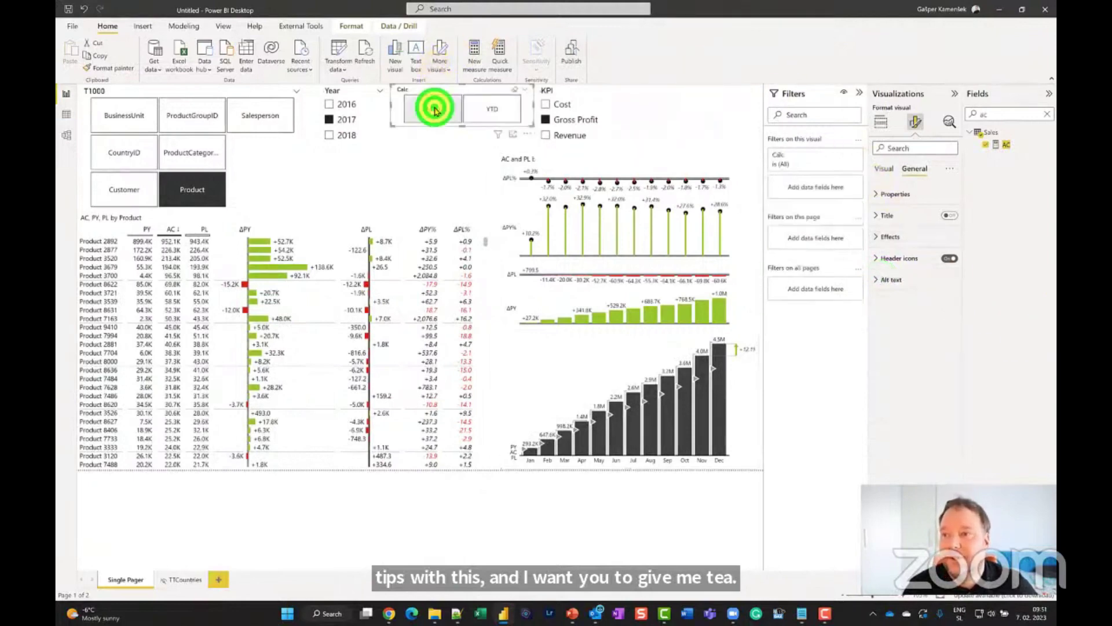
pyautogui.click(570, 135)
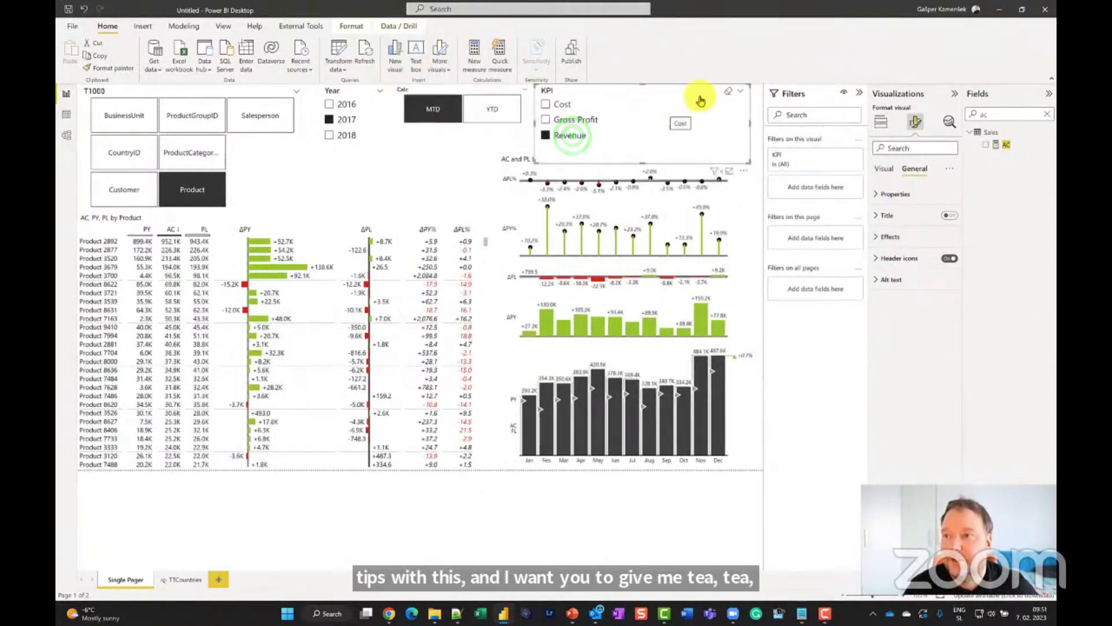
pyautogui.click(606, 418)
pyautogui.moveTo(606, 420)
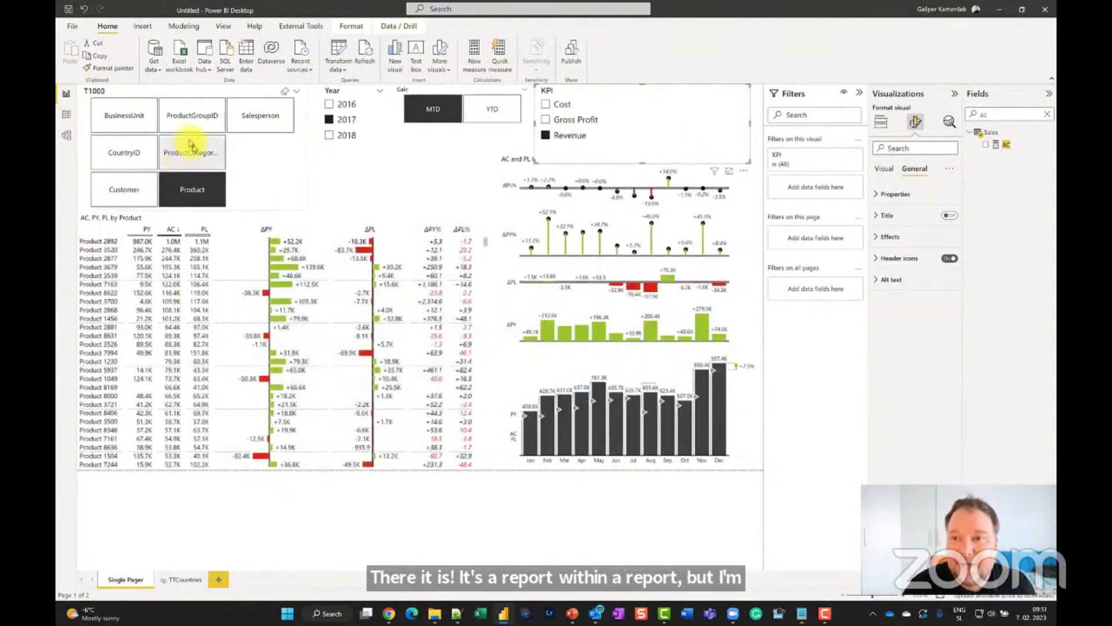
# - Break the variance table down by BusinessUnit, cross-filter by Baby Care BU, and view the January column's map tooltip
pyautogui.click(135, 116)
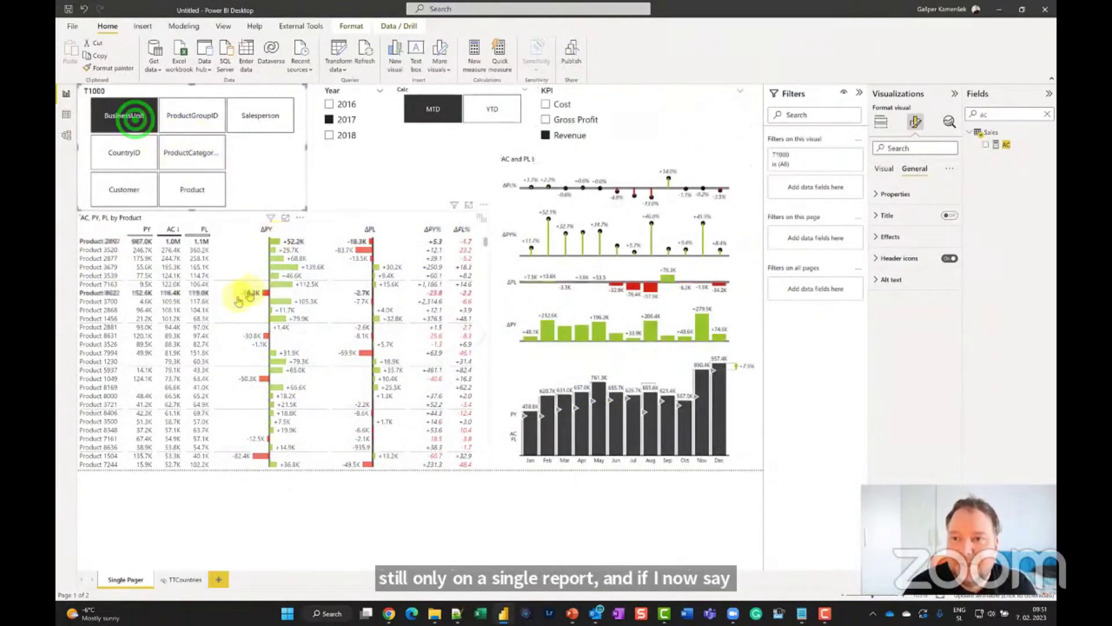
pyautogui.click(101, 243)
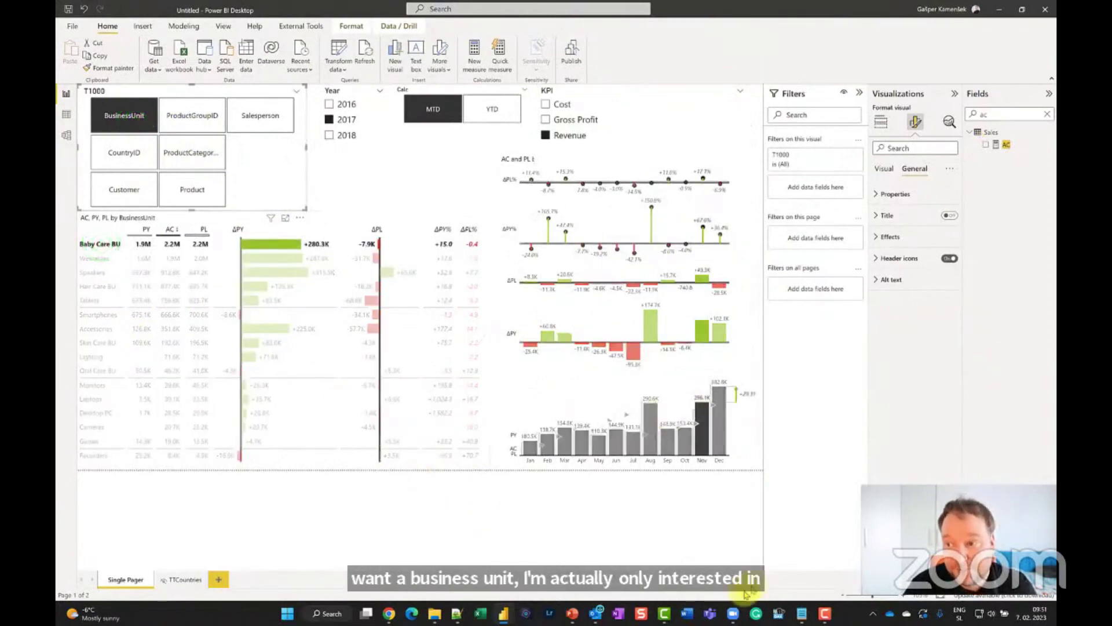
pyautogui.moveTo(536, 448)
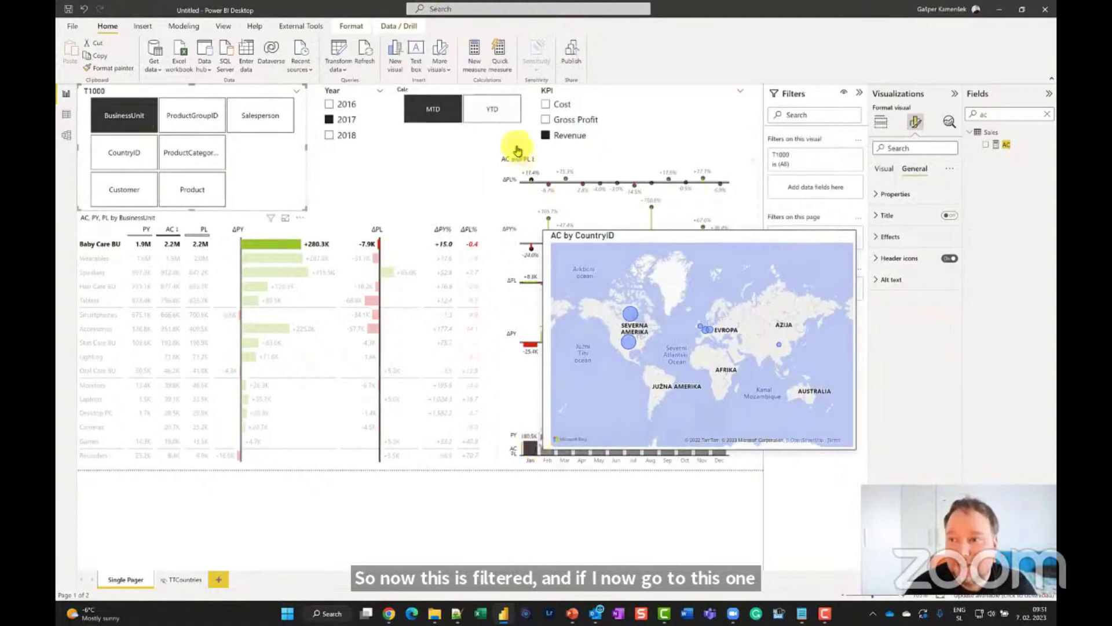
# - Switch the calculation to YTD and view the country map tooltip for June
pyautogui.click(502, 112)
pyautogui.click(502, 115)
pyautogui.click(502, 117)
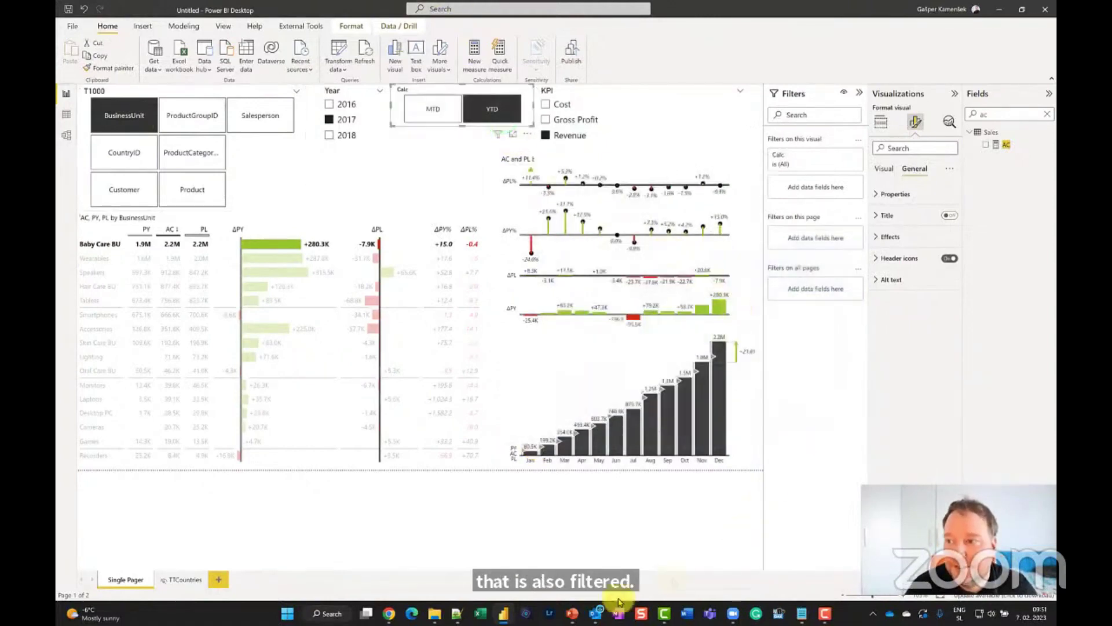
pyautogui.moveTo(623, 444)
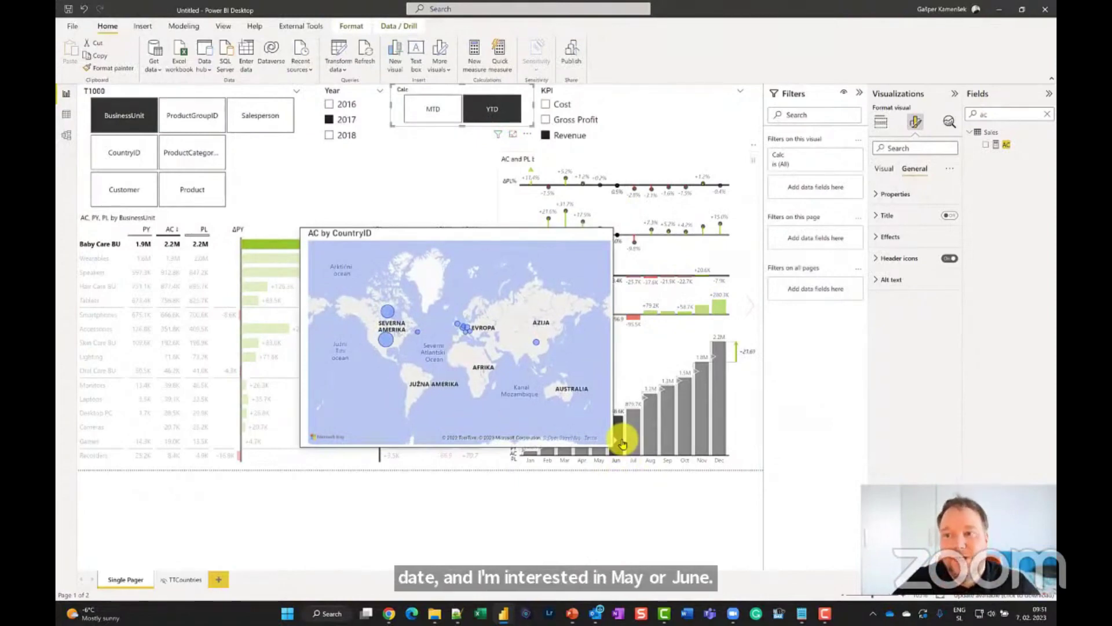
# - Clear the Baby Care BU cross-filter and set the report slicers to MTD and Gross Profit
pyautogui.click(104, 264)
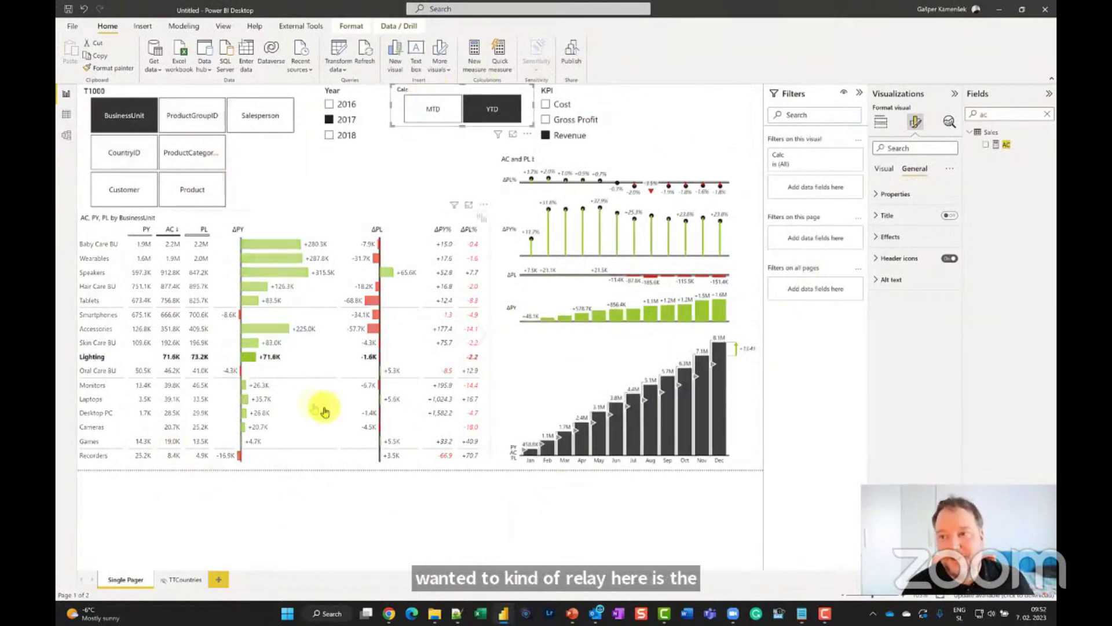
pyautogui.click(442, 110)
pyautogui.click(559, 108)
pyautogui.click(571, 119)
pyautogui.click(565, 135)
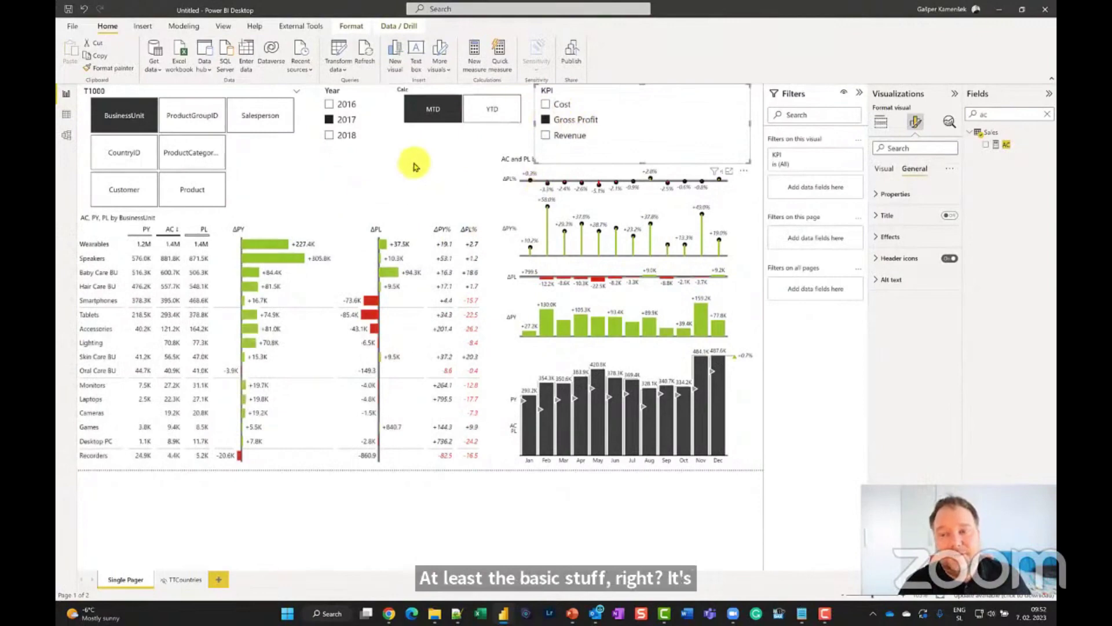
# - Examine the Sales table and its relationships in the data model, and return to the report
pyautogui.click(66, 135)
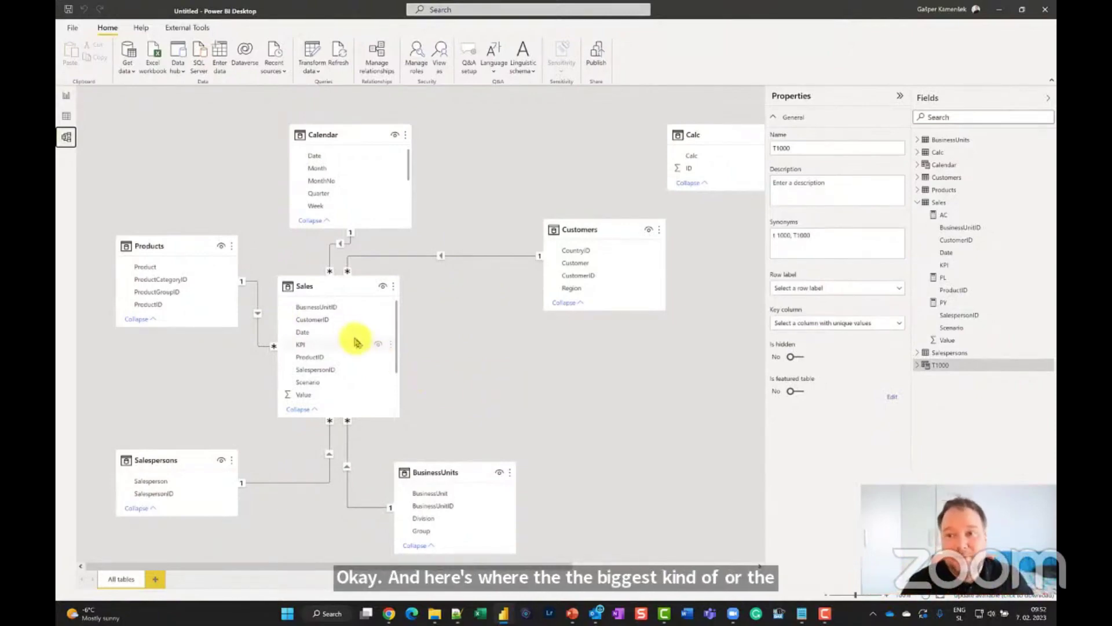
pyautogui.click(333, 288)
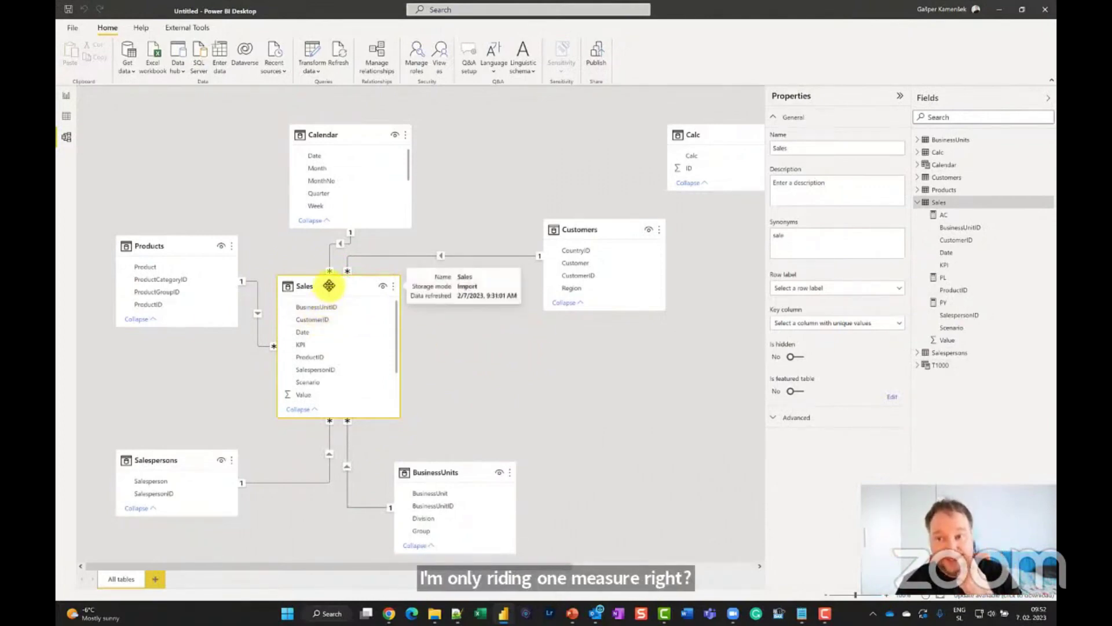
pyautogui.click(66, 100)
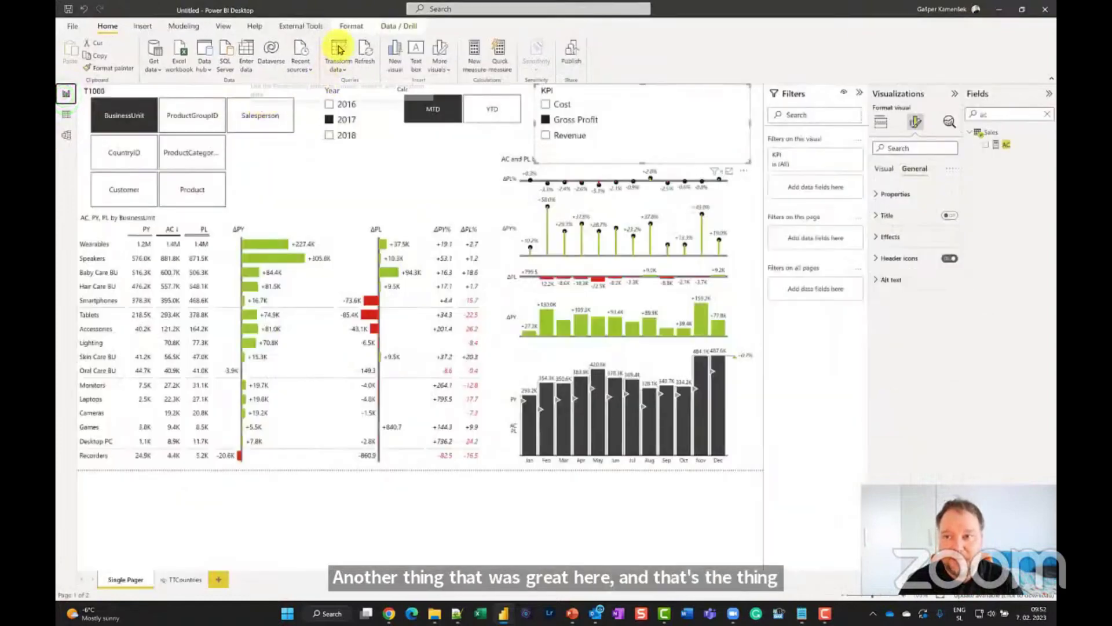
# - Compare the report's visuals for the Cost, Revenue and Gross Profit KPIs, ending on Gross Profit
pyautogui.click(558, 106)
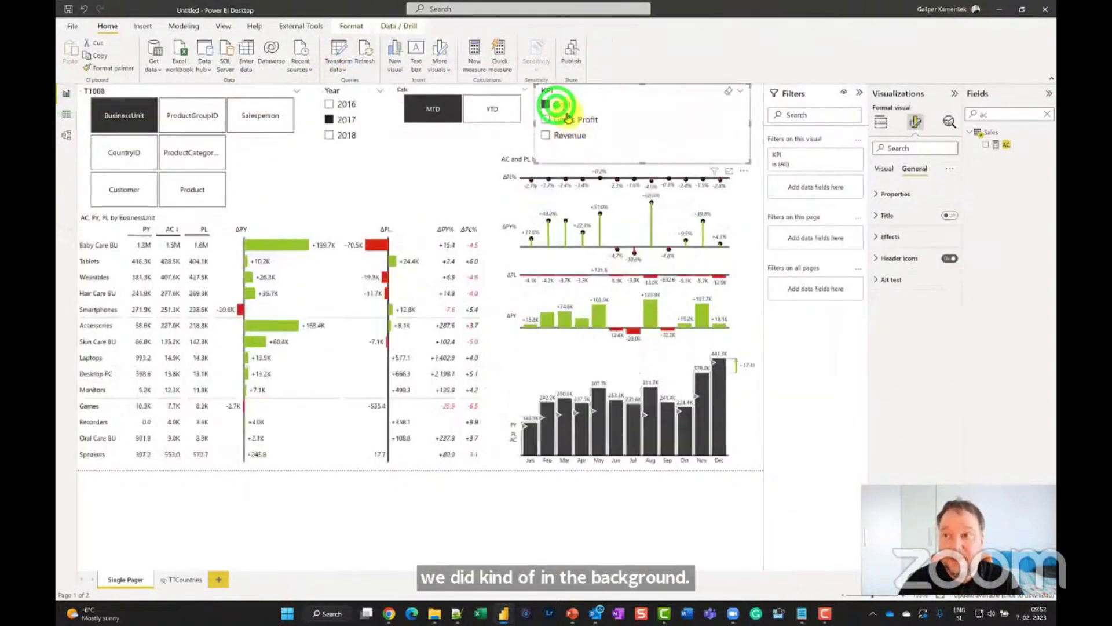
pyautogui.click(568, 120)
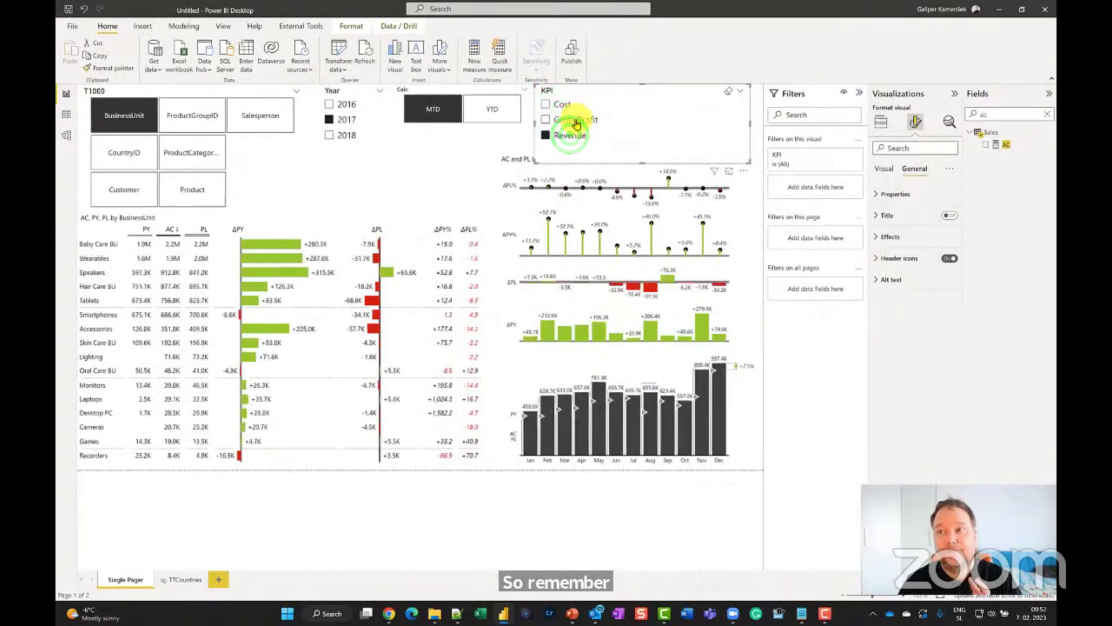
pyautogui.click(570, 119)
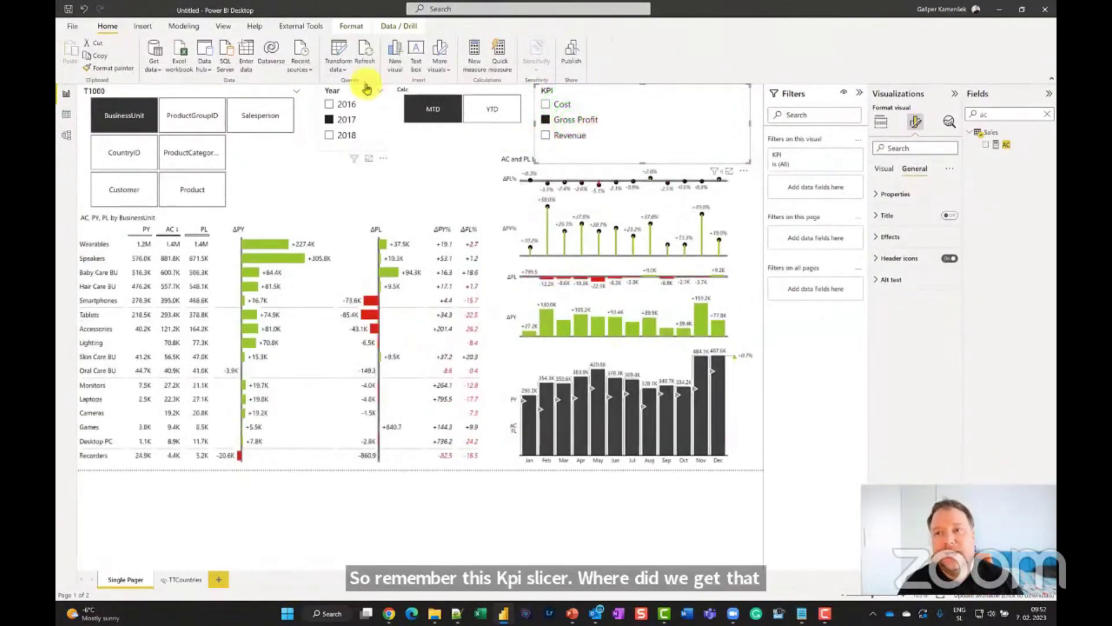
# - Open the Power Query Editor and inspect the Sales query at its Source step, before the columns were unpivoted
pyautogui.click(340, 51)
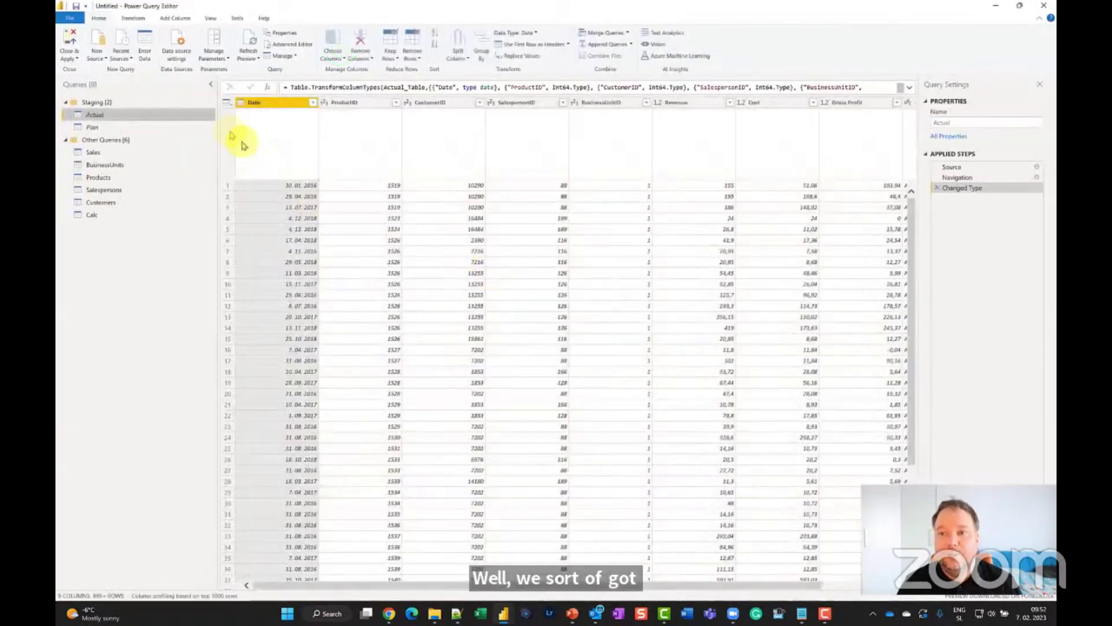
pyautogui.click(103, 151)
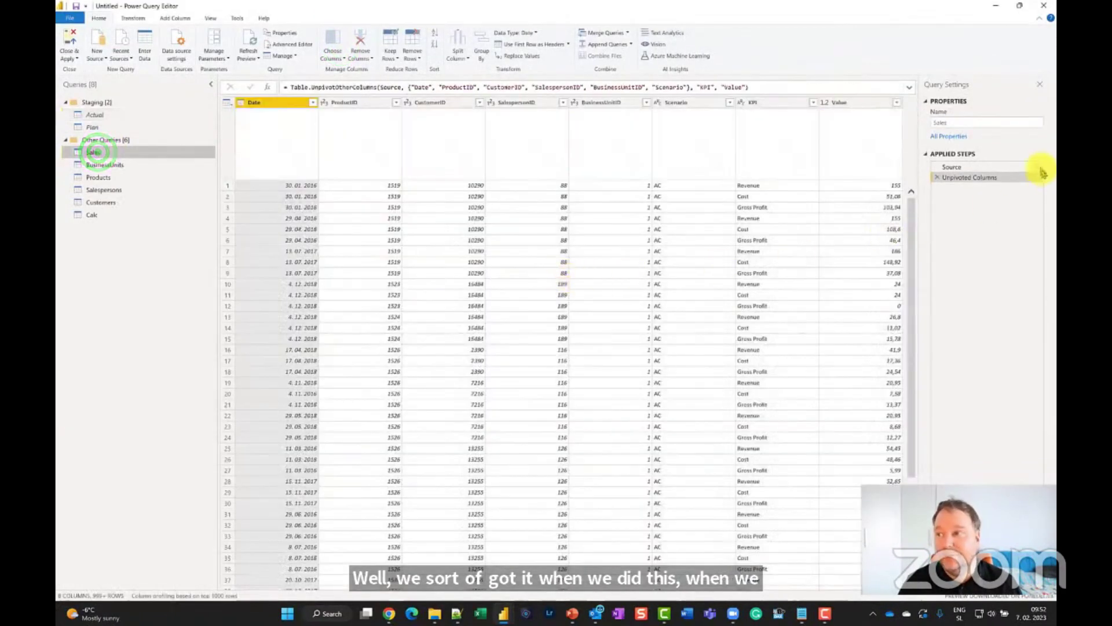
pyautogui.click(986, 169)
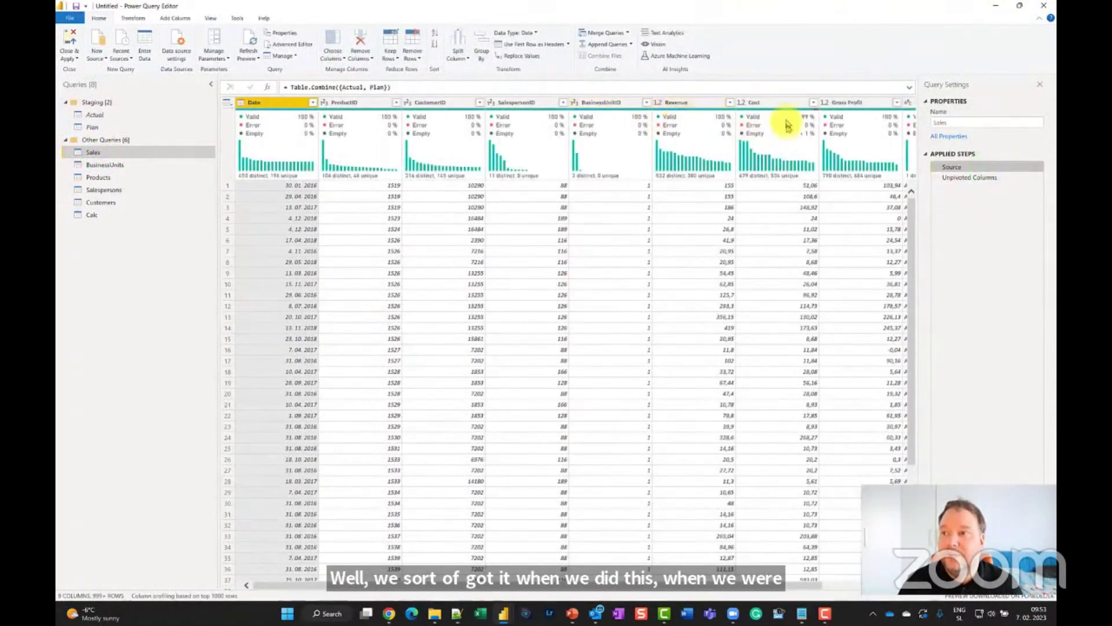
# - Inspect the KPI and Value columns at the Sales query's Unpivoted Columns step, and return to the report
pyautogui.click(964, 179)
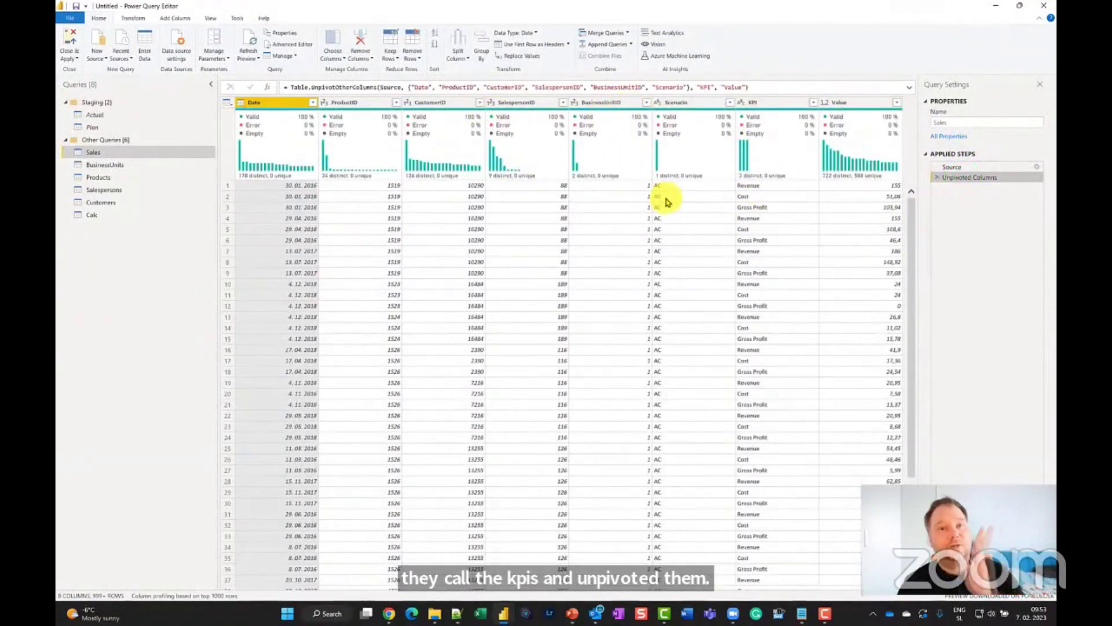
pyautogui.click(769, 104)
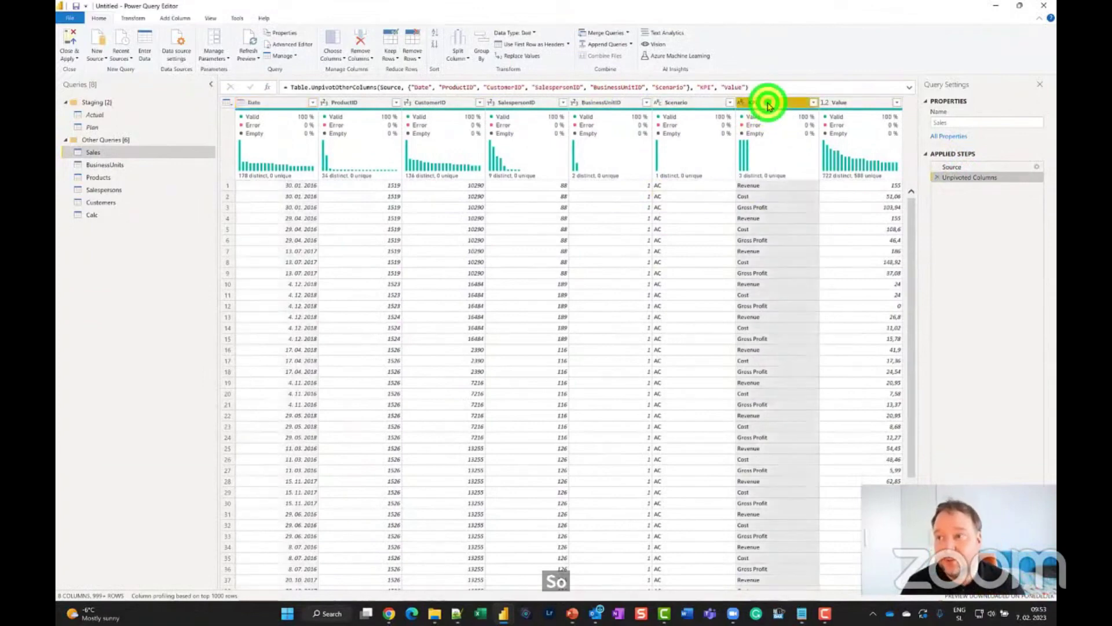
pyautogui.click(849, 104)
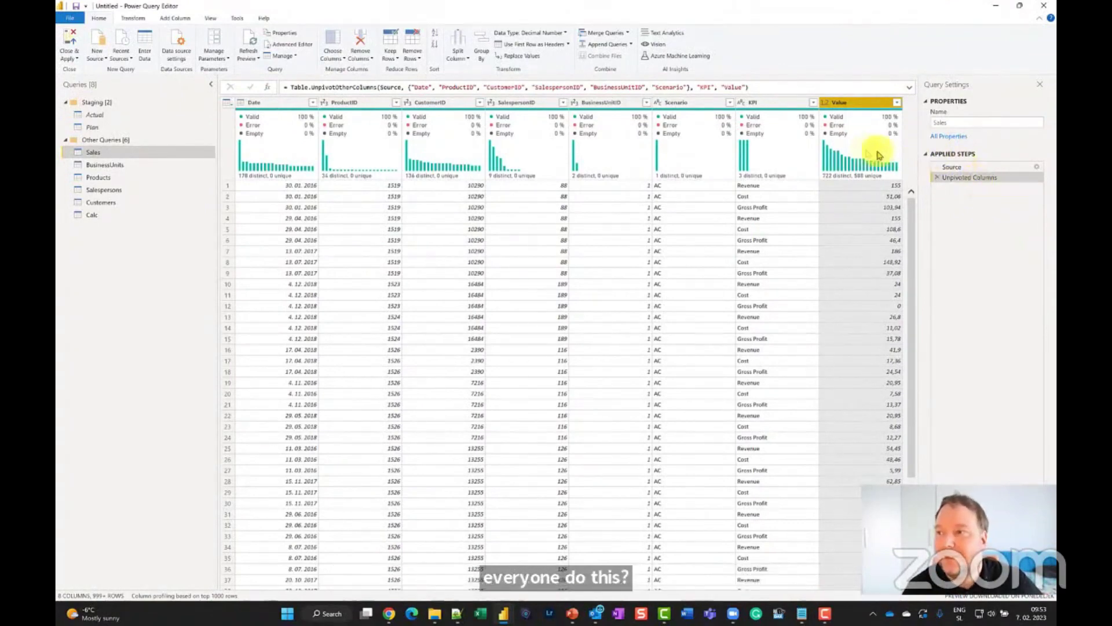
pyautogui.moveTo(830, 132)
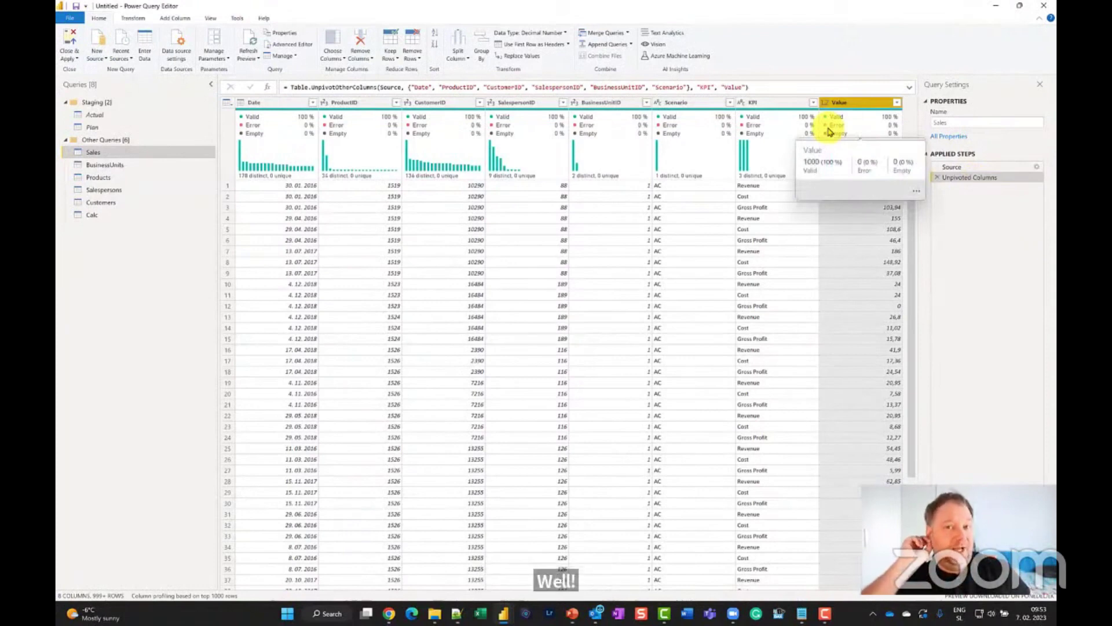
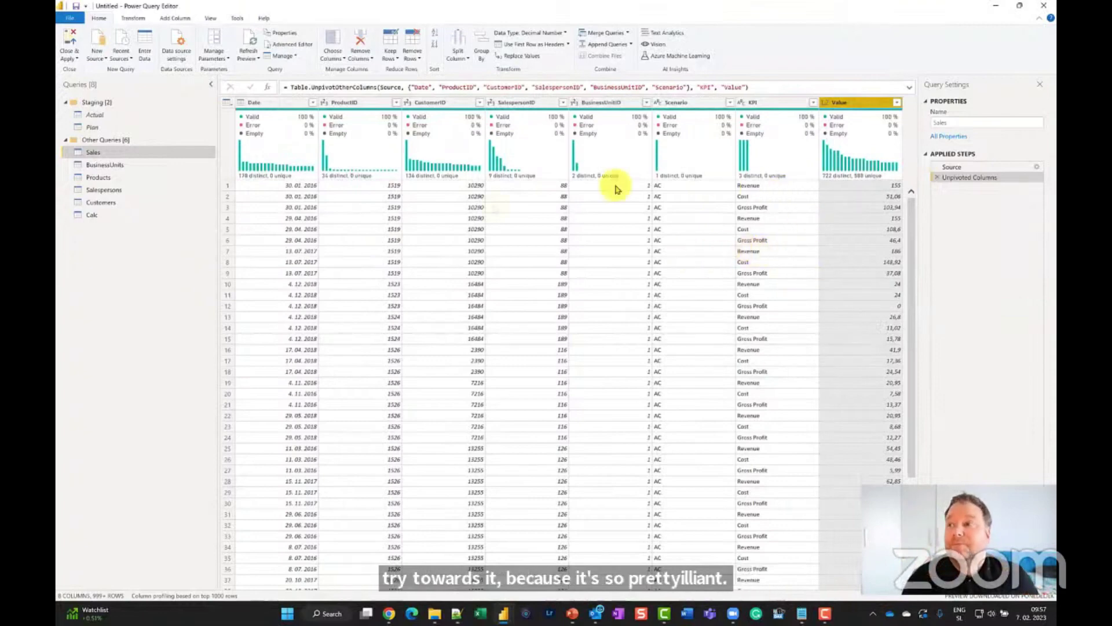
pyautogui.click(68, 40)
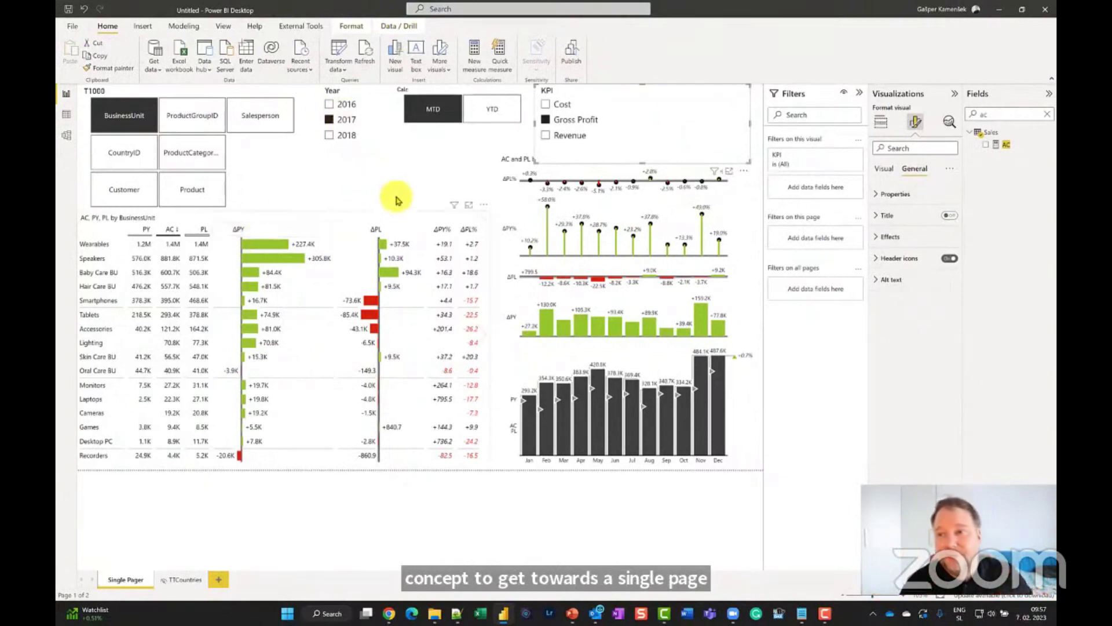
# - Compare the monthly variance chart under MTD and YTD using the Calc slicer, ending on MTD
pyautogui.click(486, 106)
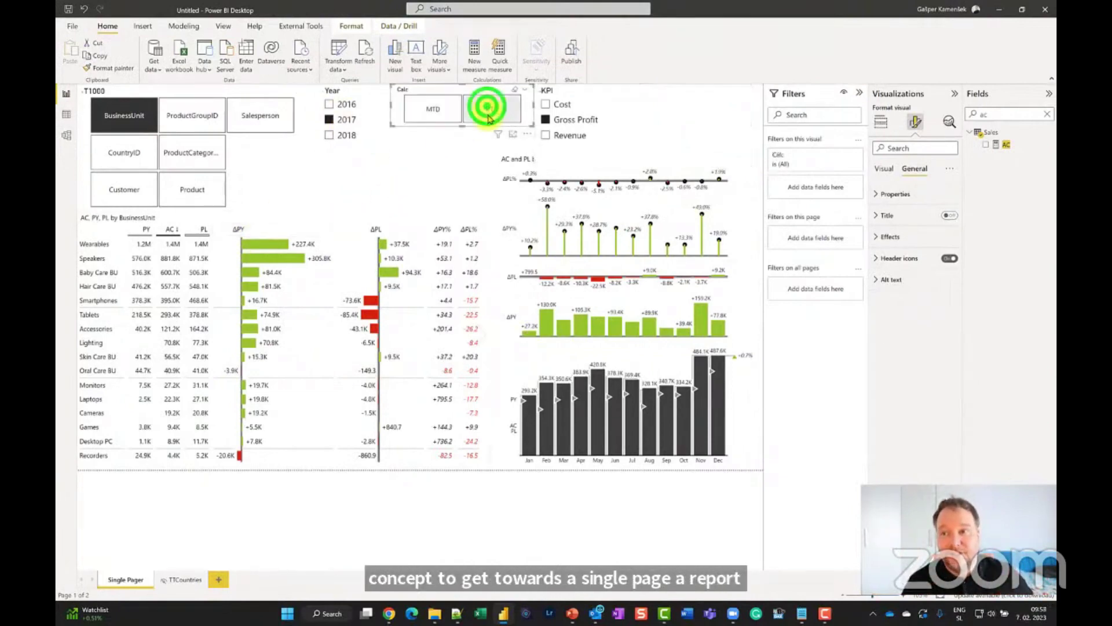
pyautogui.click(429, 114)
pyautogui.click(483, 108)
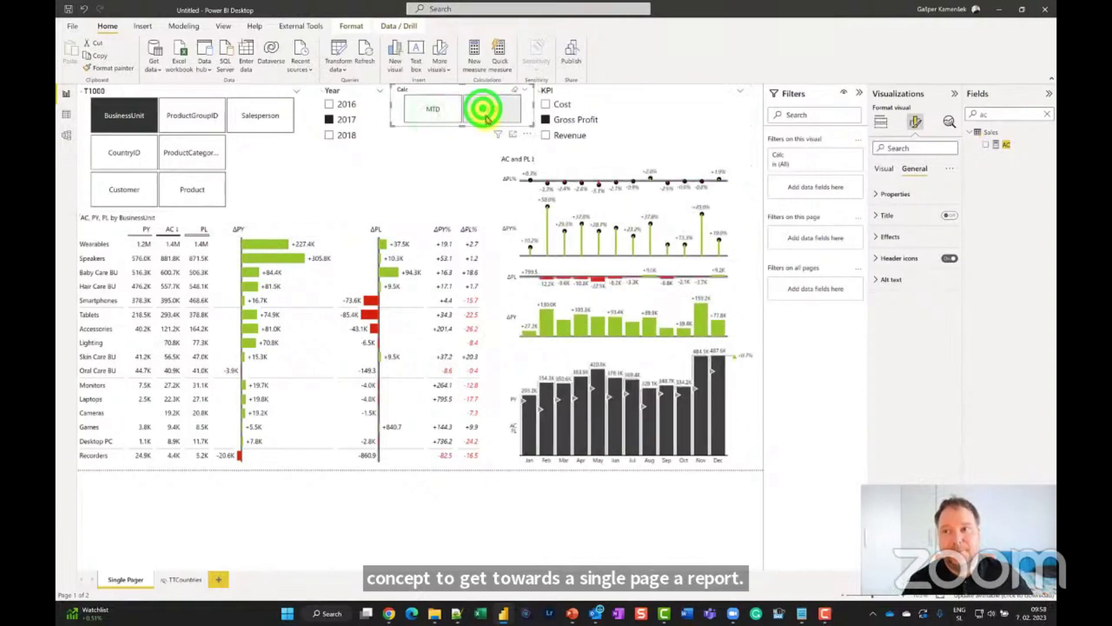
pyautogui.click(435, 111)
pyautogui.click(490, 111)
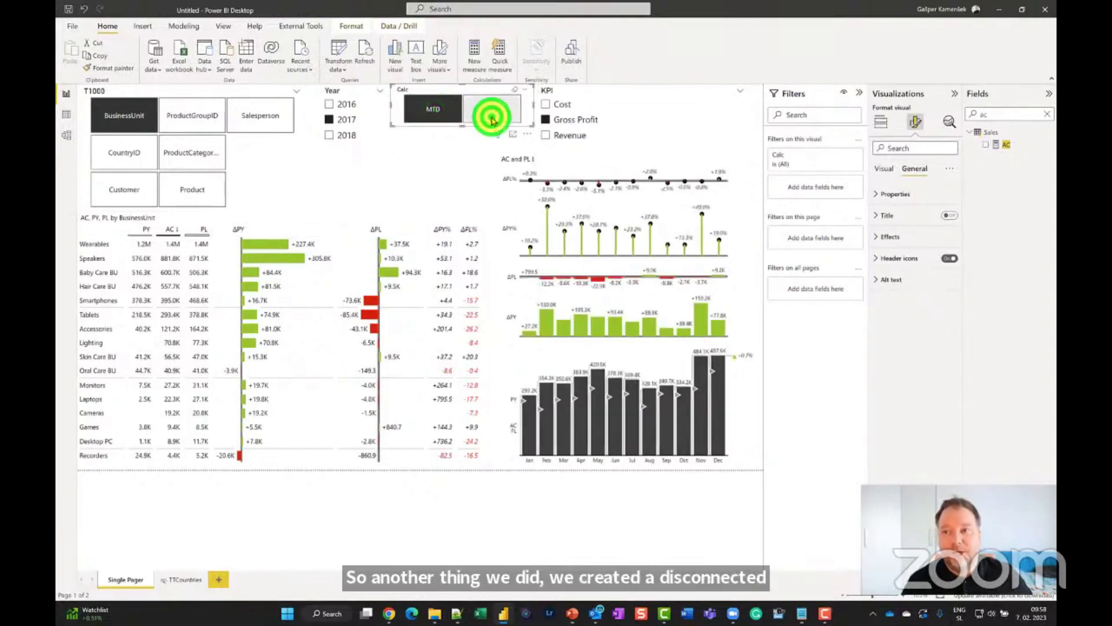
pyautogui.click(444, 124)
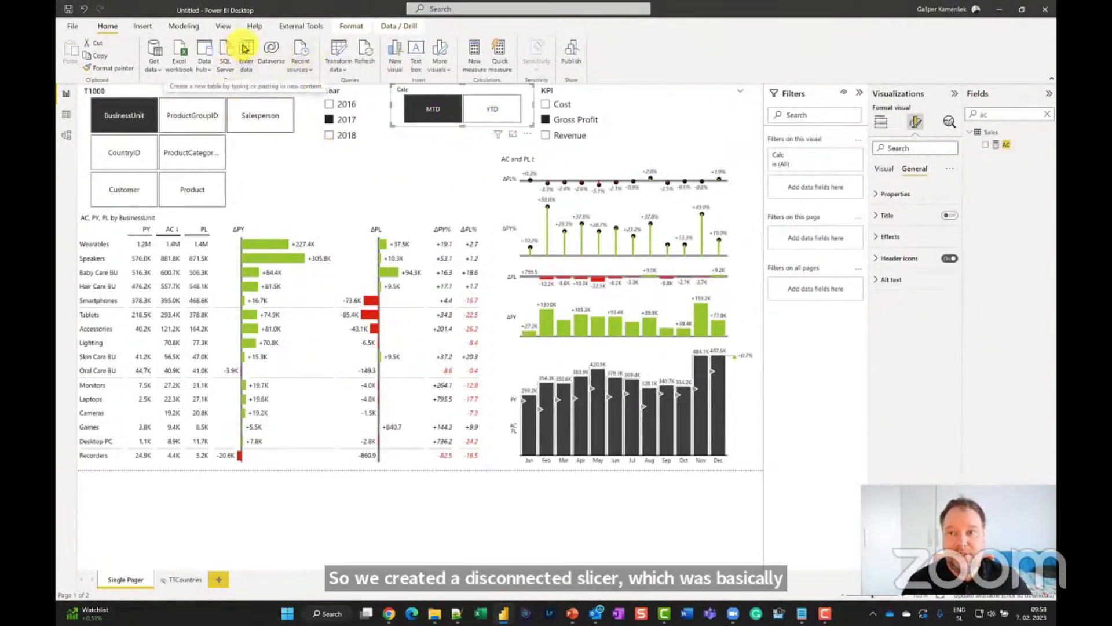
# - Examine the ID and Calc columns of the disconnected Calc table, and return to the report
pyautogui.click(67, 114)
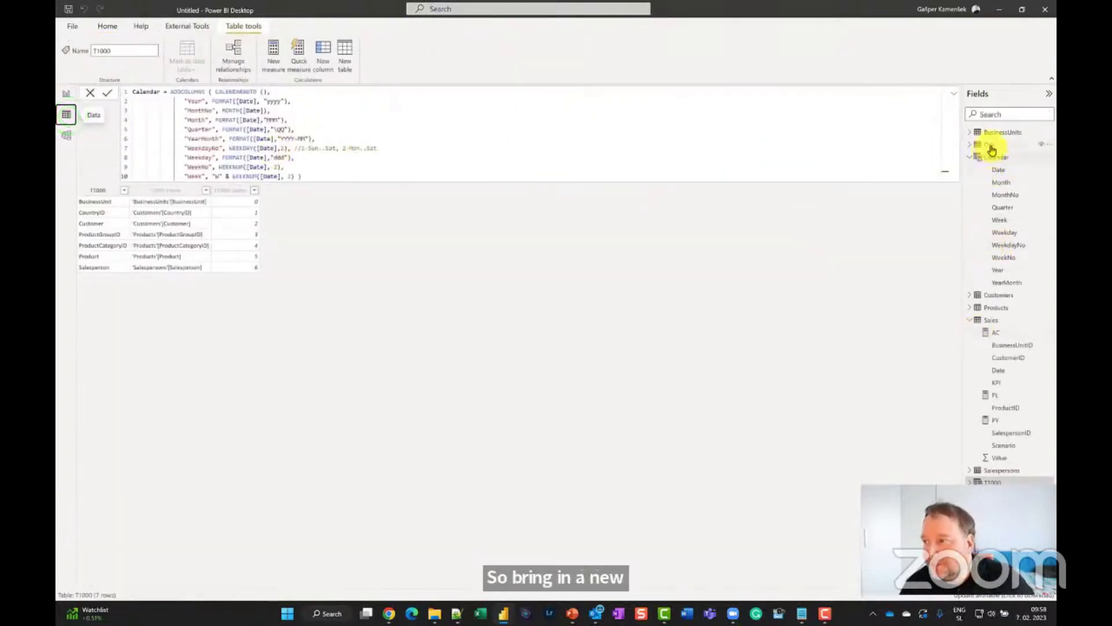
pyautogui.click(991, 144)
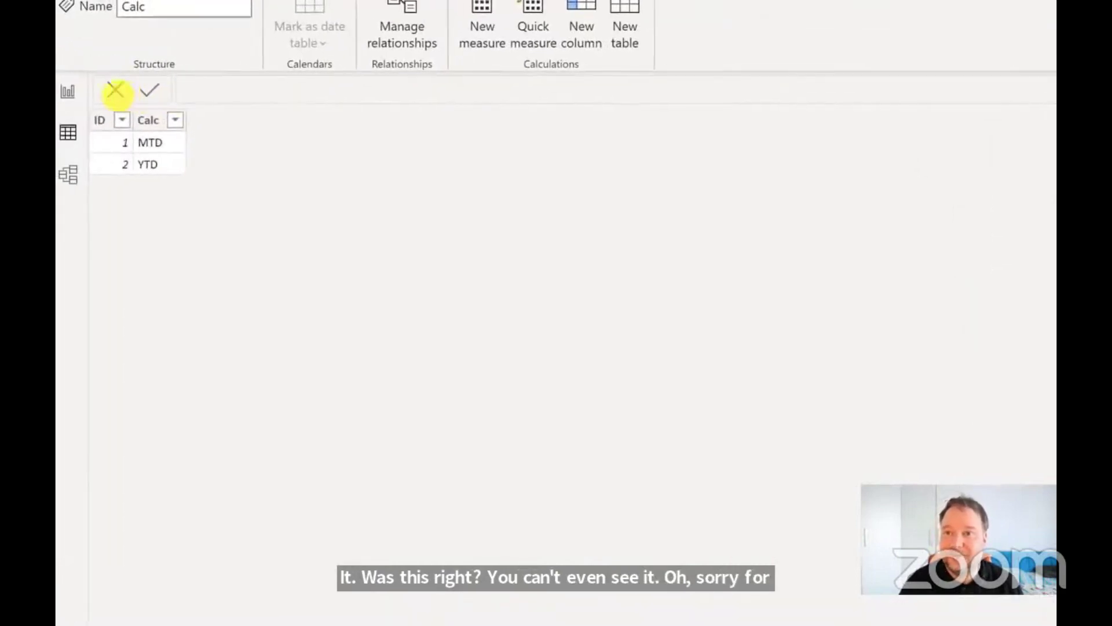
pyautogui.click(116, 91)
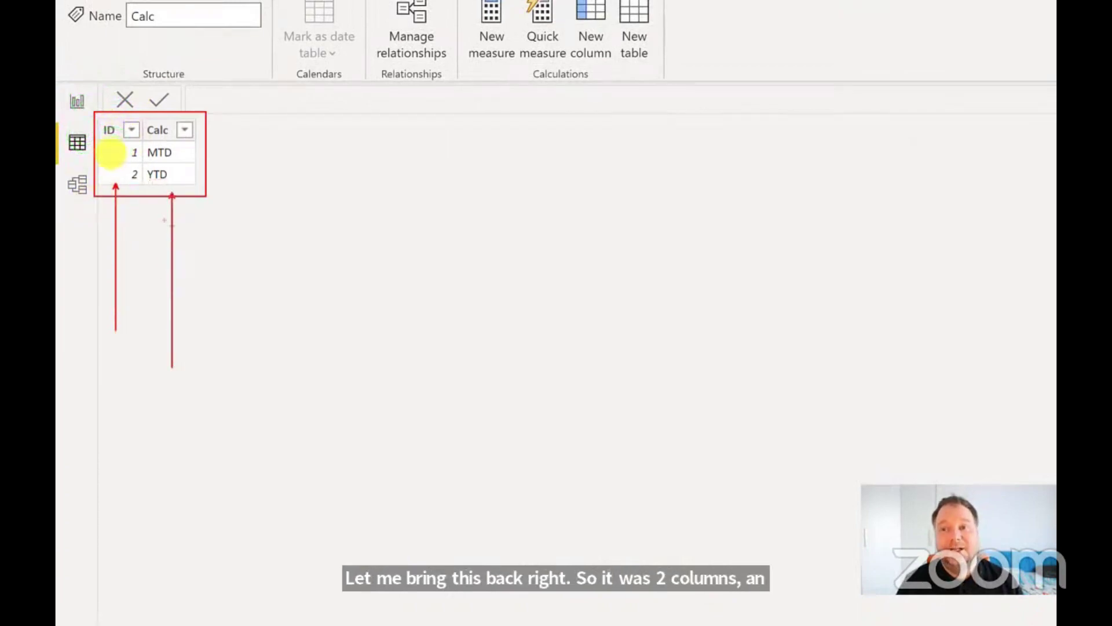
pyautogui.click(75, 109)
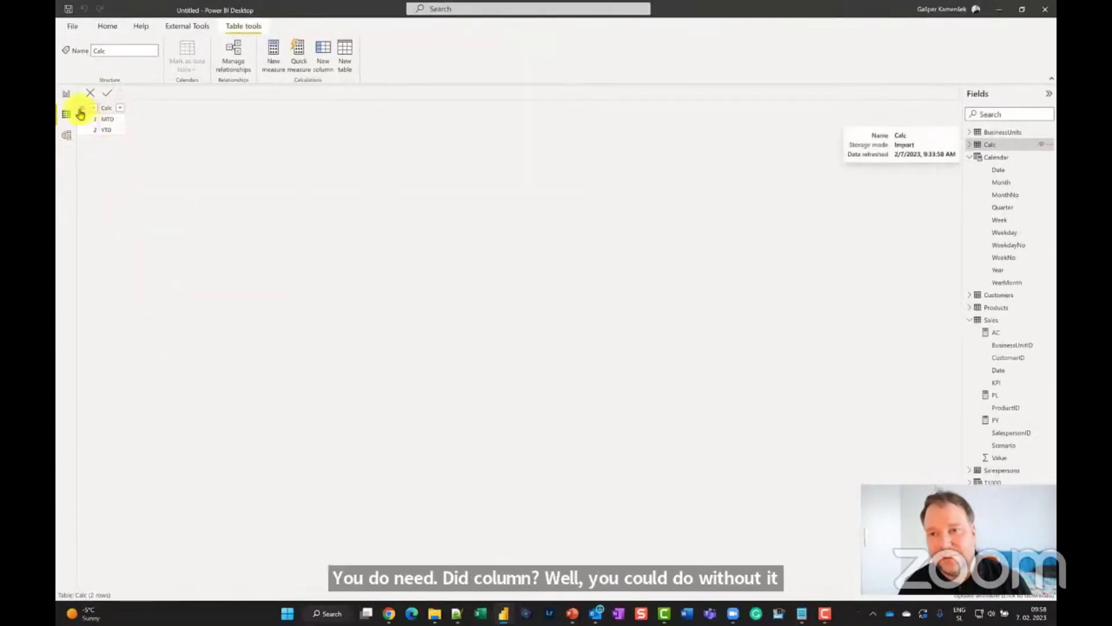
pyautogui.click(69, 97)
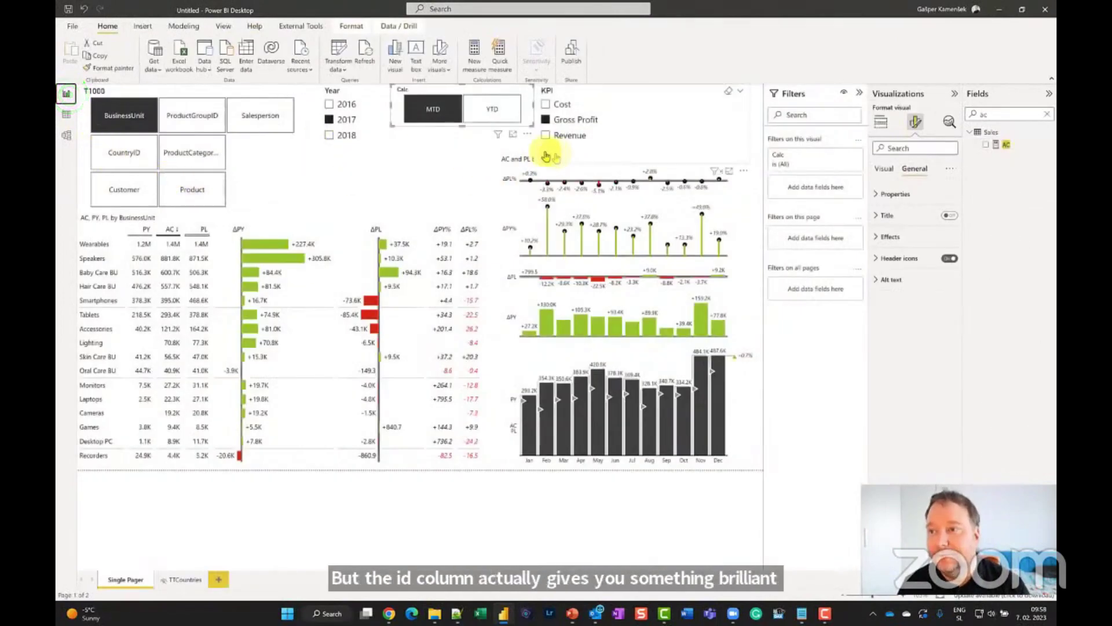
# - Set the Calc slicer to YTD and add MTD to the selection to compare how the monthly chart reacts
pyautogui.click(443, 109)
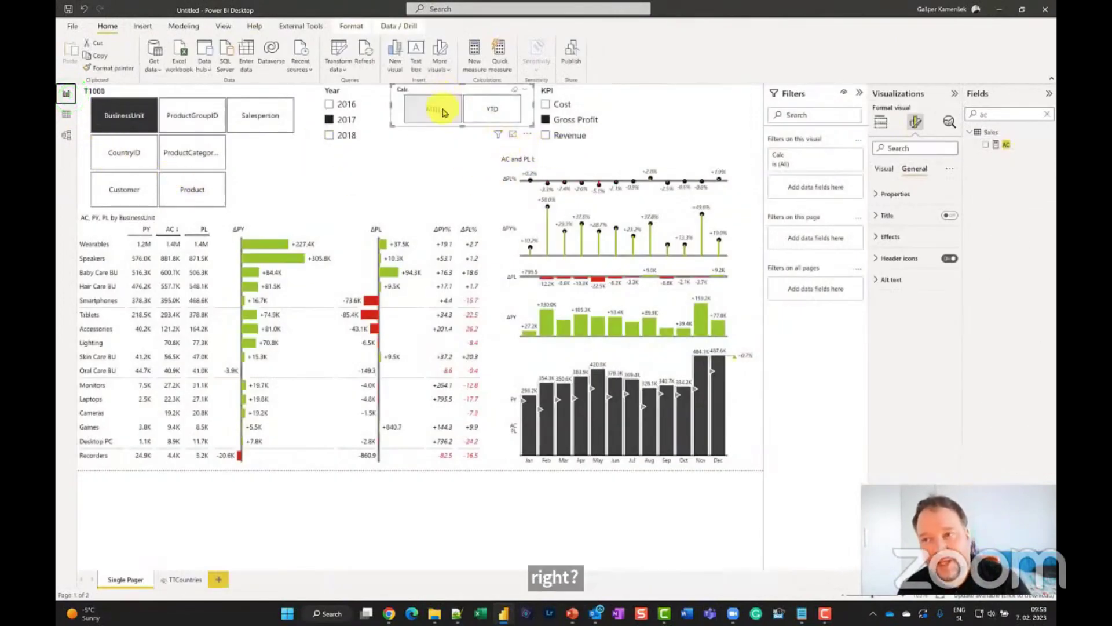
pyautogui.click(502, 110)
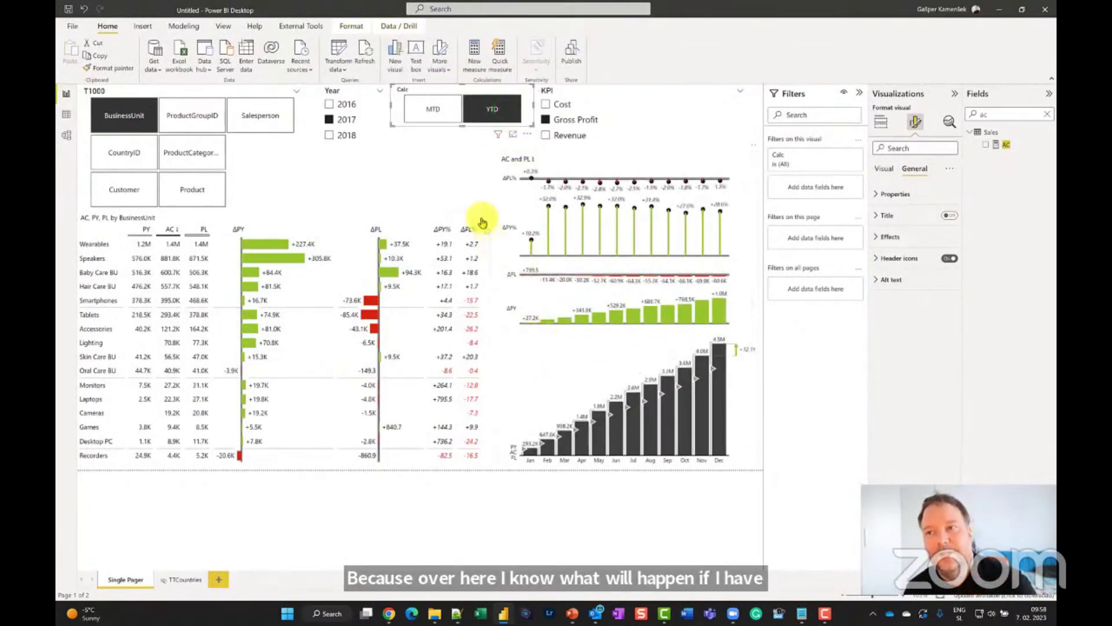
pyautogui.click(436, 110)
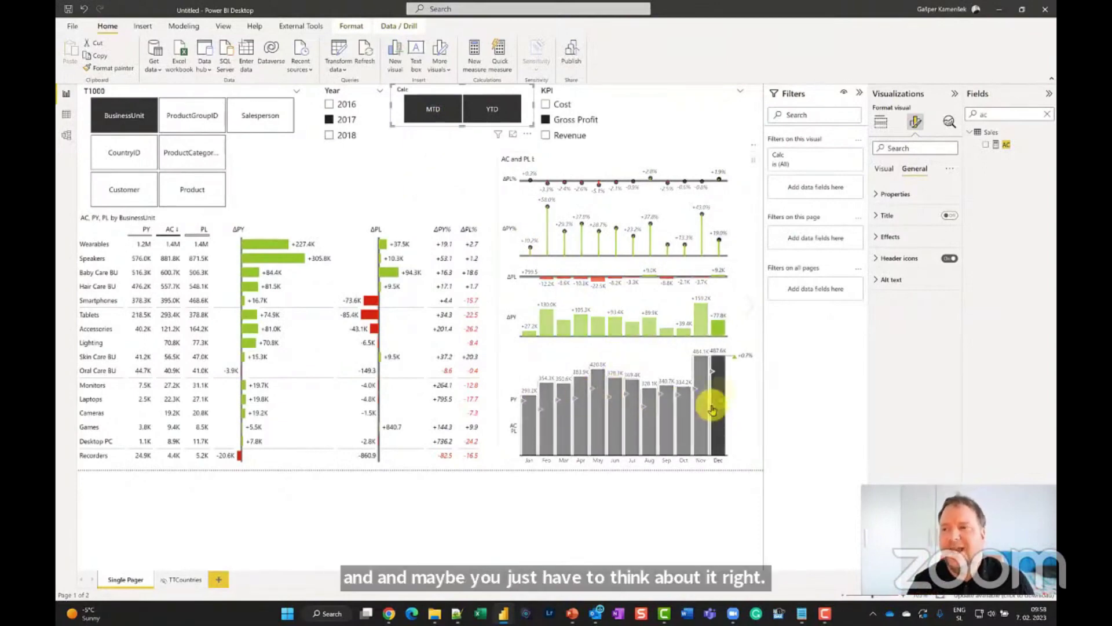
pyautogui.click(433, 110)
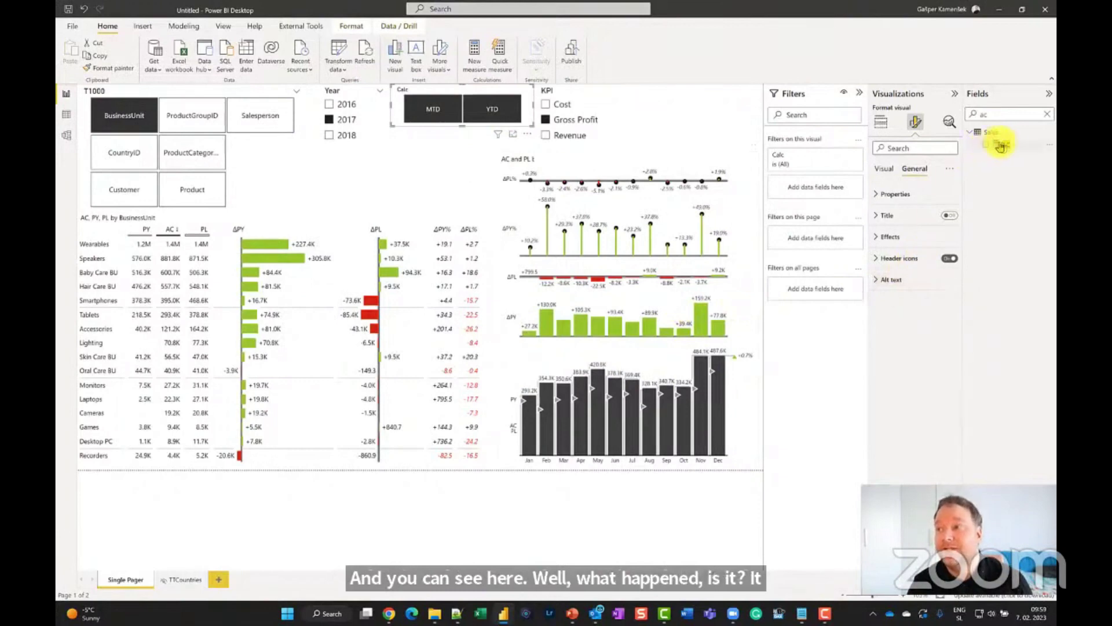
# - Examine the full formula of the AC measure in an enlarged font, and collapse the formula again
pyautogui.click(1006, 144)
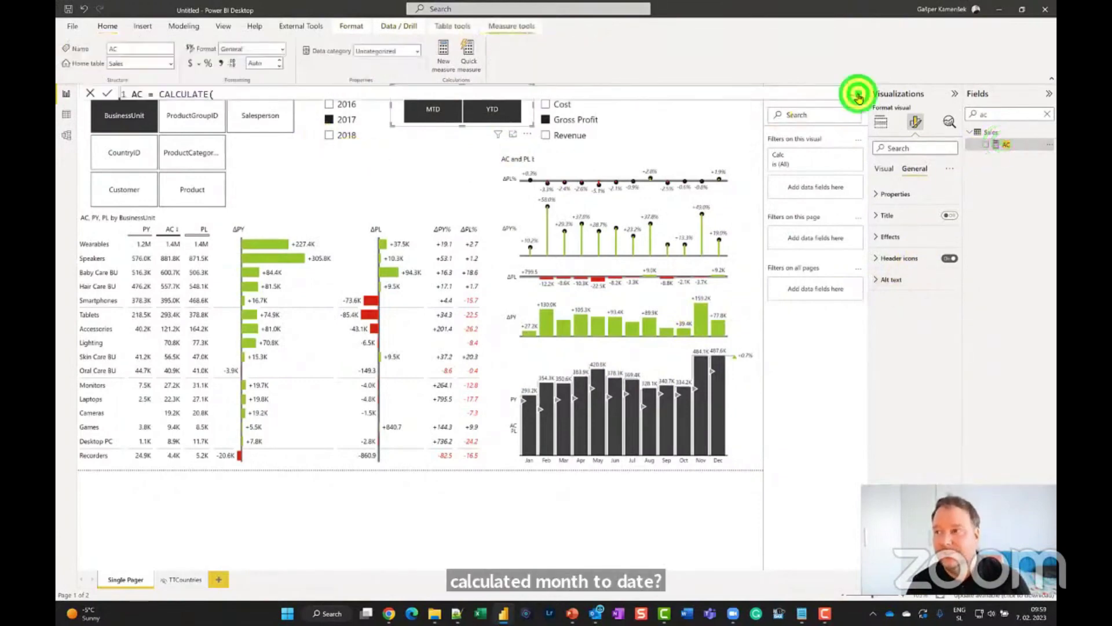
pyautogui.click(858, 94)
pyautogui.keyDown('ctrl'); pyautogui.scroll(1, 414, 144); pyautogui.keyUp('ctrl')
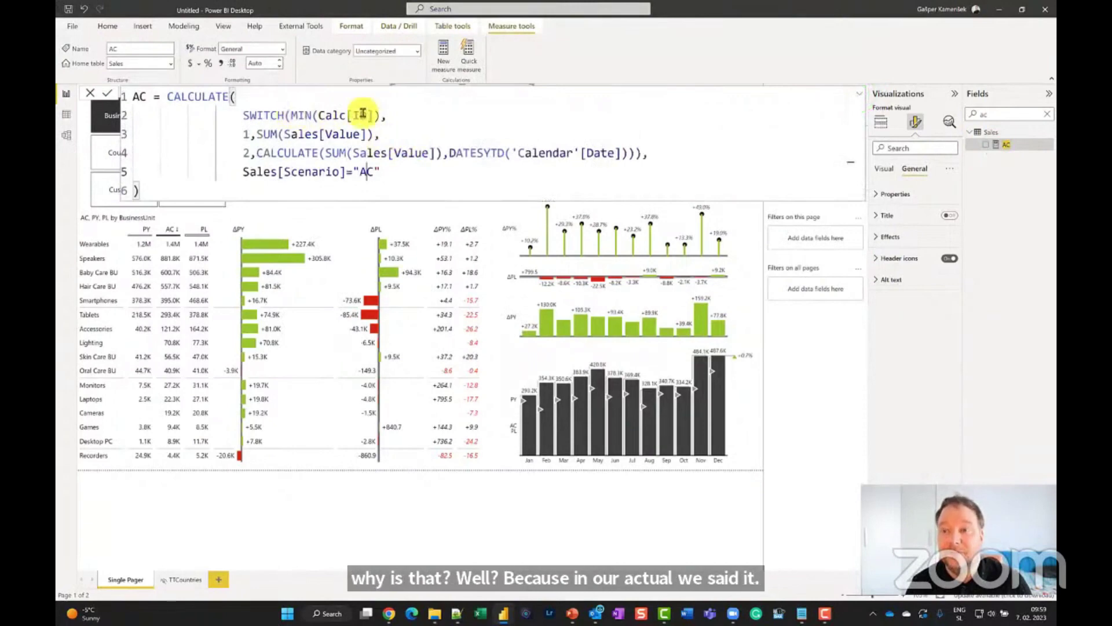
pyautogui.click(860, 93)
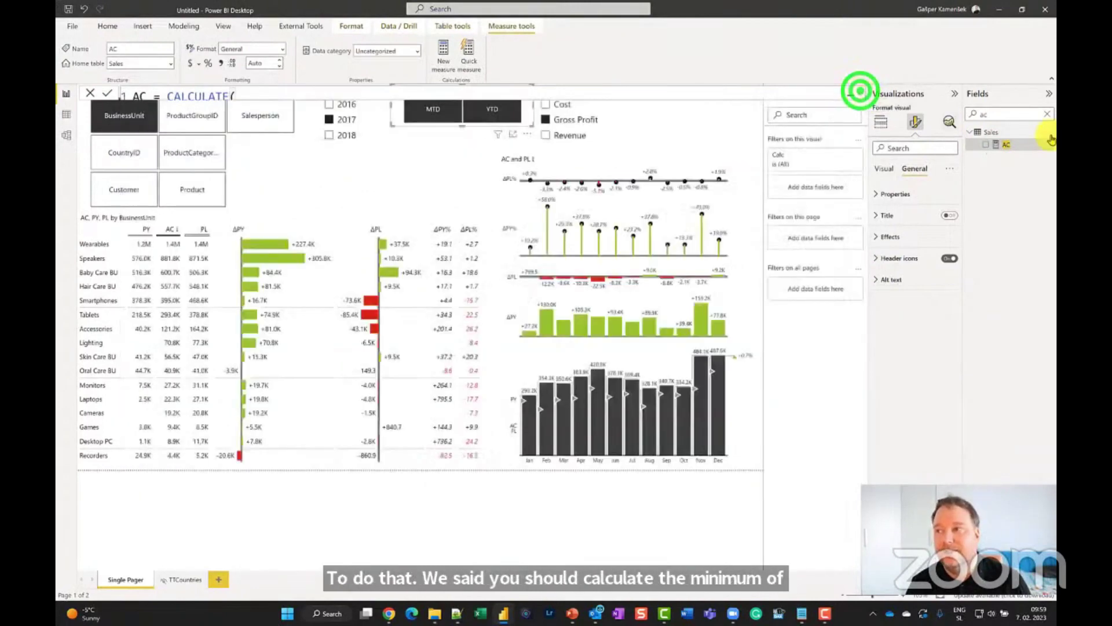
# - Clear the field search, deselect the Calc slicer's options and put away the formula editor covering the slicers
pyautogui.click(992, 130)
pyautogui.click(1048, 114)
pyautogui.click(1009, 255)
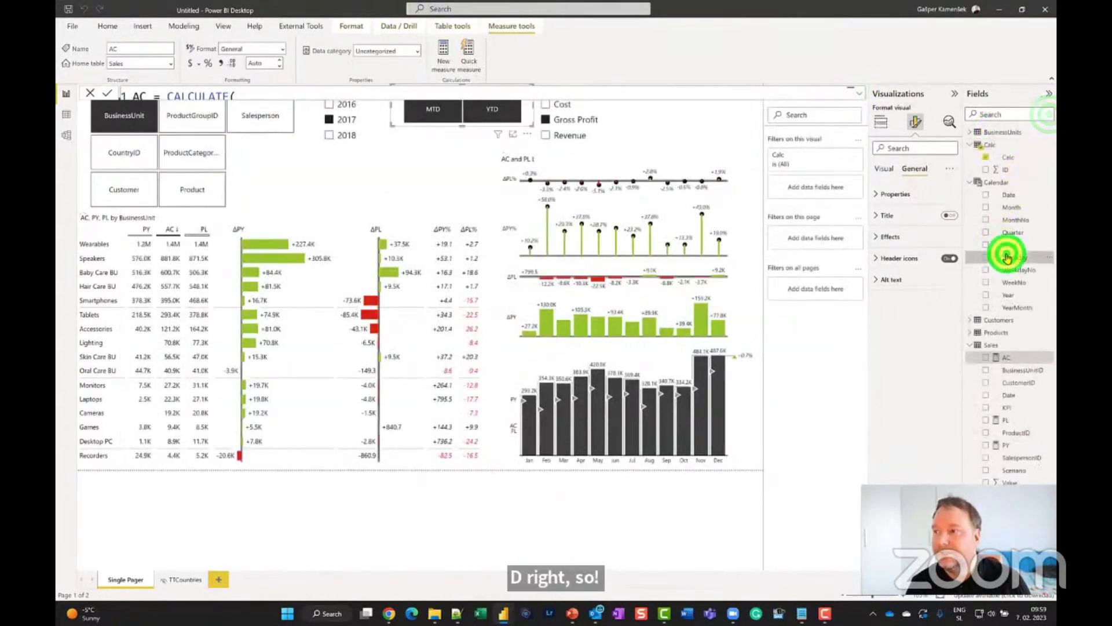
pyautogui.click(465, 155)
pyautogui.click(438, 111)
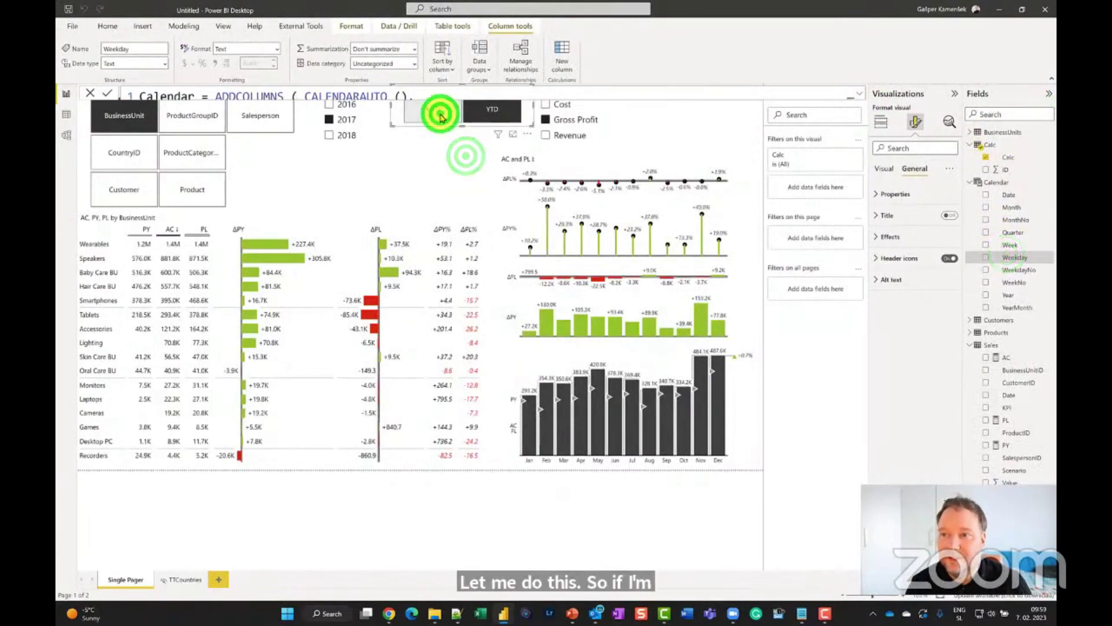
pyautogui.click(1011, 245)
pyautogui.click(1018, 381)
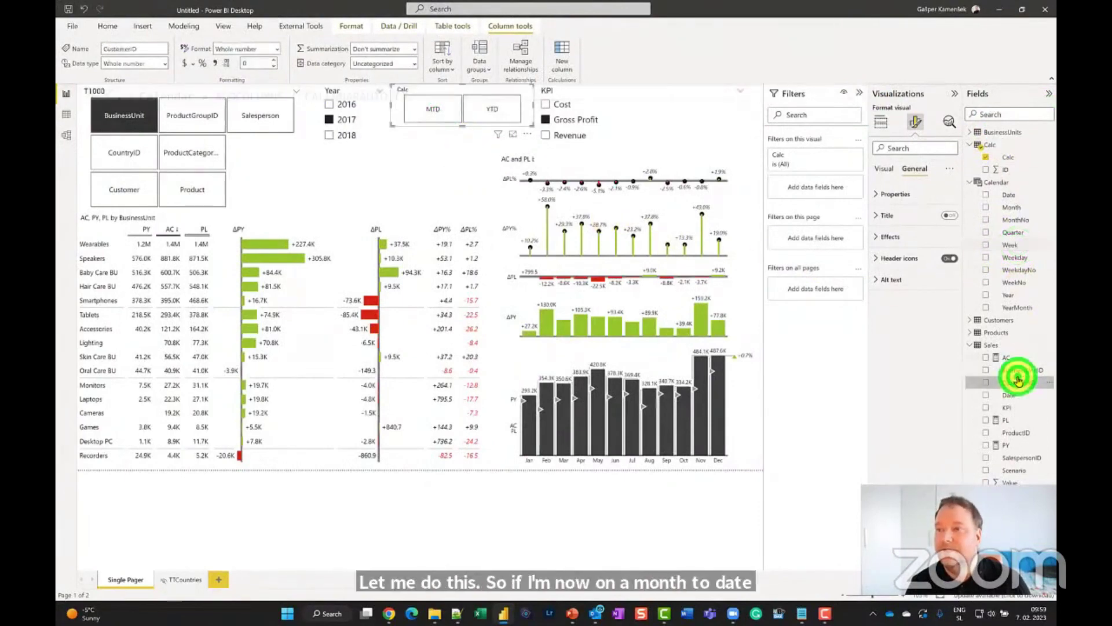
# - Compare the monthly chart with MTD alone, YTD alone and both options selected in the Calc slicer
pyautogui.click(437, 110)
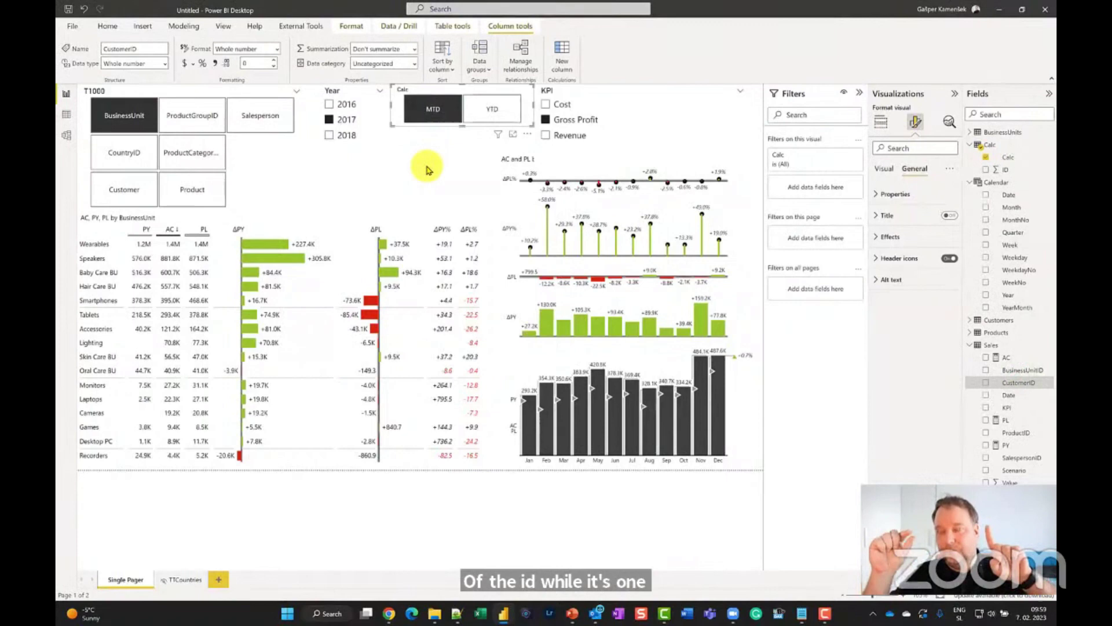
pyautogui.click(502, 115)
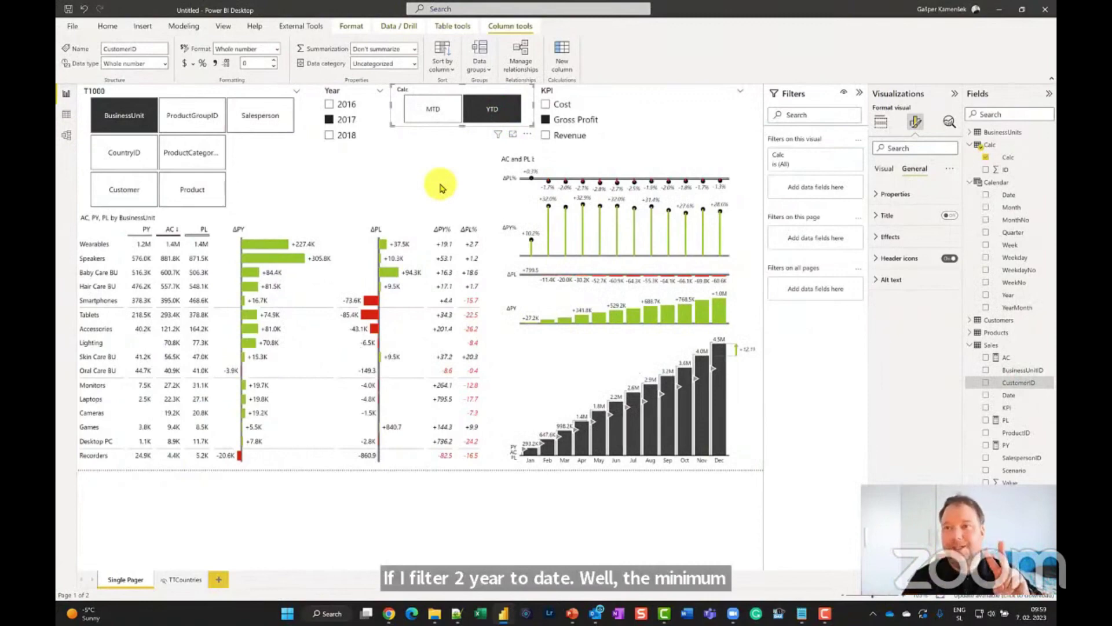
pyautogui.click(430, 114)
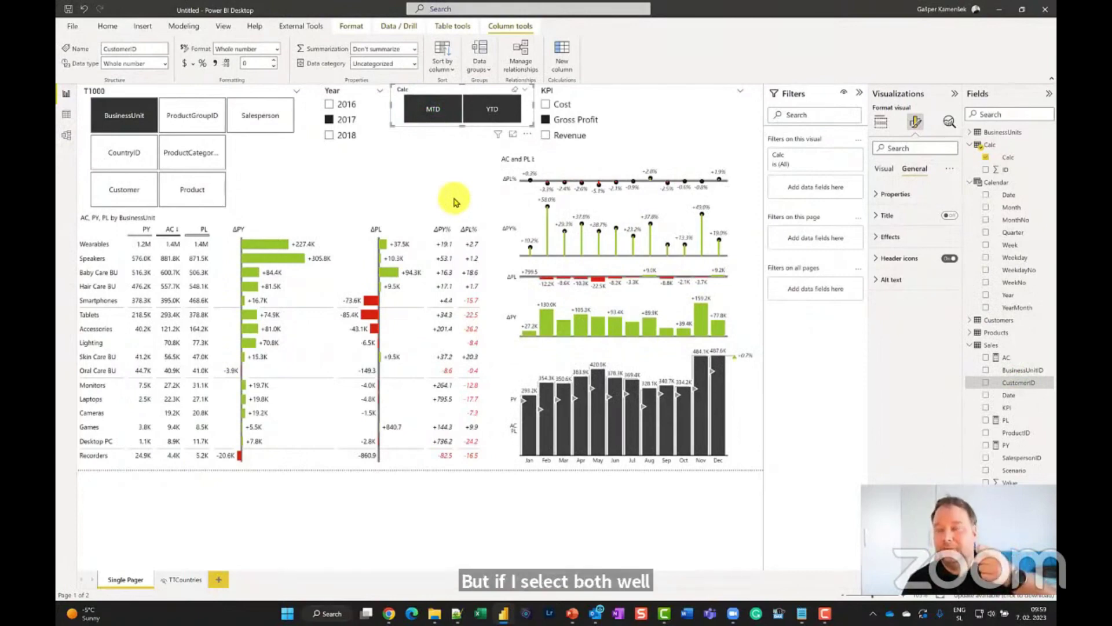
# - Make the AC measure's SWITCH evaluate MAX(Calc[ID]), apply the formula and check the chart with both Calc options selected
pyautogui.click(1006, 357)
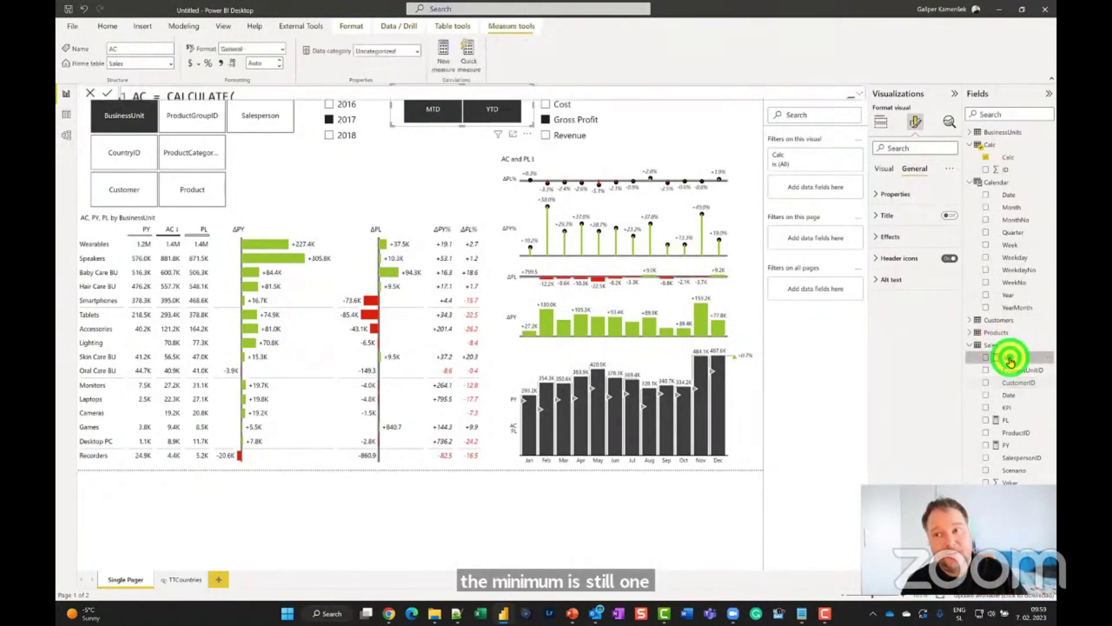
pyautogui.click(853, 95)
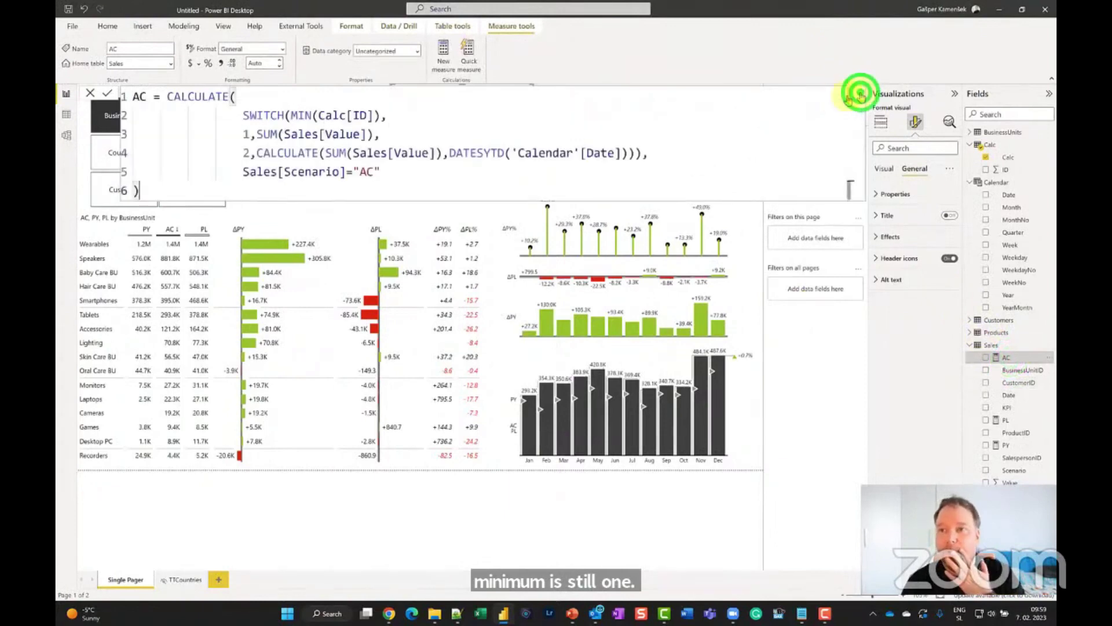
pyautogui.doubleClick(311, 115)
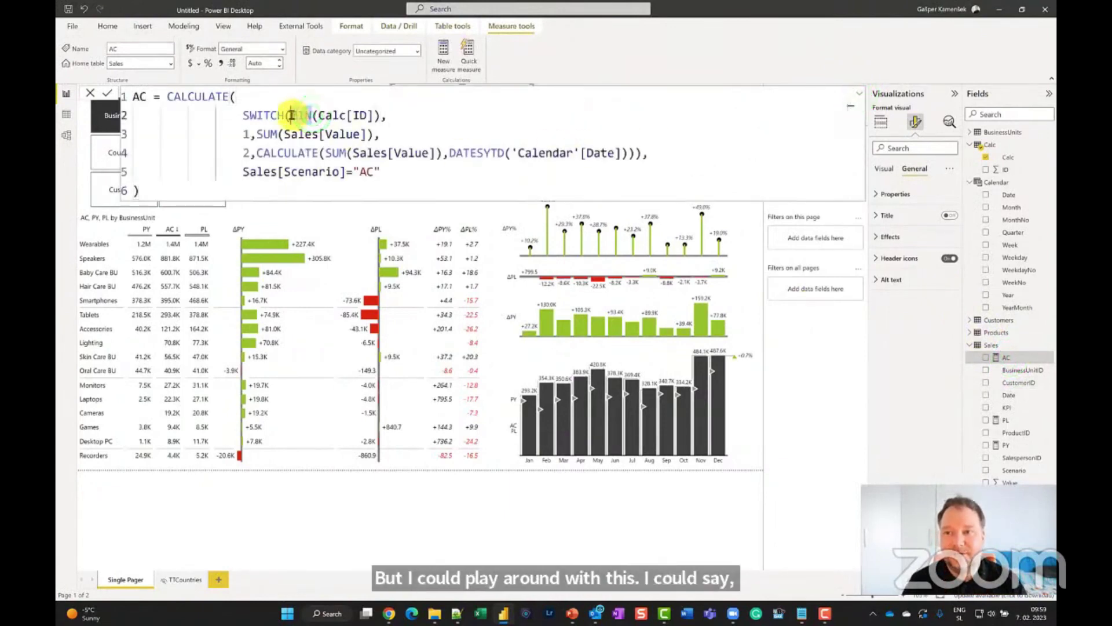
pyautogui.write('MAX')
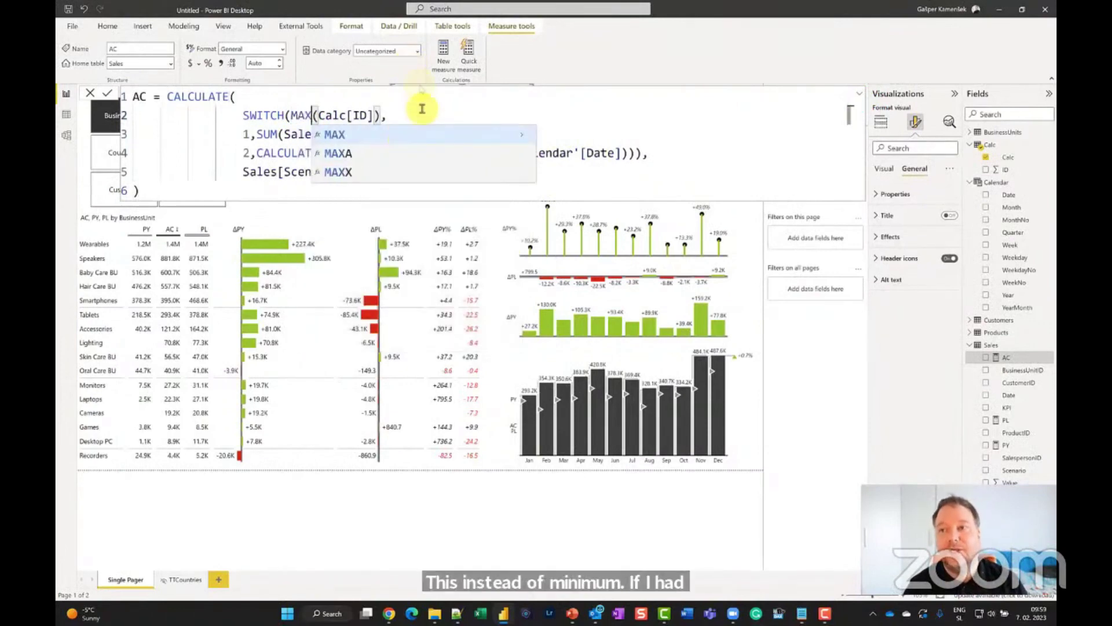
pyautogui.click(409, 142)
pyautogui.click(687, 173)
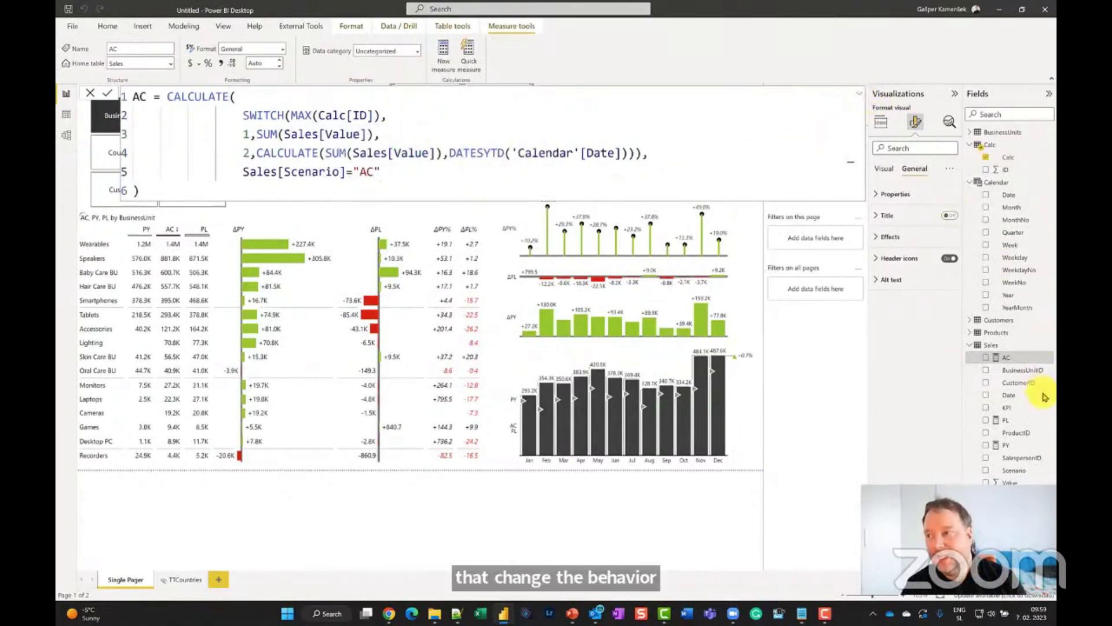
pyautogui.click(1024, 382)
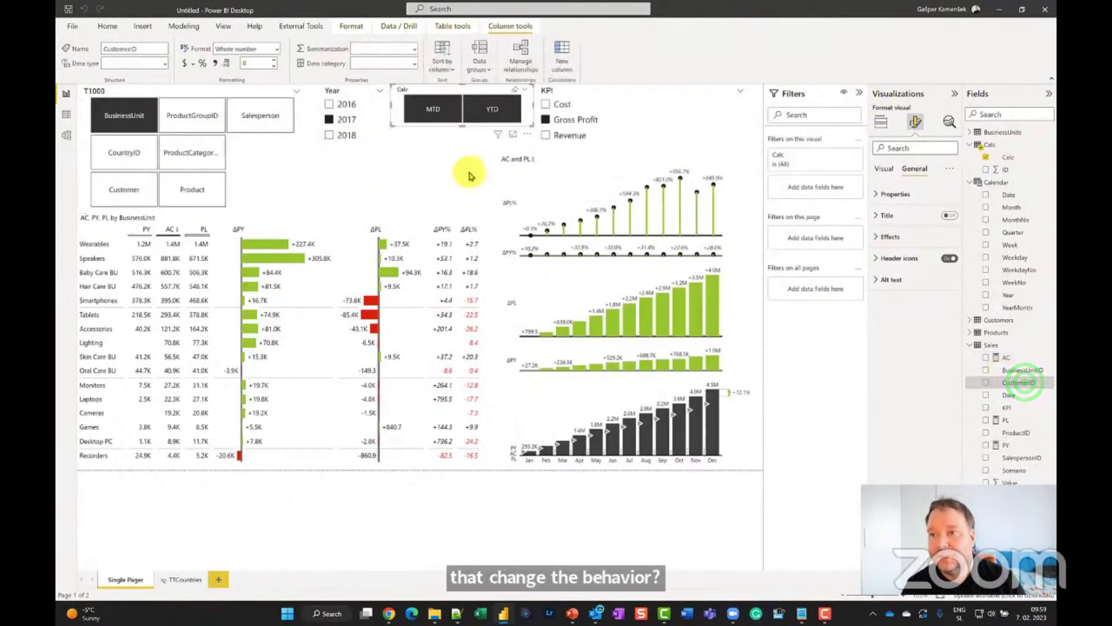
# - Compare the monthly chart with MTD alone and both Calc slicer options selected, and leave only MTD selected
pyautogui.click(429, 112)
pyautogui.click(438, 113)
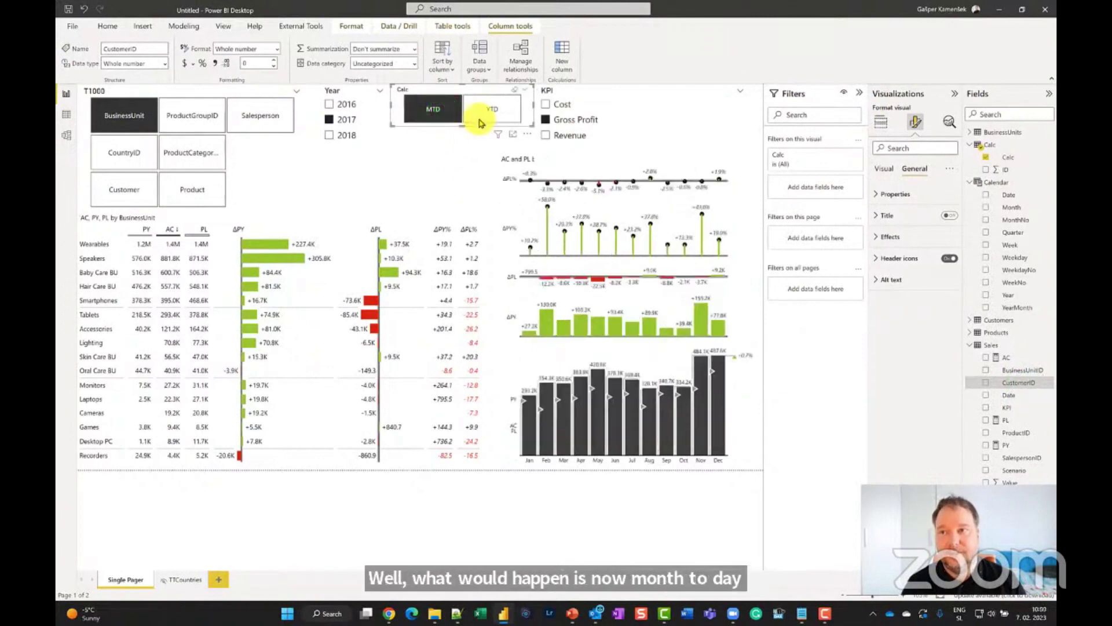
pyautogui.click(490, 116)
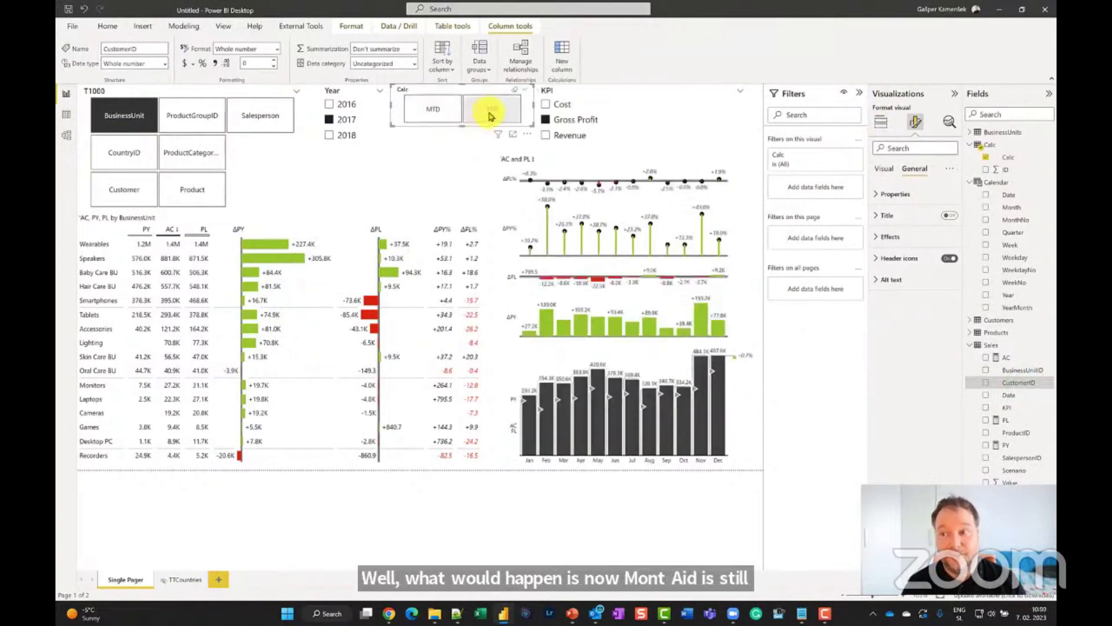
pyautogui.keyDown('ctrl'); pyautogui.click(434, 111); pyautogui.keyUp('ctrl')
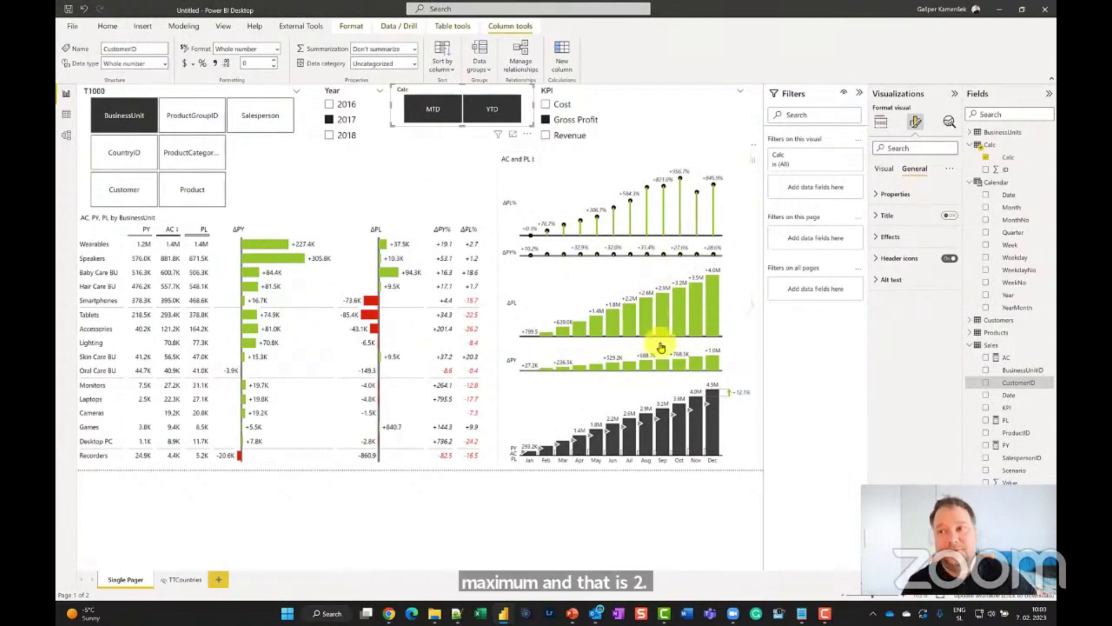
pyautogui.click(435, 111)
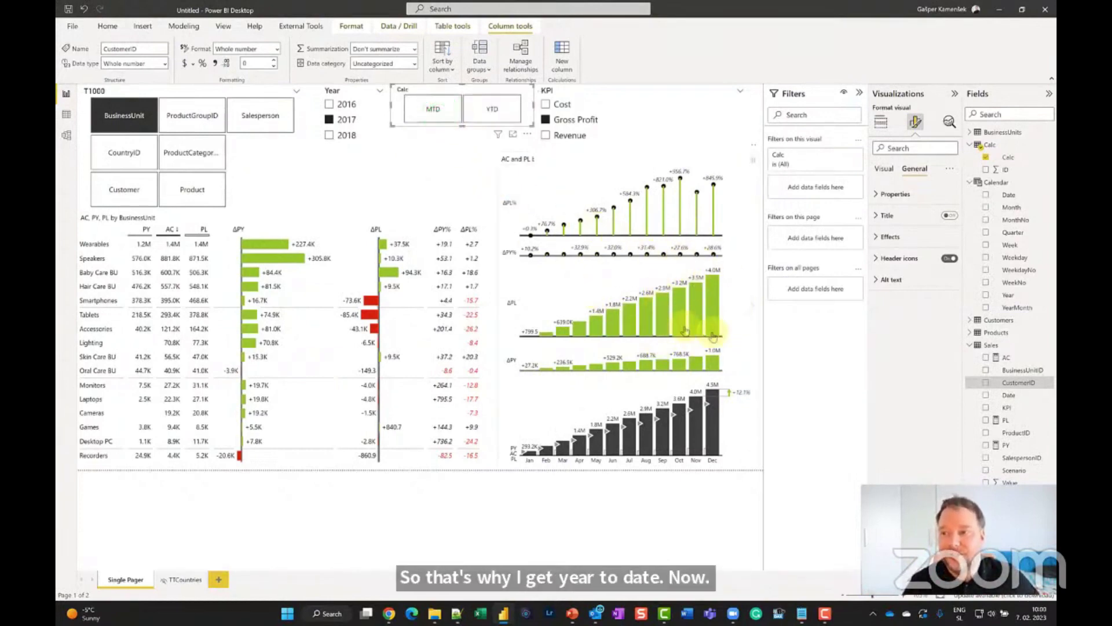
pyautogui.click(435, 108)
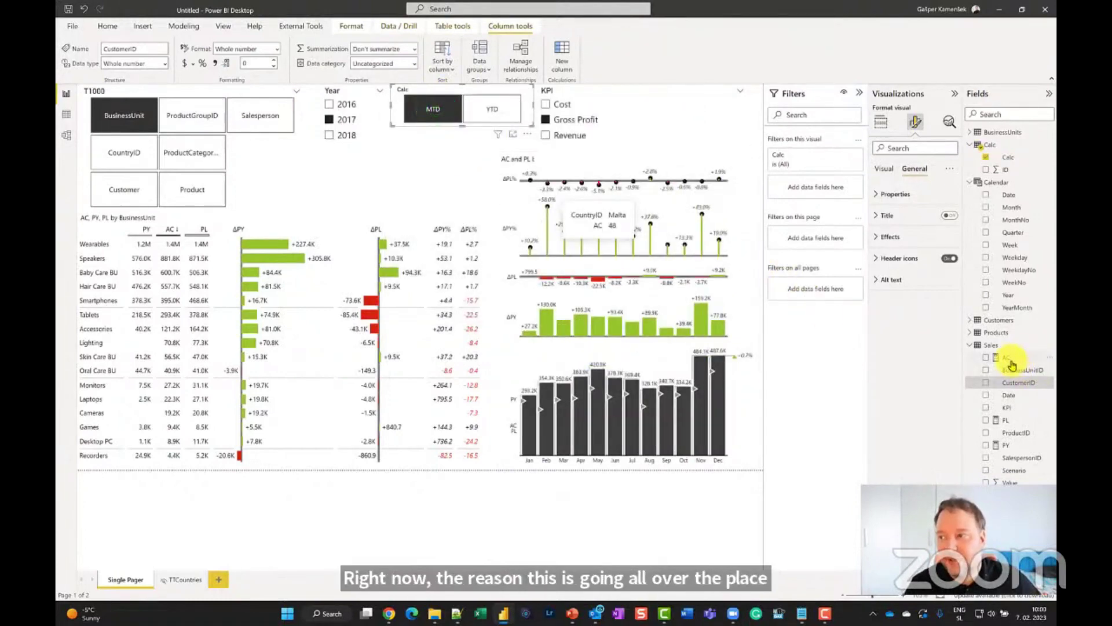
# - Review the PL measure's formula to see which function its SWITCH evaluates, and collapse the formula again
pyautogui.click(1011, 419)
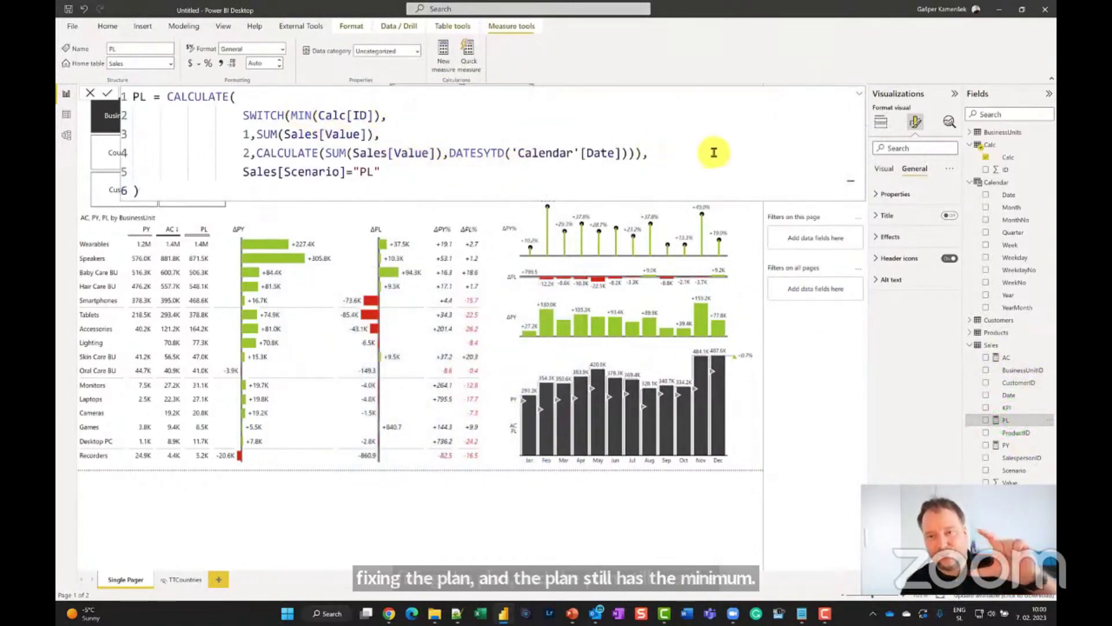
pyautogui.click(858, 96)
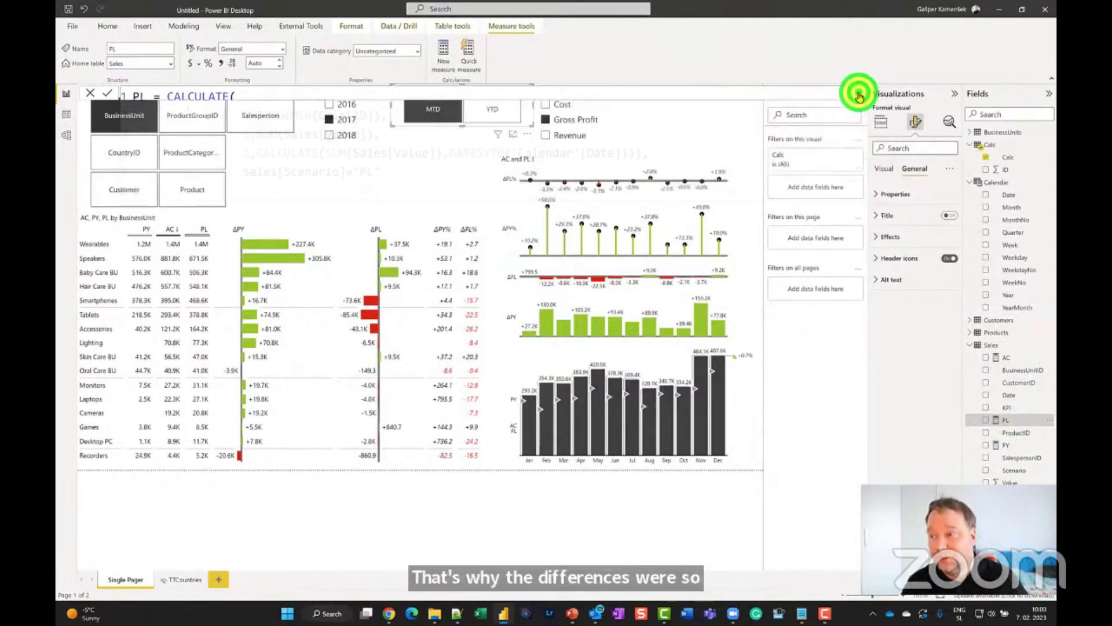
# - Open the AC measure's full formula and make its SWITCH evaluate SUM(Calc[ID])
pyautogui.click(1010, 358)
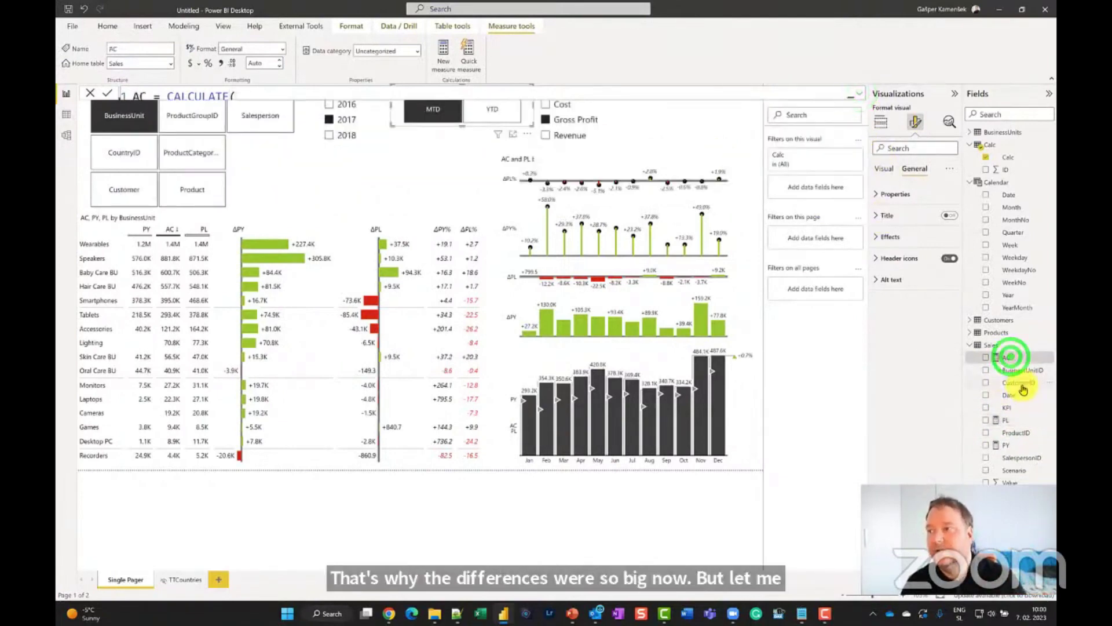
pyautogui.click(861, 96)
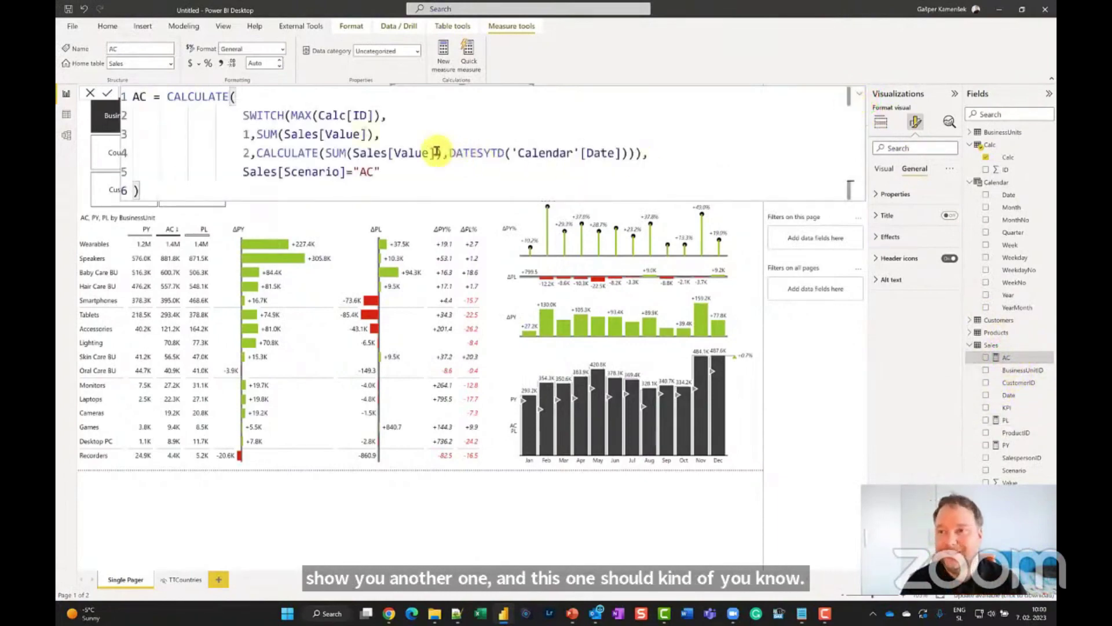
pyautogui.click(314, 115)
pyautogui.press('BackSpace')
pyautogui.press('BackSpace')
pyautogui.press('BackSpace')
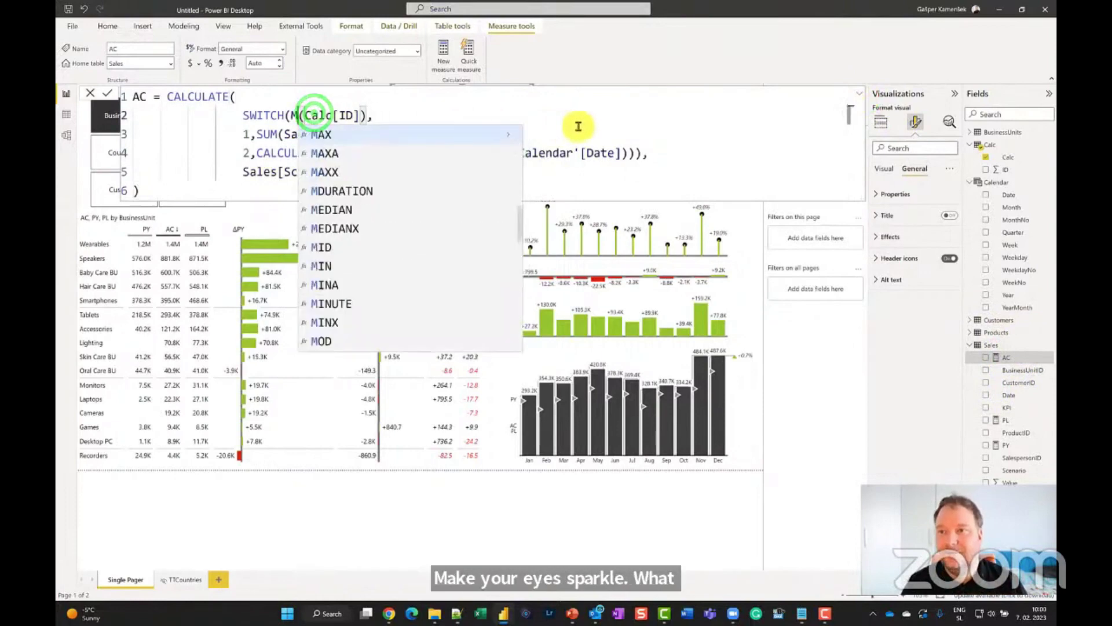
pyautogui.write('SUM')
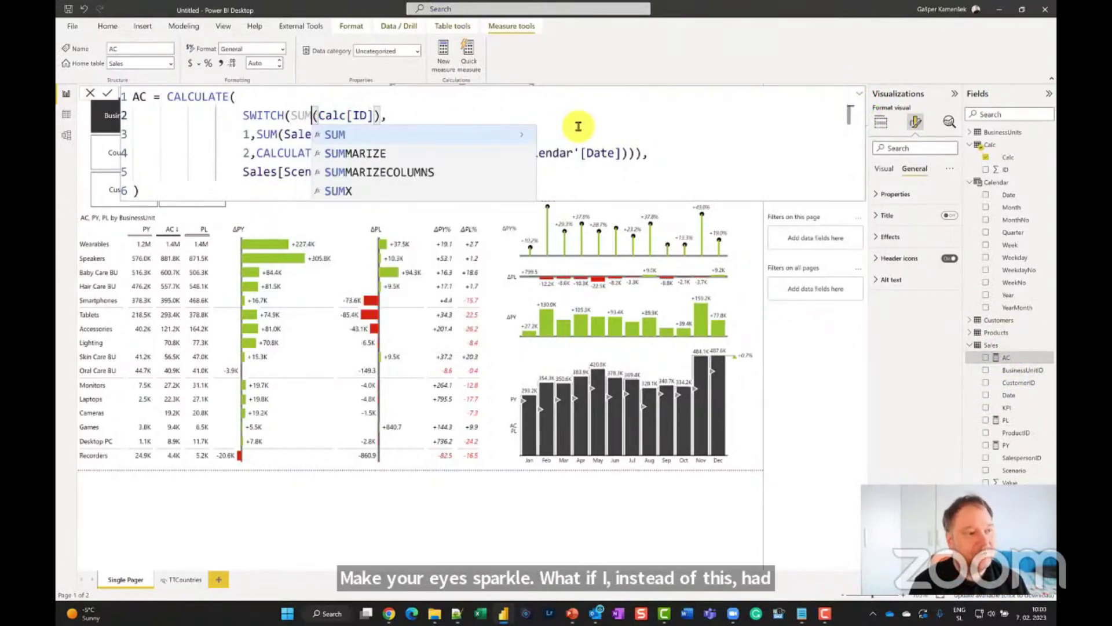
pyautogui.click(346, 134)
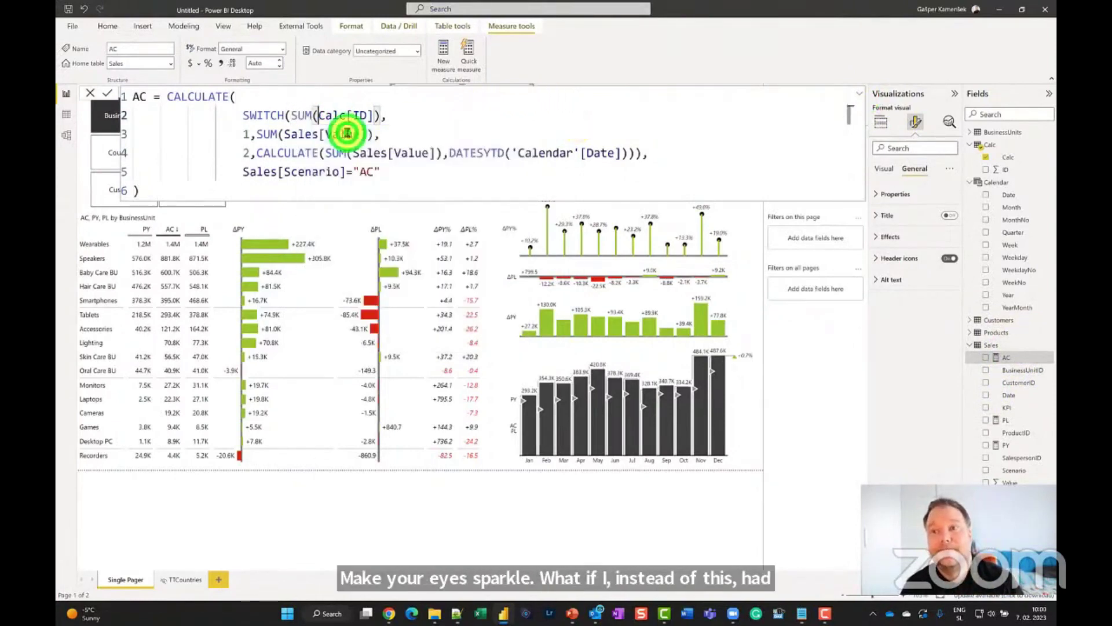
pyautogui.click(508, 178)
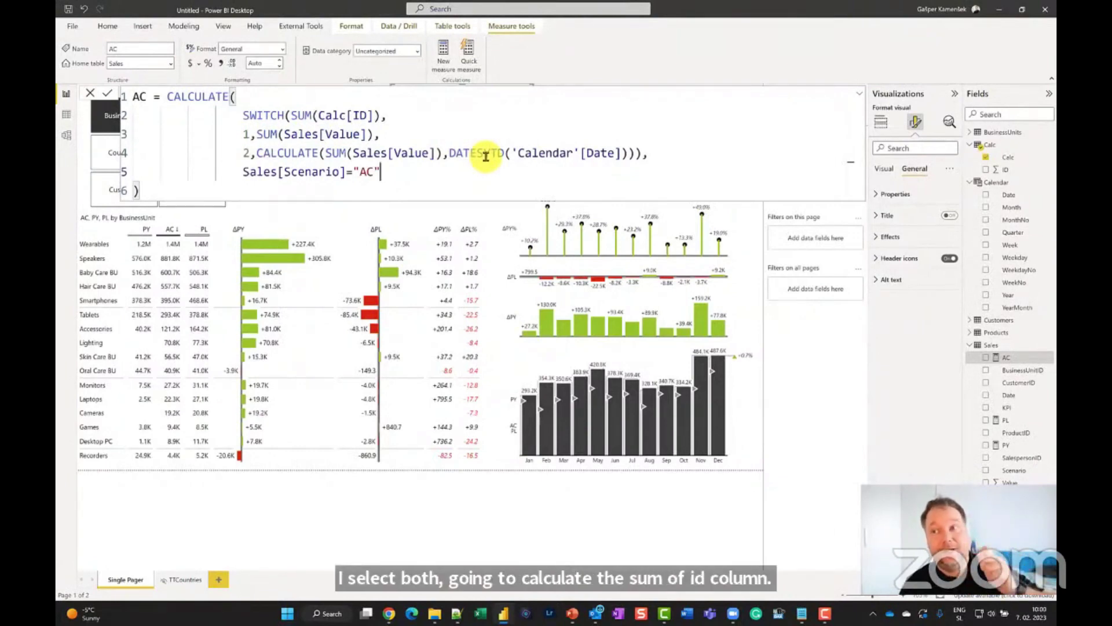
# - Close the year-to-date CALCULATE with its own parenthesis and a comma, leaving only the SWITCH's closing parenthesis on a new line
pyautogui.click(630, 154)
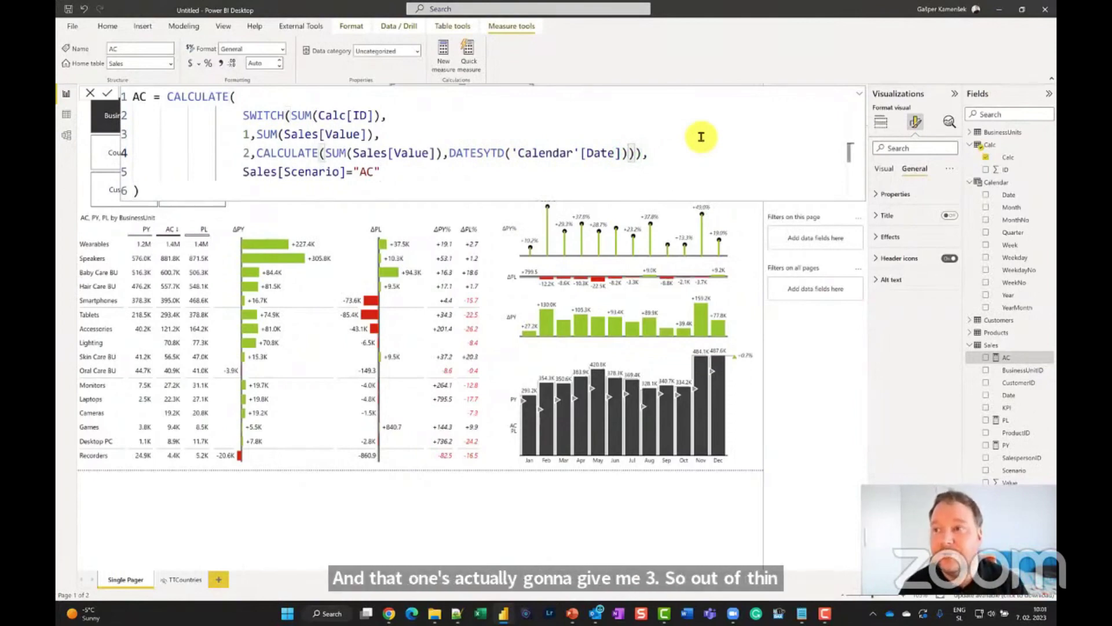
pyautogui.press('Return')
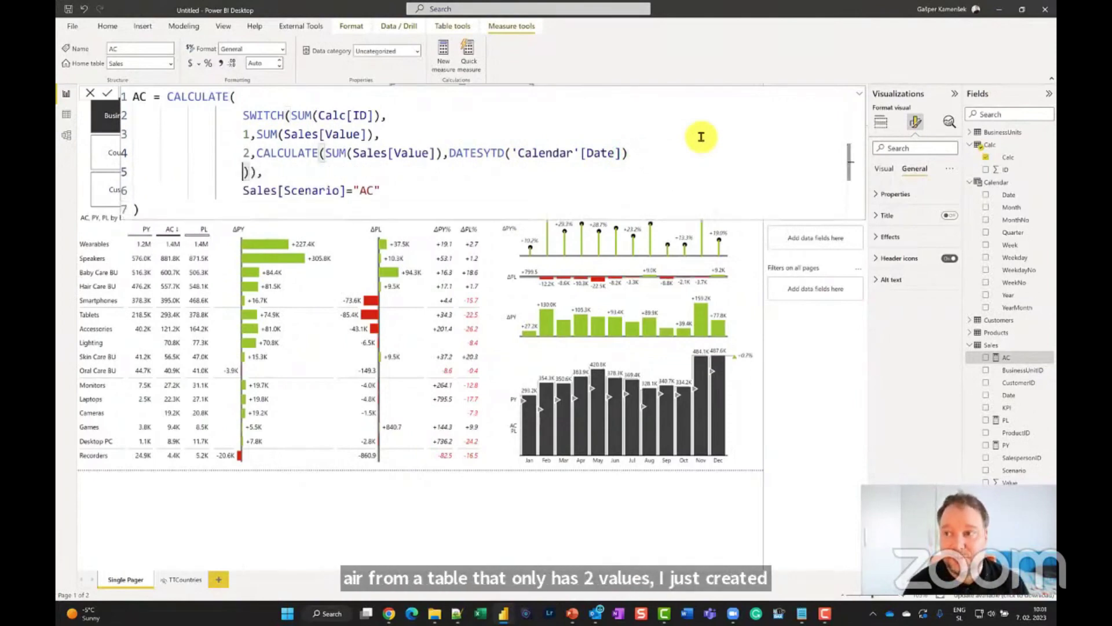
pyautogui.click(637, 153)
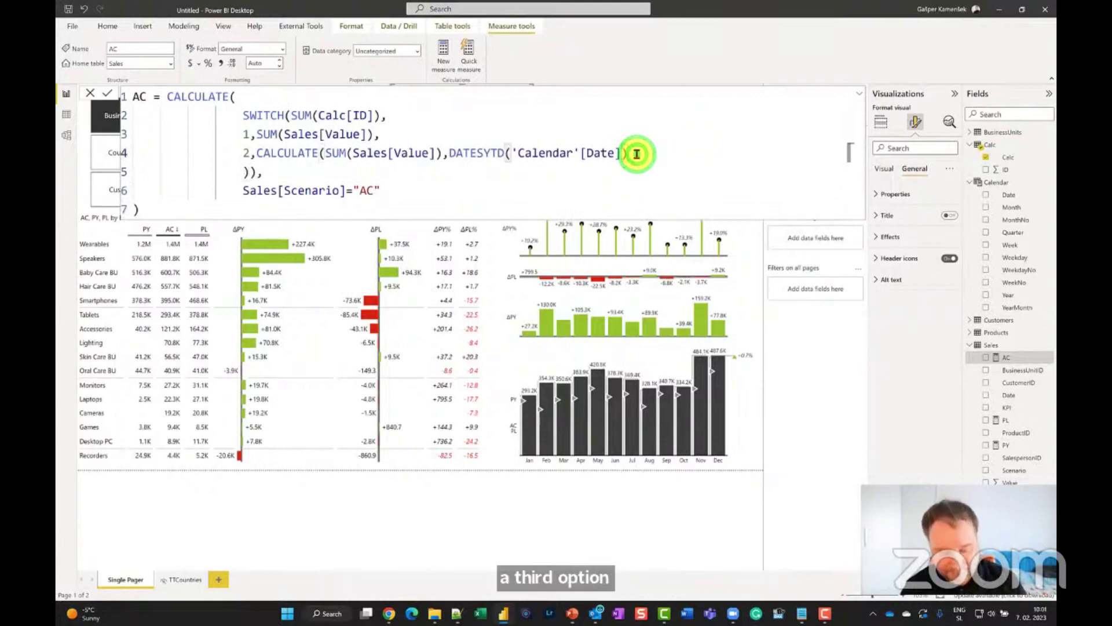
pyautogui.write(',')
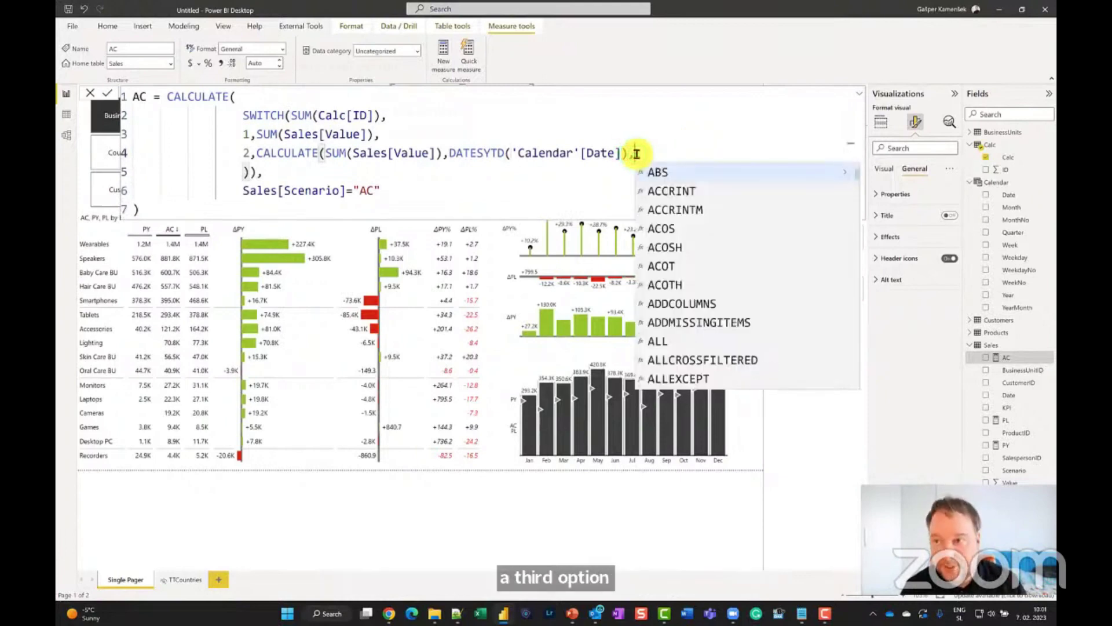
pyautogui.click(243, 171)
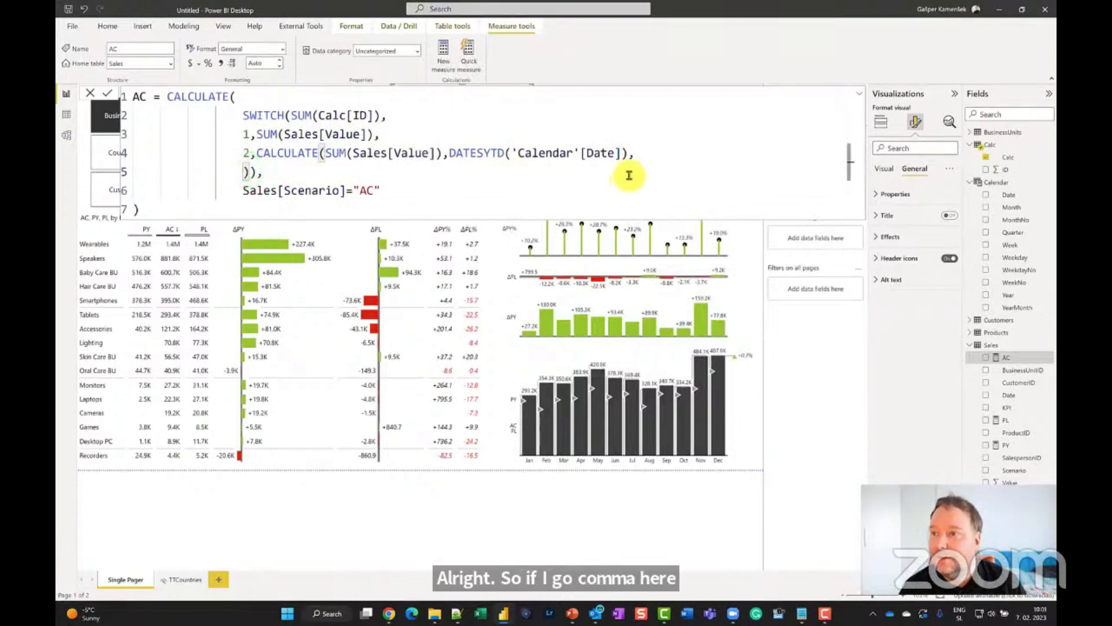
pyautogui.click(629, 153)
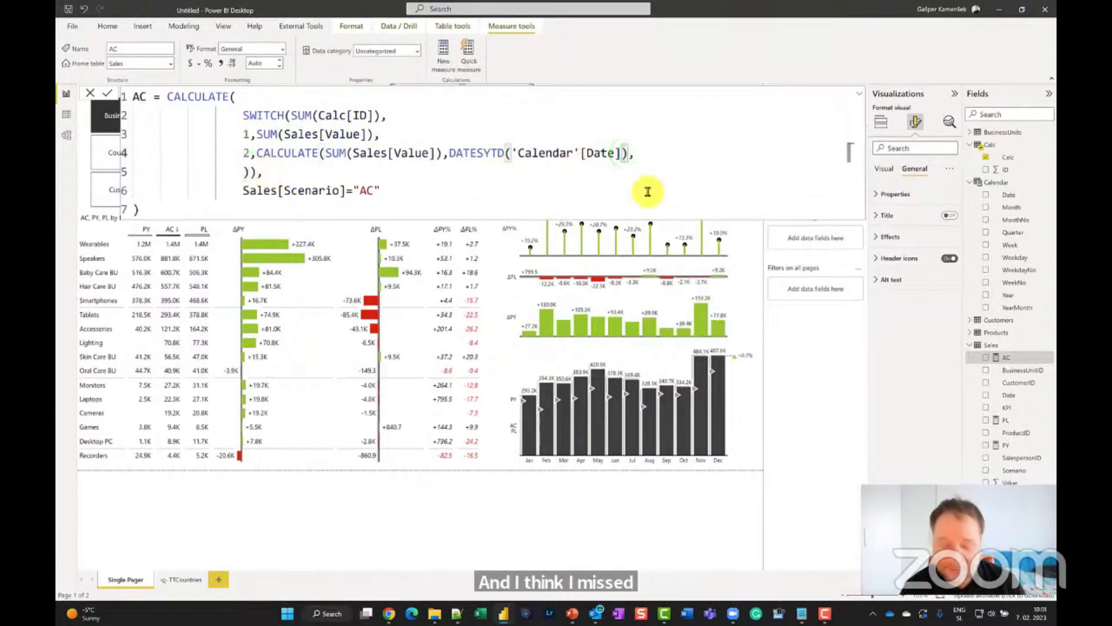
pyautogui.write(')')
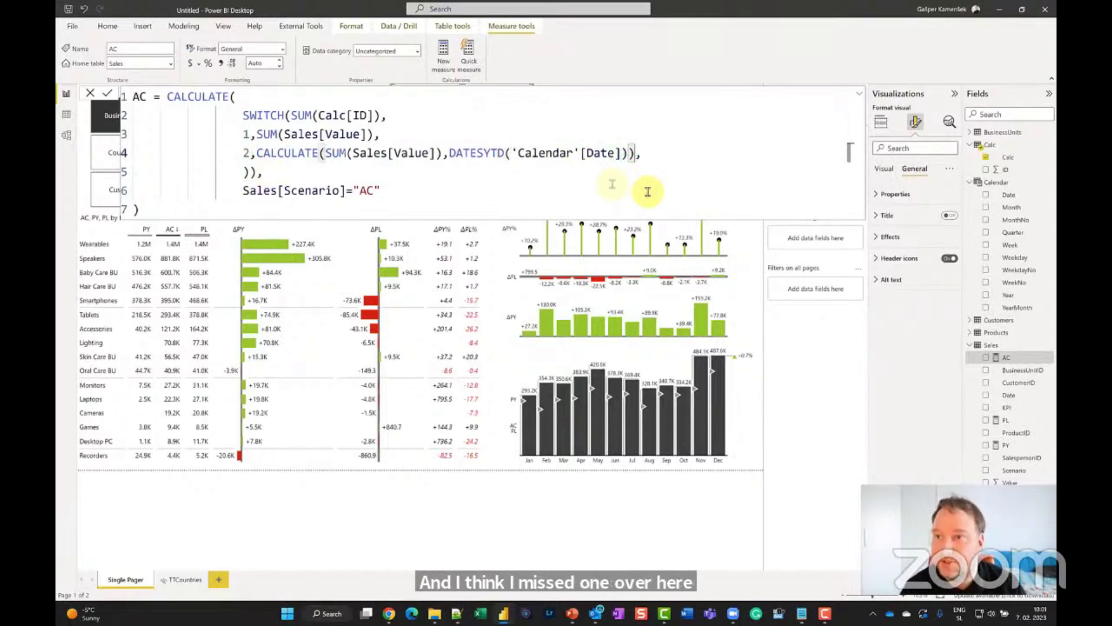
pyautogui.click(248, 171)
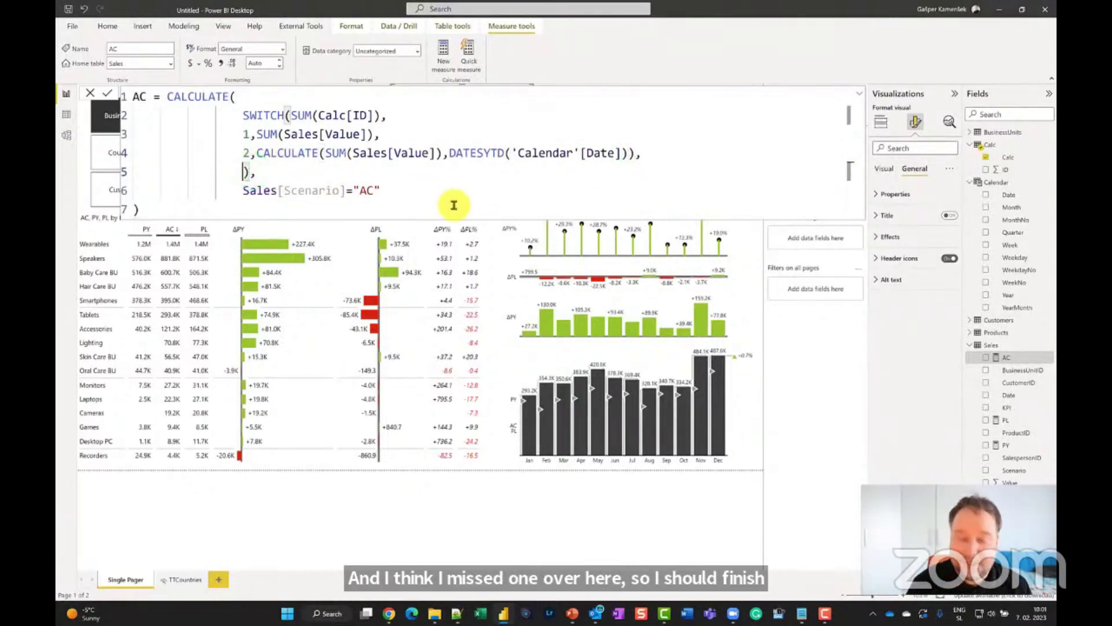
# - Add a third case to the AC measure's SWITCH that returns BLANK() for value 3, and apply and close the formula
pyautogui.write('3,')
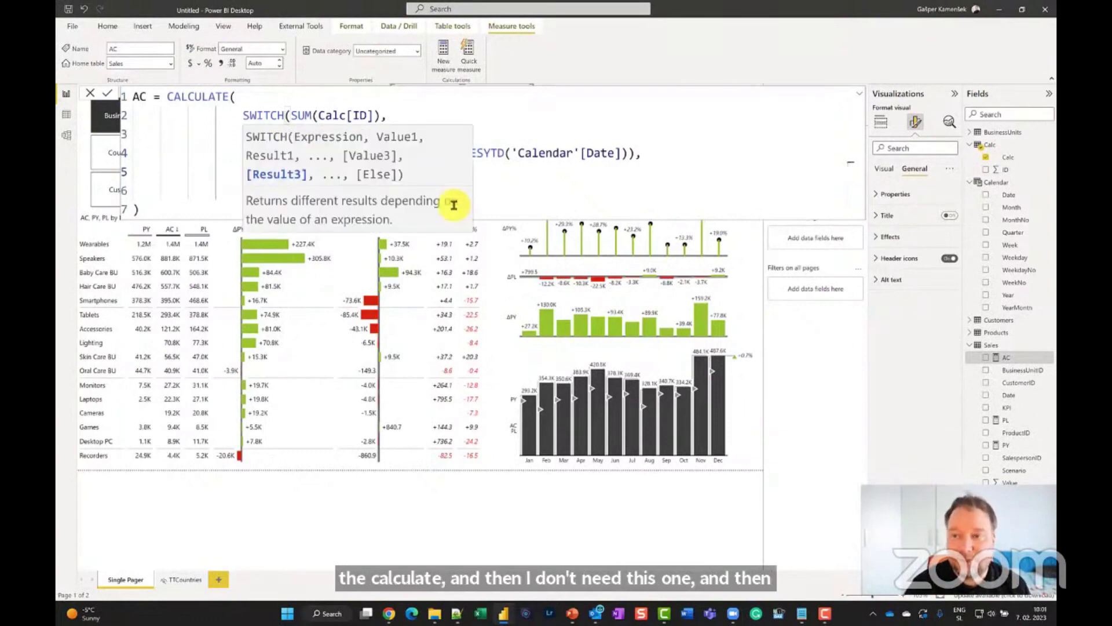
pyautogui.write('"')
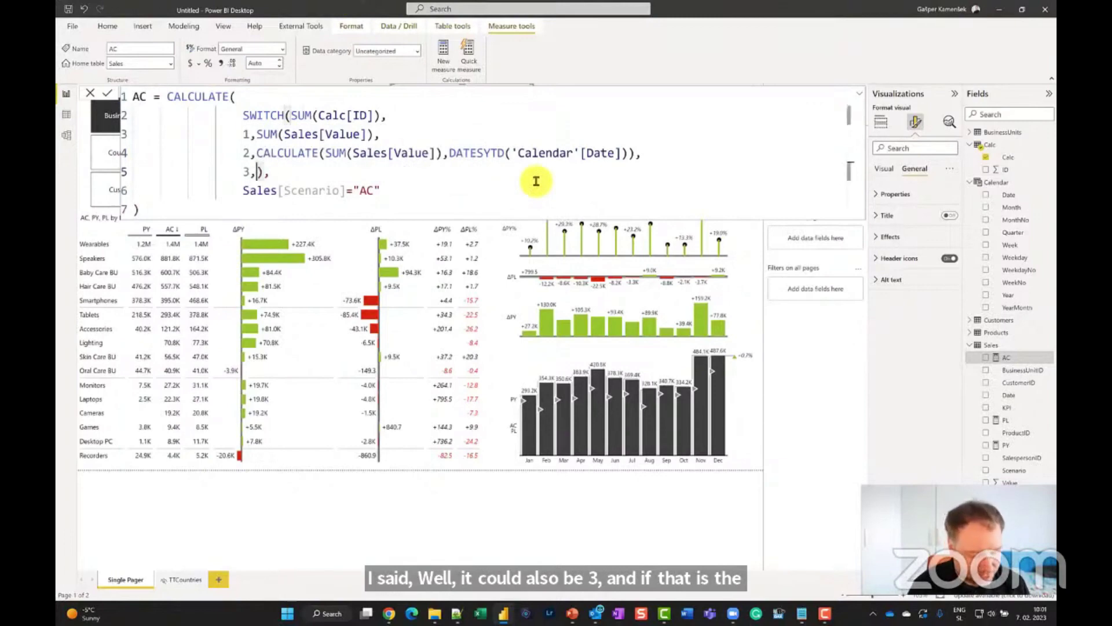
pyautogui.write('blank')
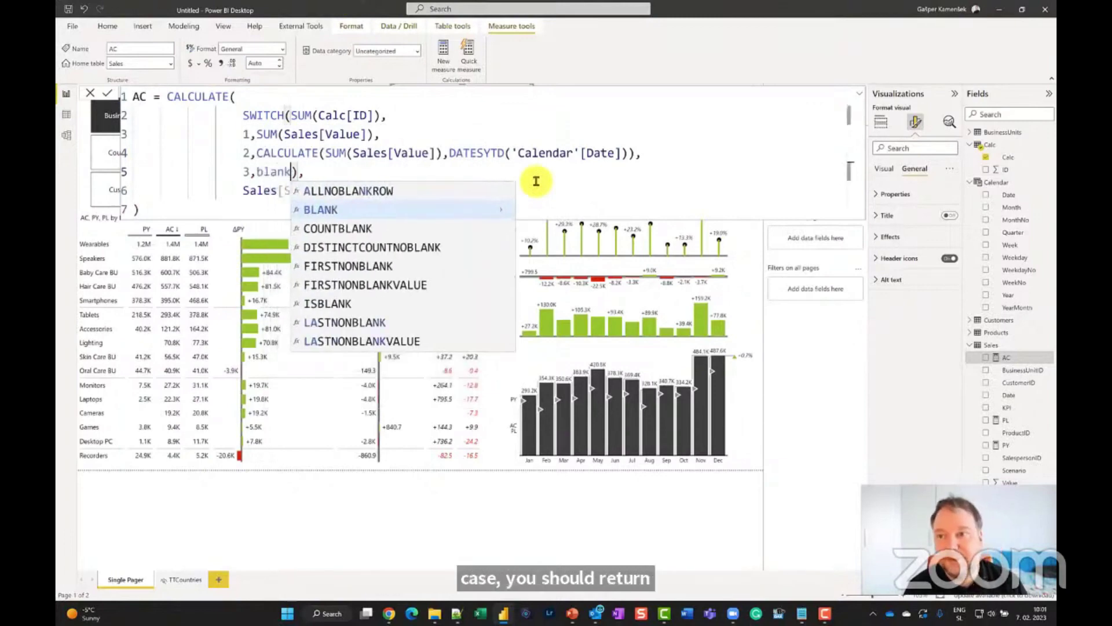
pyautogui.write('()')
pyautogui.press('BackSpace')
pyautogui.press('BackSpace')
pyautogui.press('BackSpace')
pyautogui.press('BackSpace')
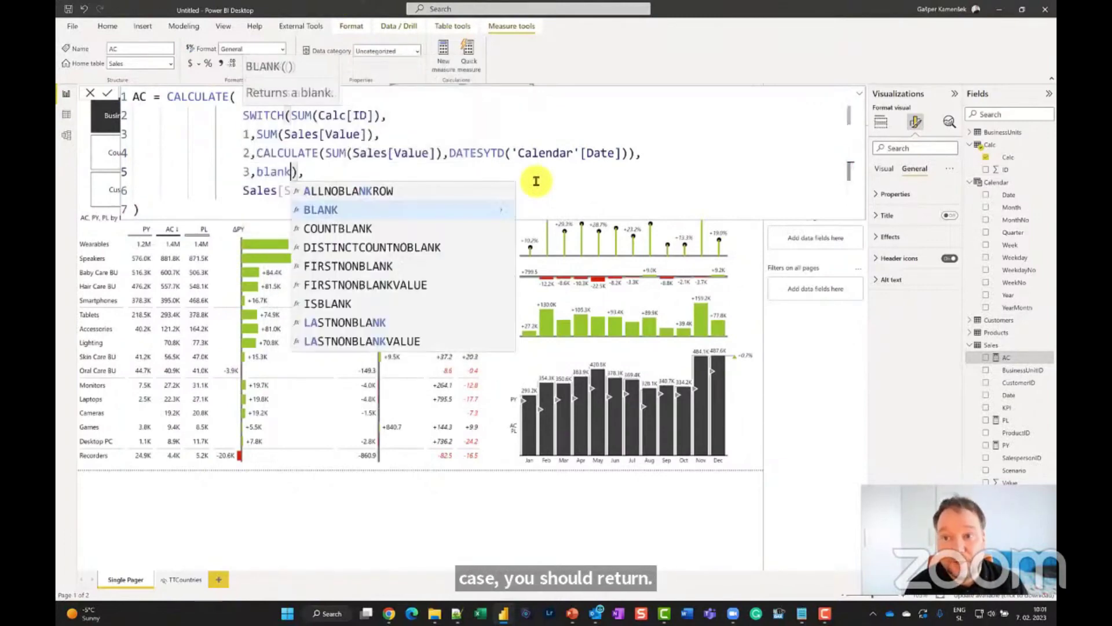
pyautogui.press('Tab')
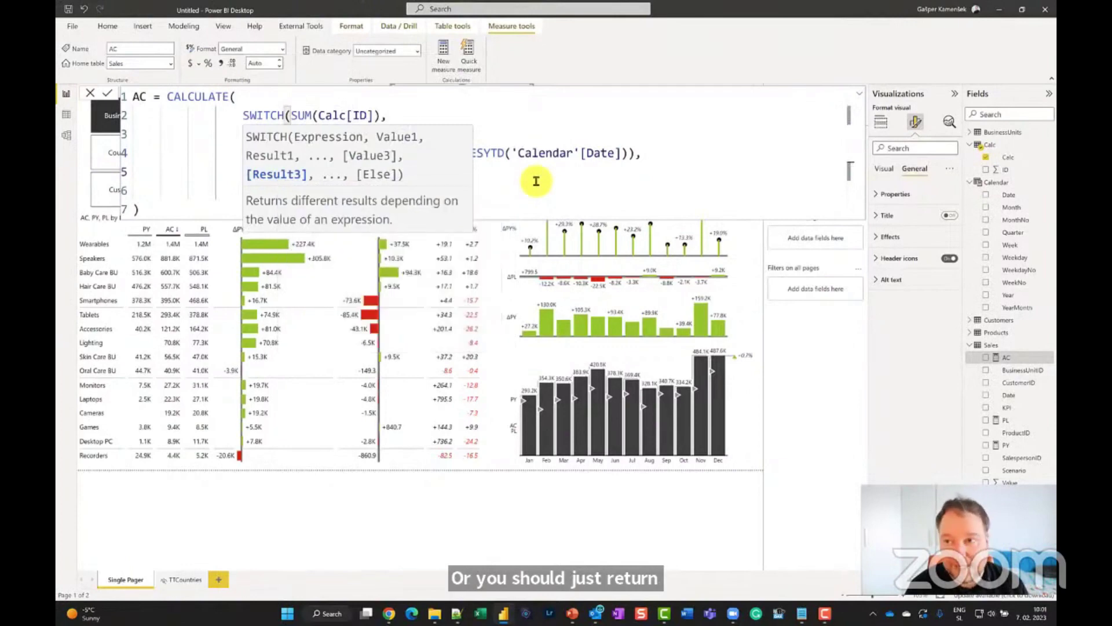
pyautogui.click(692, 180)
pyautogui.click(311, 171)
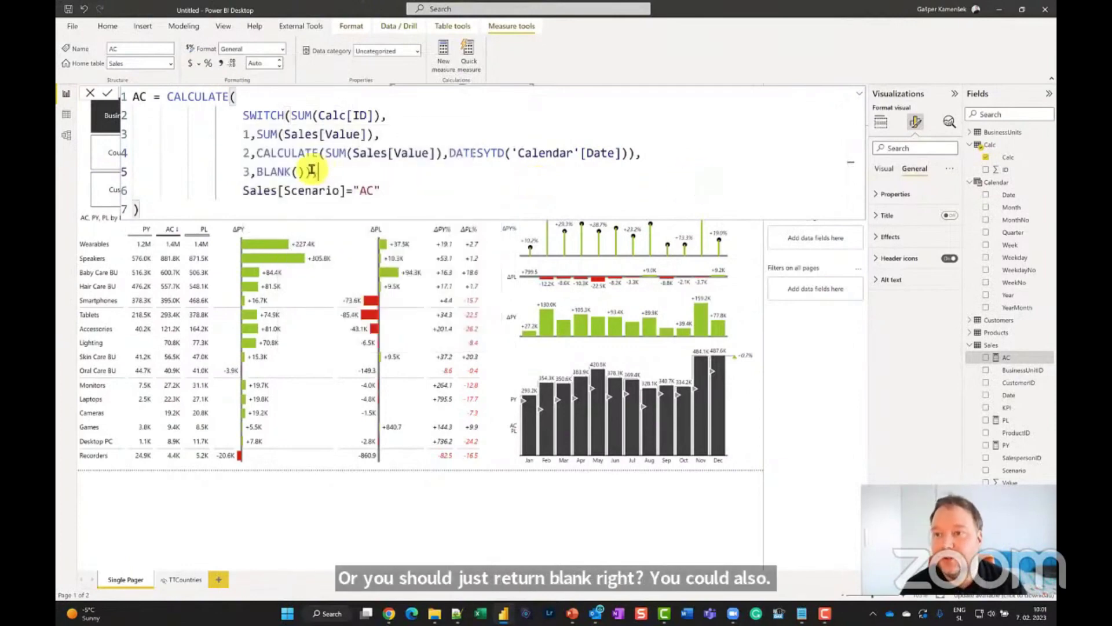
pyautogui.click(312, 171)
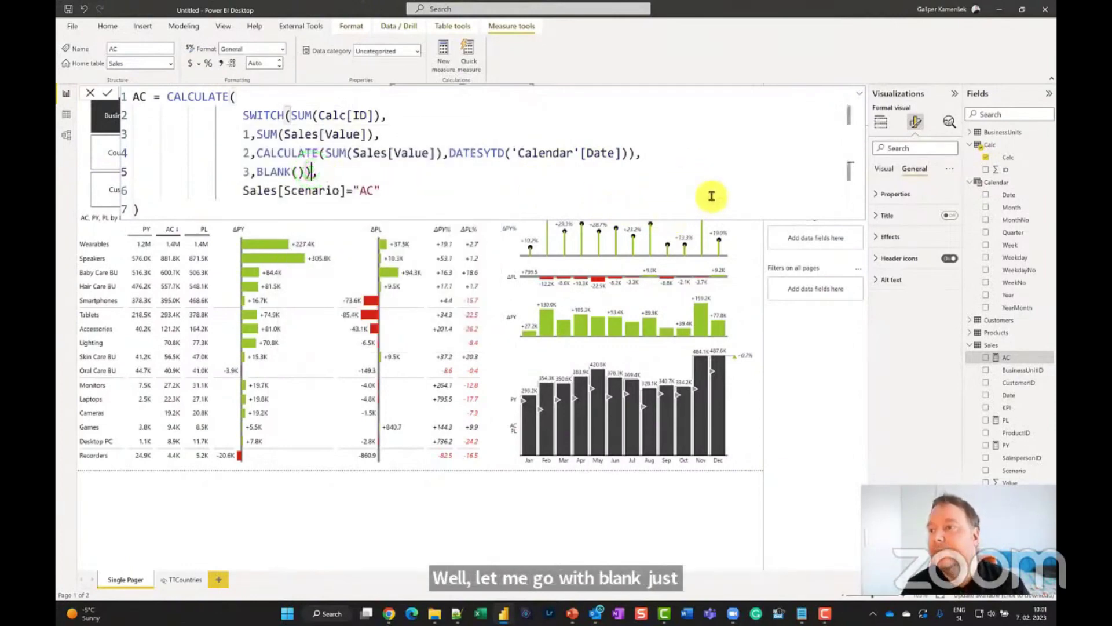
pyautogui.click(859, 96)
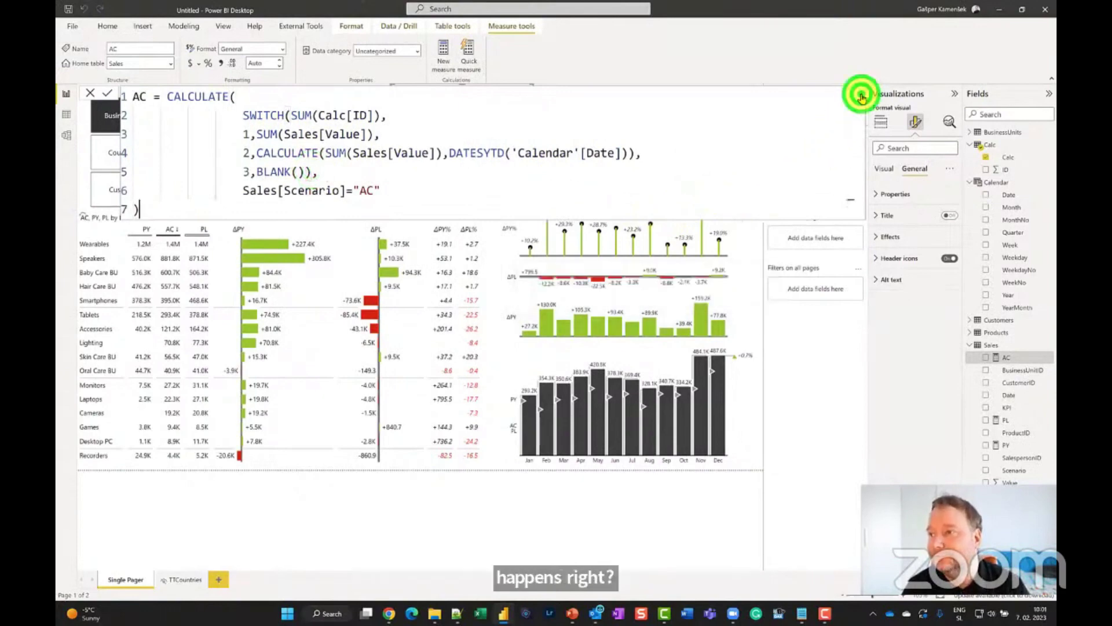
pyautogui.click(1020, 383)
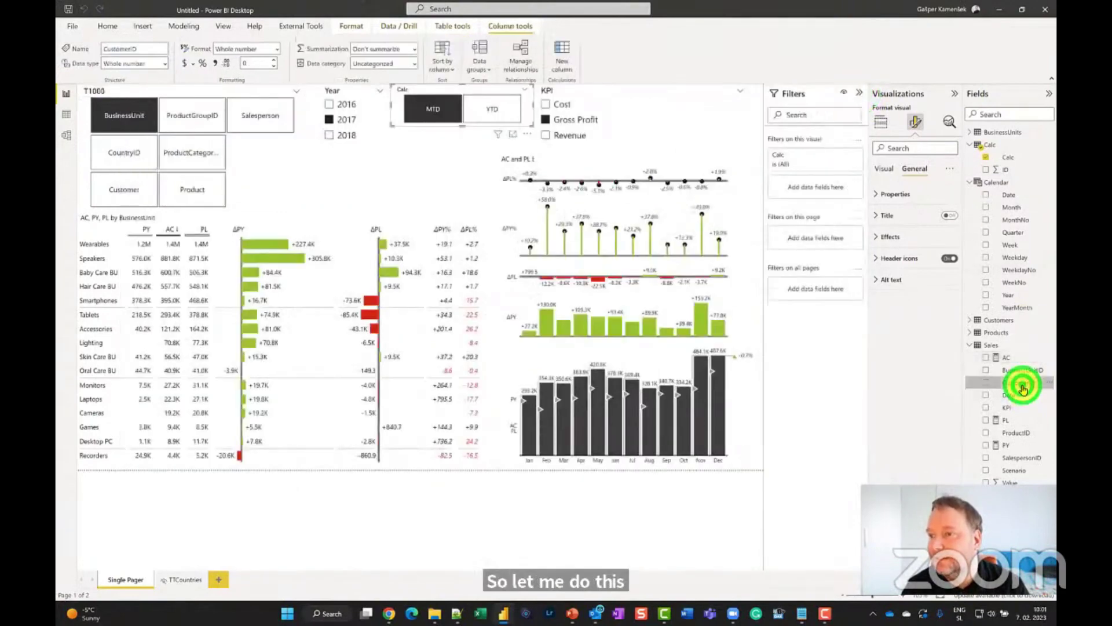
# - Check the table and monthly chart with both Calc slicer options selected, and return the slicer to MTD alone
pyautogui.click(488, 108)
pyautogui.click(430, 109)
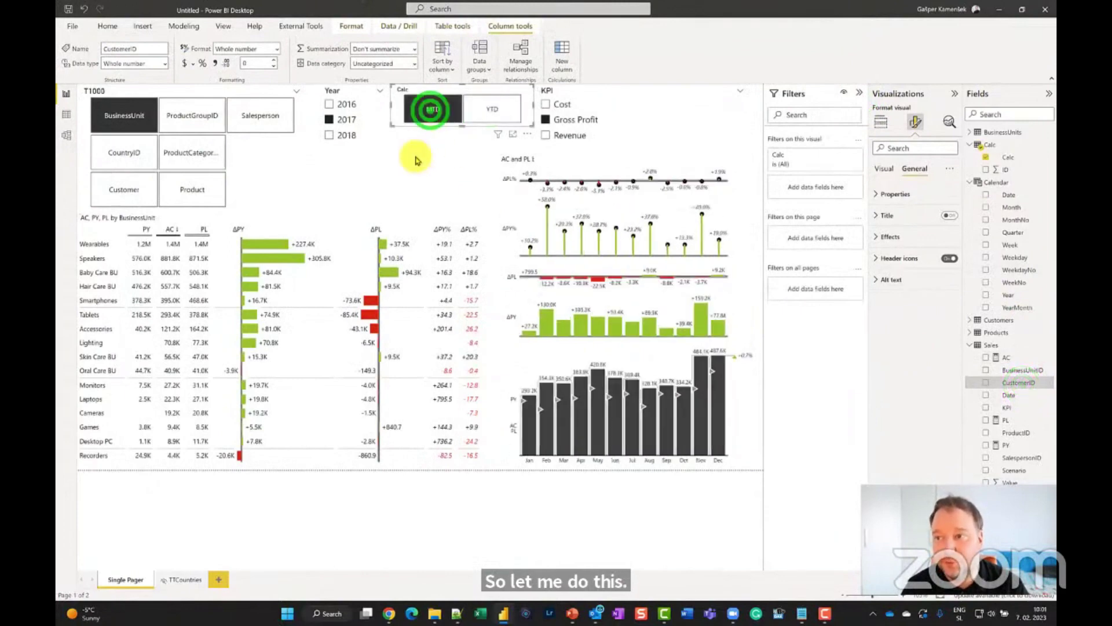
pyautogui.keyDown('ctrl'); pyautogui.click(484, 108); pyautogui.keyUp('ctrl')
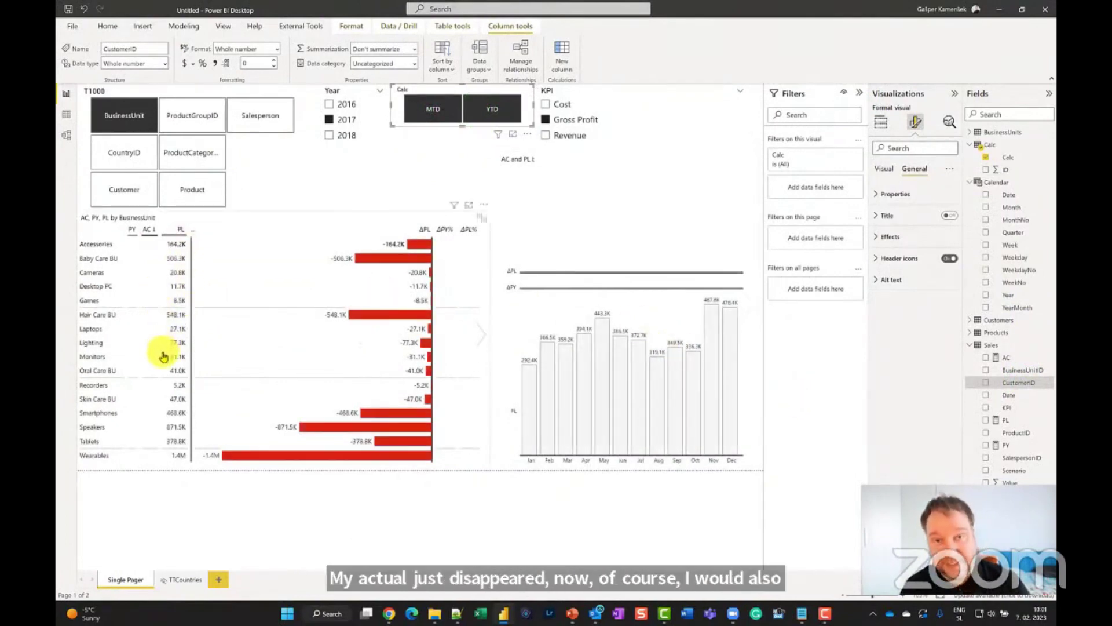
pyautogui.click(433, 113)
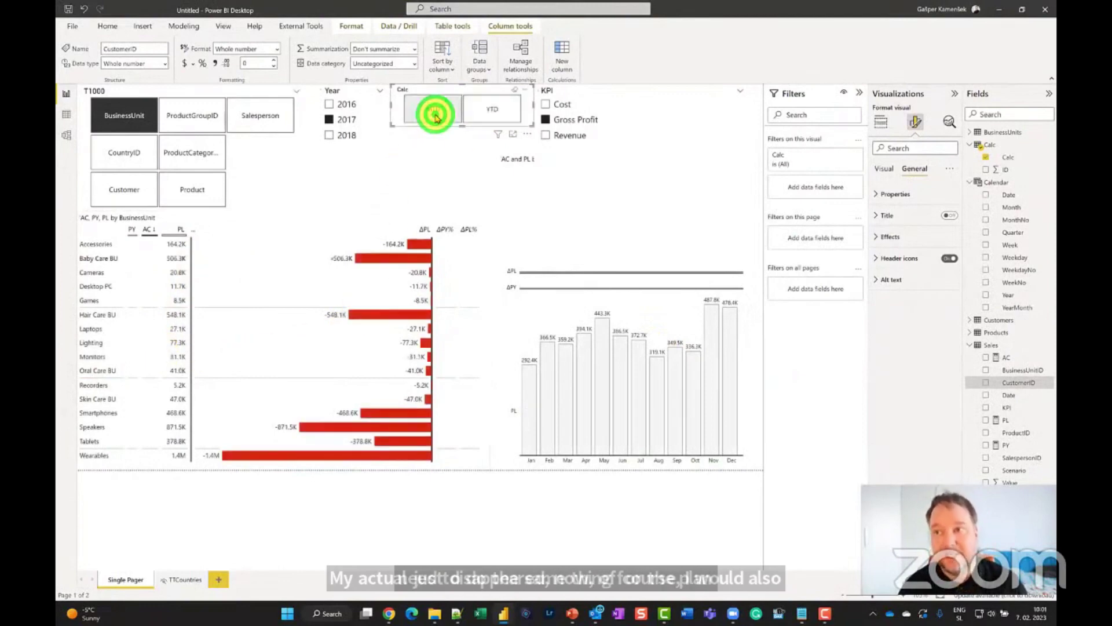
pyautogui.click(432, 113)
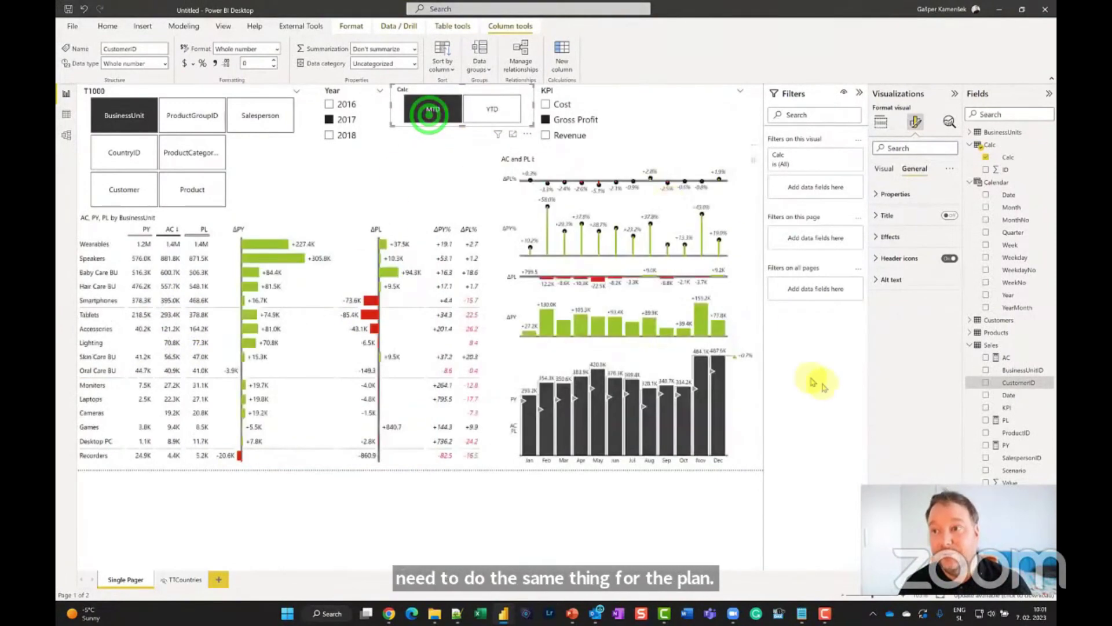
# - Make the third SWITCH case in the AC measure return the text "Select a single calc" instead of BLANK(), and close the formula
pyautogui.click(1023, 358)
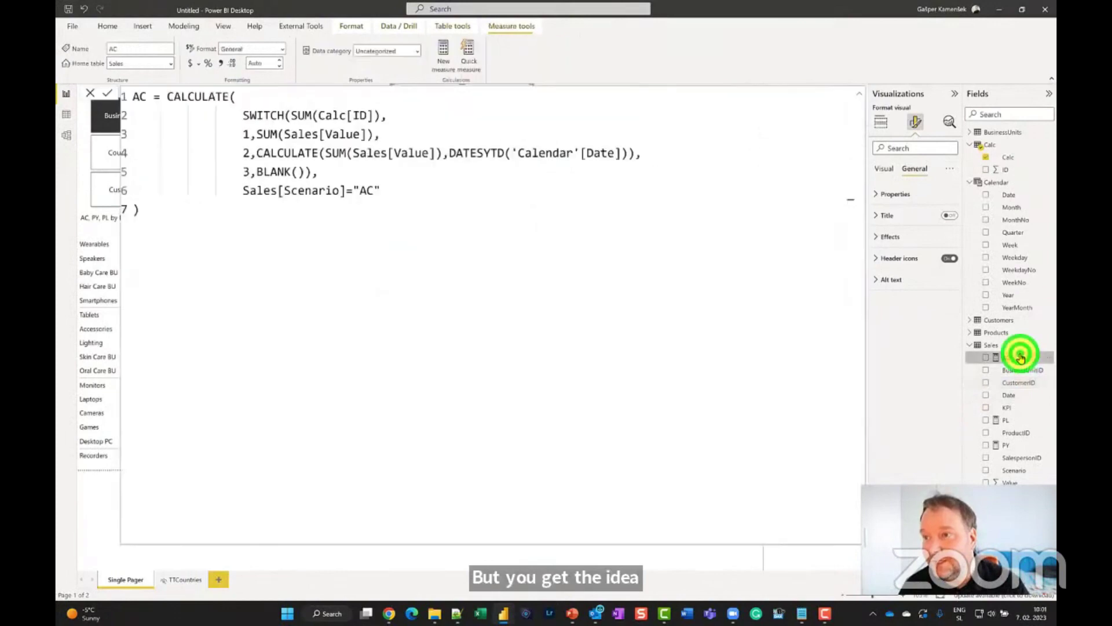
pyautogui.moveTo(304, 172); pyautogui.dragTo(261, 172)
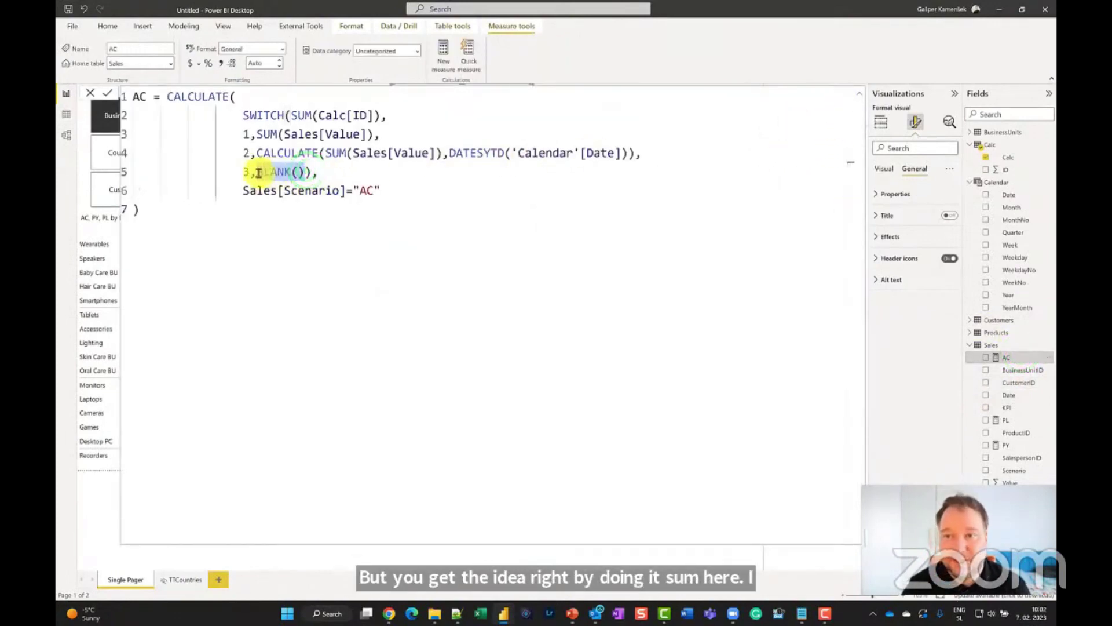
pyautogui.press('Delete')
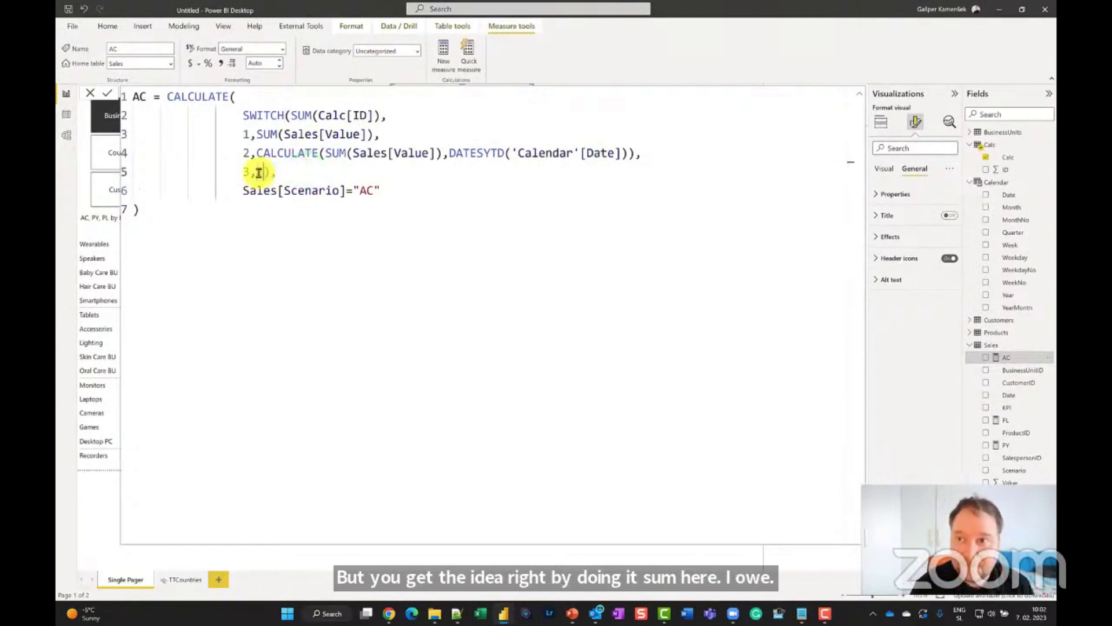
pyautogui.write('Select ')
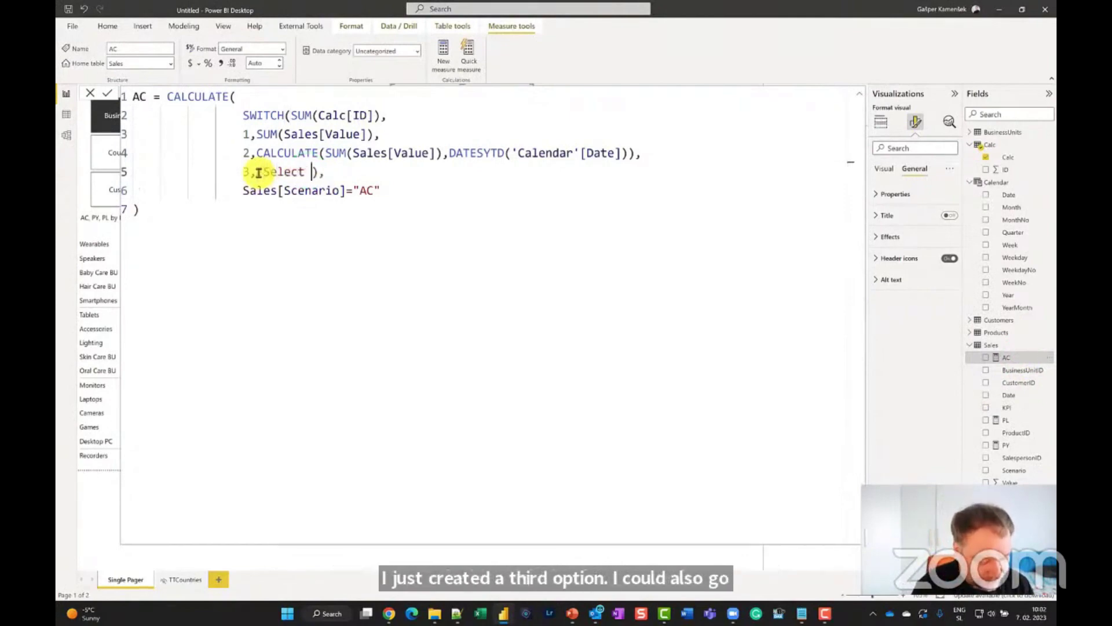
pyautogui.write('a single')
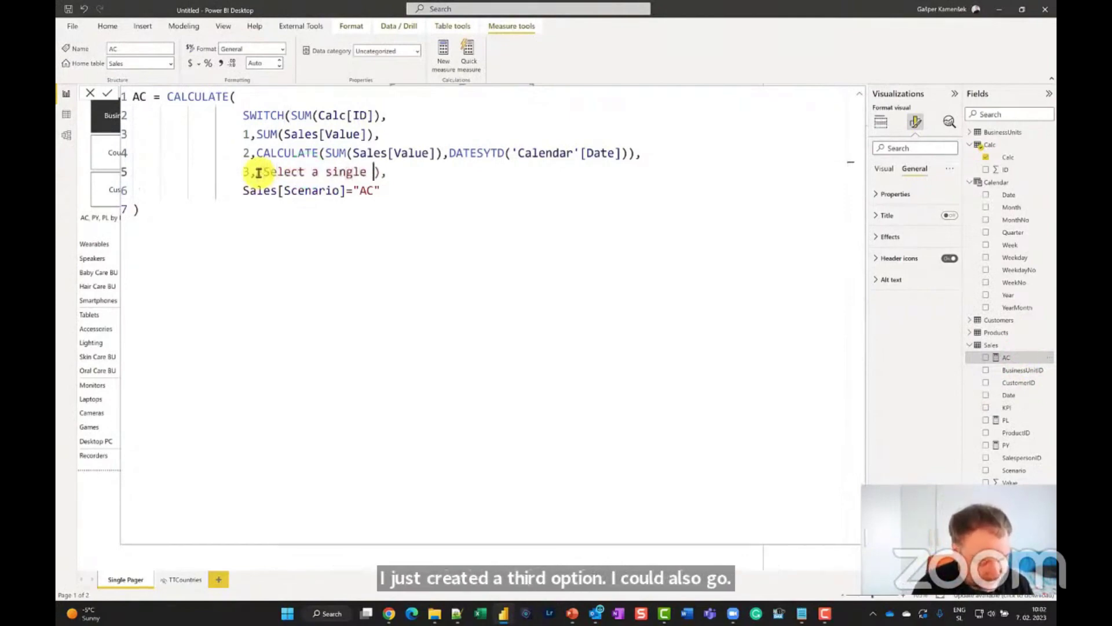
pyautogui.write(' calc')
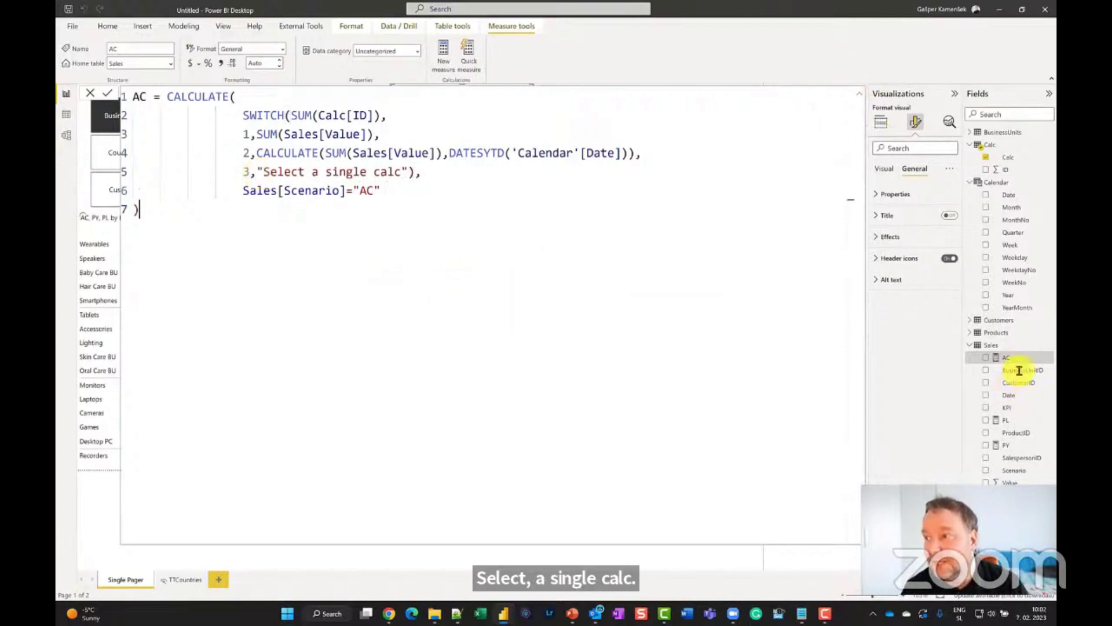
pyautogui.click(1021, 372)
# - Check the table and monthly chart with both Calc slicer options selected and with a single one, ending on MTD alone
pyautogui.keyDown('ctrl'); pyautogui.click(495, 109); pyautogui.keyUp('ctrl')
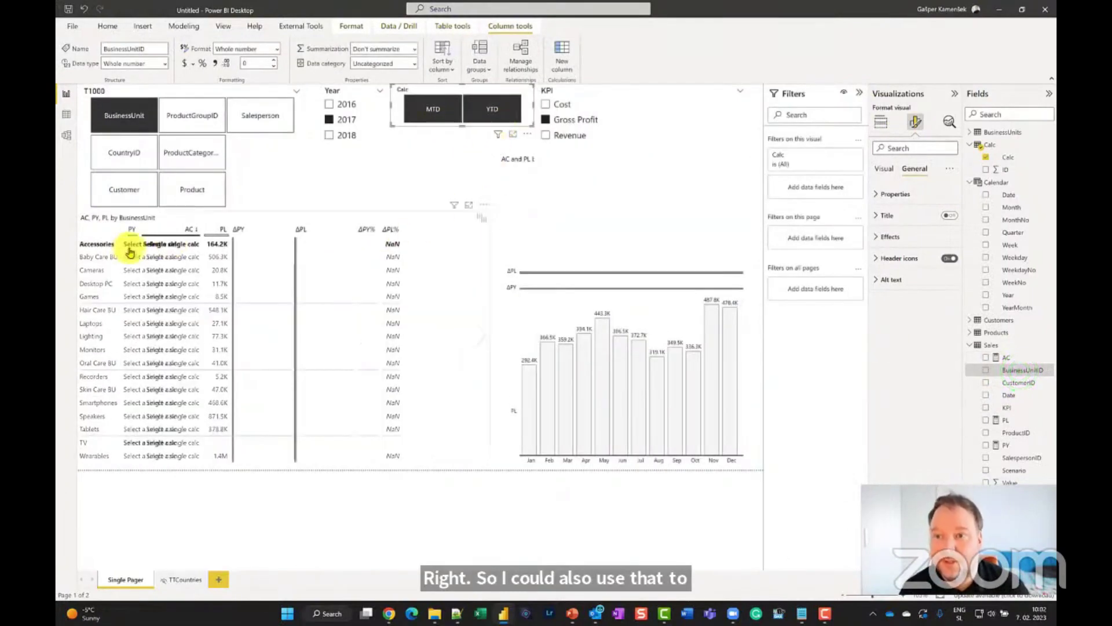
pyautogui.moveTo(152, 250)
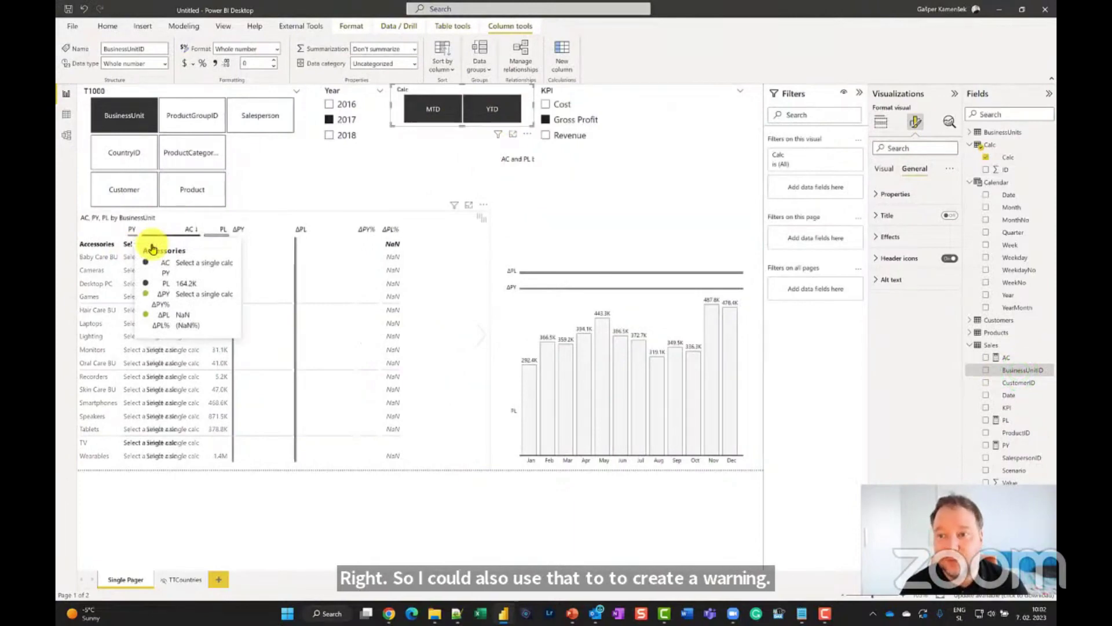
pyautogui.keyDown('ctrl'); pyautogui.click(445, 114); pyautogui.keyUp('ctrl')
pyautogui.click(443, 110)
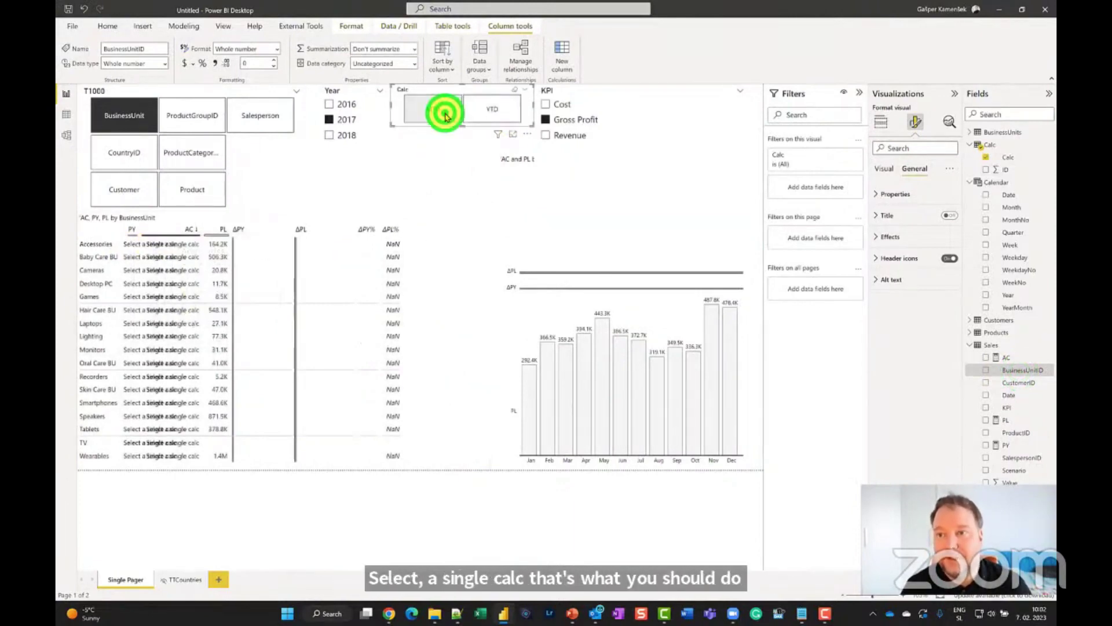
pyautogui.click(489, 109)
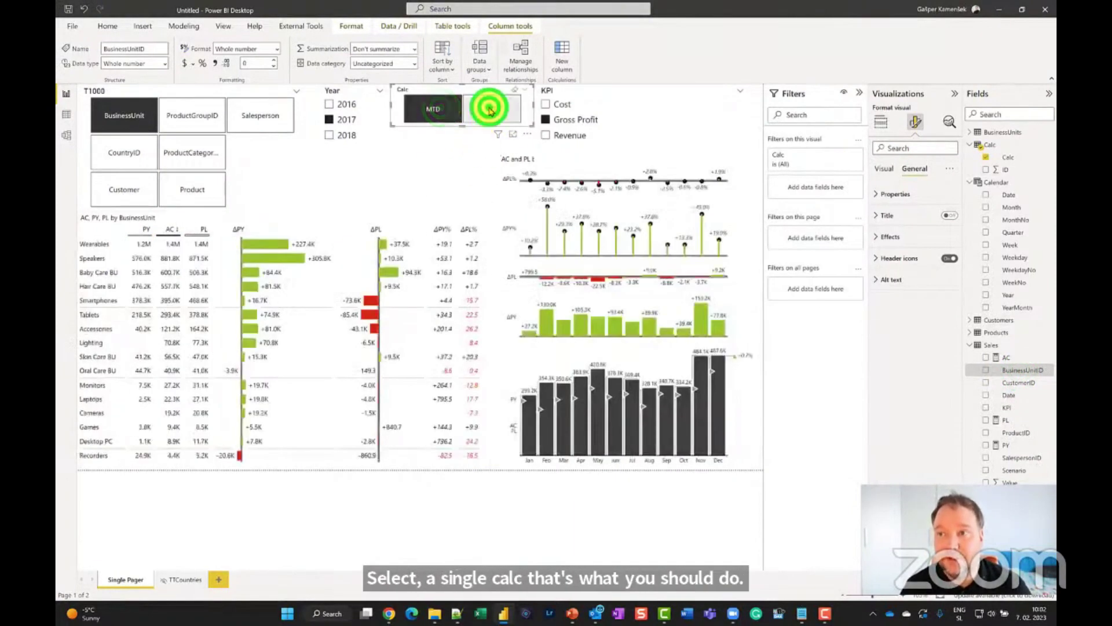
pyautogui.click(434, 120)
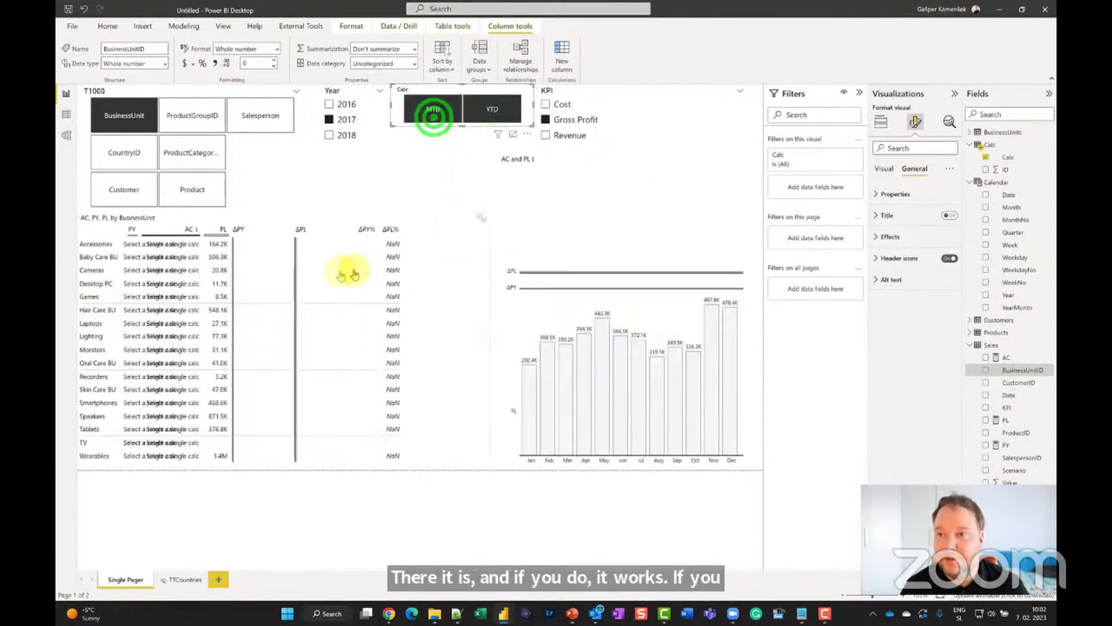
pyautogui.click(435, 110)
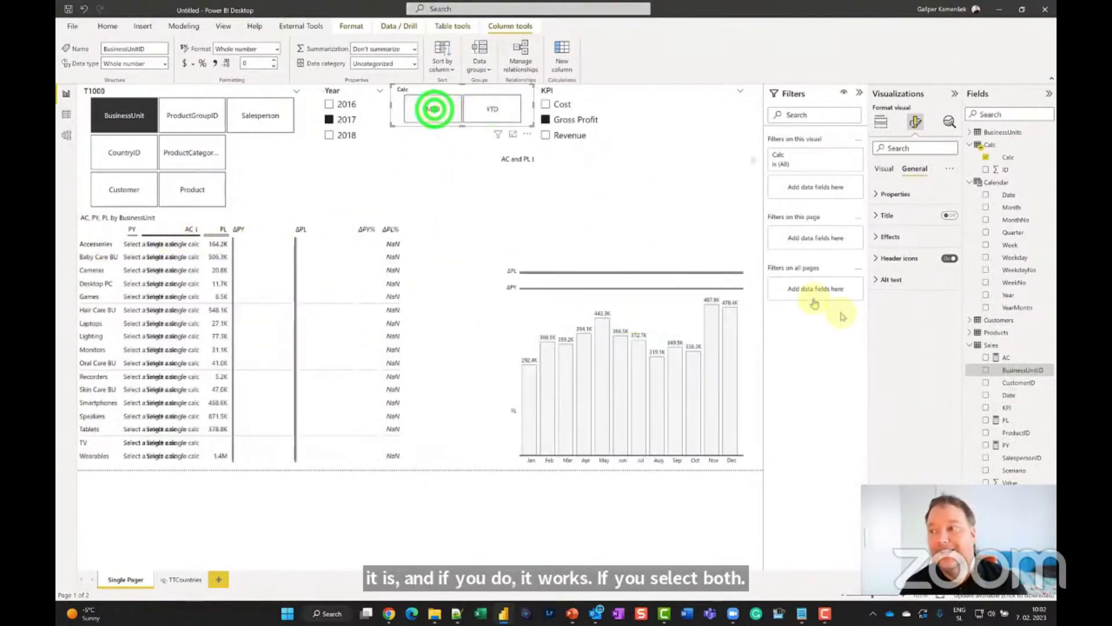
pyautogui.click(433, 109)
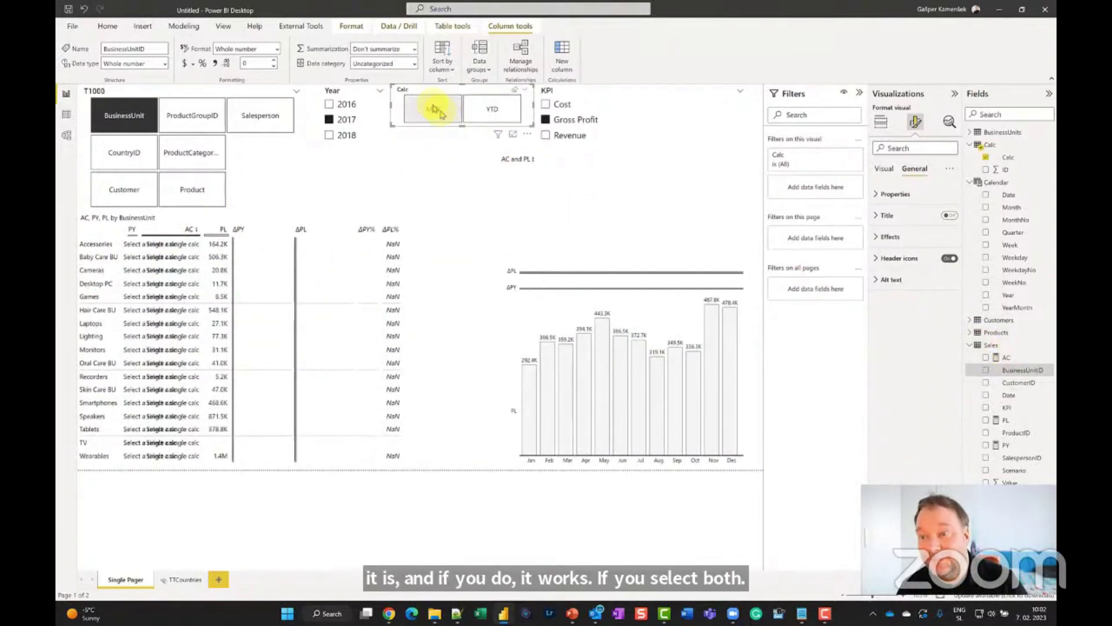
# - Make the AC measure's SWITCH evaluate MIN(Calc[ID]) instead of the sum, and close the formula
pyautogui.click(1017, 359)
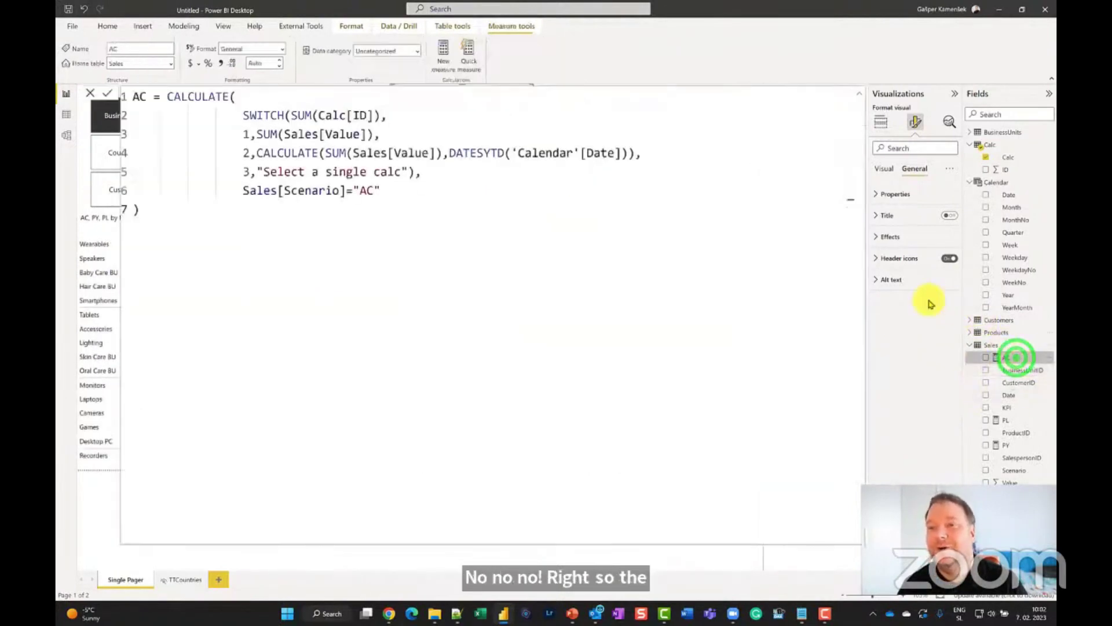
pyautogui.click(312, 115)
pyautogui.moveTo(312, 115); pyautogui.dragTo(293, 115)
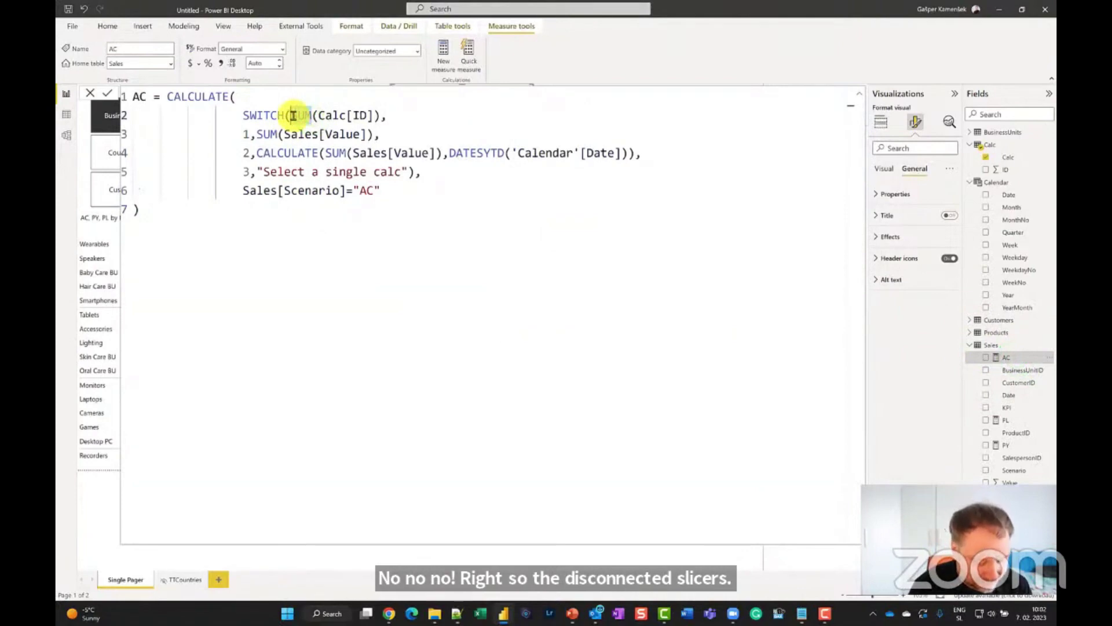
pyautogui.write('MIN')
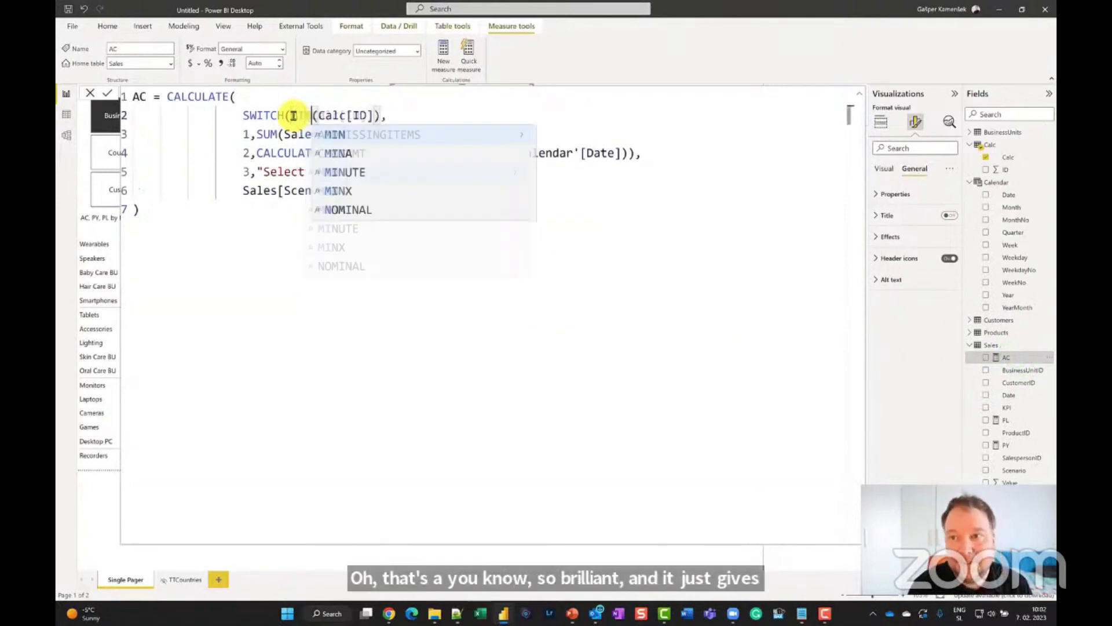
pyautogui.click(359, 139)
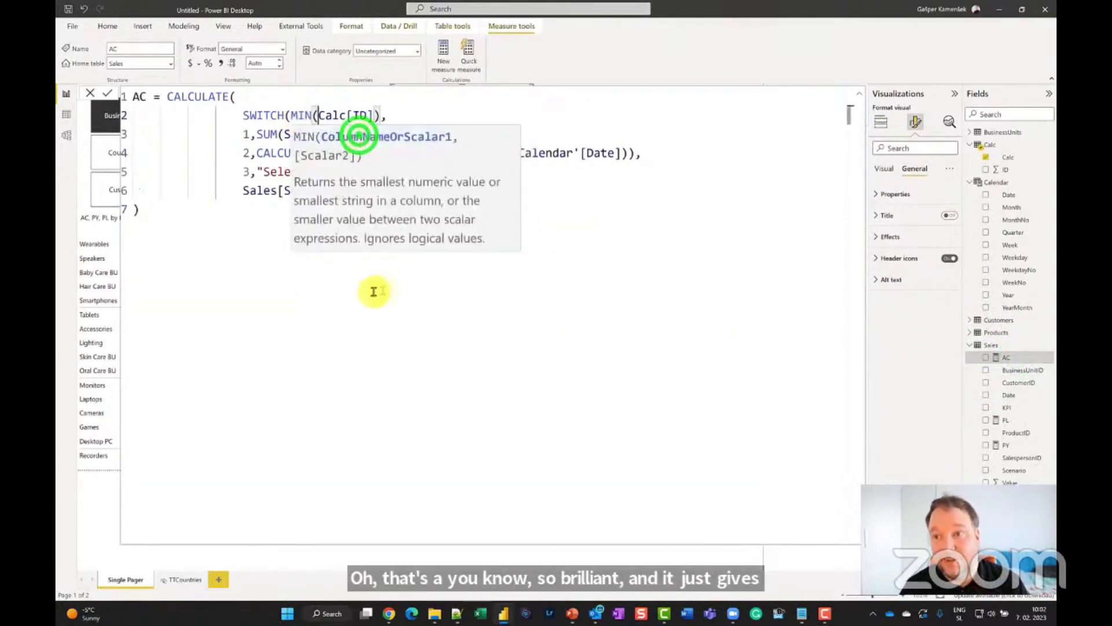
pyautogui.click(273, 295)
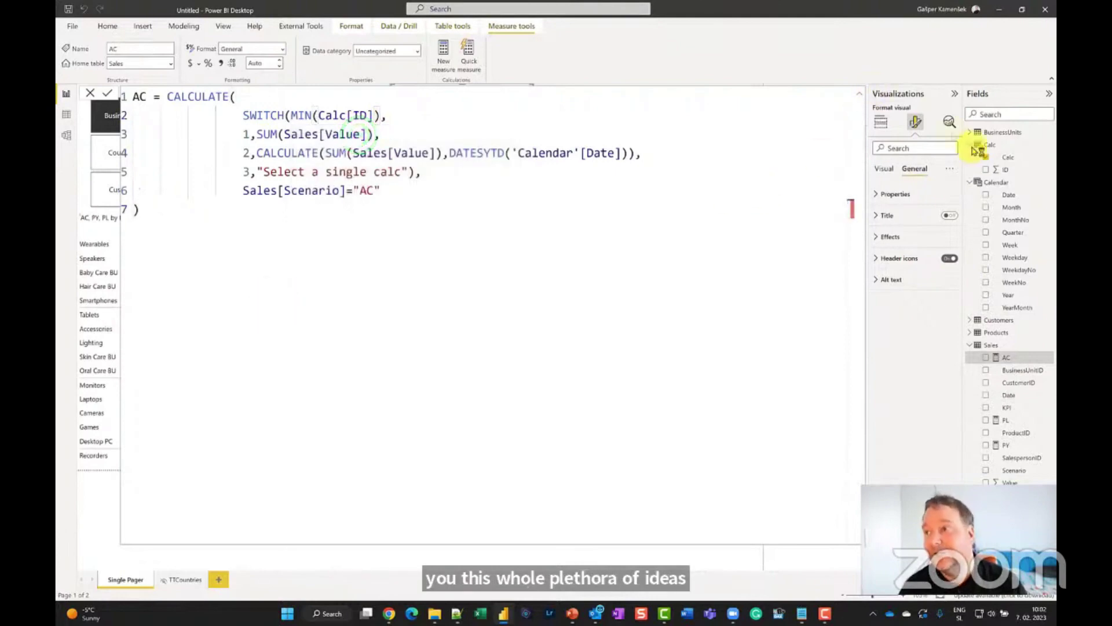
pyautogui.click(1025, 370)
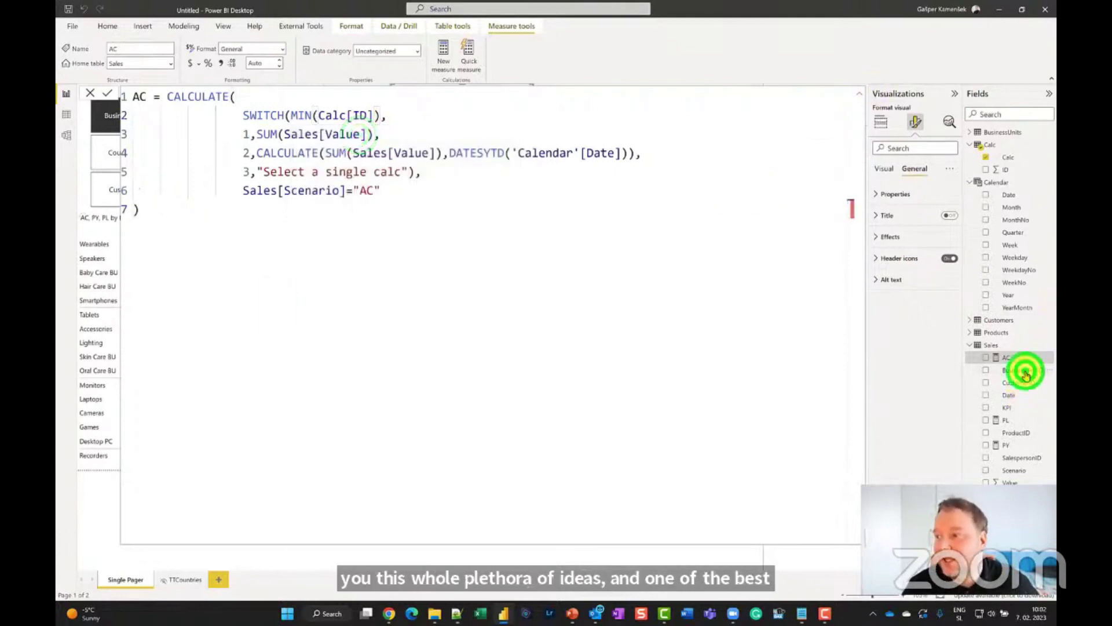
# - Review the Calc table's rows in the data view, and back in the report switch the Calc slicer to YTD and return to MTD
pyautogui.click(1008, 156)
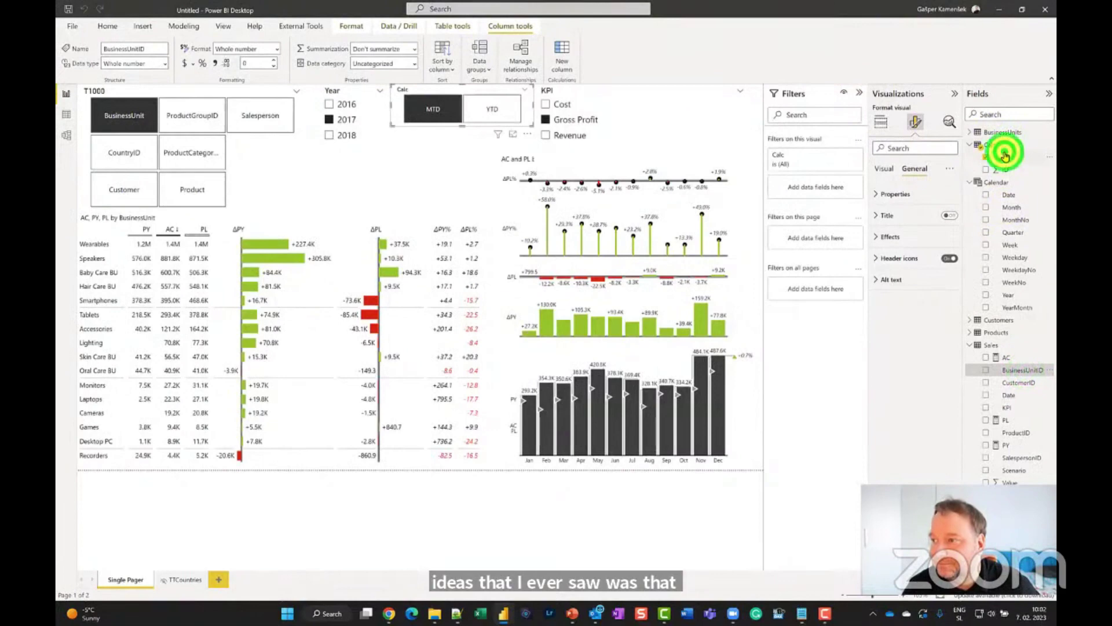
pyautogui.click(66, 114)
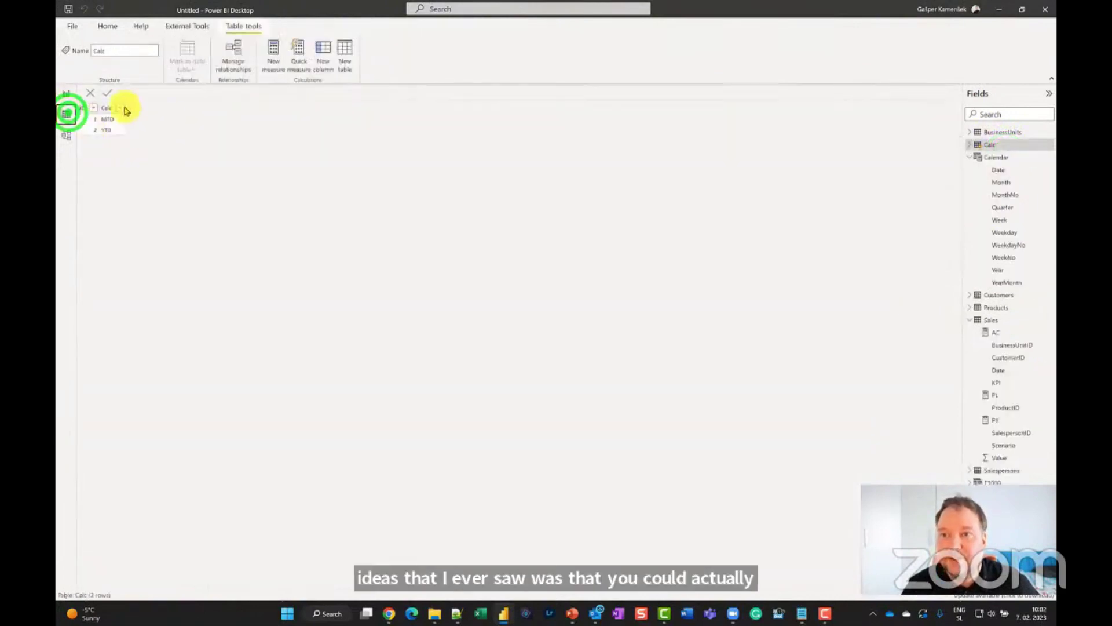
pyautogui.click(969, 144)
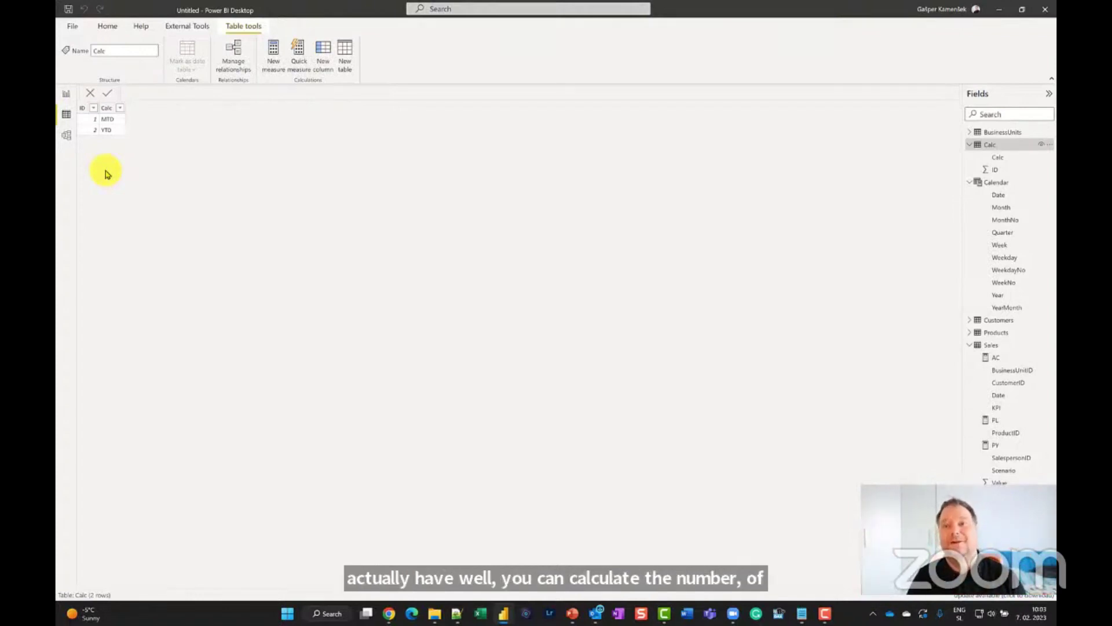
pyautogui.click(68, 95)
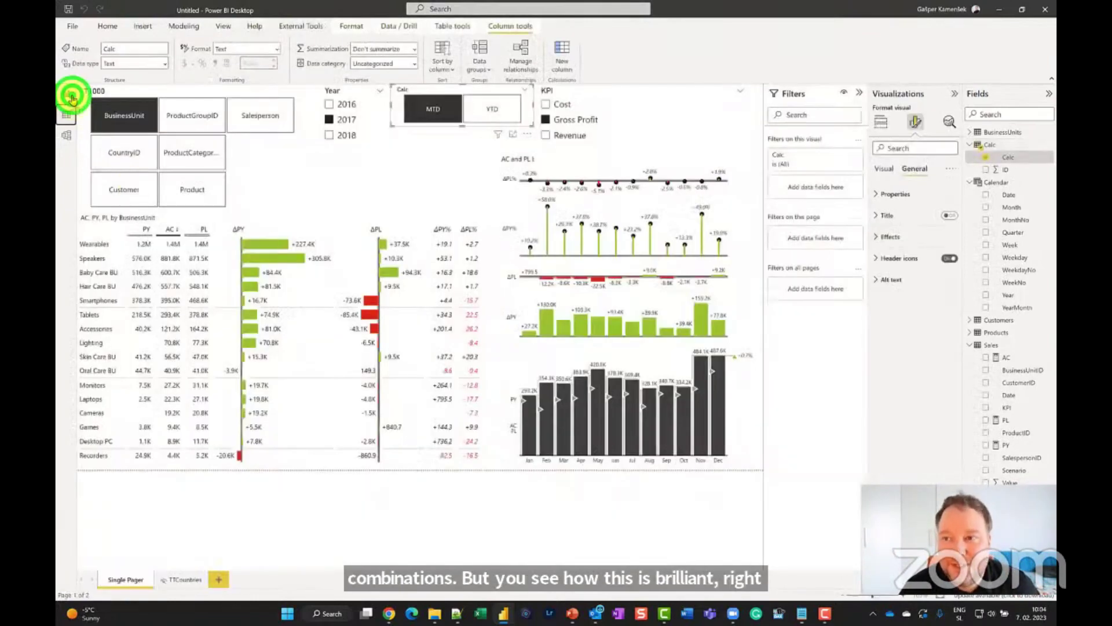
pyautogui.click(491, 110)
pyautogui.click(426, 110)
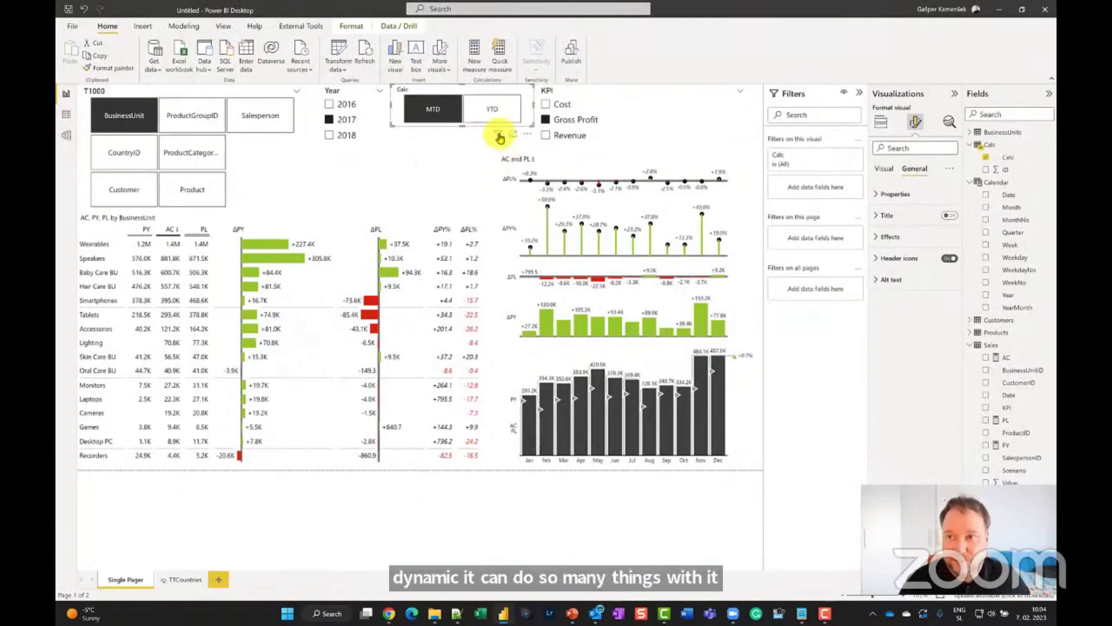
# - Select the business unit table and view the available types of new parameter
pyautogui.click(250, 219)
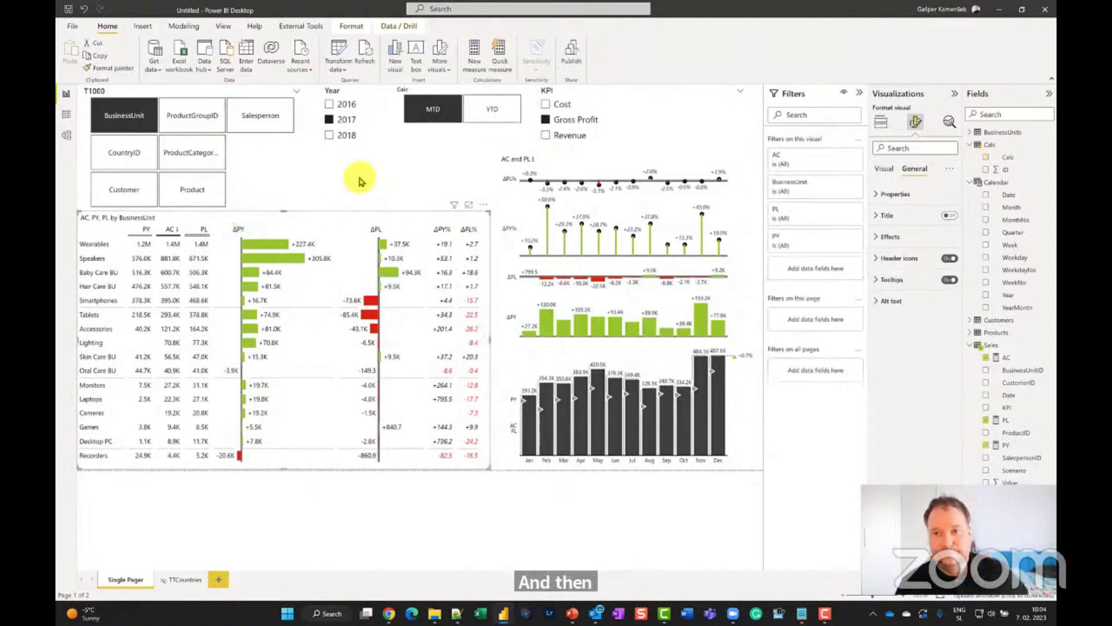
pyautogui.click(194, 26)
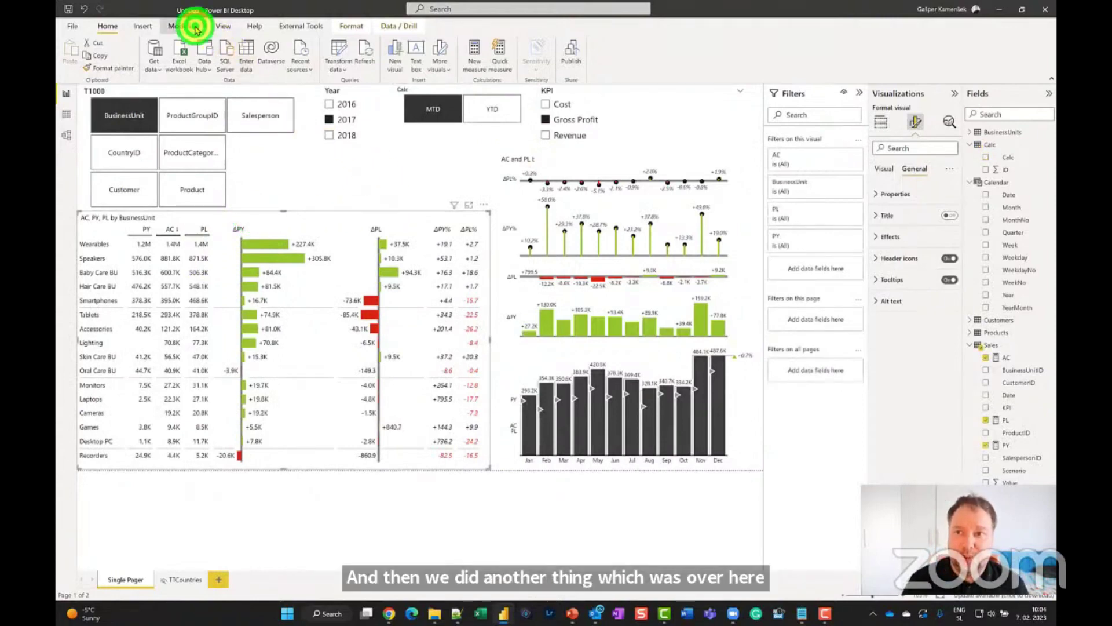
pyautogui.click(265, 65)
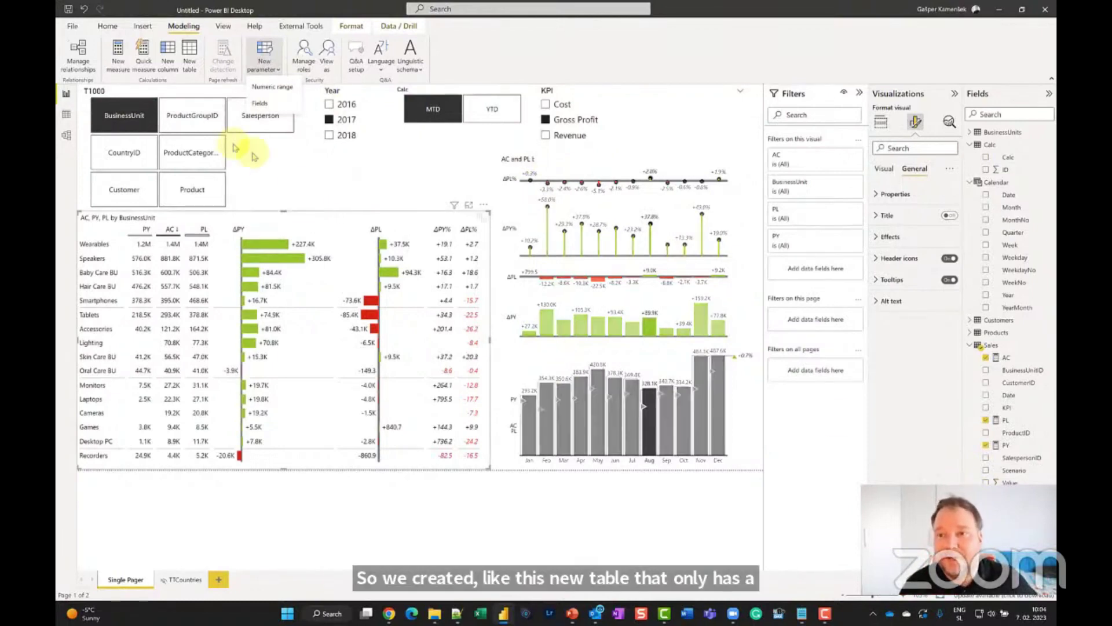
# - Switch the table's T1000 dimension slicer through ProductGroupID, product category, CountryID and Salesperson, and return it to BusinessUnit
pyautogui.click(199, 118)
pyautogui.click(196, 154)
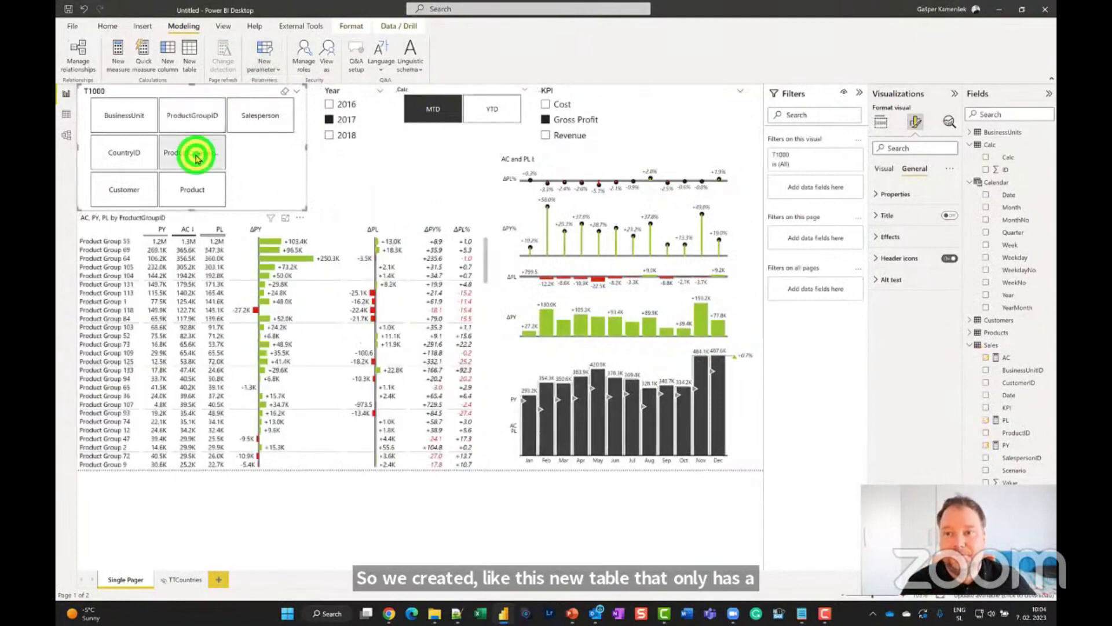
pyautogui.click(143, 160)
pyautogui.click(130, 116)
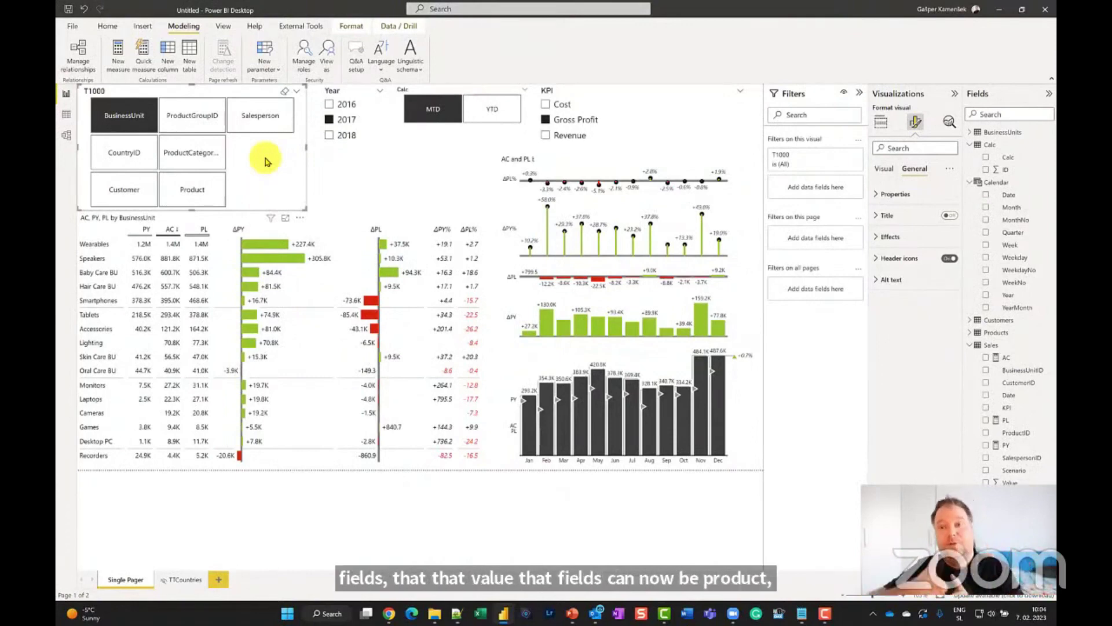
pyautogui.click(182, 150)
pyautogui.click(124, 153)
pyautogui.click(240, 122)
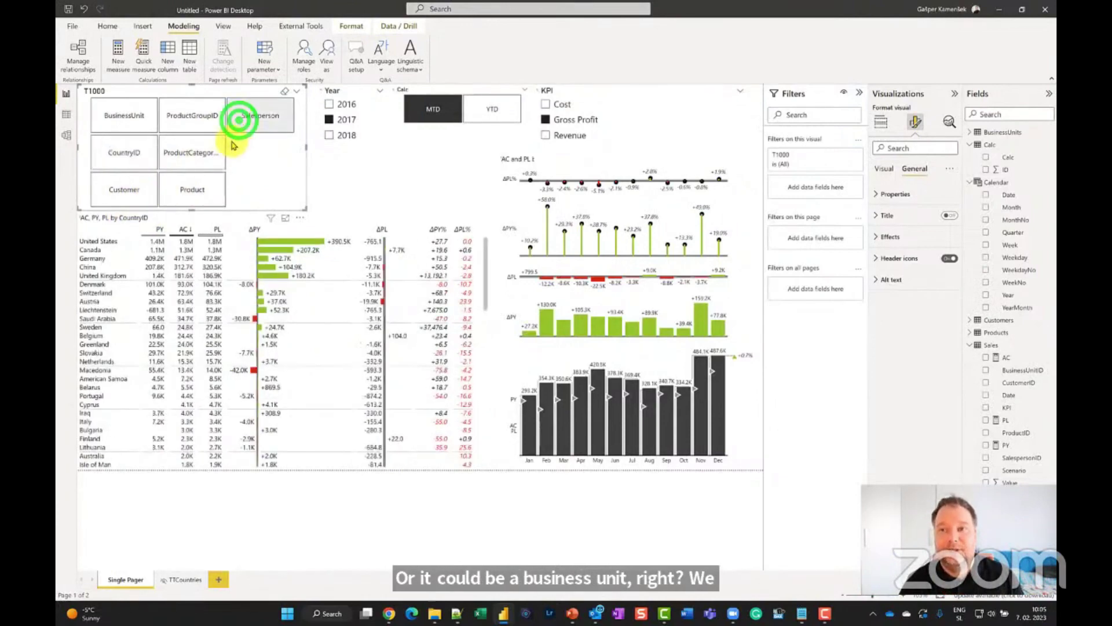
pyautogui.click(180, 113)
pyautogui.click(120, 118)
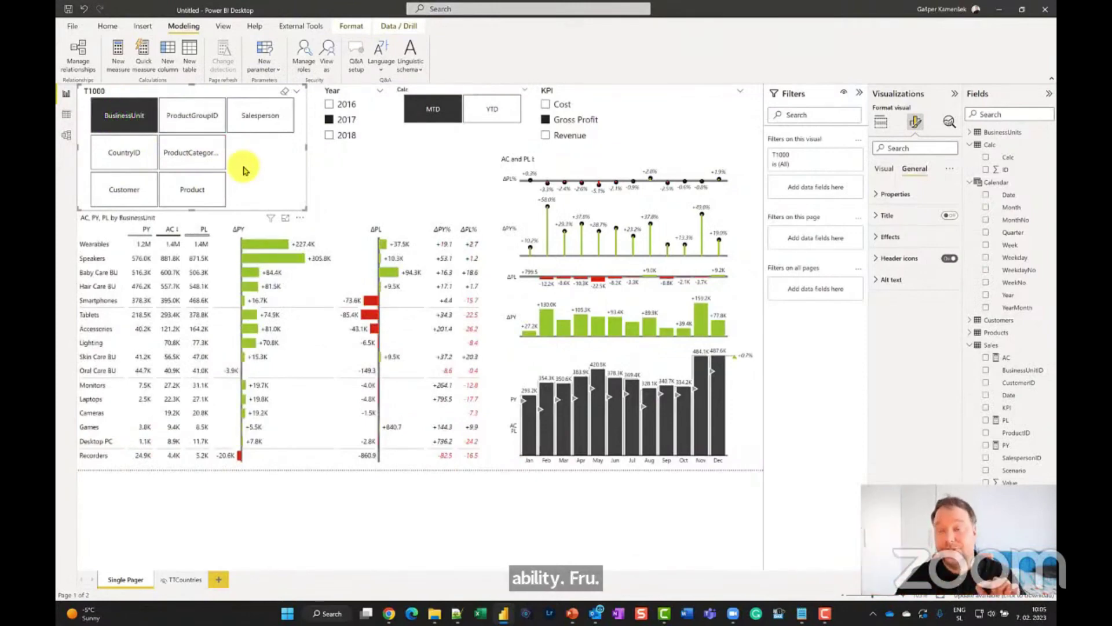
# - Select the variance table by business unit, and open the TTCountries page with its country map
pyautogui.click(345, 212)
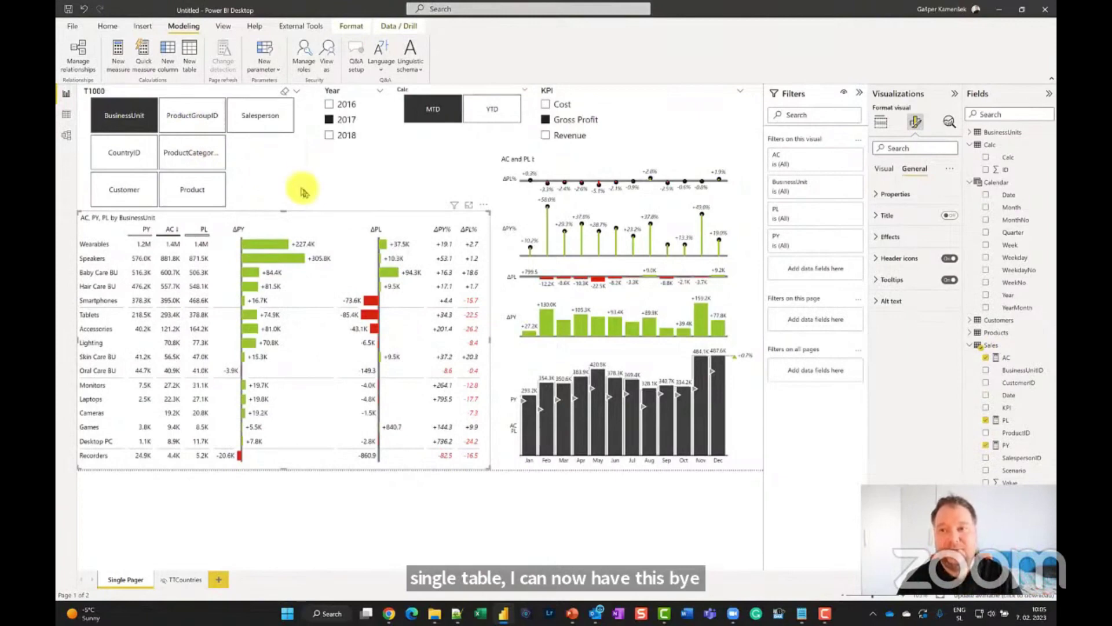
pyautogui.click(317, 213)
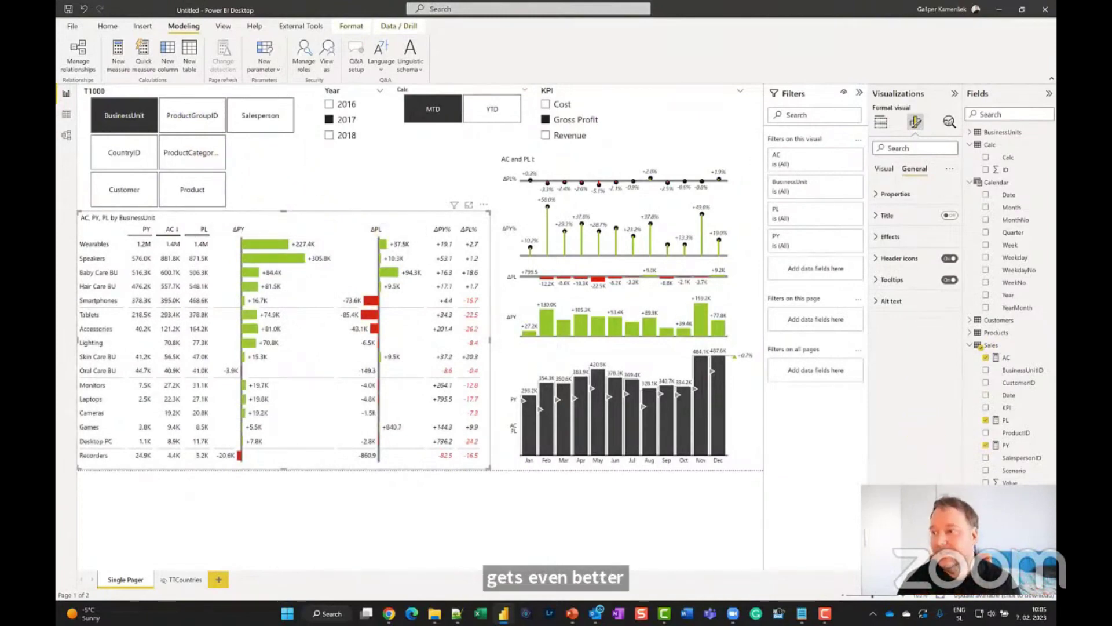
pyautogui.click(383, 418)
pyautogui.click(382, 417)
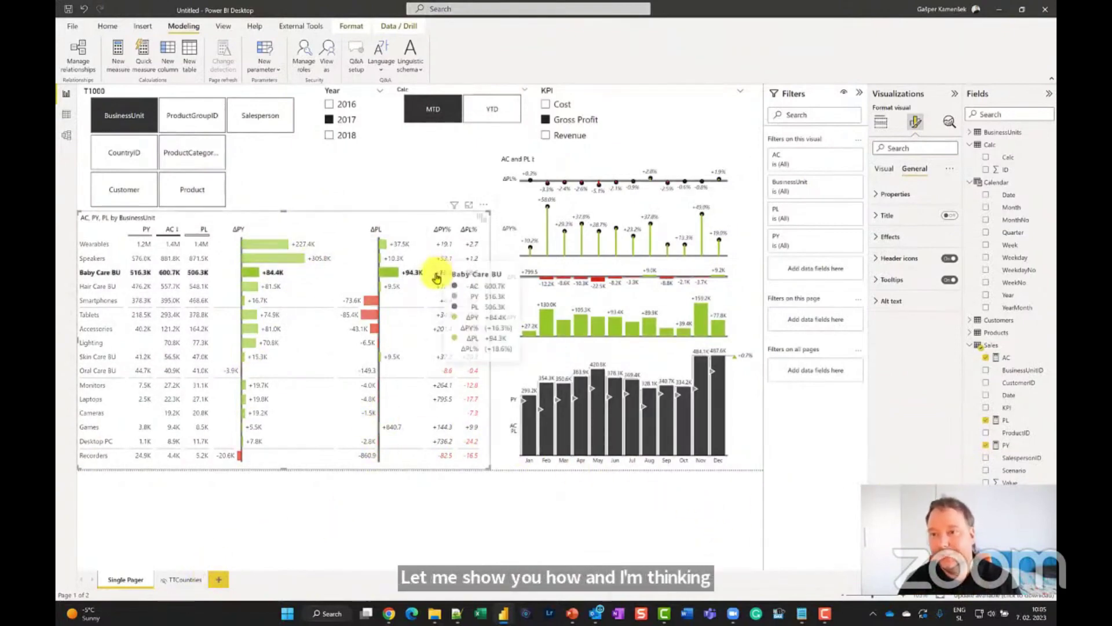
pyautogui.click(173, 580)
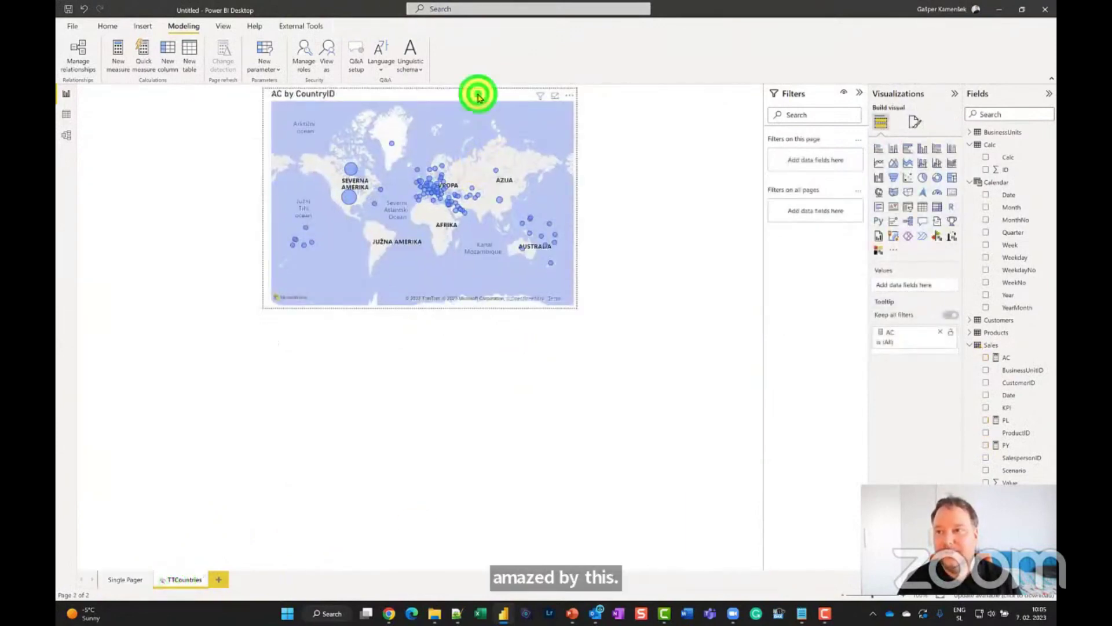
# - Replace the country map on the TTCountries page with a Zebra BI Tables visual using T1000 as its category
pyautogui.click(351, 104)
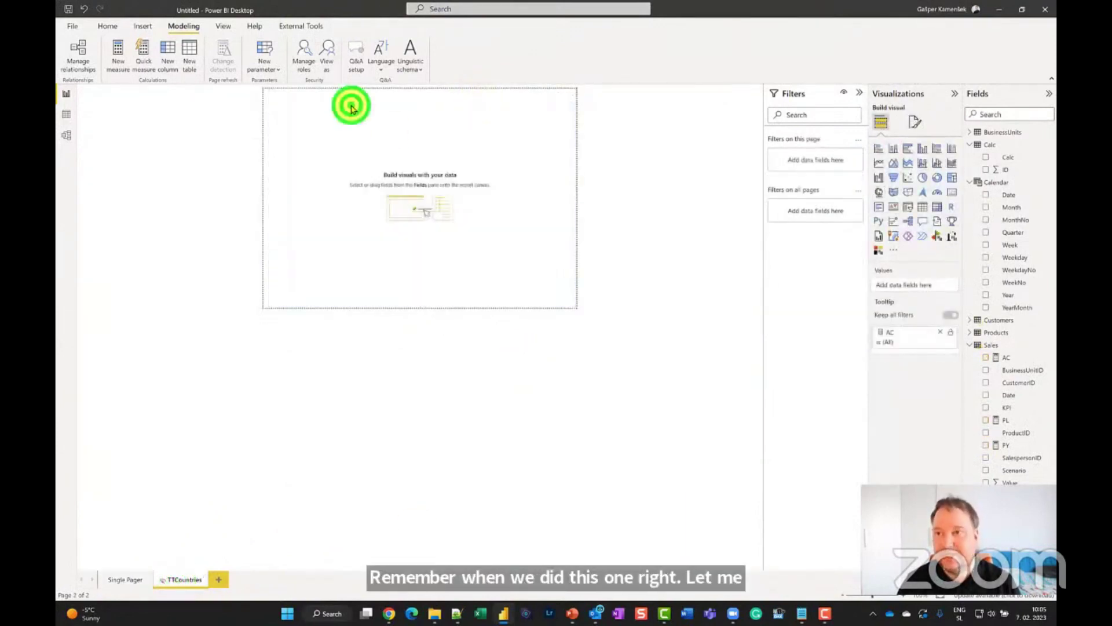
pyautogui.click(937, 236)
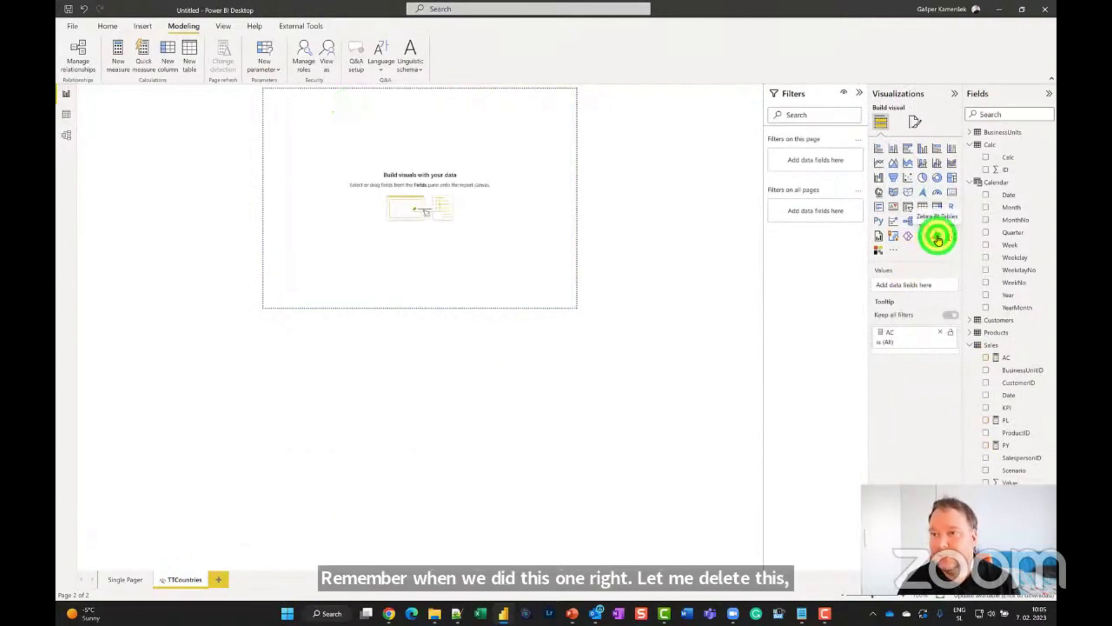
pyautogui.click(412, 231)
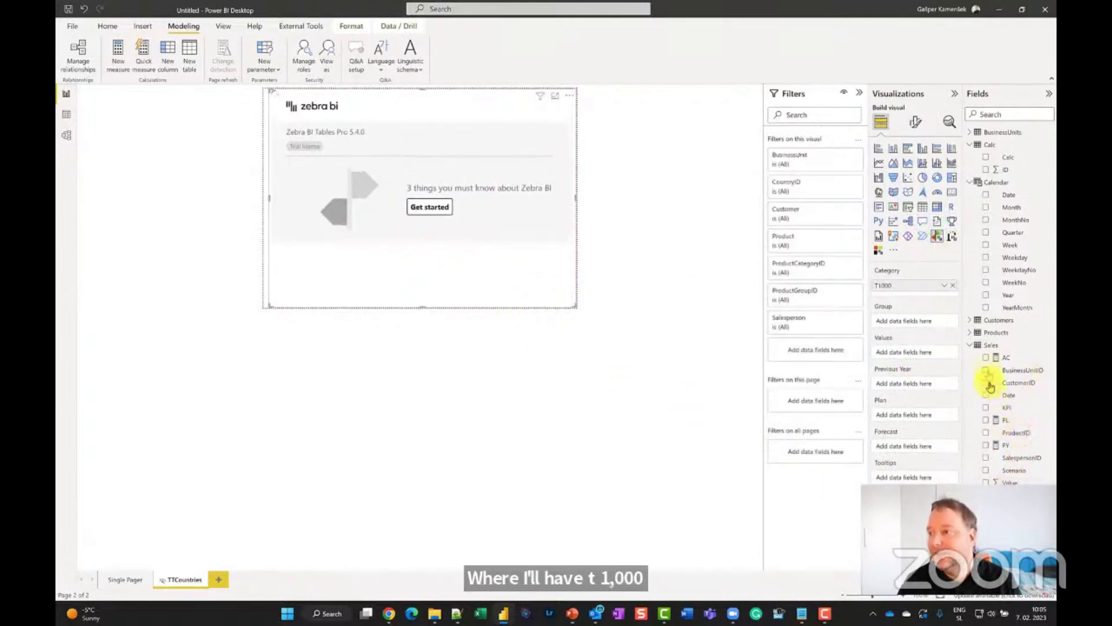
# - Add AC as the values and PL as the plan of the new Zebra BI table
pyautogui.click(986, 357)
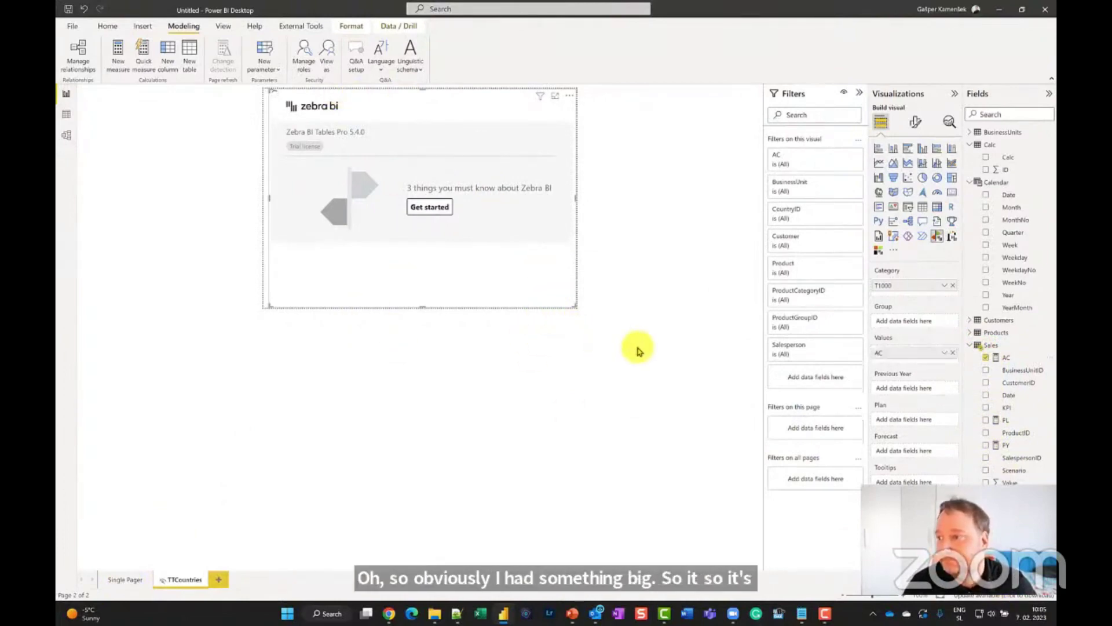
pyautogui.click(987, 421)
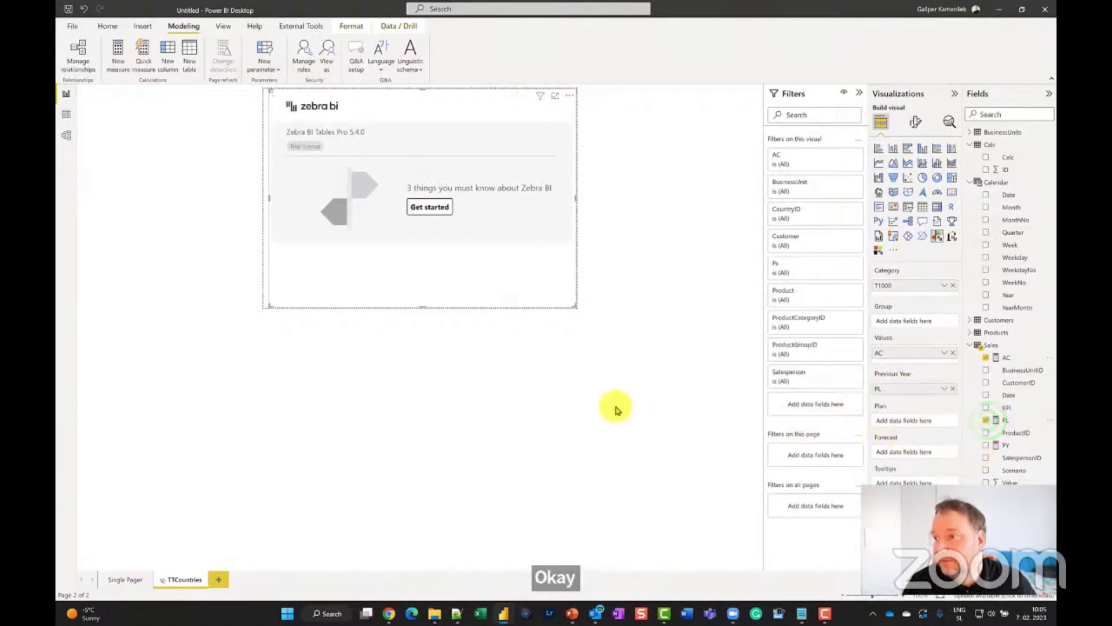
pyautogui.moveTo(910, 389); pyautogui.dragTo(912, 422)
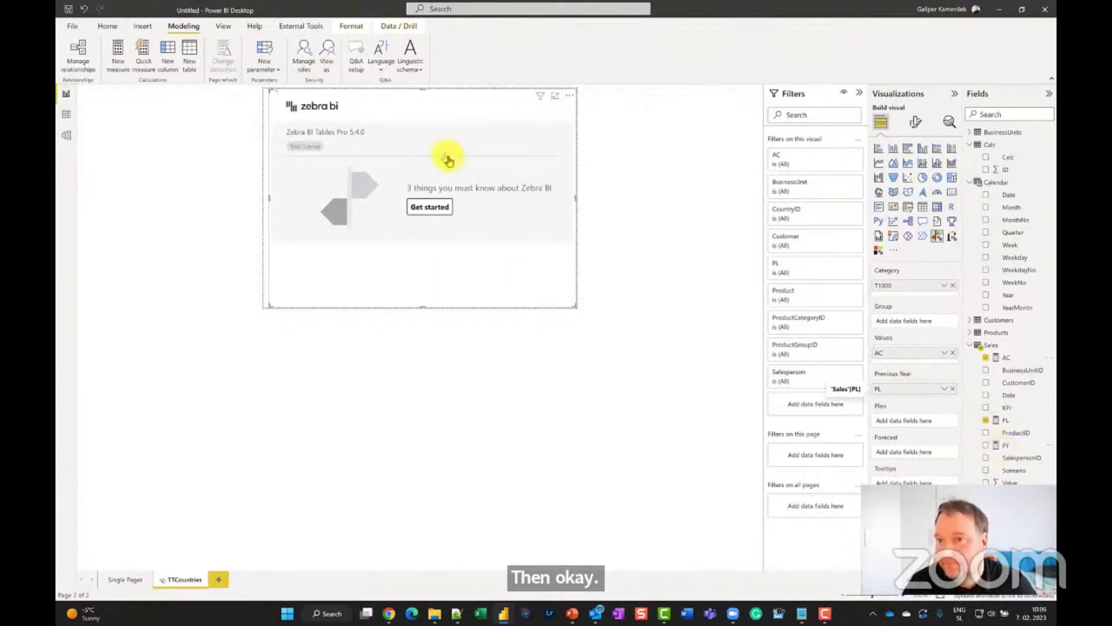
# - Switch between the Single Pager and TTCountries pages to check whether the new tooltip table renders
pyautogui.click(110, 582)
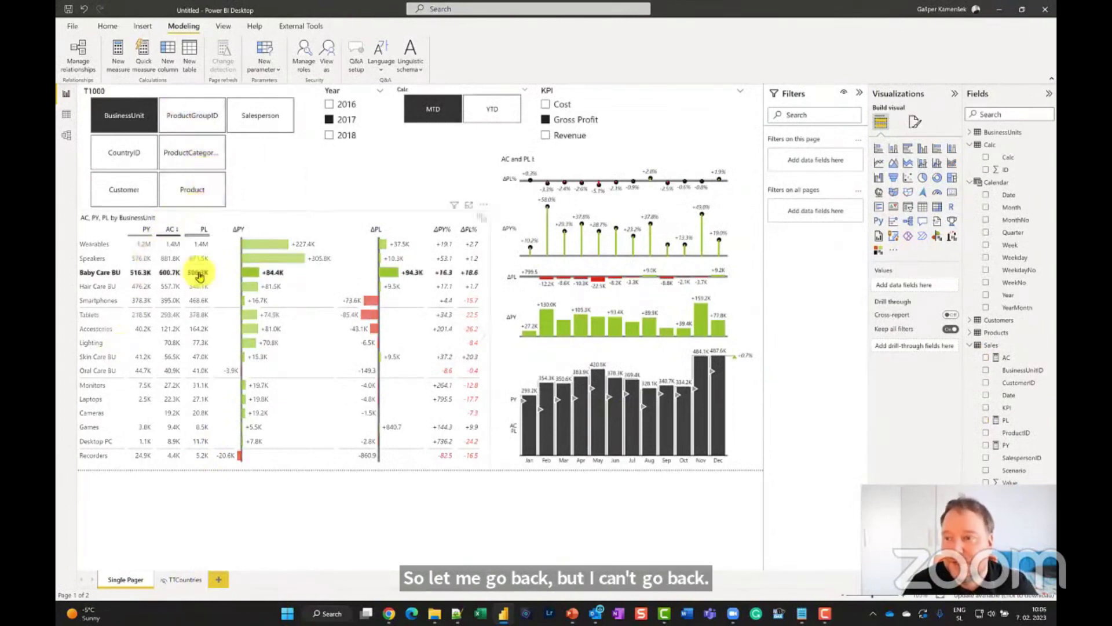
pyautogui.click(174, 577)
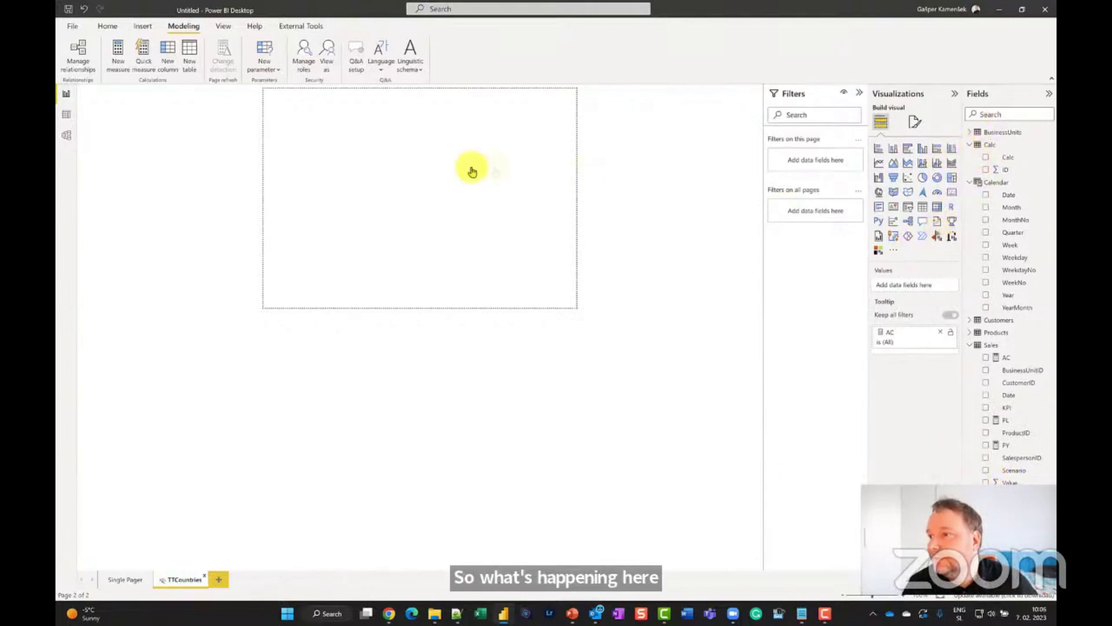
pyautogui.click(125, 581)
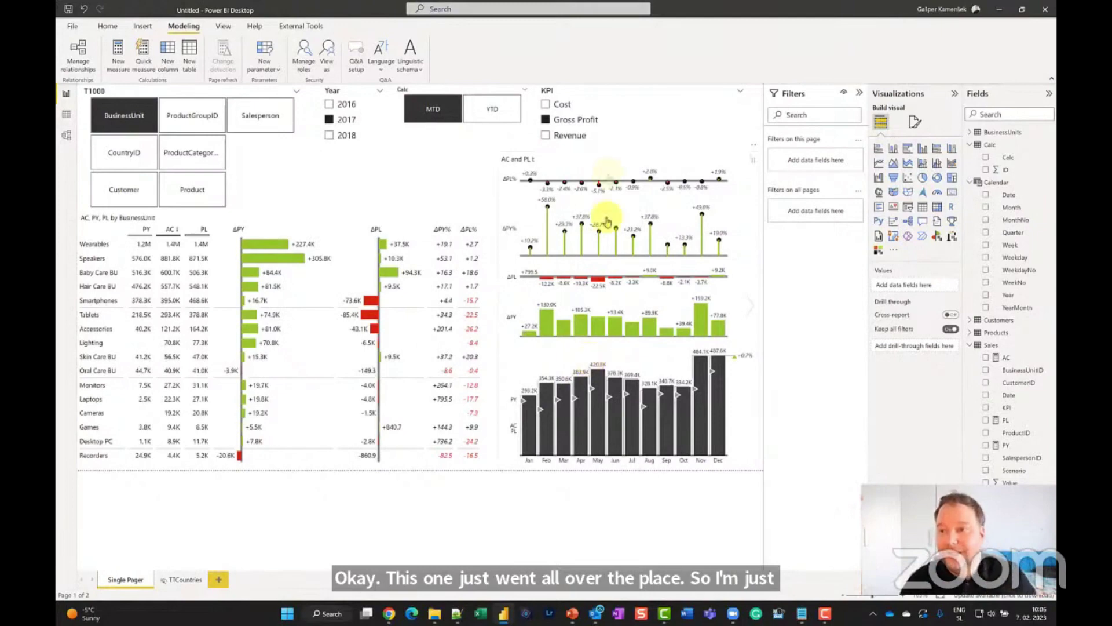
pyautogui.click(93, 314)
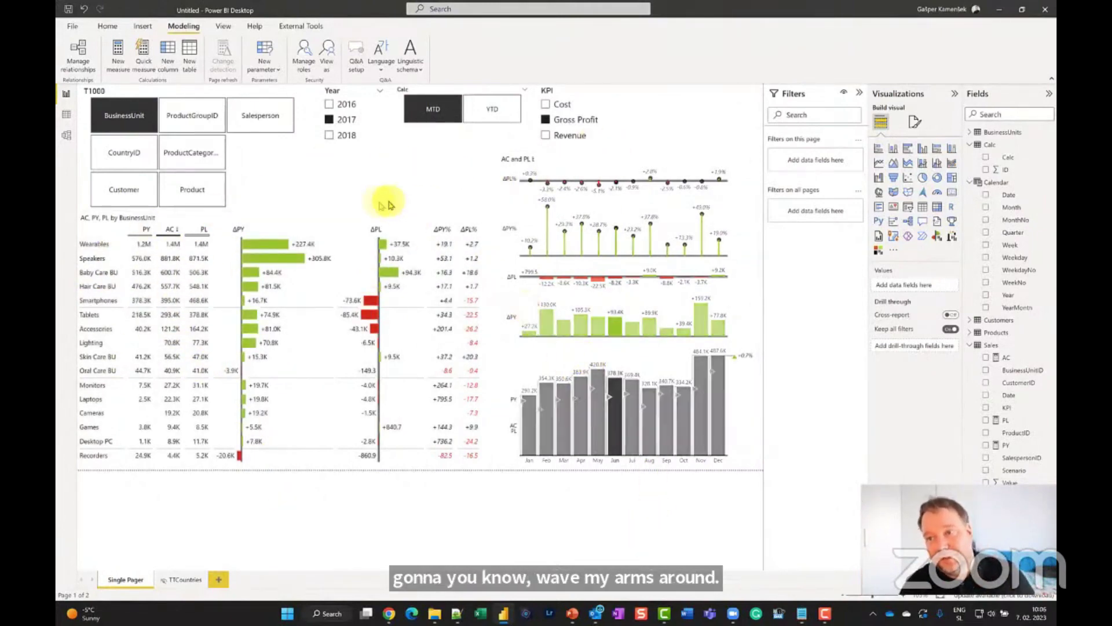
# - Try to move the business unit variance table from Single Pager to the TTCountries page by cutting and pasting it
pyautogui.click(353, 218)
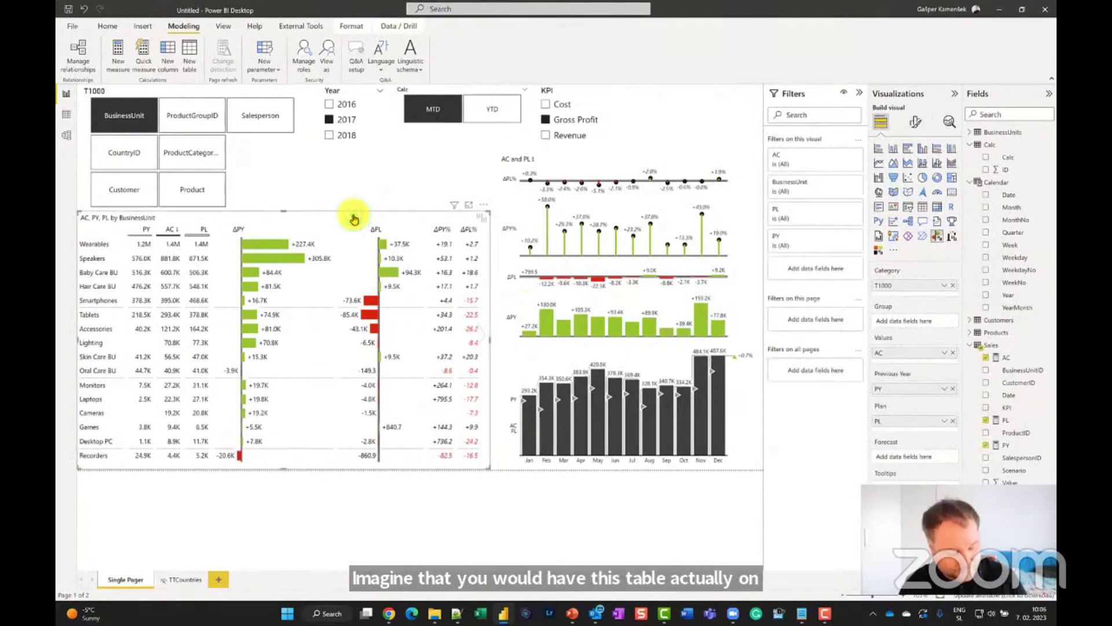
pyautogui.click(485, 207)
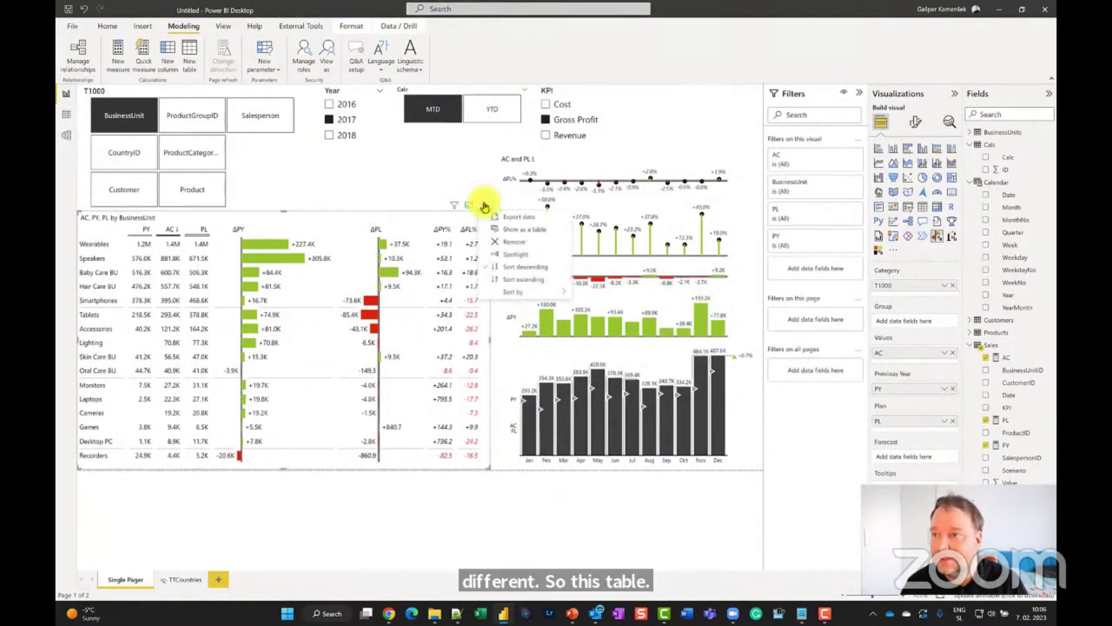
pyautogui.click(116, 26)
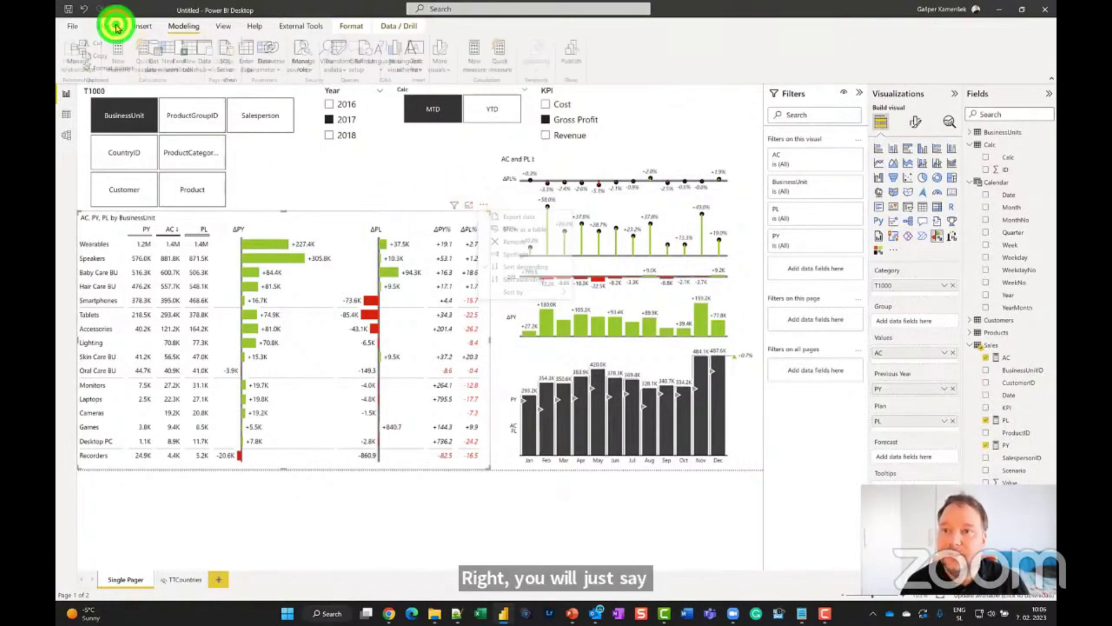
pyautogui.click(90, 43)
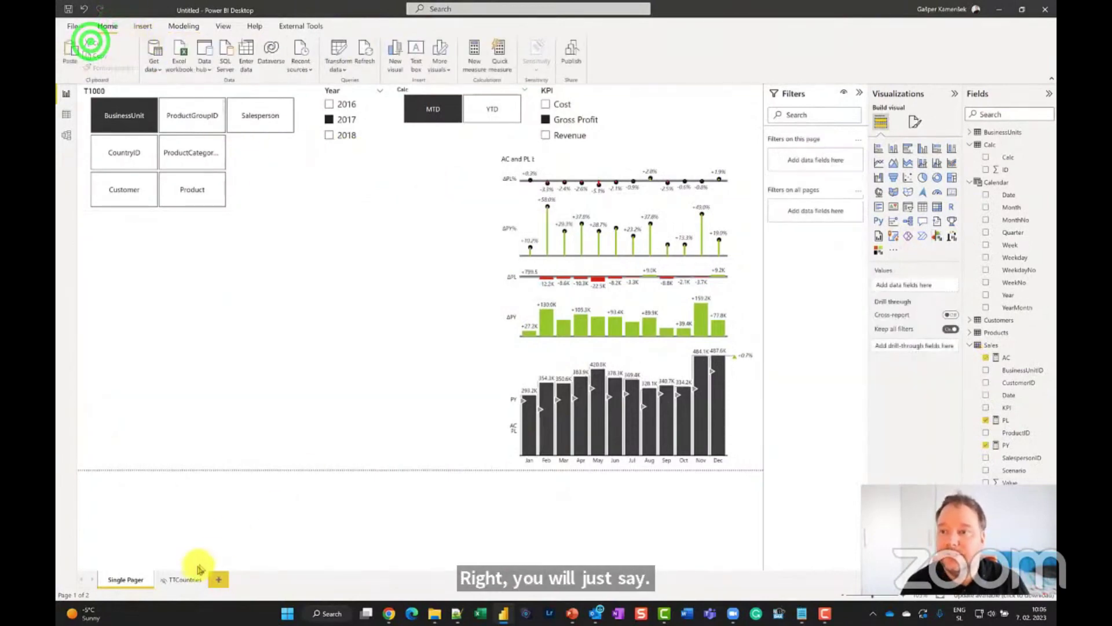
pyautogui.click(174, 579)
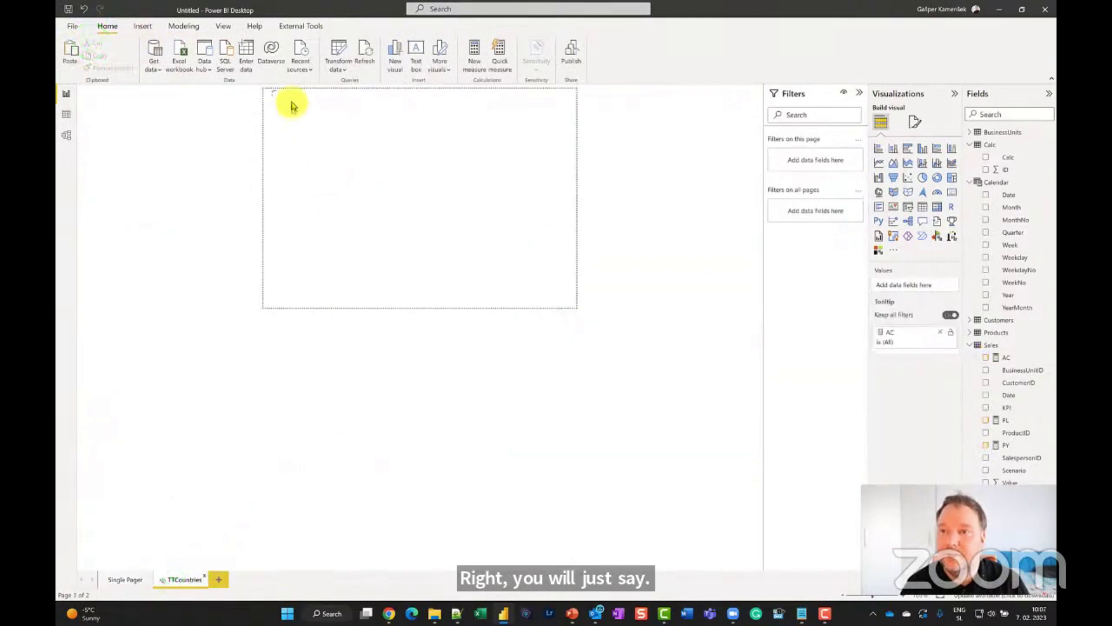
pyautogui.click(290, 101)
pyautogui.click(71, 51)
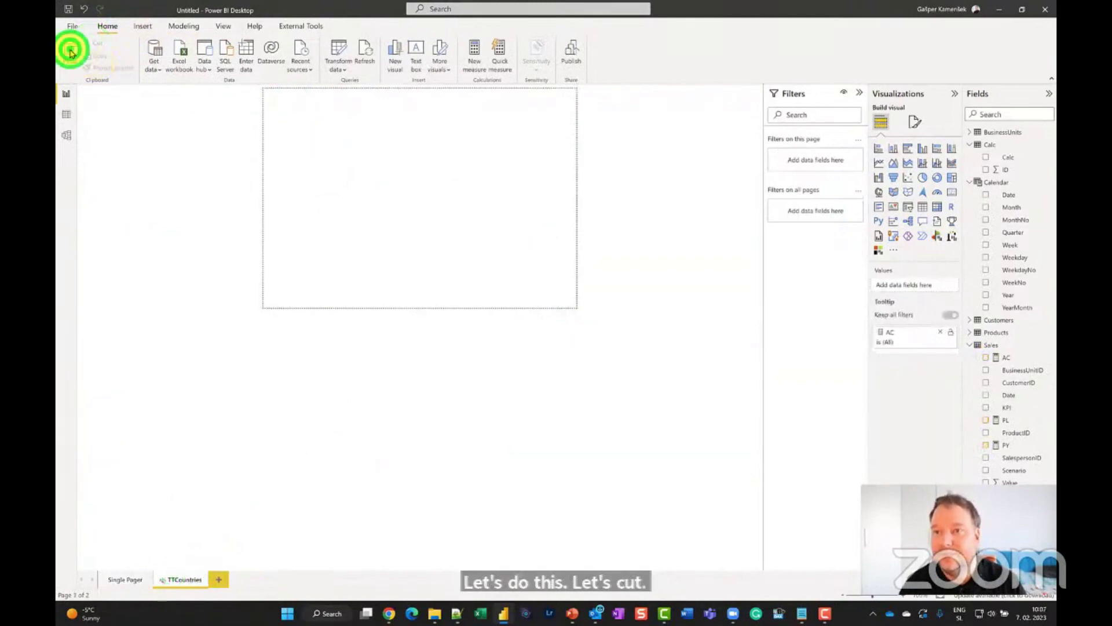
pyautogui.click(127, 580)
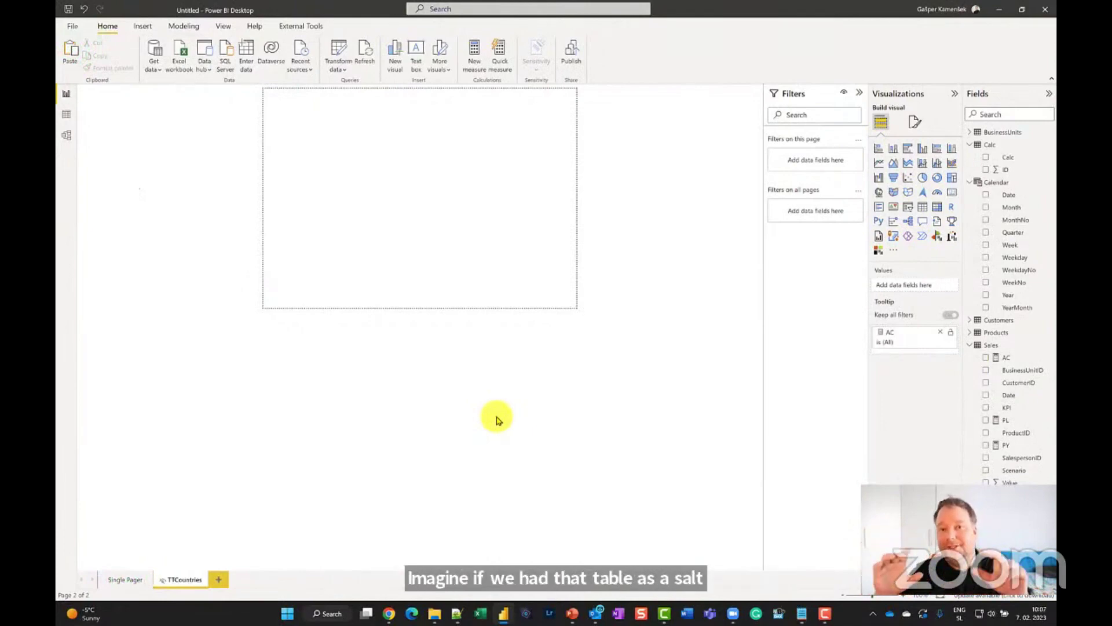
pyautogui.hotkey('ctrl', 'pageup')
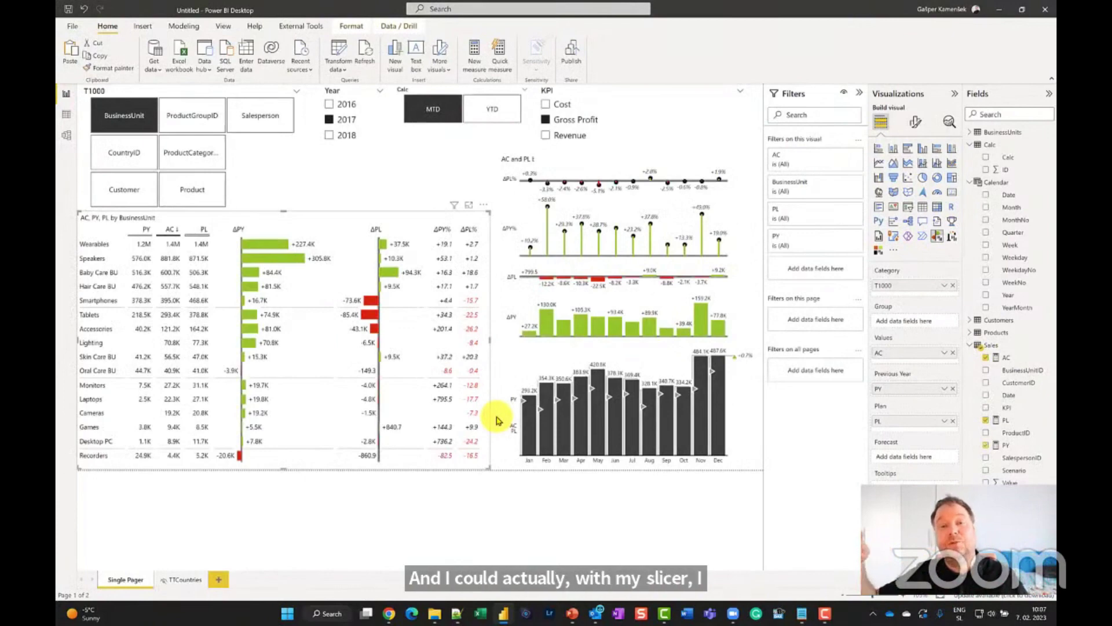
# - View the May column's tooltip in the monthly chart by BusinessUnit, with the T1000 slicer switched to CountryID, and with it set to Customer
pyautogui.click(599, 379)
pyautogui.moveTo(601, 381)
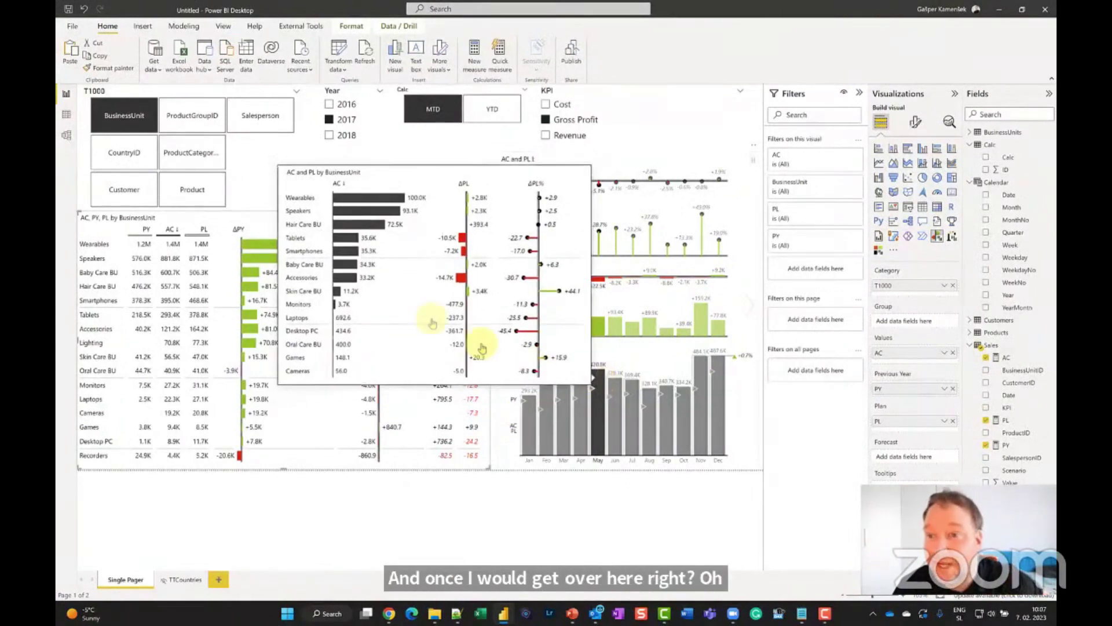
pyautogui.click(135, 154)
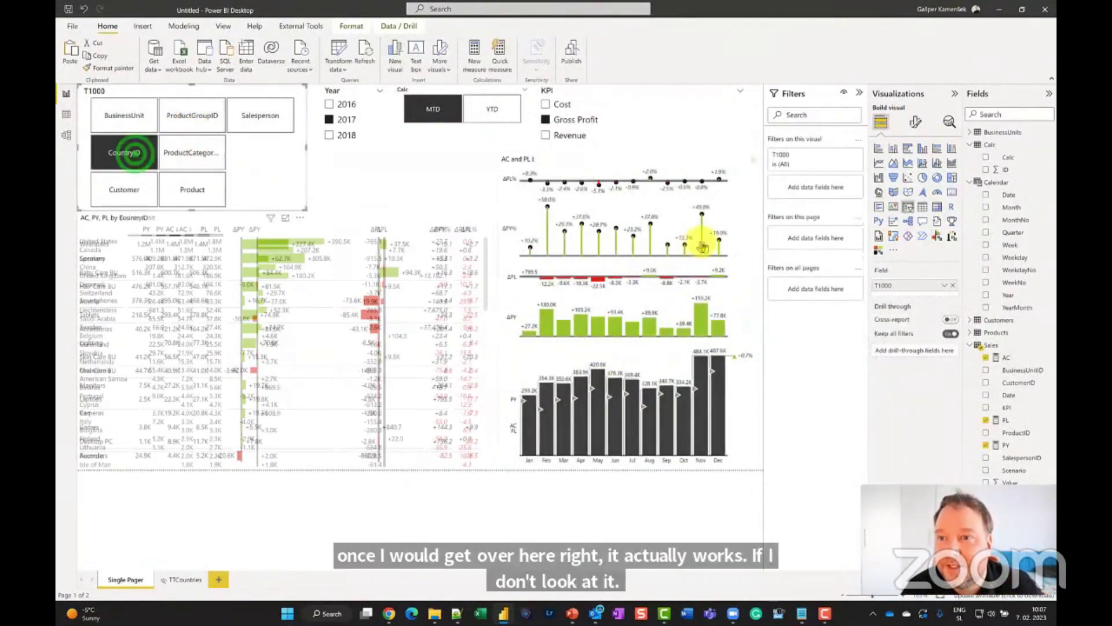
pyautogui.click(597, 377)
pyautogui.moveTo(598, 380)
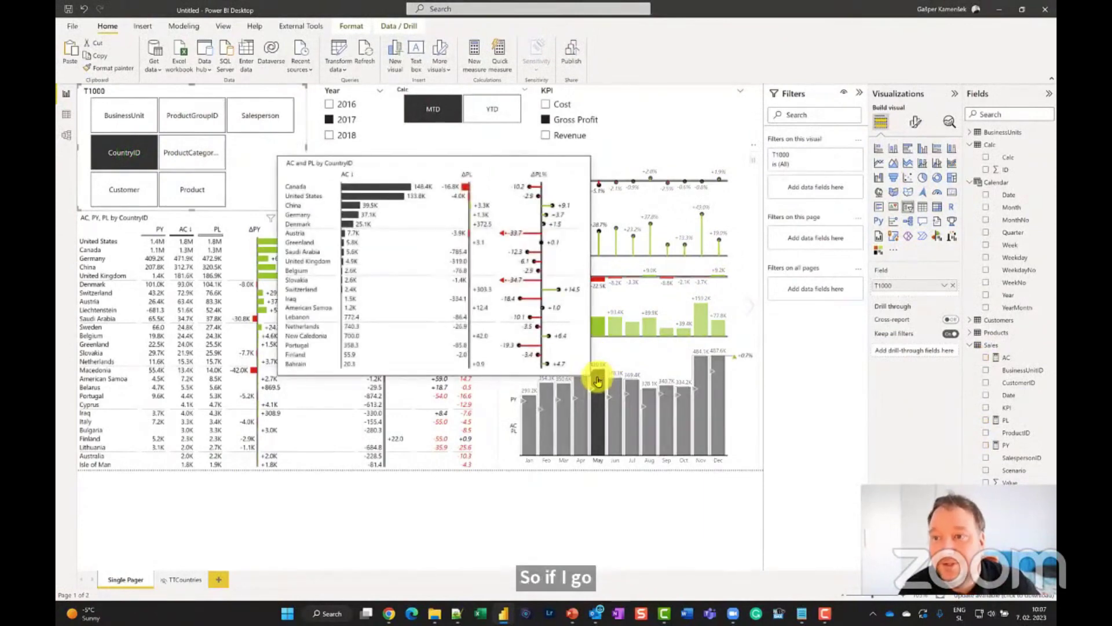
pyautogui.click(129, 197)
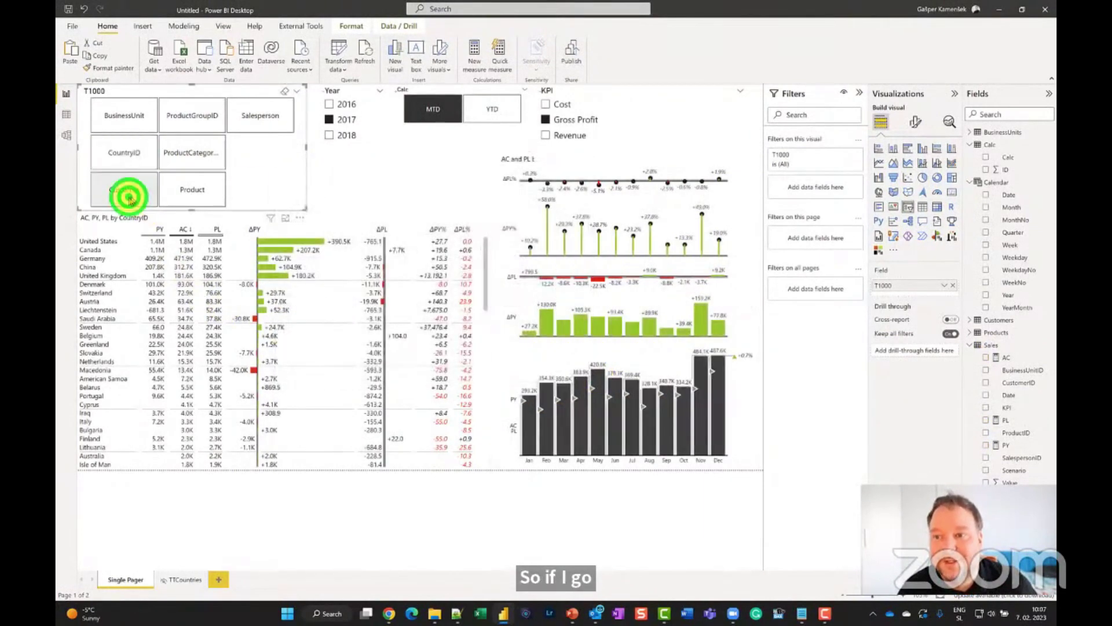
pyautogui.click(597, 377)
pyautogui.moveTo(600, 392)
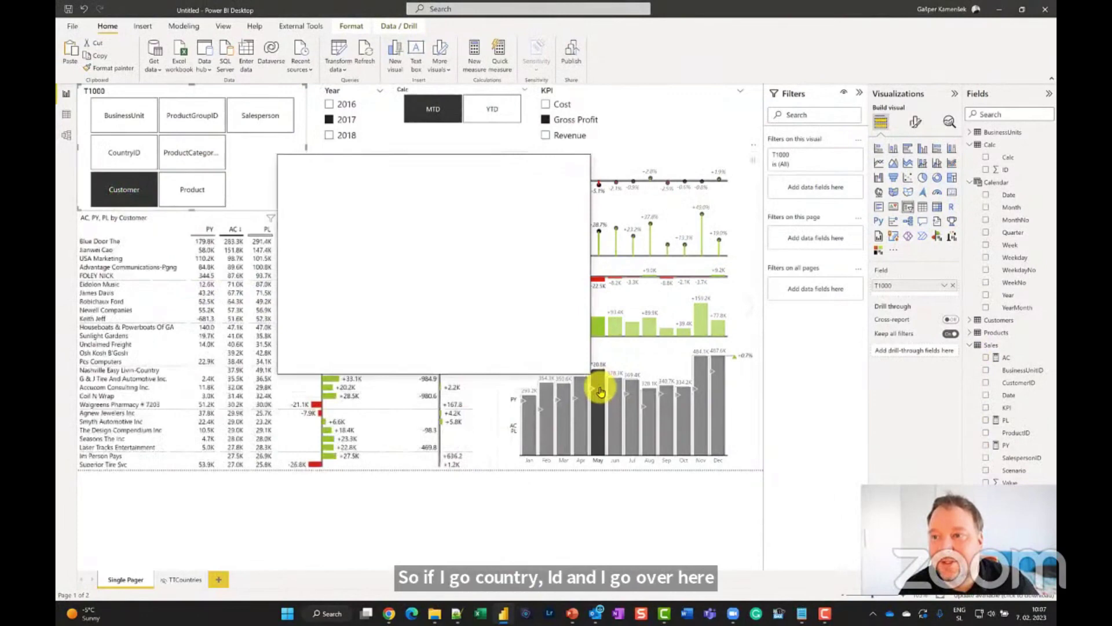
# - Replace T1000 in the variance table's category with the hierarchy Division, Group and BusinessUnit from the BusinessUnits table
pyautogui.click(176, 217)
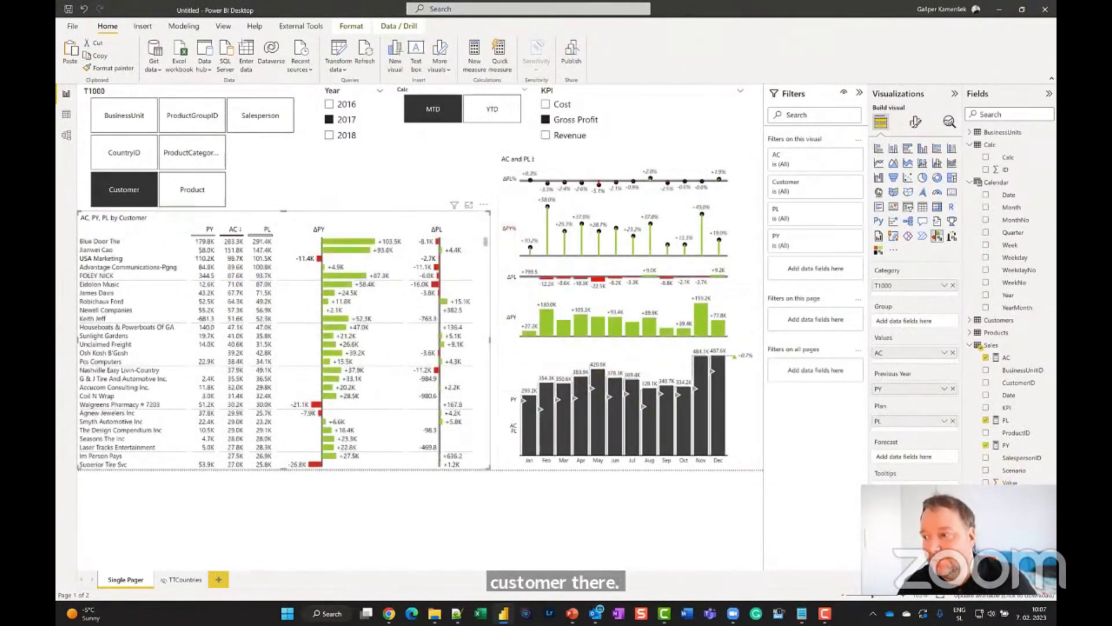
pyautogui.click(952, 285)
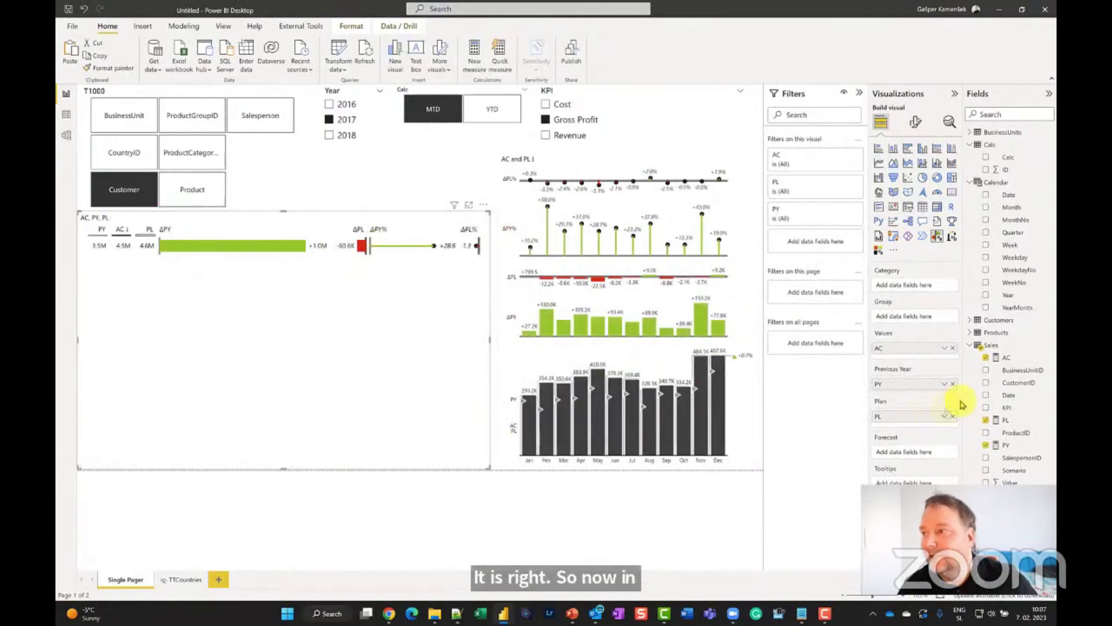
pyautogui.click(971, 346)
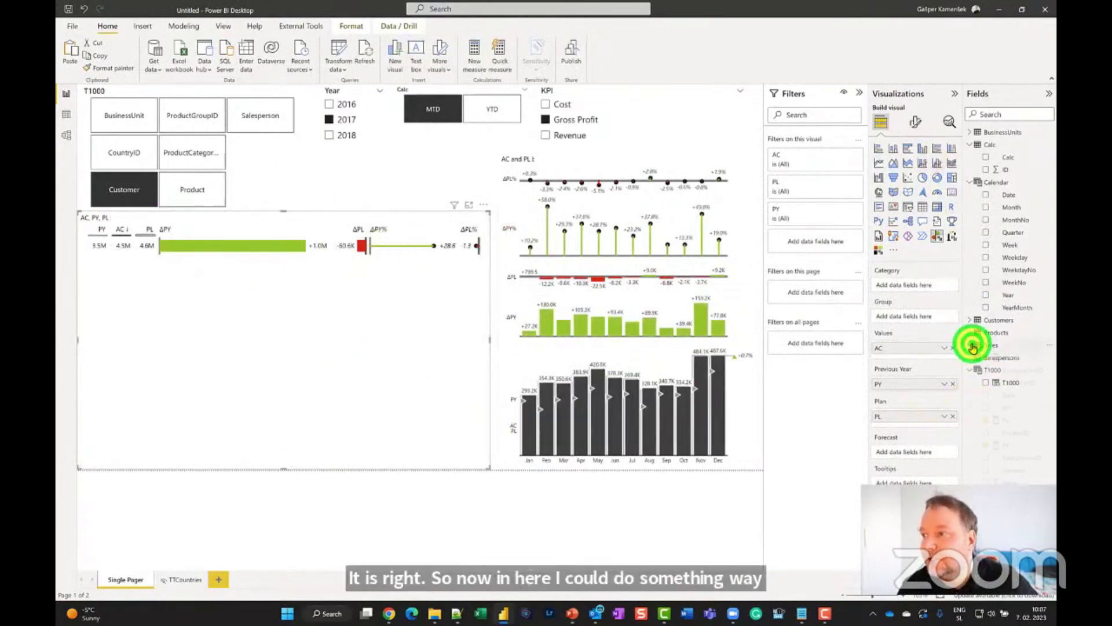
pyautogui.click(970, 133)
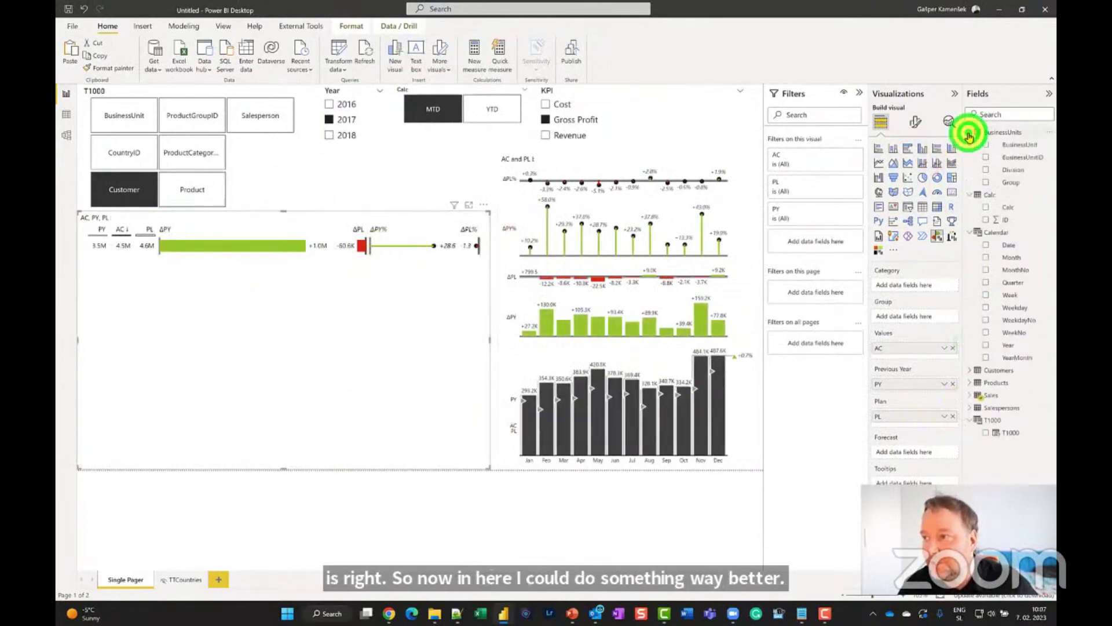
pyautogui.click(987, 170)
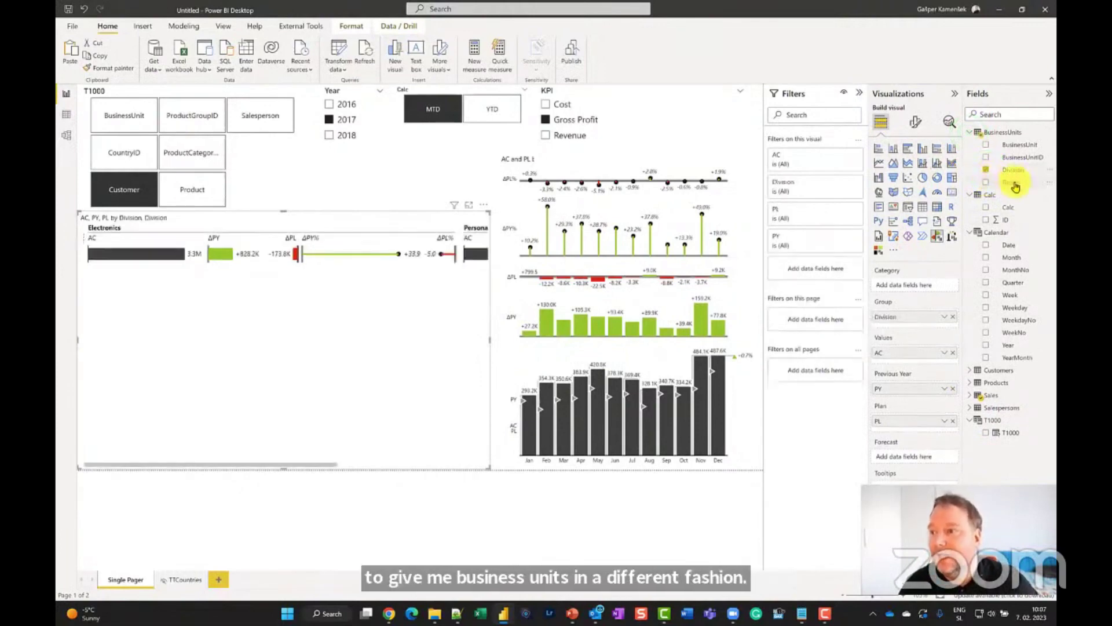
pyautogui.moveTo(1012, 182)
pyautogui.mouseDown()
pyautogui.moveTo(931, 310)
pyautogui.moveTo(996, 193)
pyautogui.mouseUp()
pyautogui.moveTo(909, 316); pyautogui.dragTo(909, 288)
pyautogui.moveTo(1014, 183); pyautogui.dragTo(935, 297)
pyautogui.moveTo(1020, 144); pyautogui.dragTo(911, 310)
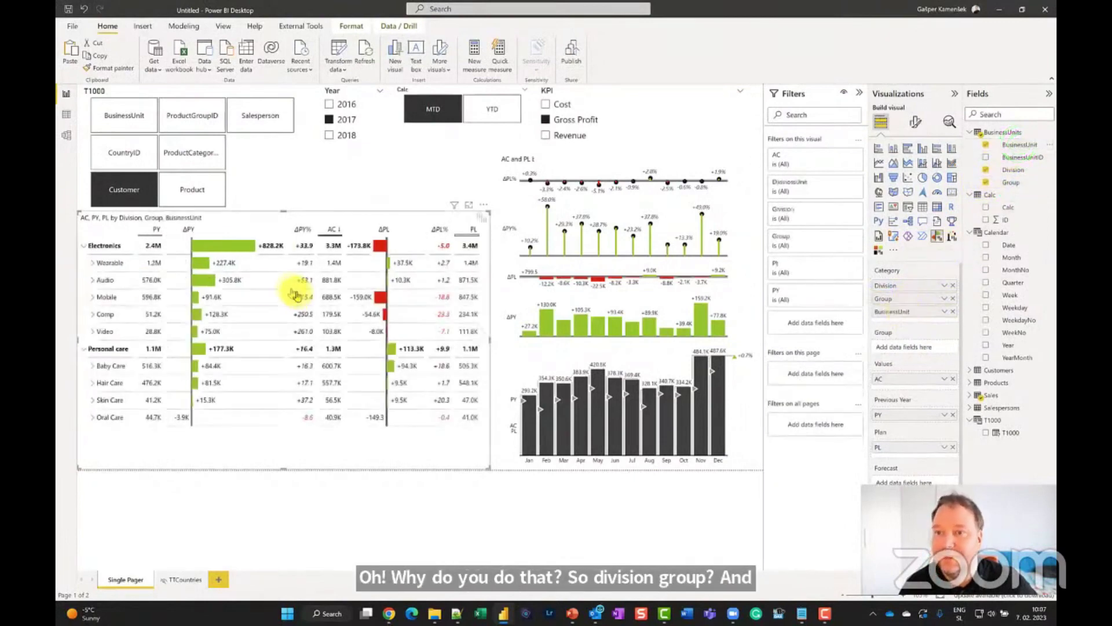
# - Collapse and re-expand the Electronics and Personal care divisions, and drill into the Mobile group to examine the plan variances of its business units
pyautogui.click(84, 247)
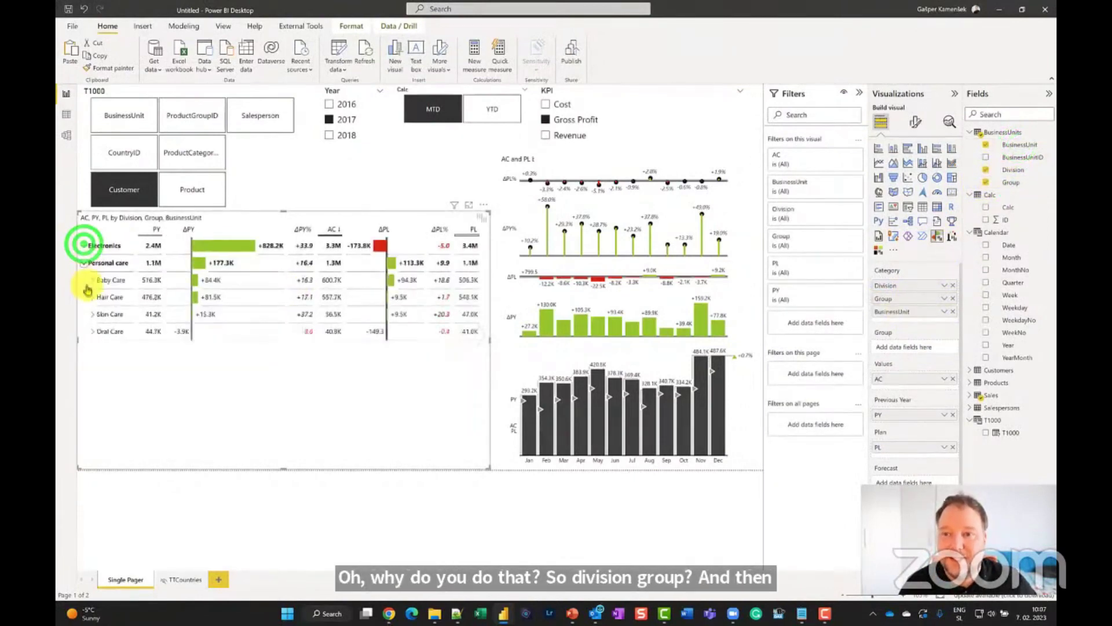
pyautogui.click(83, 262)
pyautogui.click(84, 264)
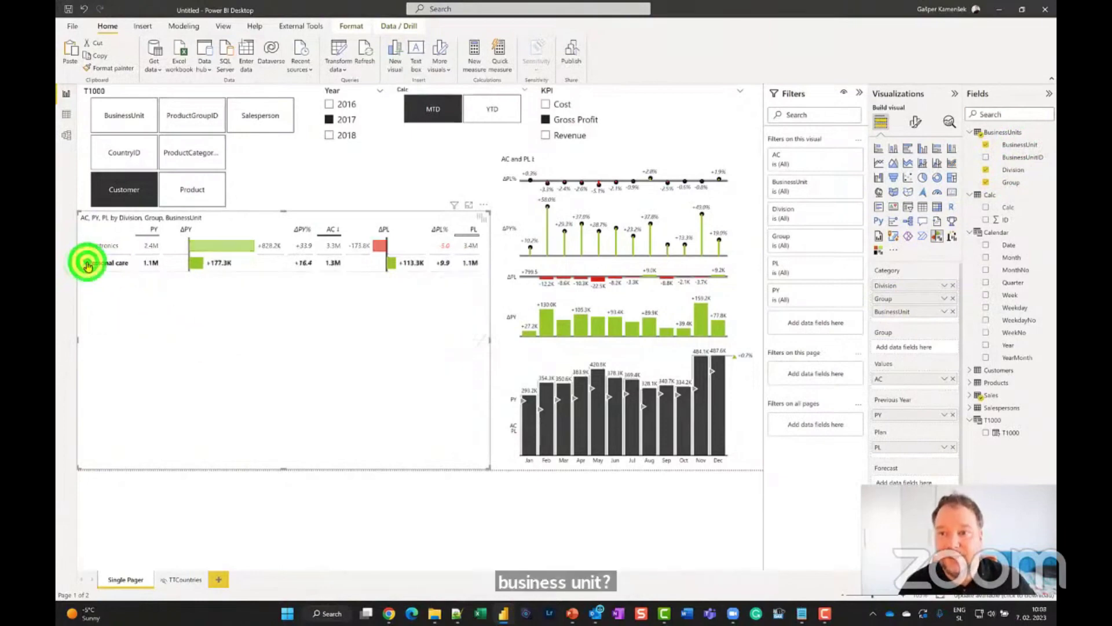
pyautogui.moveTo(378, 245)
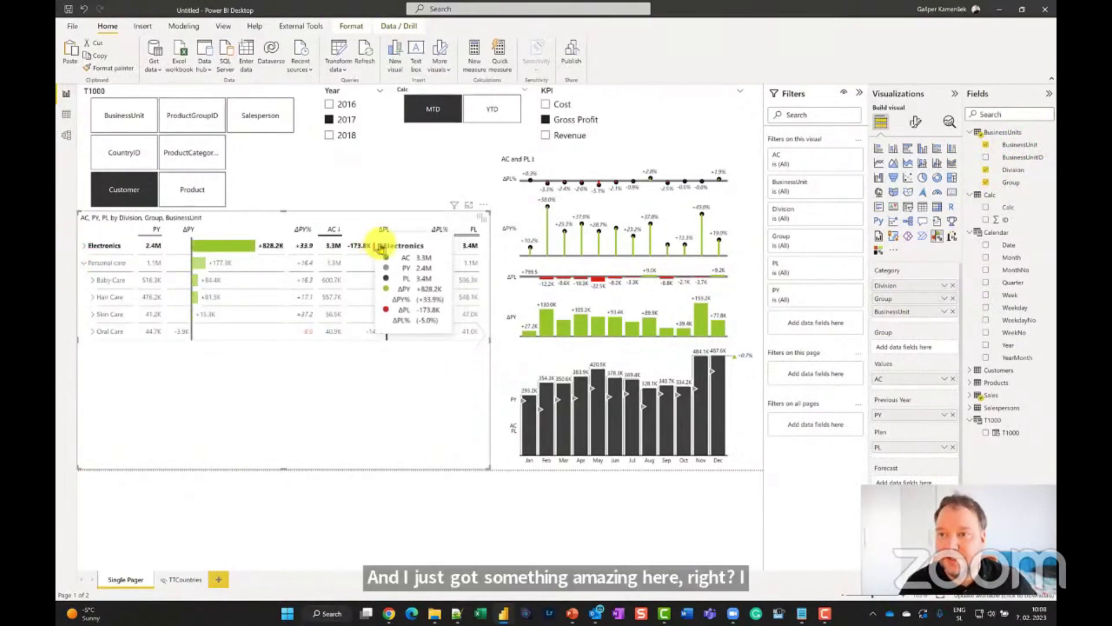
pyautogui.click(86, 245)
pyautogui.moveTo(374, 297)
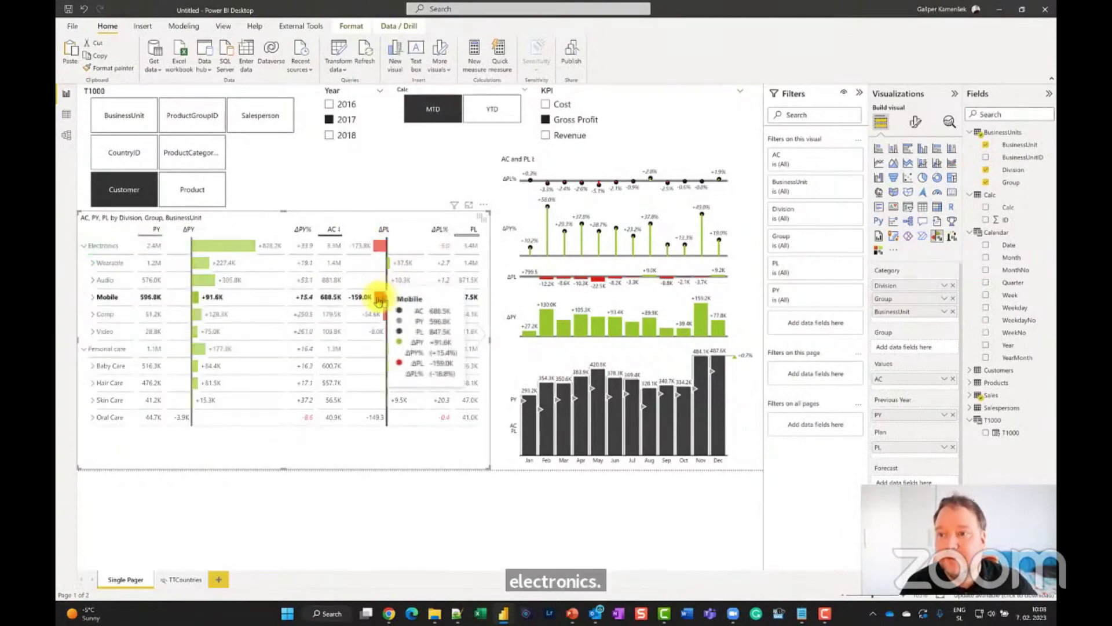
pyautogui.click(91, 297)
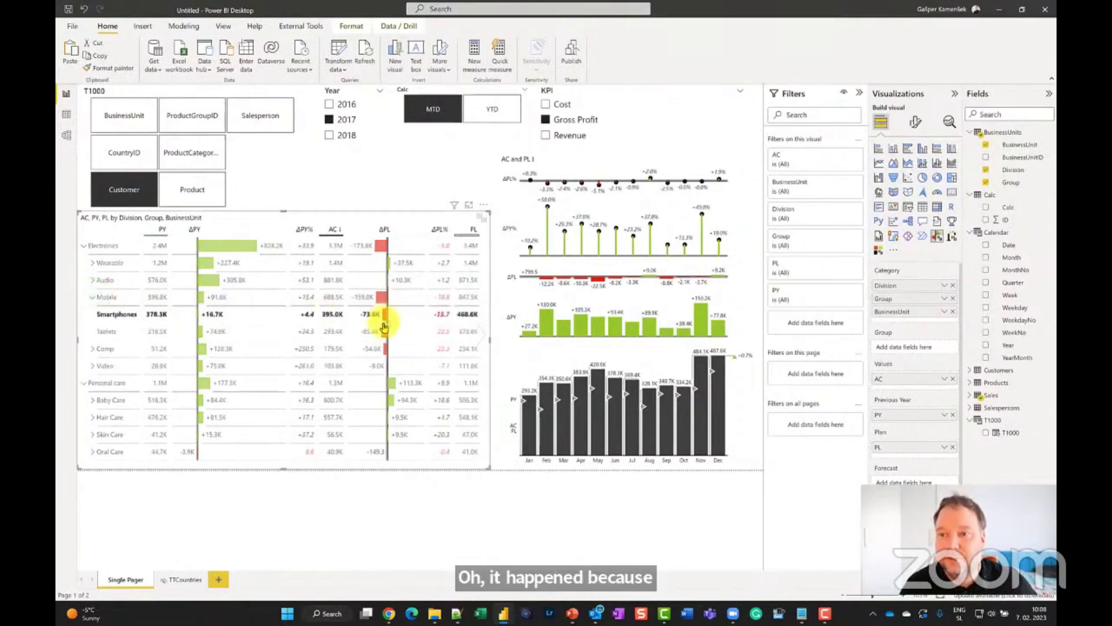
pyautogui.moveTo(385, 318)
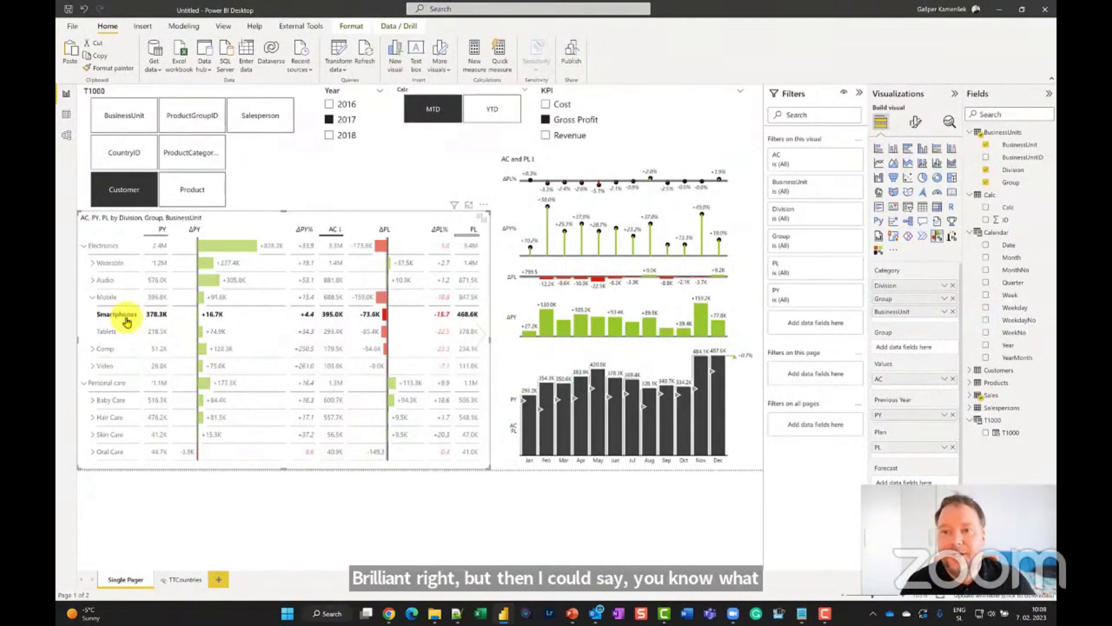
# - Set the business unit variance table's report page tooltip to use the TTCountries page
pyautogui.moveTo(332, 316)
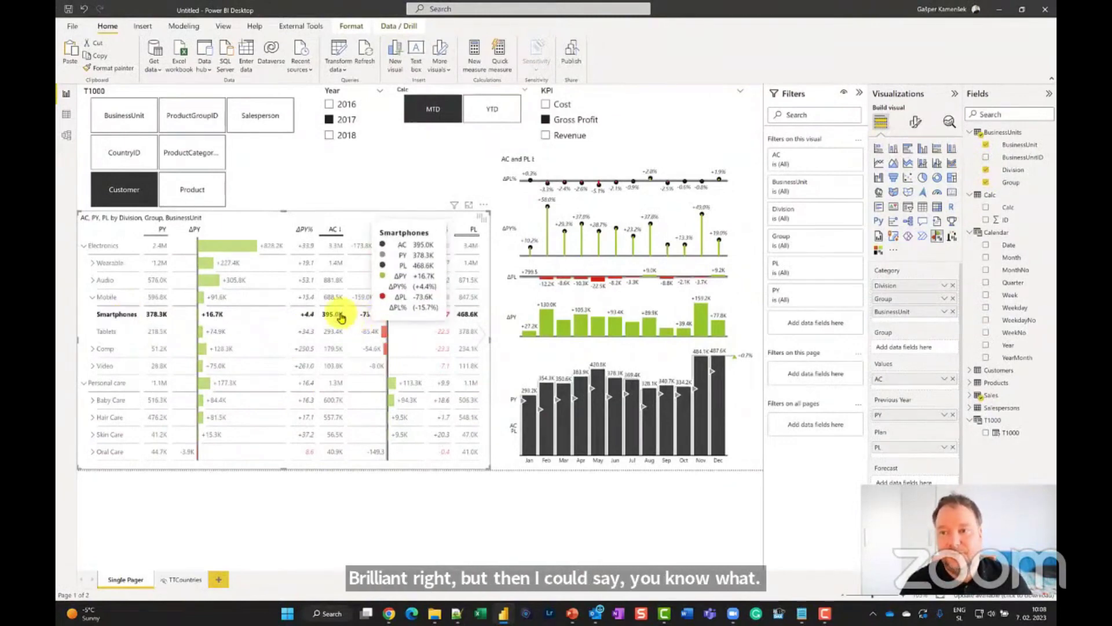
pyautogui.click(261, 214)
pyautogui.click(914, 119)
pyautogui.click(909, 169)
pyautogui.click(892, 279)
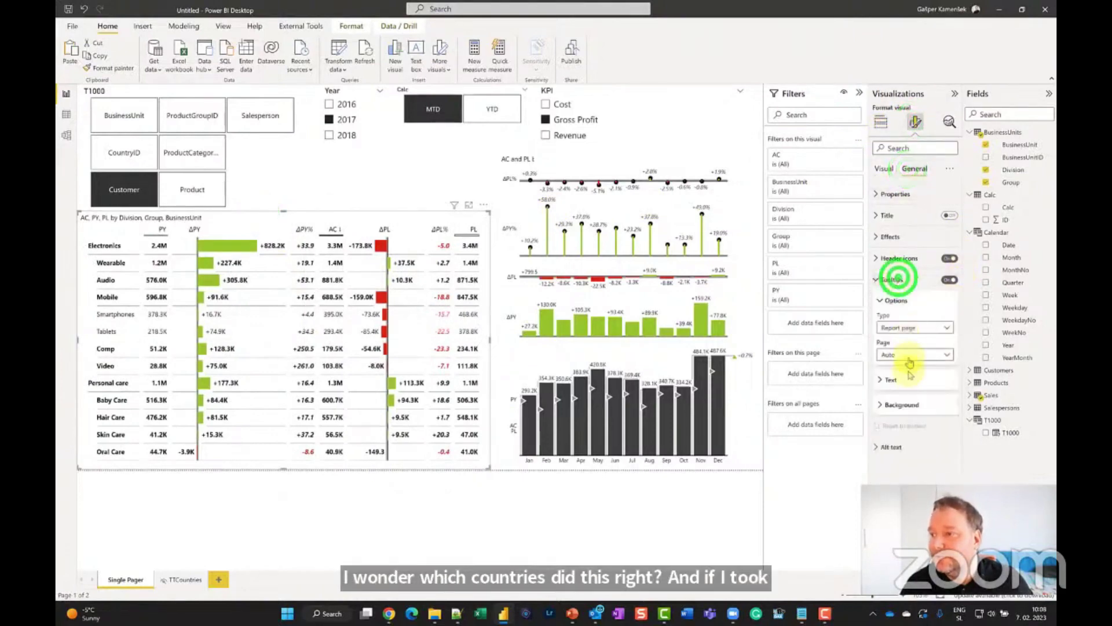
pyautogui.click(921, 353)
pyautogui.click(917, 381)
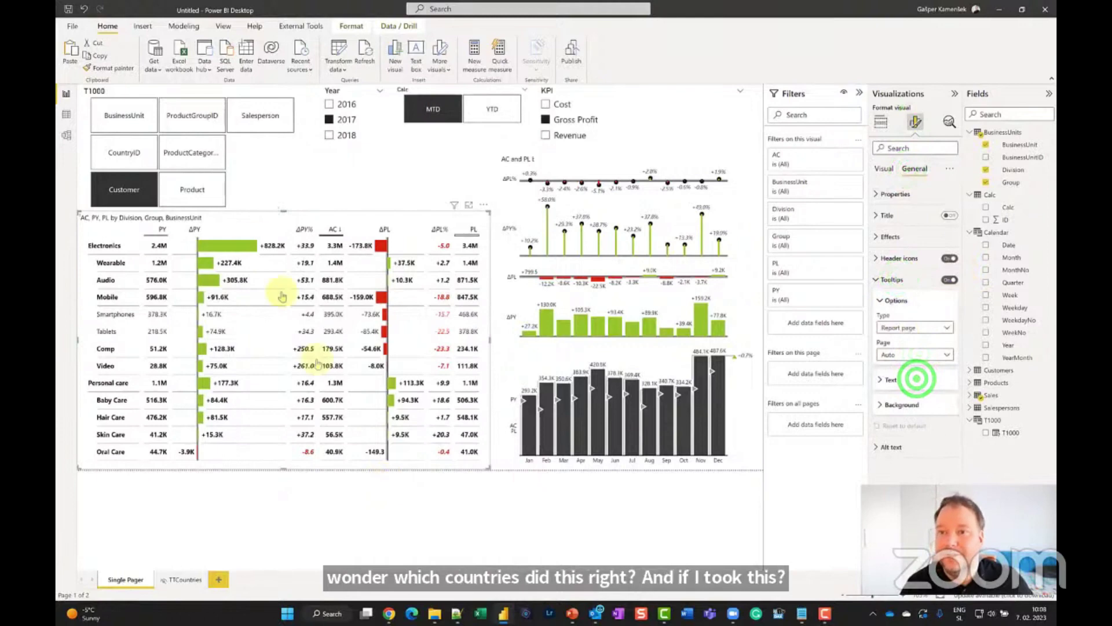
# - Switch the T1000 slicer to CountryID and view the tooltip of the Mobile row in the variance table
pyautogui.click(120, 154)
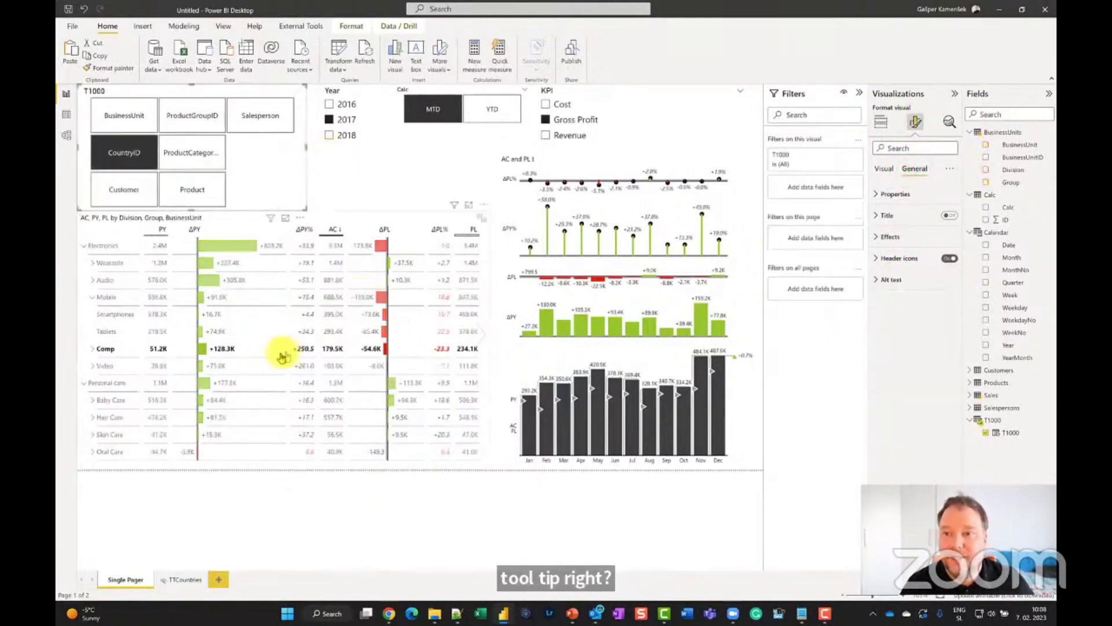
pyautogui.click(334, 363)
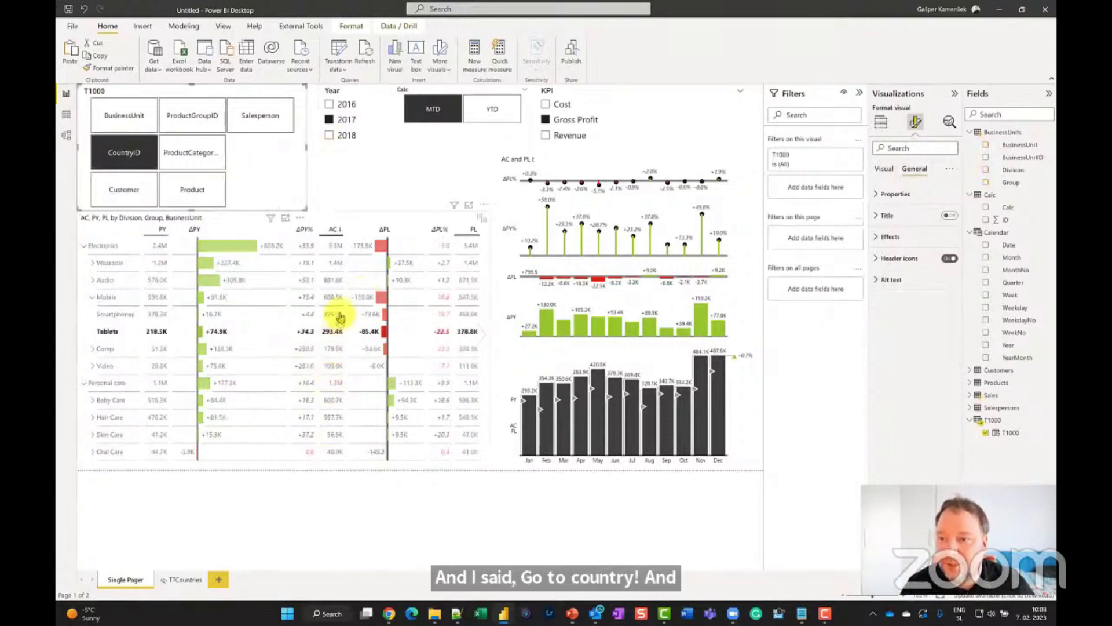
pyautogui.click(334, 298)
pyautogui.moveTo(336, 300)
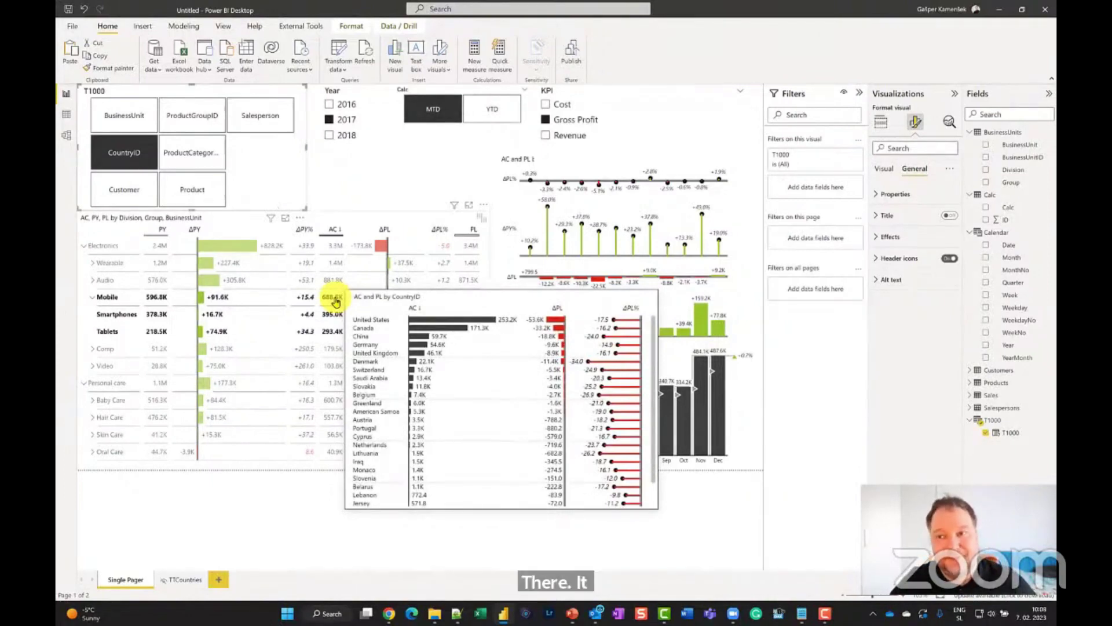
pyautogui.click(336, 301)
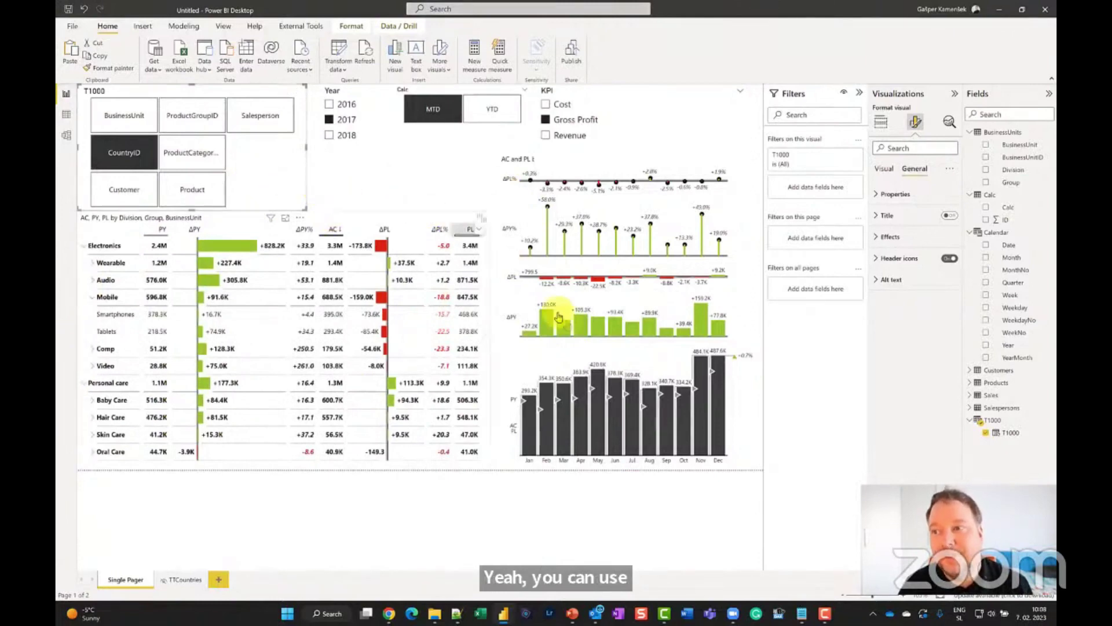
# - View the monthly chart's tooltips for May by CountryID and for June with the T1000 slicer set to Product and Customer
pyautogui.click(596, 419)
pyautogui.moveTo(596, 418)
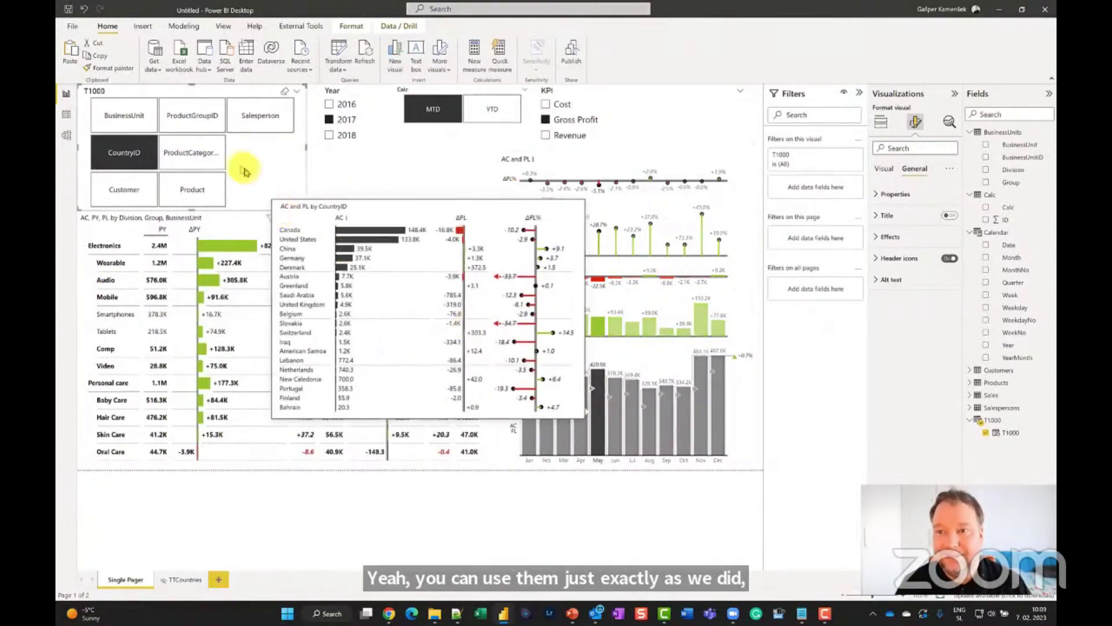
pyautogui.click(194, 187)
pyautogui.click(610, 394)
pyautogui.moveTo(608, 394)
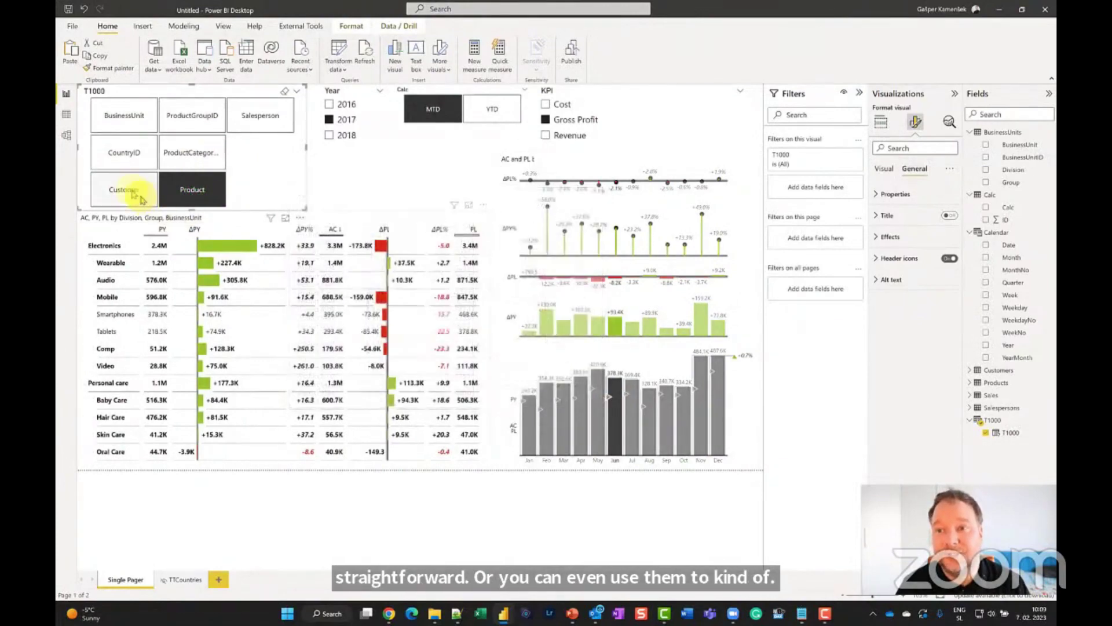
pyautogui.click(125, 191)
pyautogui.moveTo(614, 420)
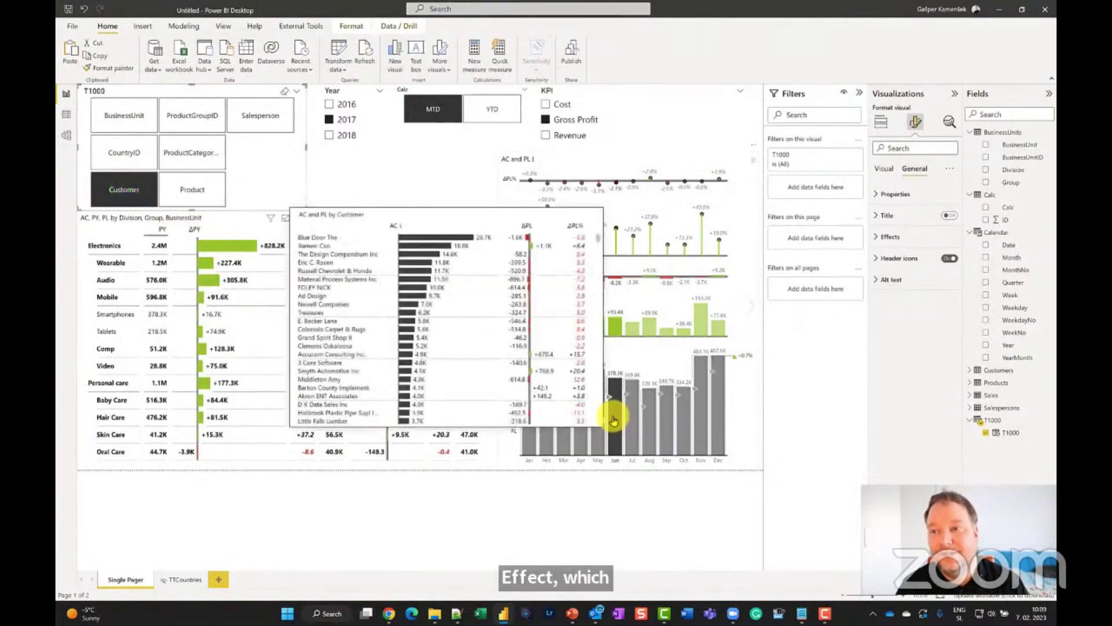
# - Set the T1000 slicer to BusinessUnit and view the May and June tooltips in the monthly chart
pyautogui.click(129, 114)
pyautogui.click(597, 402)
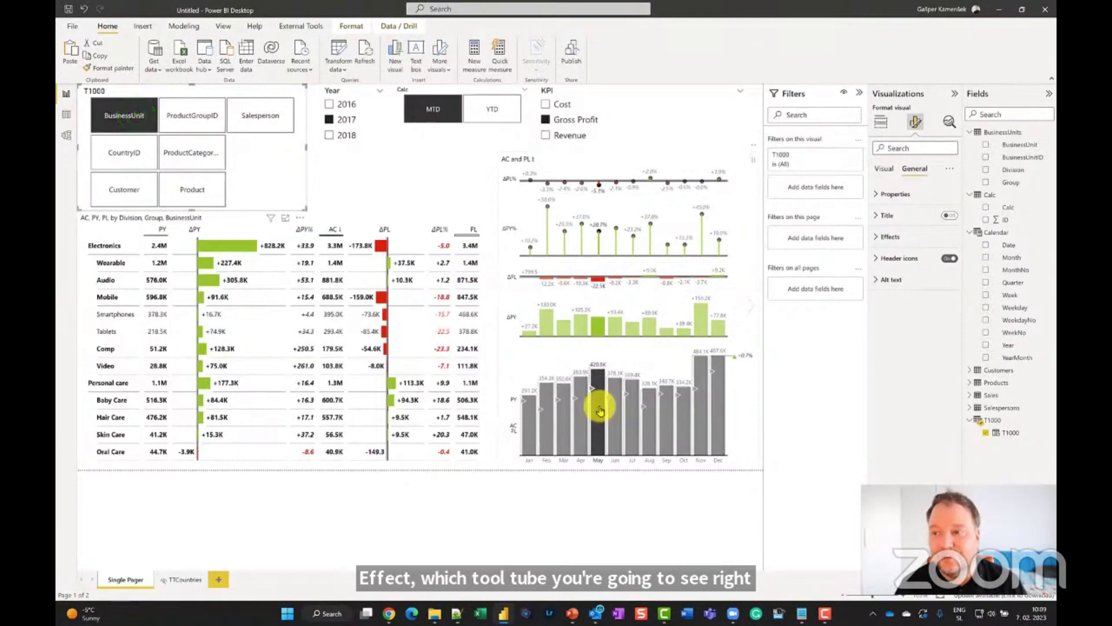
pyautogui.moveTo(598, 405)
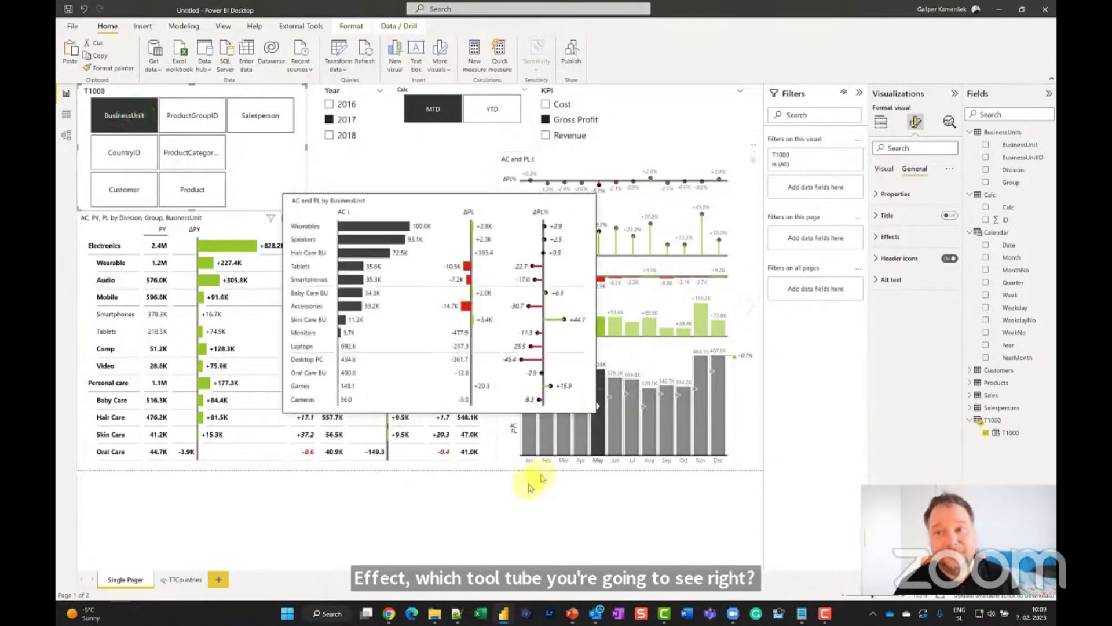
pyautogui.click(496, 515)
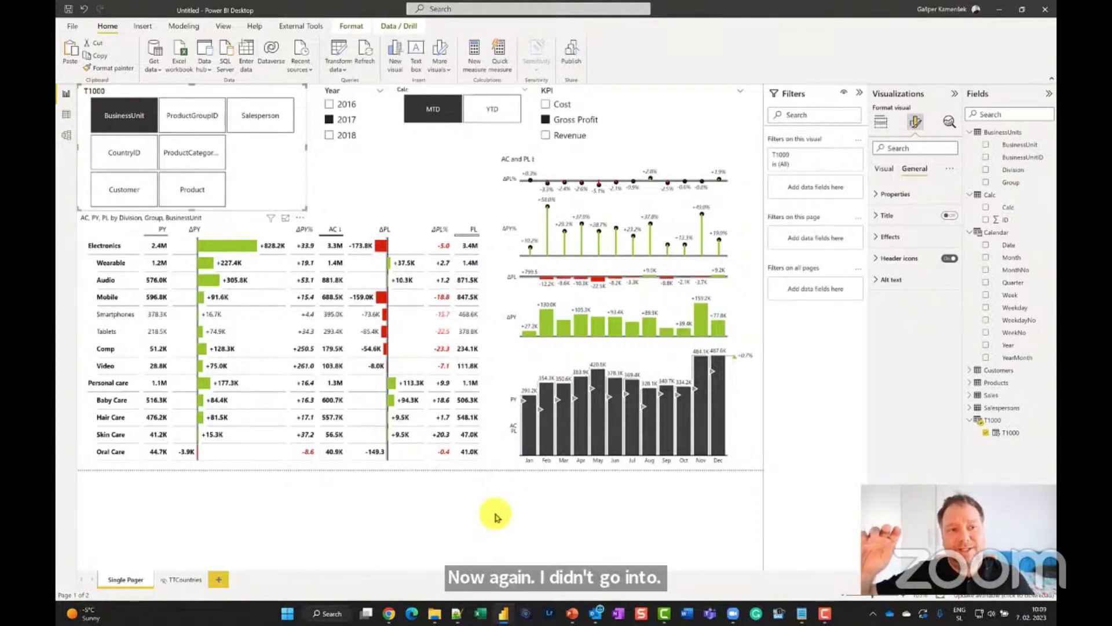
pyautogui.click(665, 461)
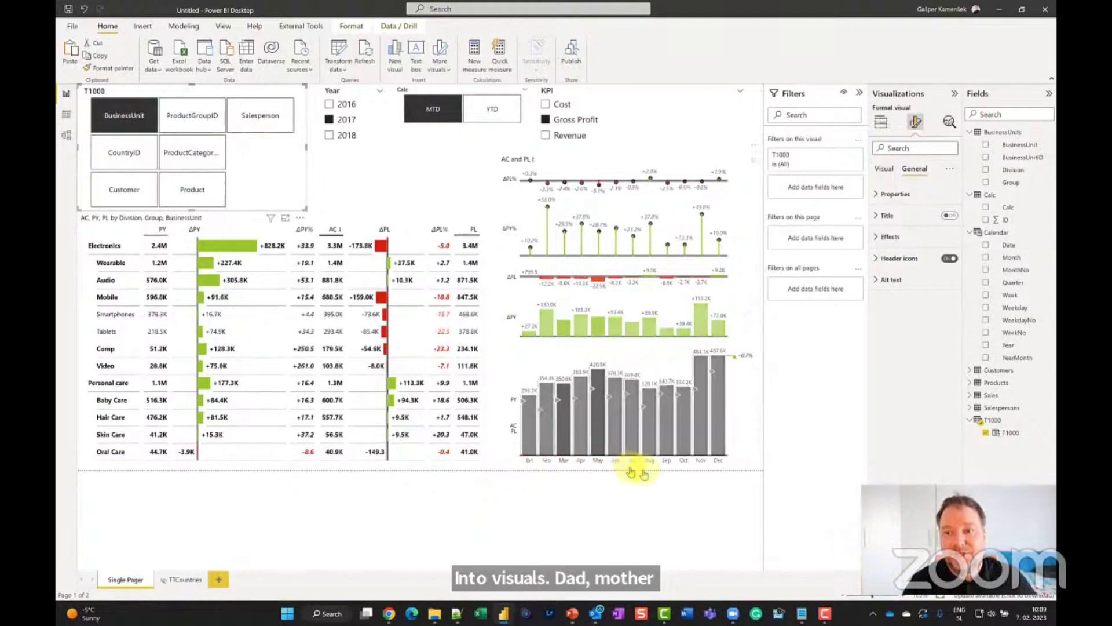
pyautogui.click(570, 214)
pyautogui.click(594, 414)
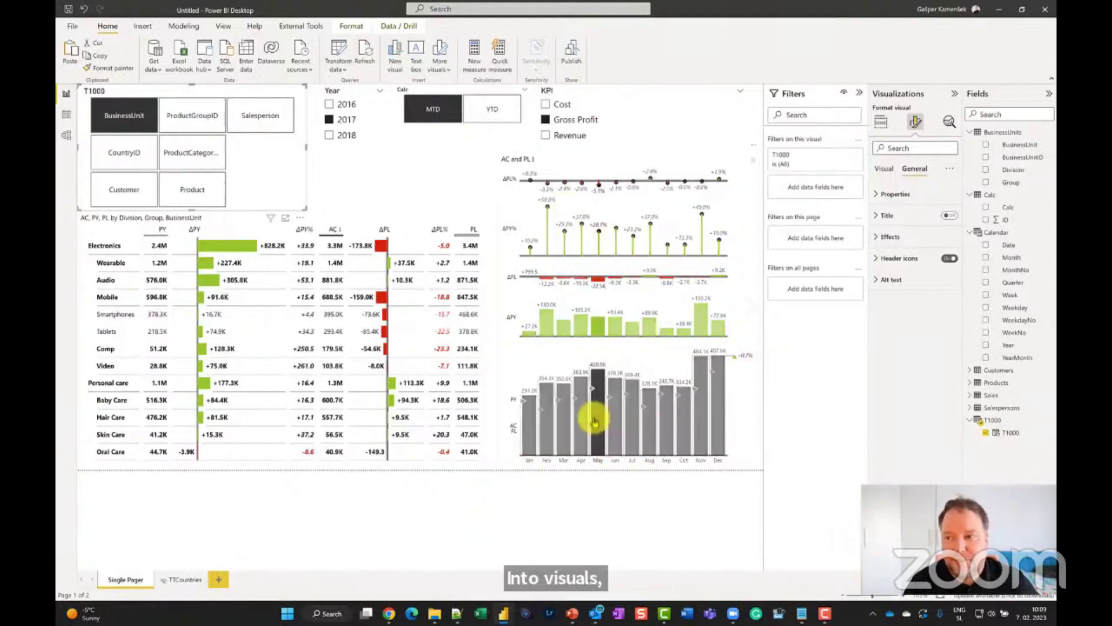
pyautogui.moveTo(596, 418)
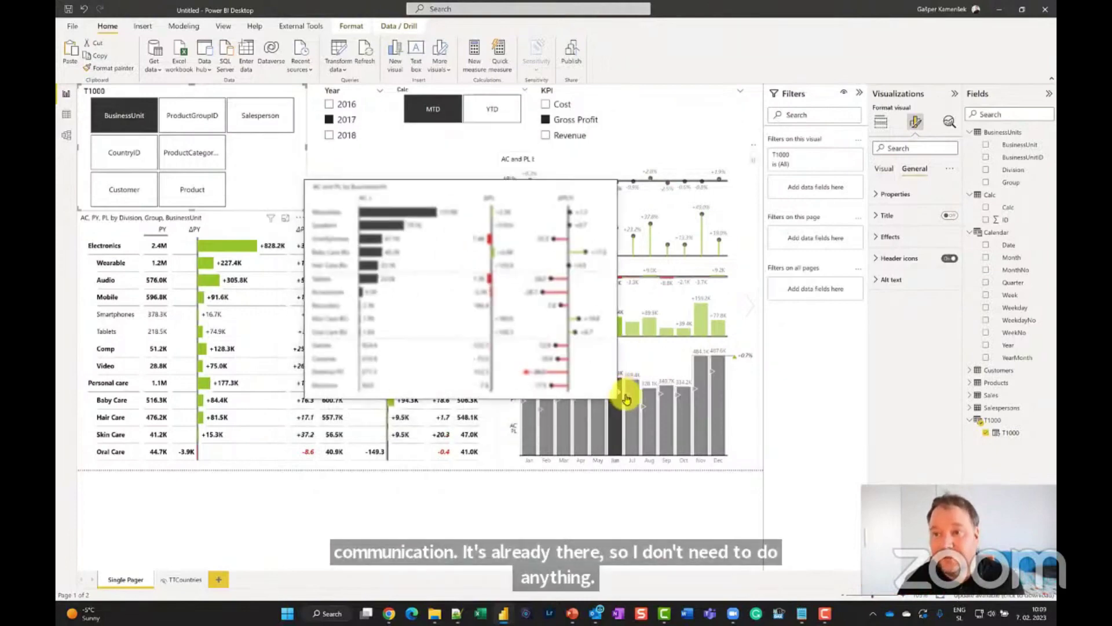
pyautogui.click(167, 296)
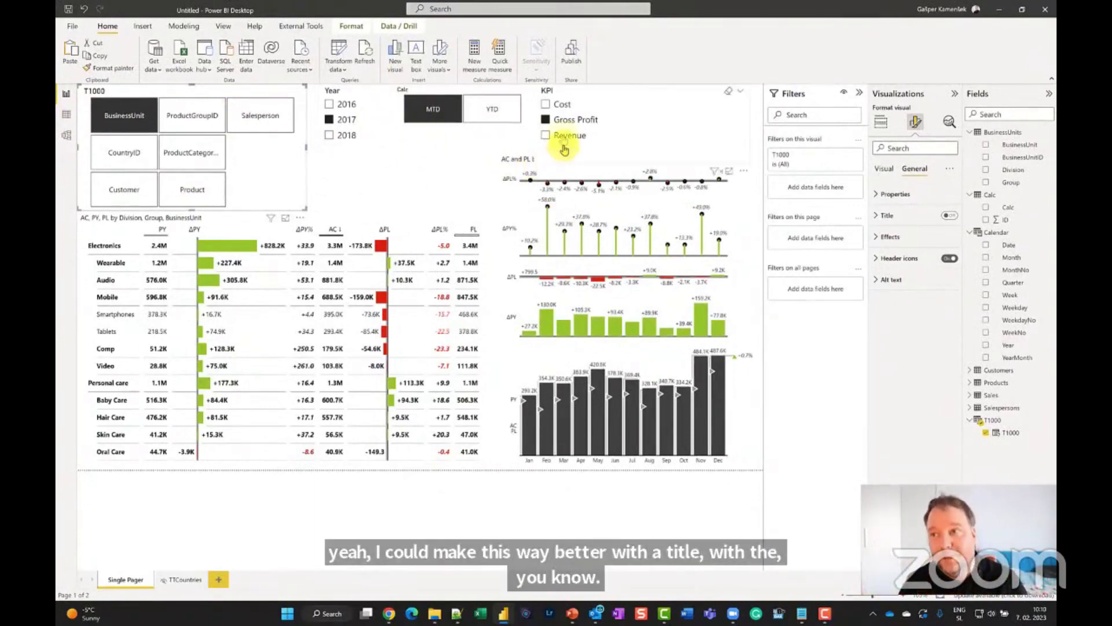
# - Switch the KPI slicer to Cost and on to Revenue, and toggle the Calc slicer to YTD and back to MTD
pyautogui.click(562, 104)
pyautogui.click(570, 135)
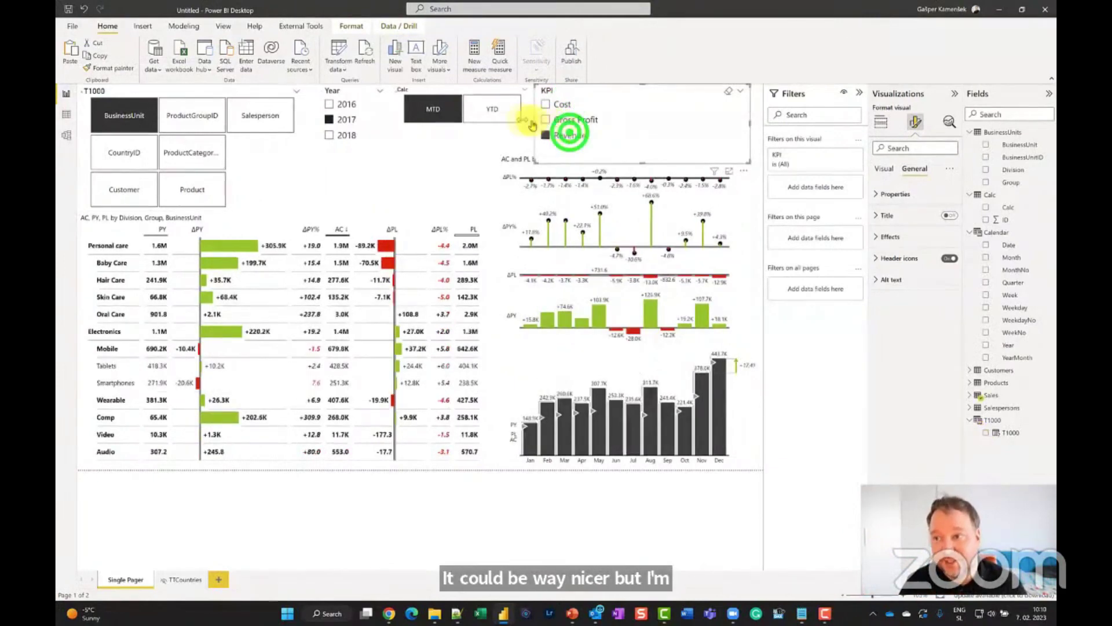
pyautogui.click(498, 111)
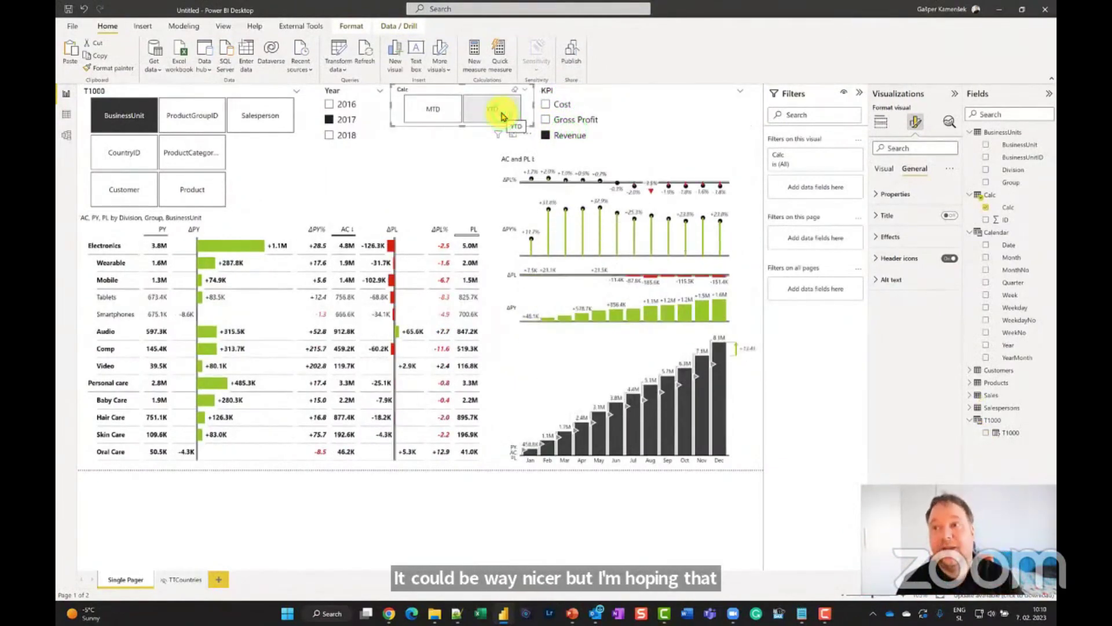
pyautogui.click(433, 111)
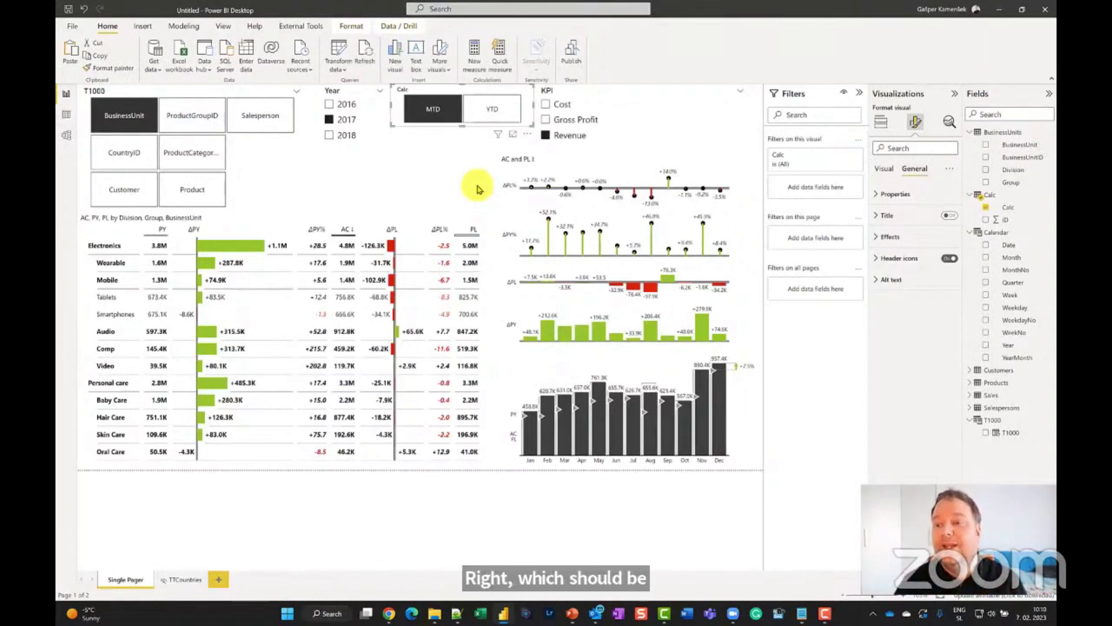
pyautogui.click(582, 417)
pyautogui.click(201, 376)
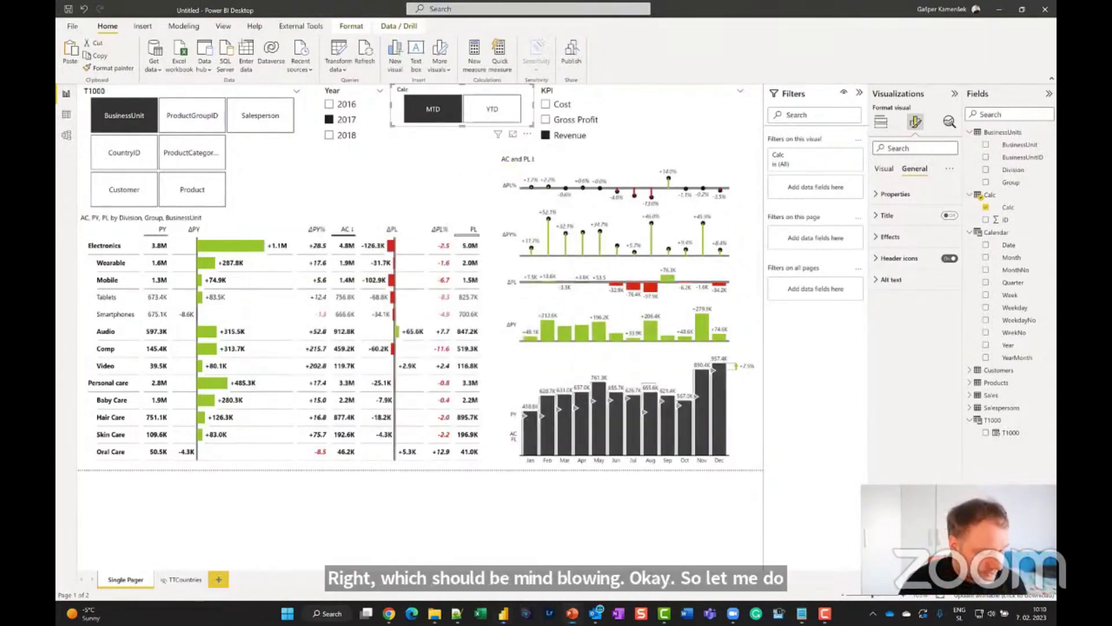
pyautogui.hotkey('alt', 'Tab')
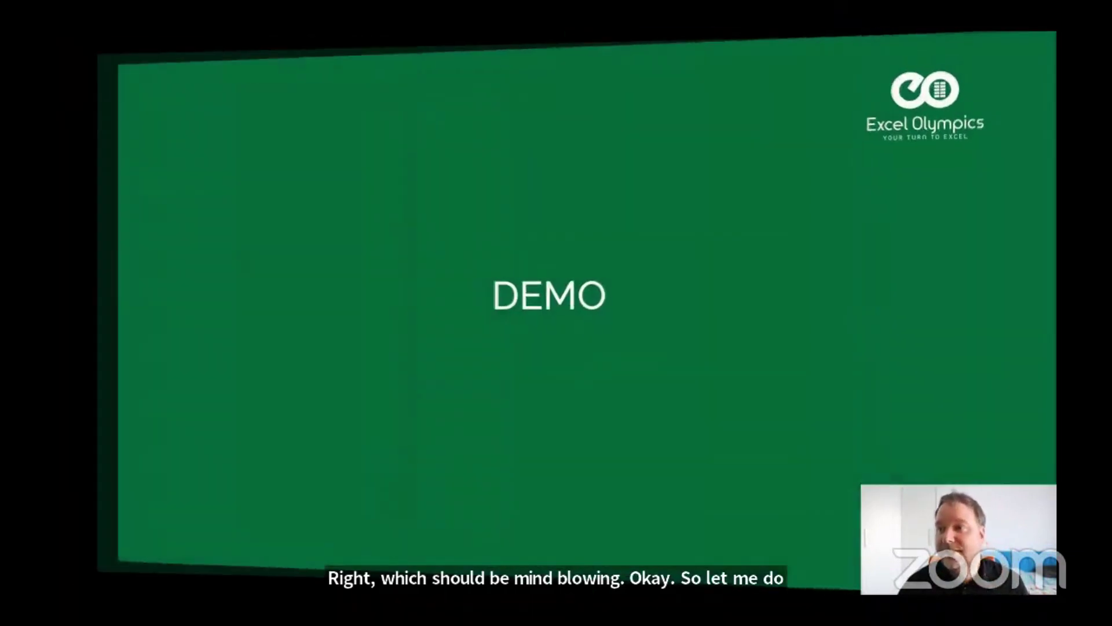
pyautogui.click(899, 347)
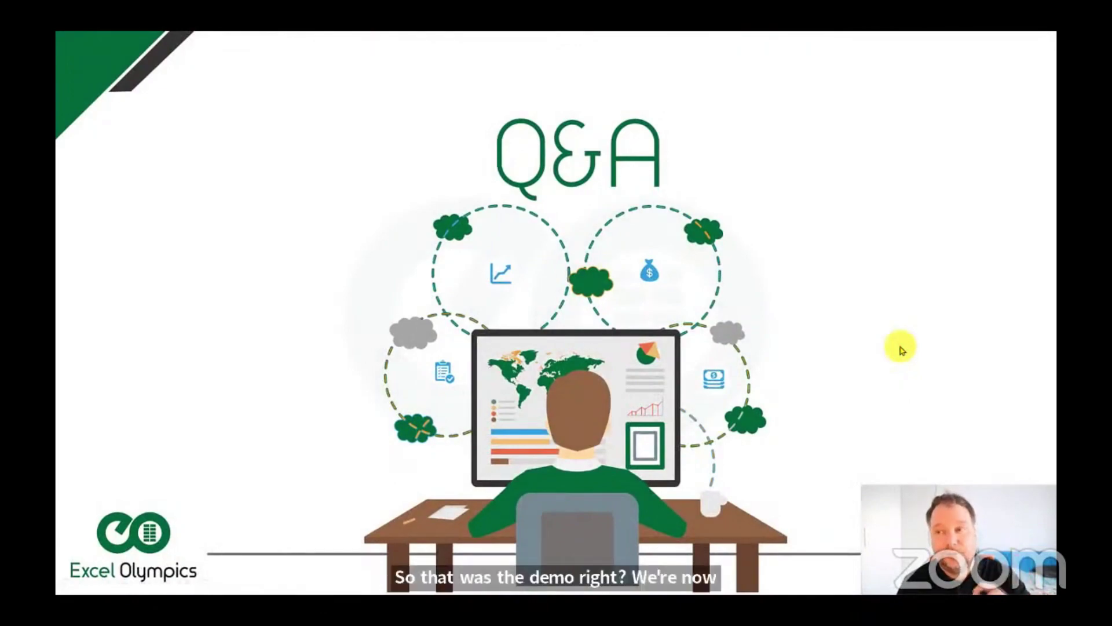
pyautogui.click(901, 348)
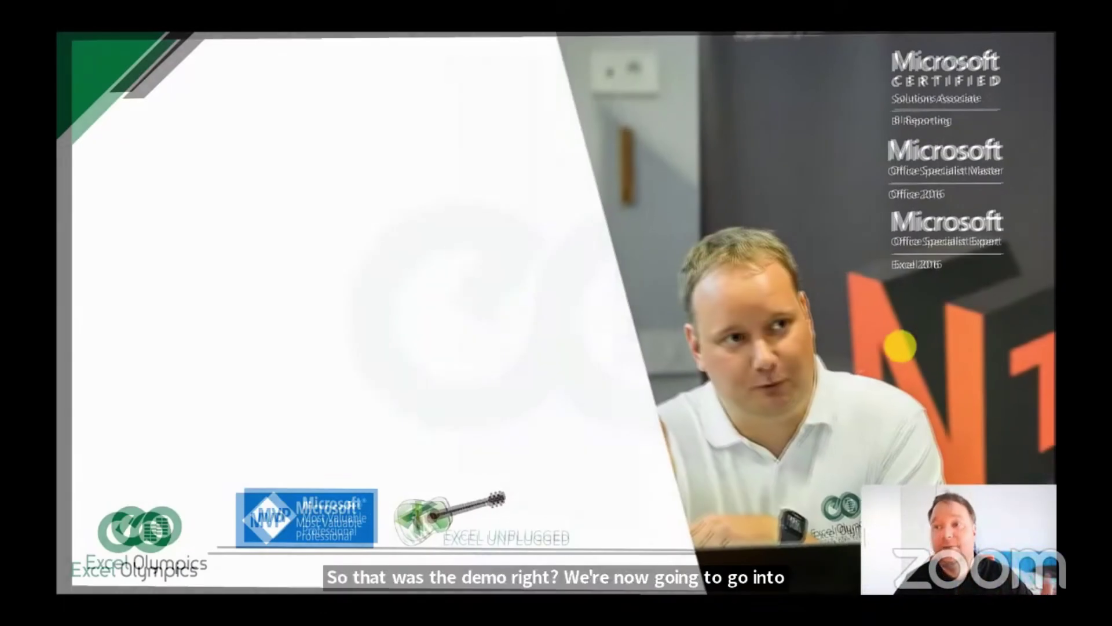
pyautogui.click(799, 277)
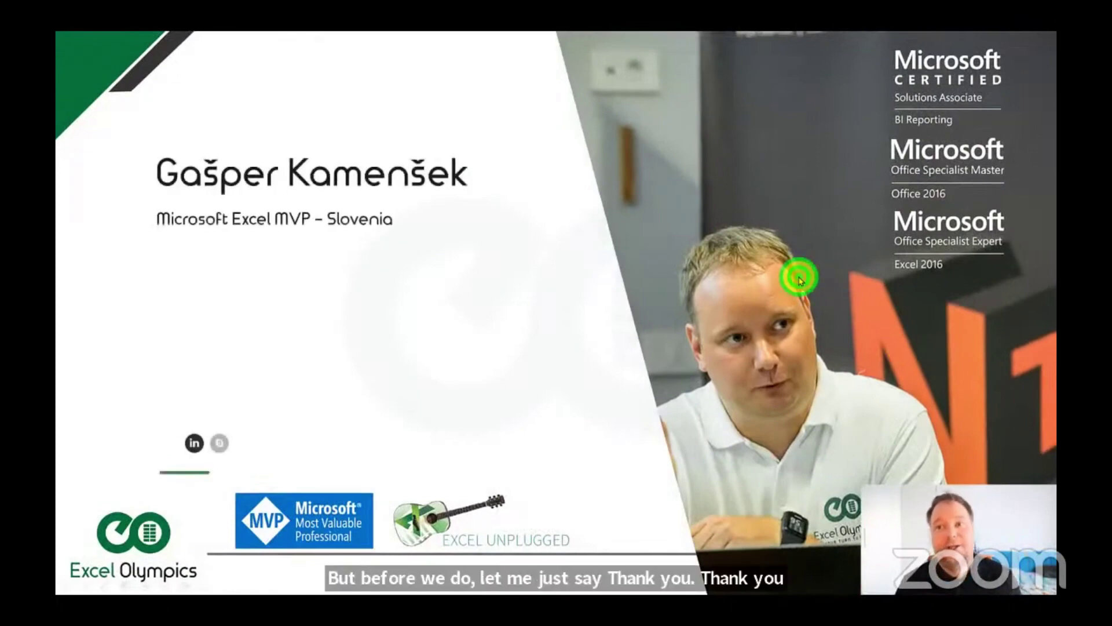
pyautogui.click(800, 280)
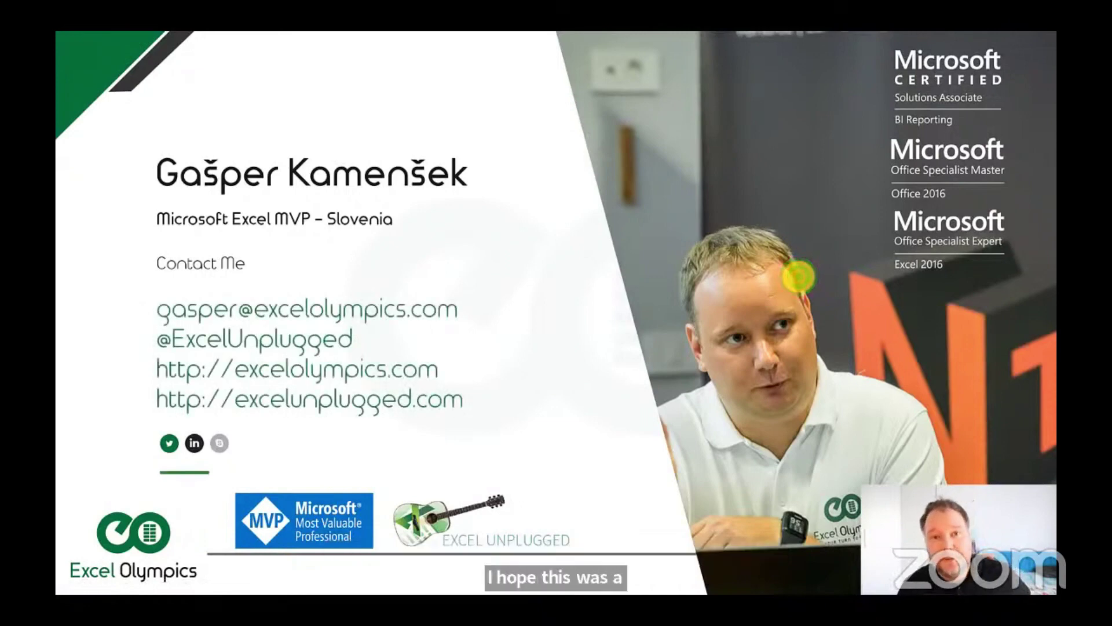